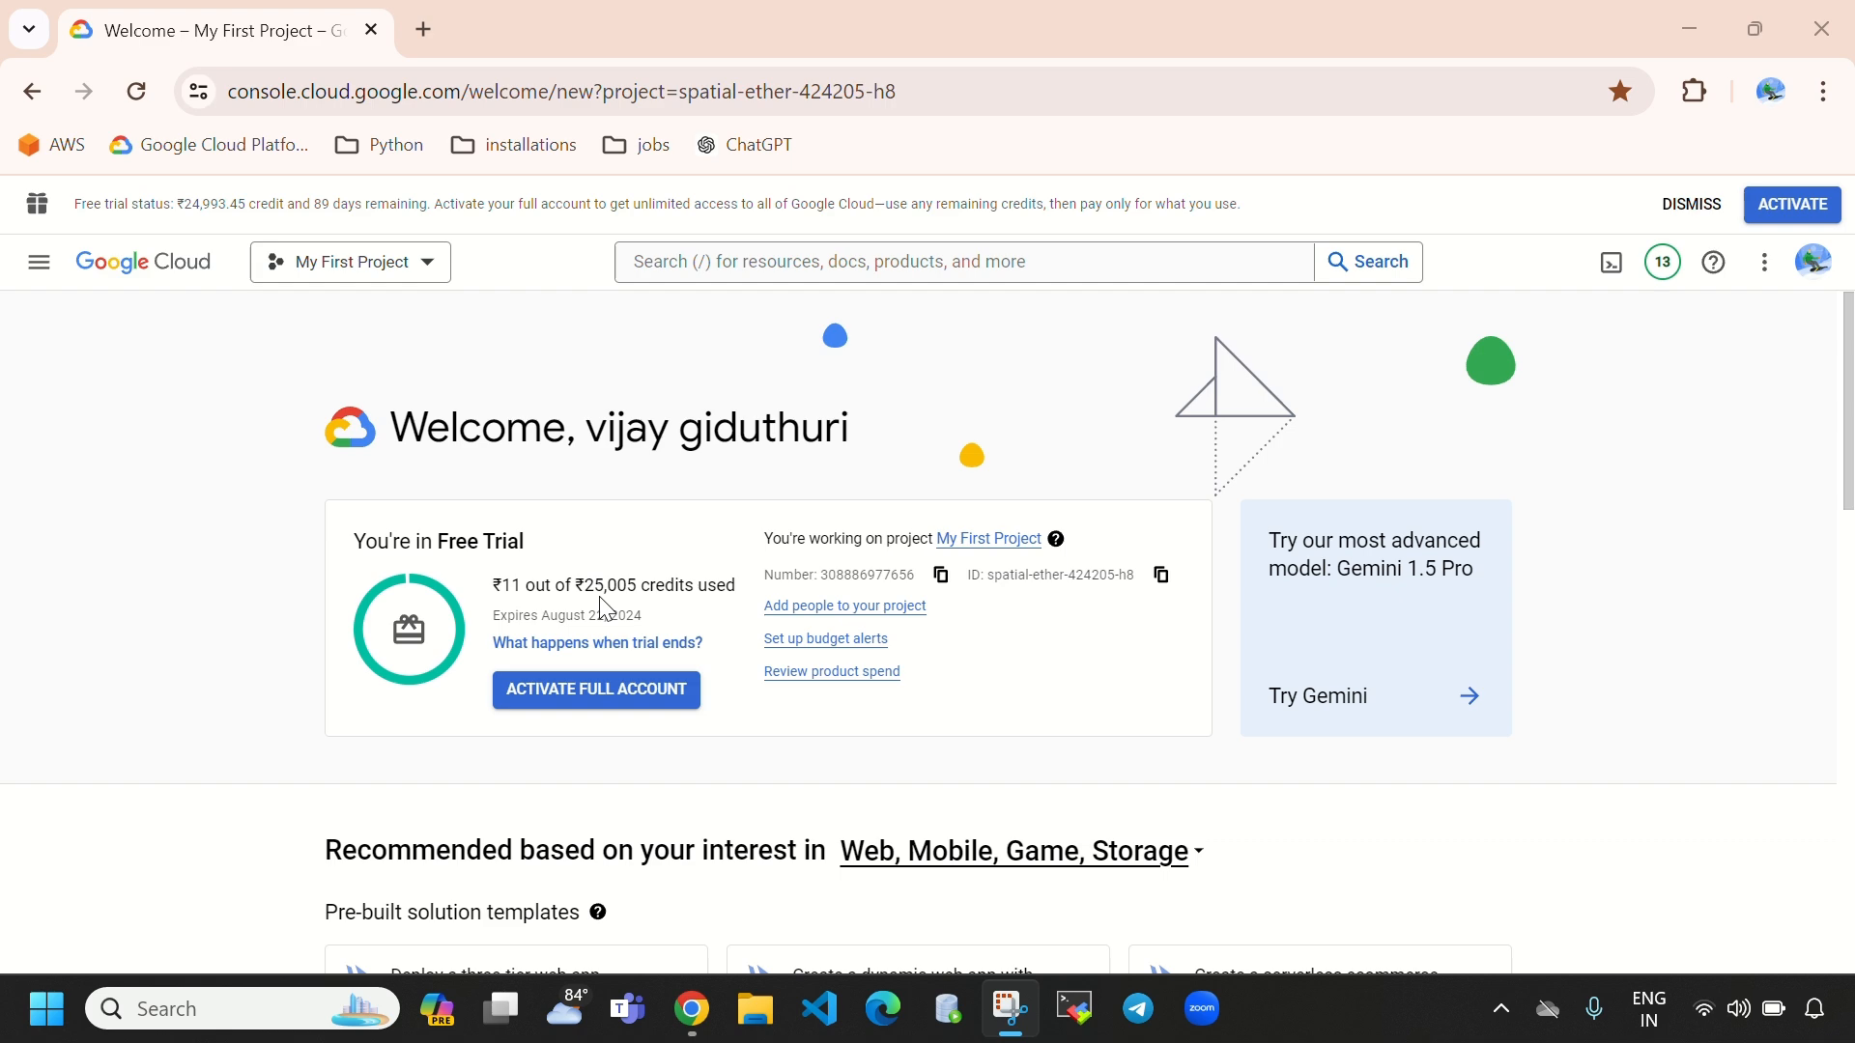
# - Open Compute Engine in a new browser tab and start creating a VM instance
pyautogui.click(29, 266)
pyautogui.moveTo(198, 768)
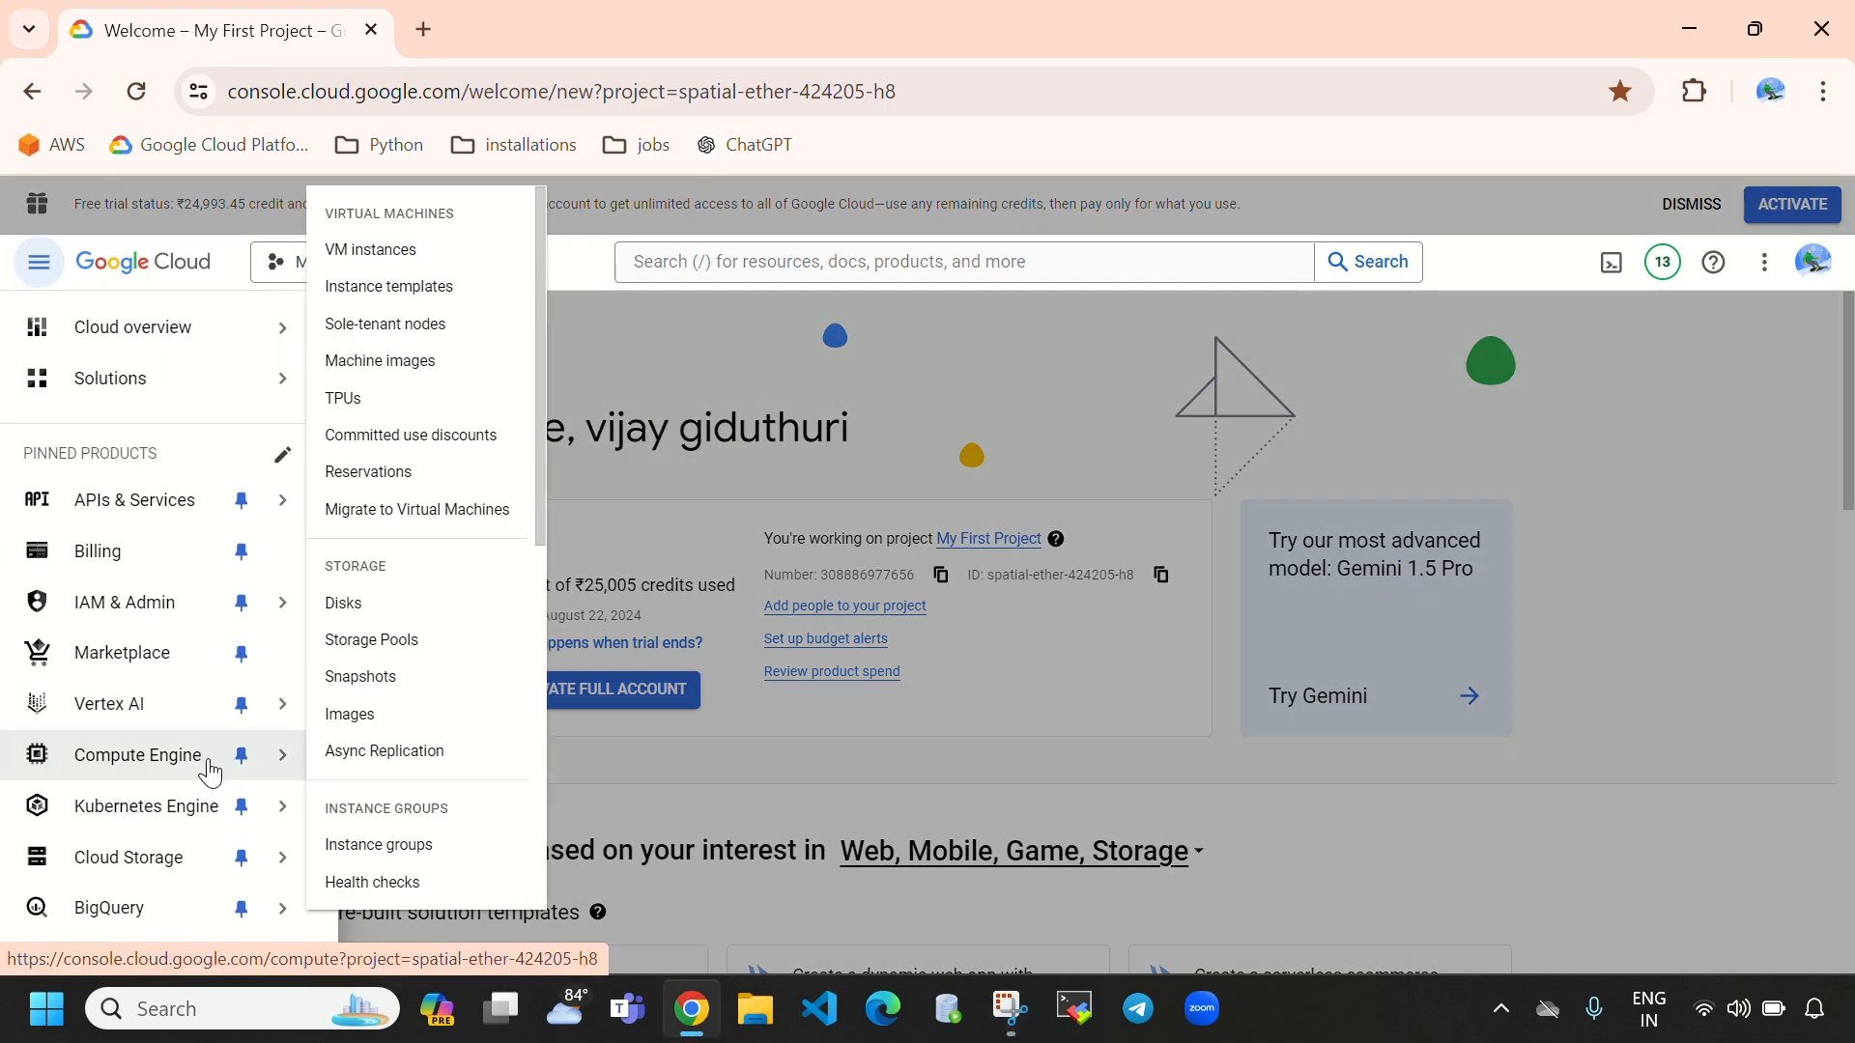
pyautogui.rightClick(155, 768)
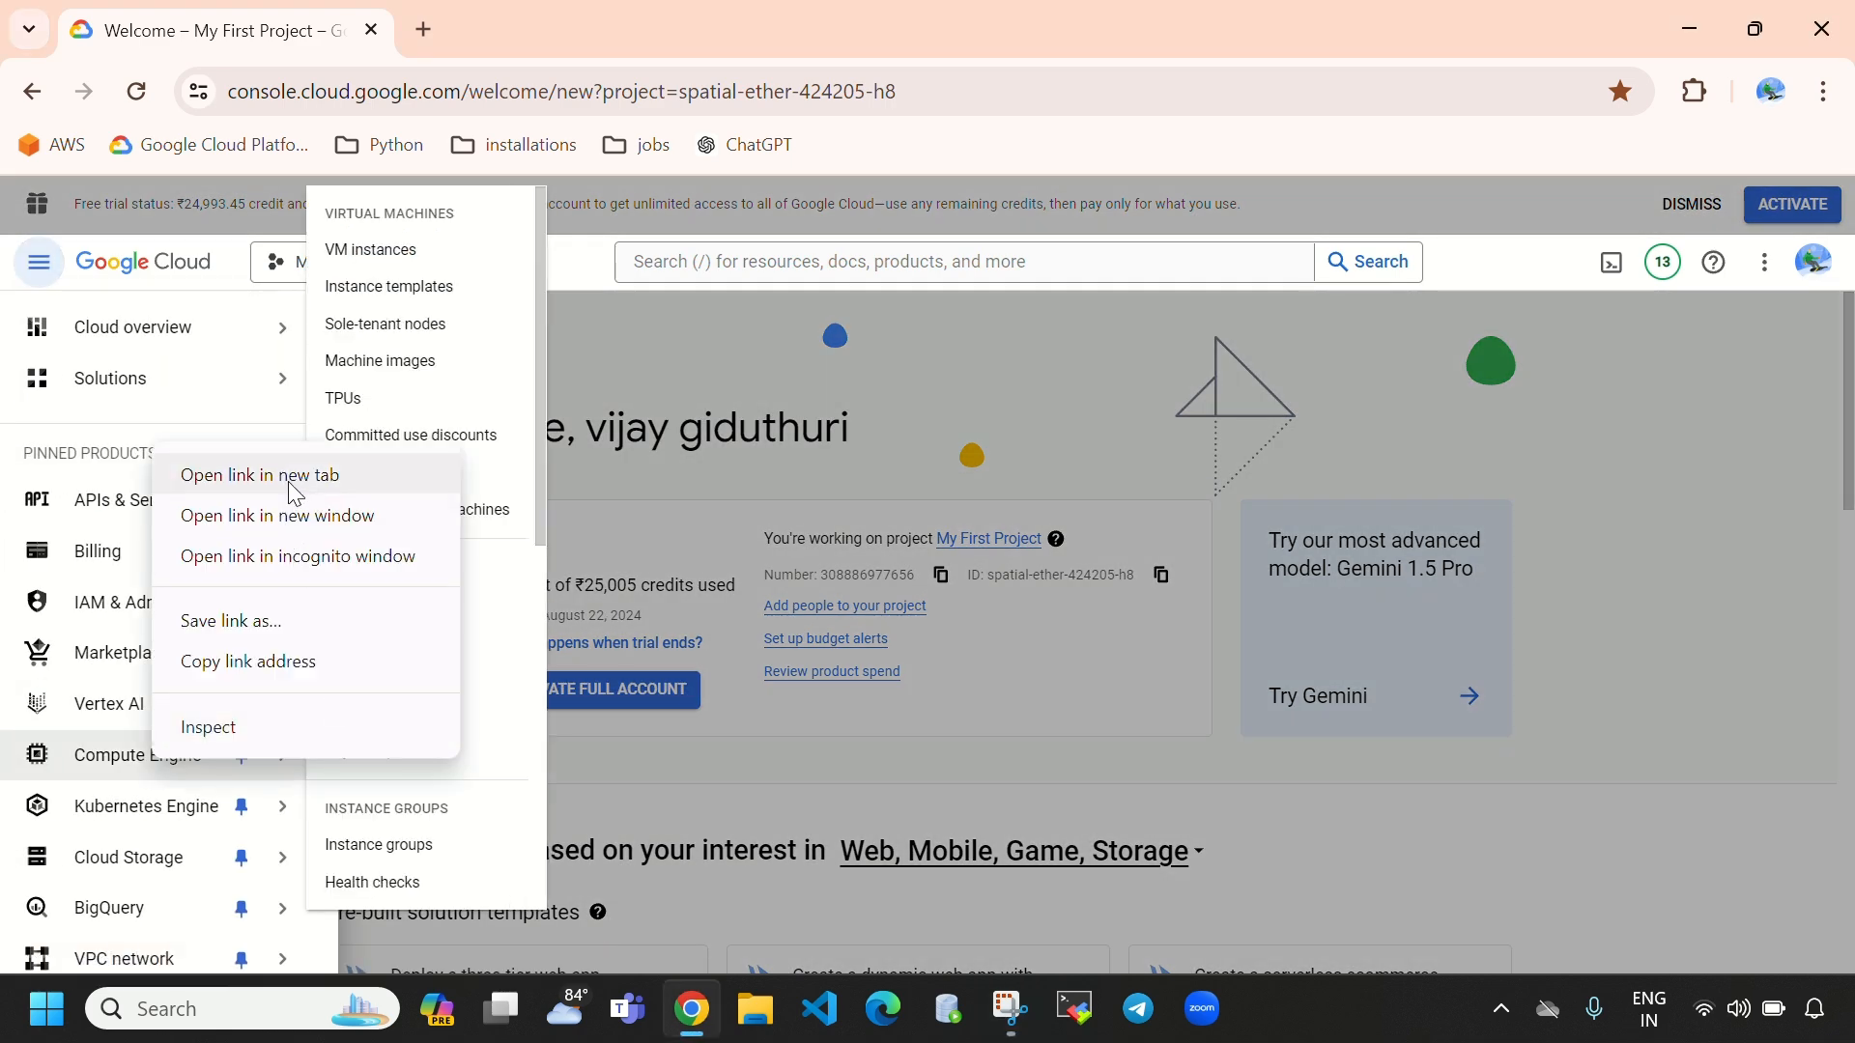
pyautogui.click(294, 491)
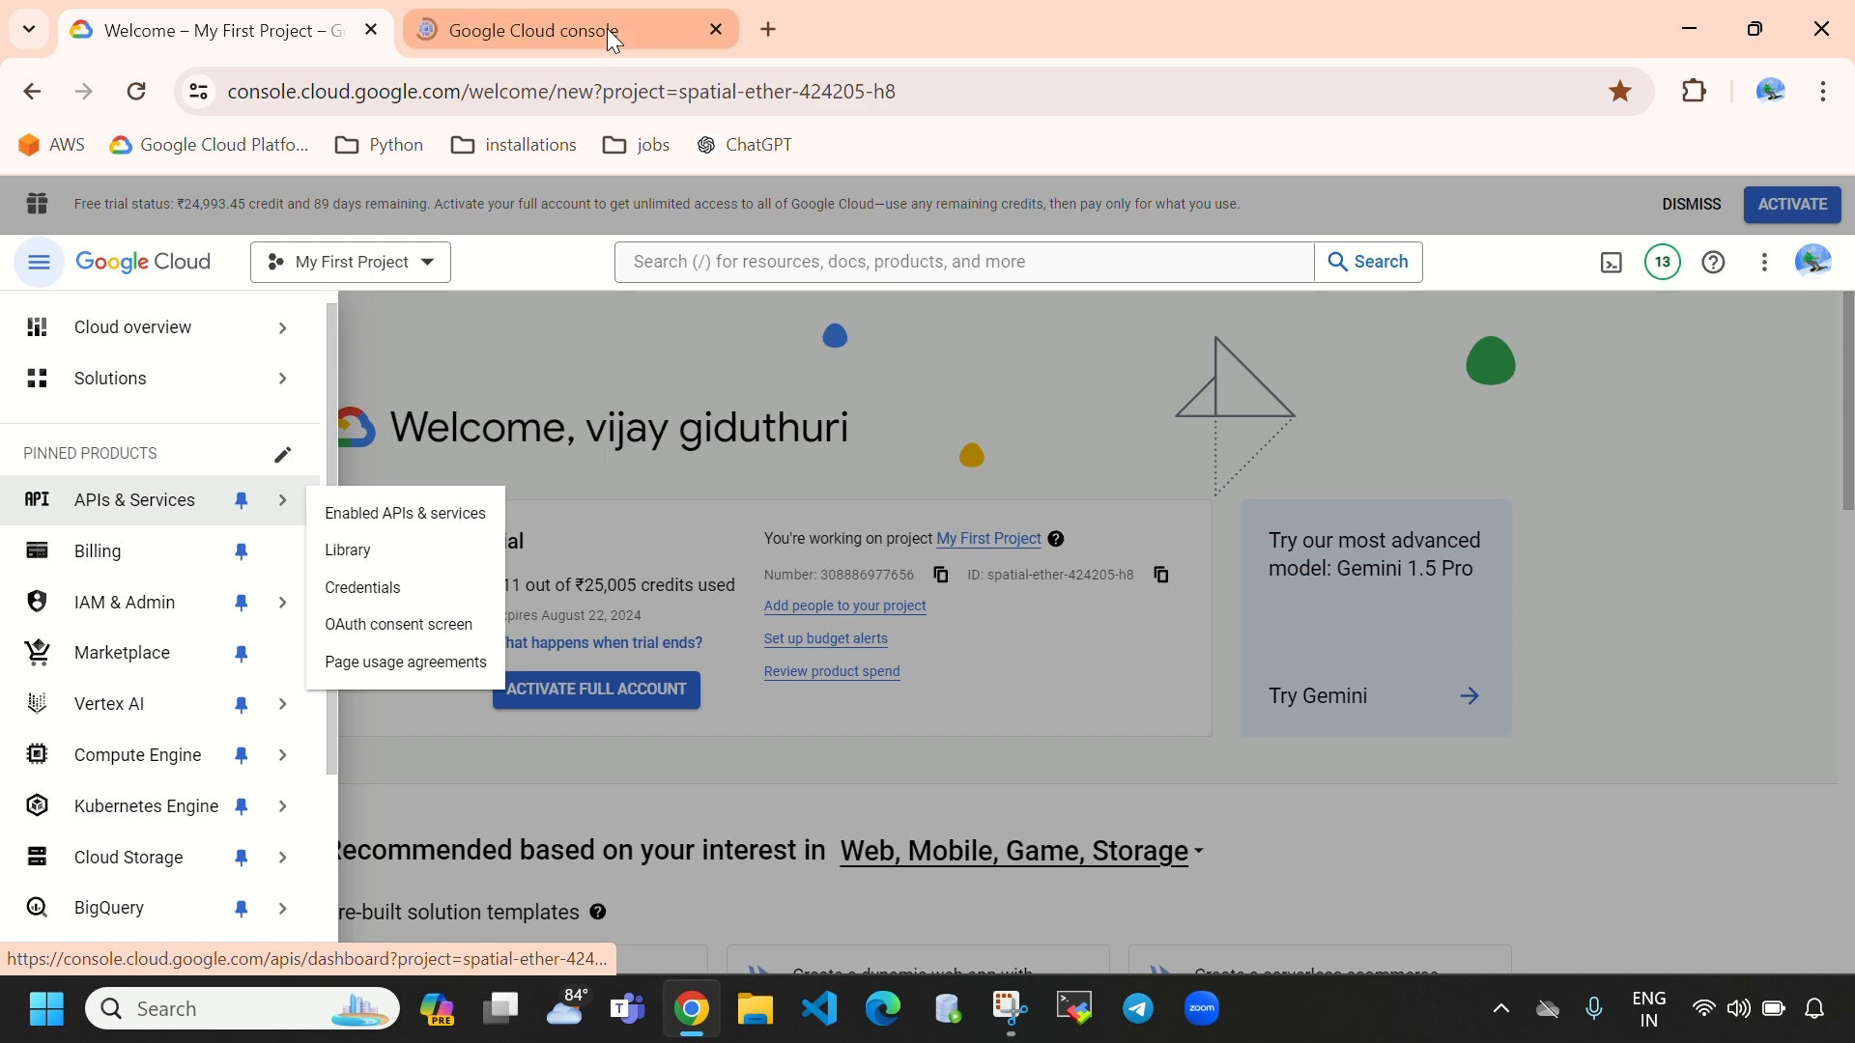
pyautogui.click(1398, 869)
pyautogui.click(570, 27)
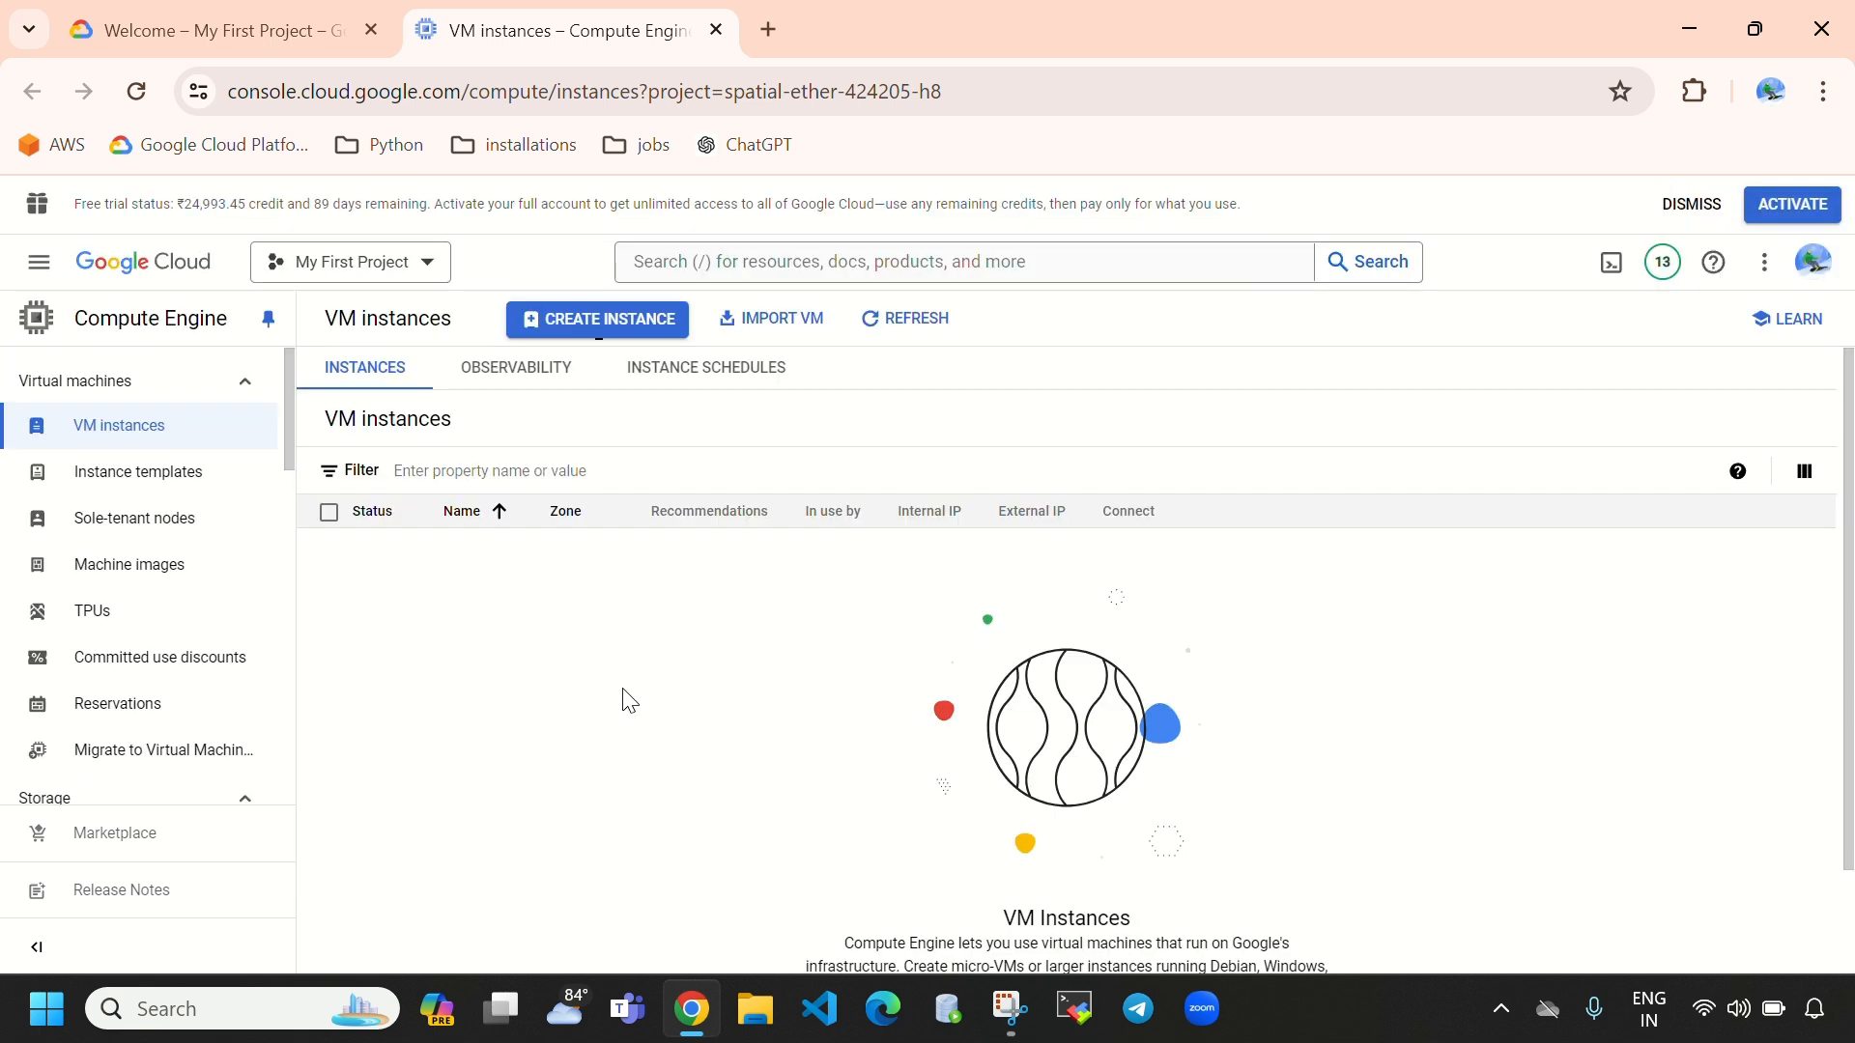
pyautogui.click(598, 319)
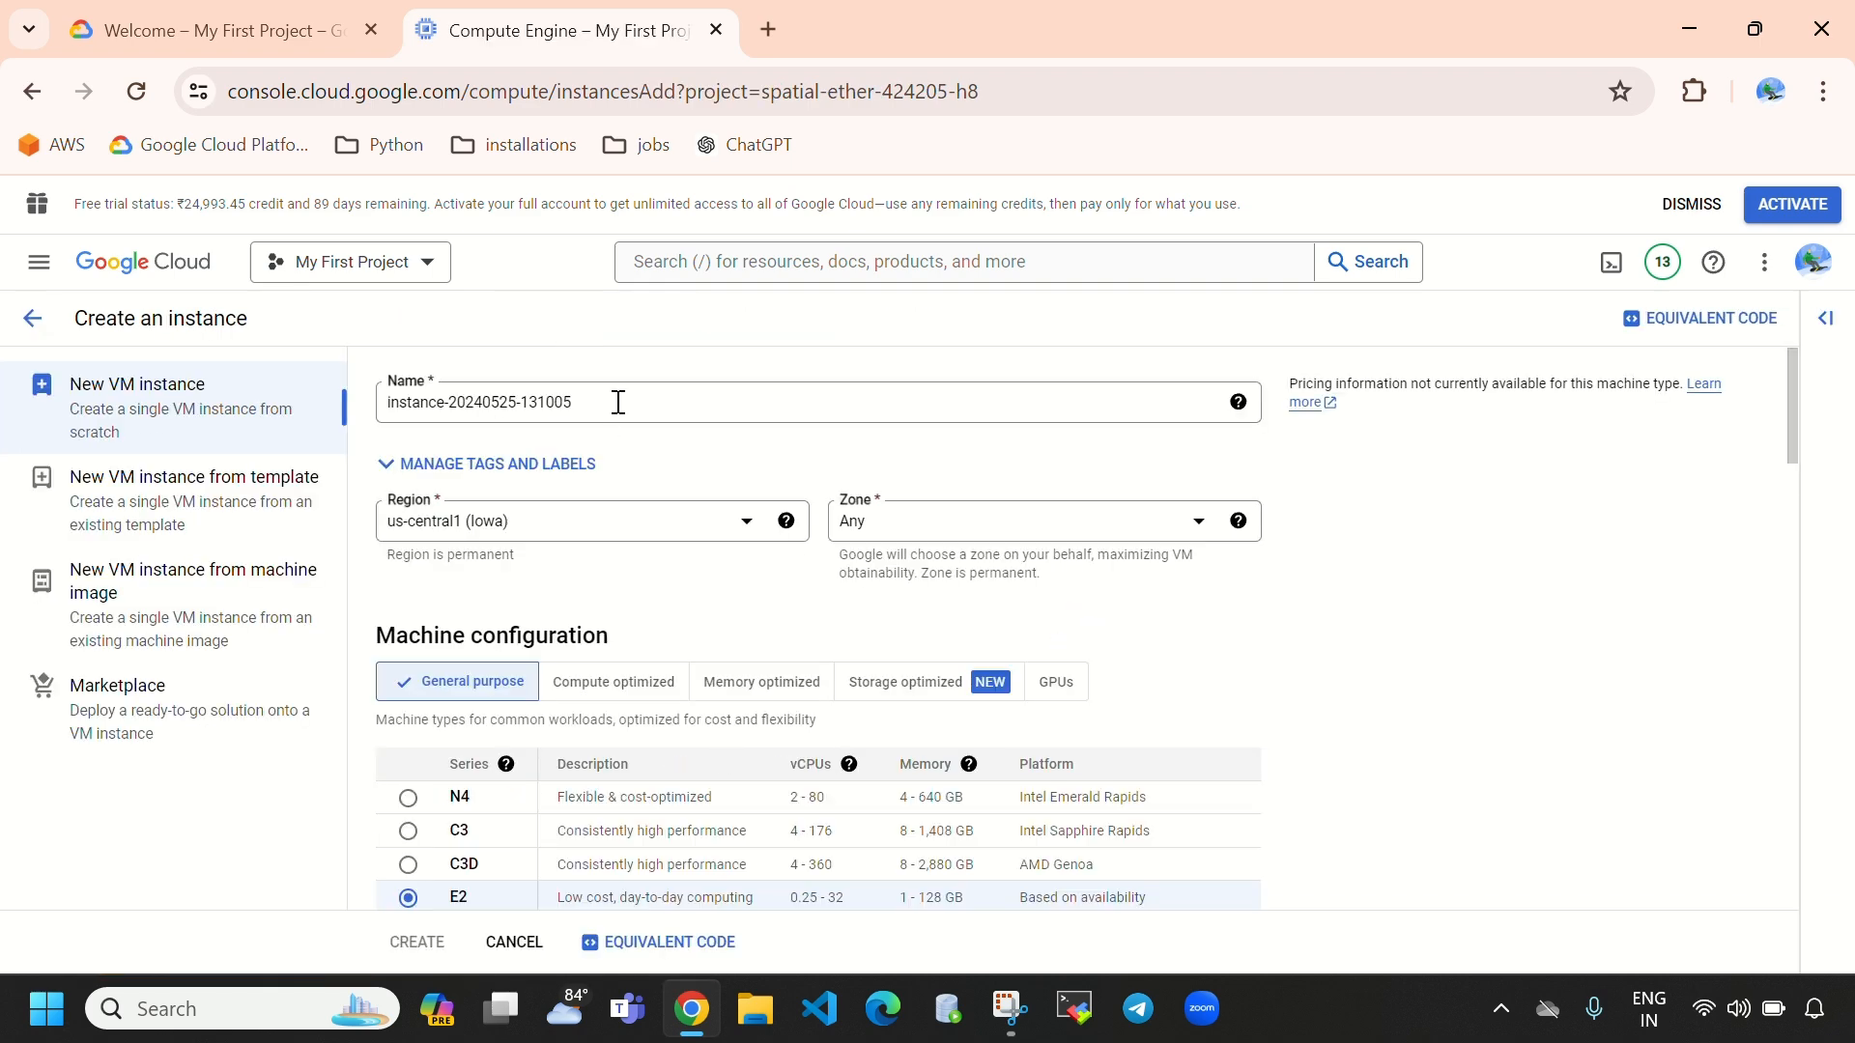
# - Name the instance instance-1 and choose us-central1 (Iowa) as its region
pyautogui.tripleClick(452, 415)
pyautogui.press('BackSpace')
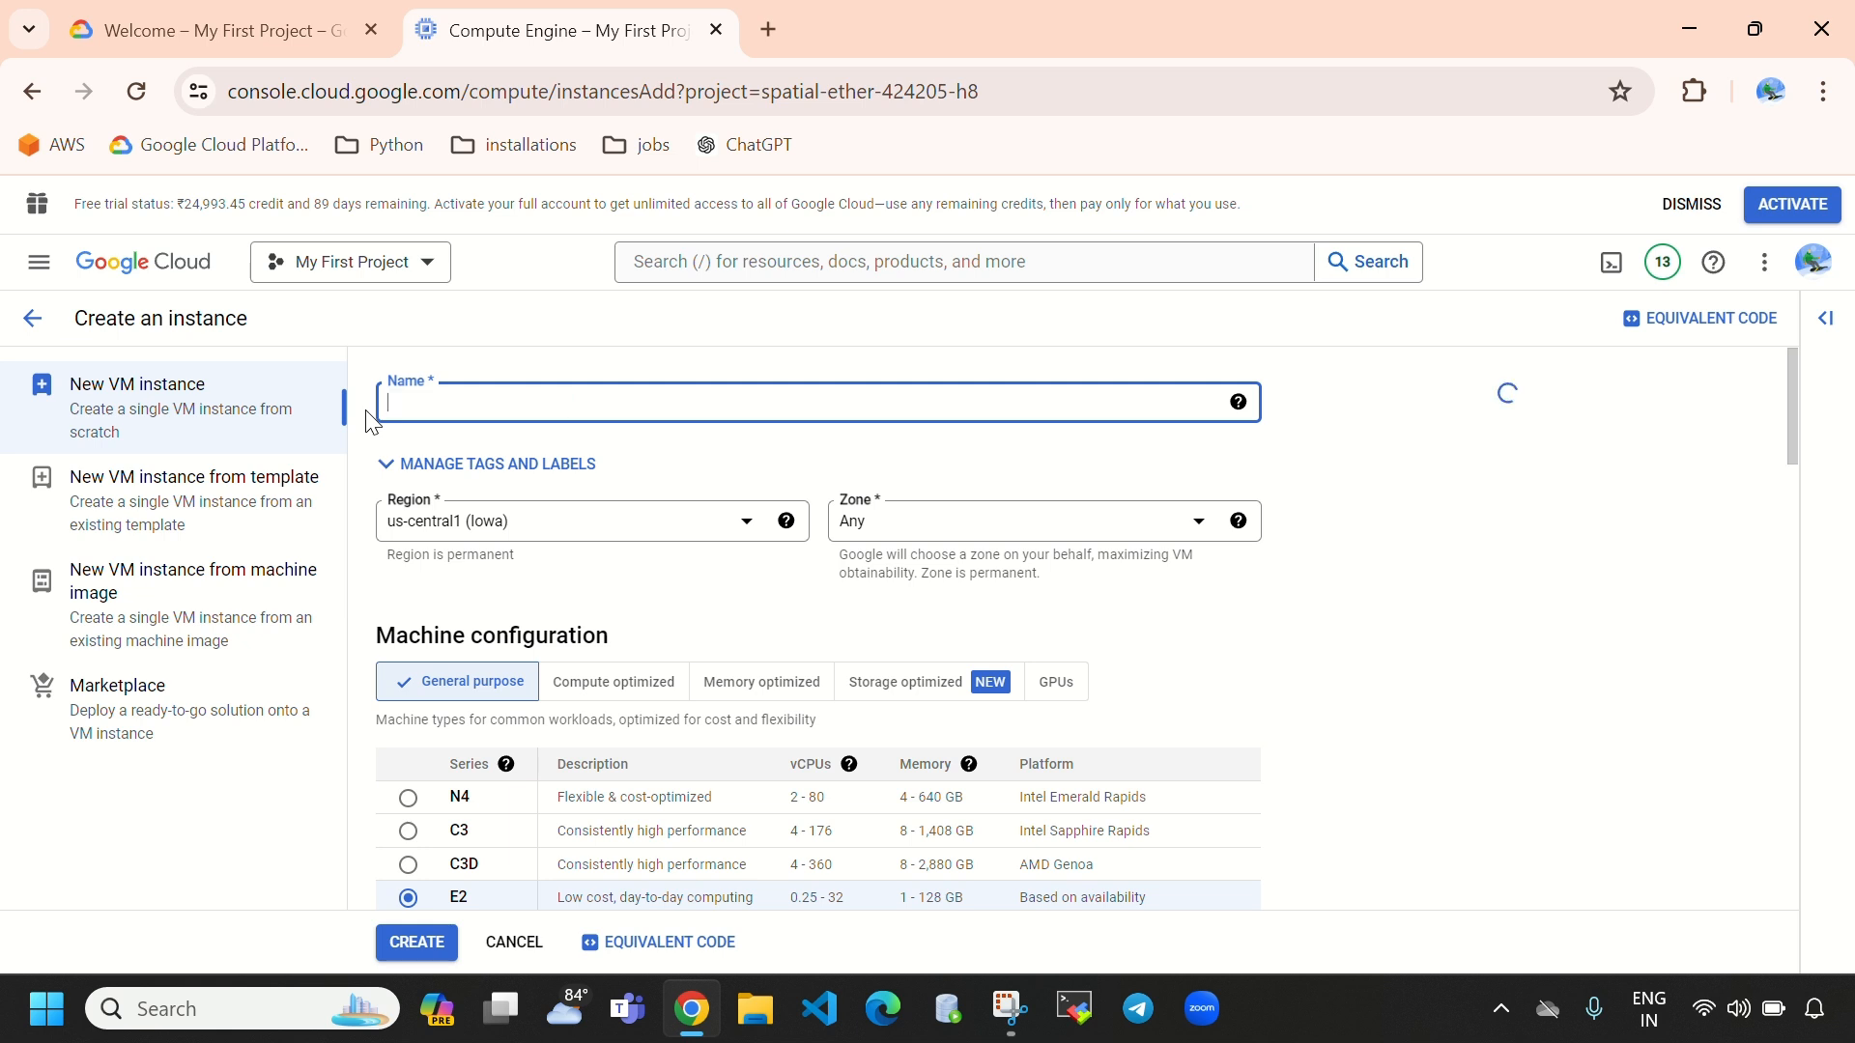
pyautogui.write('ins')
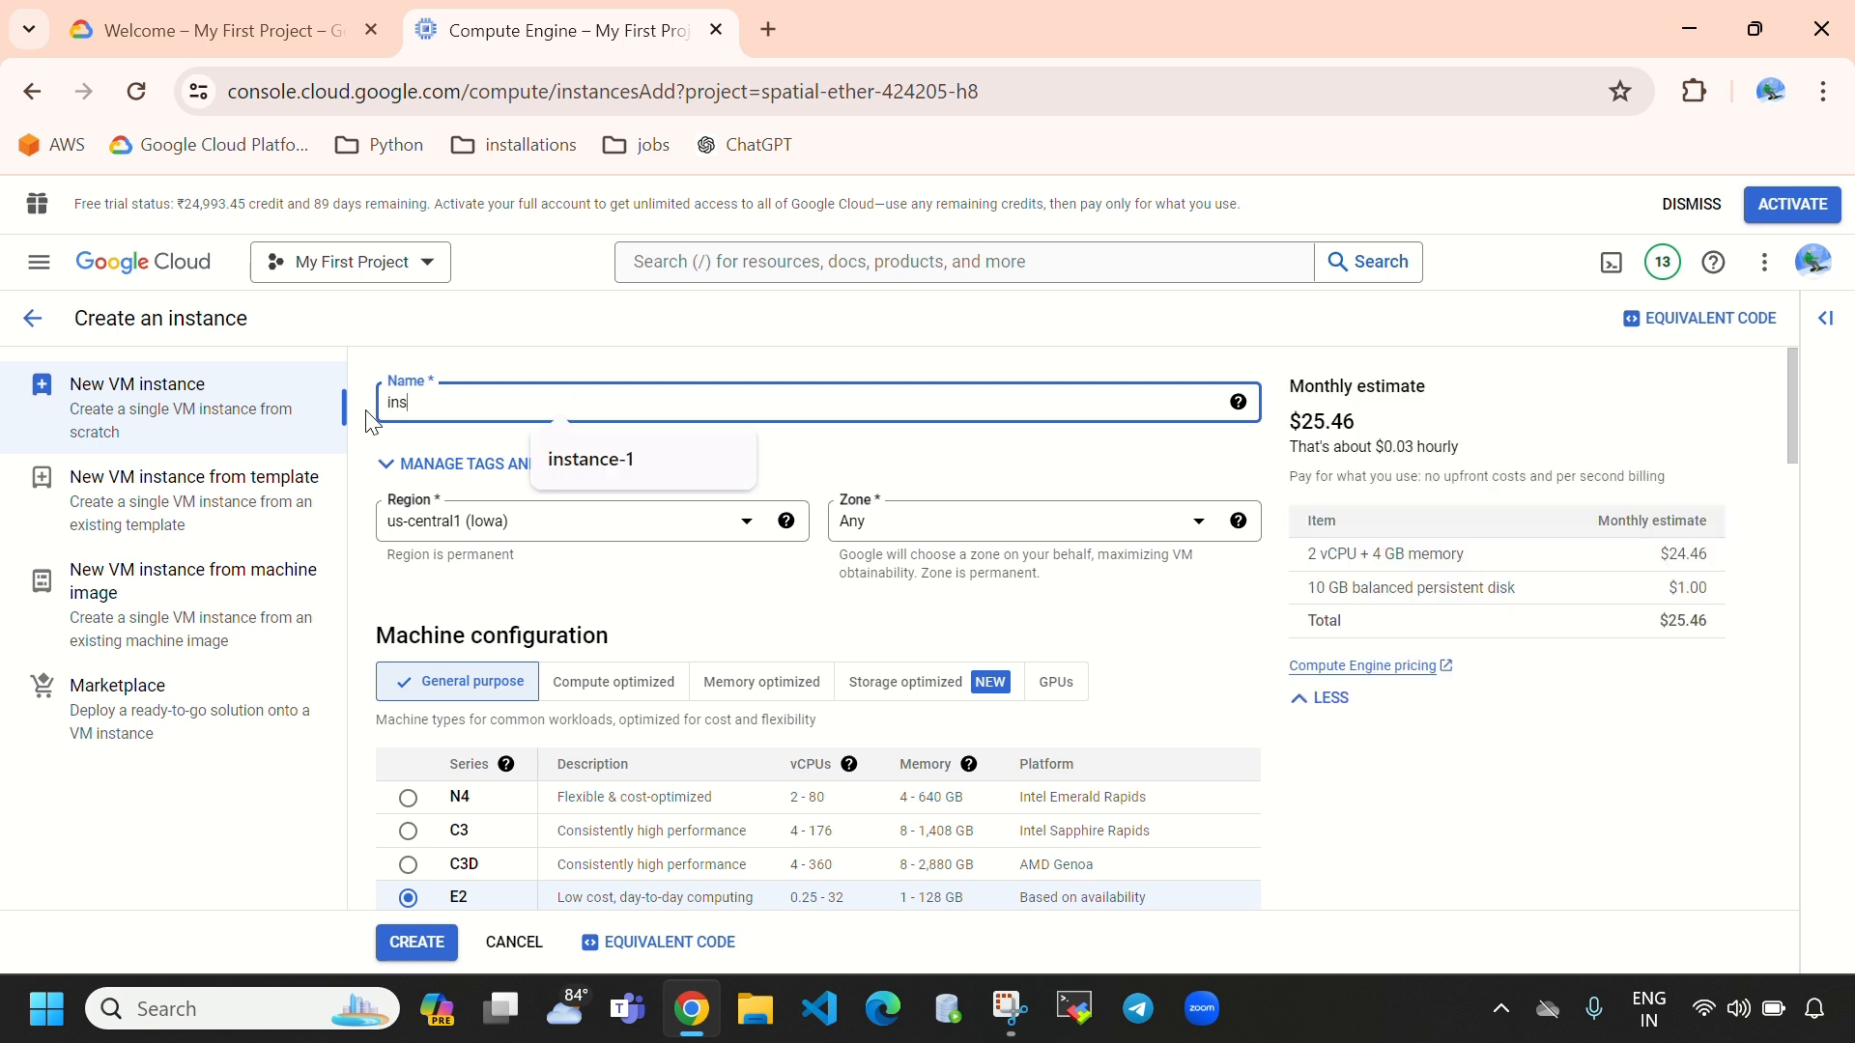
pyautogui.click(578, 462)
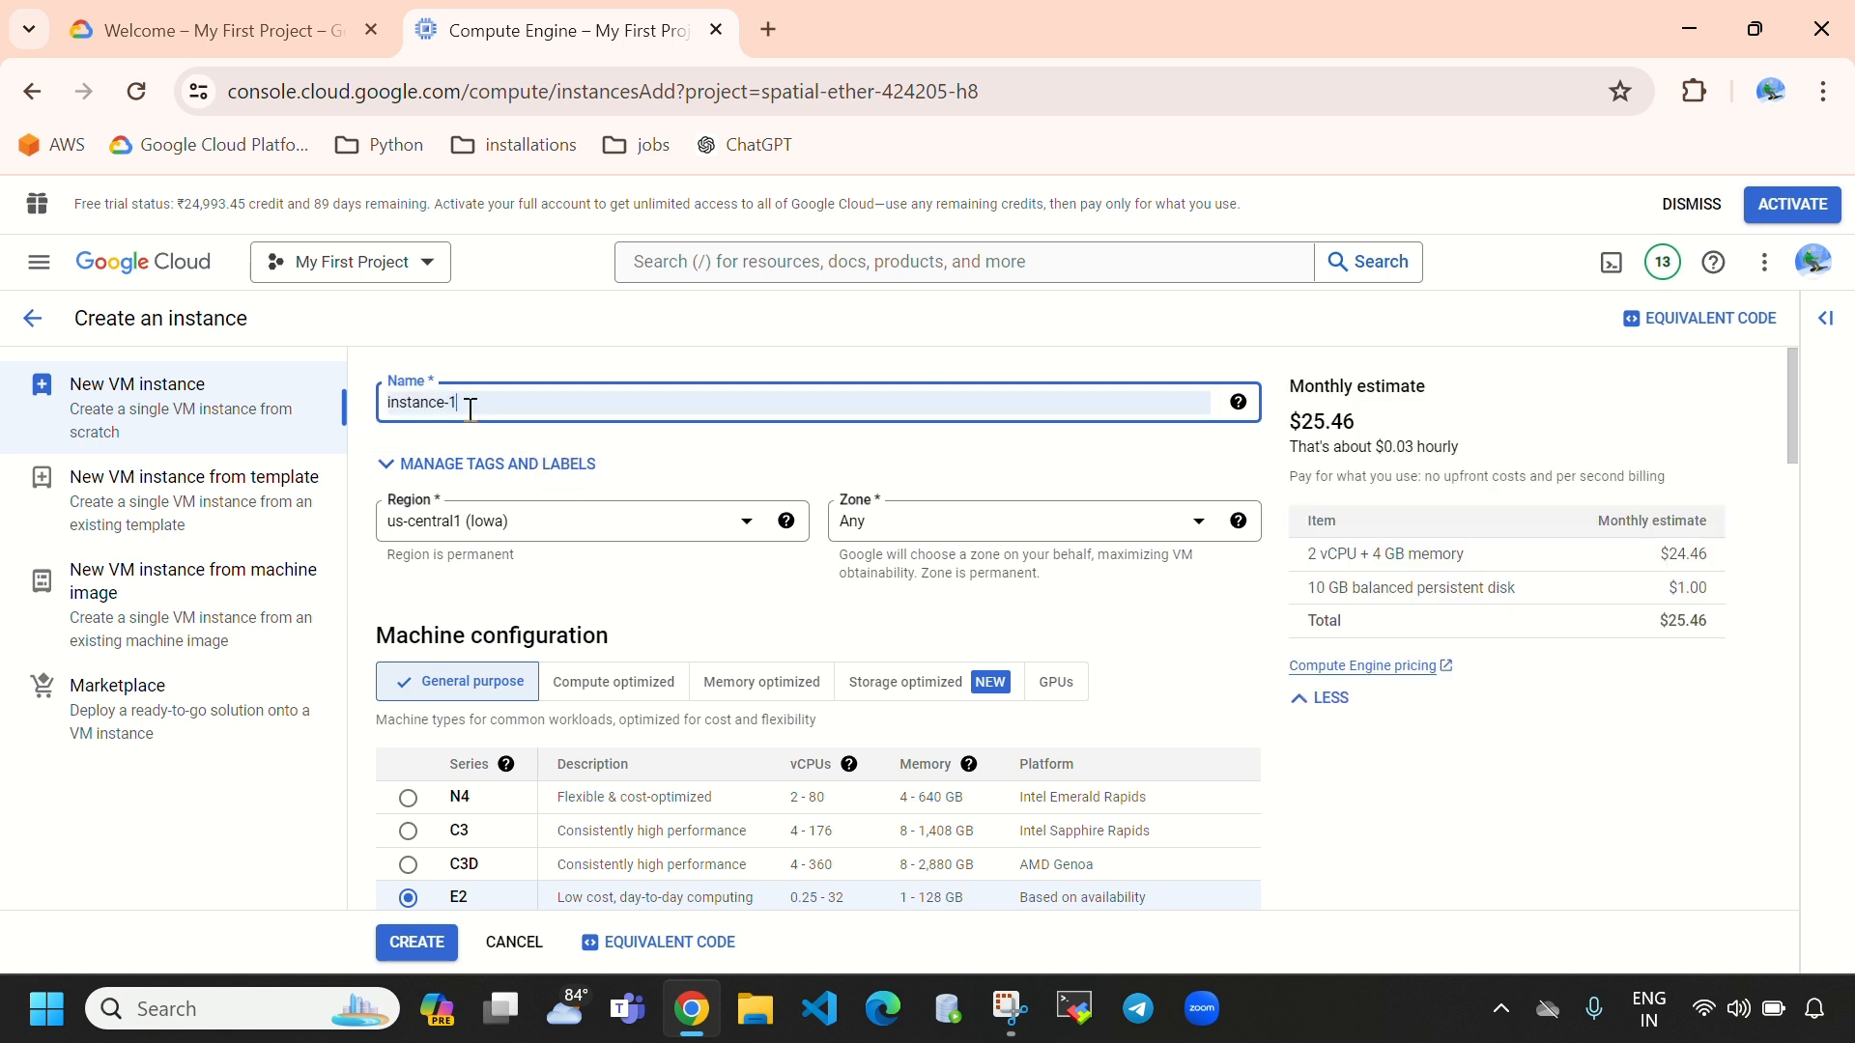
pyautogui.click(563, 520)
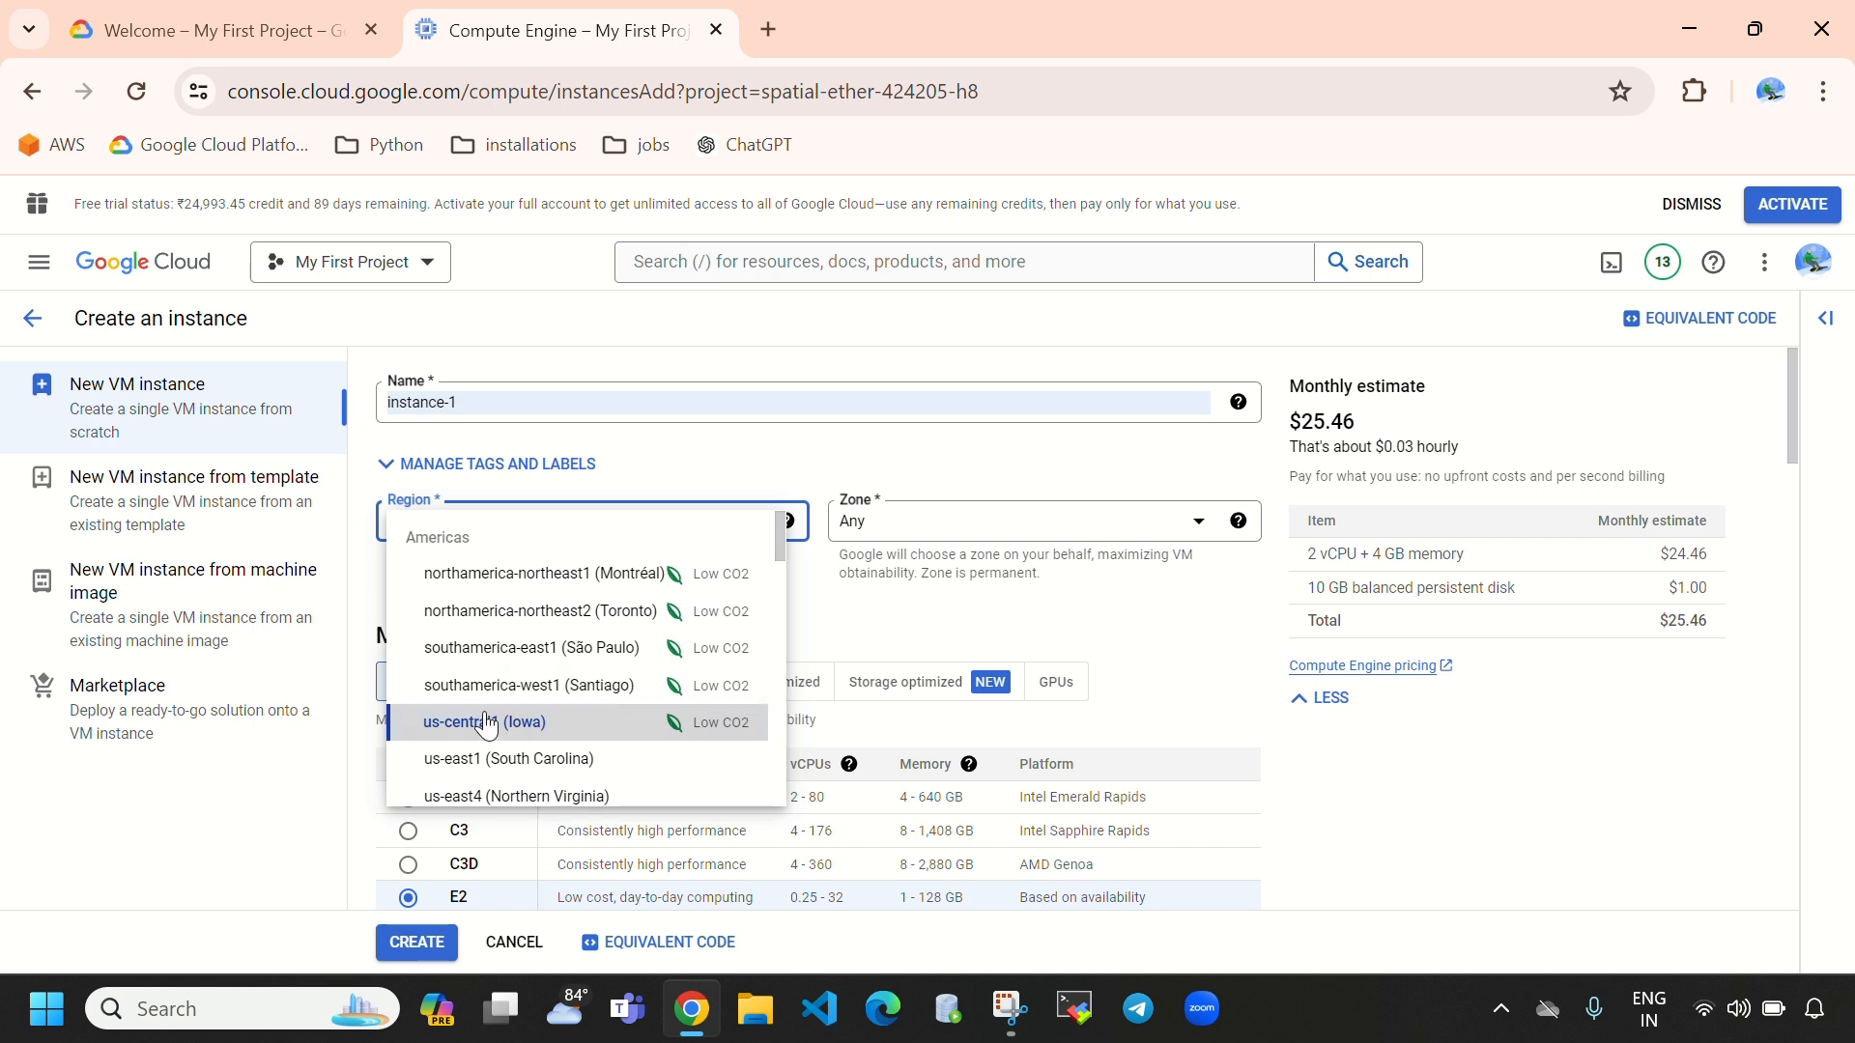
pyautogui.click(546, 725)
# - Try us-central1-b as the instance's zone and return the zone to Any
pyautogui.click(994, 527)
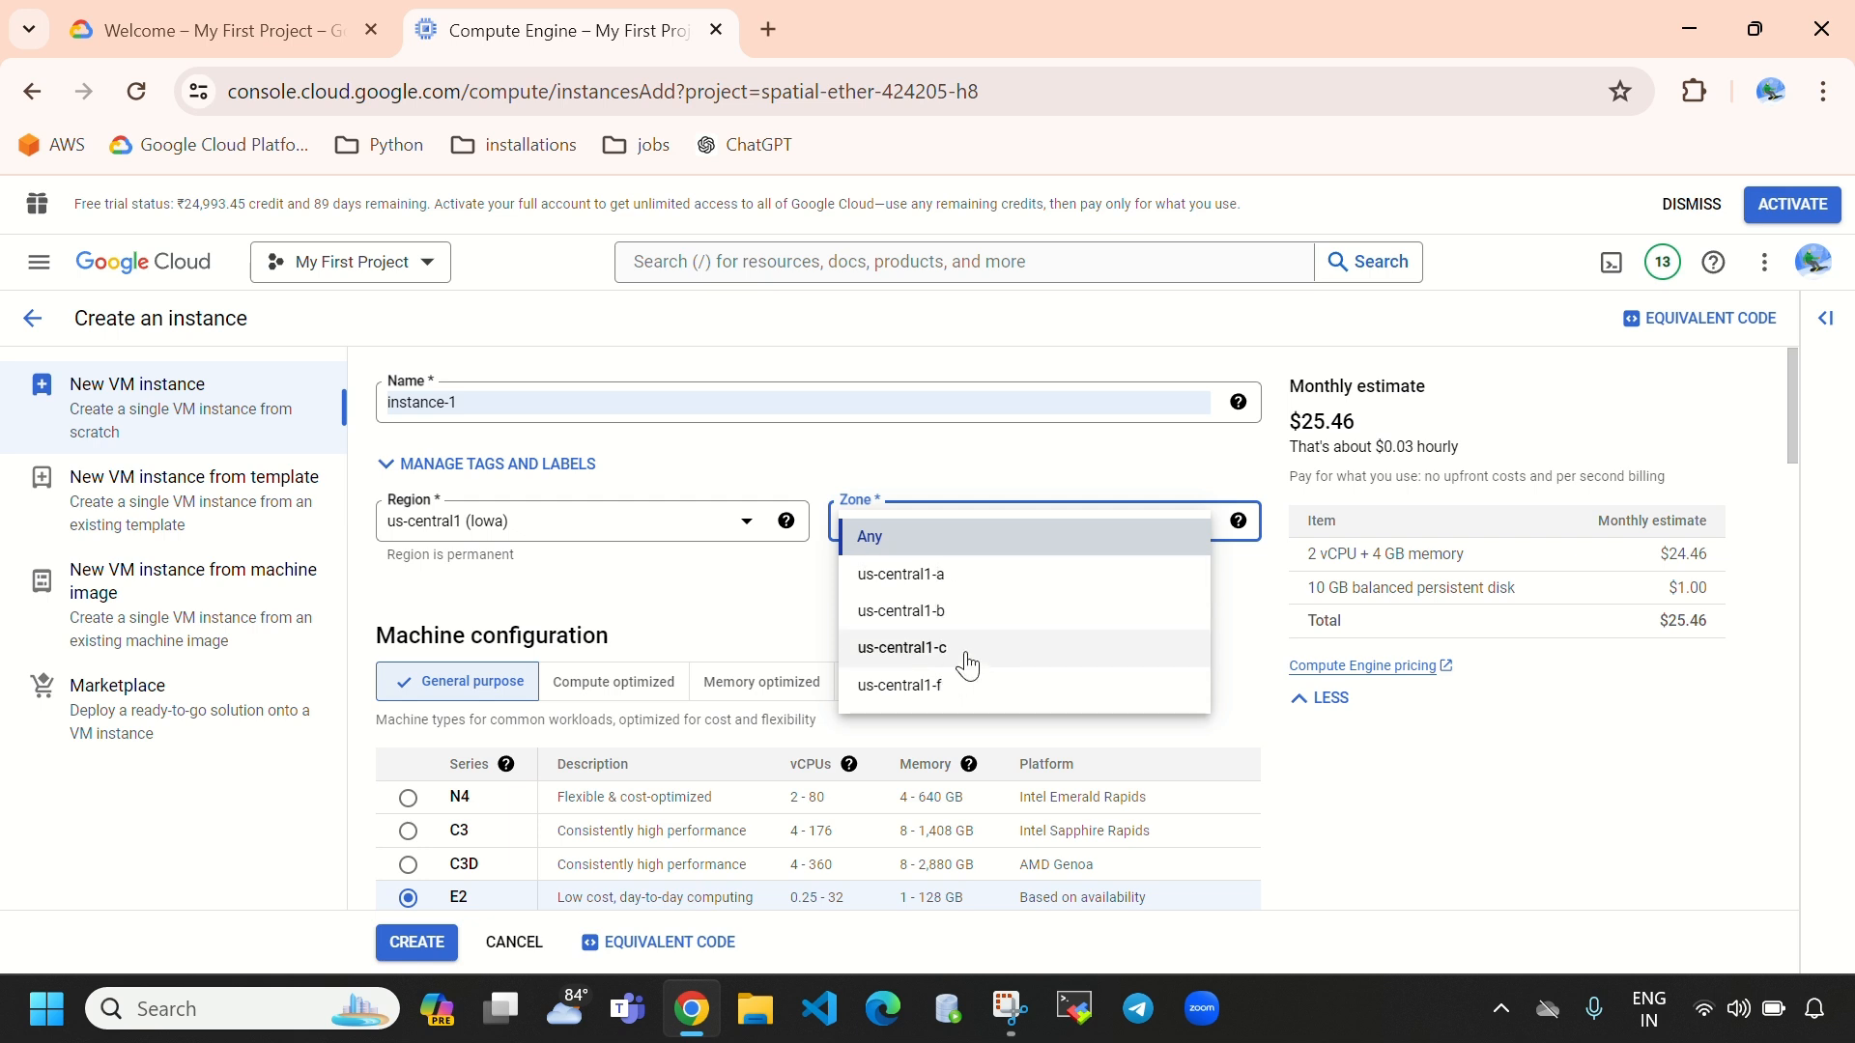
pyautogui.click(903, 611)
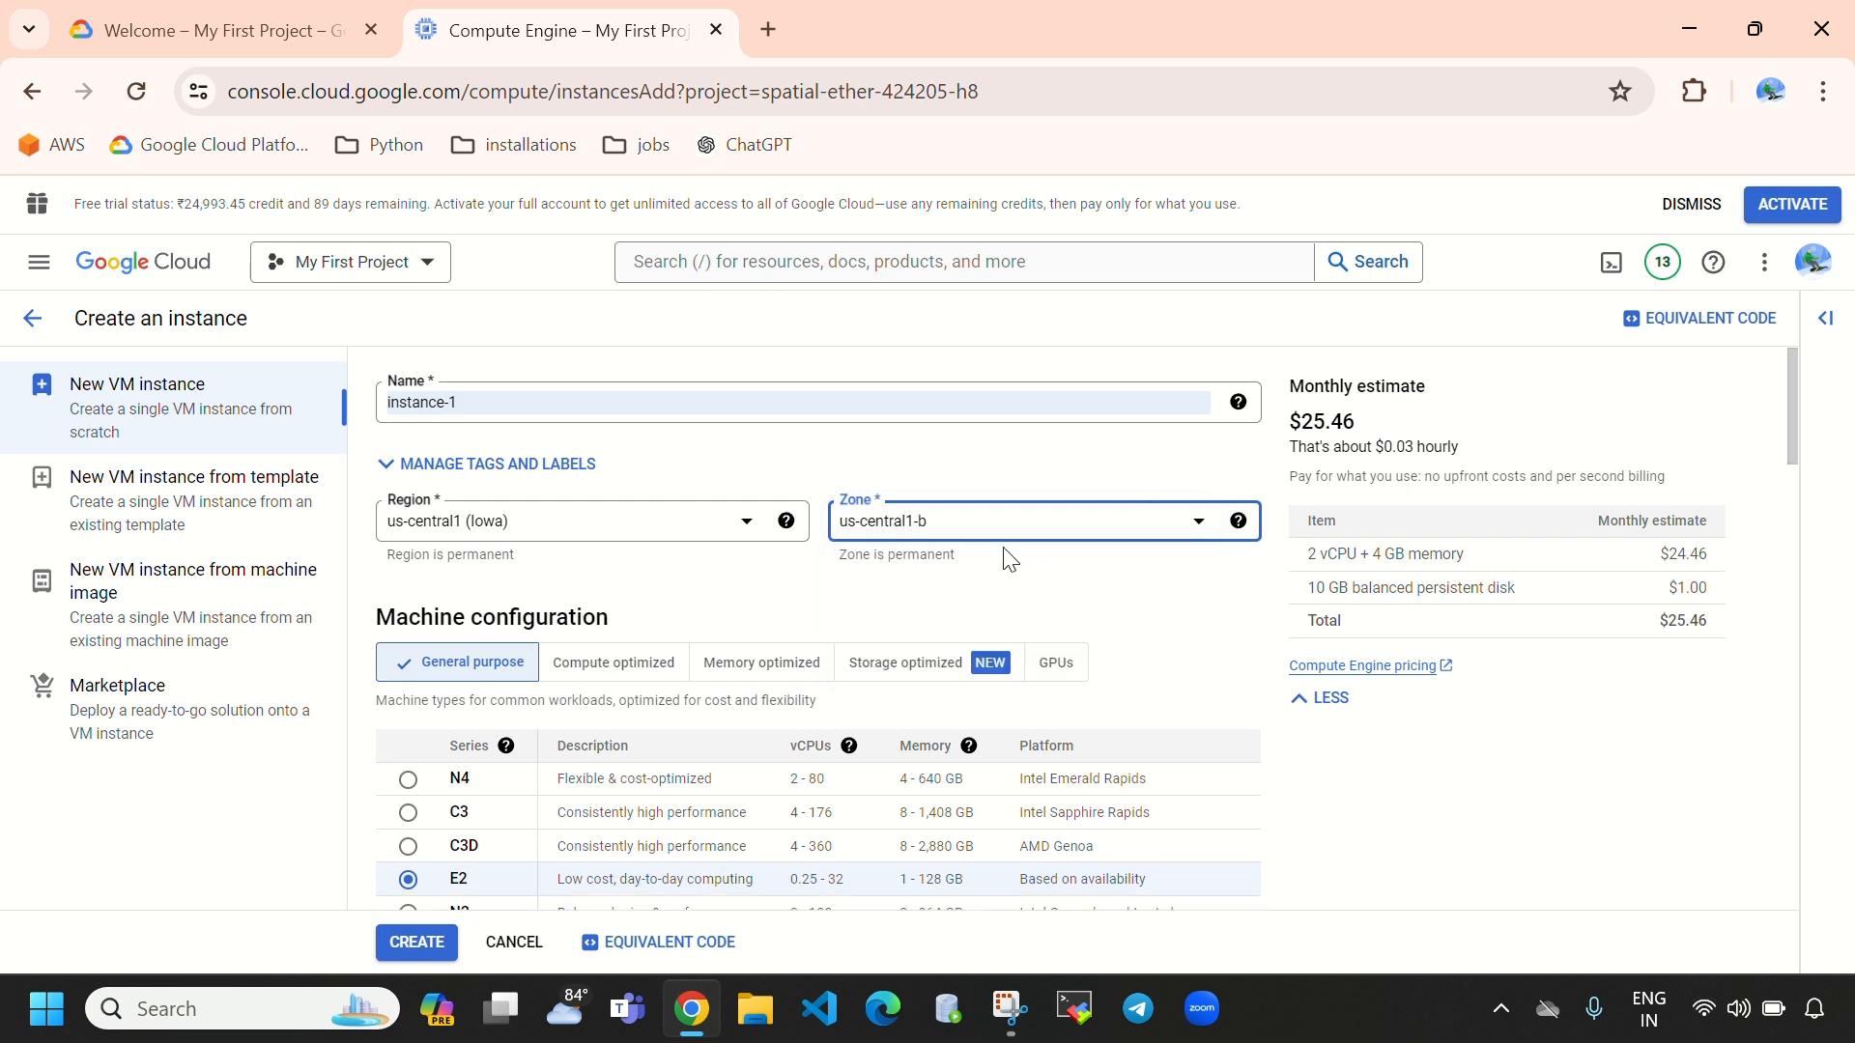
pyautogui.click(1056, 536)
pyautogui.click(930, 539)
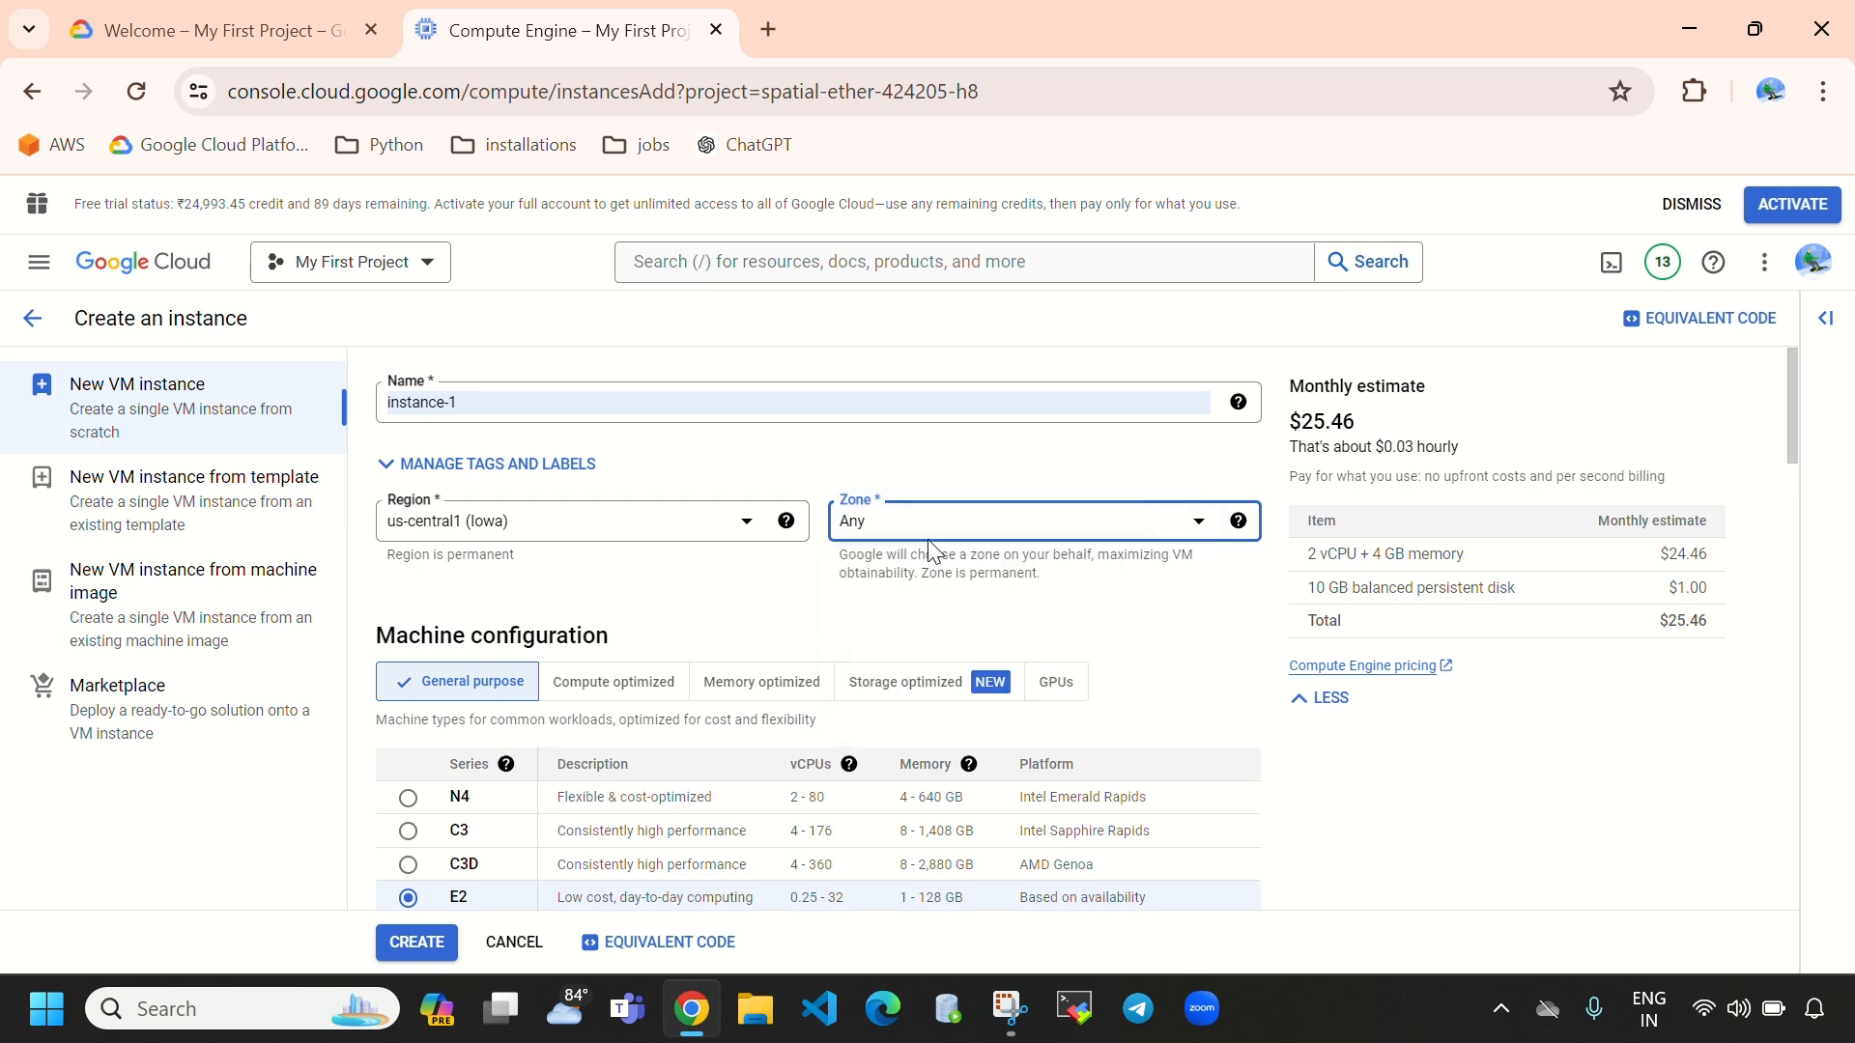
pyautogui.click(923, 526)
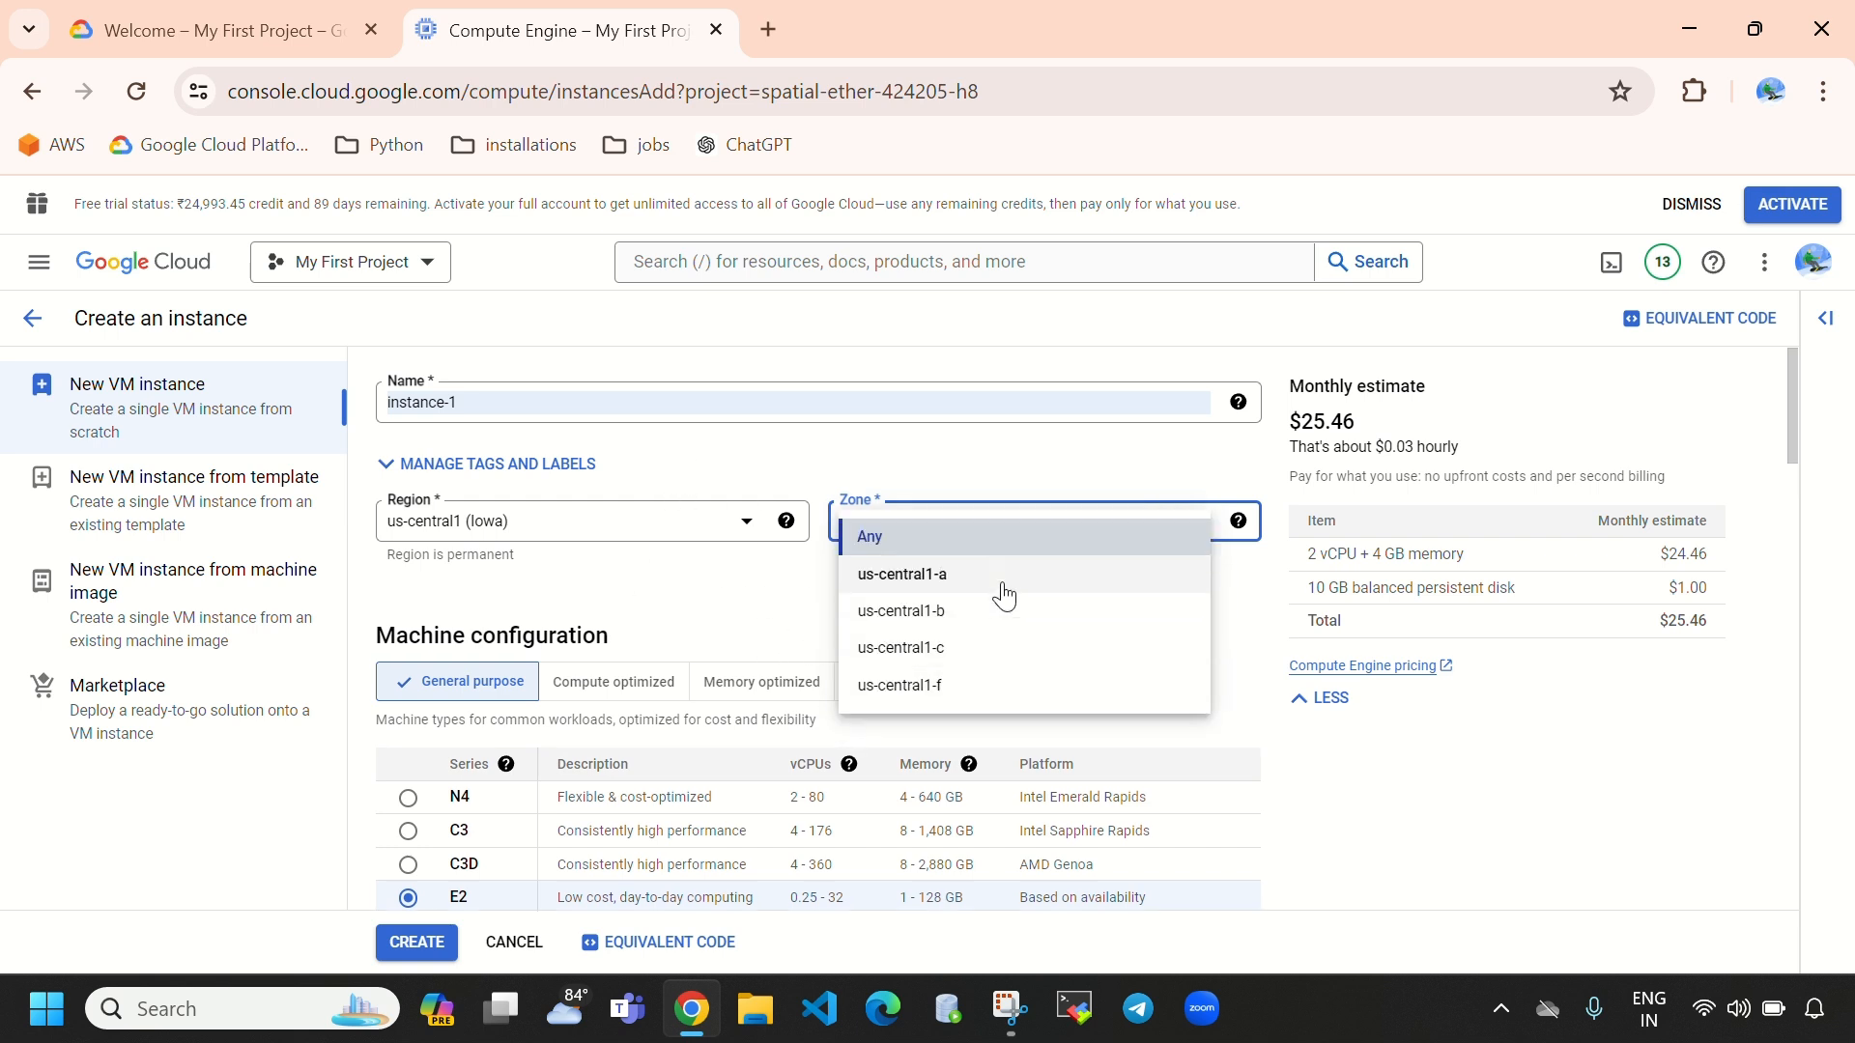
pyautogui.click(725, 609)
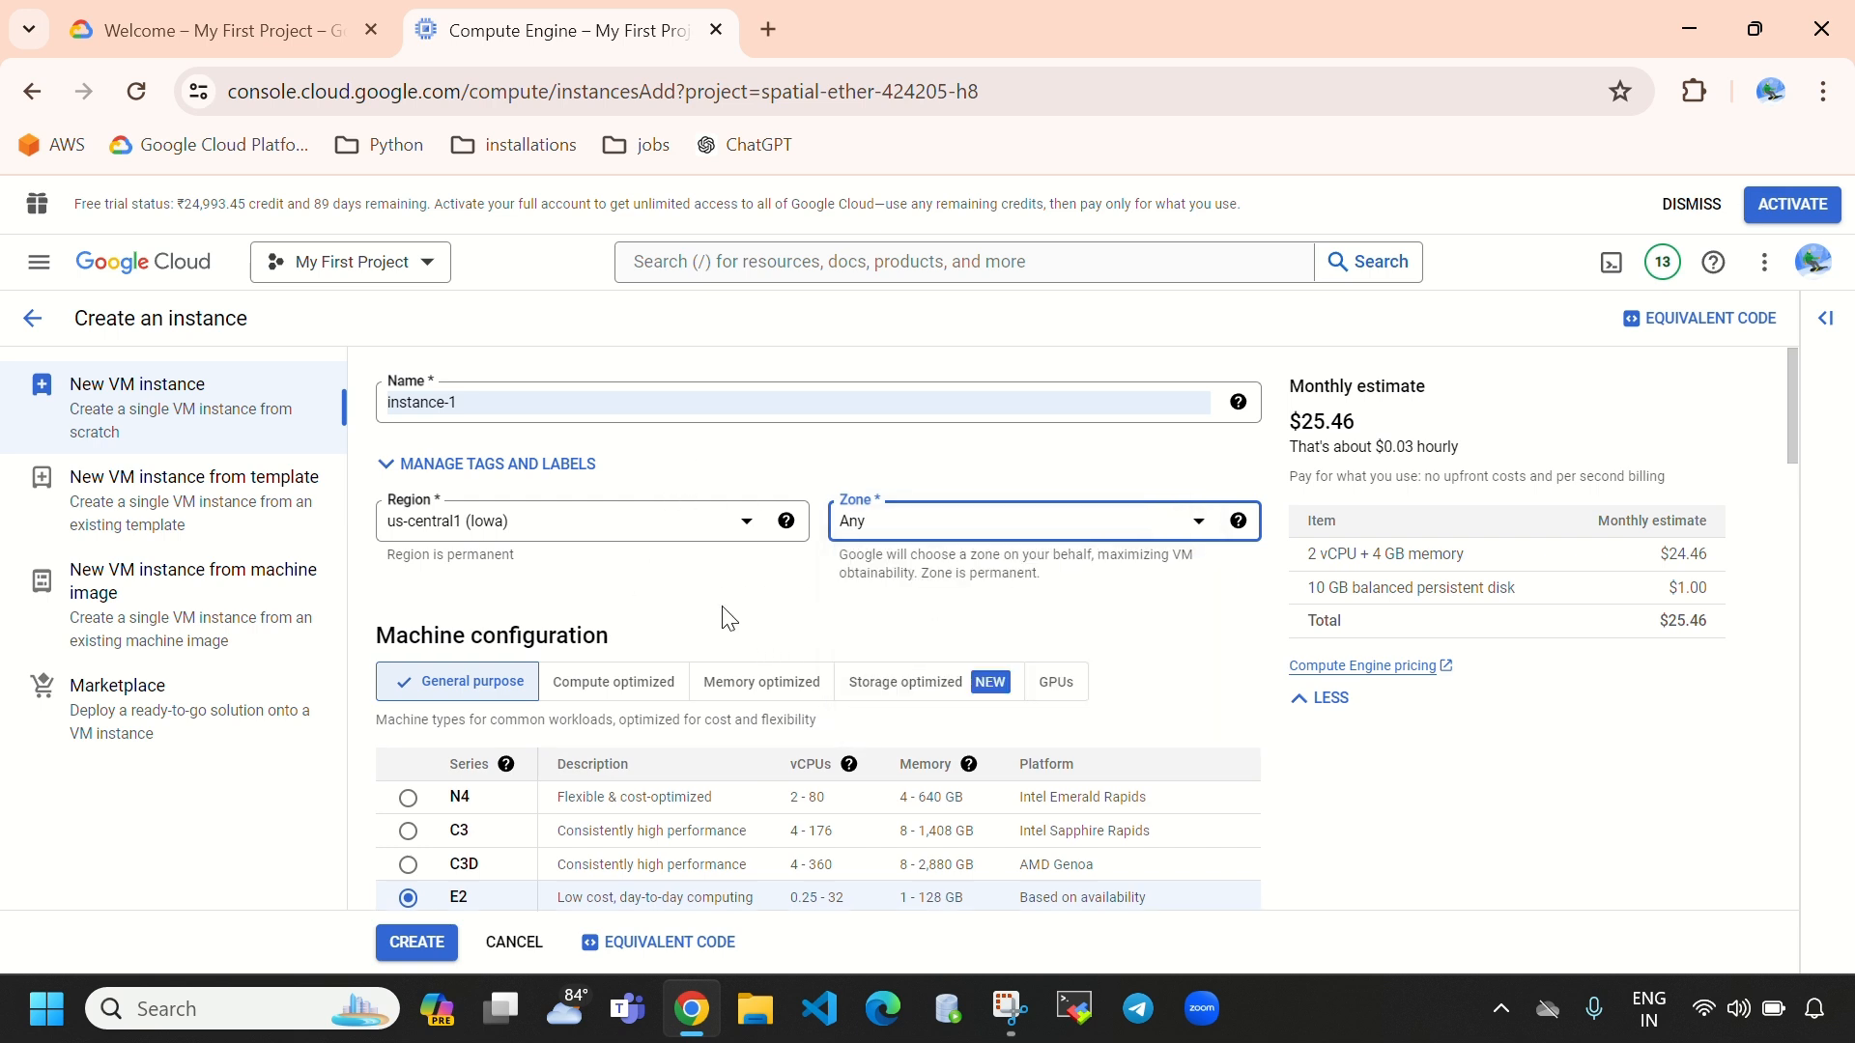
pyautogui.click(436, 473)
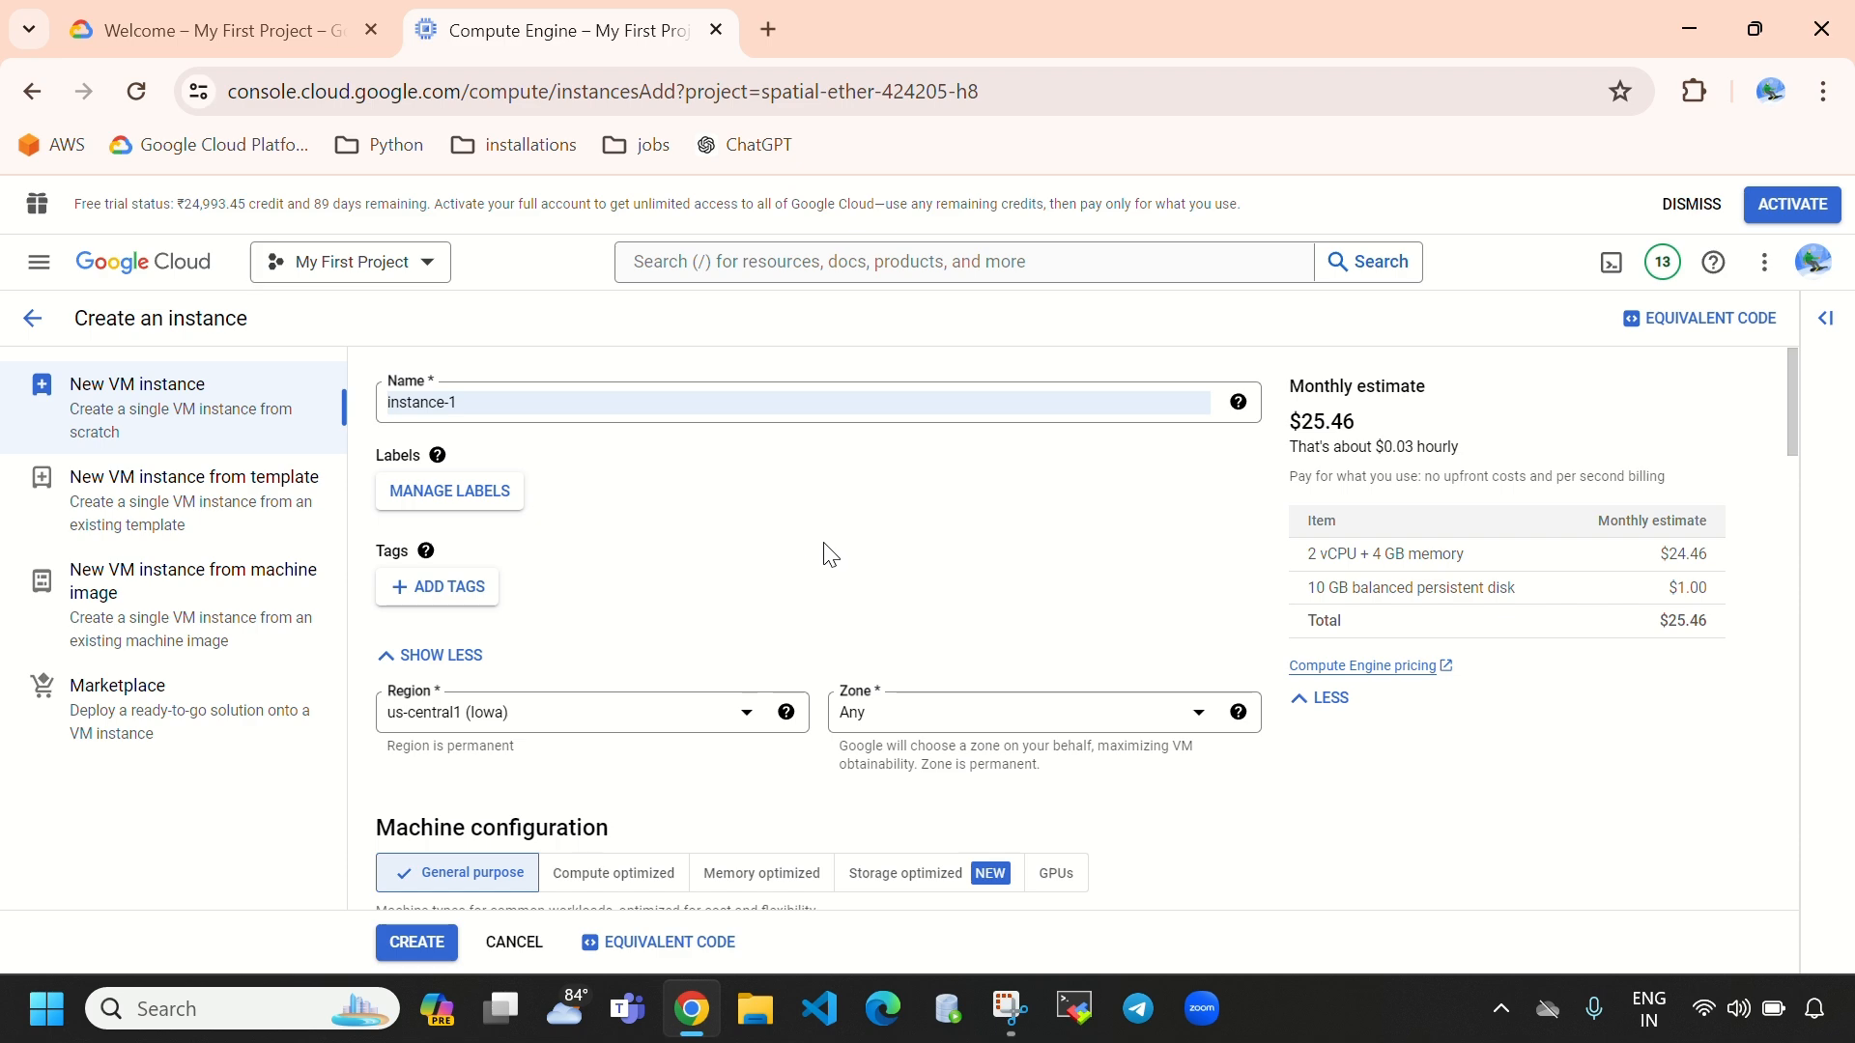
pyautogui.click(452, 502)
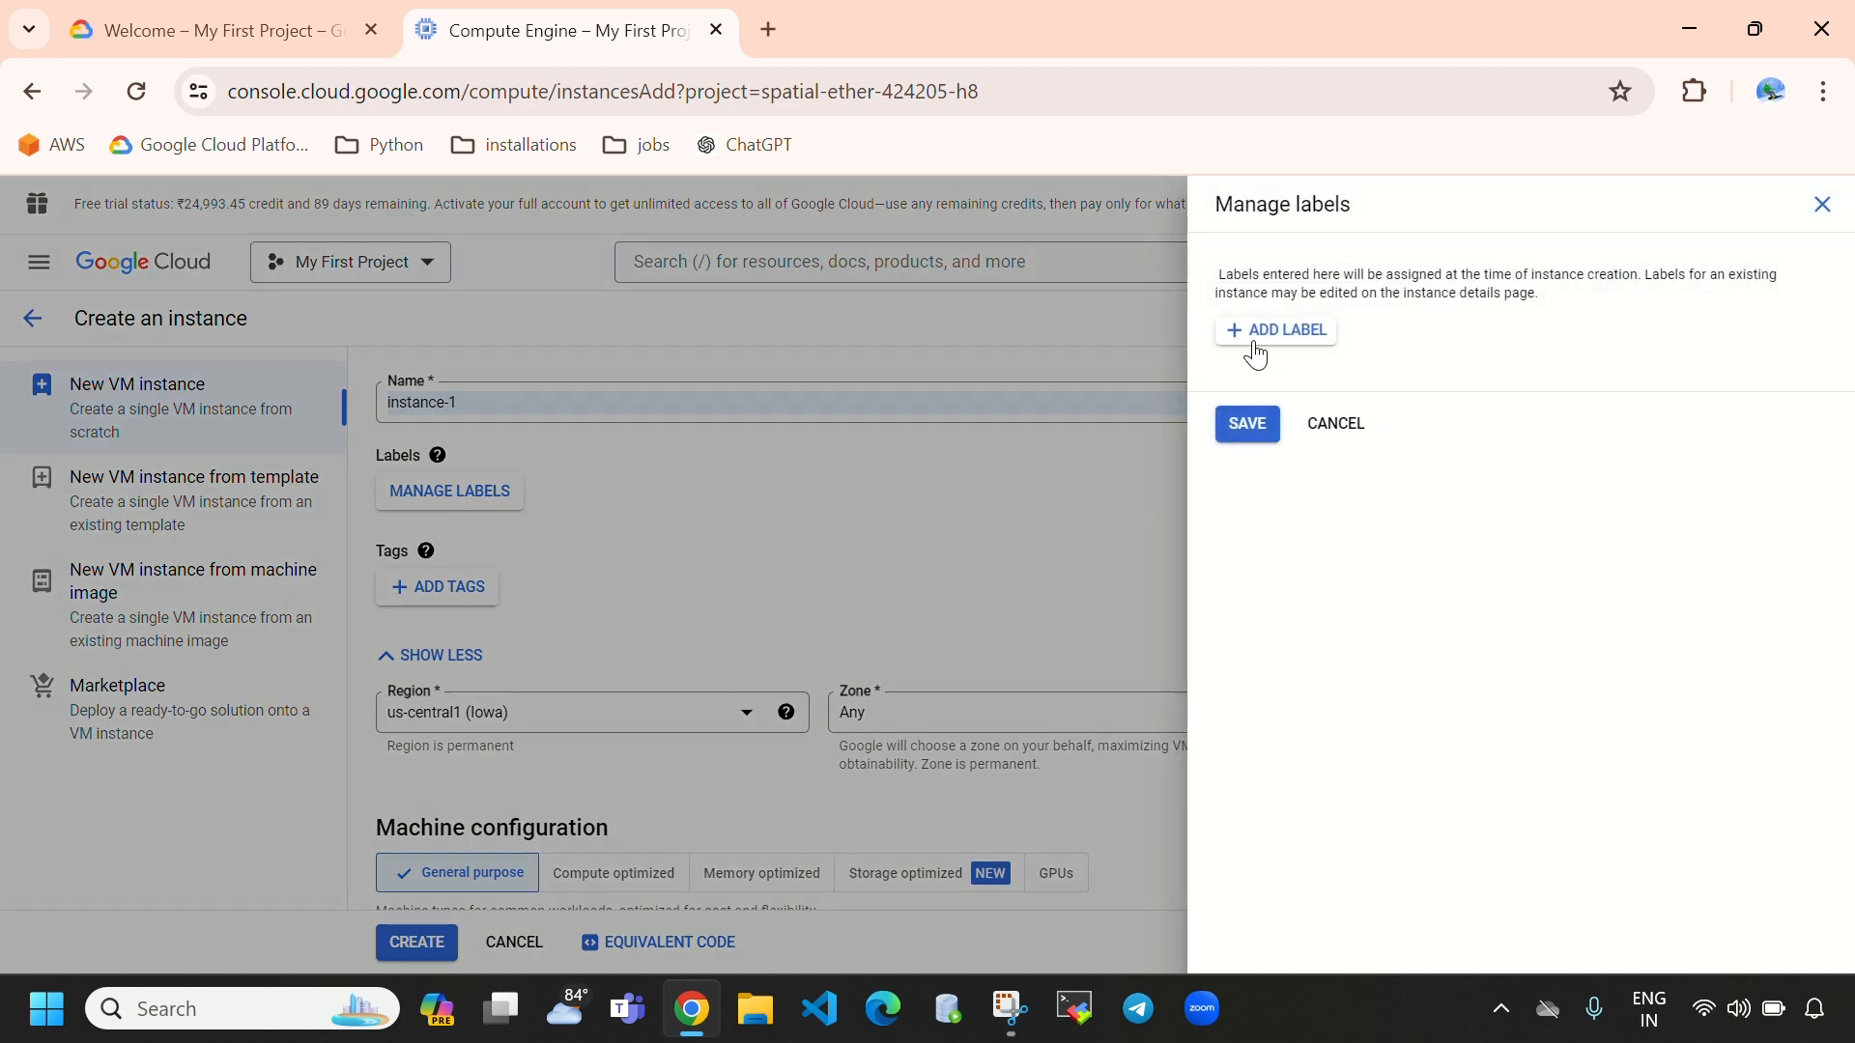
pyautogui.click(1256, 353)
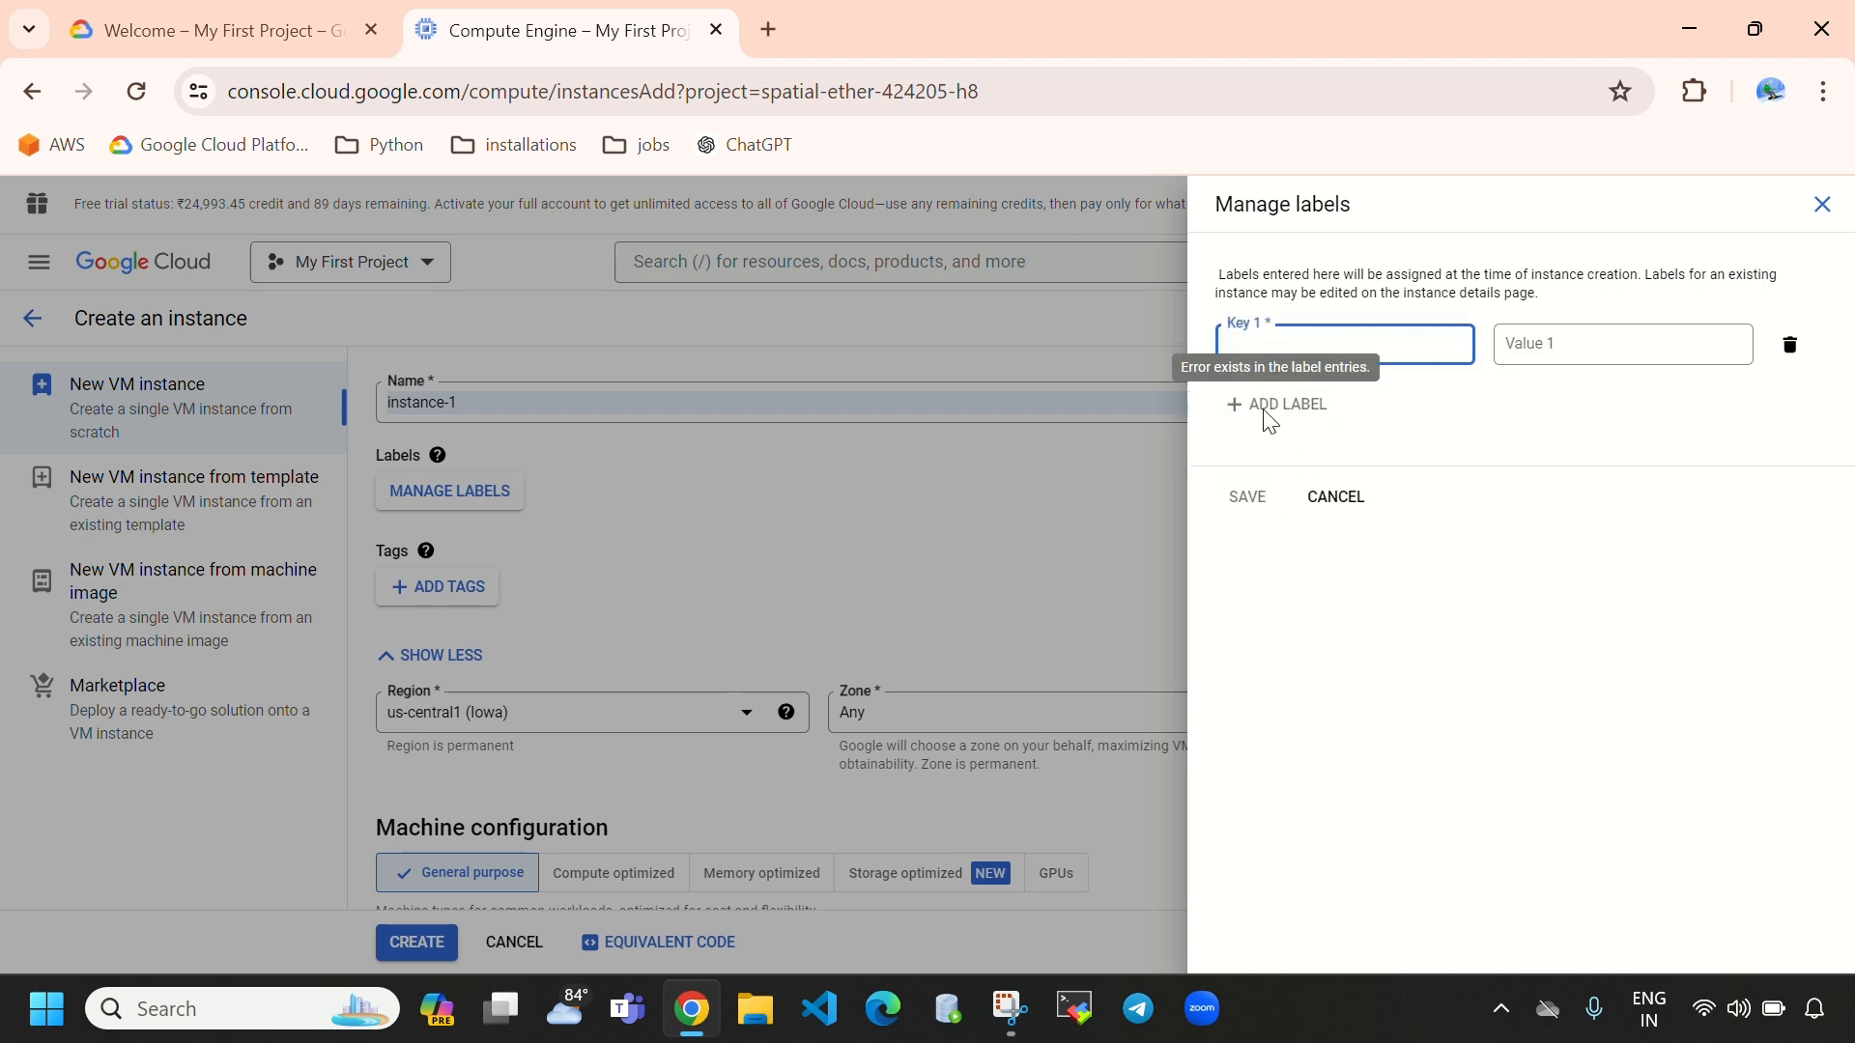
pyautogui.click(1820, 218)
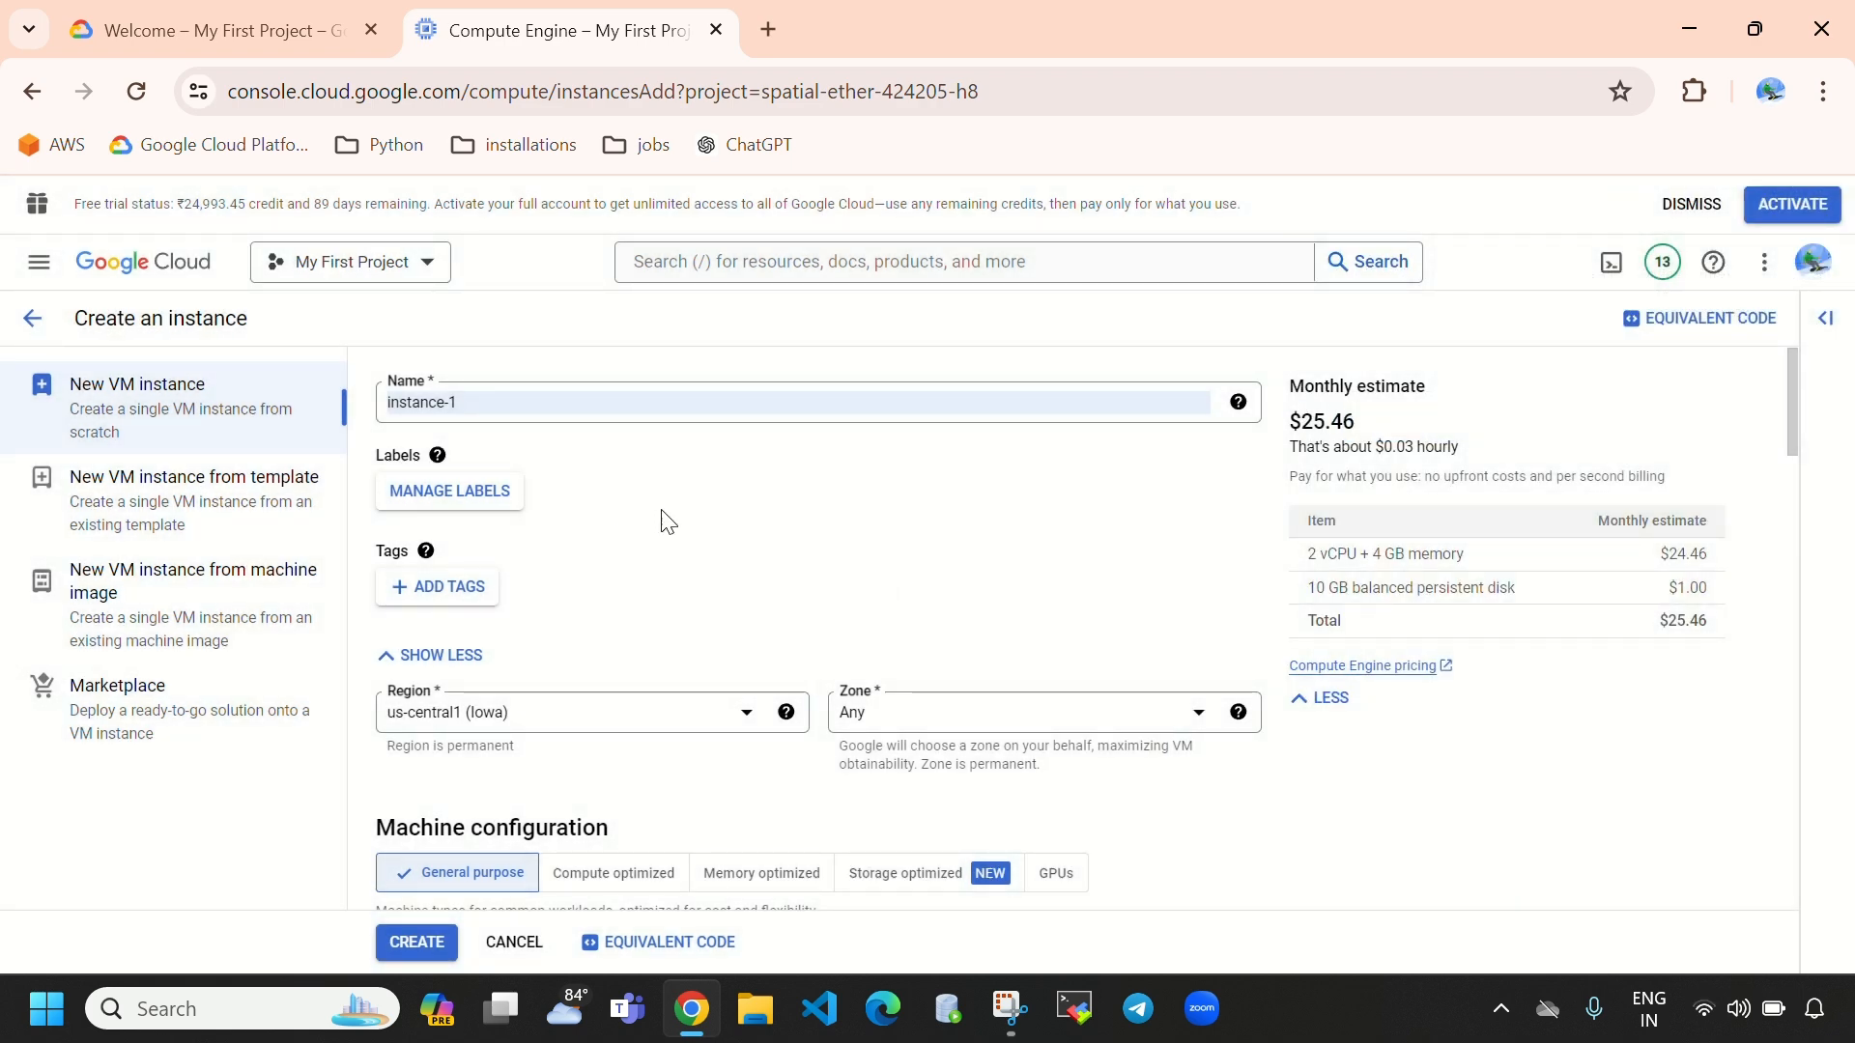
# - Examine the machine configuration: the available series, the cost estimate, and the preset machine type's vCPU and memory
pyautogui.scroll(-2, 846, 534)
pyautogui.scroll(-2, 913, 454)
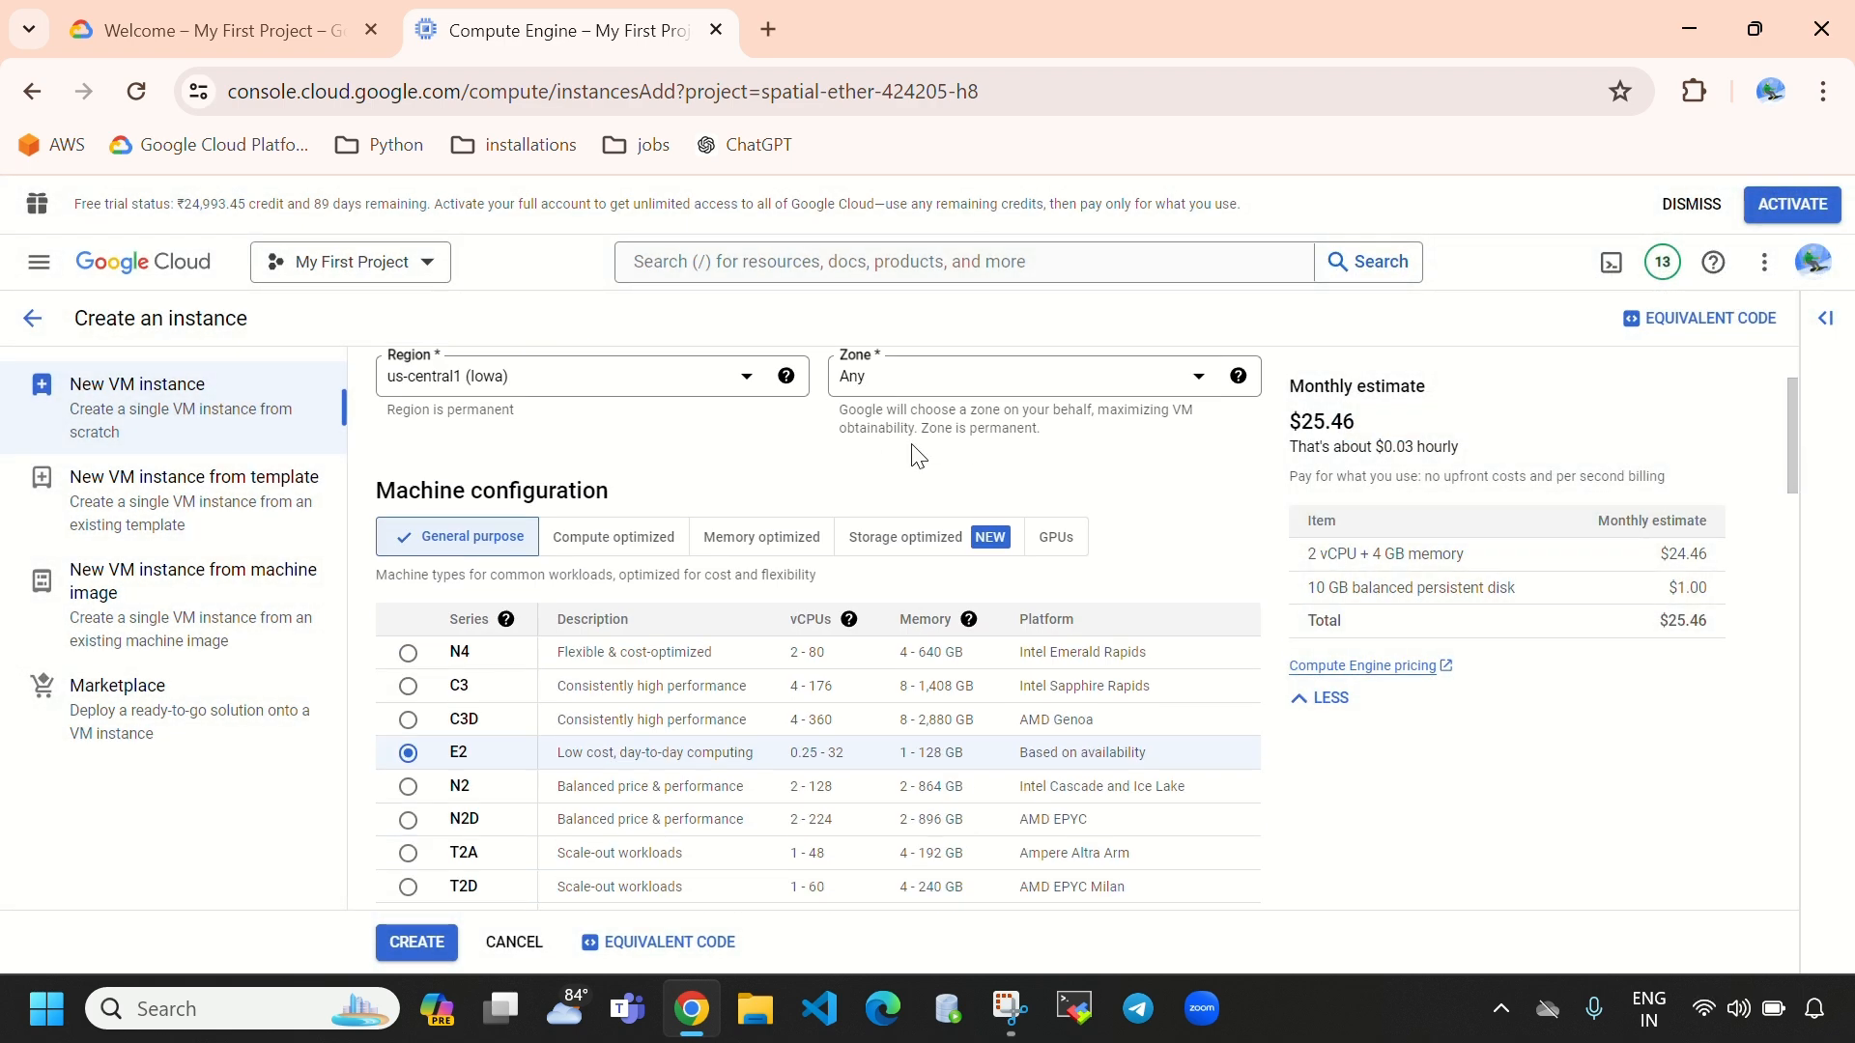
pyautogui.moveTo(612, 491); pyautogui.dragTo(384, 480)
pyautogui.click(672, 431)
pyautogui.scroll(-1, 570, 572)
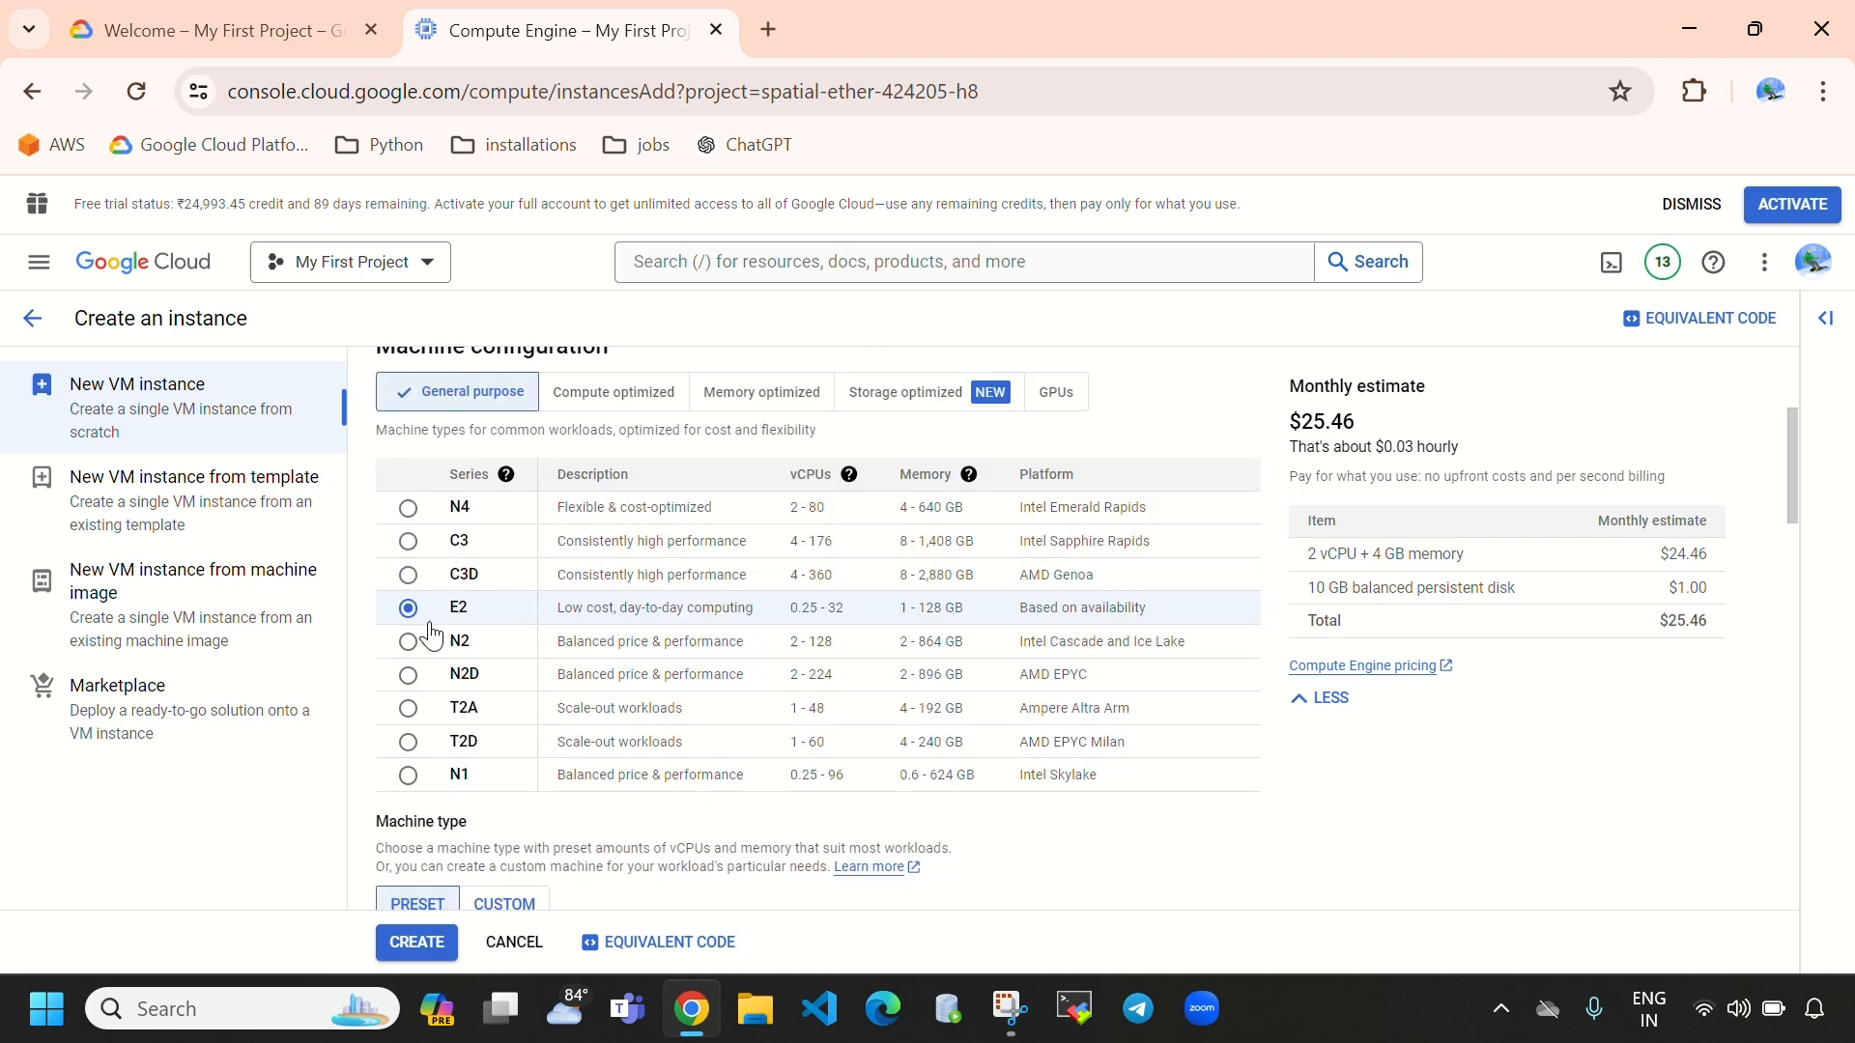
pyautogui.scroll(-1, 724, 772)
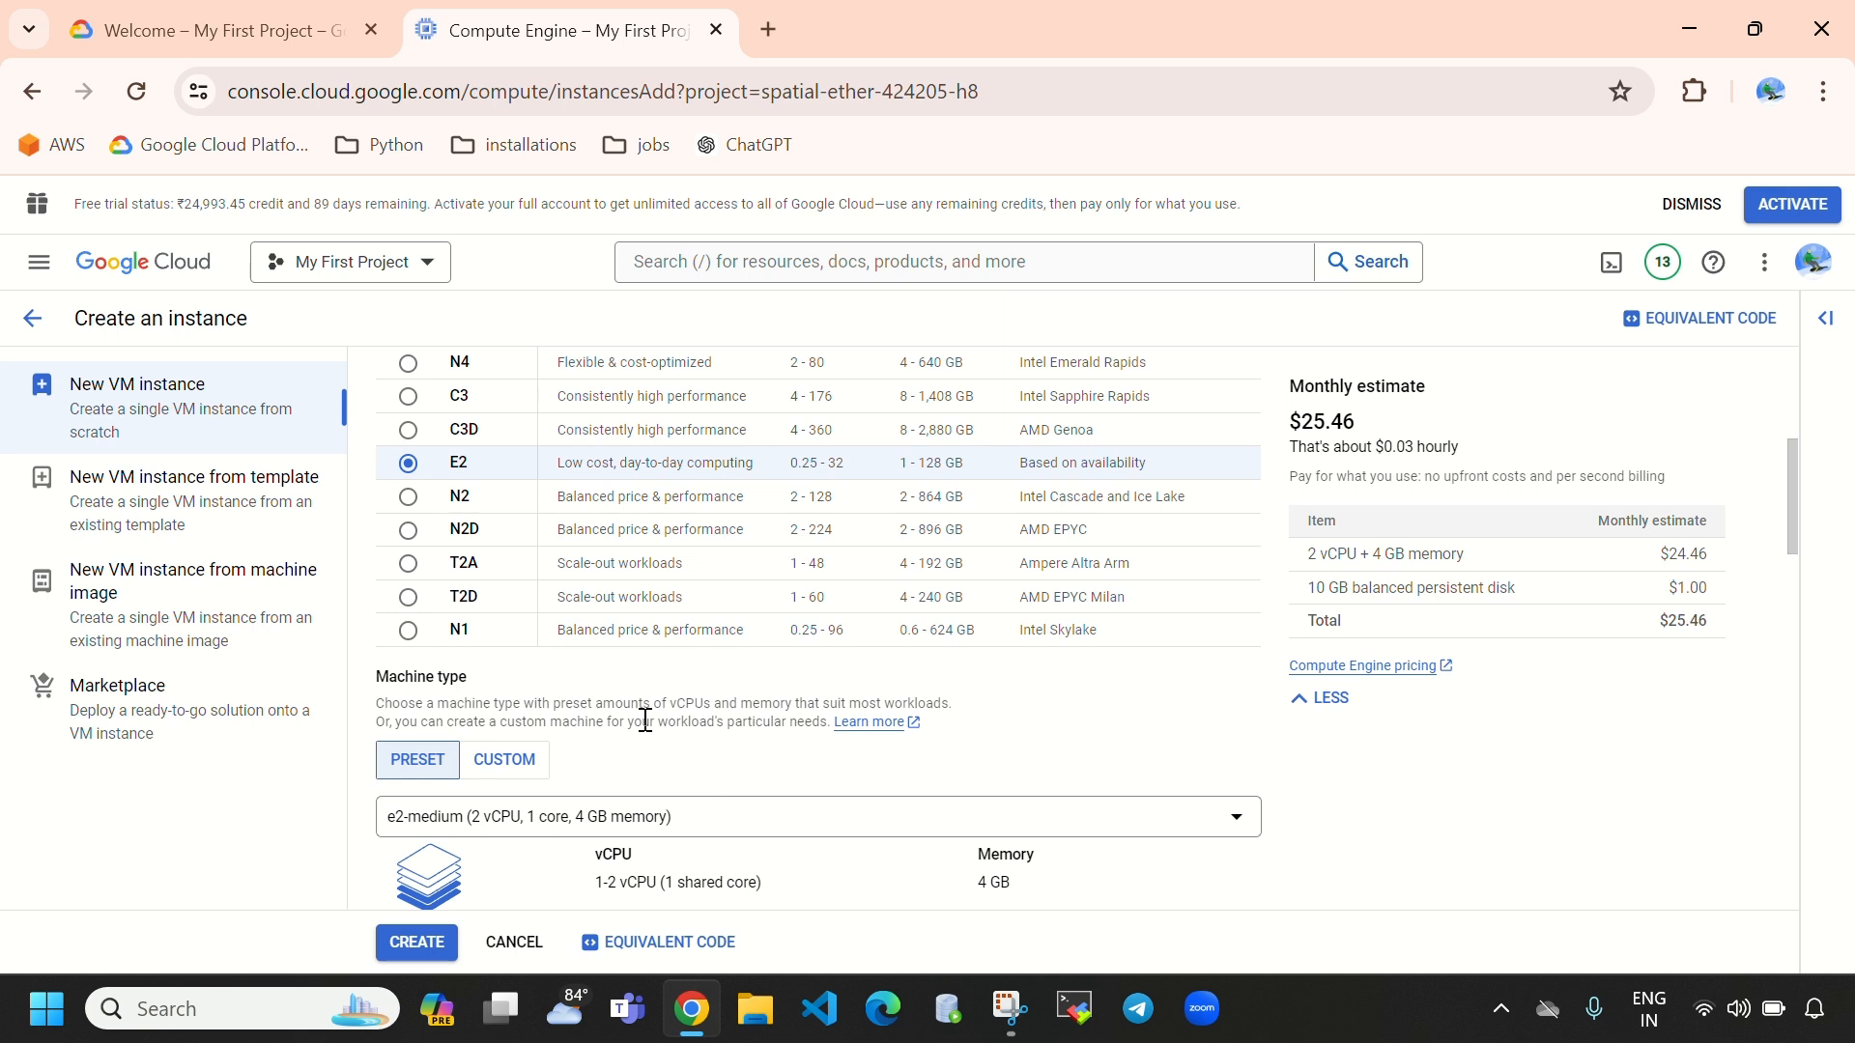
pyautogui.moveTo(1299, 570); pyautogui.dragTo(1476, 564)
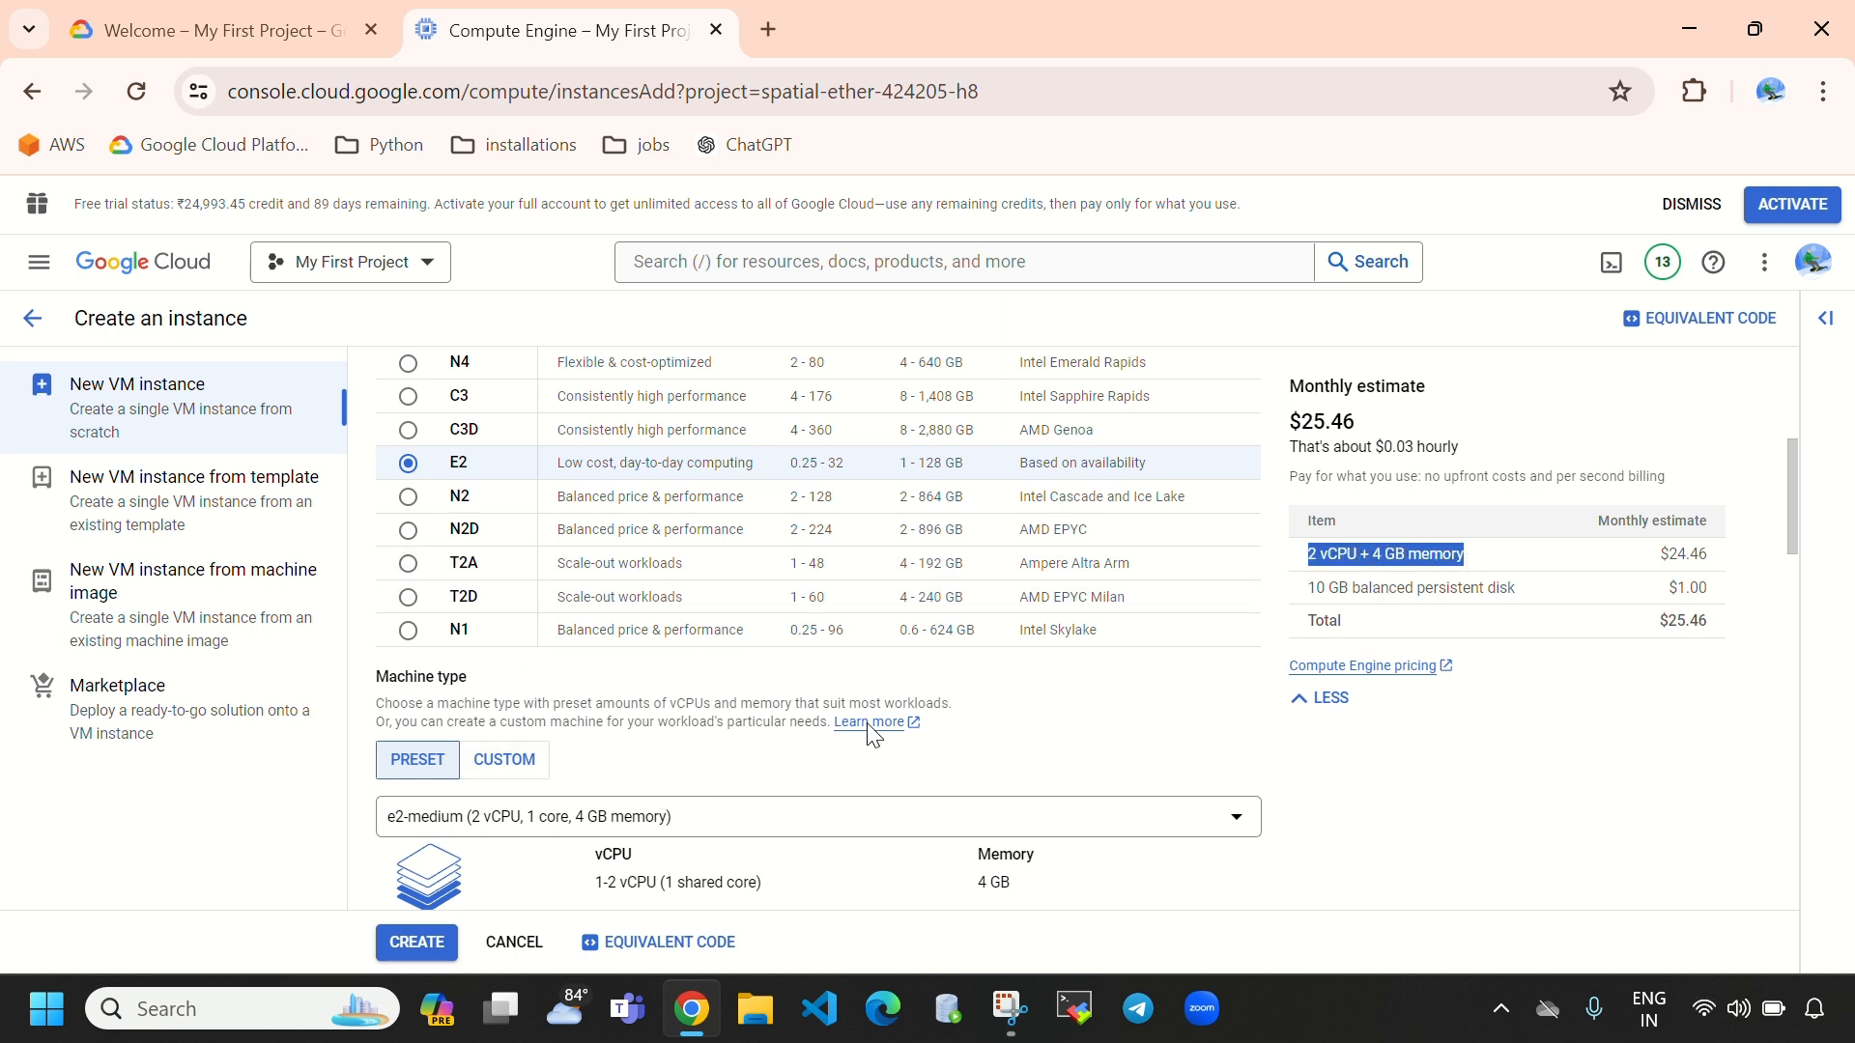
pyautogui.scroll(-3, 561, 628)
pyautogui.click(599, 604)
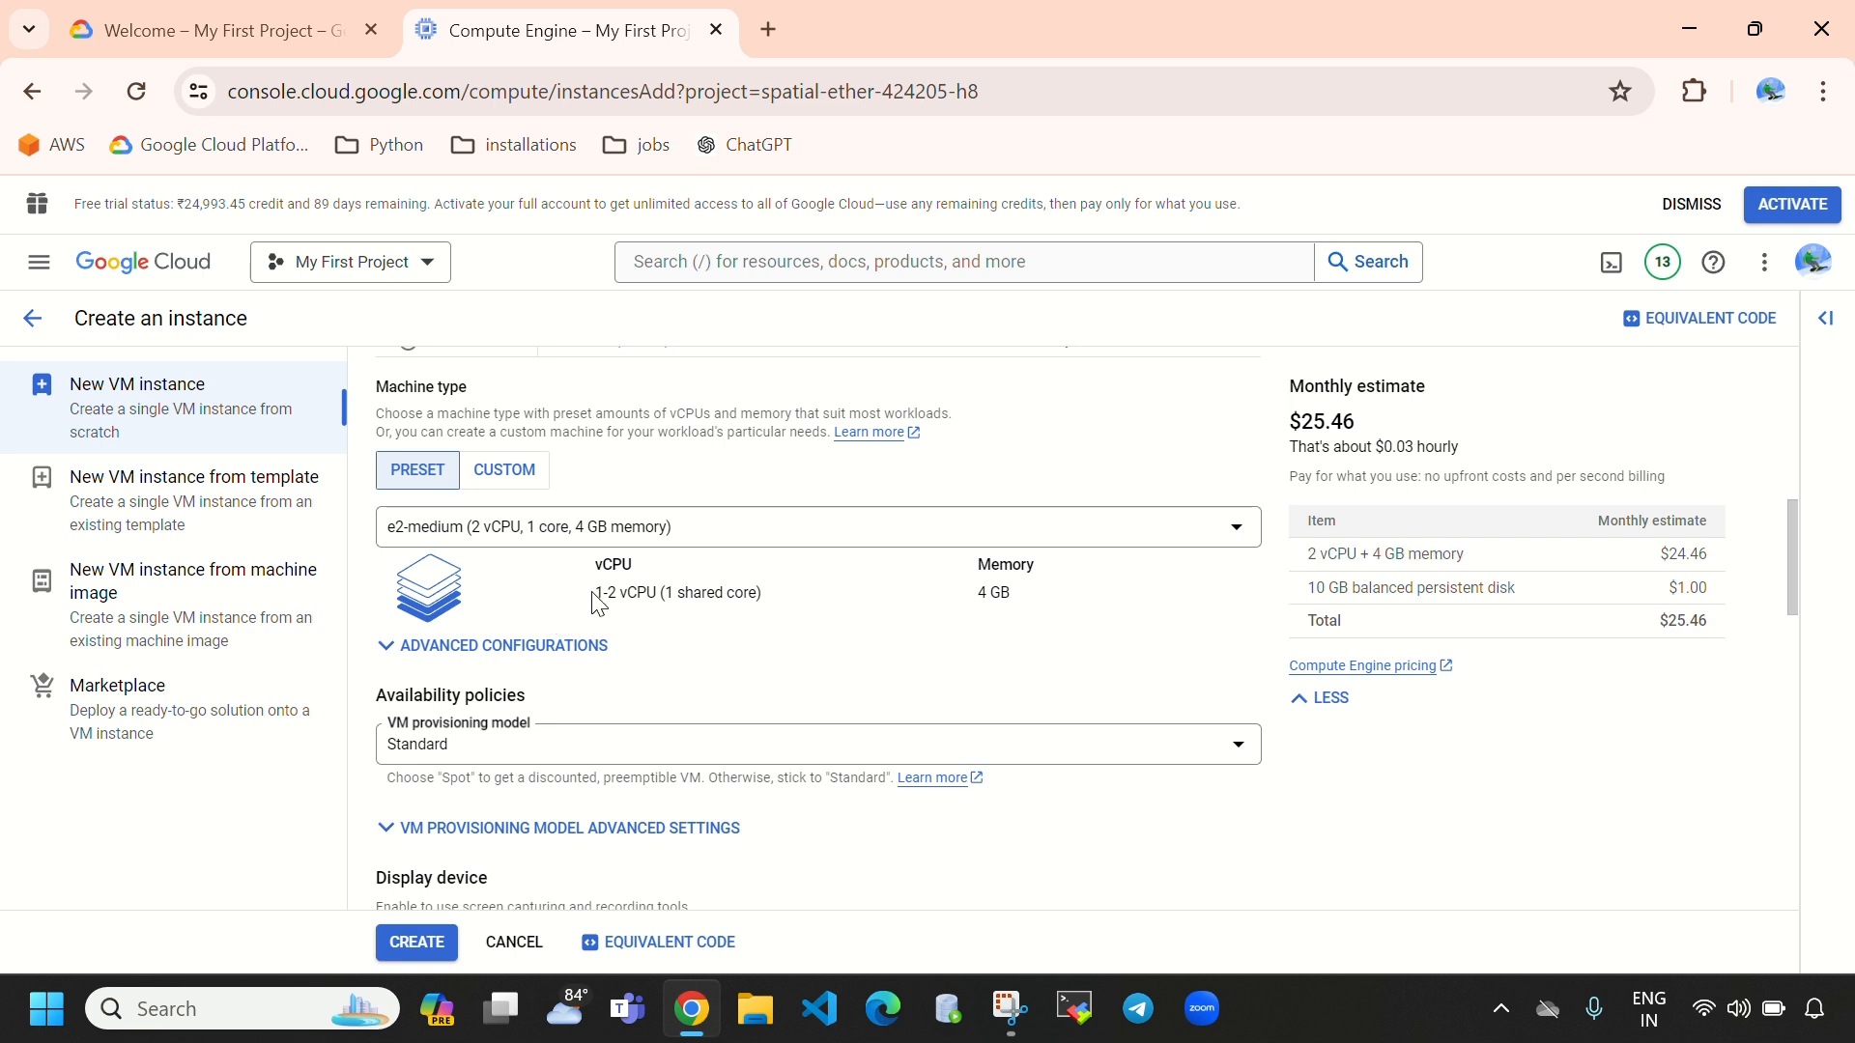
pyautogui.moveTo(599, 604); pyautogui.dragTo(779, 619)
pyautogui.moveTo(972, 598); pyautogui.dragTo(1034, 604)
# - Open the new instance's boot disk settings for editing
pyautogui.scroll(-3, 848, 666)
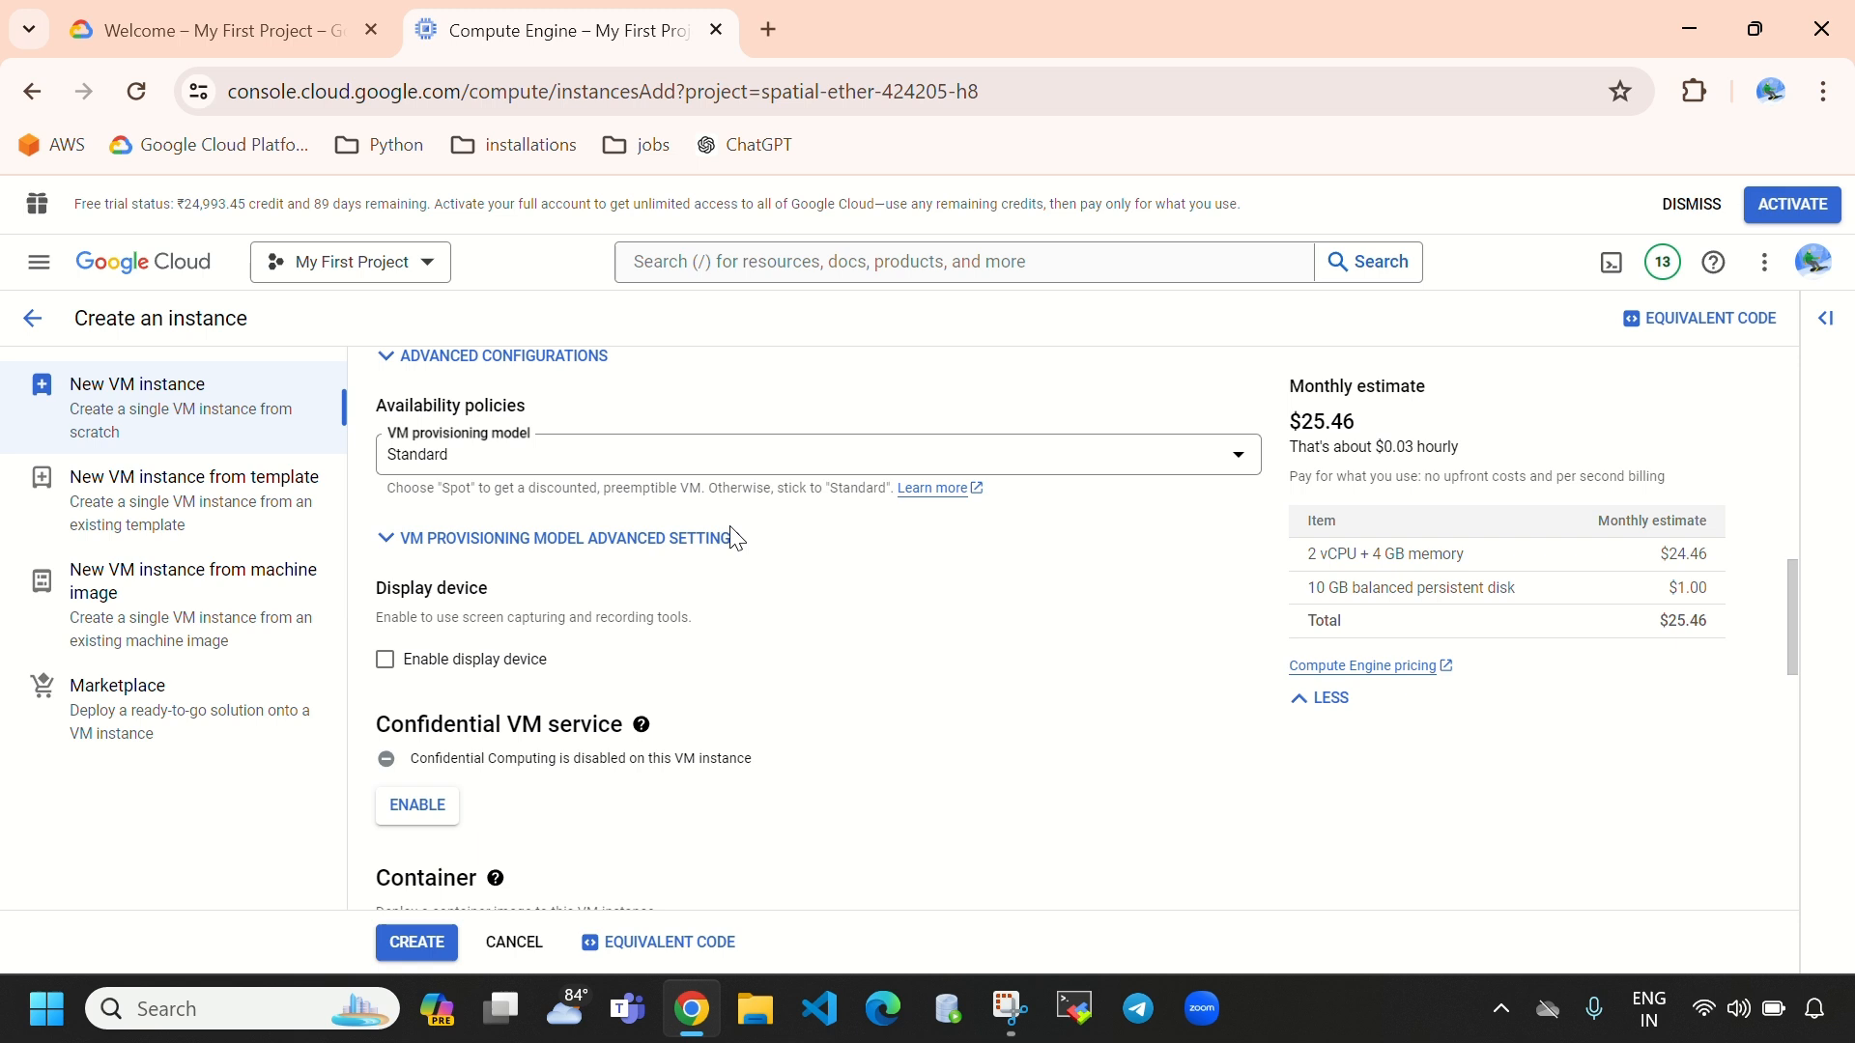
pyautogui.scroll(-3, 747, 653)
pyautogui.scroll(-3, 708, 578)
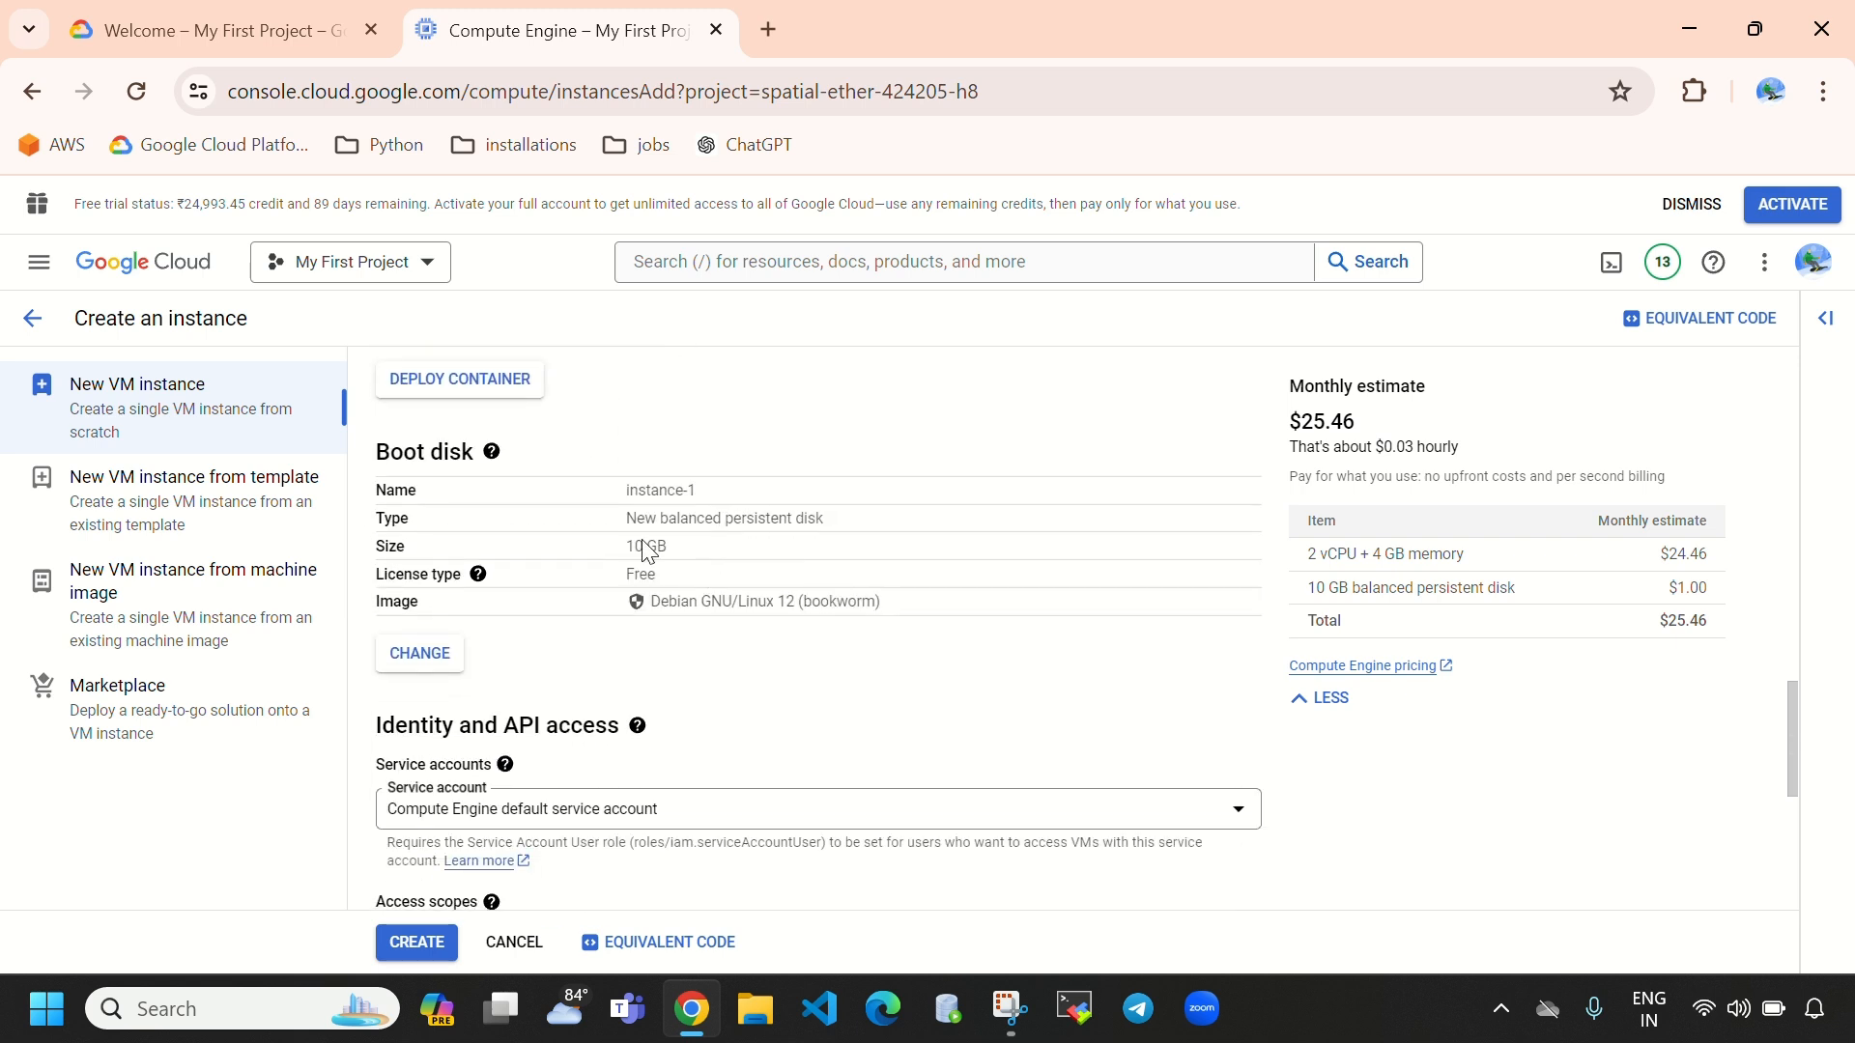
pyautogui.moveTo(390, 454); pyautogui.dragTo(460, 454)
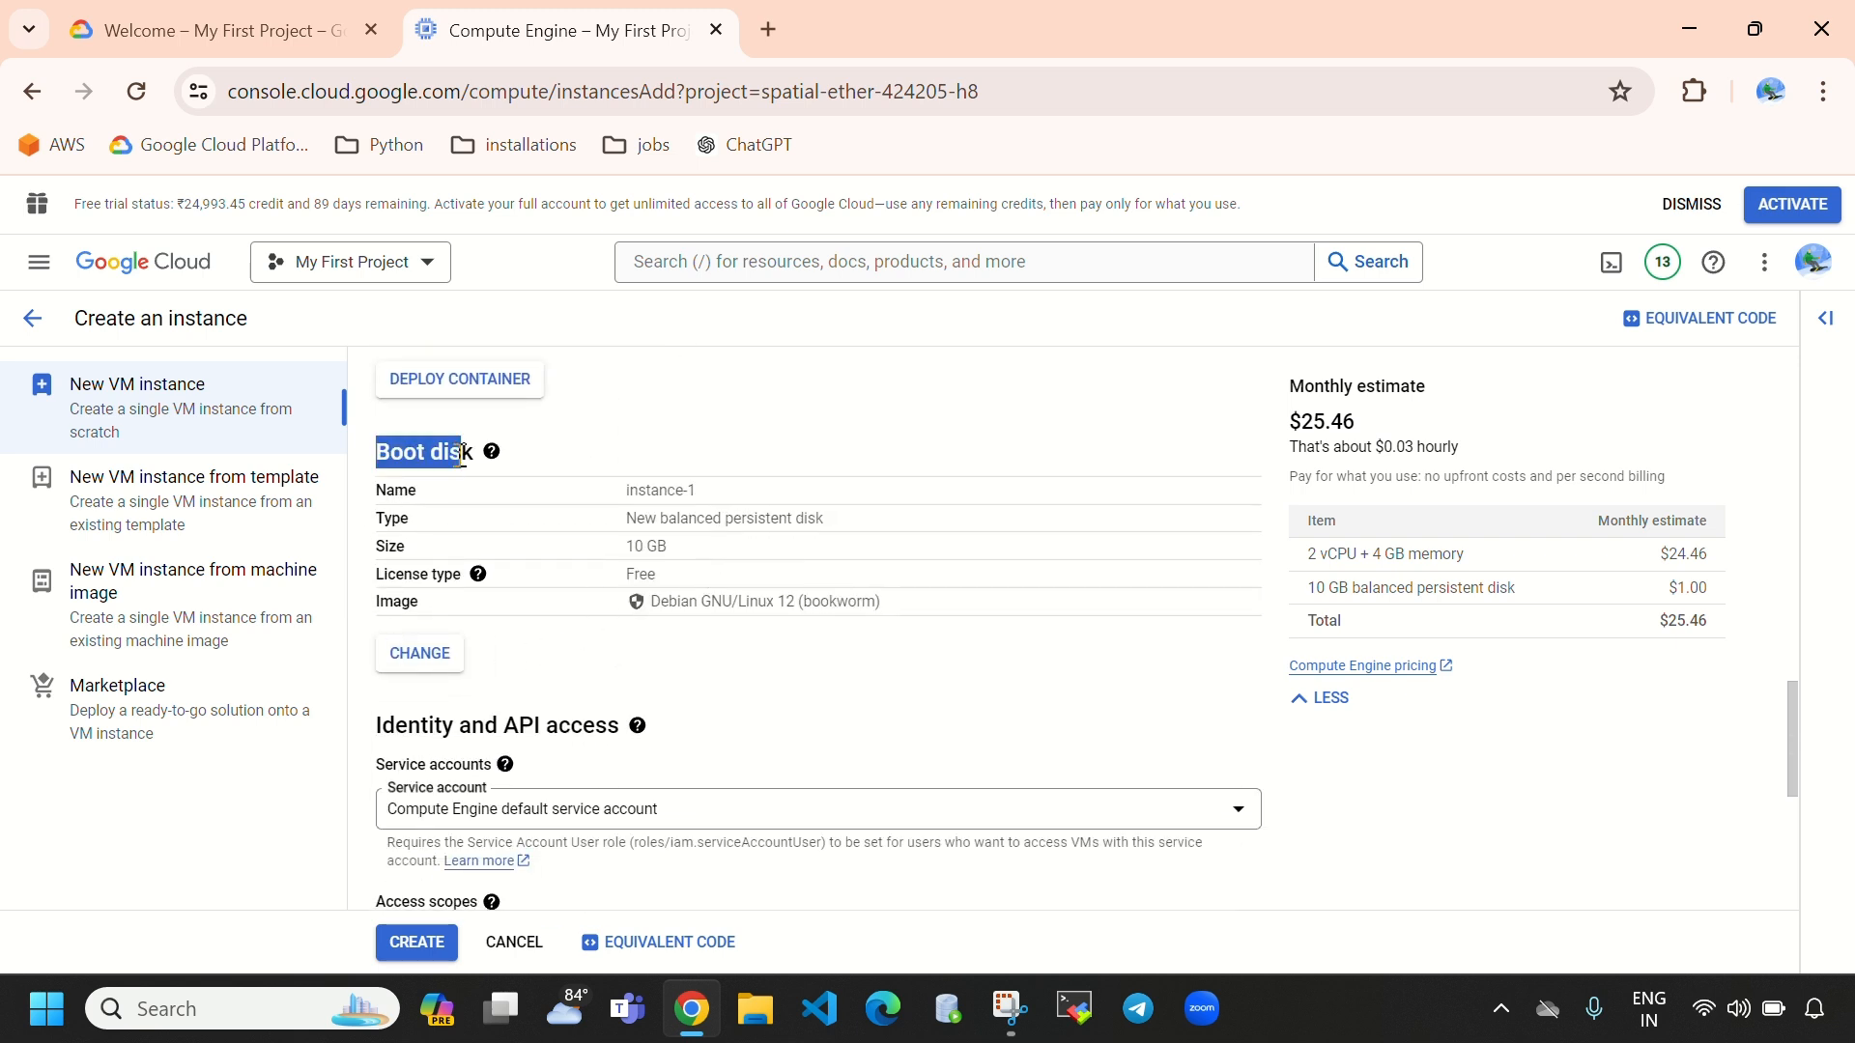
pyautogui.click(421, 655)
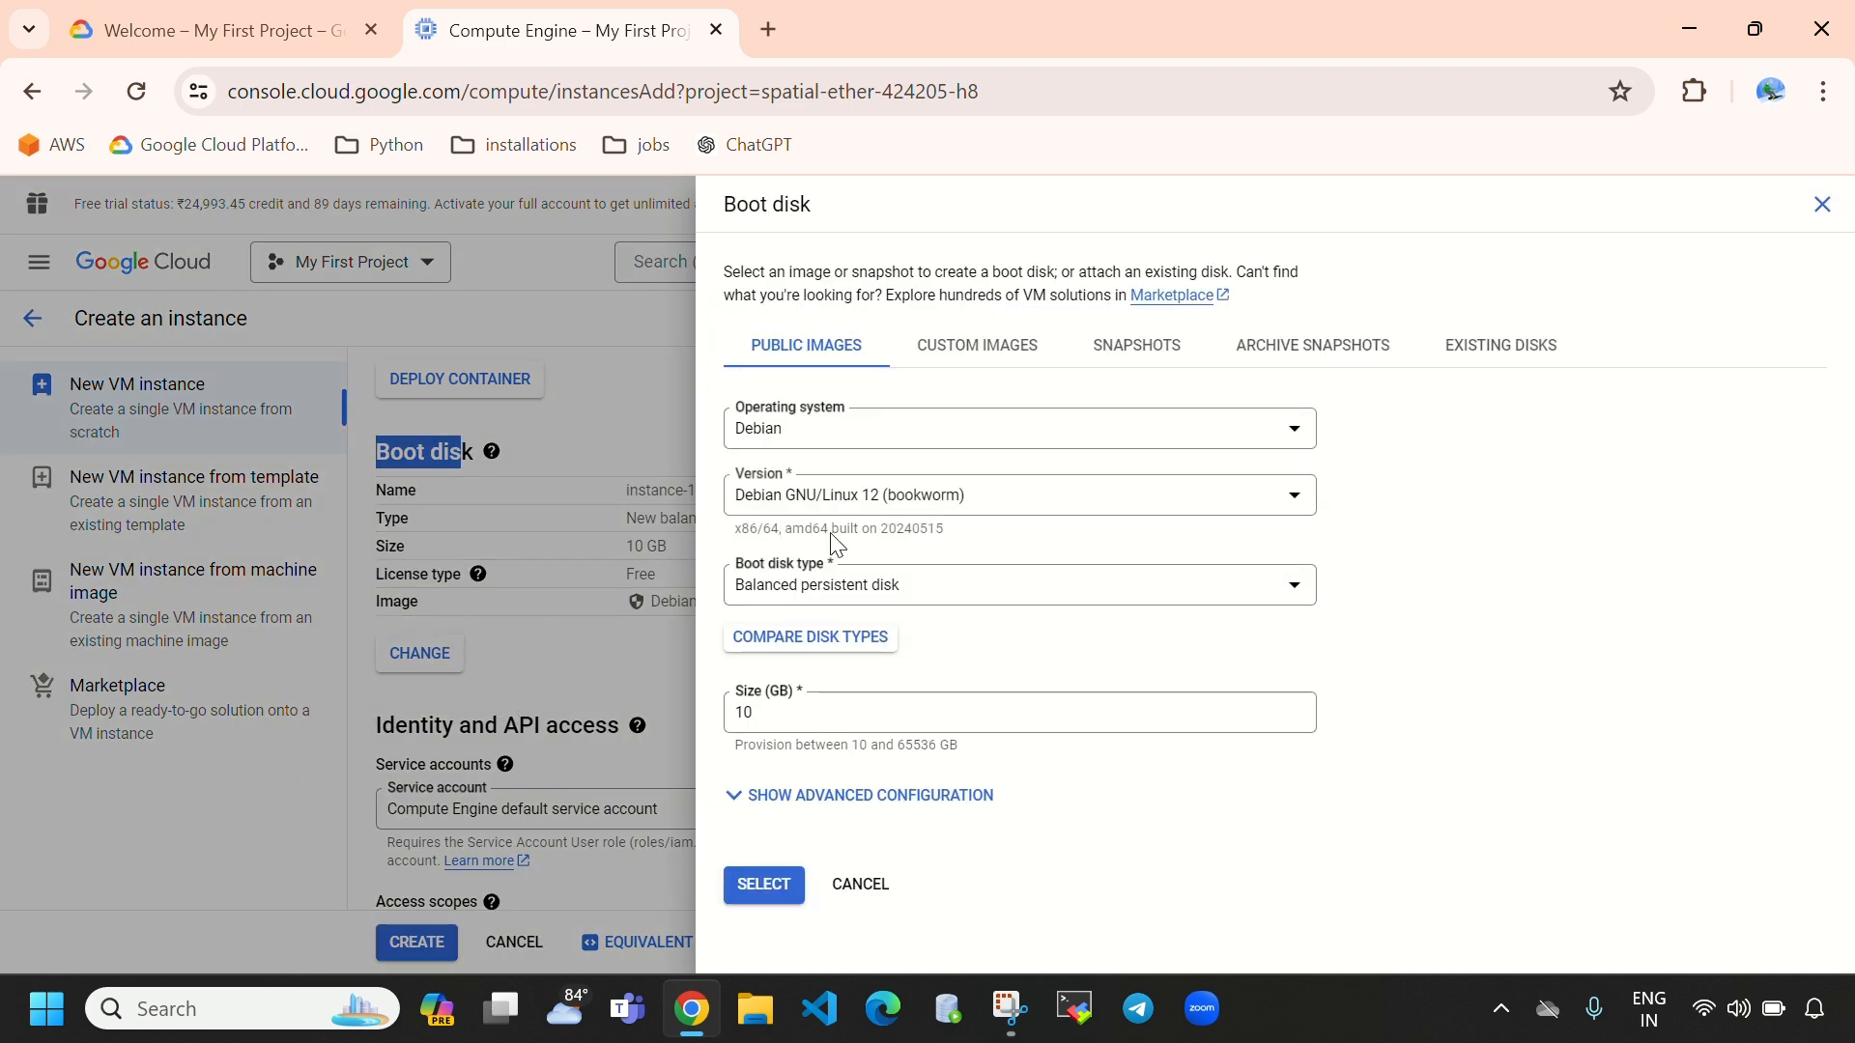
# - Try CentOS as the boot disk's operating system and switch back to Debian
pyautogui.click(909, 440)
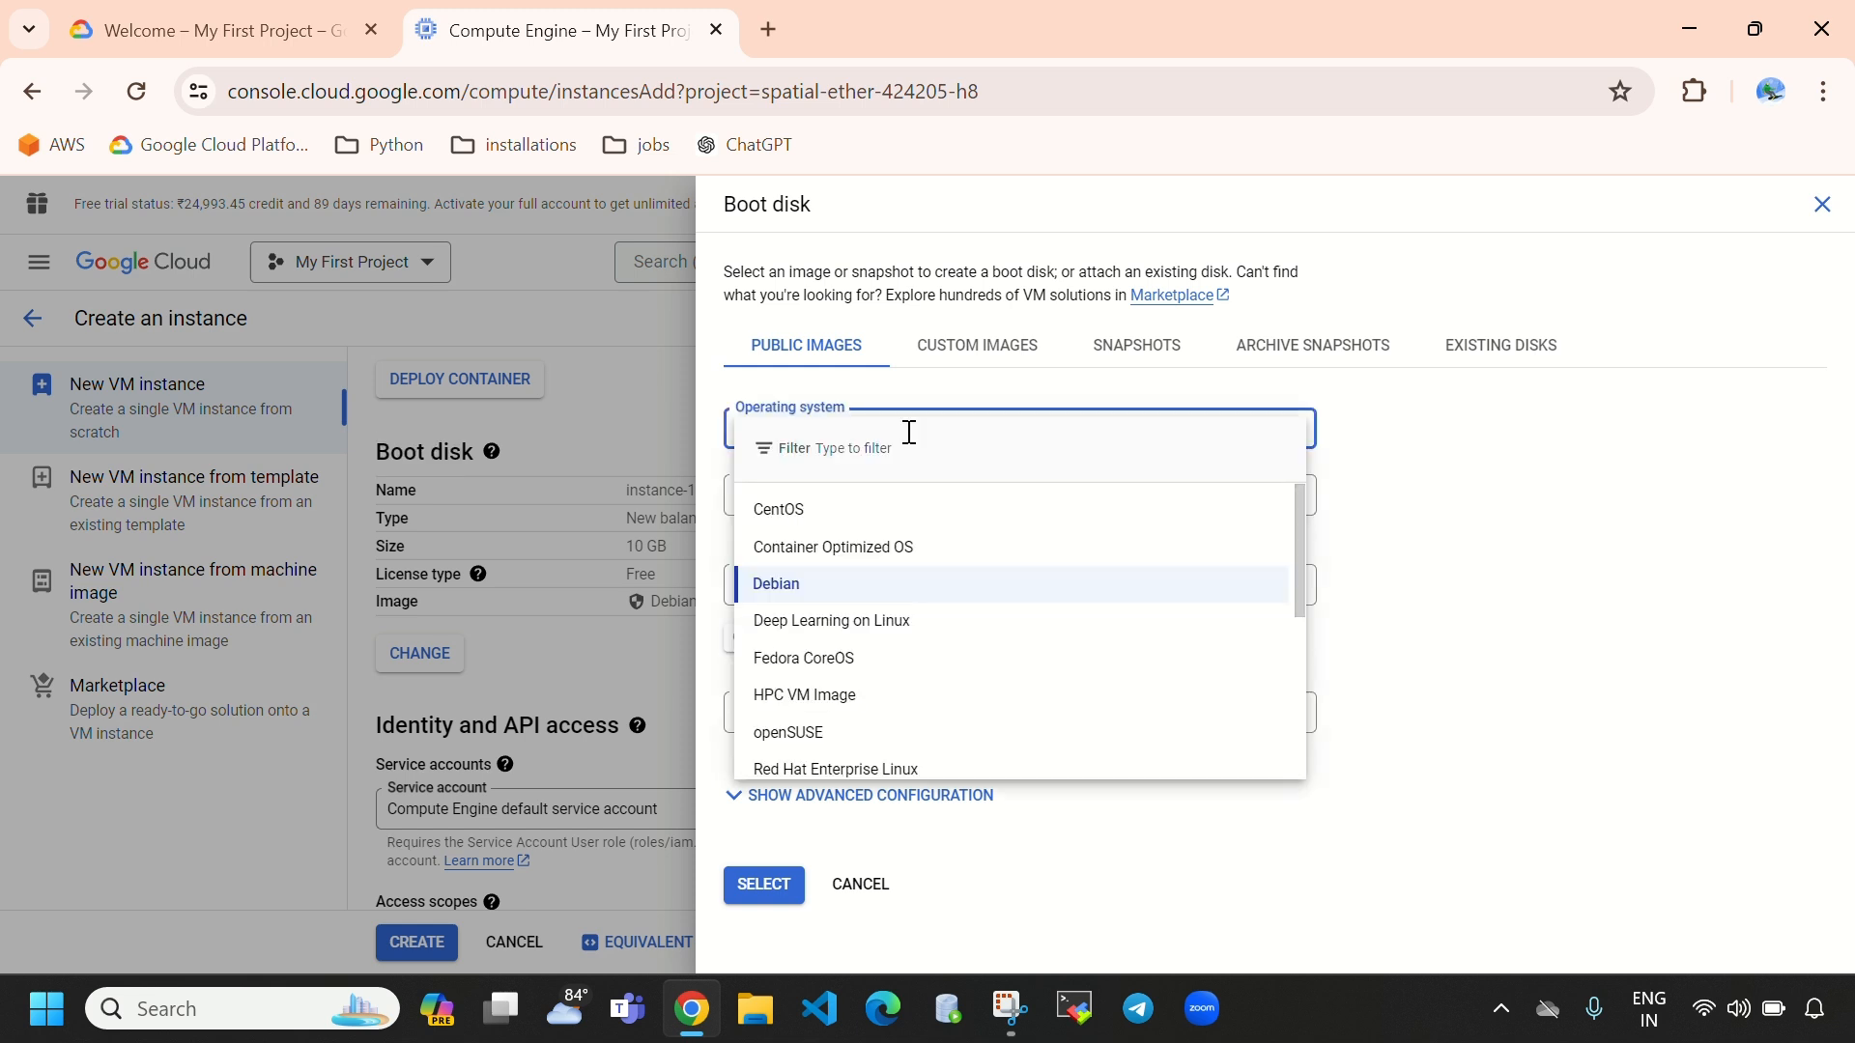
pyautogui.scroll(-3, 975, 688)
pyautogui.scroll(3, 980, 691)
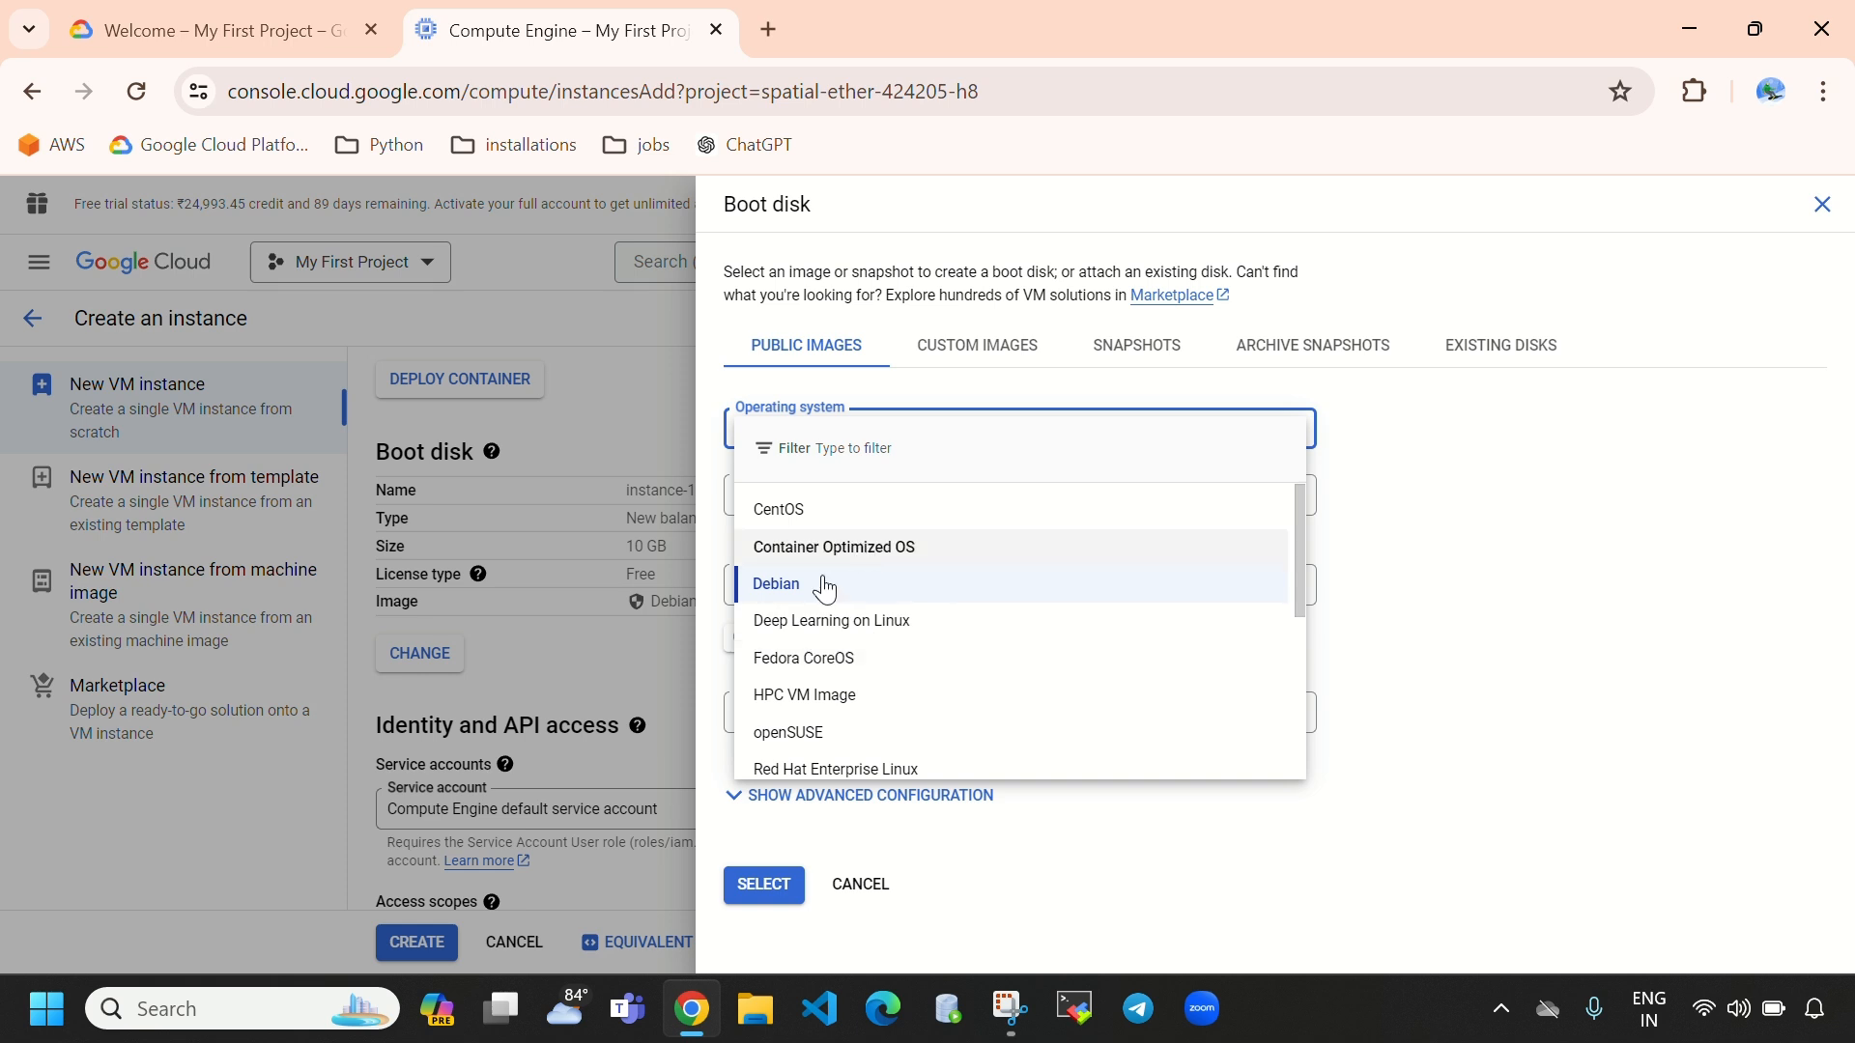
pyautogui.click(869, 512)
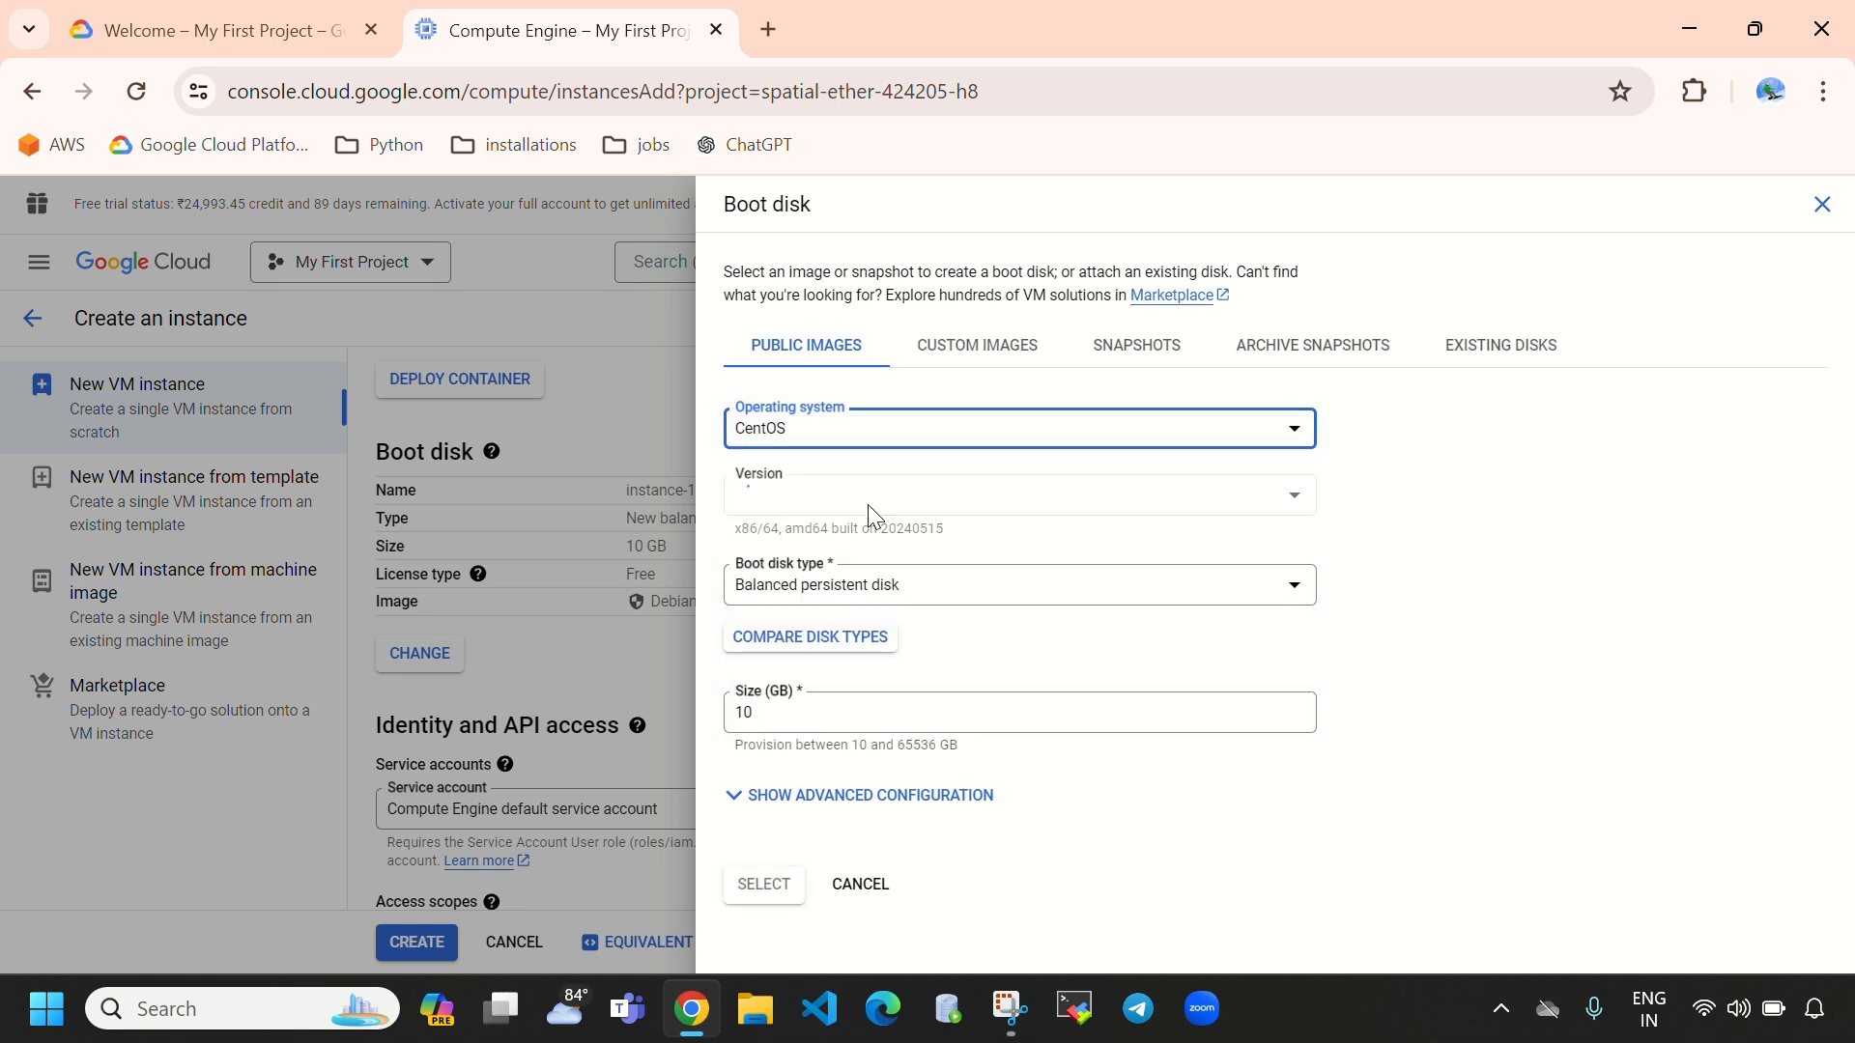
pyautogui.click(959, 435)
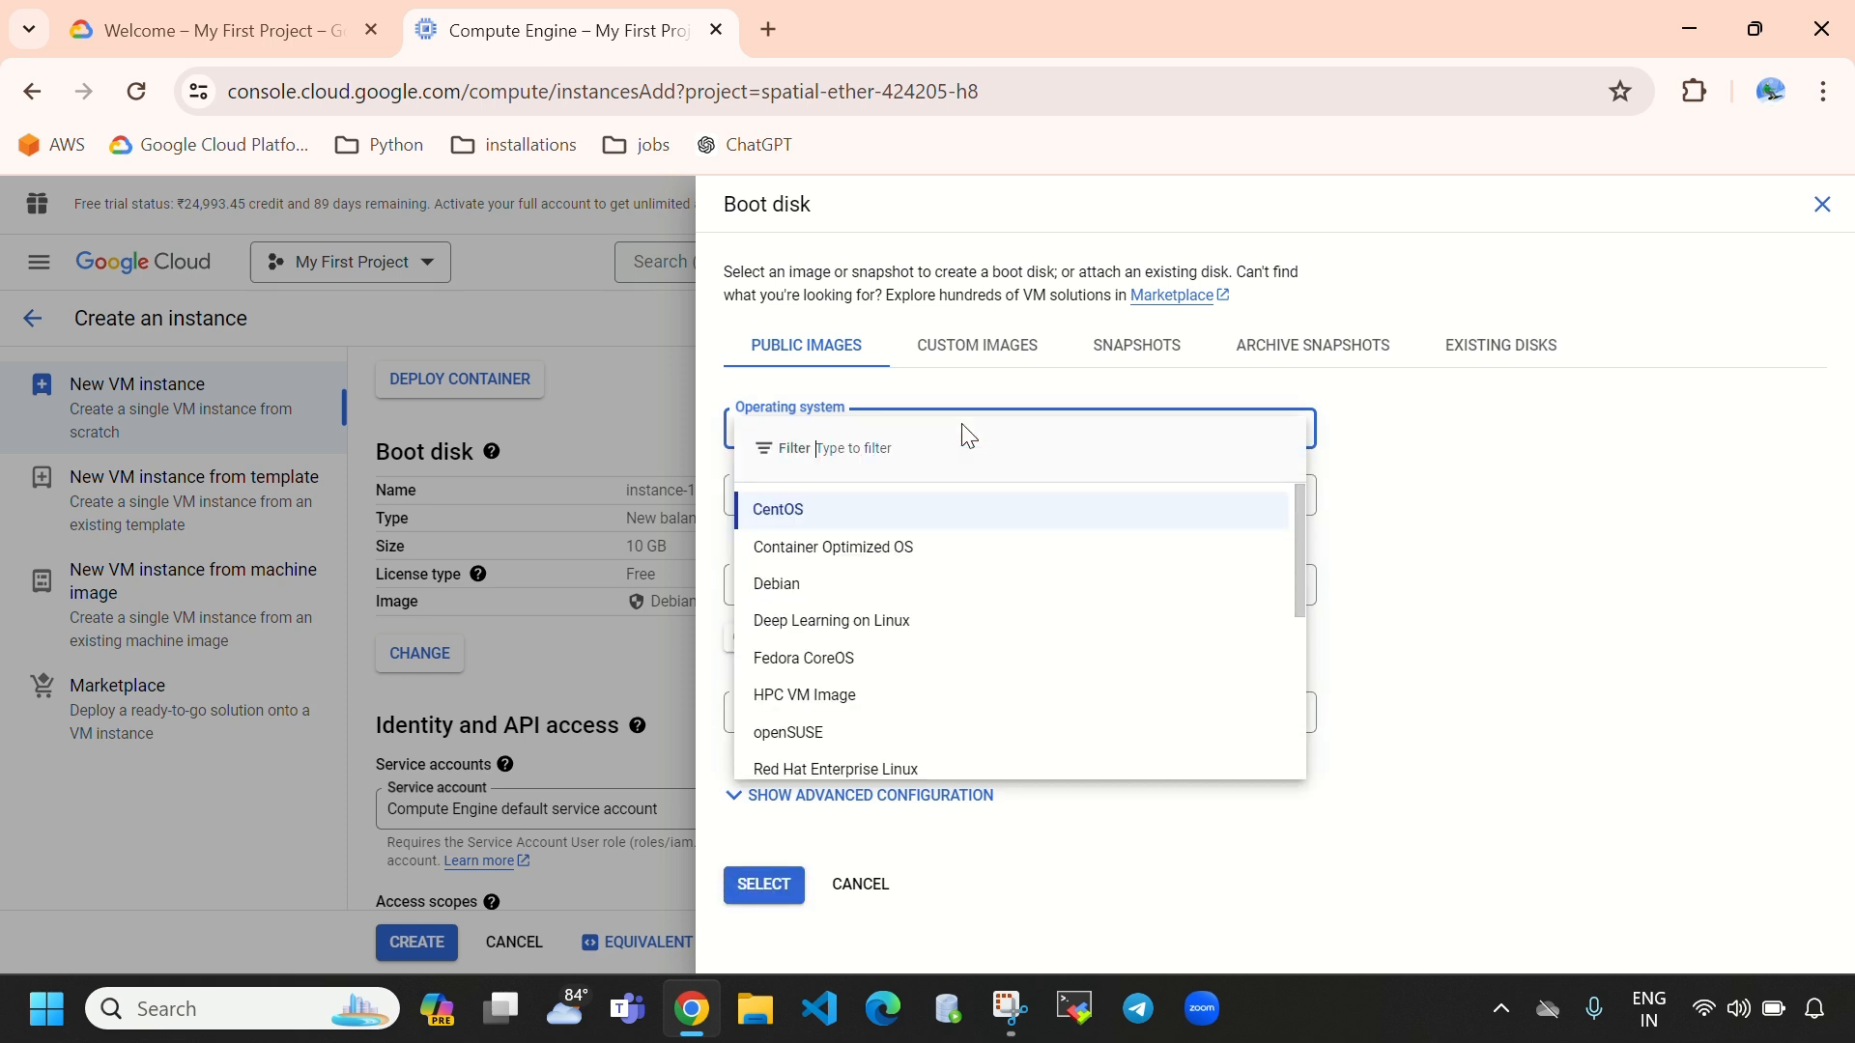
pyautogui.click(802, 582)
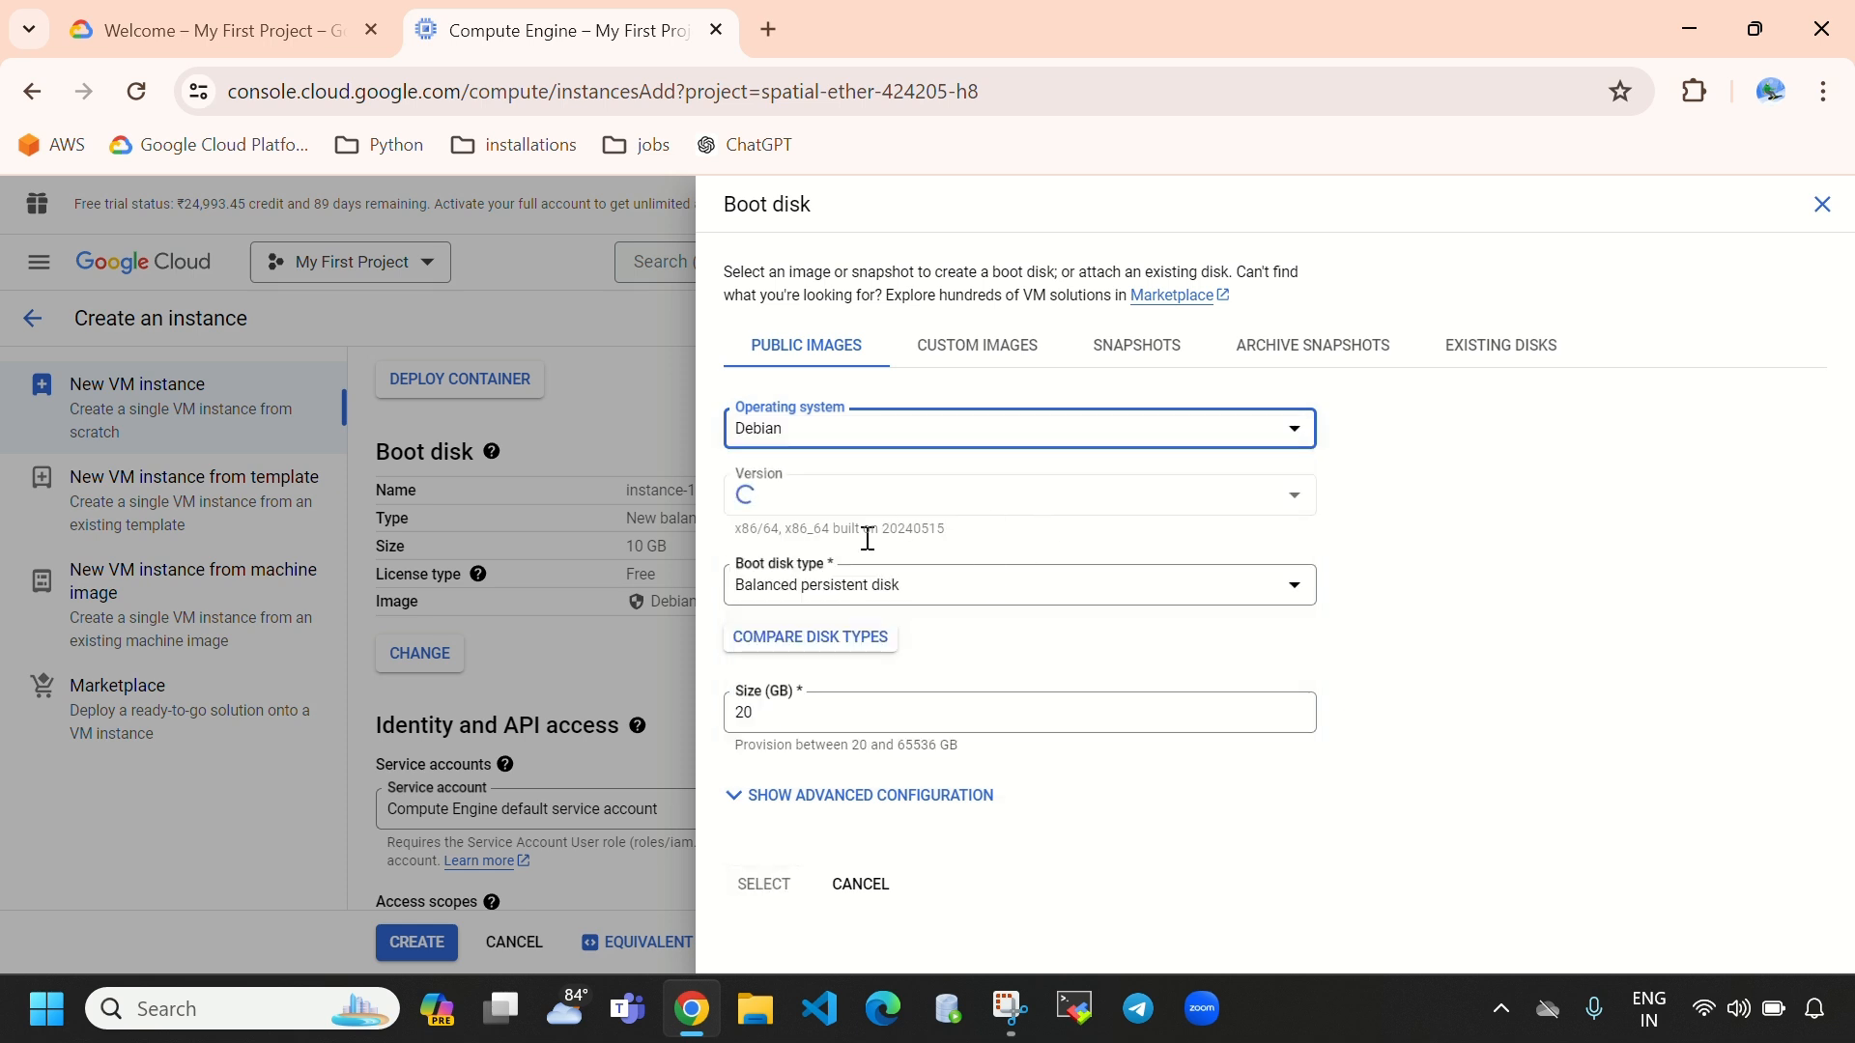
# - Set the boot disk's operating system to Ubuntu
pyautogui.click(918, 434)
pyautogui.scroll(-1, 954, 671)
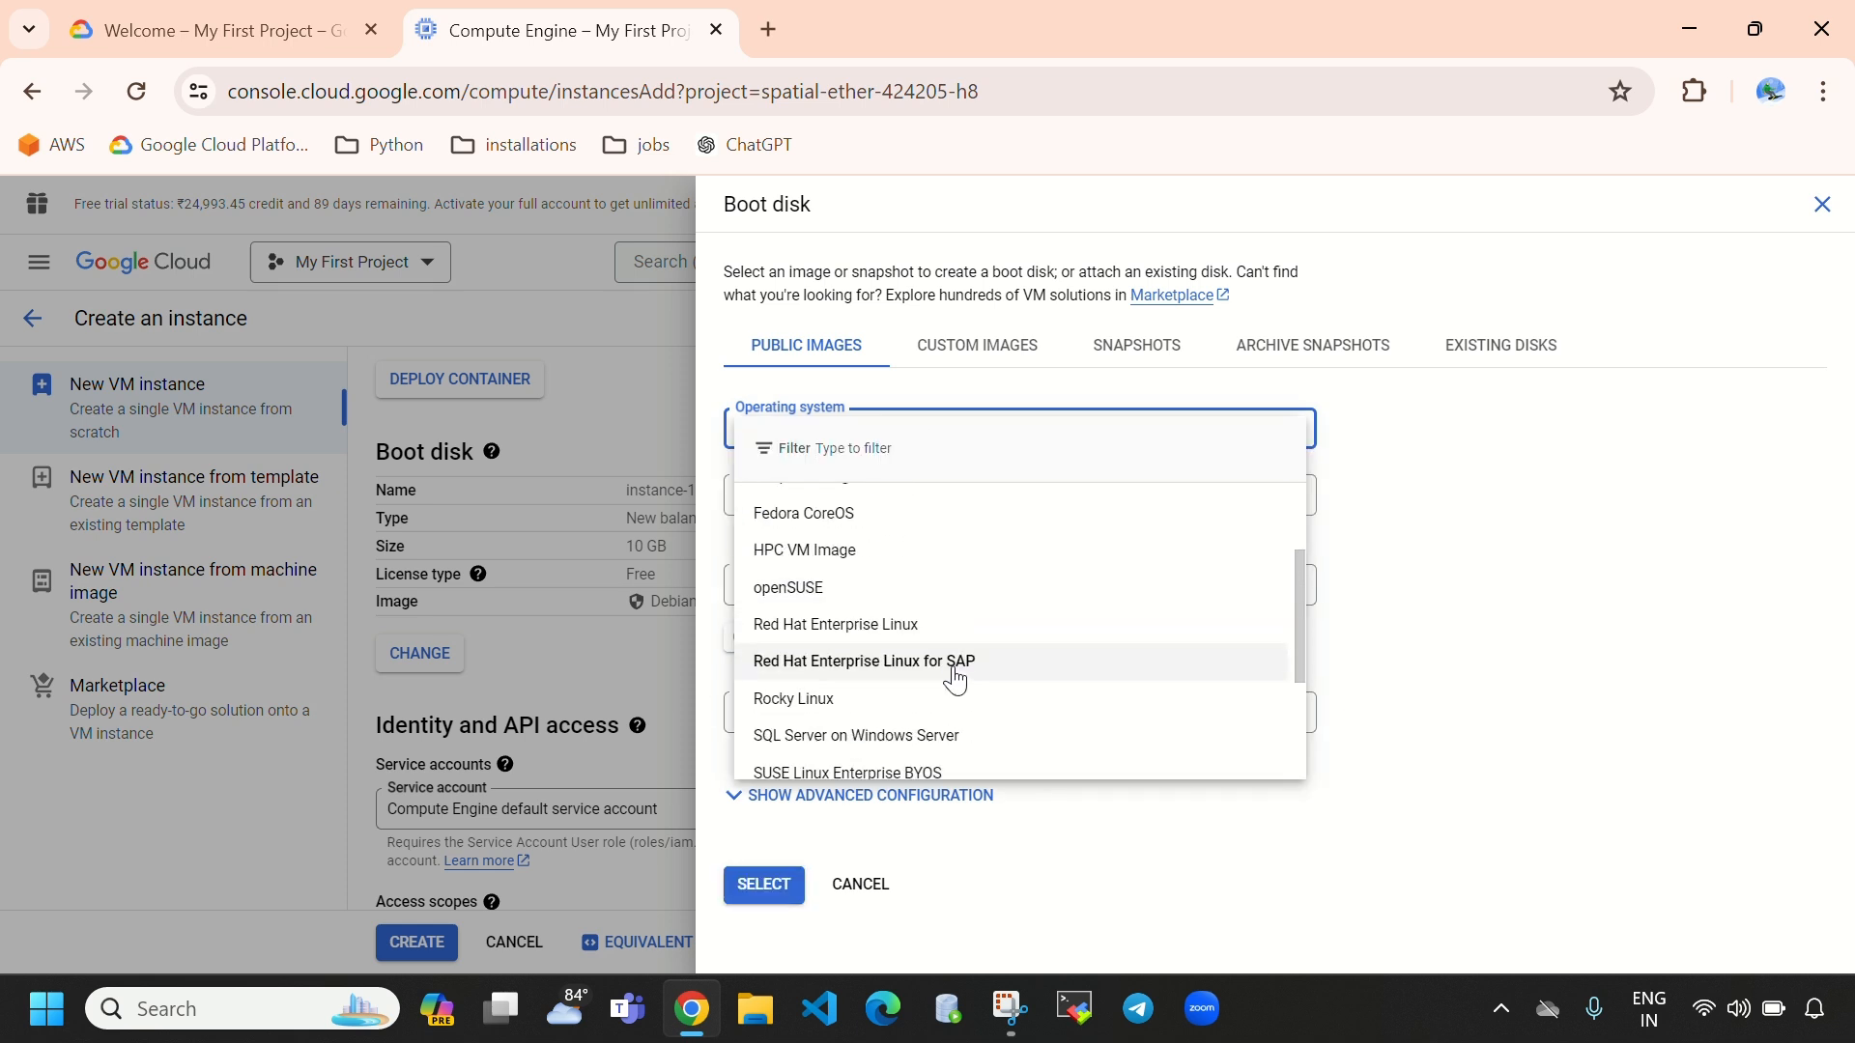
pyautogui.scroll(-2, 957, 681)
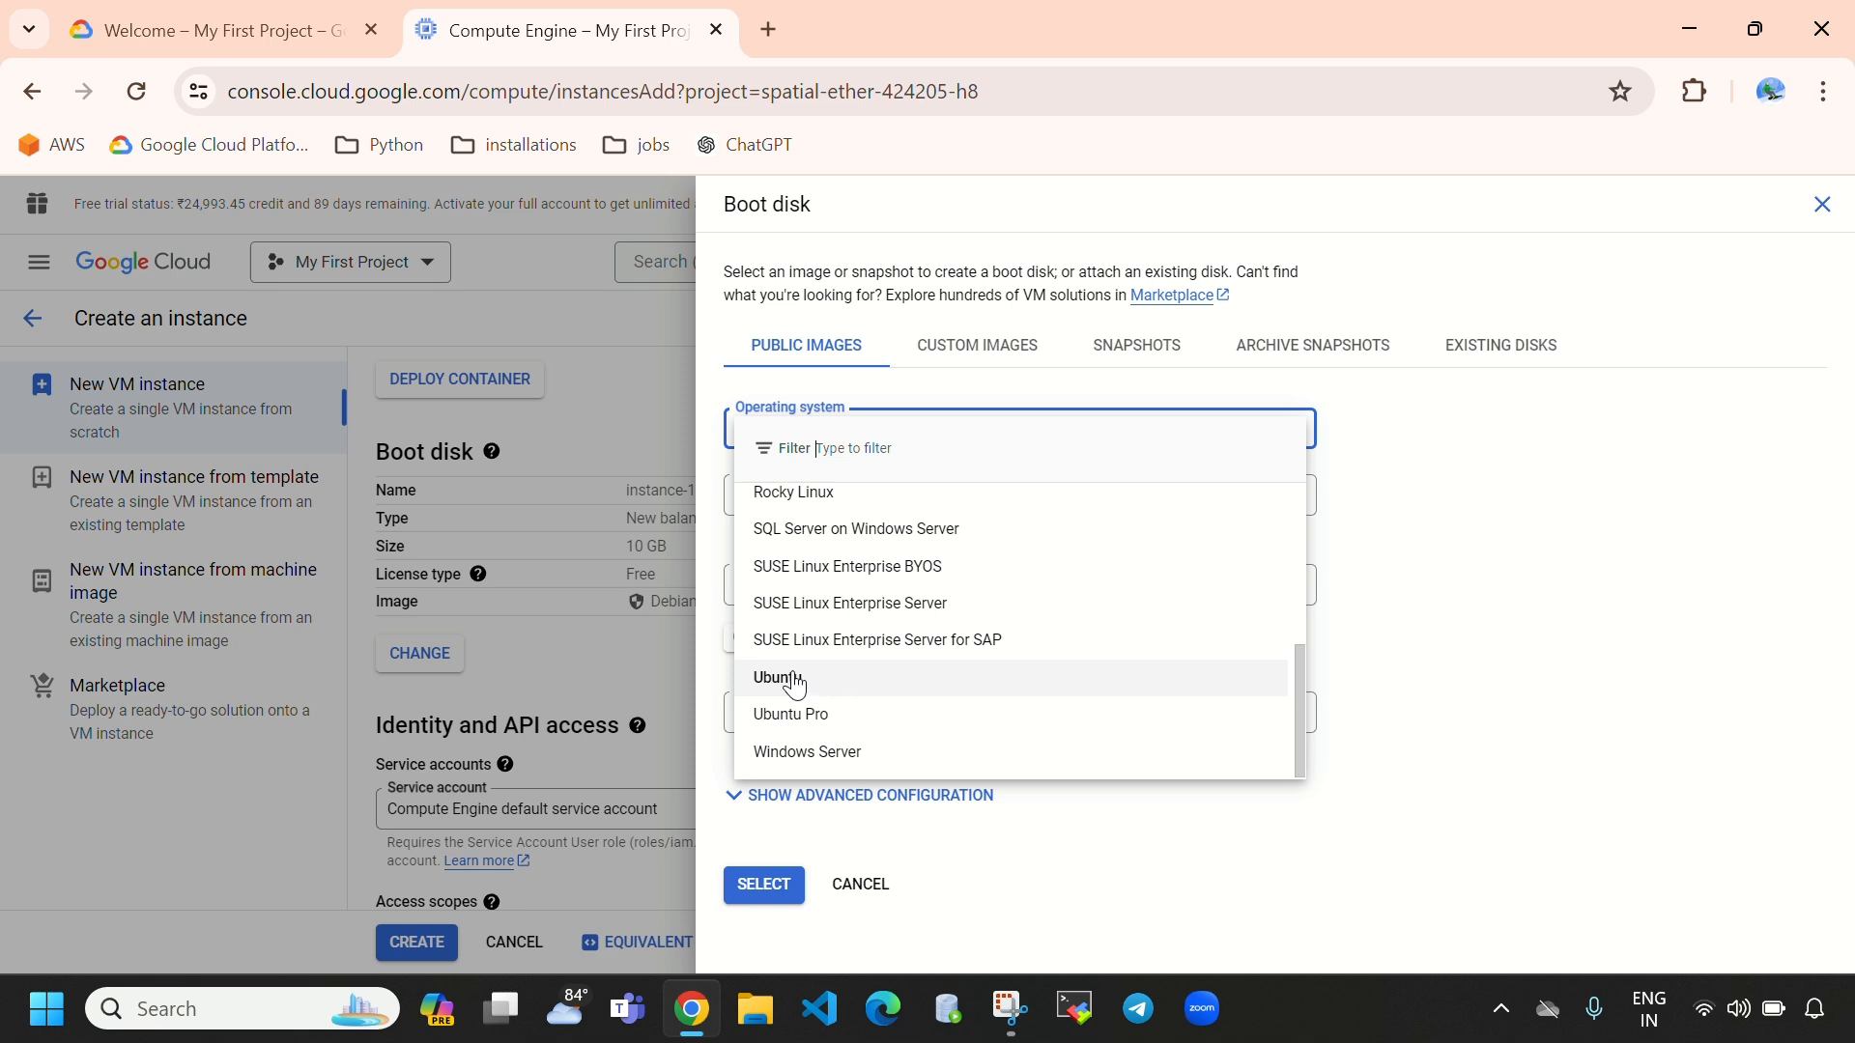
pyautogui.click(795, 683)
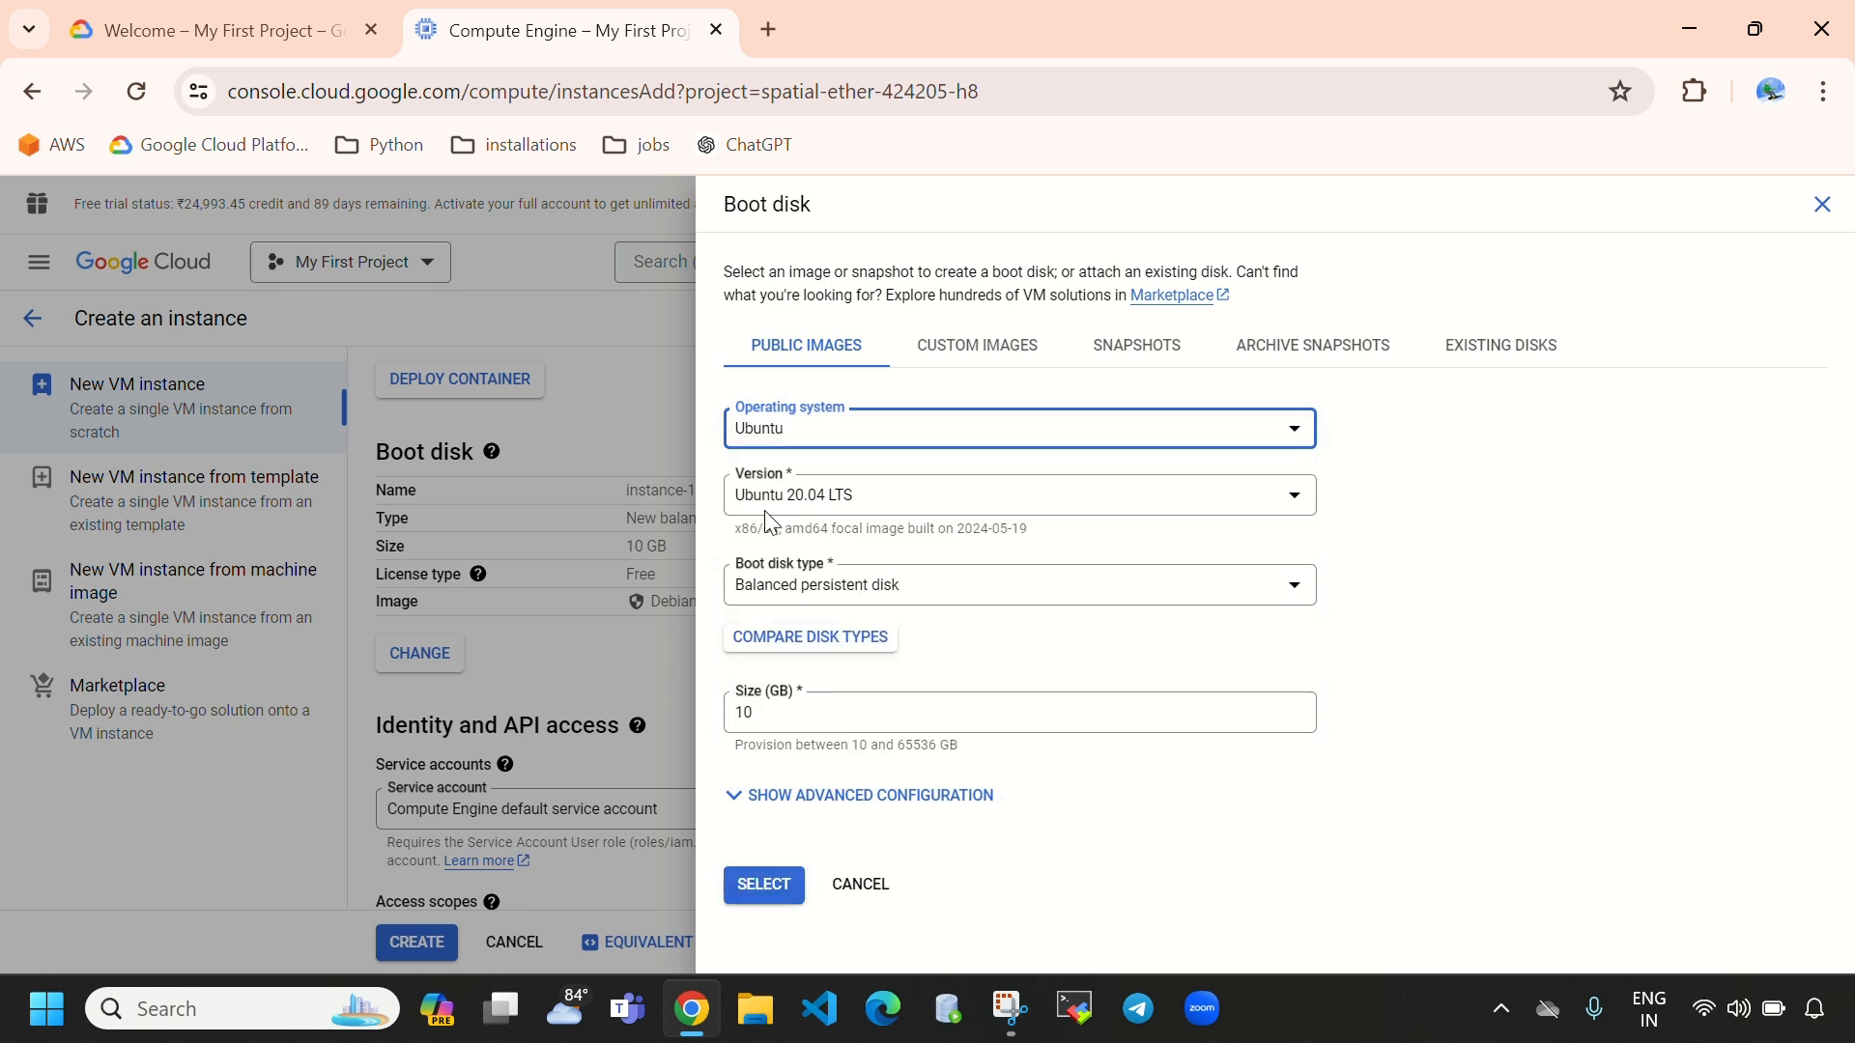
# - Set the boot disk size to 50 GB and apply the boot disk settings
pyautogui.click(776, 709)
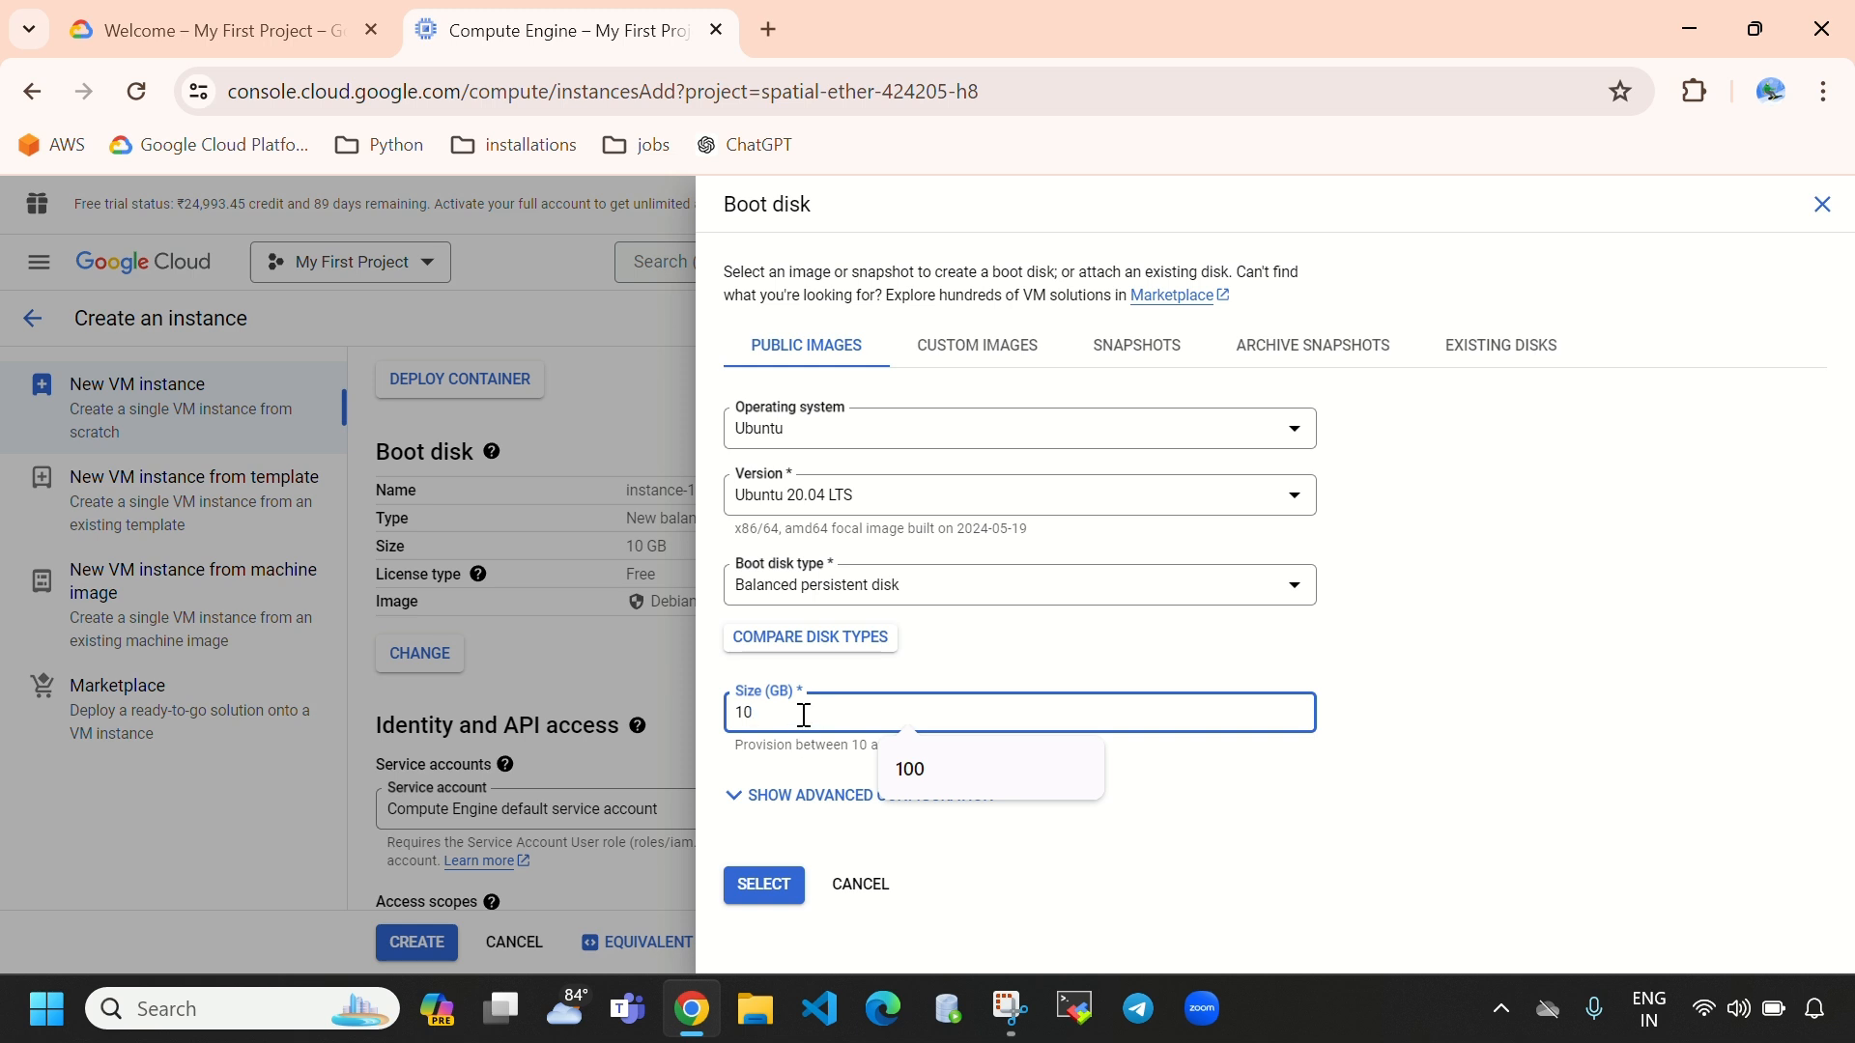
pyautogui.press('BackSpace')
pyautogui.press('BackSpace')
pyautogui.press('BackSpace')
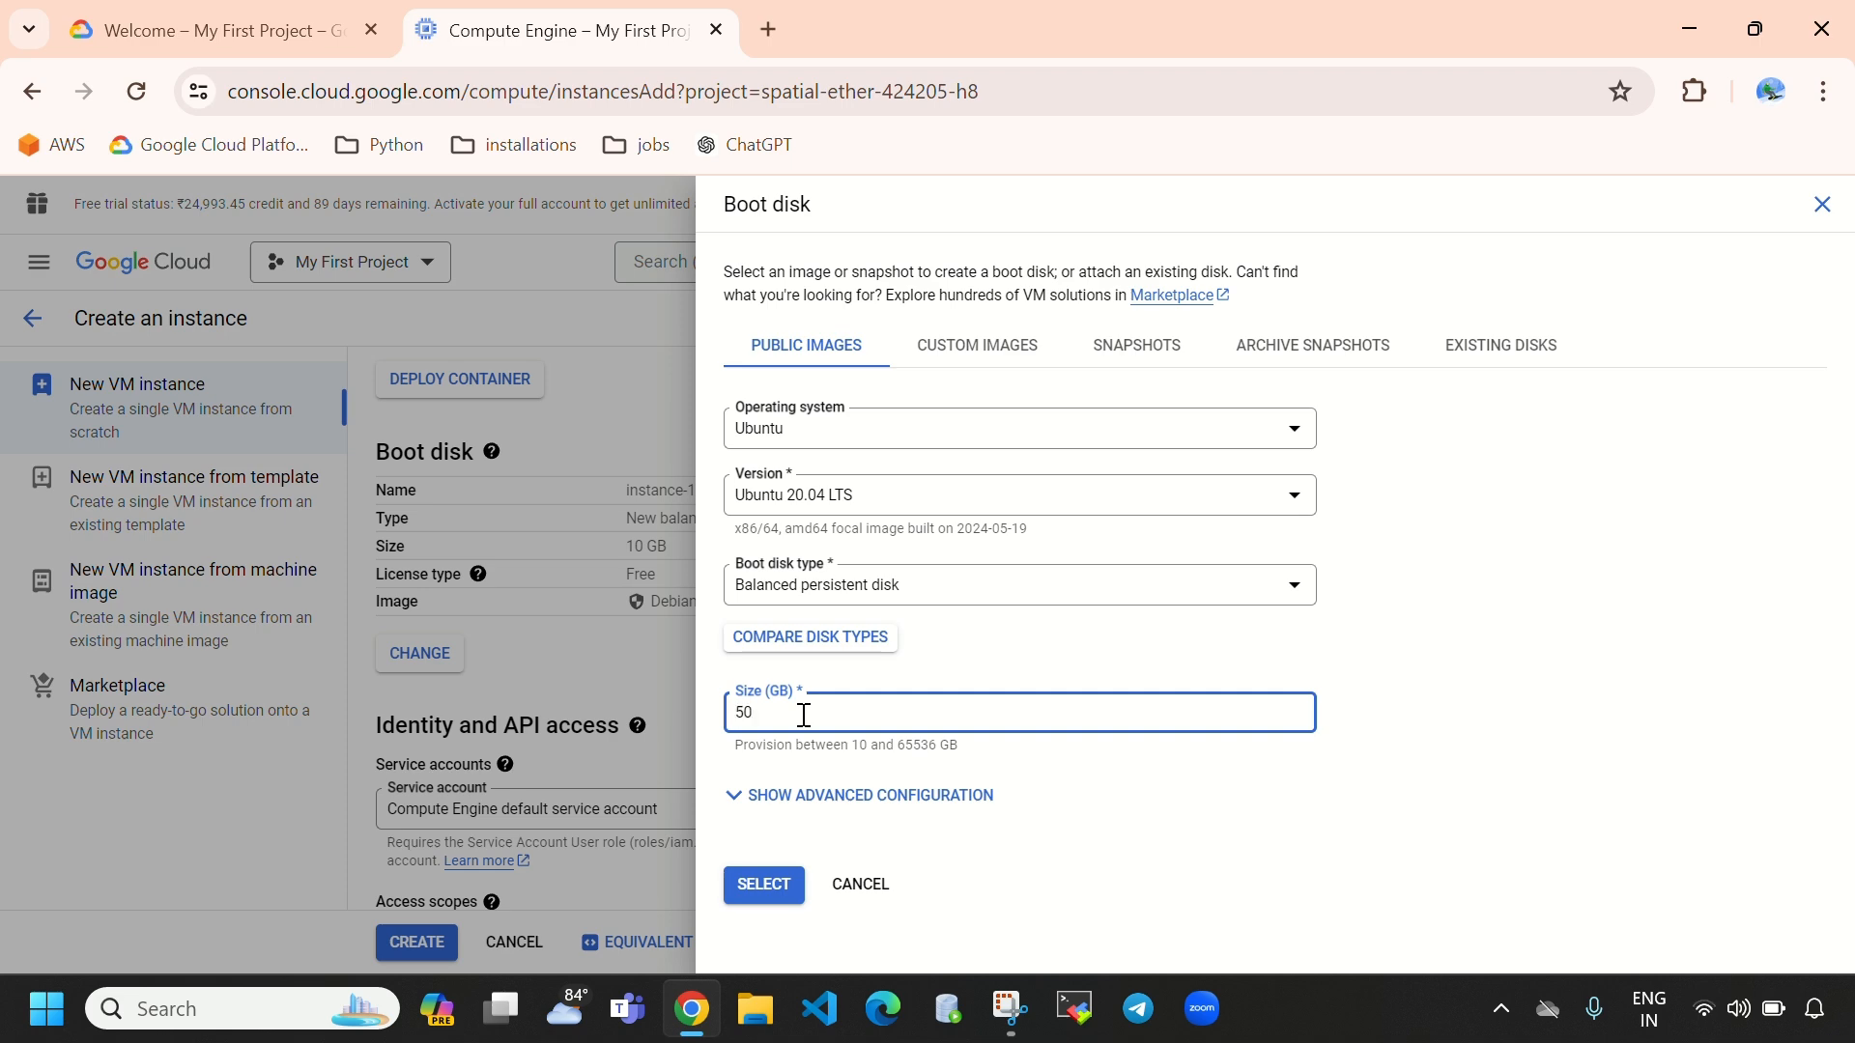
pyautogui.click(764, 885)
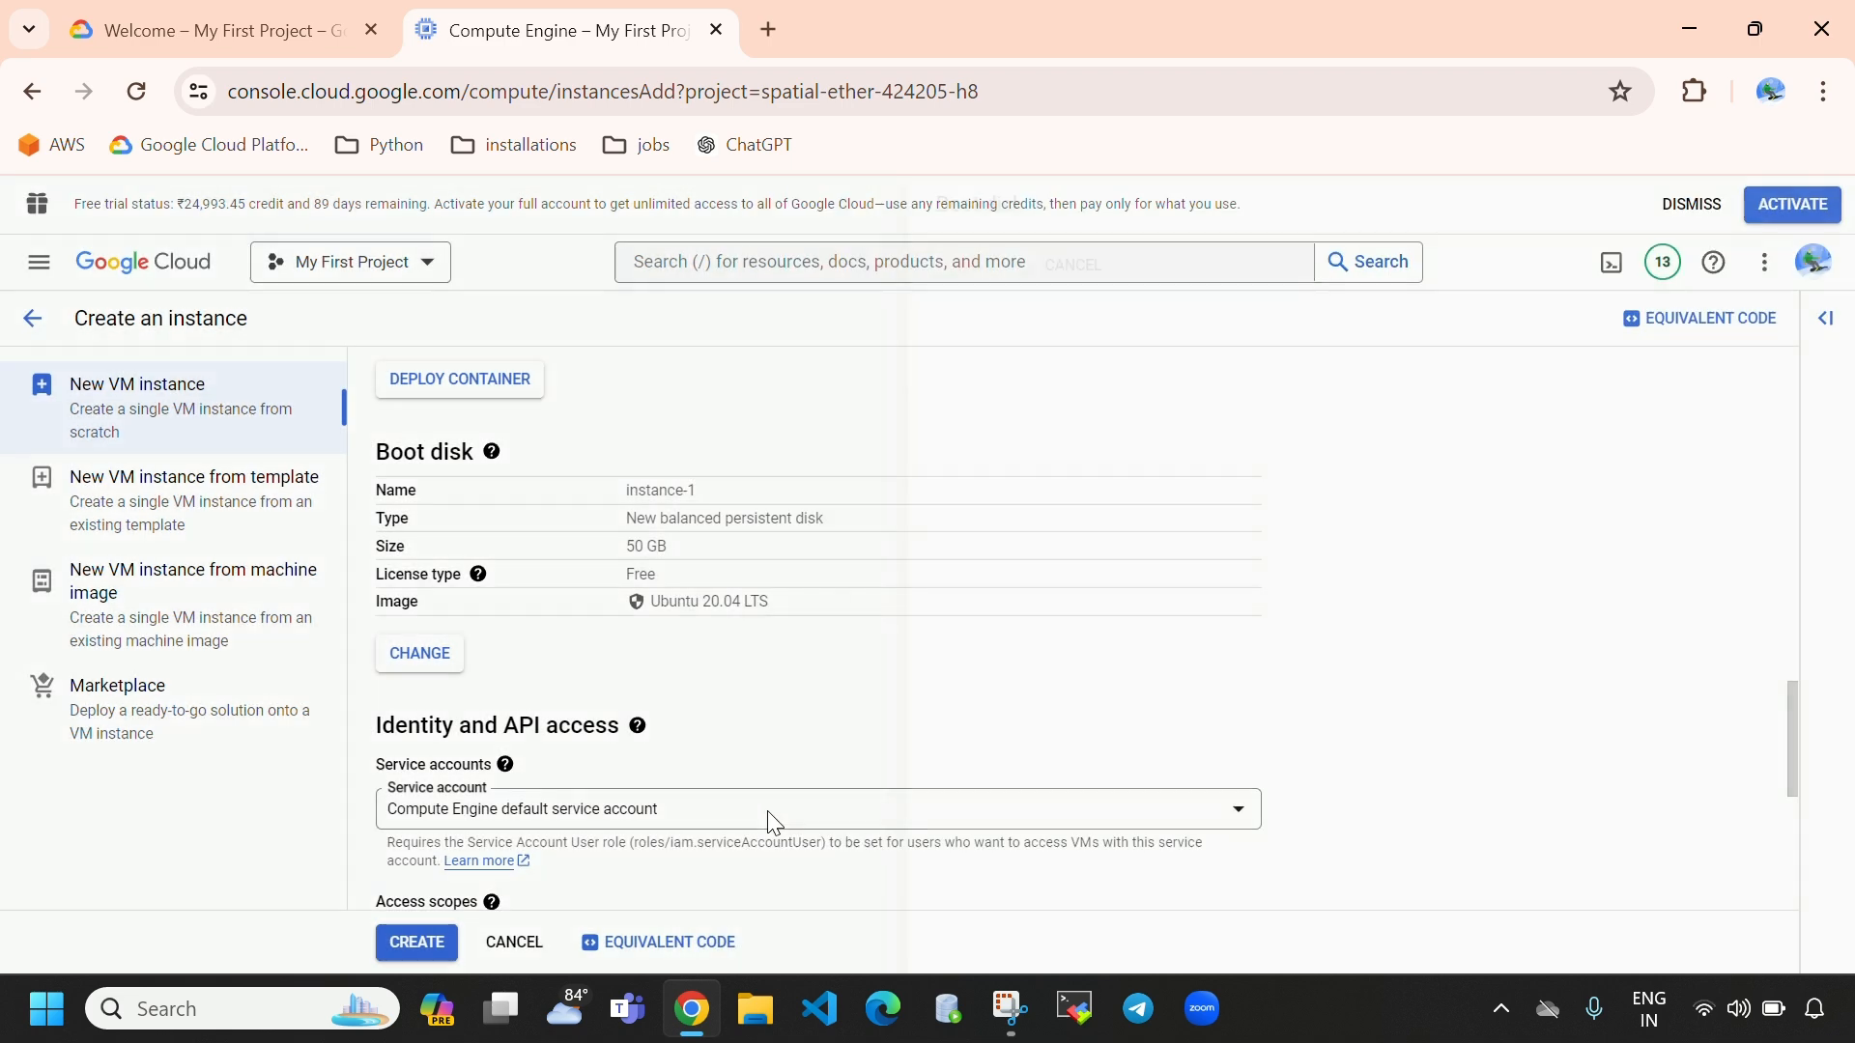
# - Reopen the boot disk settings and try disk sizes of 10 GB and 9 GB
pyautogui.click(403, 660)
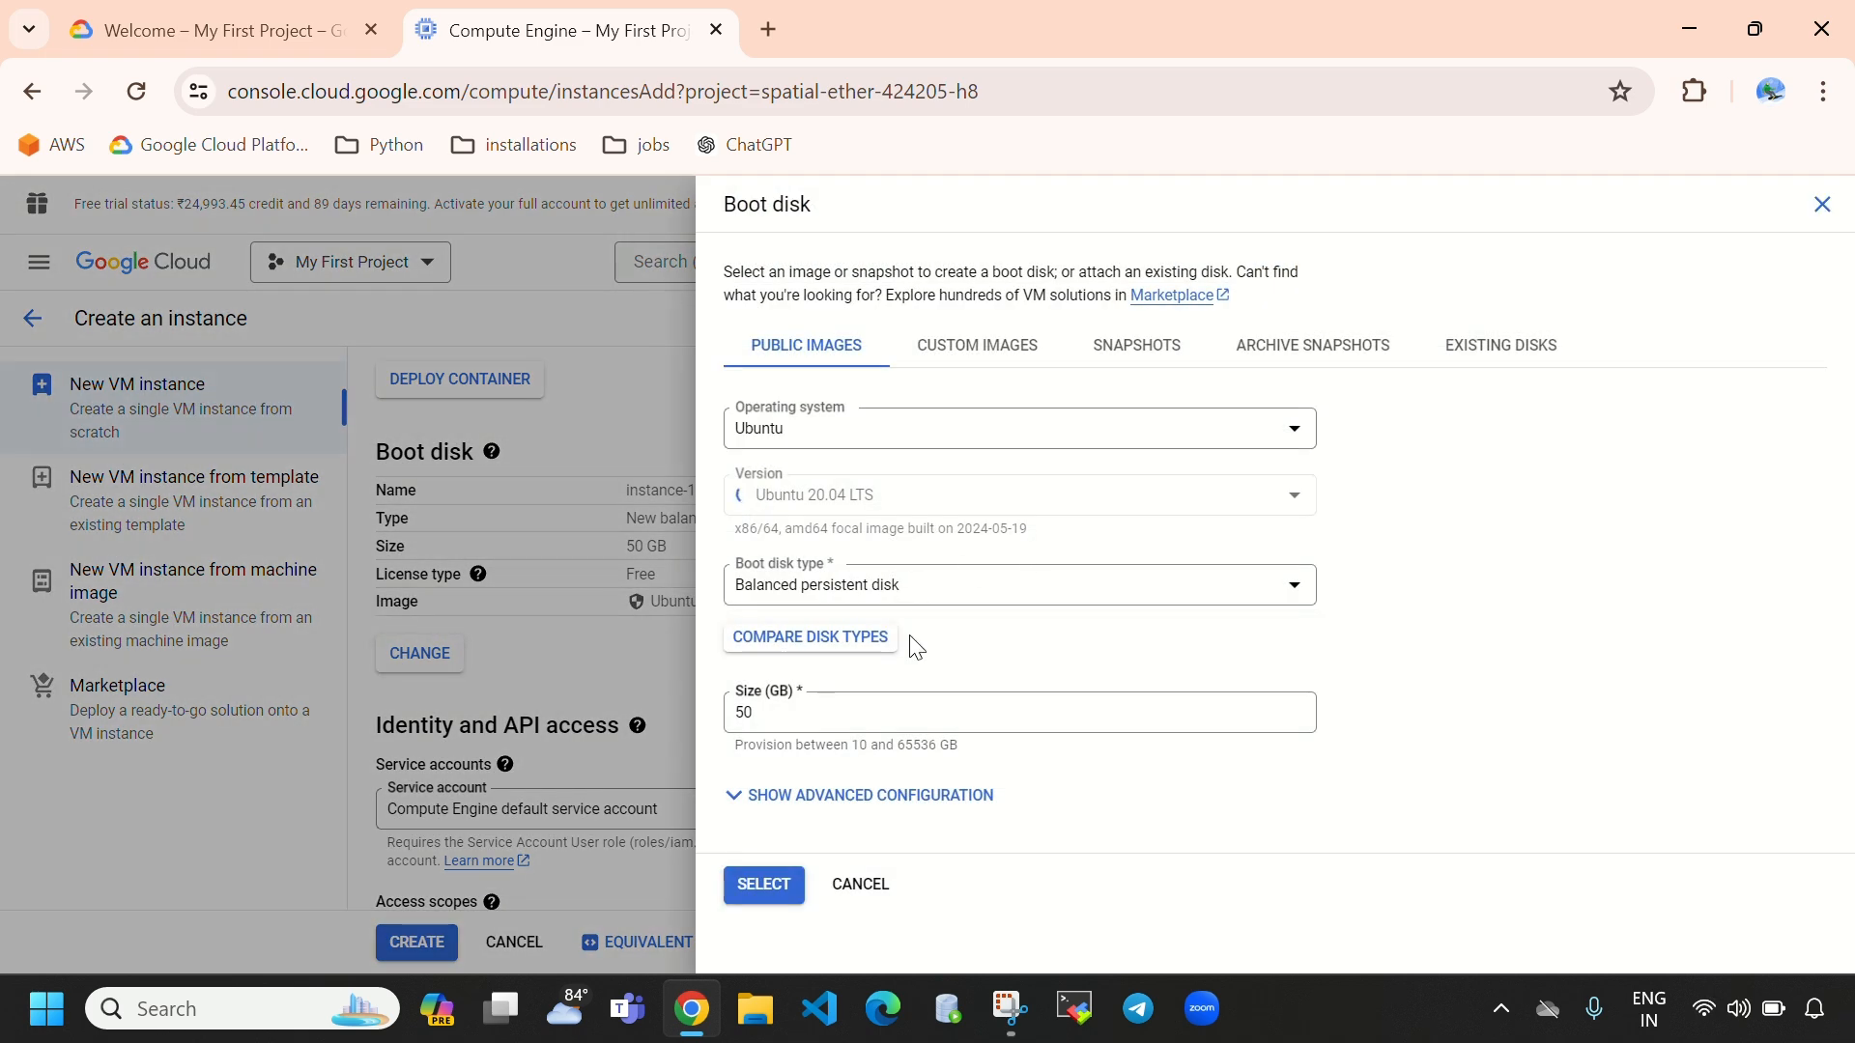
pyautogui.click(817, 710)
pyautogui.press('BackSpace')
pyautogui.press('BackSpace')
pyautogui.write('10')
pyautogui.press('BackSpace')
pyautogui.press('BackSpace')
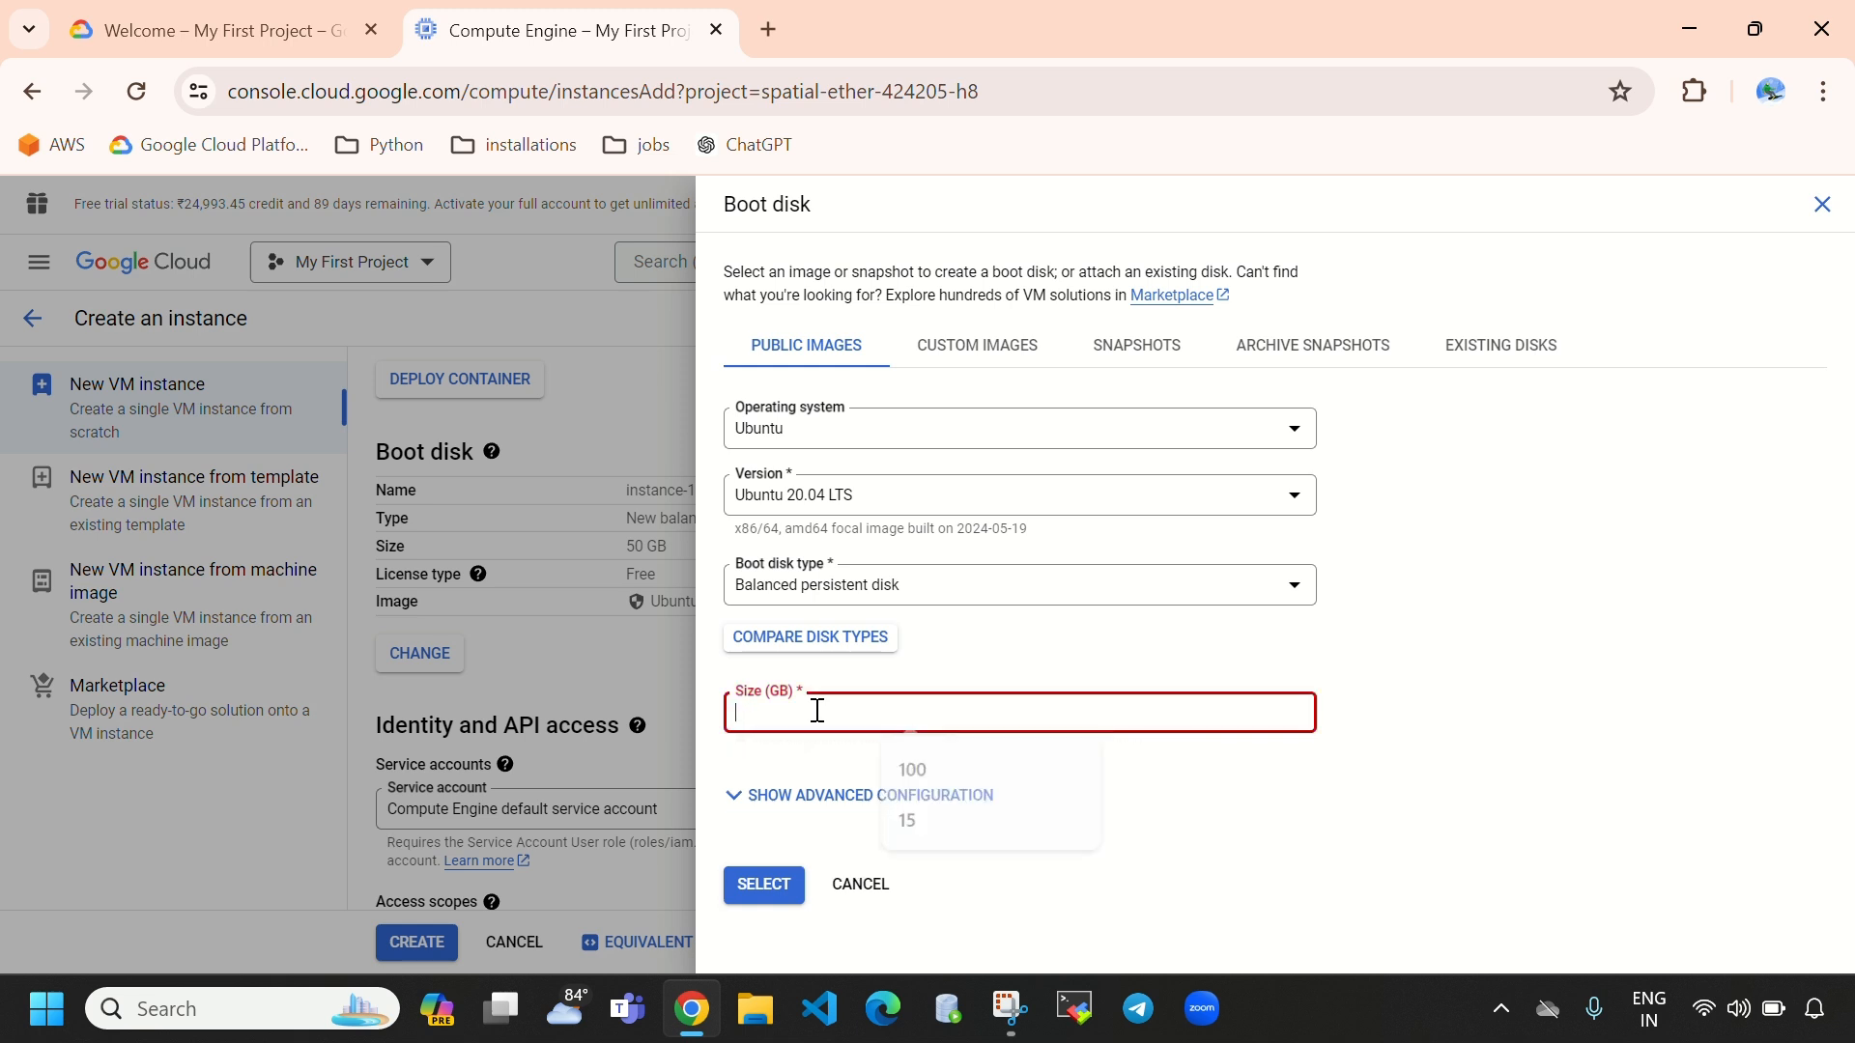
pyautogui.write('9')
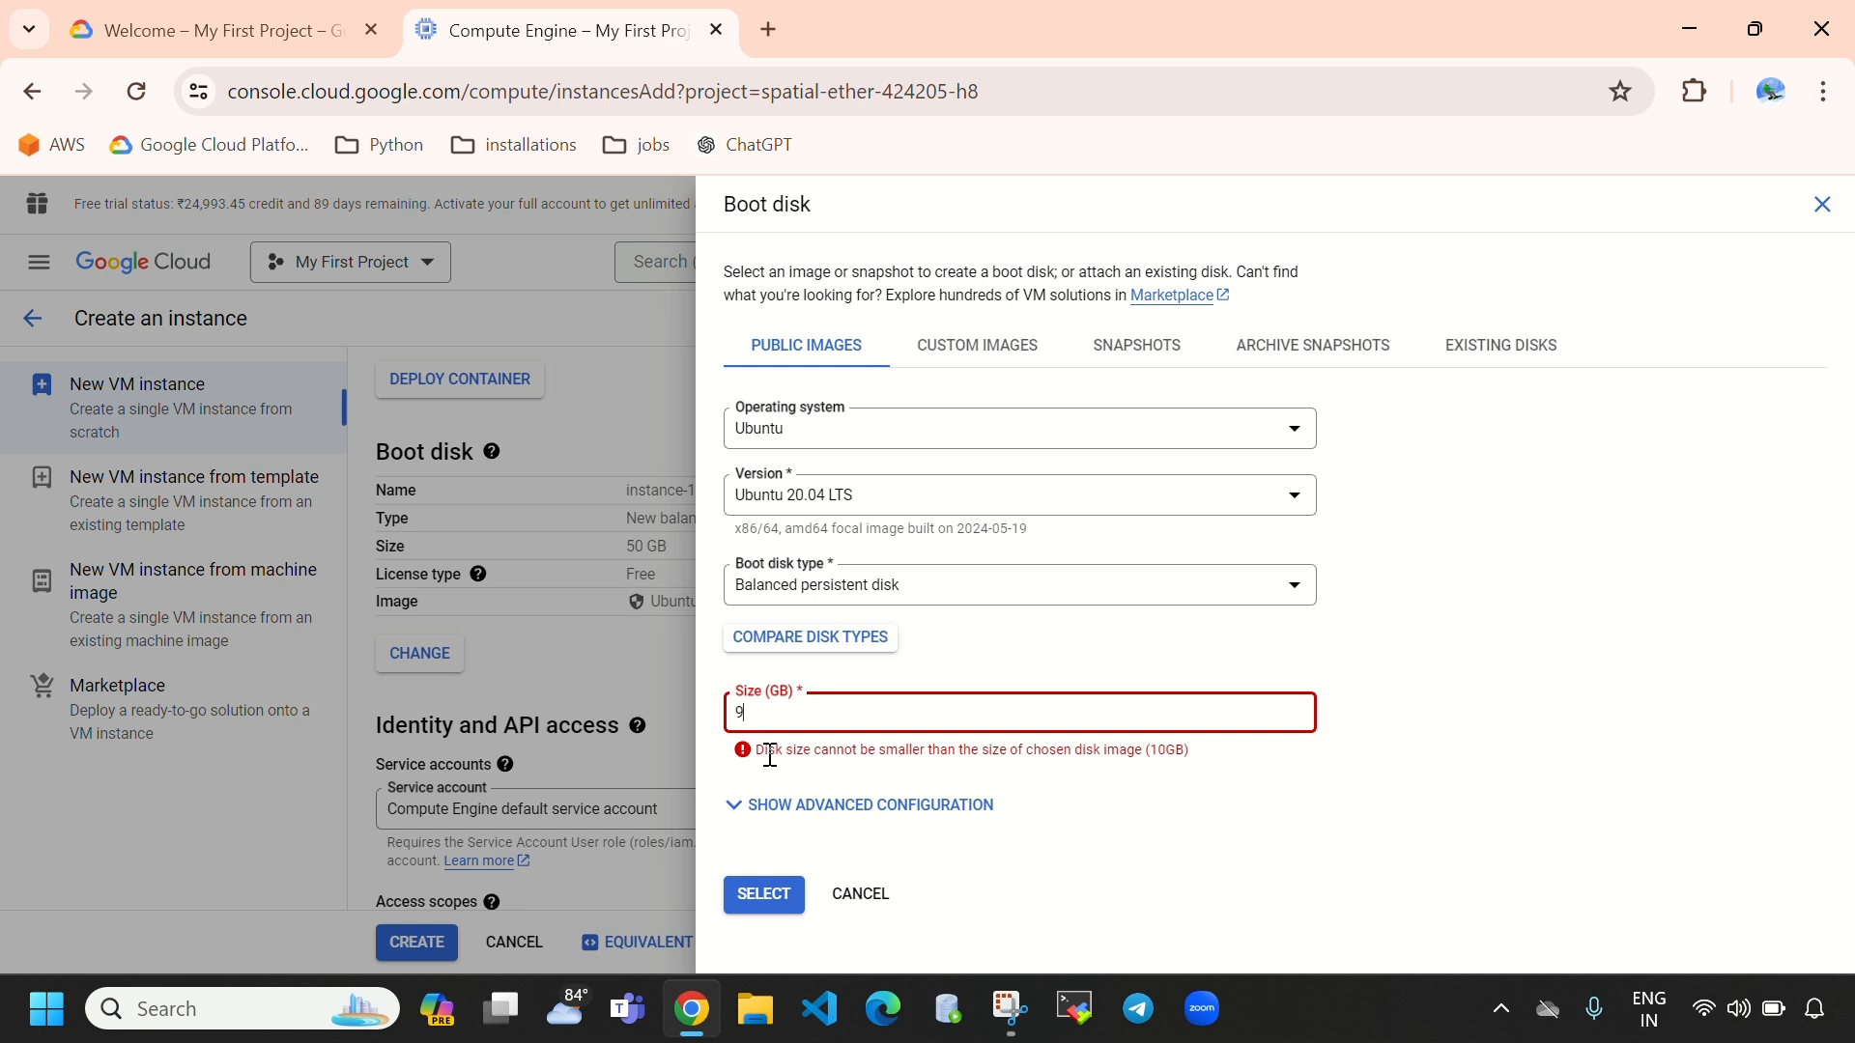
pyautogui.doubleClick(1167, 750)
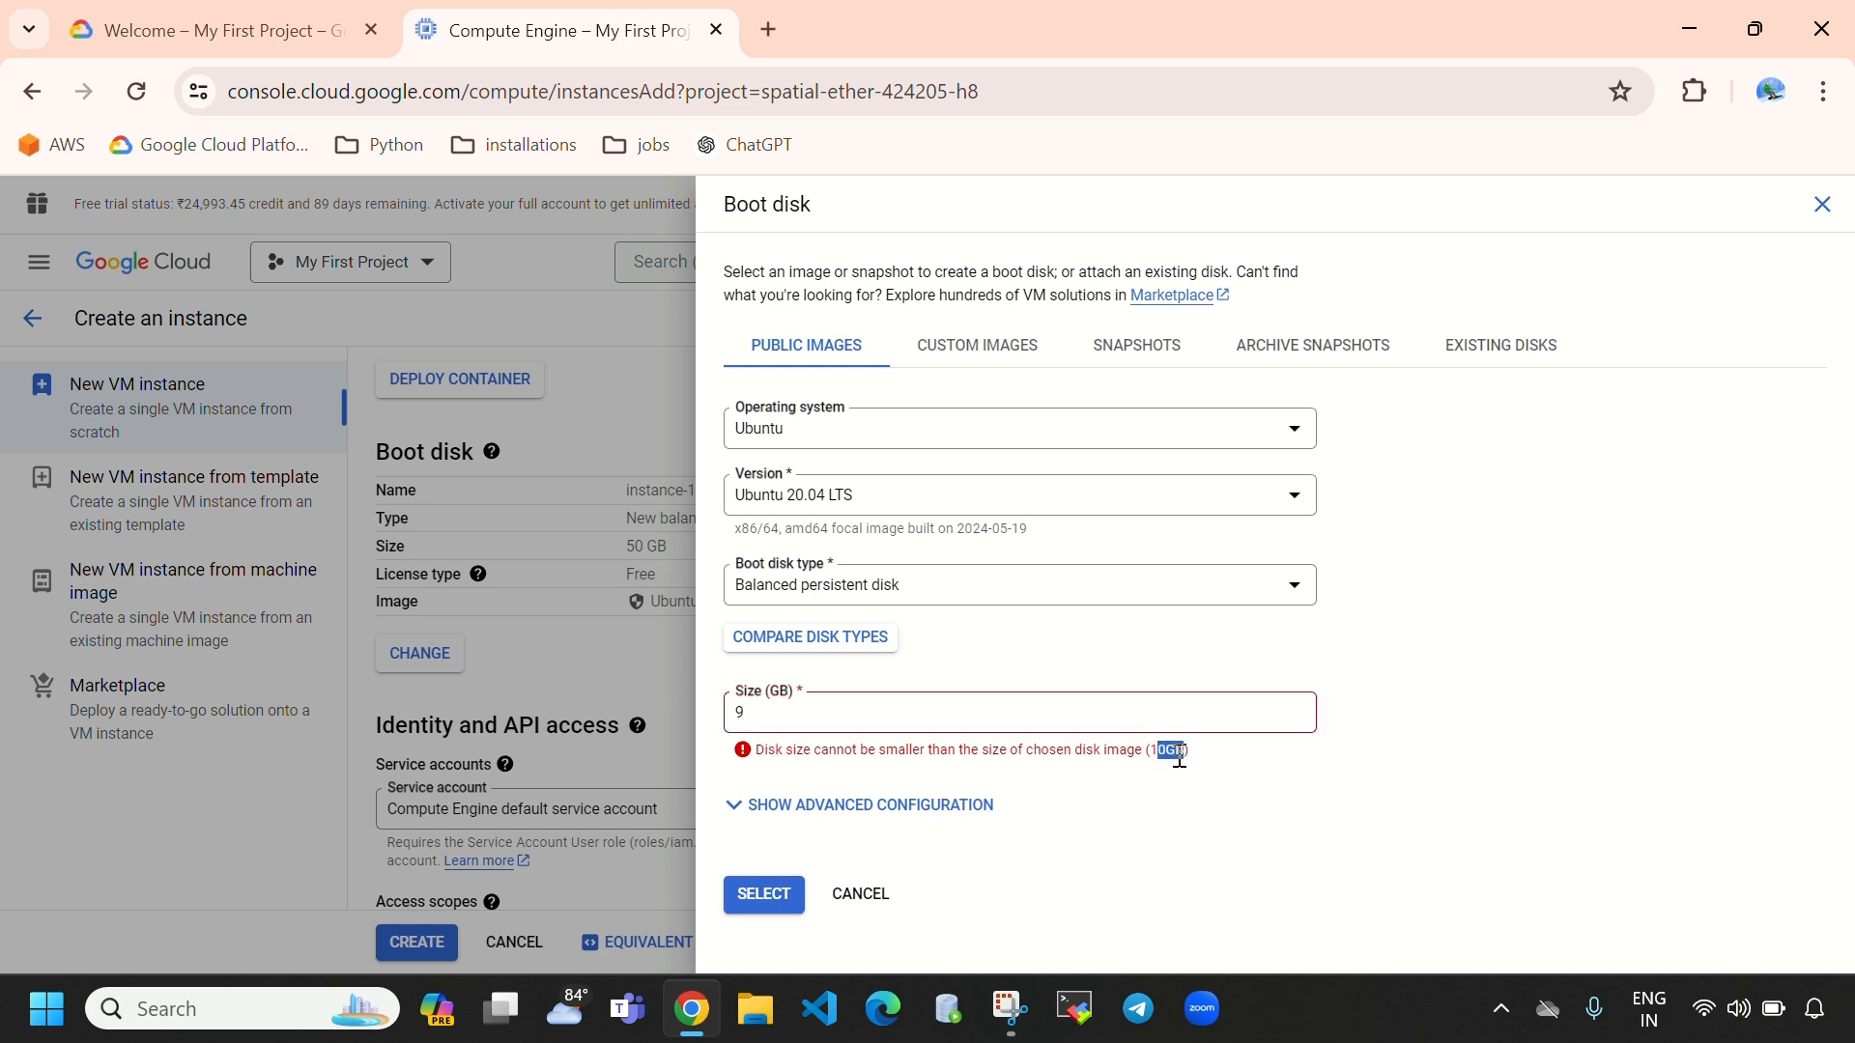
# - Set the boot disk size to 10 GB and apply the boot disk settings
pyautogui.click(815, 721)
pyautogui.press('BackSpace')
pyautogui.write('10')
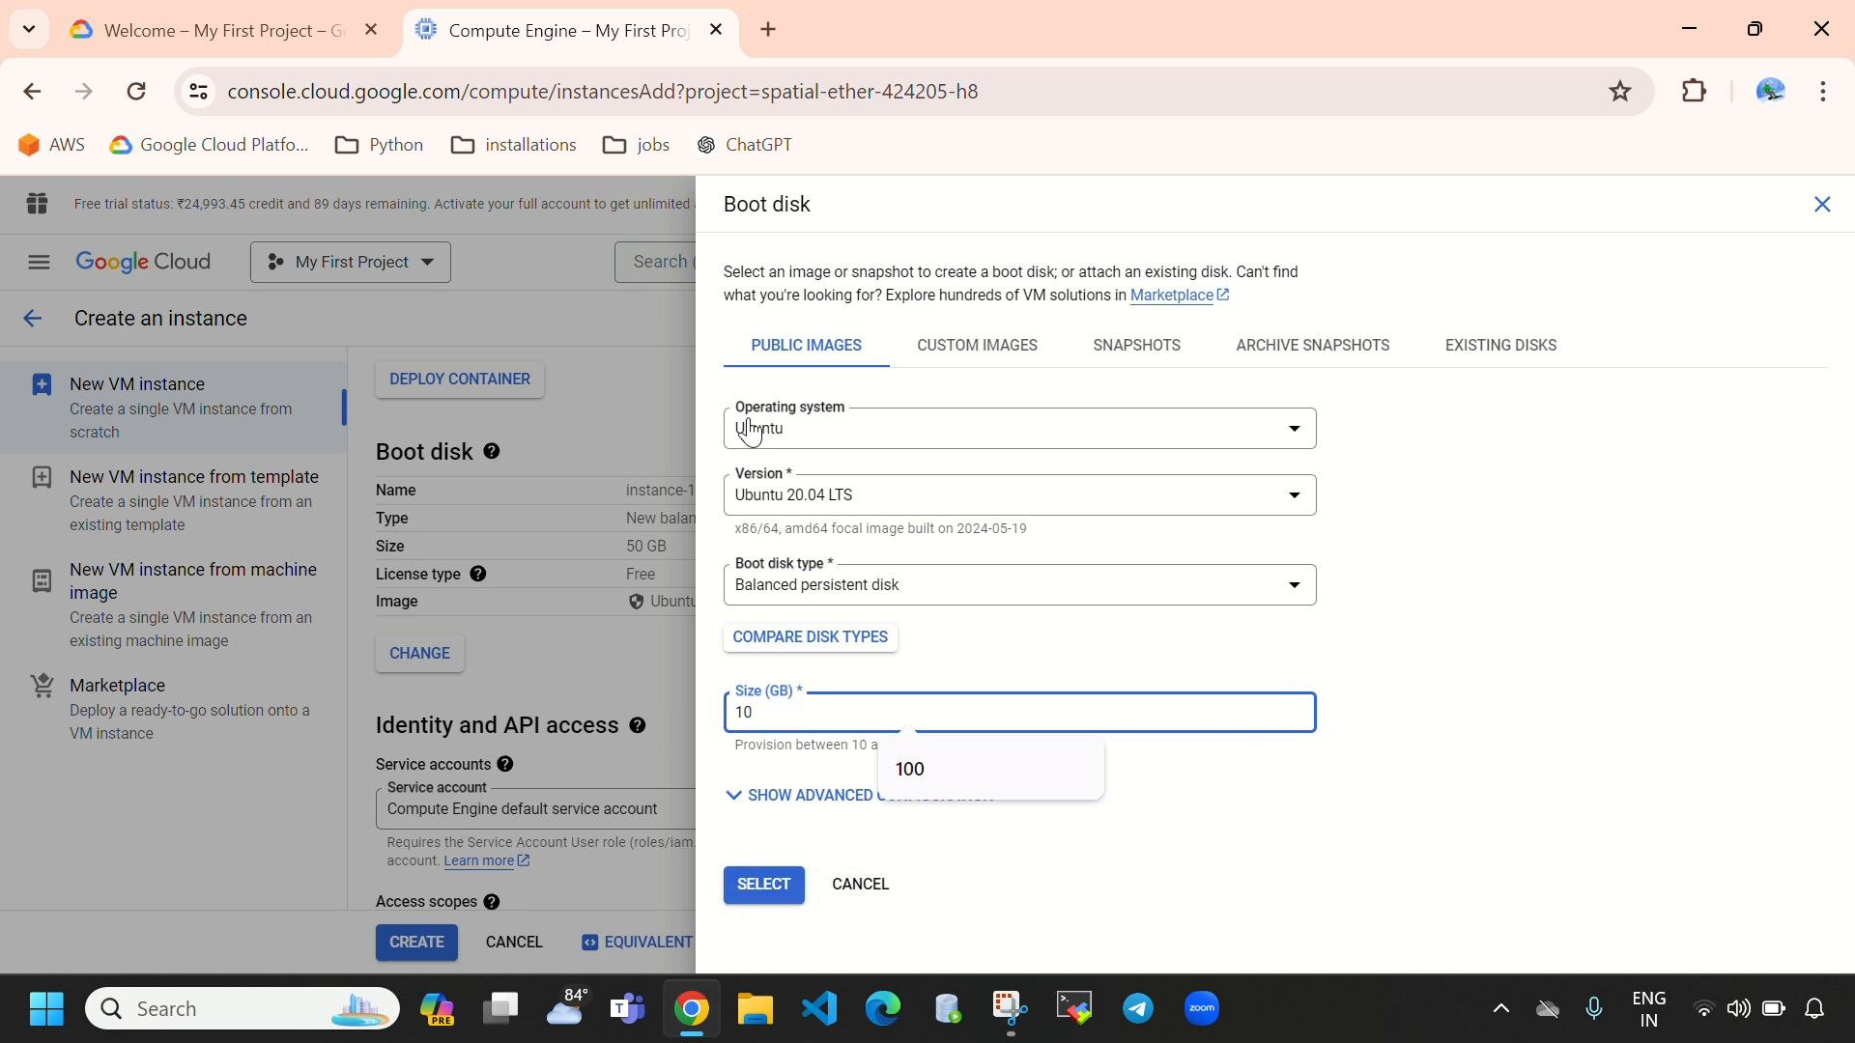
pyautogui.click(763, 884)
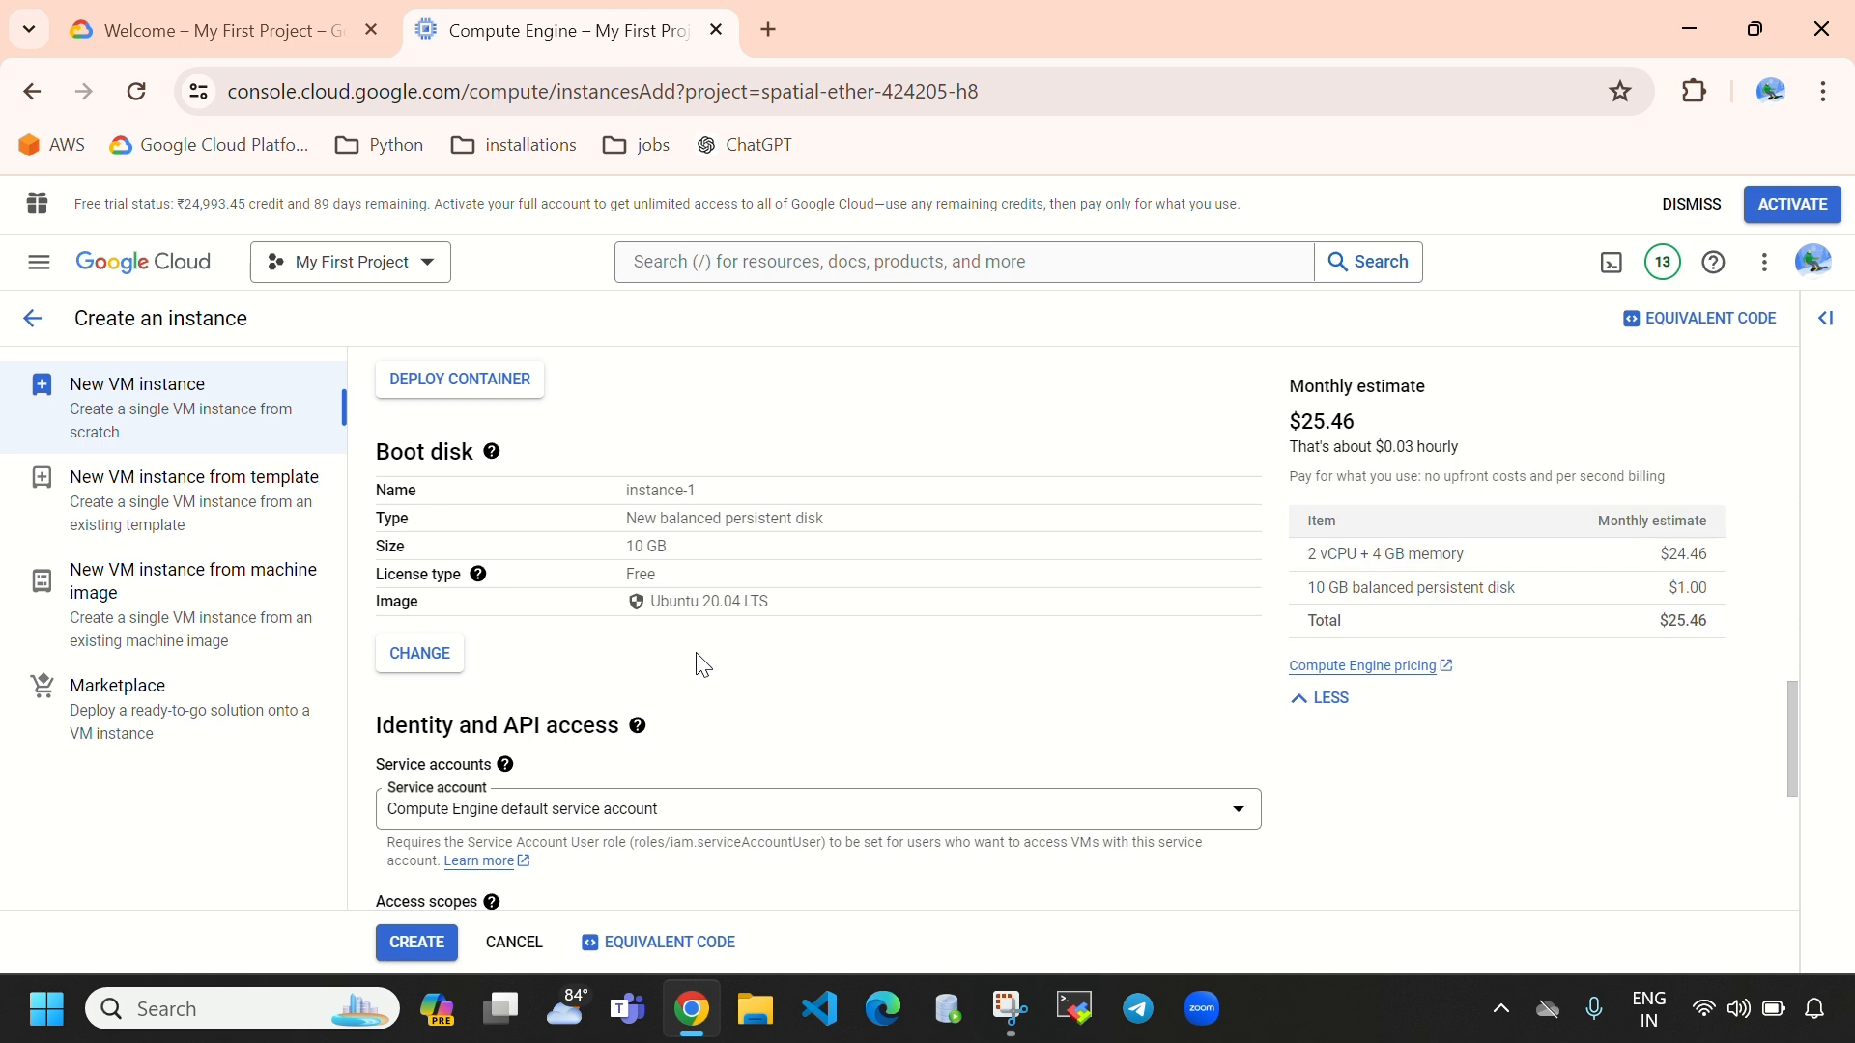
# - Allow both HTTP and HTTPS traffic in the instance's firewall settings
pyautogui.scroll(-2, 705, 664)
pyautogui.scroll(-2, 859, 580)
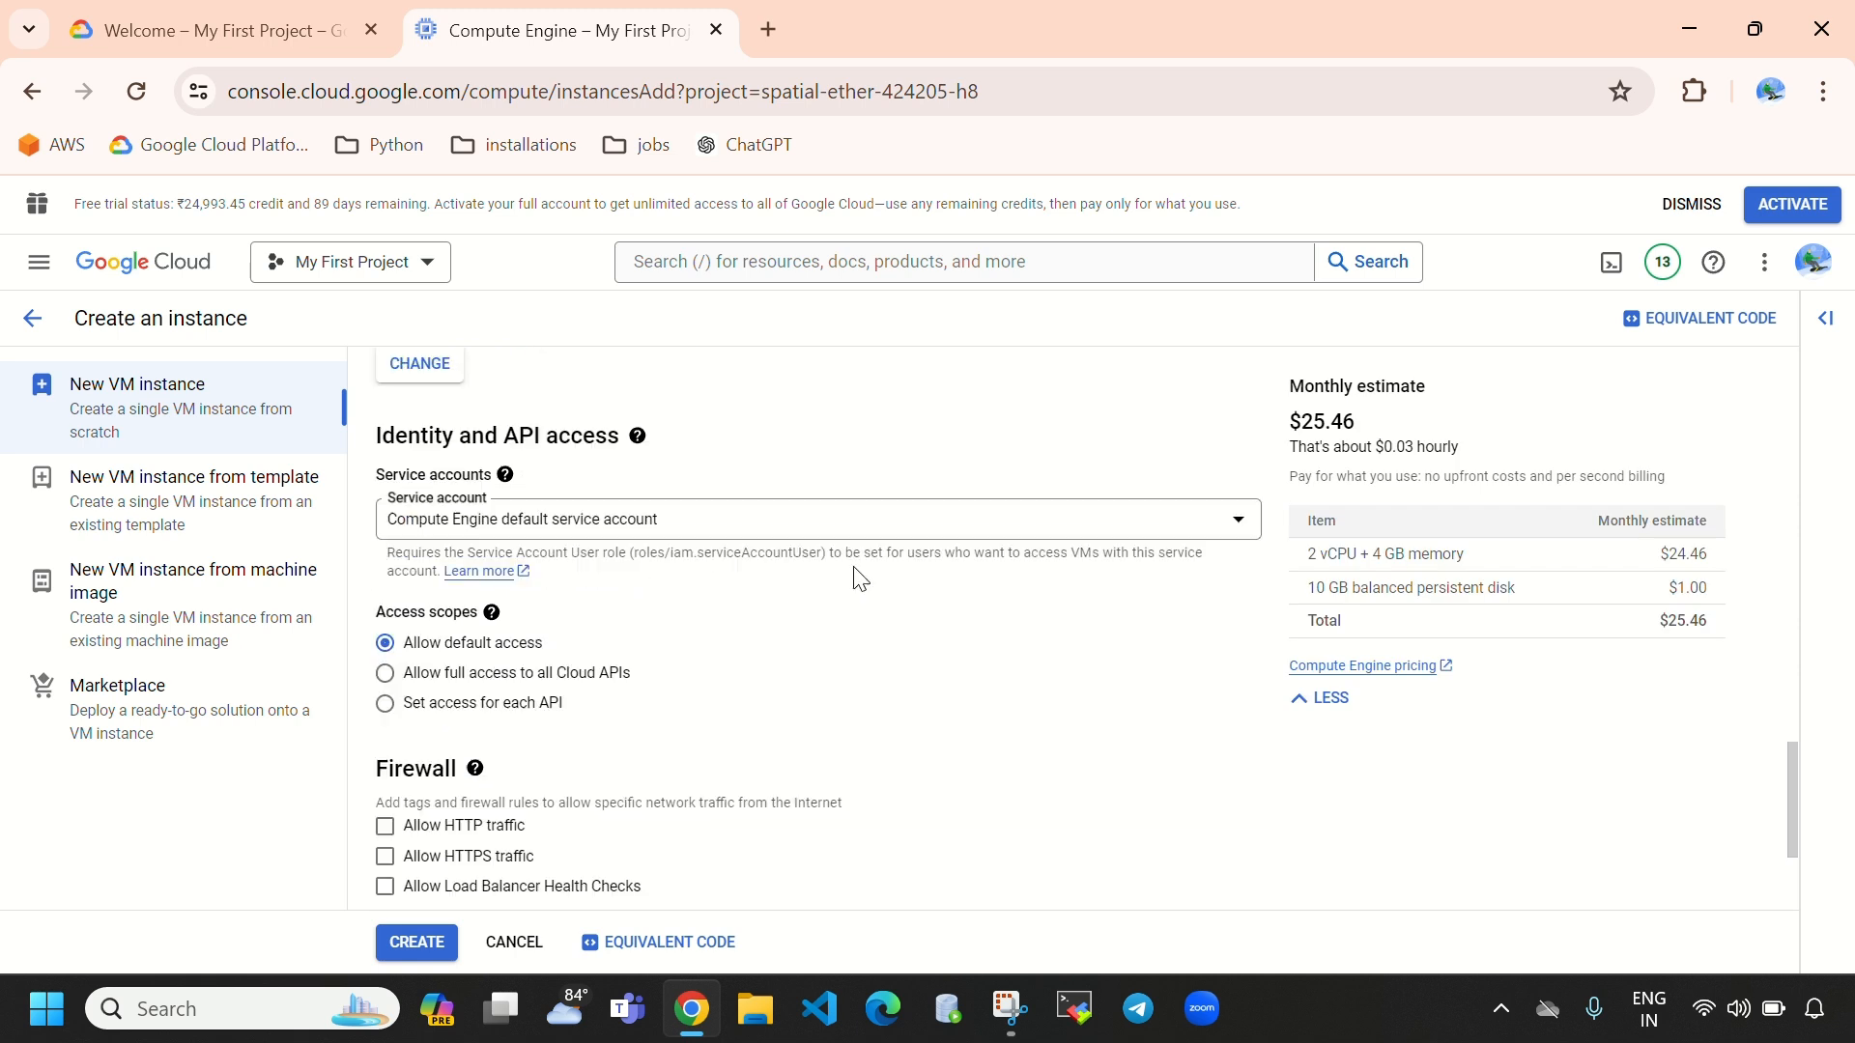
pyautogui.scroll(-2, 791, 623)
pyautogui.moveTo(380, 525); pyautogui.dragTo(464, 528)
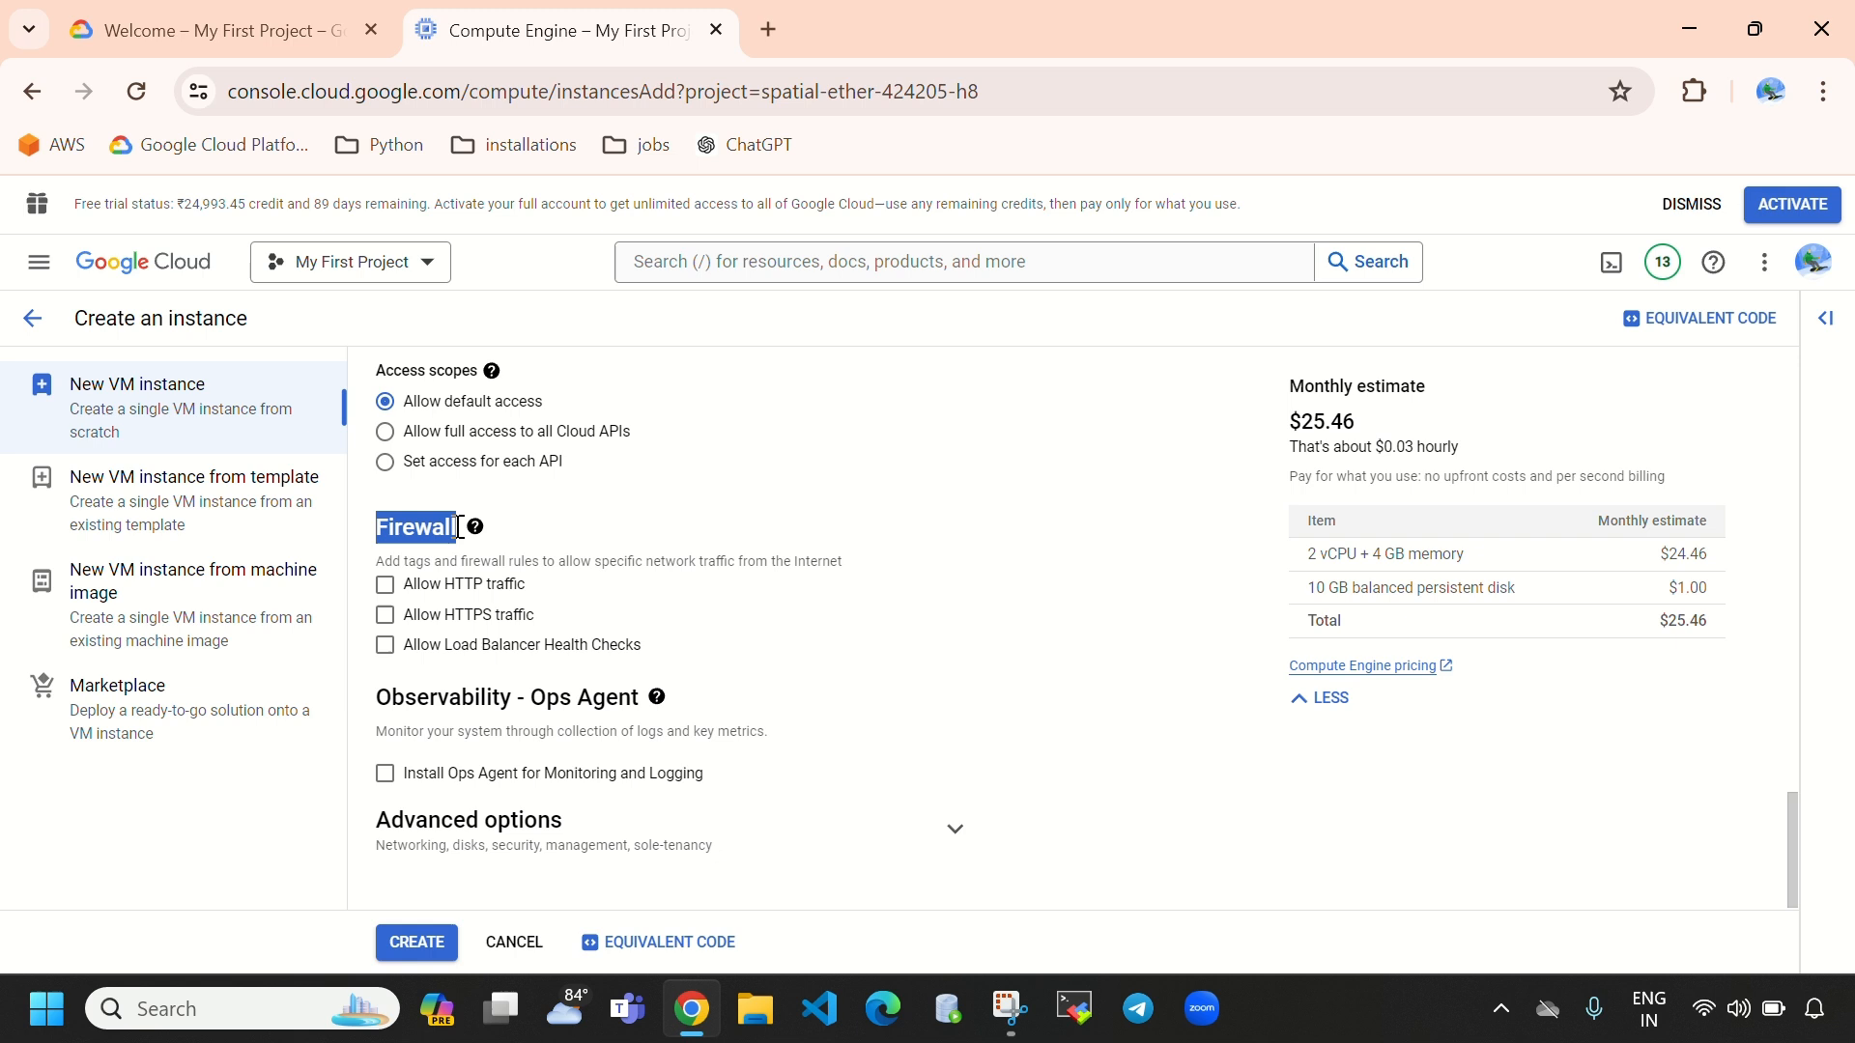
pyautogui.click(685, 503)
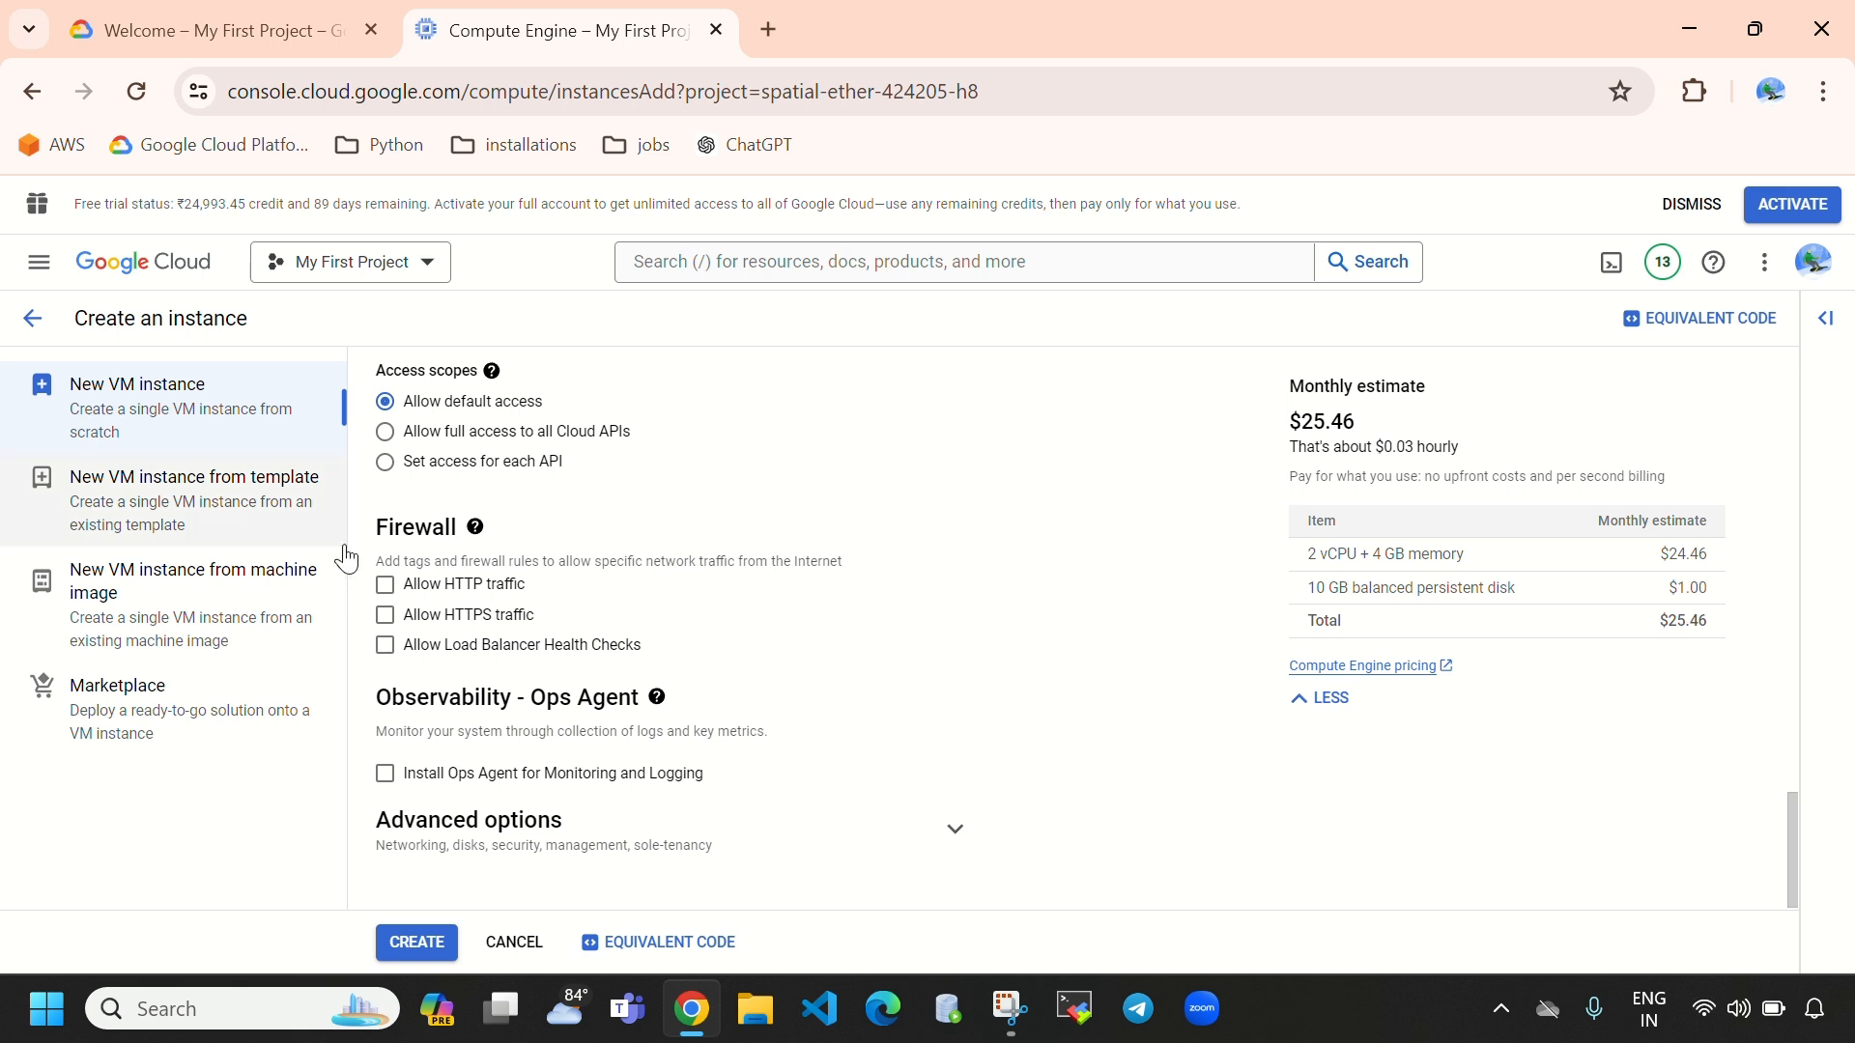
pyautogui.click(385, 587)
pyautogui.click(384, 616)
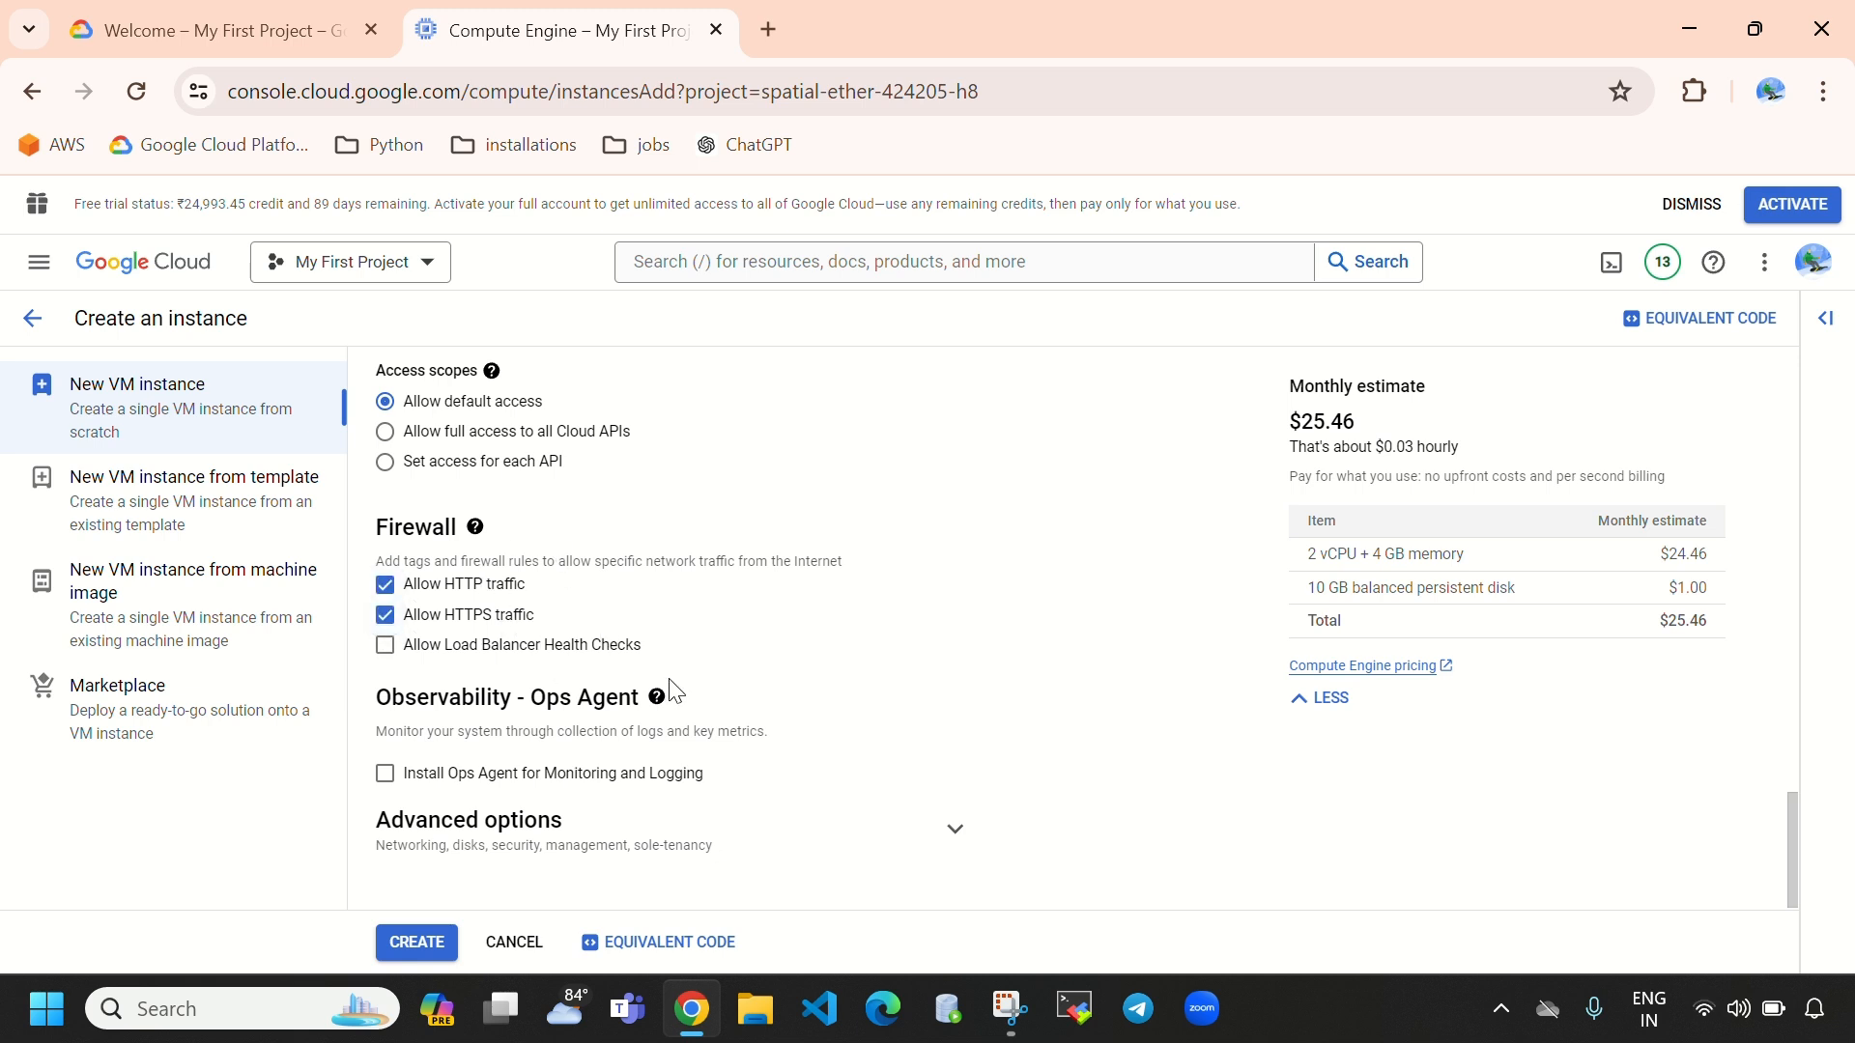
# - Expand the instance's advanced options and their Networking section
pyautogui.click(961, 821)
pyautogui.scroll(-5, 911, 633)
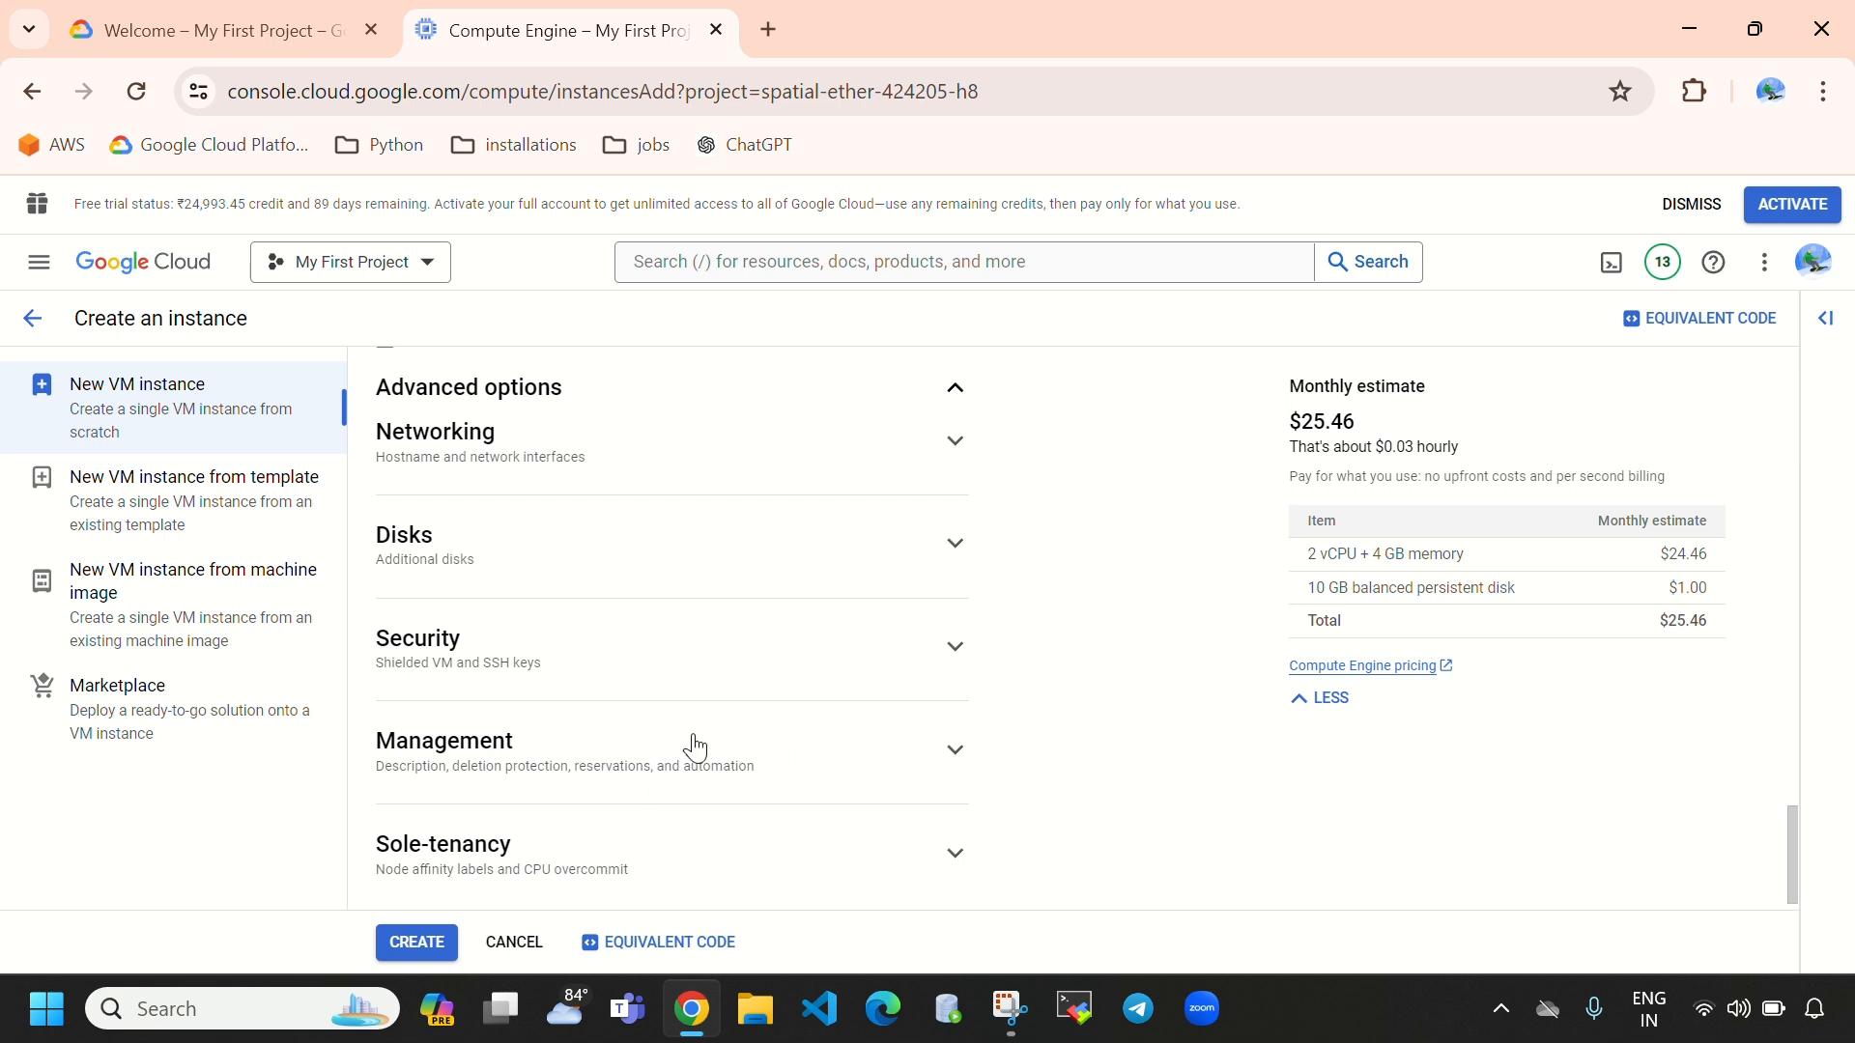
pyautogui.scroll(1, 763, 608)
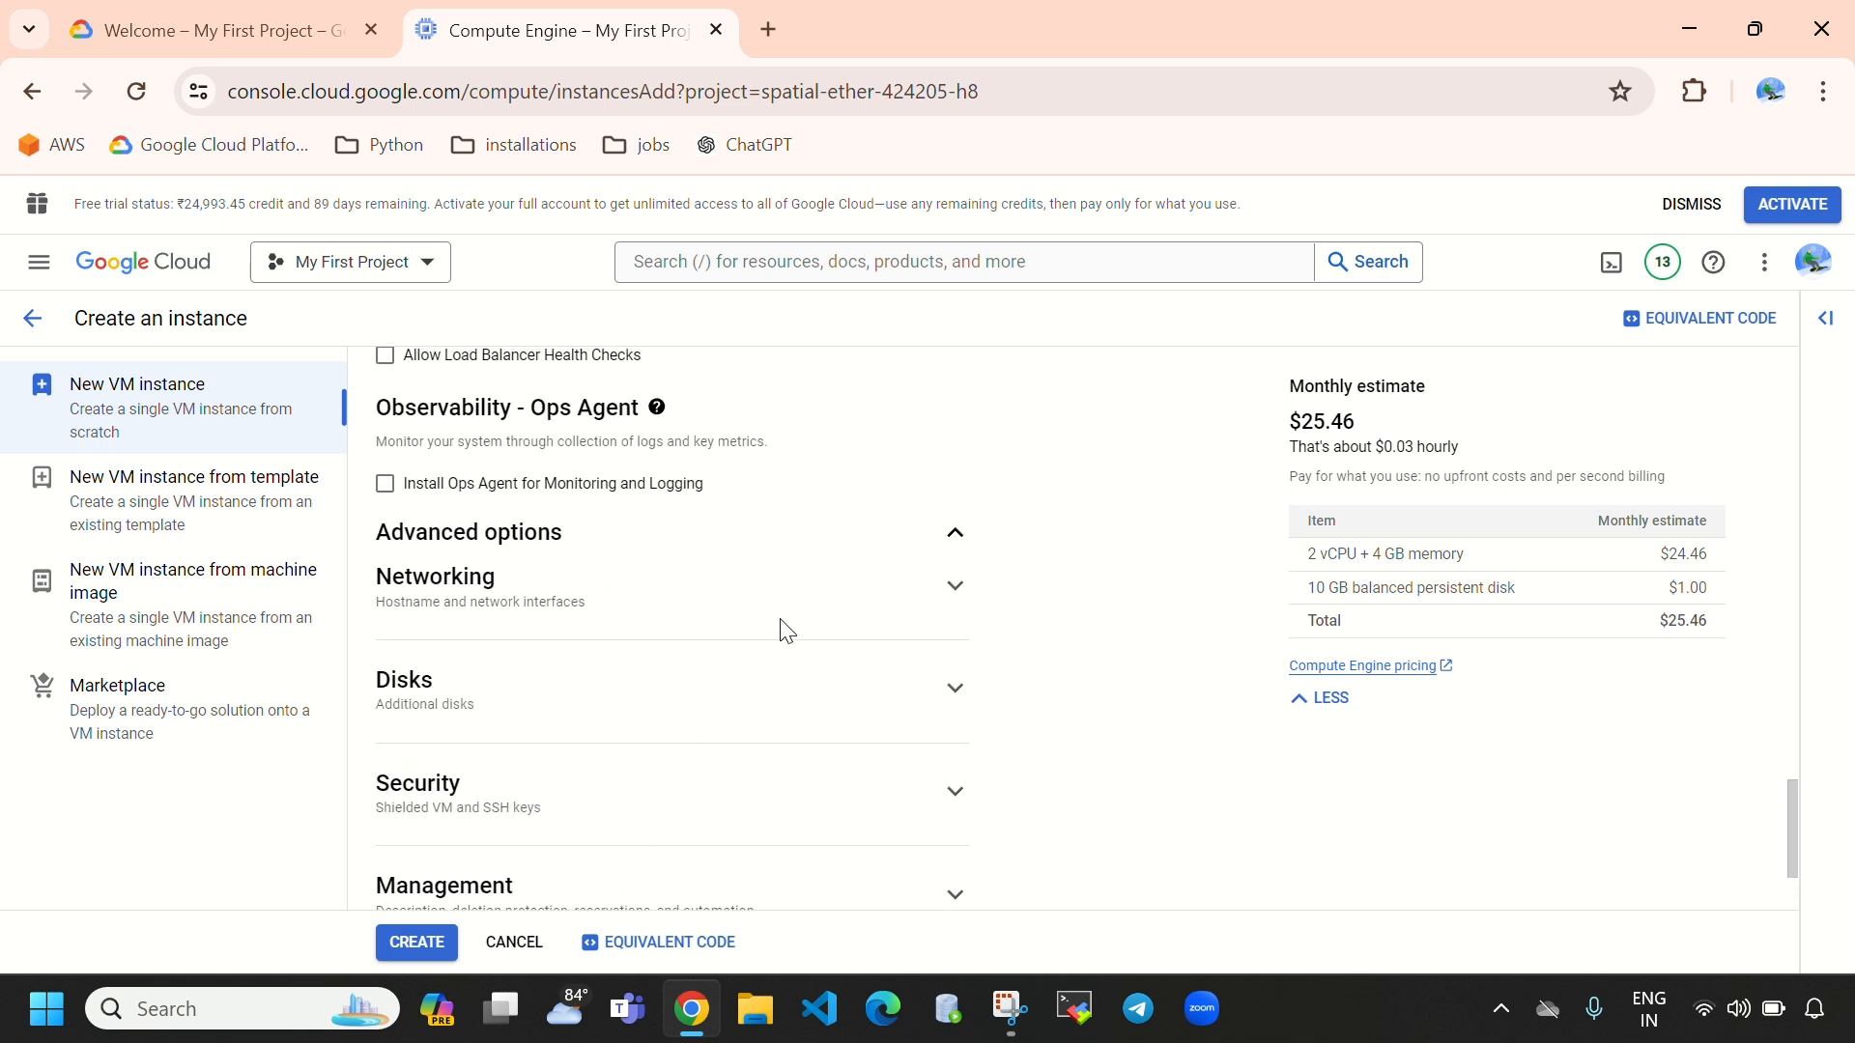
pyautogui.click(592, 597)
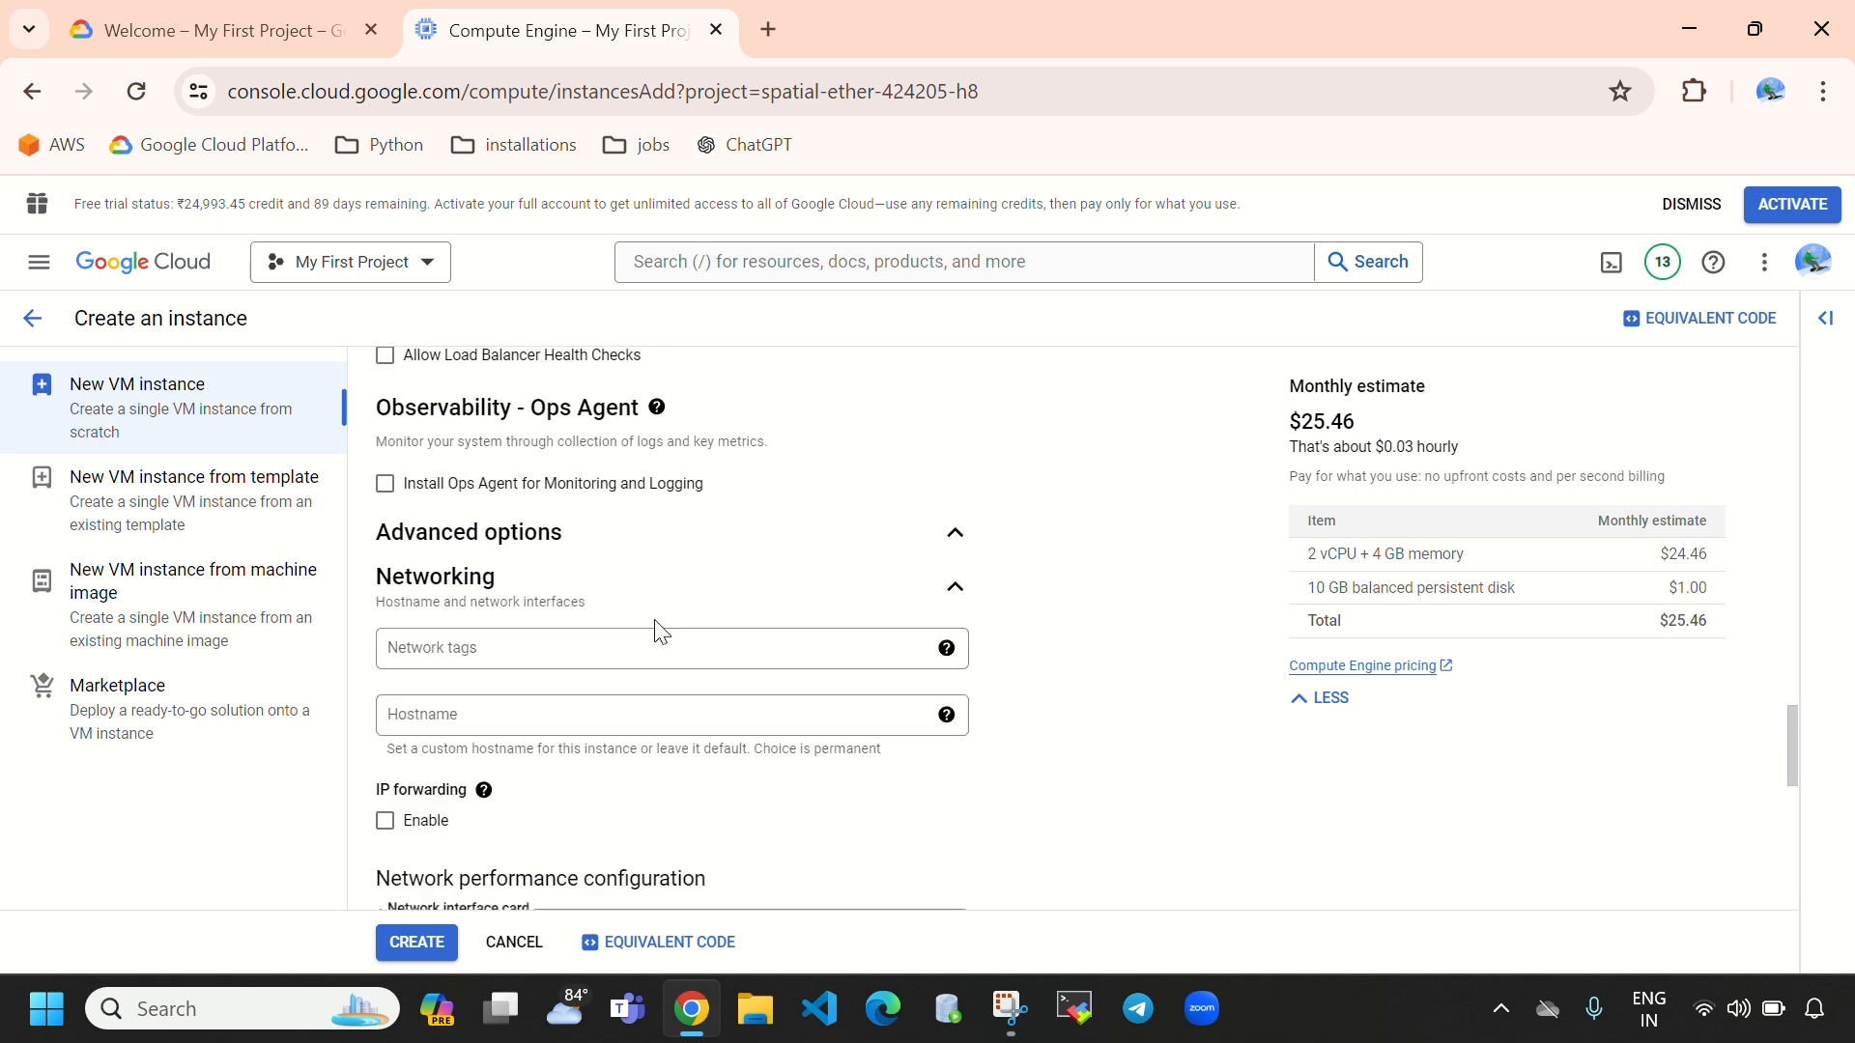
pyautogui.click(715, 652)
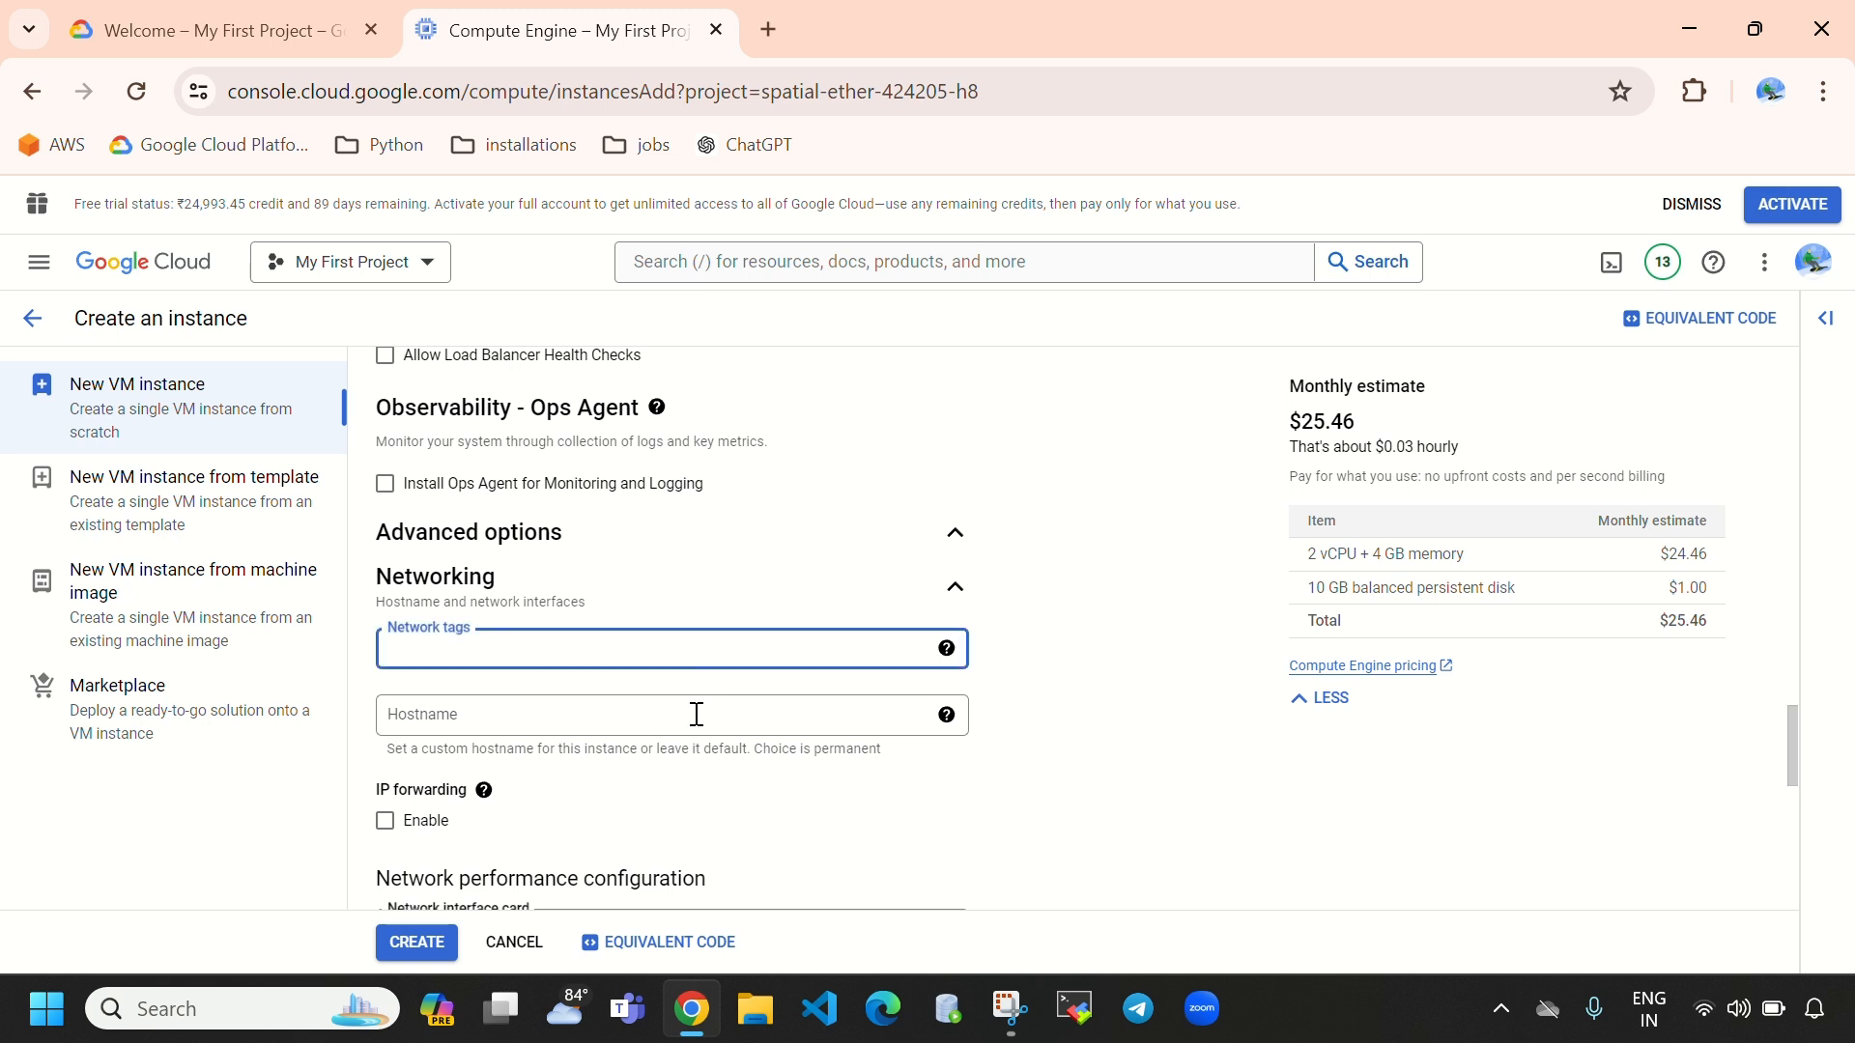
# - Open the default network interface for editing and check which networks it offers
pyautogui.scroll(-3, 618, 687)
pyautogui.scroll(-1, 560, 695)
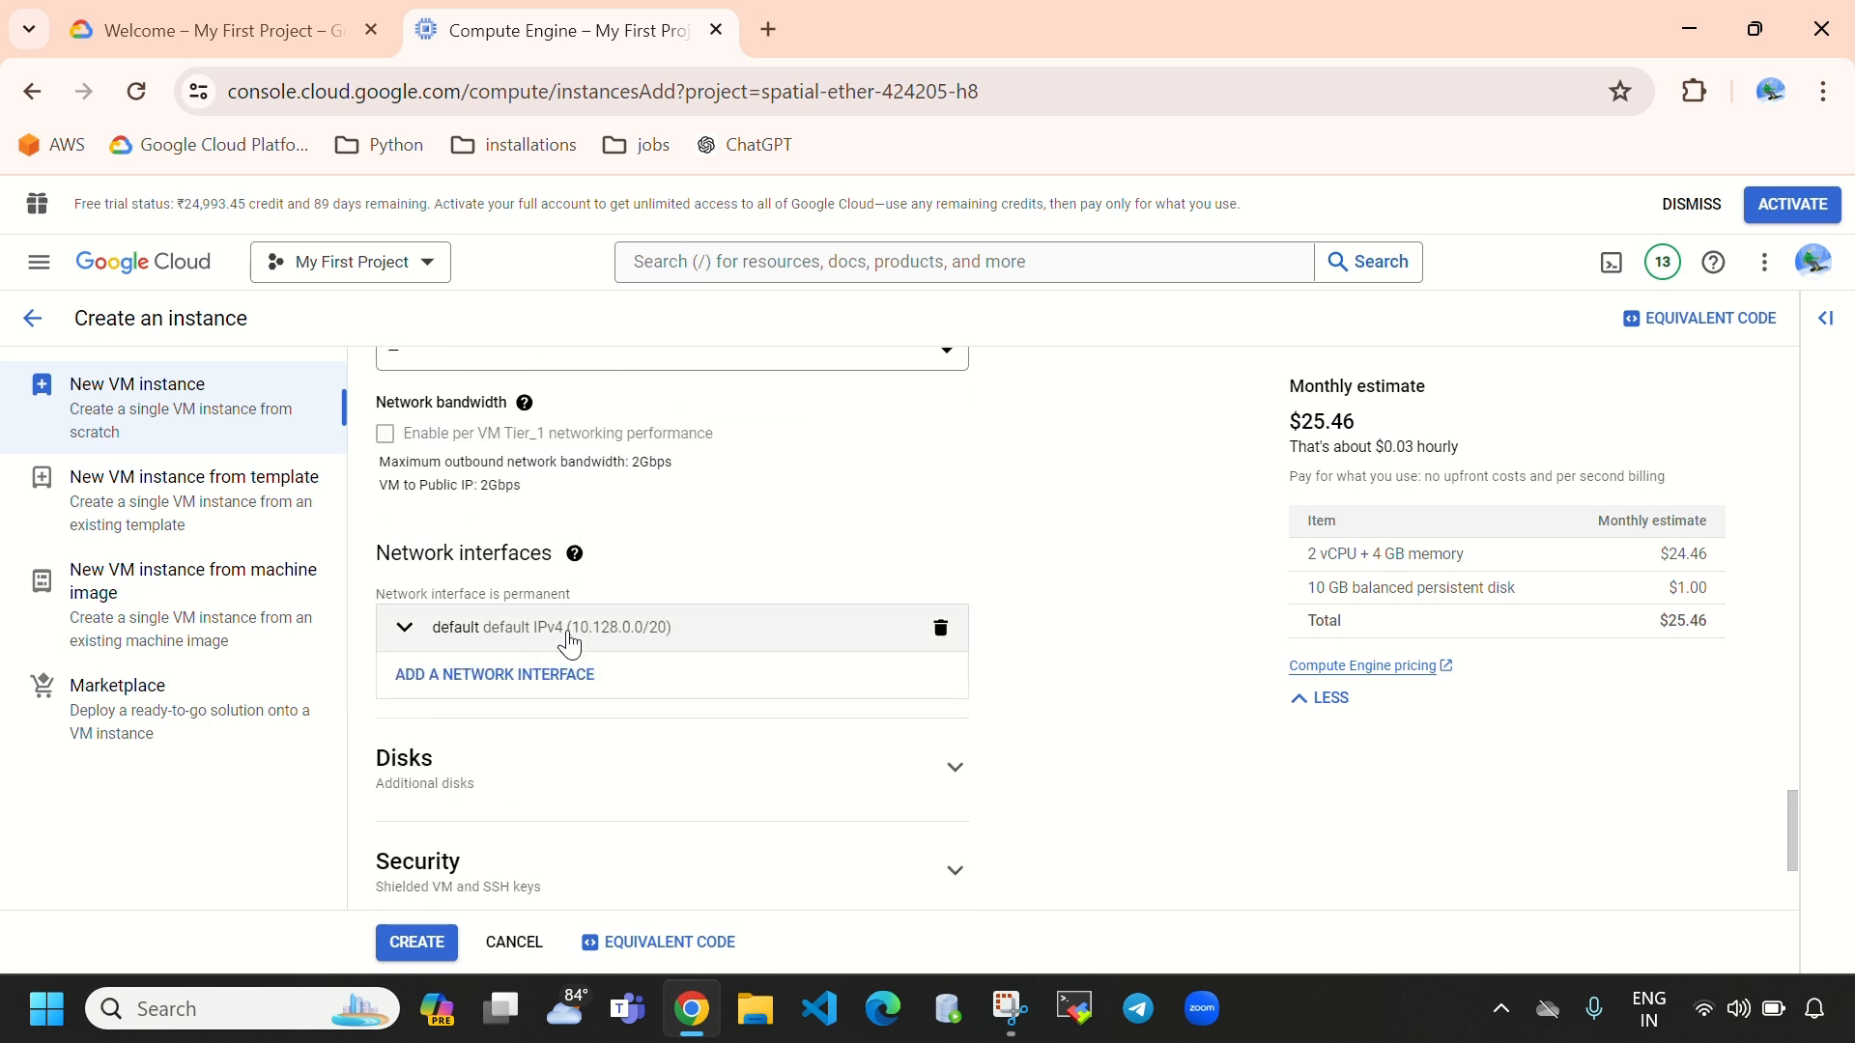
pyautogui.moveTo(367, 565); pyautogui.dragTo(559, 558)
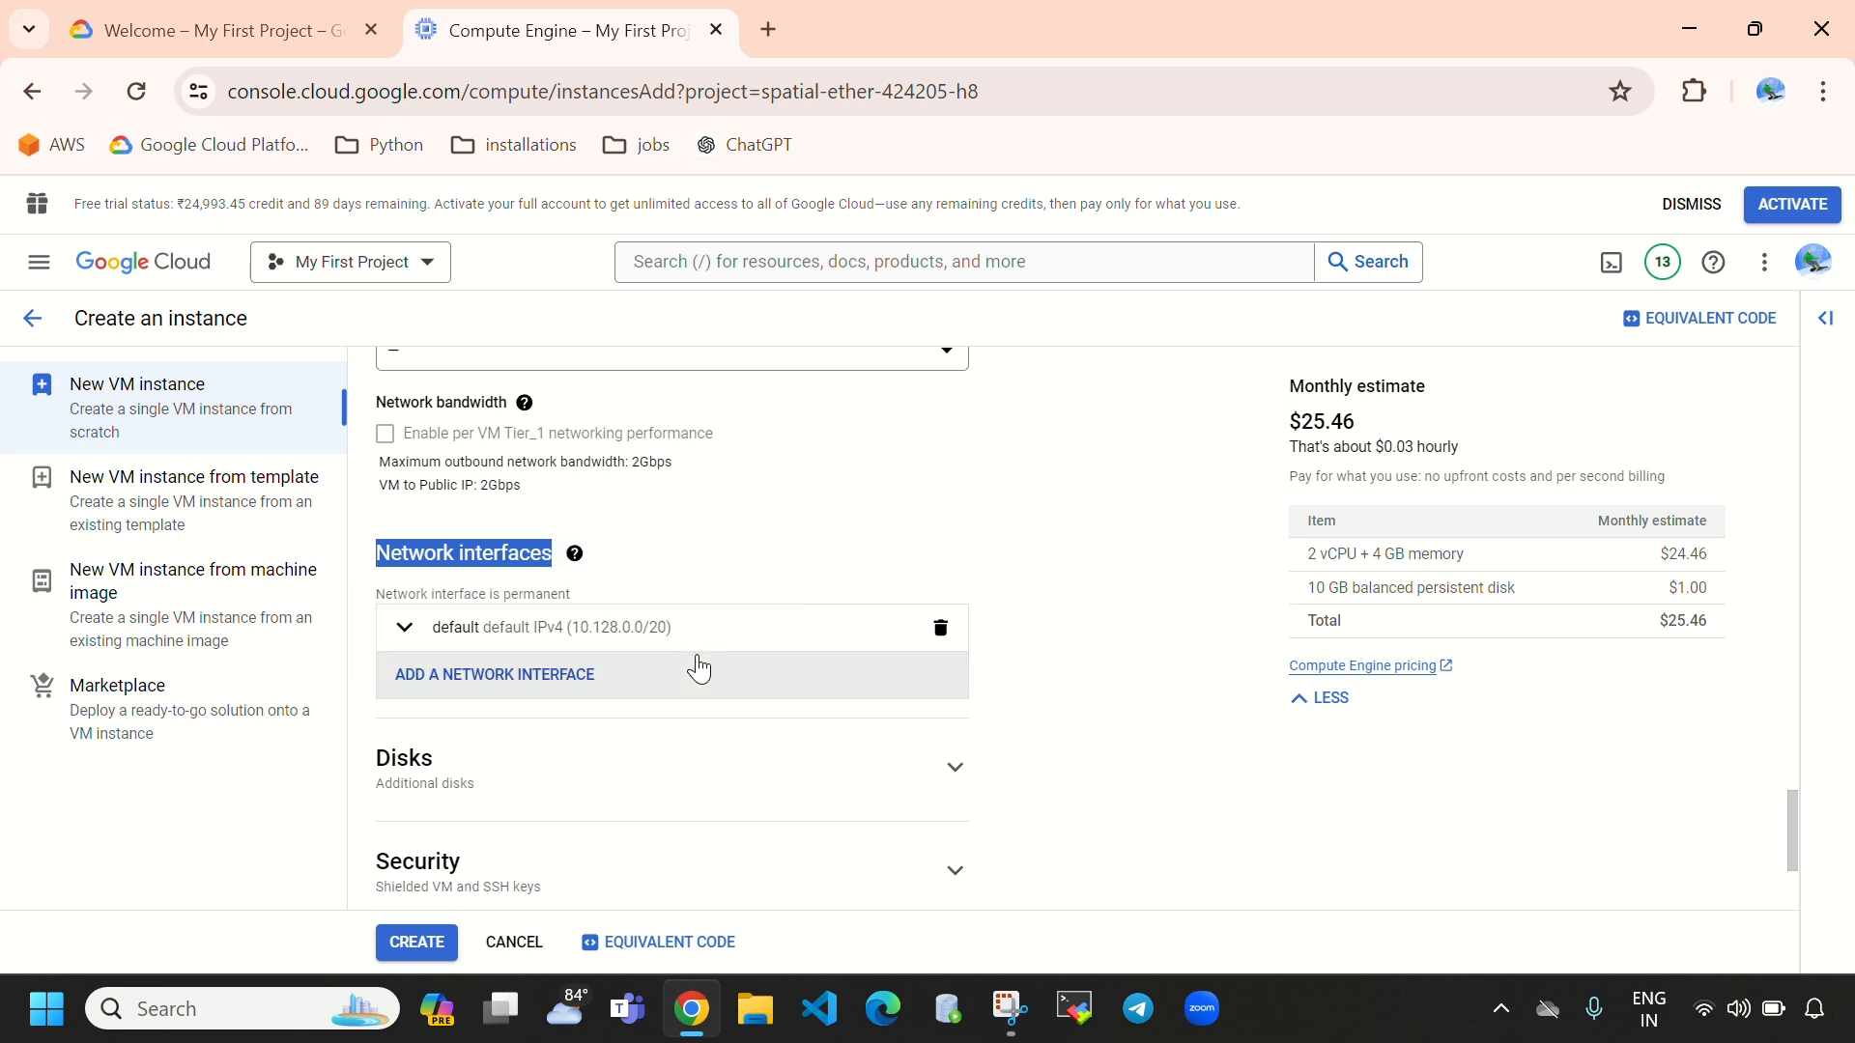
pyautogui.click(789, 642)
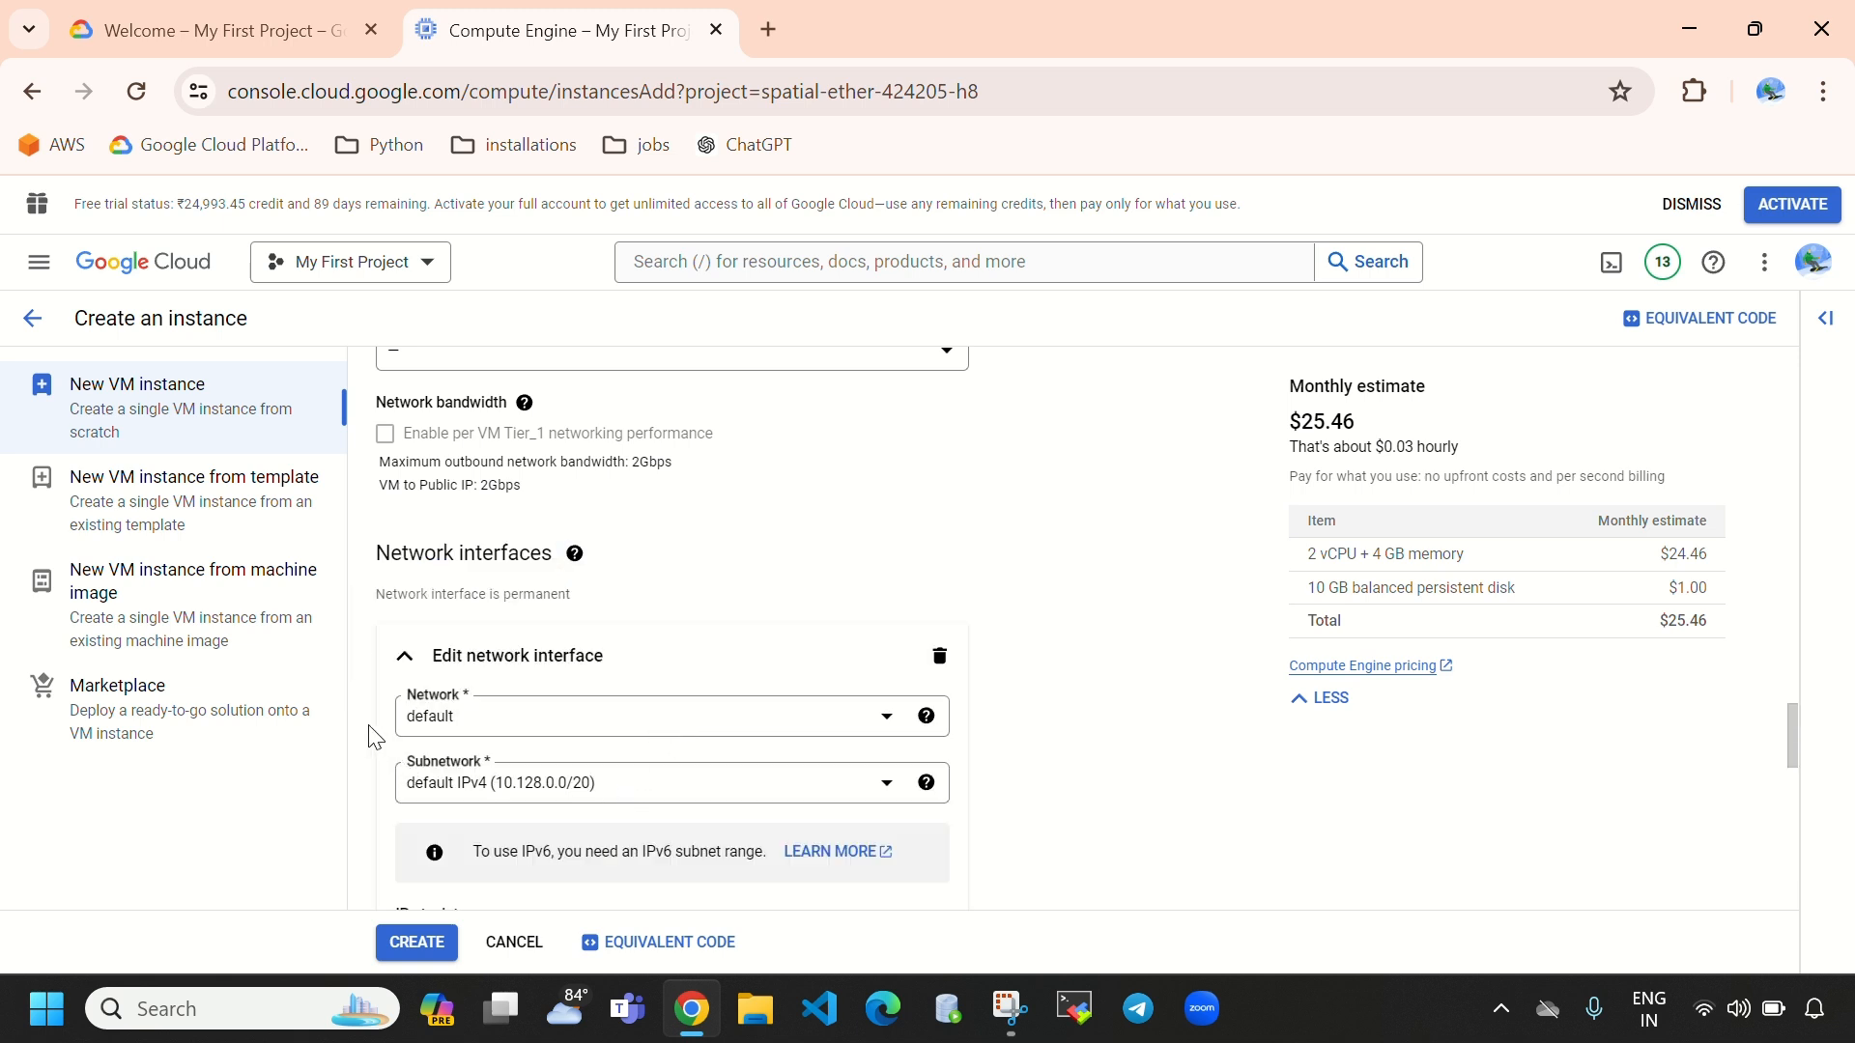
pyautogui.click(530, 734)
pyautogui.click(600, 692)
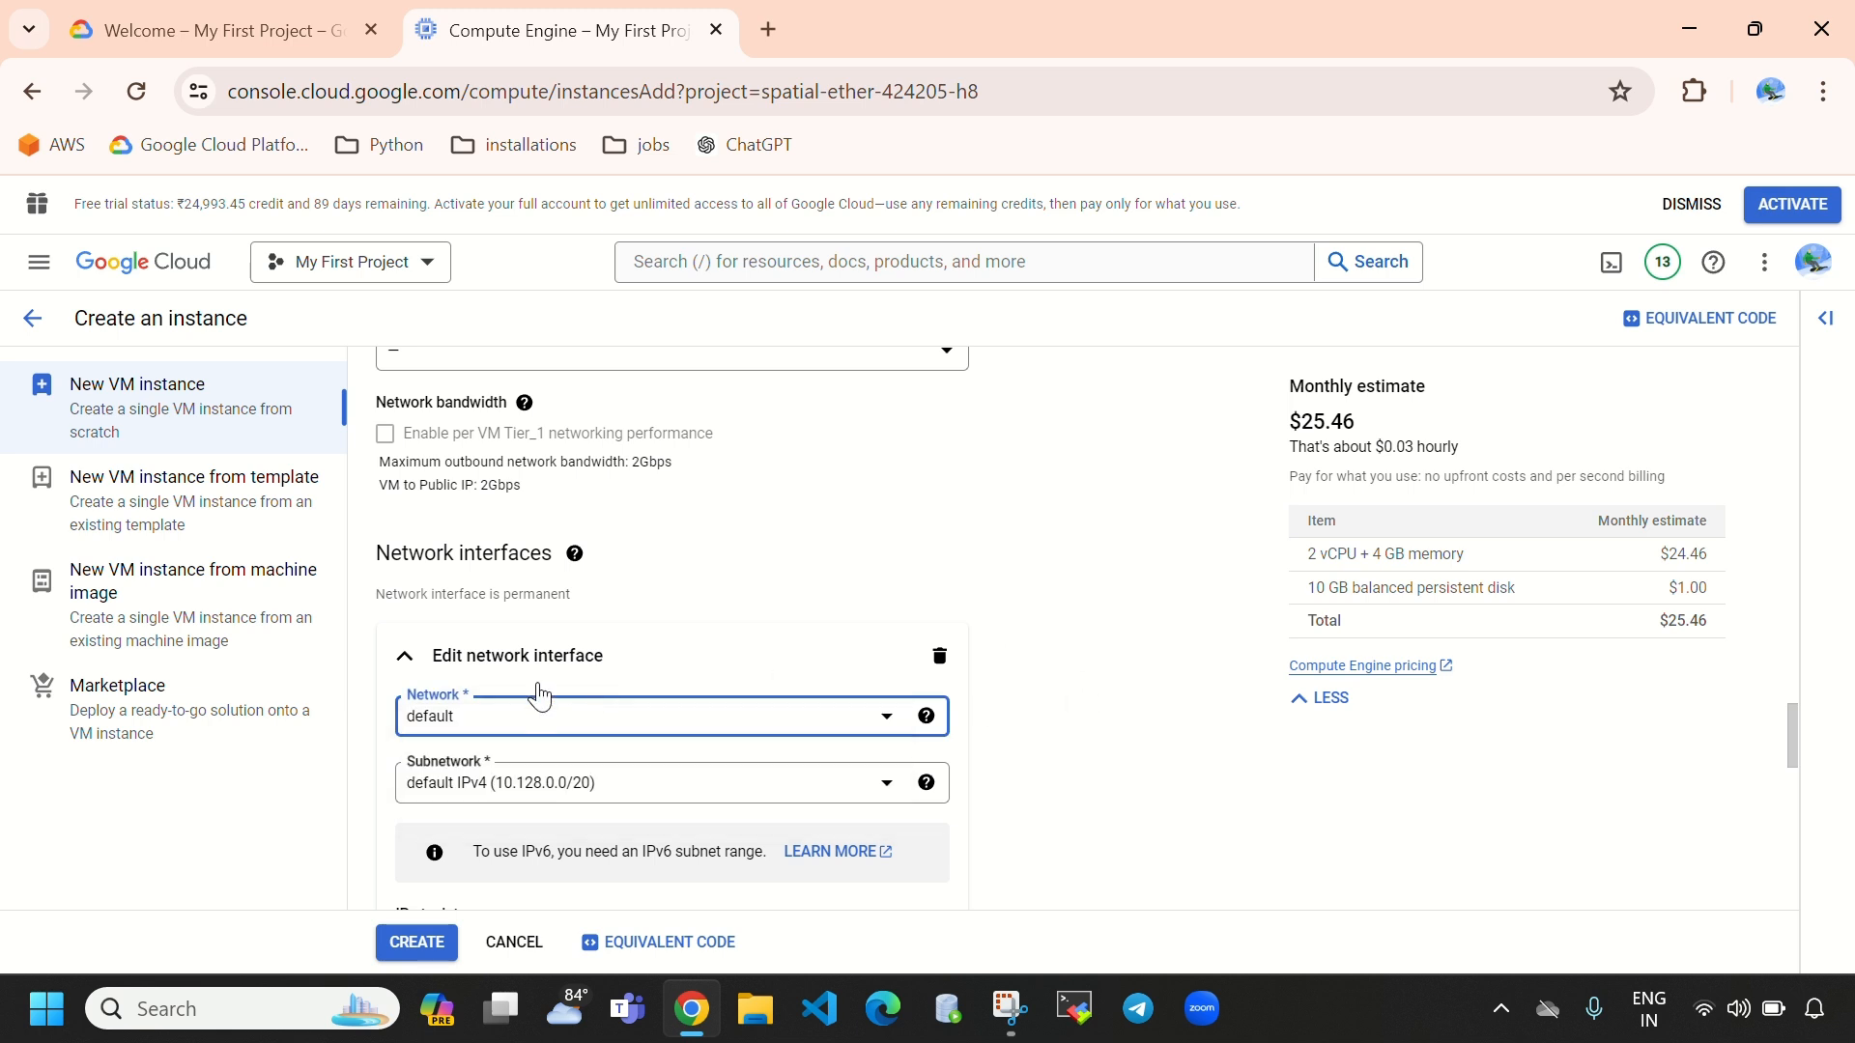
pyautogui.click(725, 642)
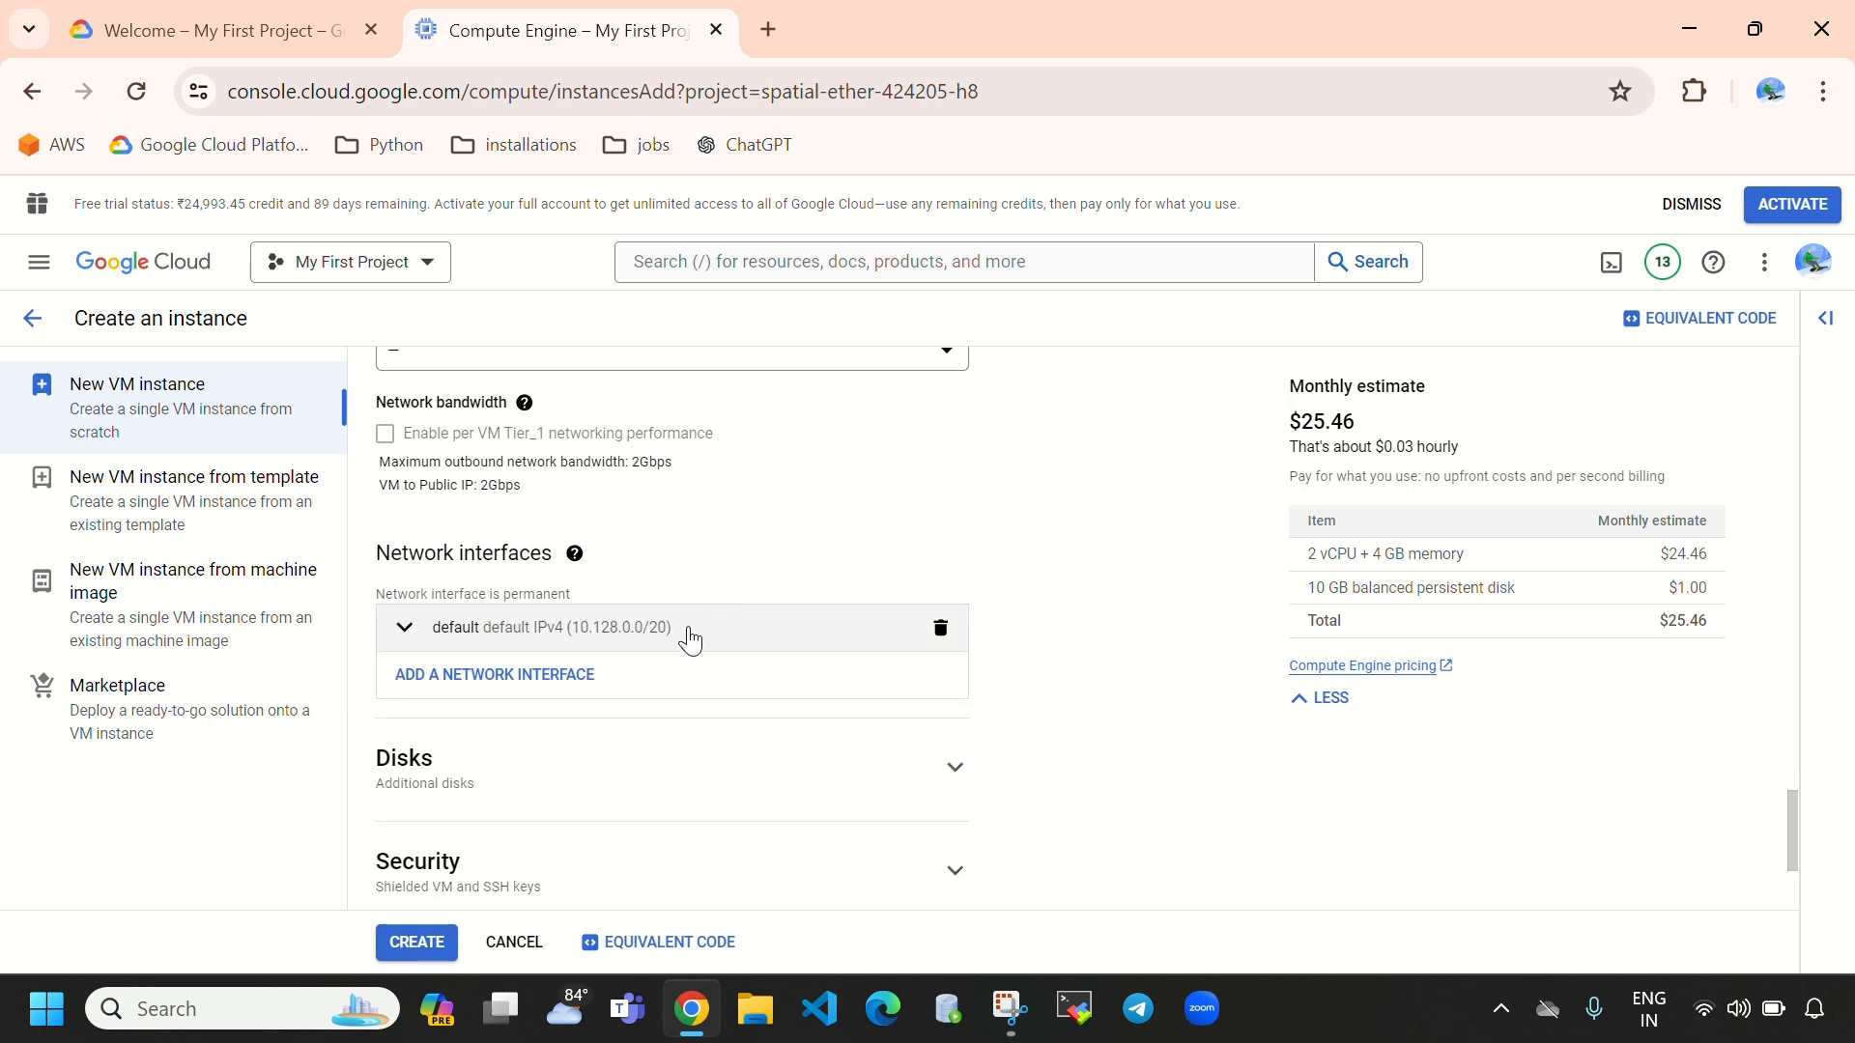
pyautogui.click(606, 628)
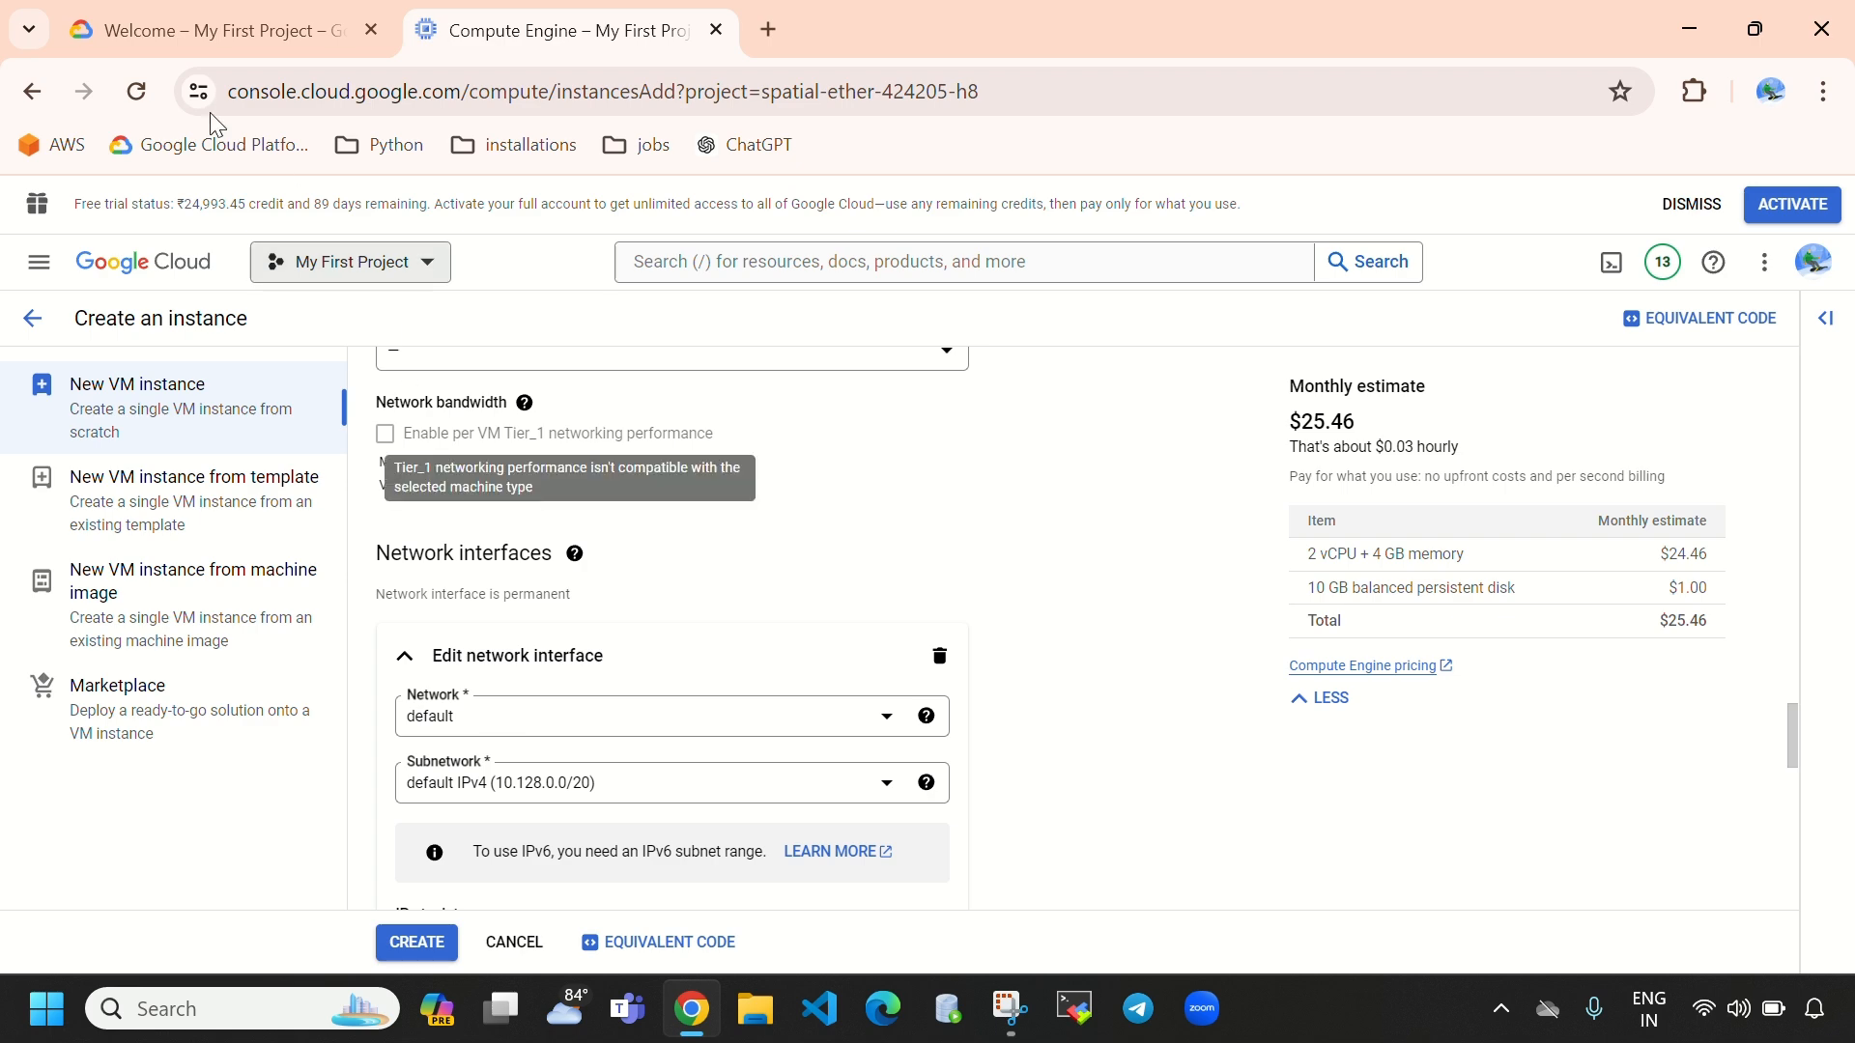
# - Open the project's VPC network page in a separate browser tab and switch to it
pyautogui.click(33, 277)
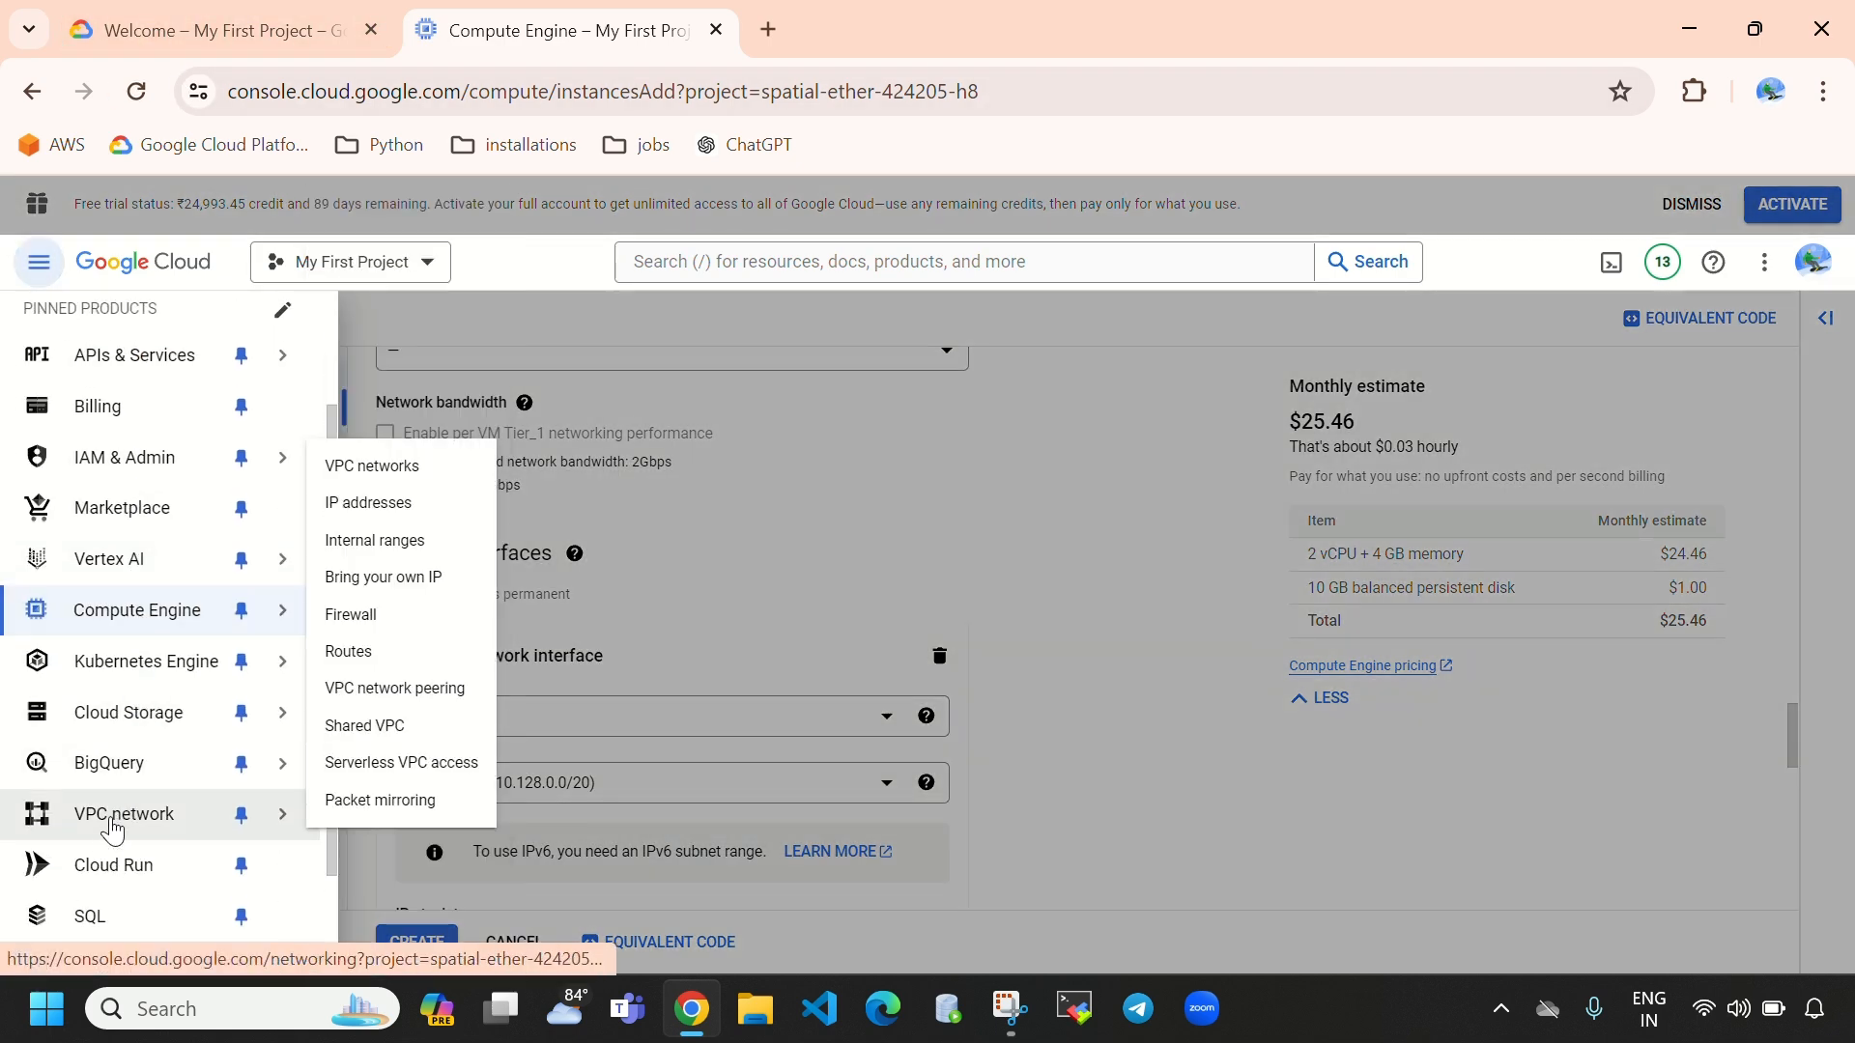
pyautogui.rightClick(108, 819)
pyautogui.click(276, 536)
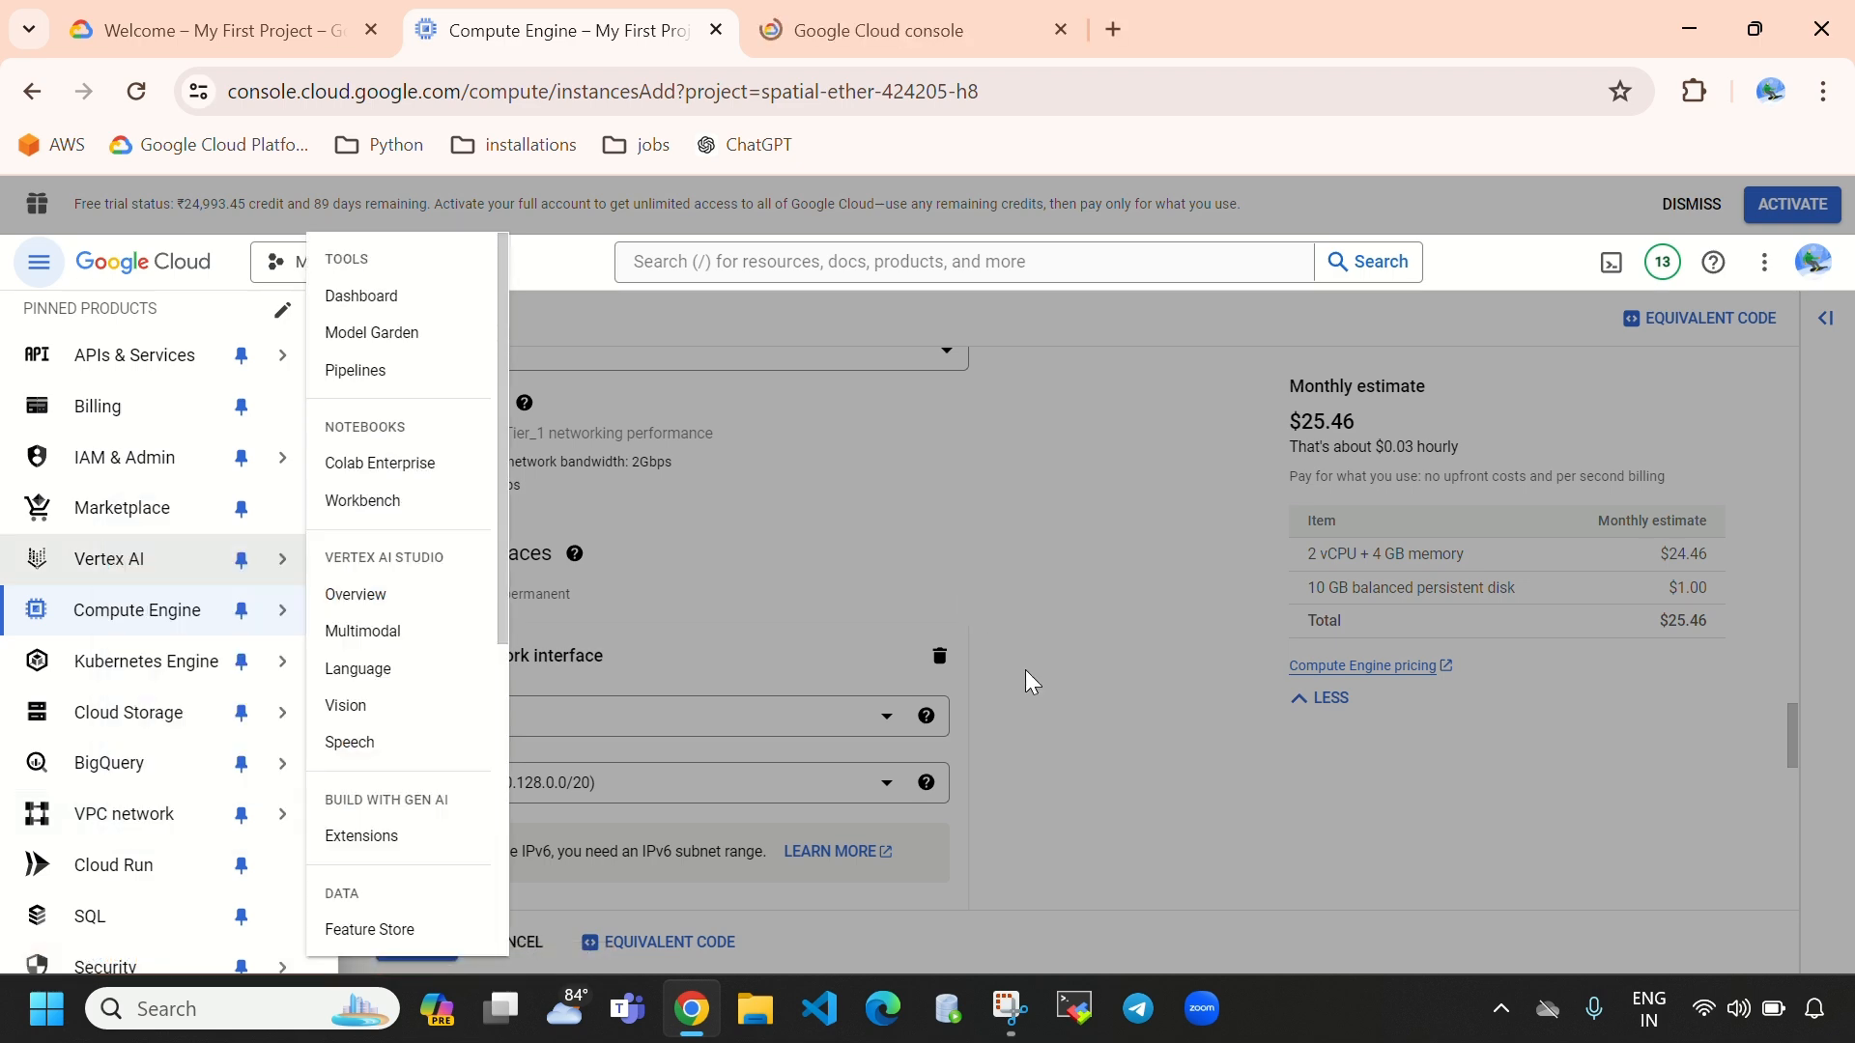
pyautogui.click(1101, 750)
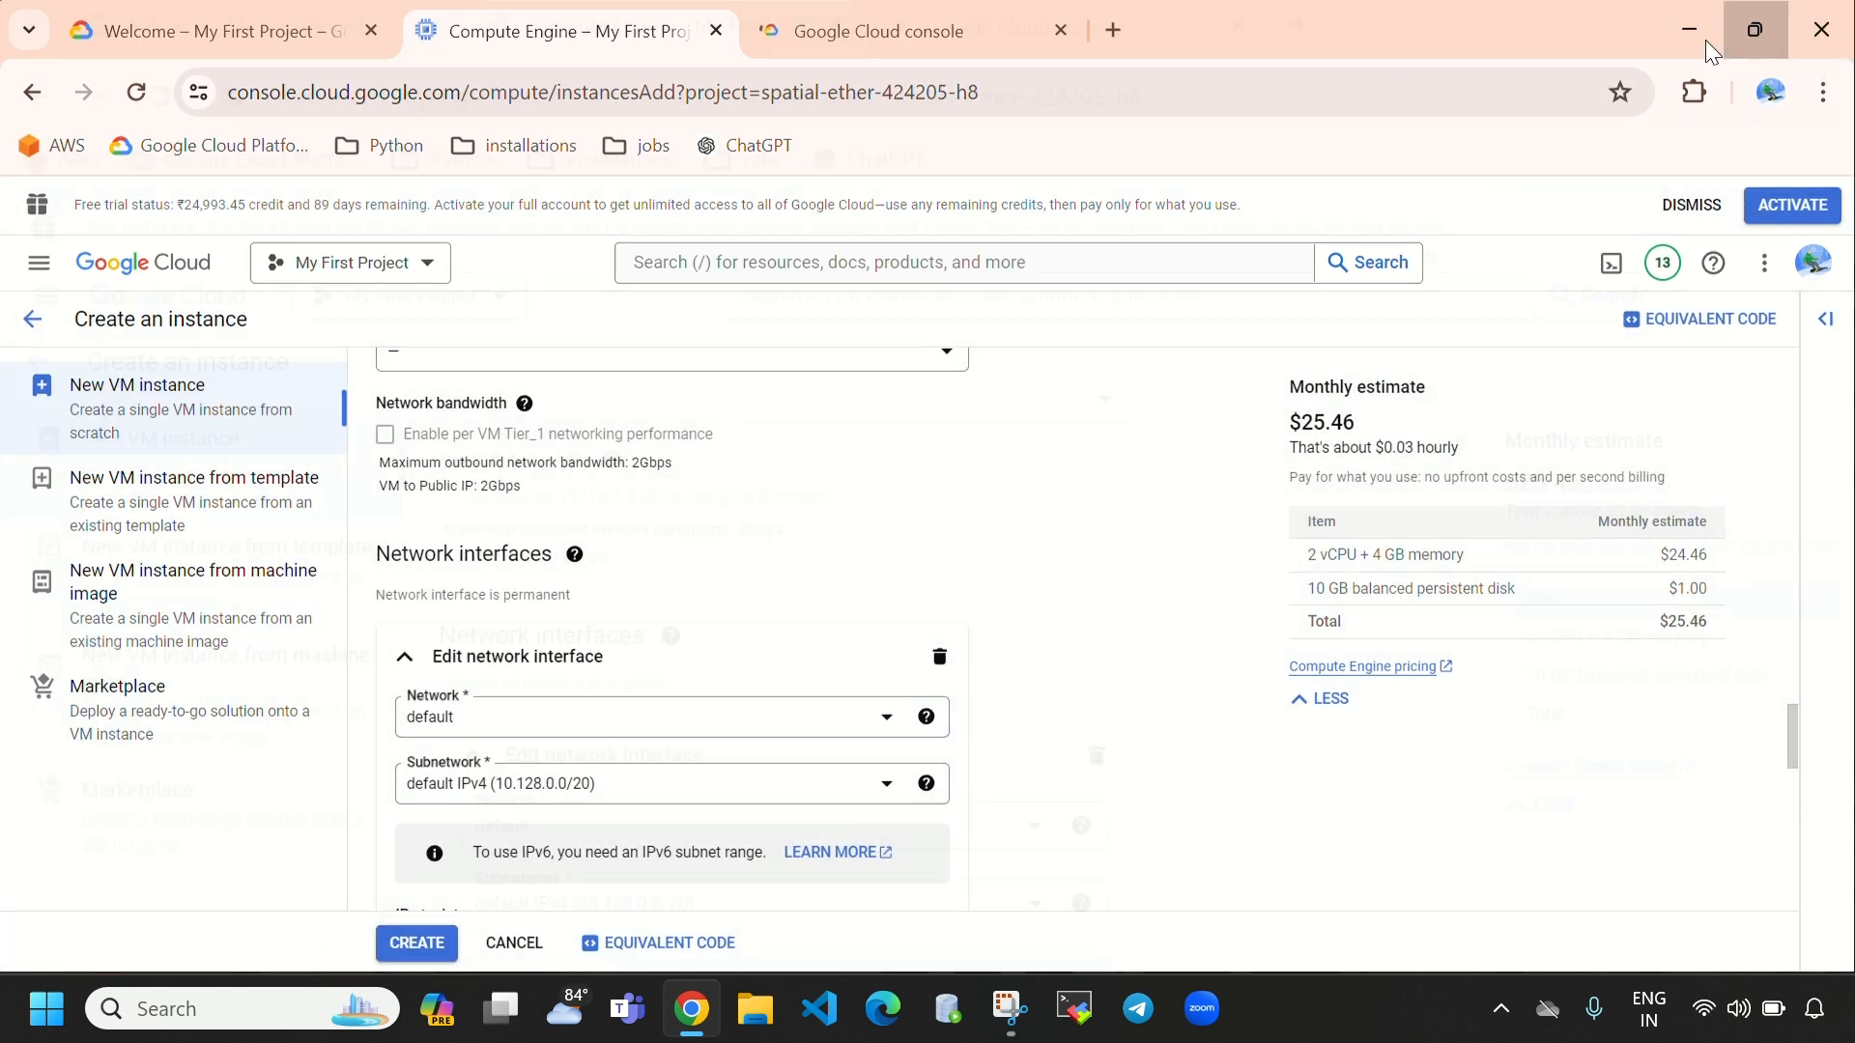
pyautogui.click(1755, 28)
pyautogui.click(889, 129)
pyautogui.click(1739, 131)
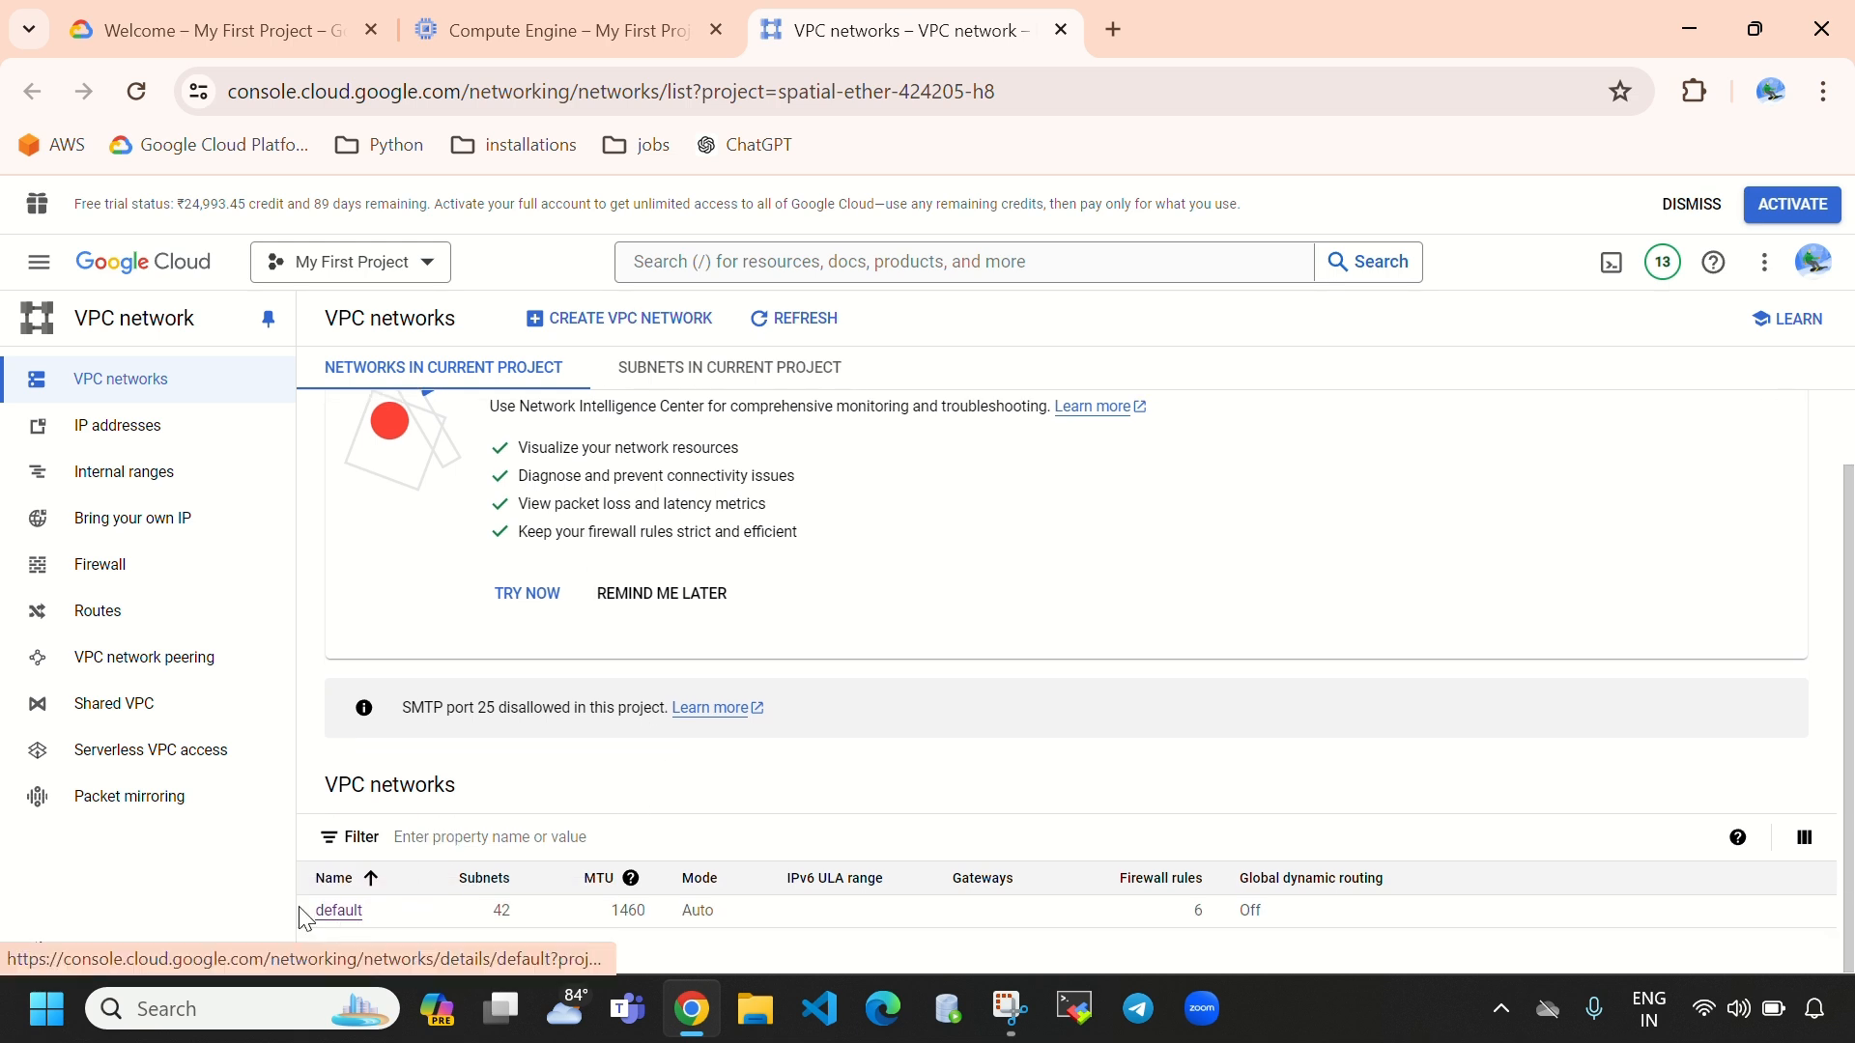
# - View the details of the default VPC network and return to the instance creation page
pyautogui.click(340, 912)
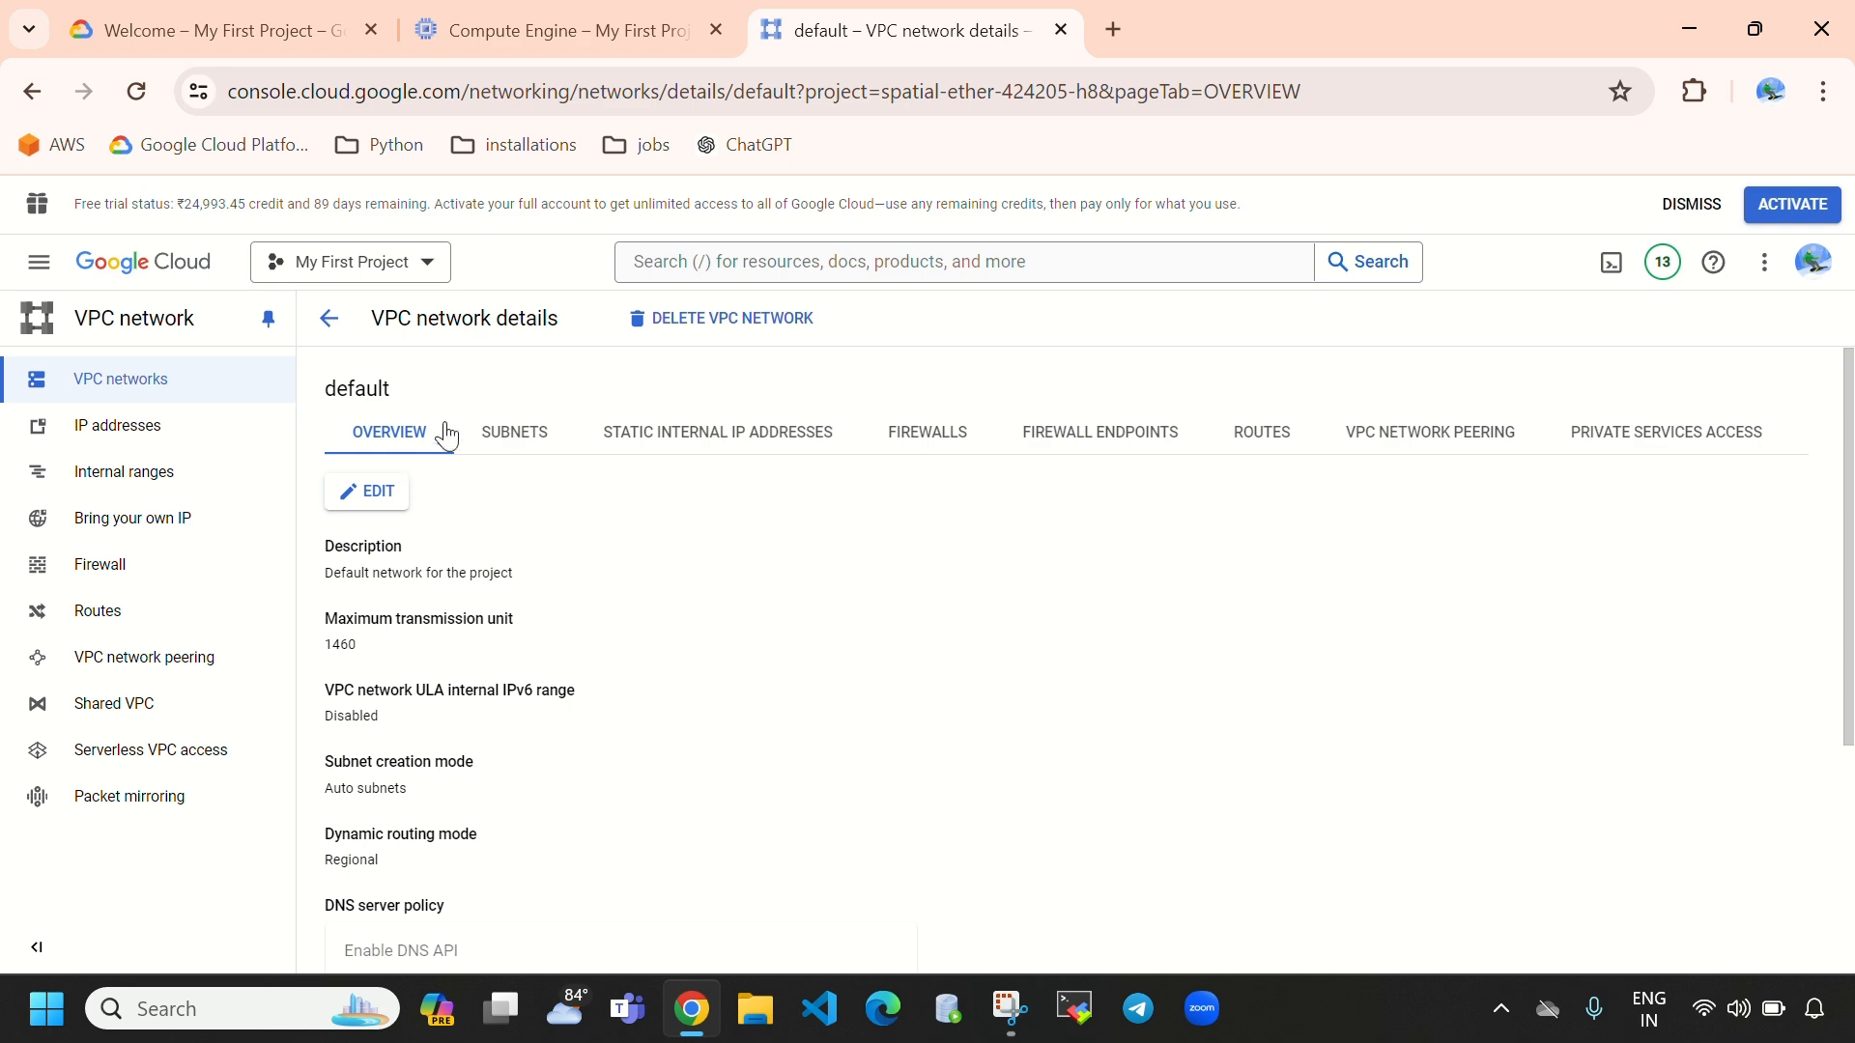
pyautogui.moveTo(413, 386); pyautogui.dragTo(334, 389)
pyautogui.click(558, 14)
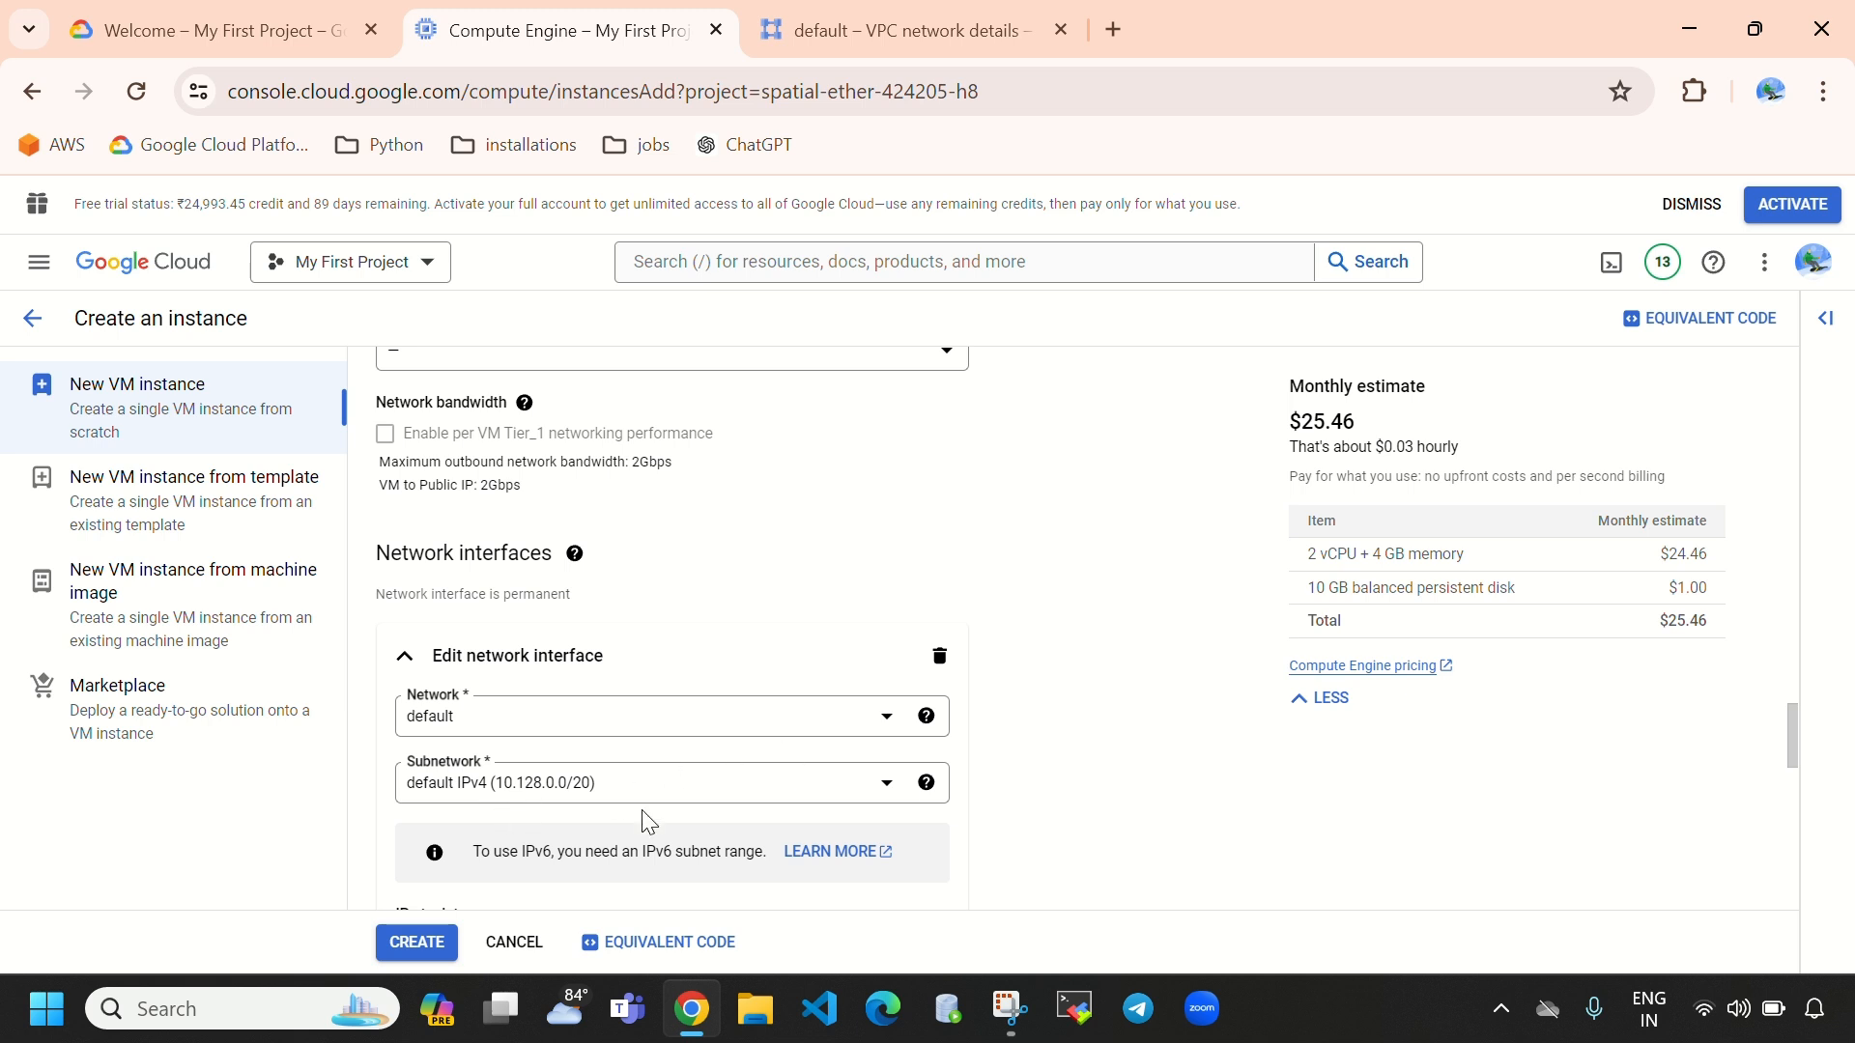
# - Review the external IPv4 address options of the network interface and keep Ephemeral
pyautogui.scroll(-4, 668, 715)
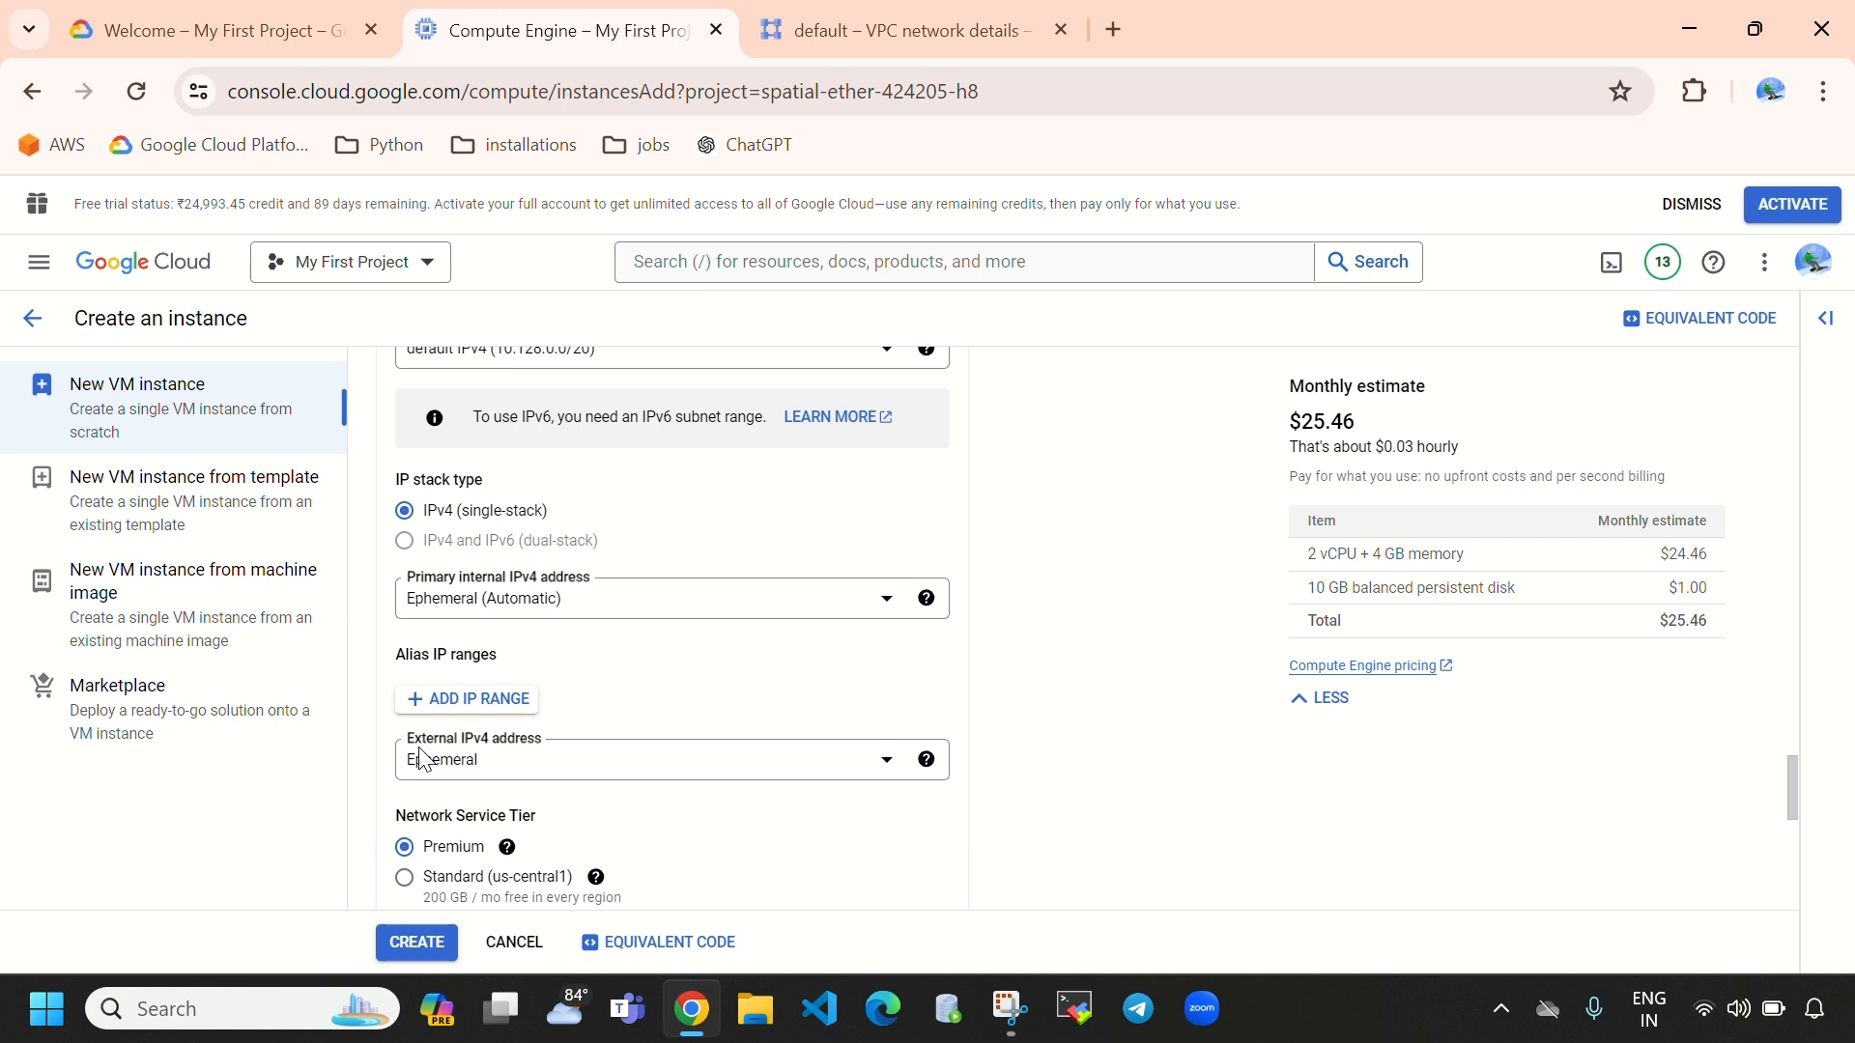
pyautogui.click(579, 780)
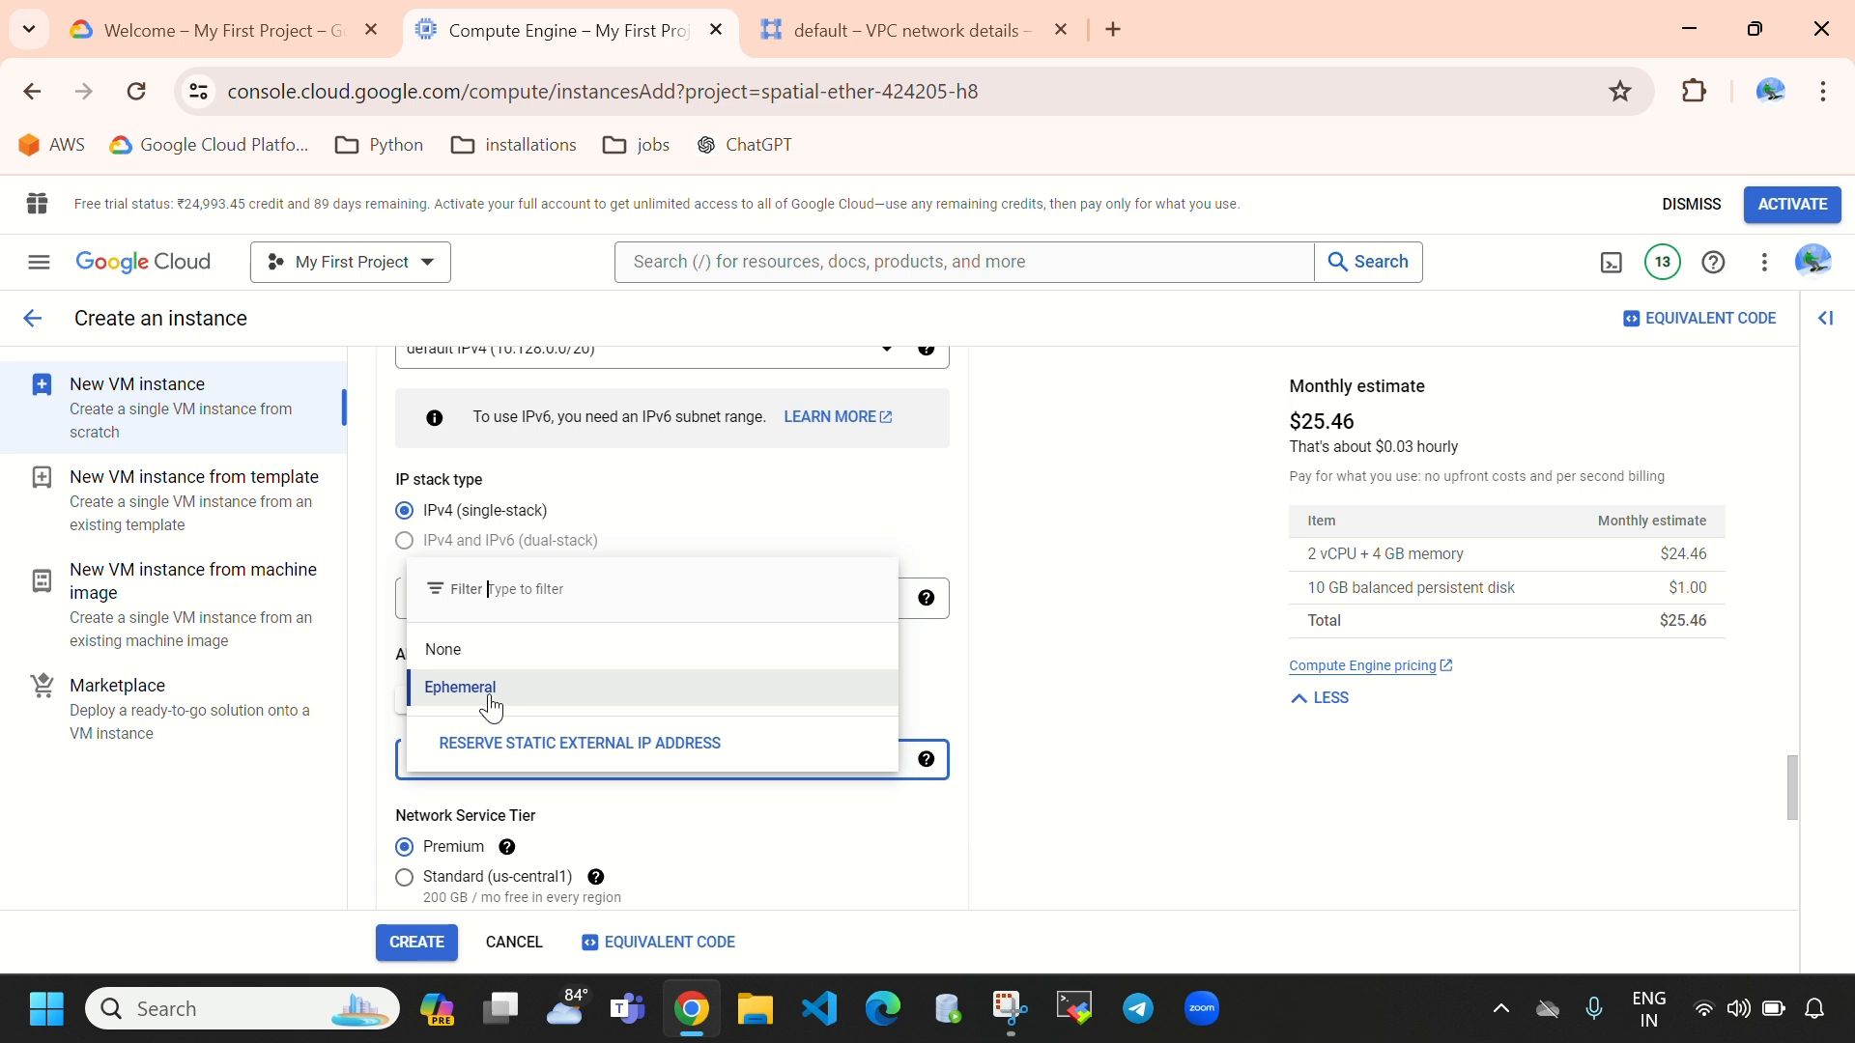
pyautogui.click(529, 690)
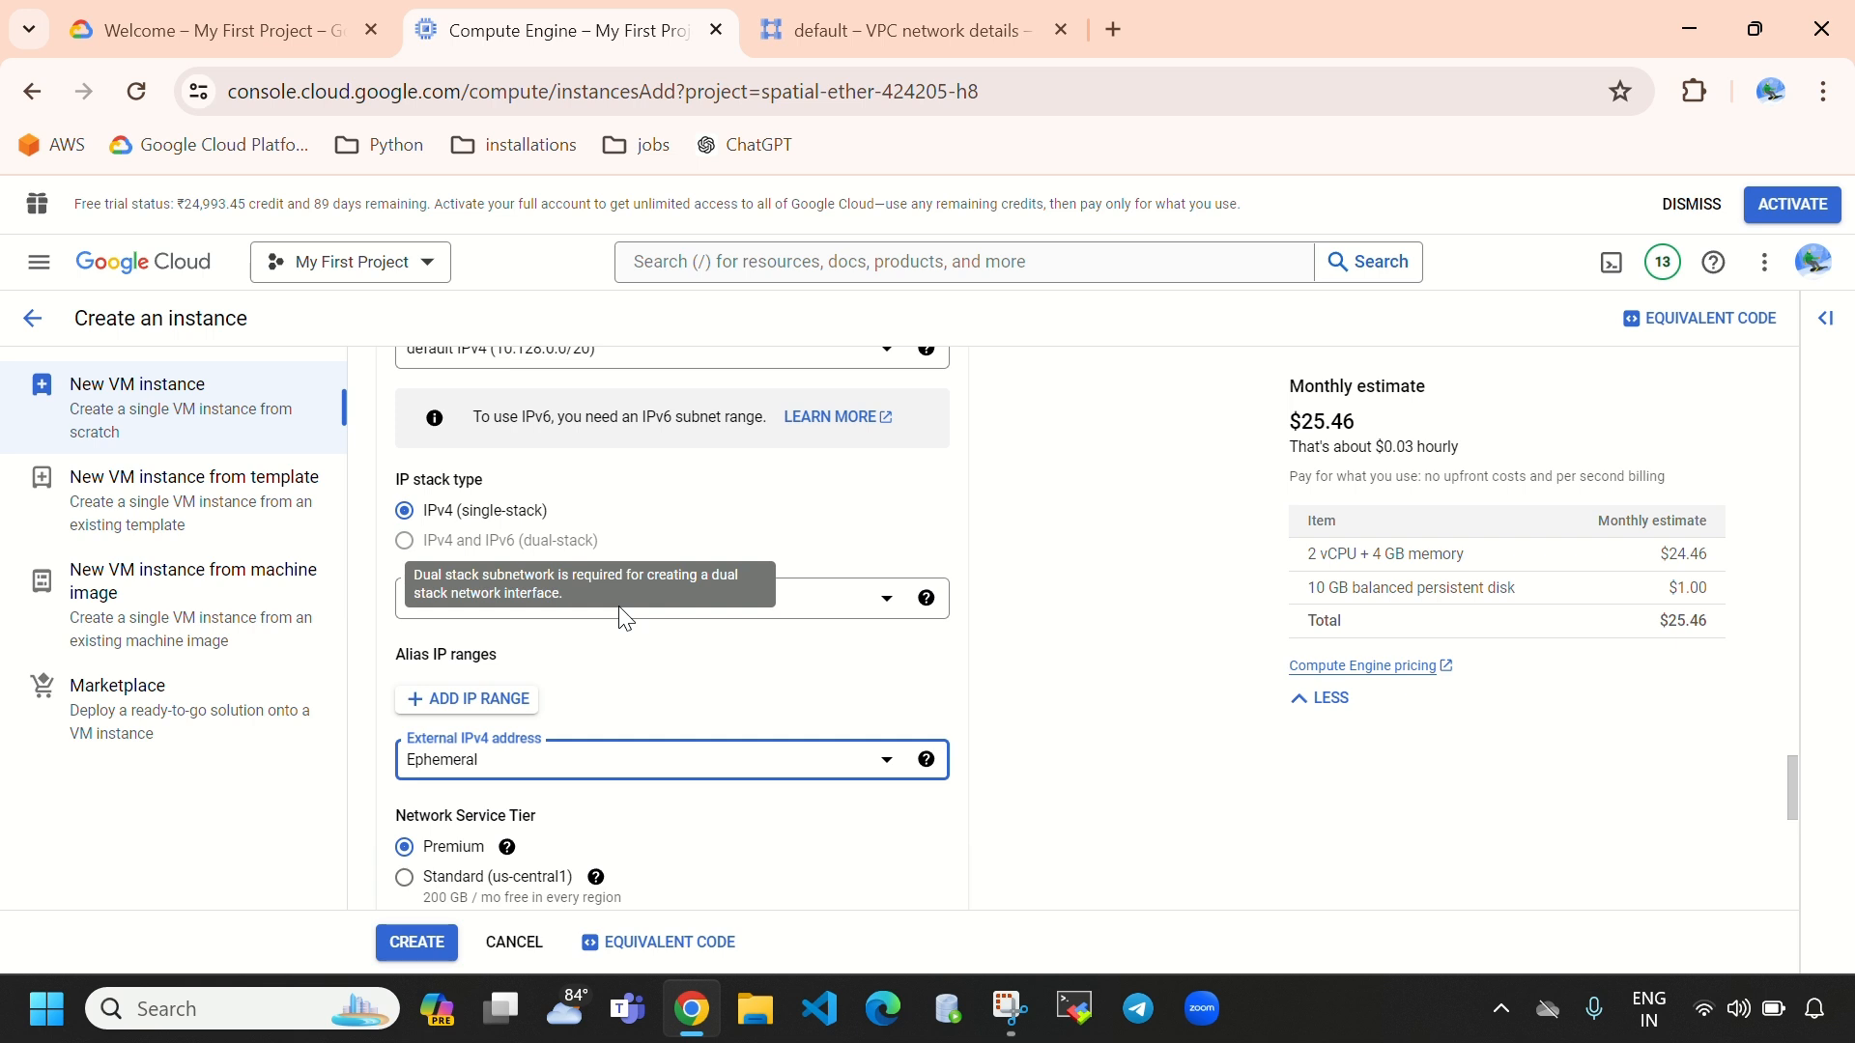
# - Switch the network interface's external IPv4 address to None and restore it to Ephemeral
pyautogui.click(427, 765)
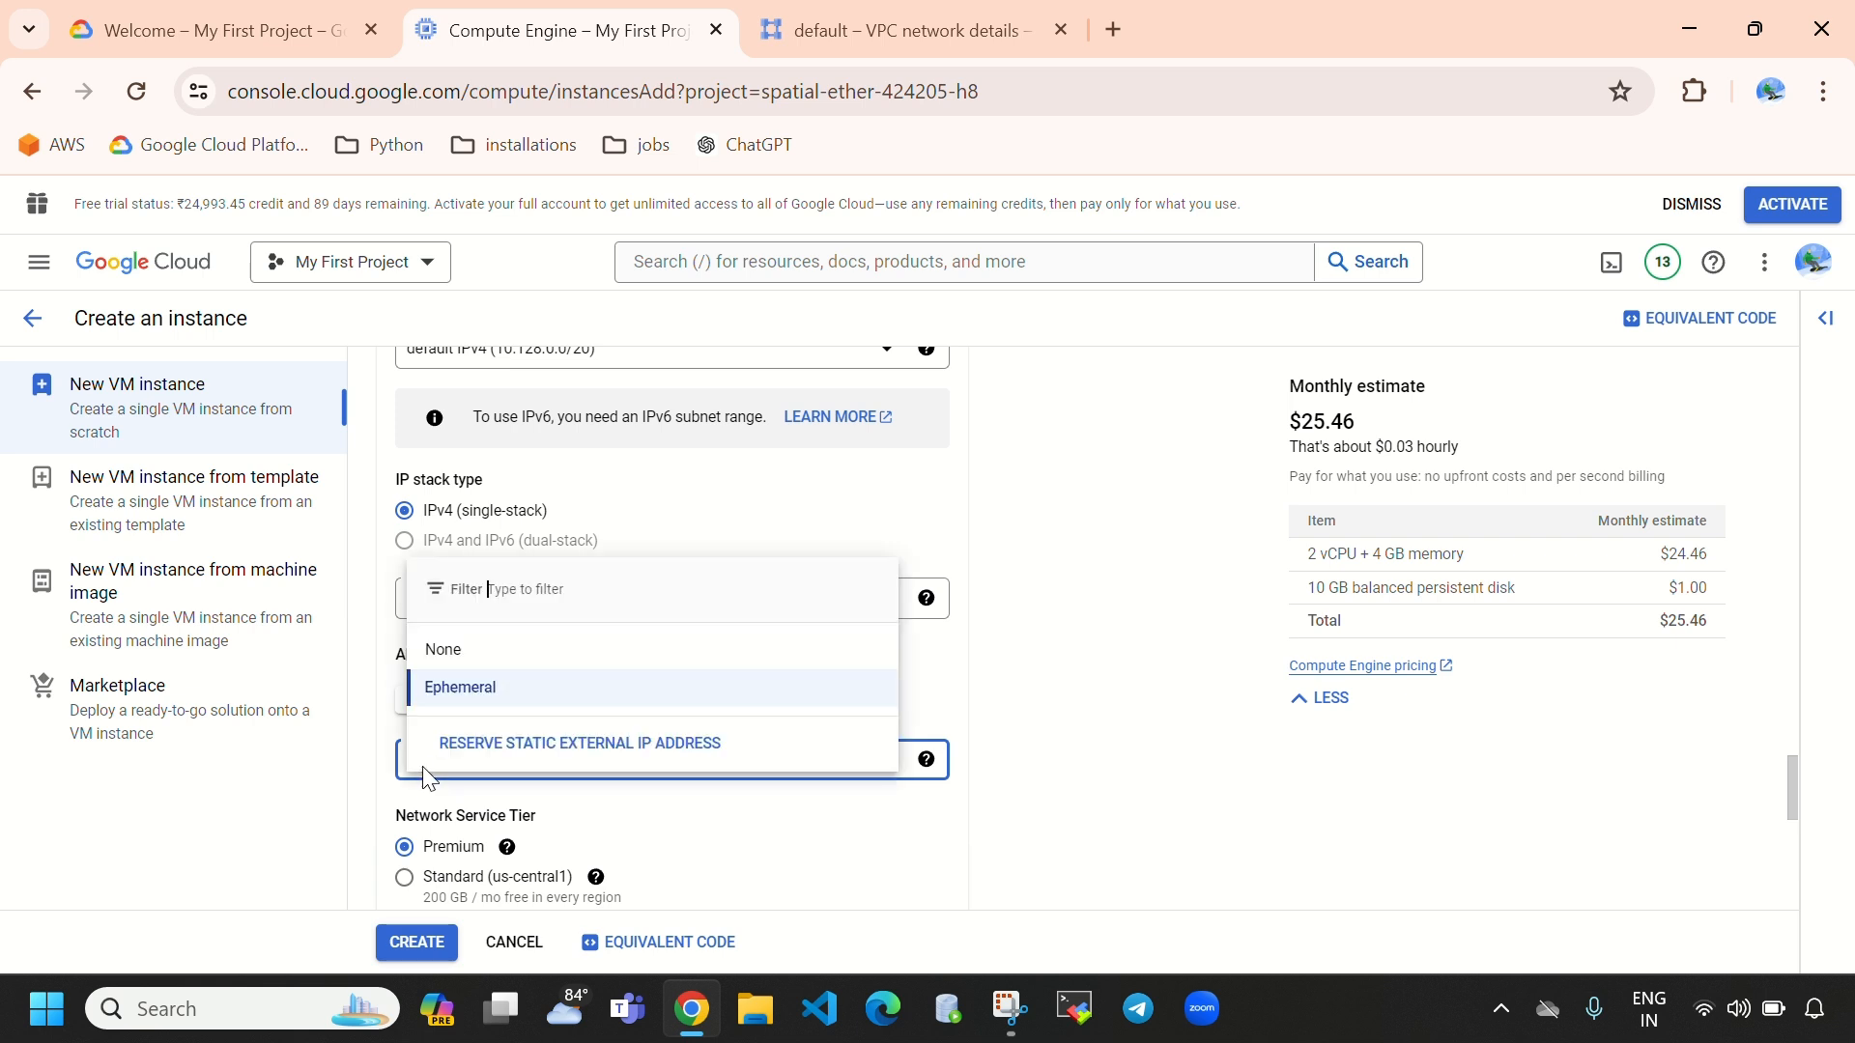
pyautogui.click(464, 651)
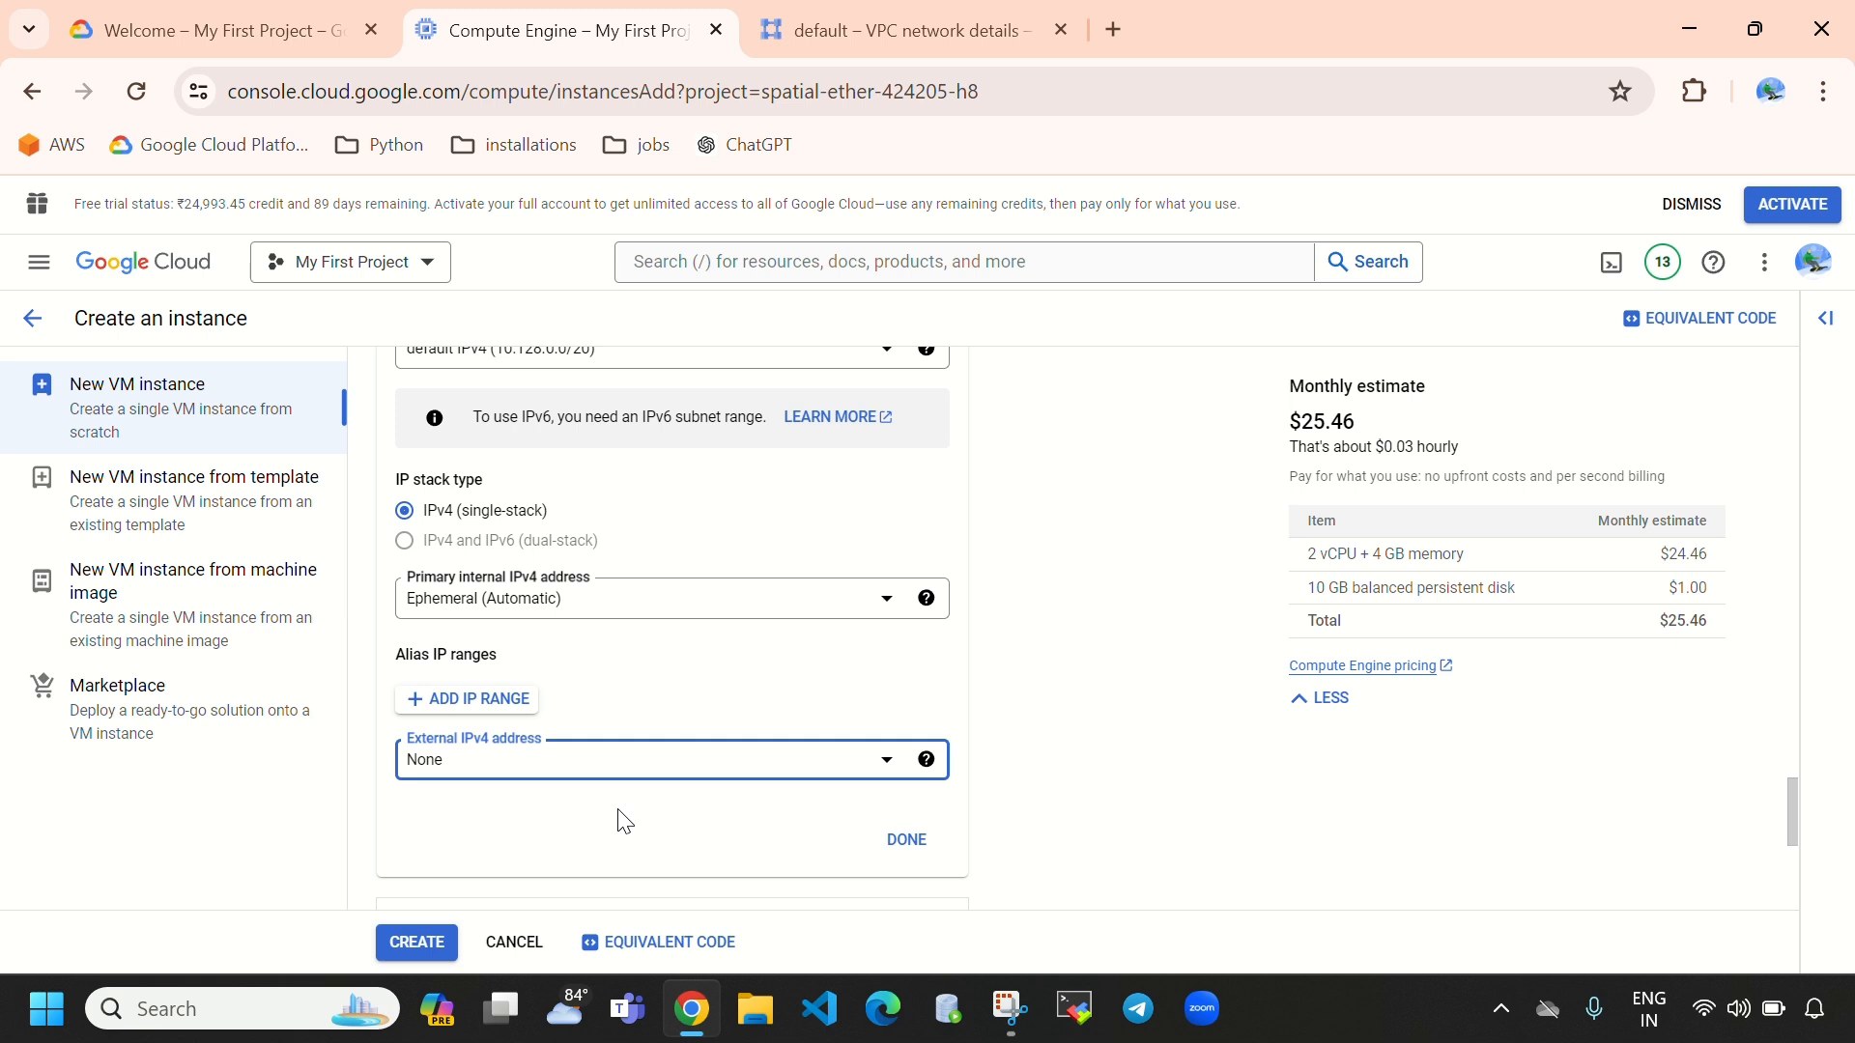
pyautogui.click(642, 768)
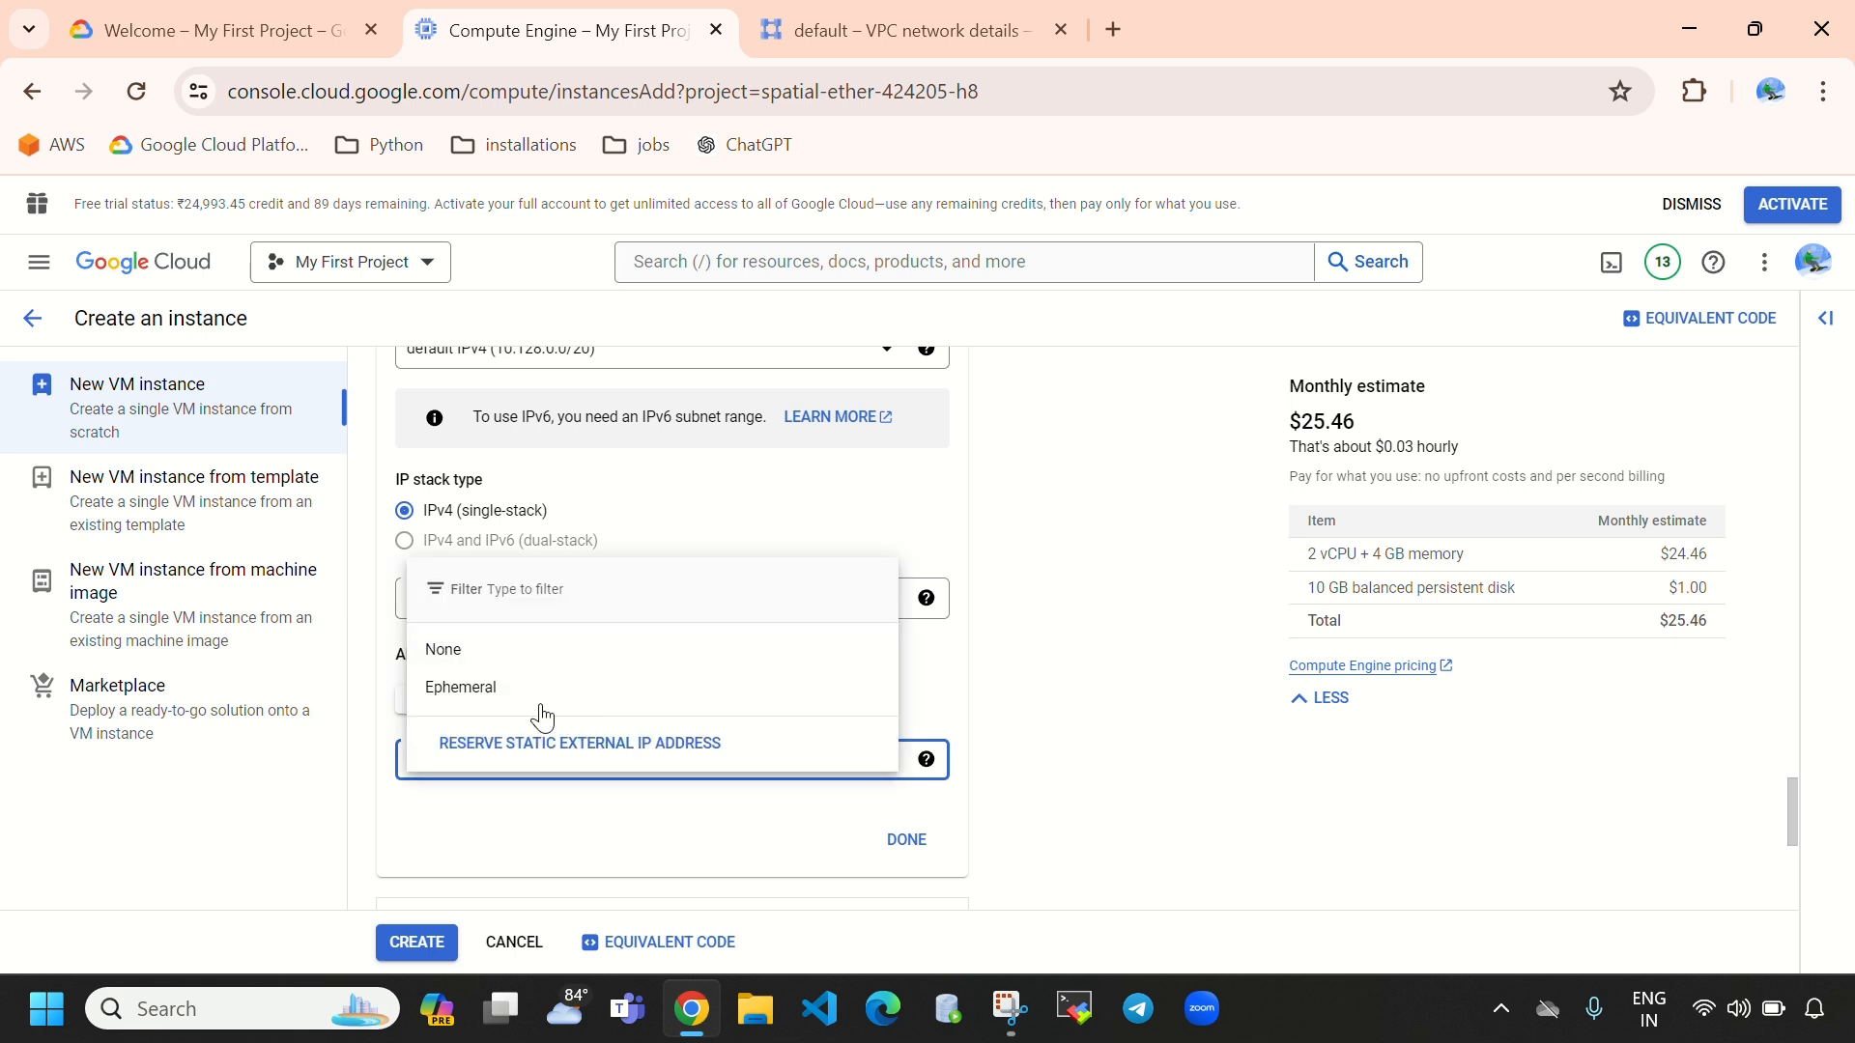
pyautogui.click(472, 690)
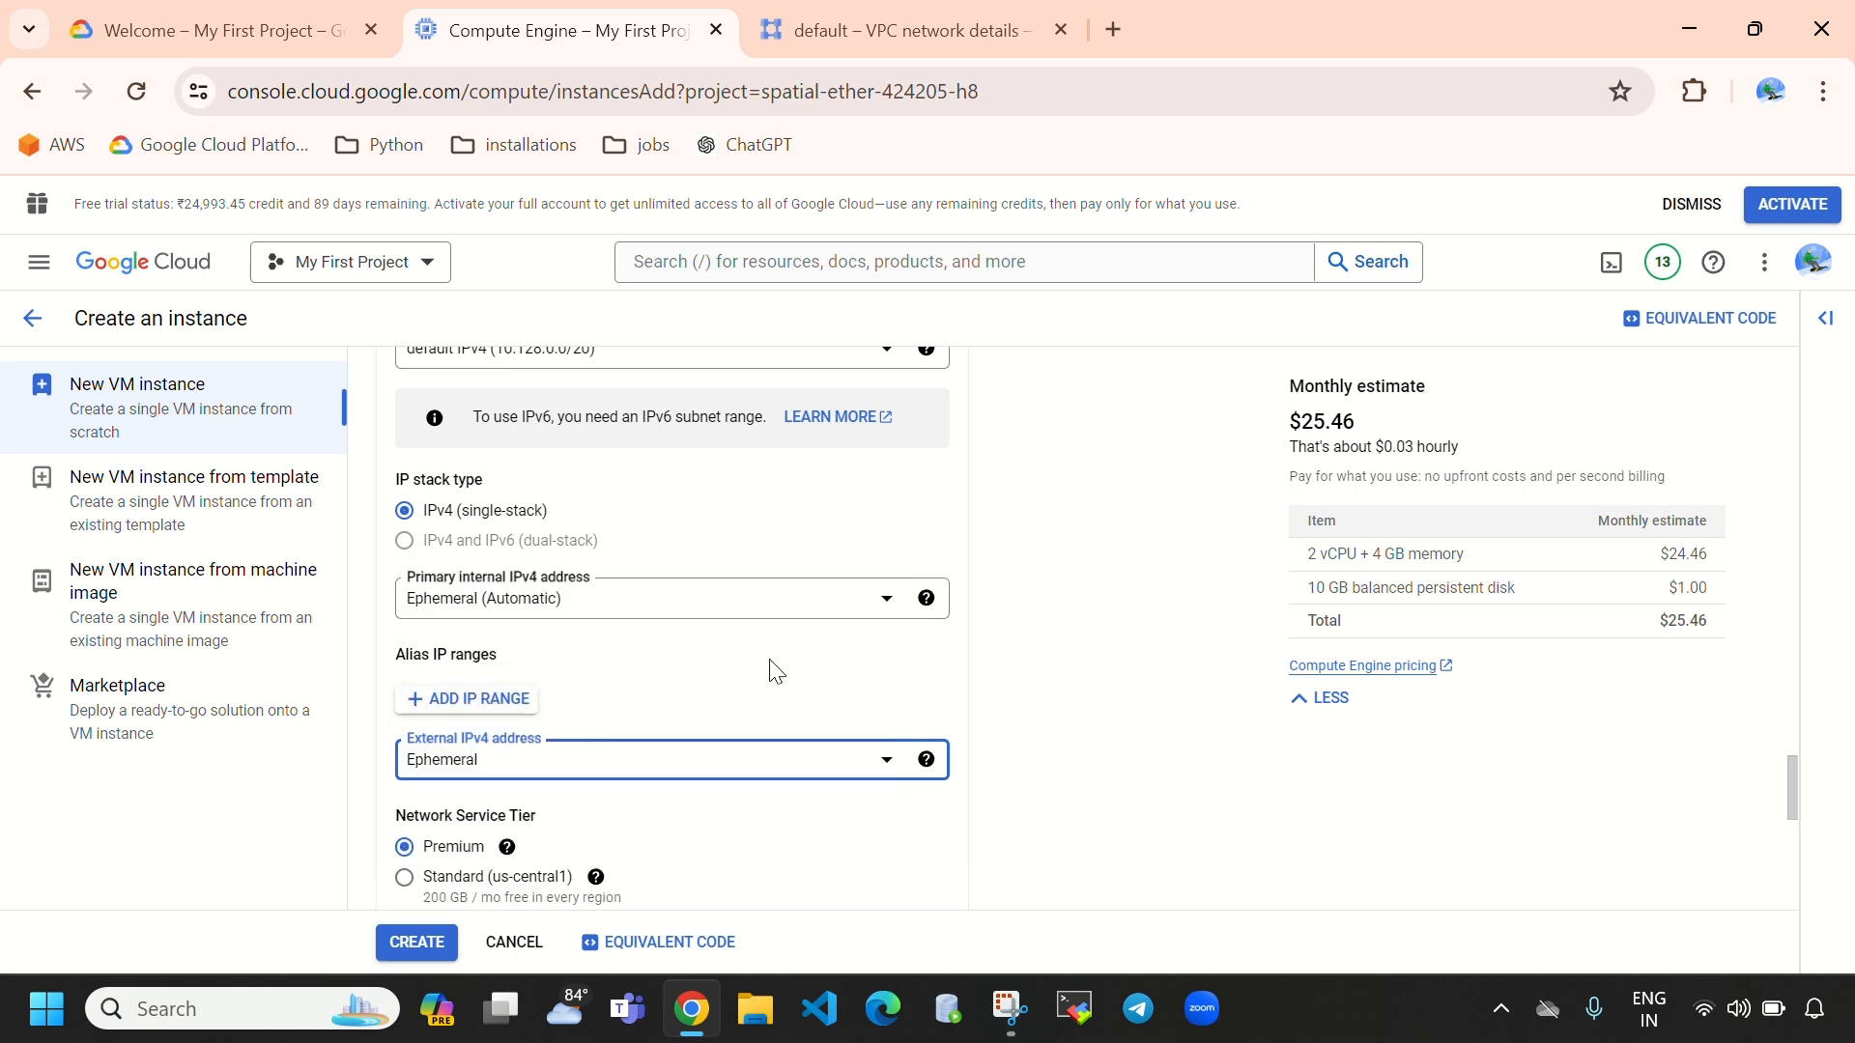
# - Review the additional disk options for attaching an existing disk and adding a new disk, closing both forms without saving
pyautogui.scroll(-3, 696, 811)
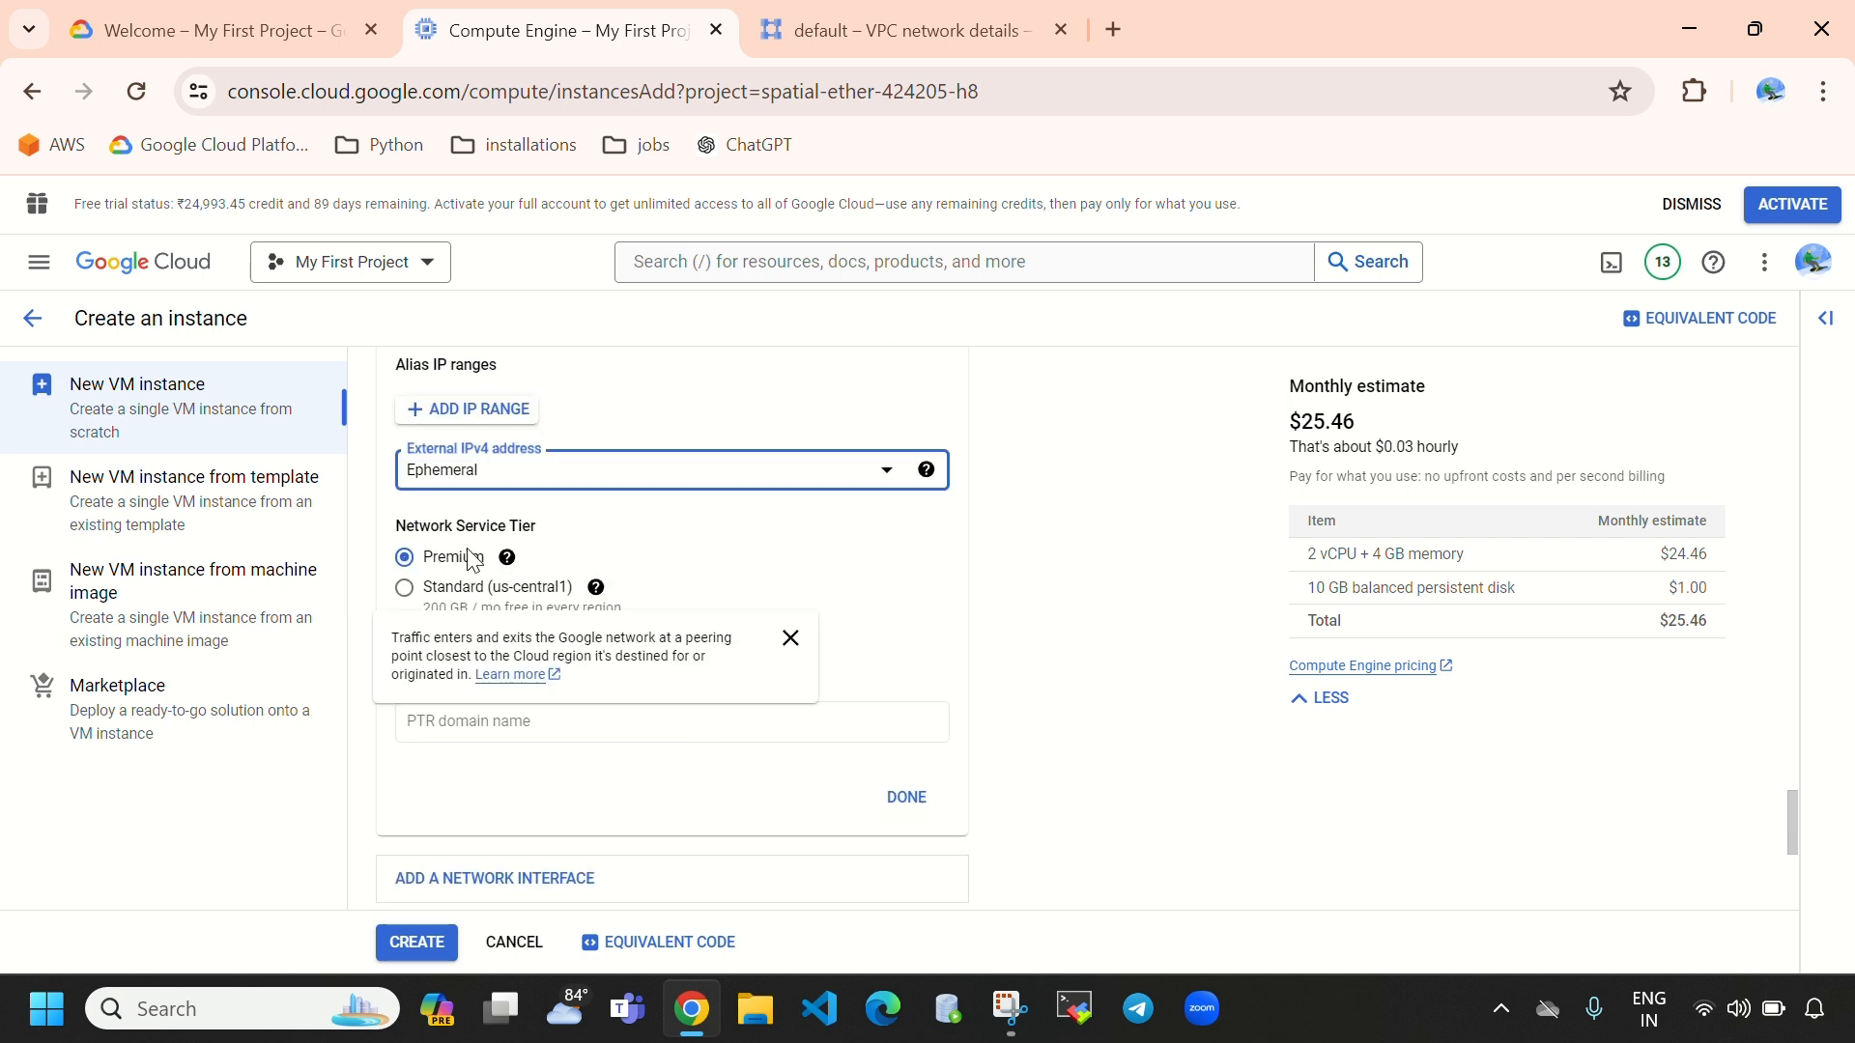
pyautogui.scroll(-4, 944, 774)
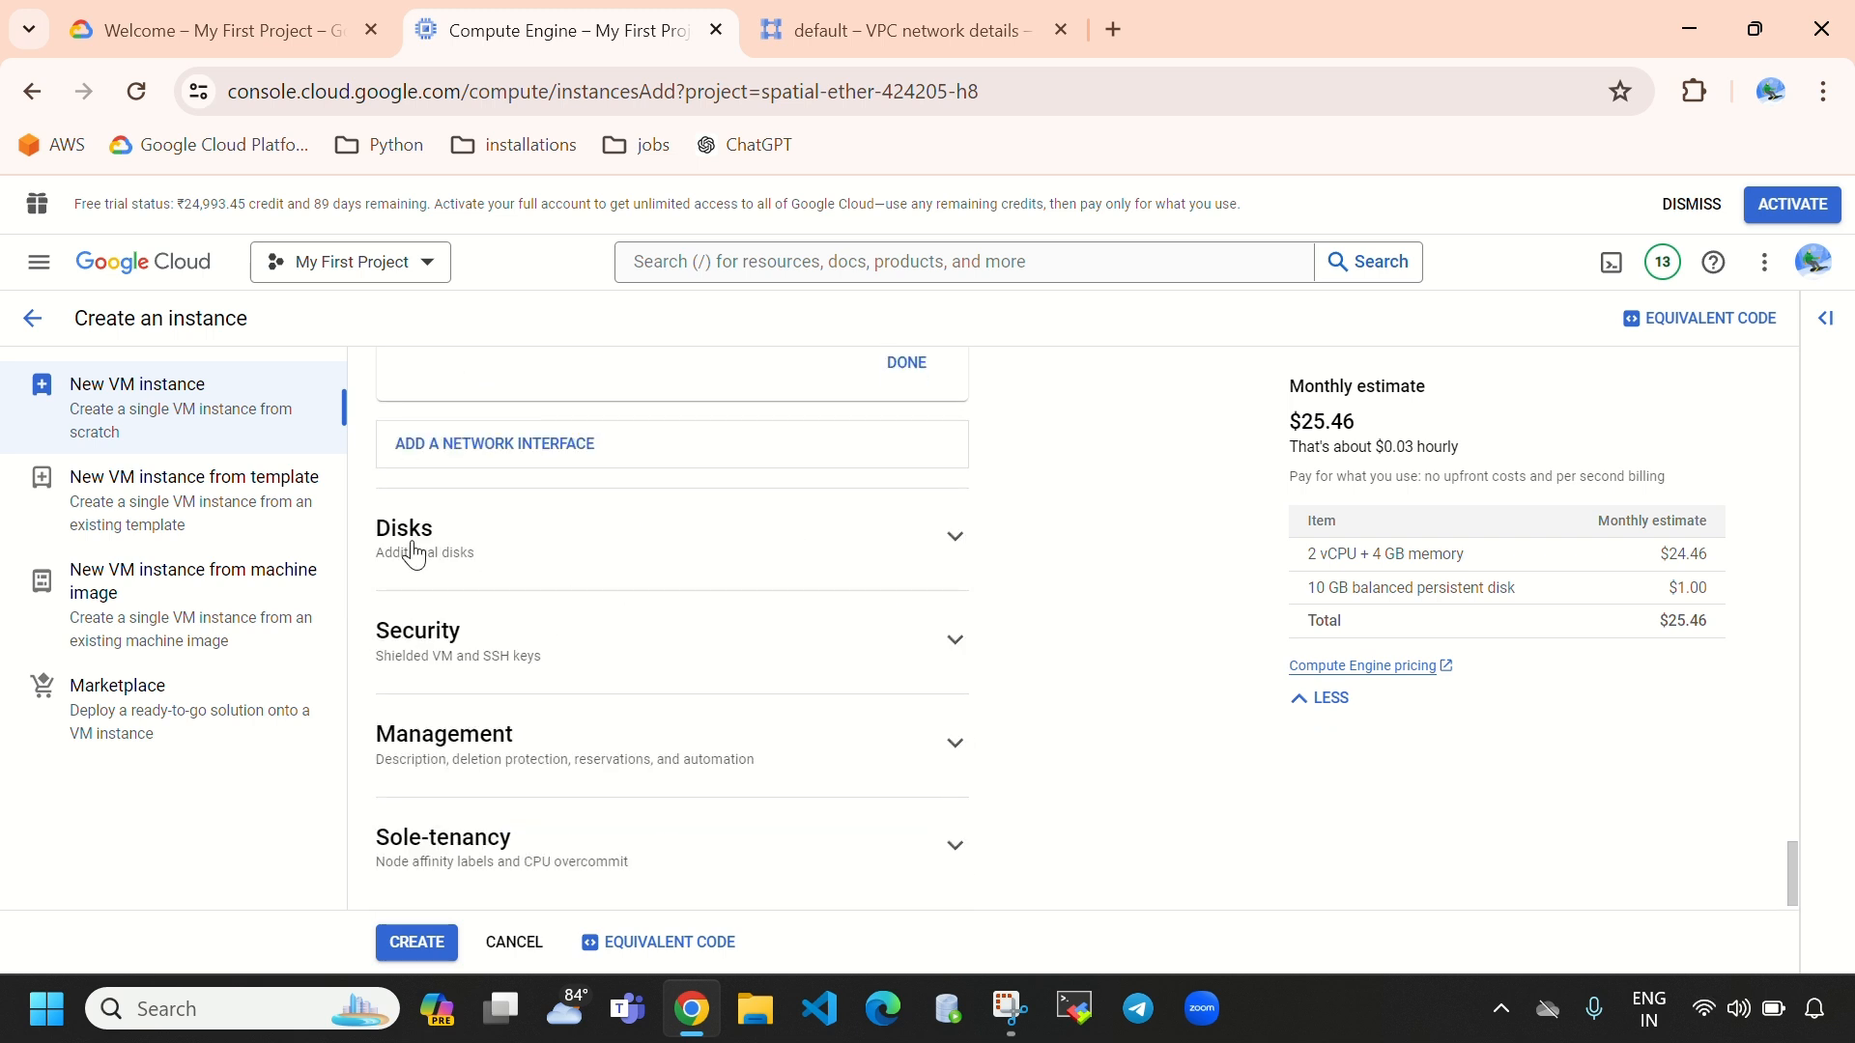
pyautogui.click(903, 541)
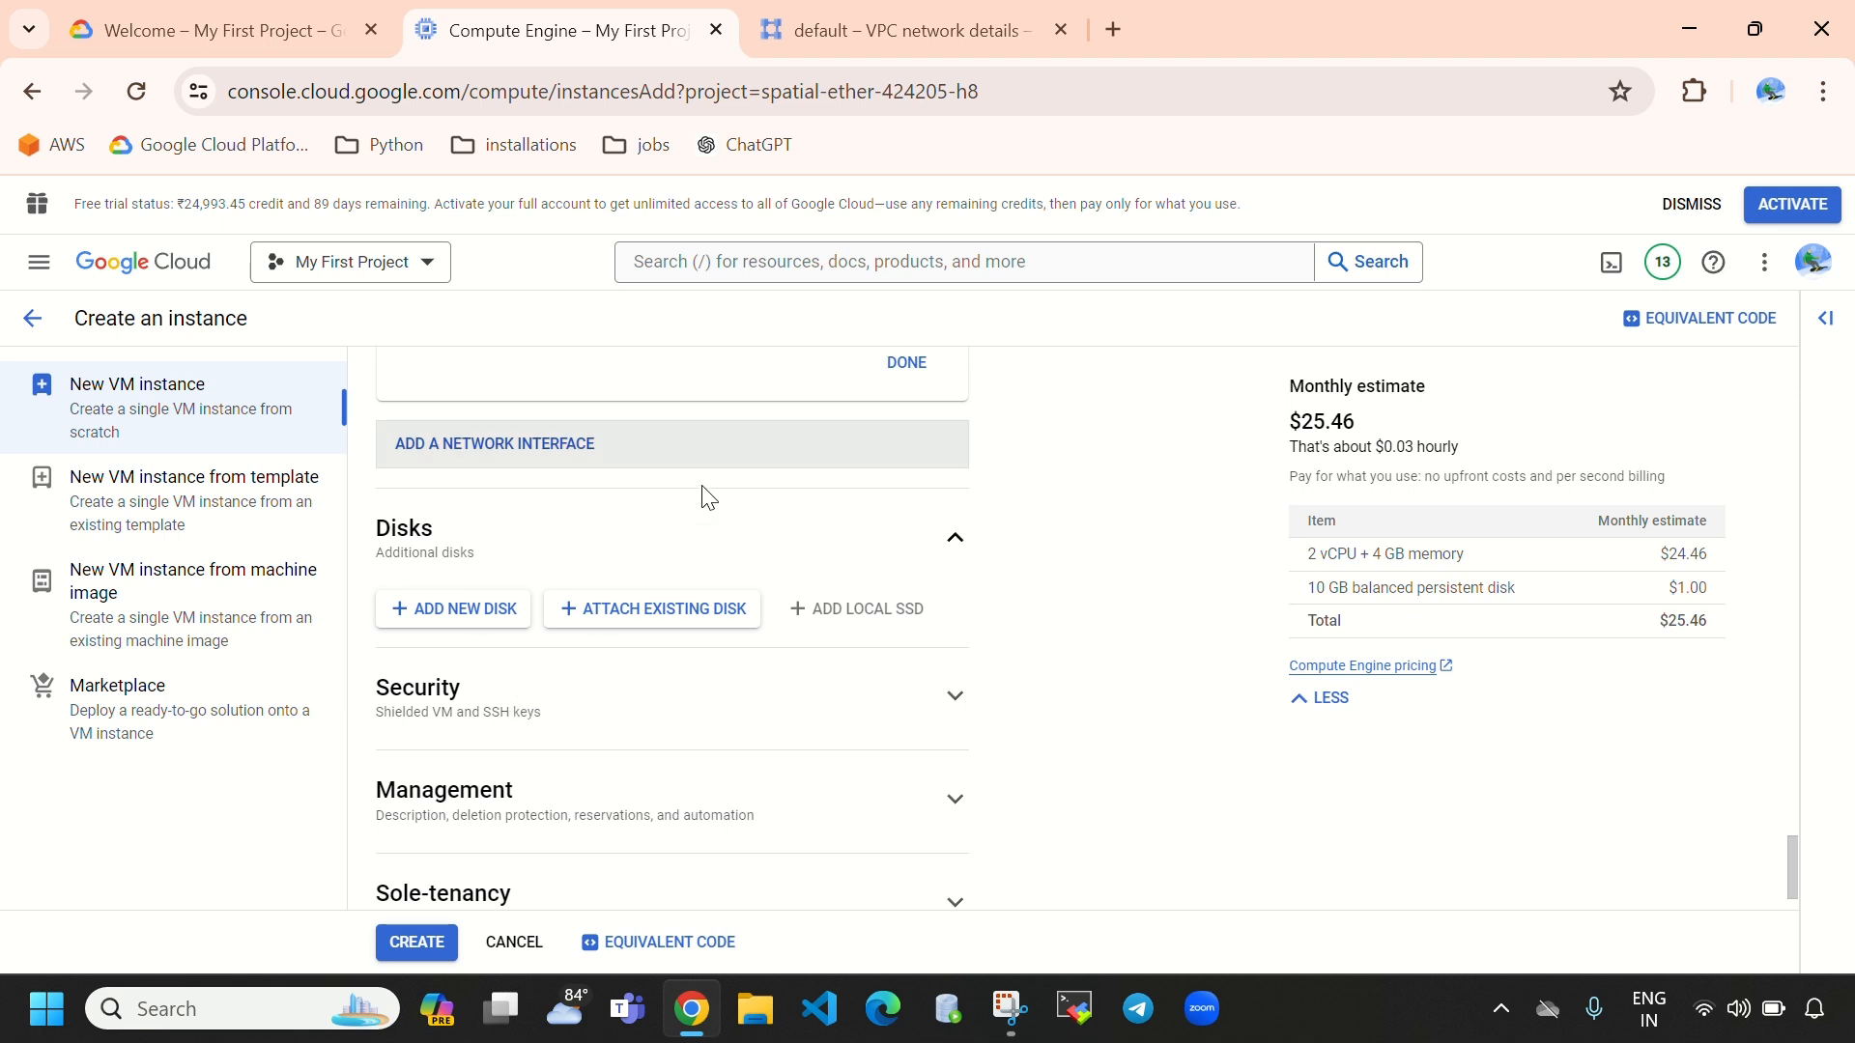
pyautogui.click(681, 623)
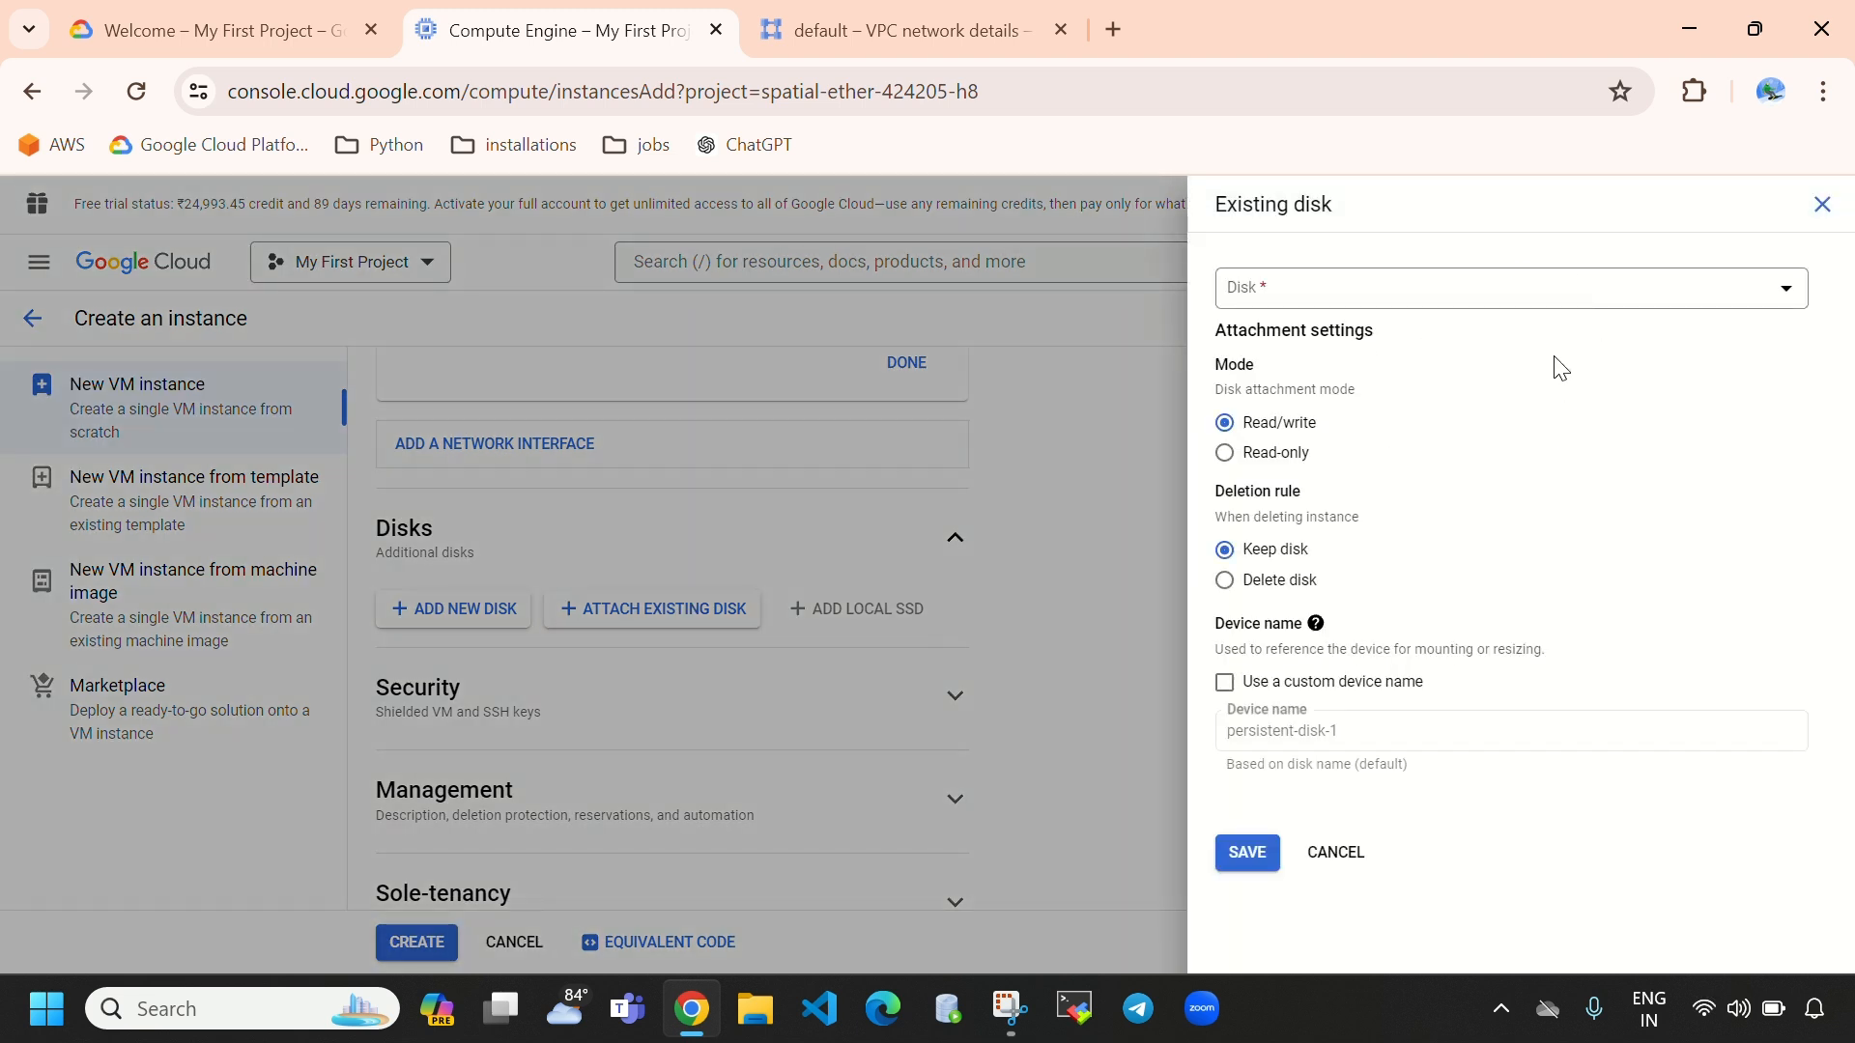
pyautogui.click(1822, 205)
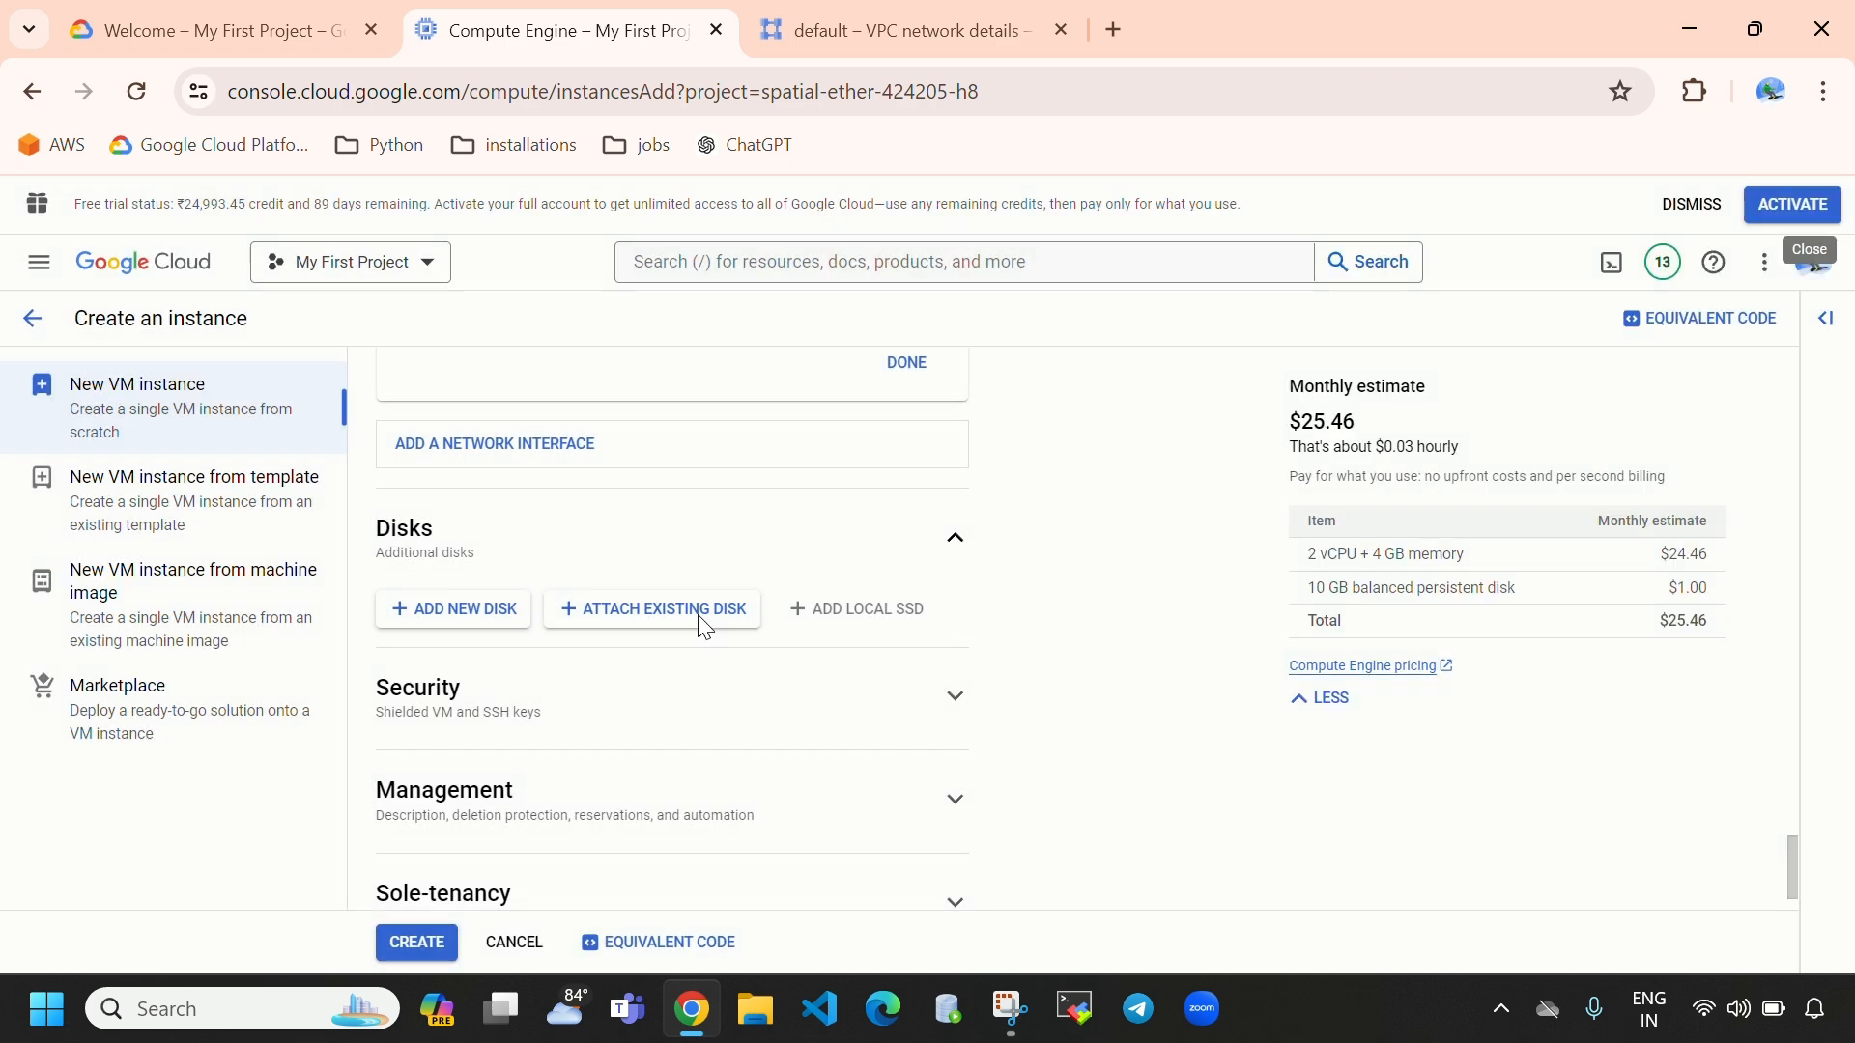
pyautogui.click(443, 618)
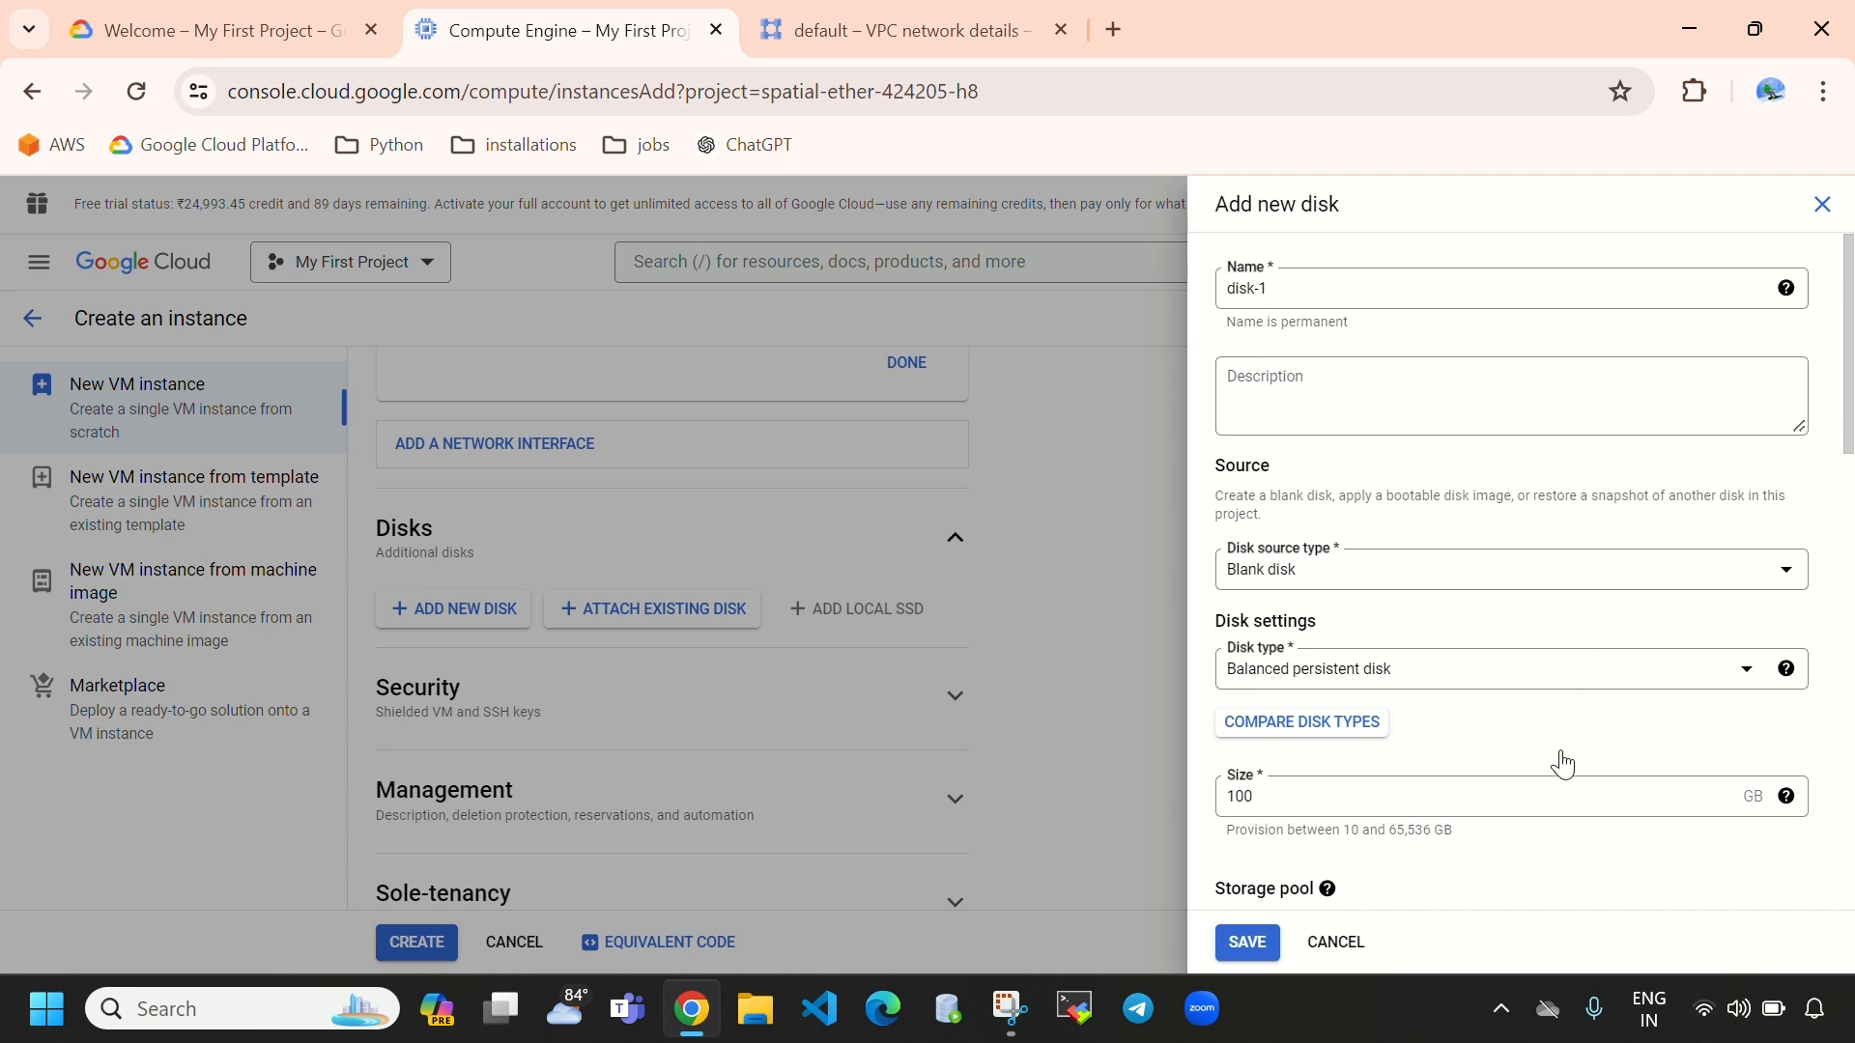
pyautogui.scroll(-8, 1381, 784)
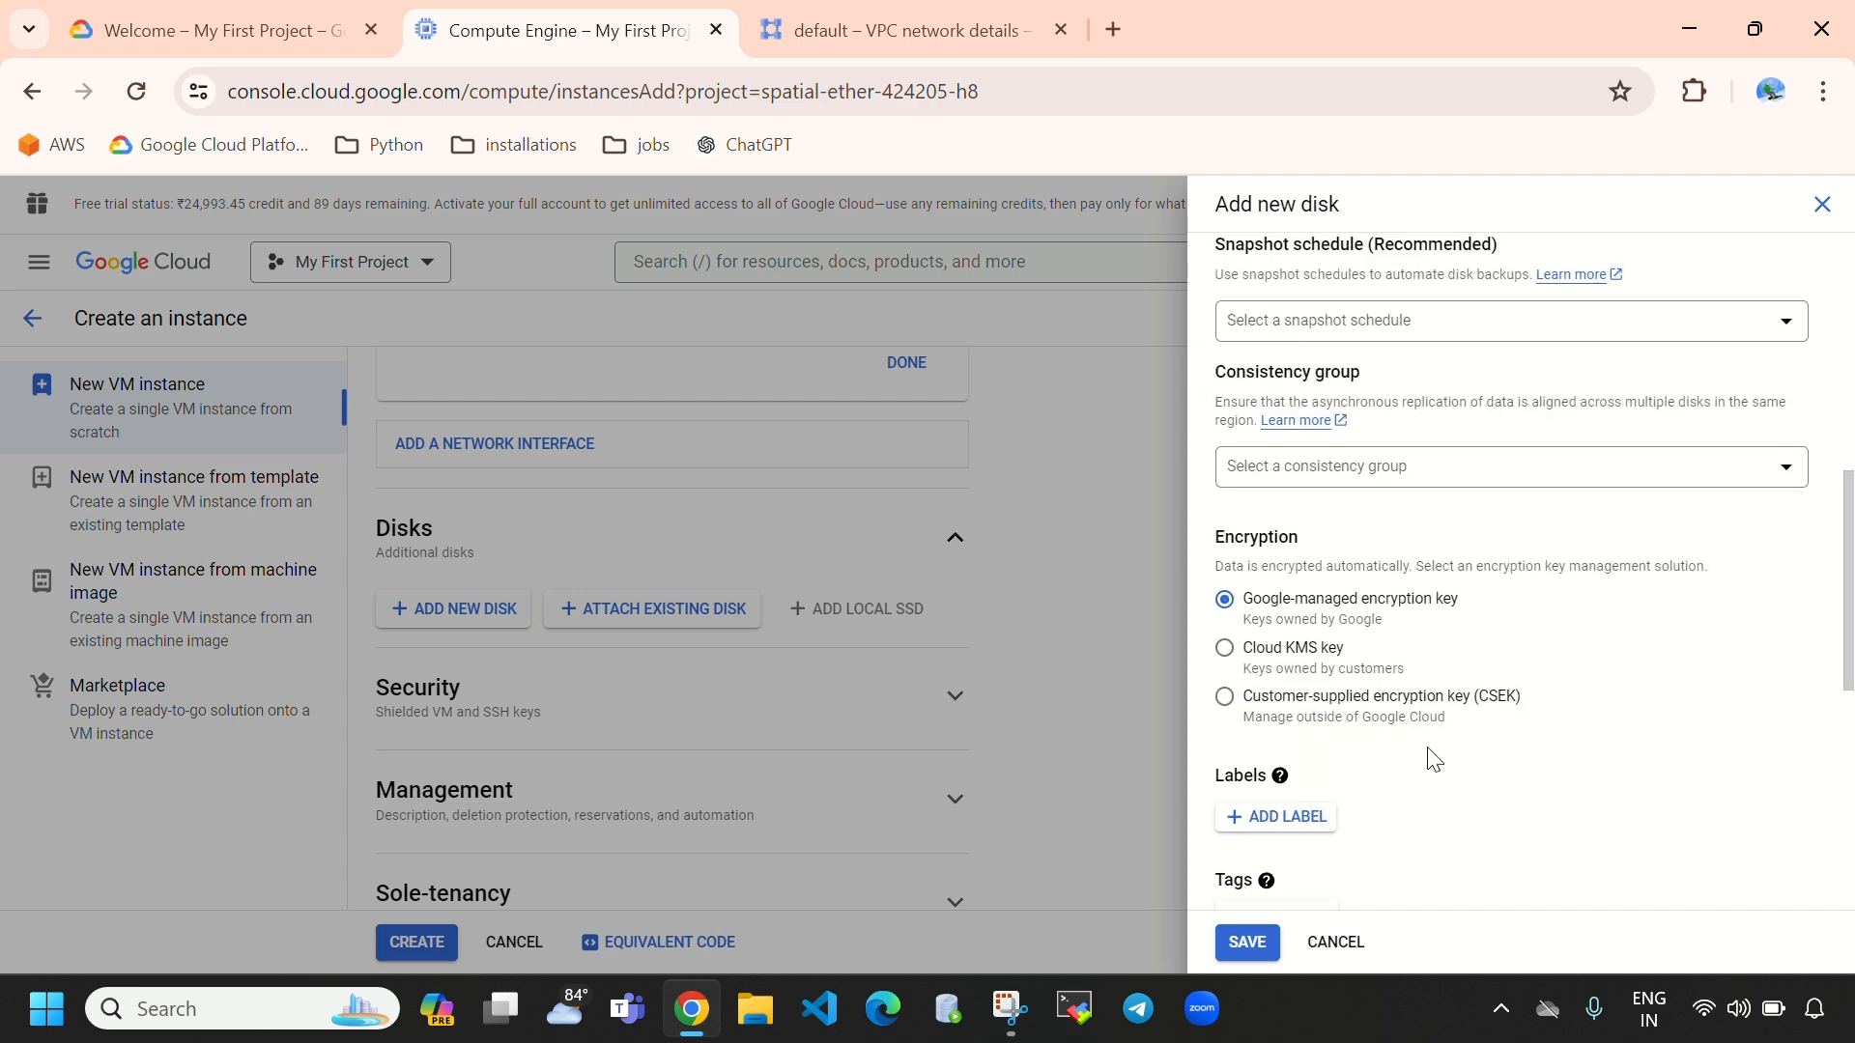
pyautogui.scroll(5, 1429, 757)
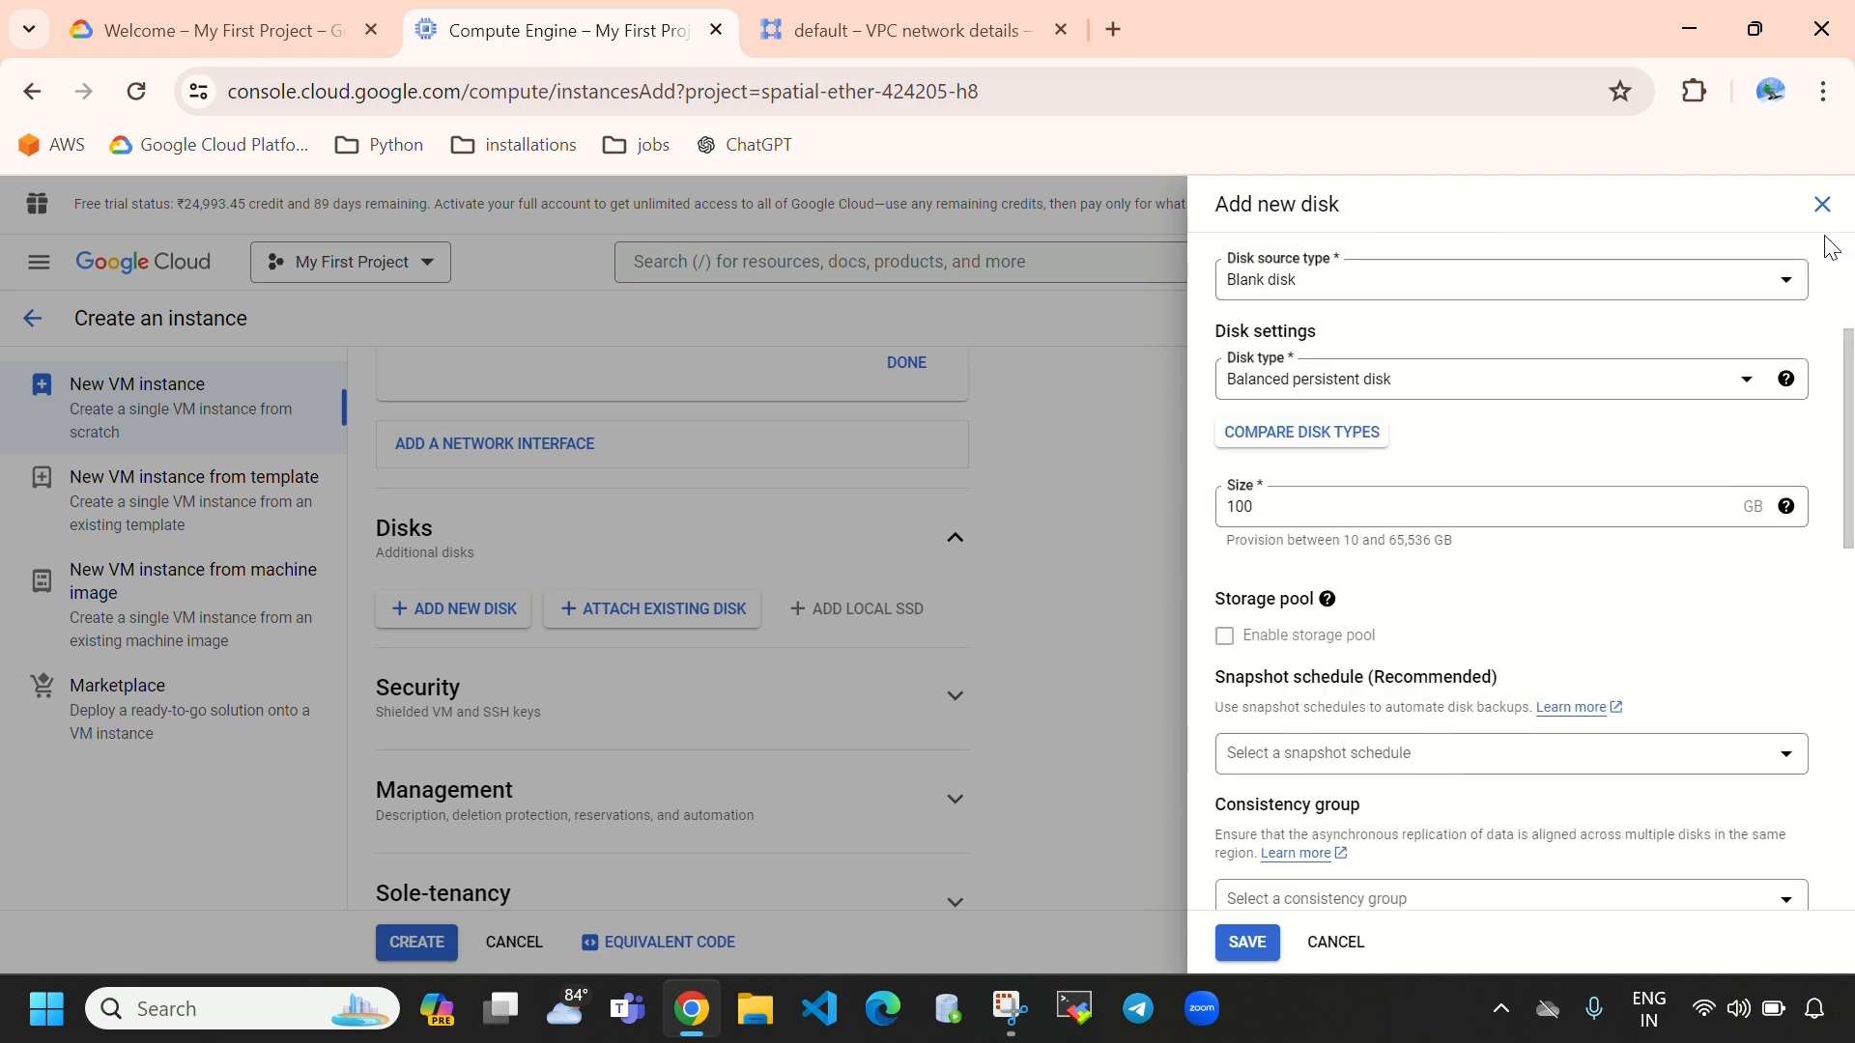
pyautogui.click(1819, 206)
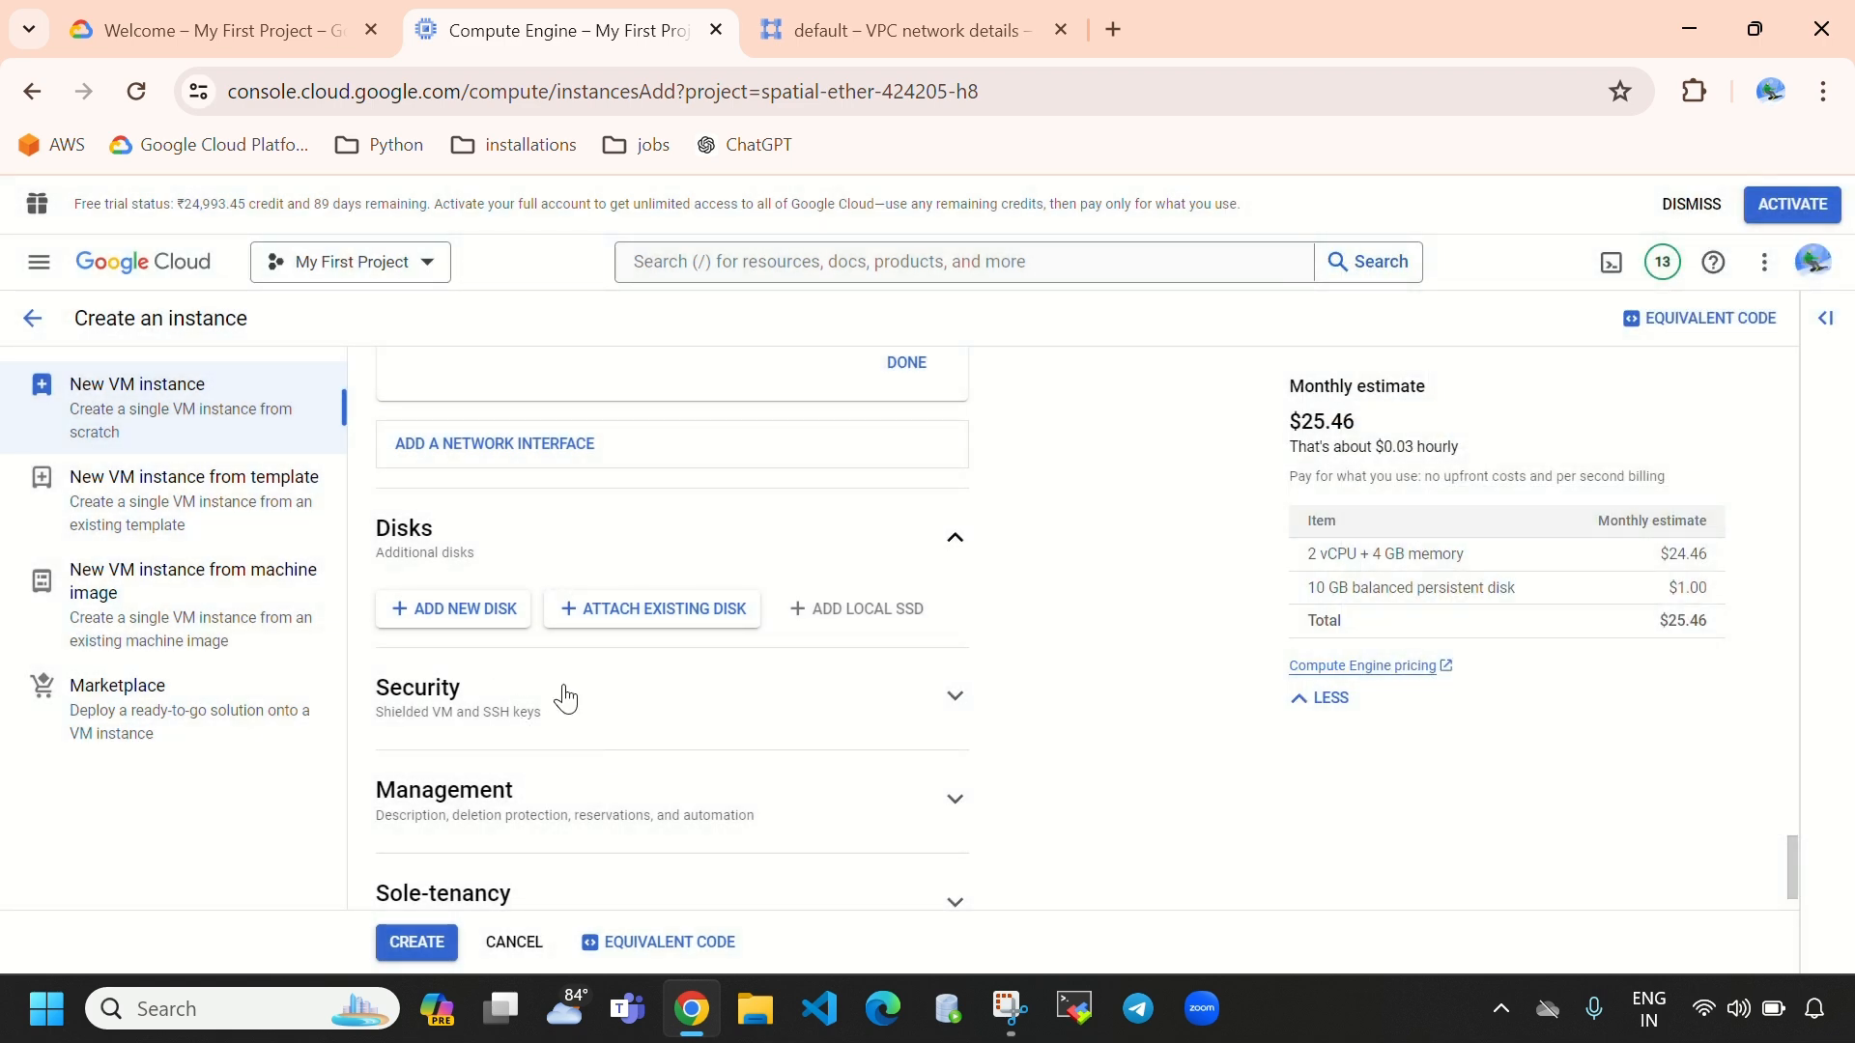
# - Create the VM instance with the configured settings and refresh the VM instances list
pyautogui.scroll(-1, 637, 688)
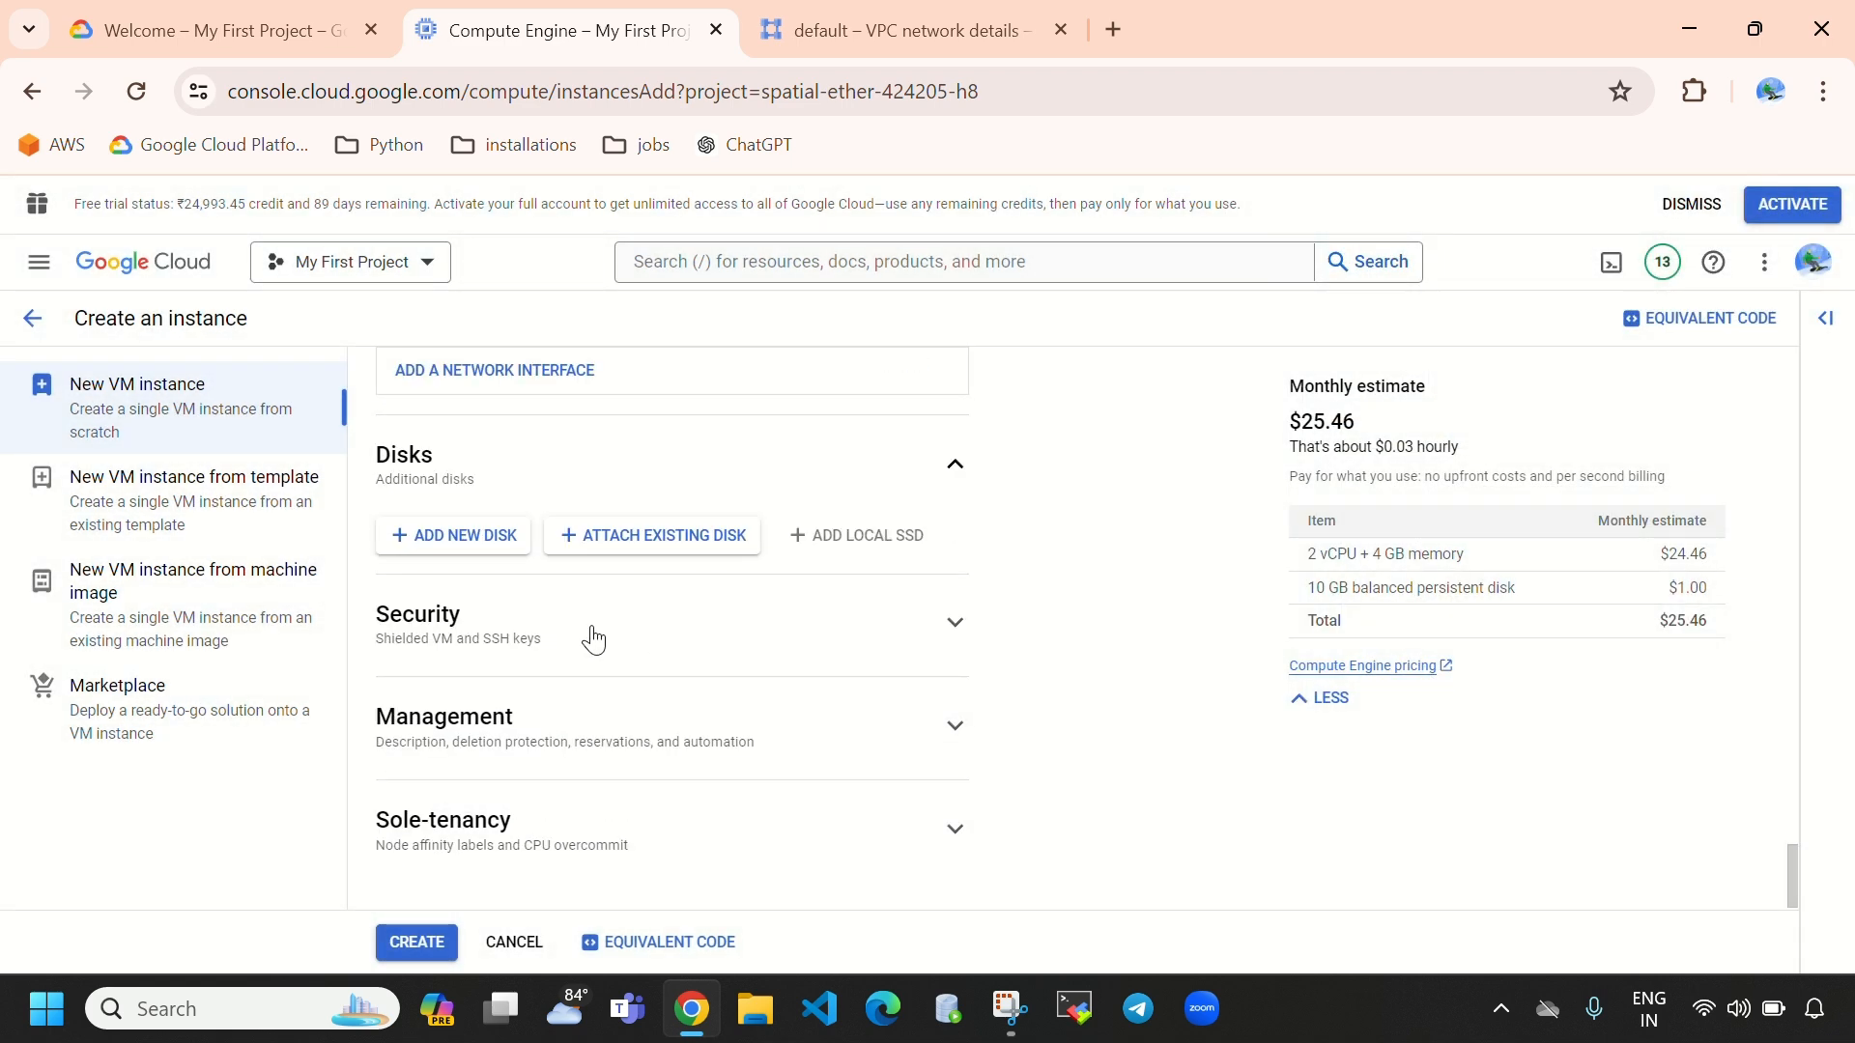
pyautogui.click(426, 961)
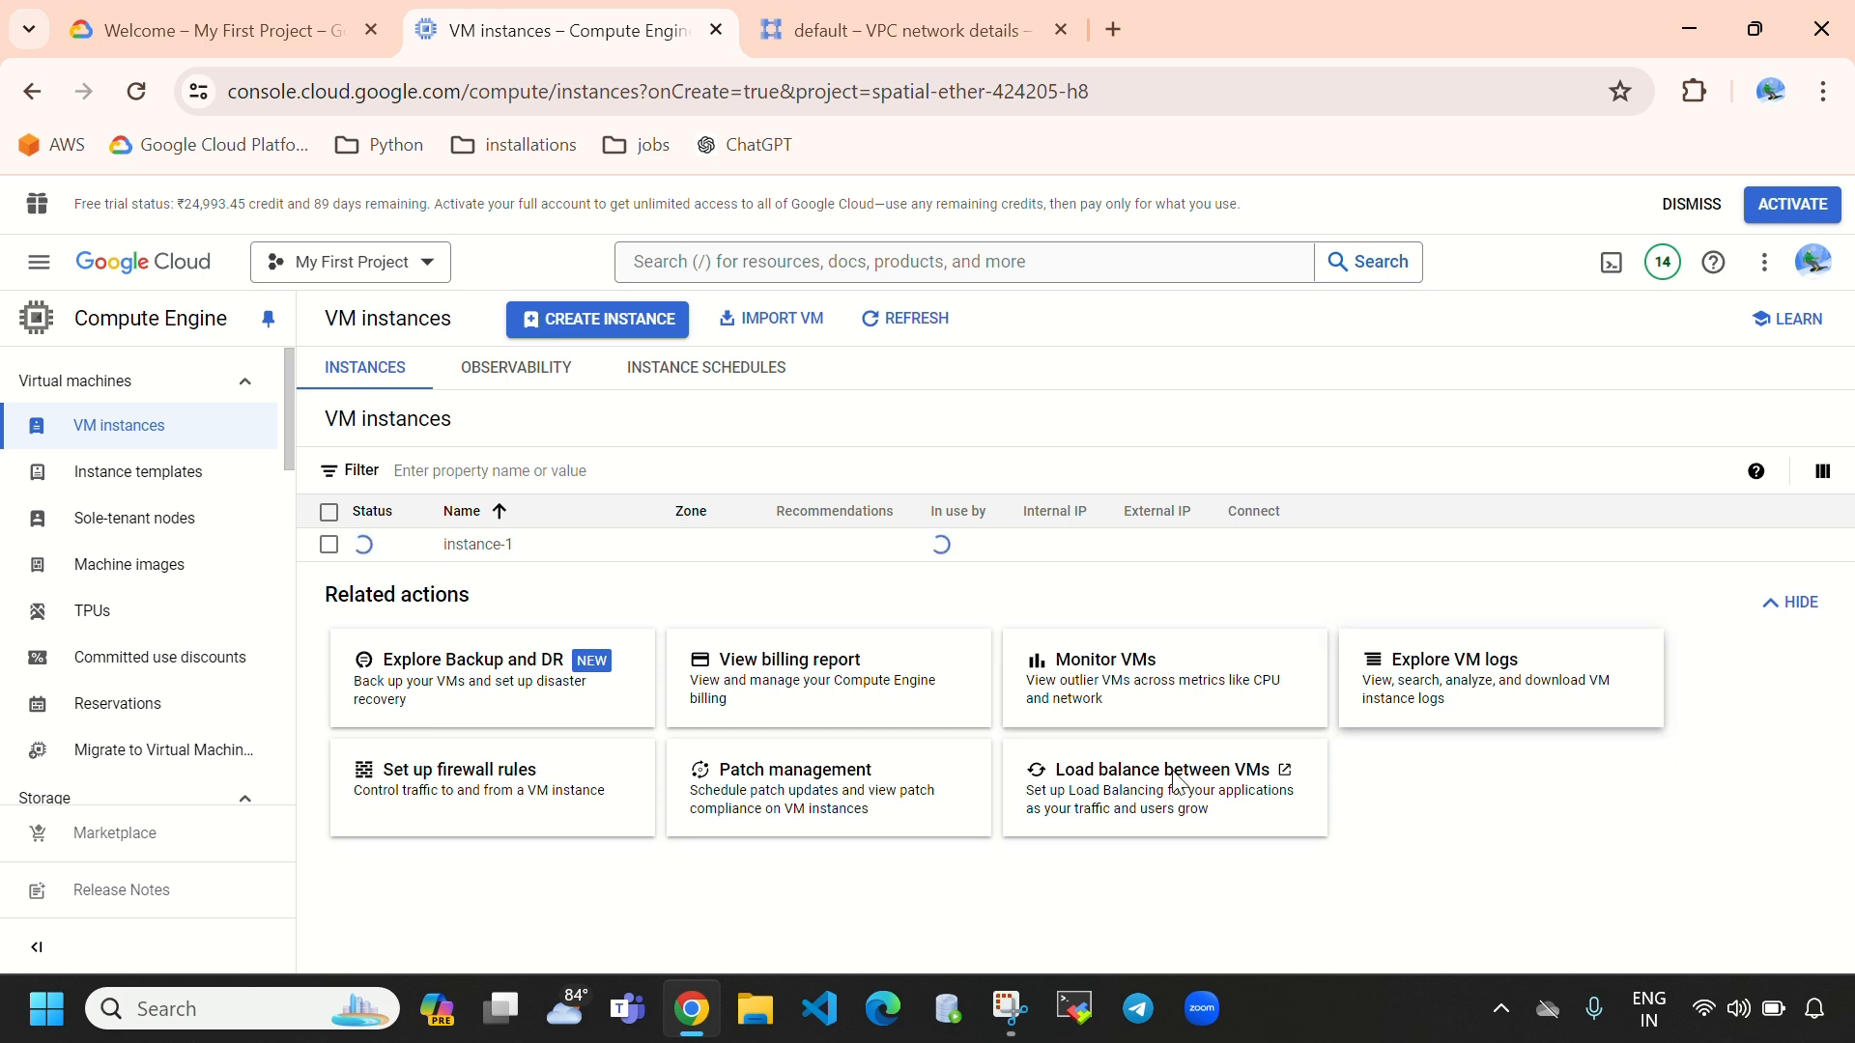
pyautogui.click(911, 320)
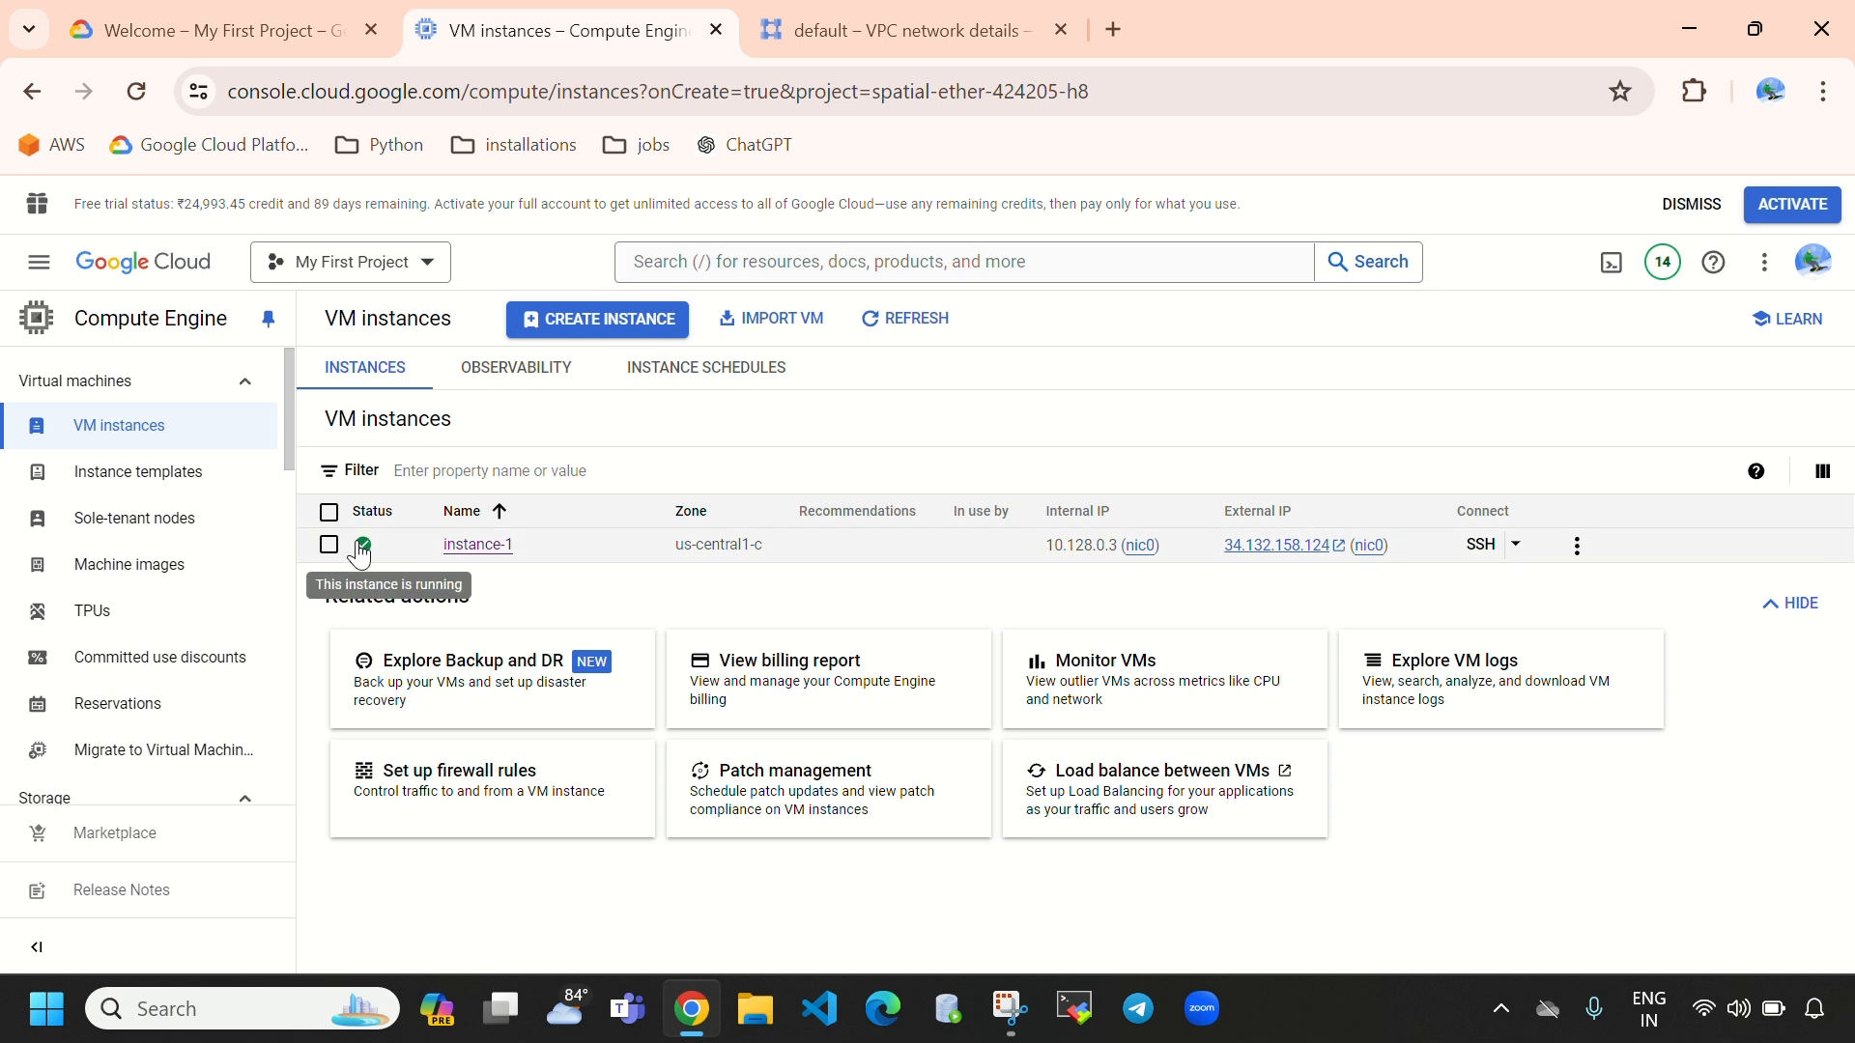
# - Open the details of instance-1 and examine its basic information, including name, status, creation time and zone
pyautogui.click(478, 545)
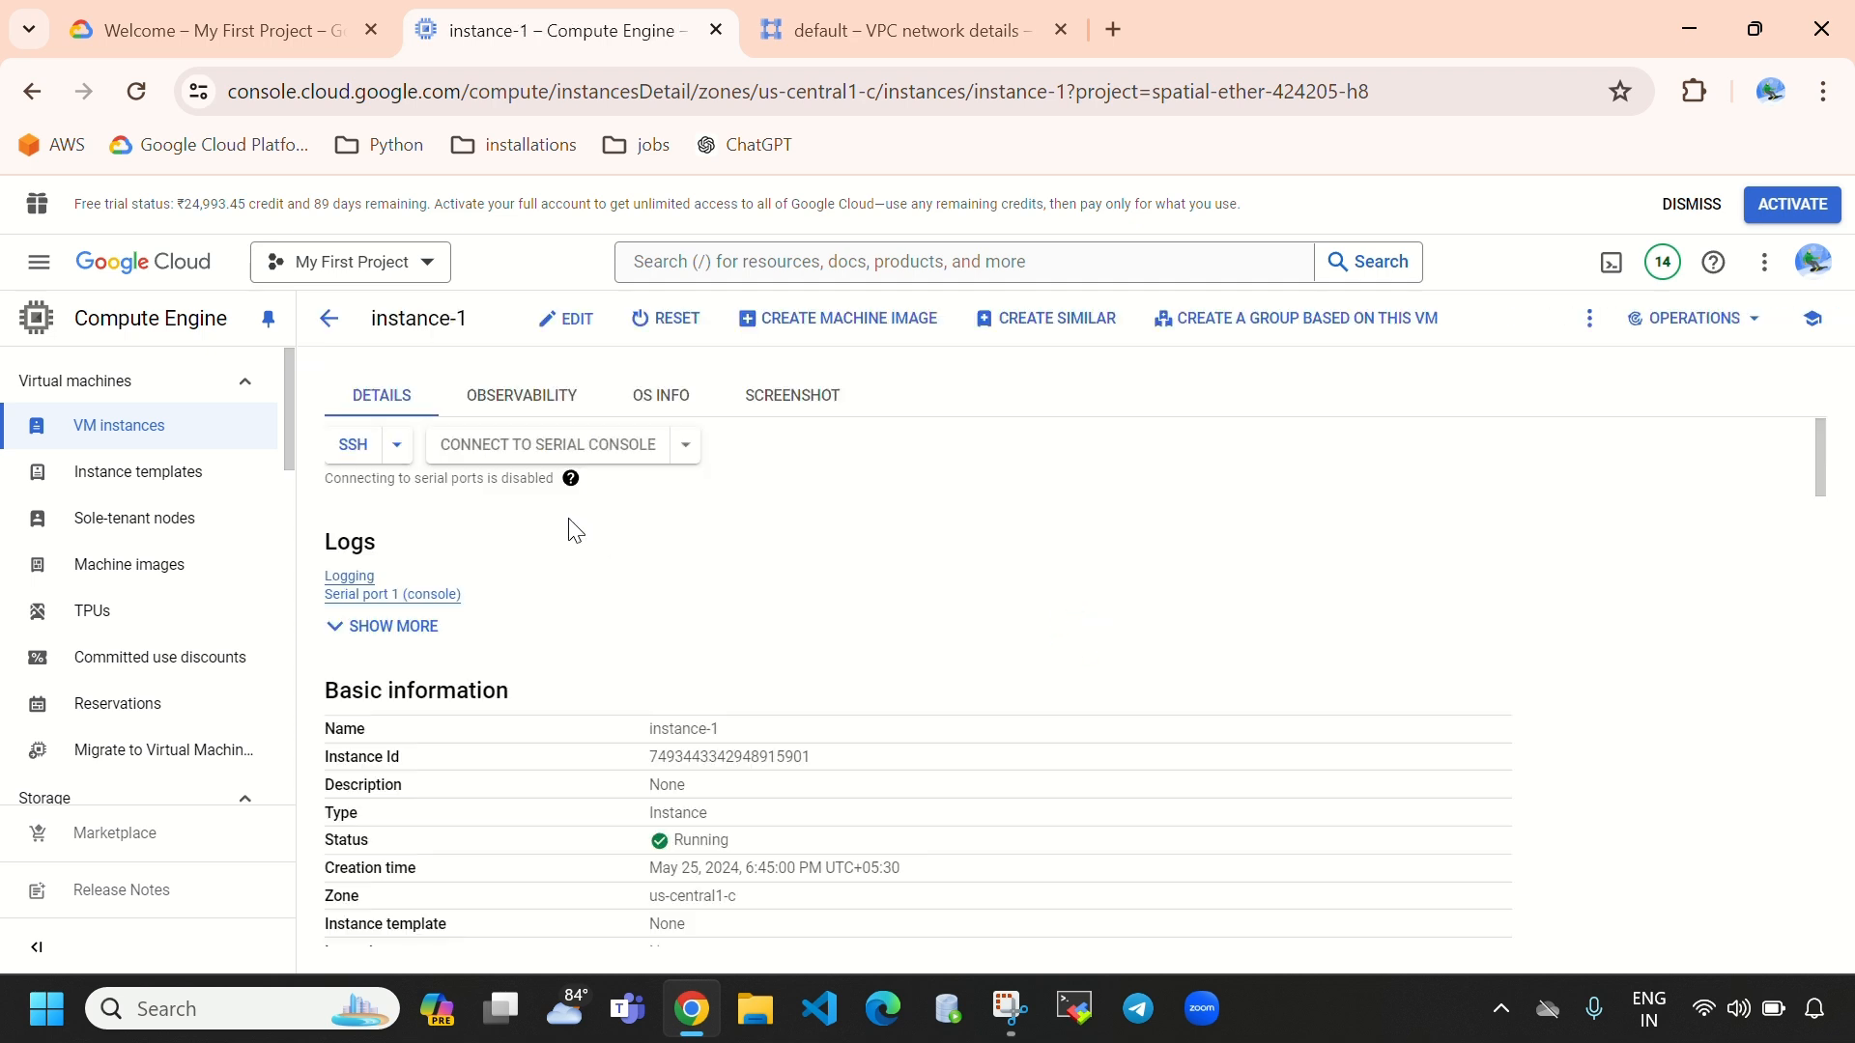
pyautogui.scroll(-3, 740, 698)
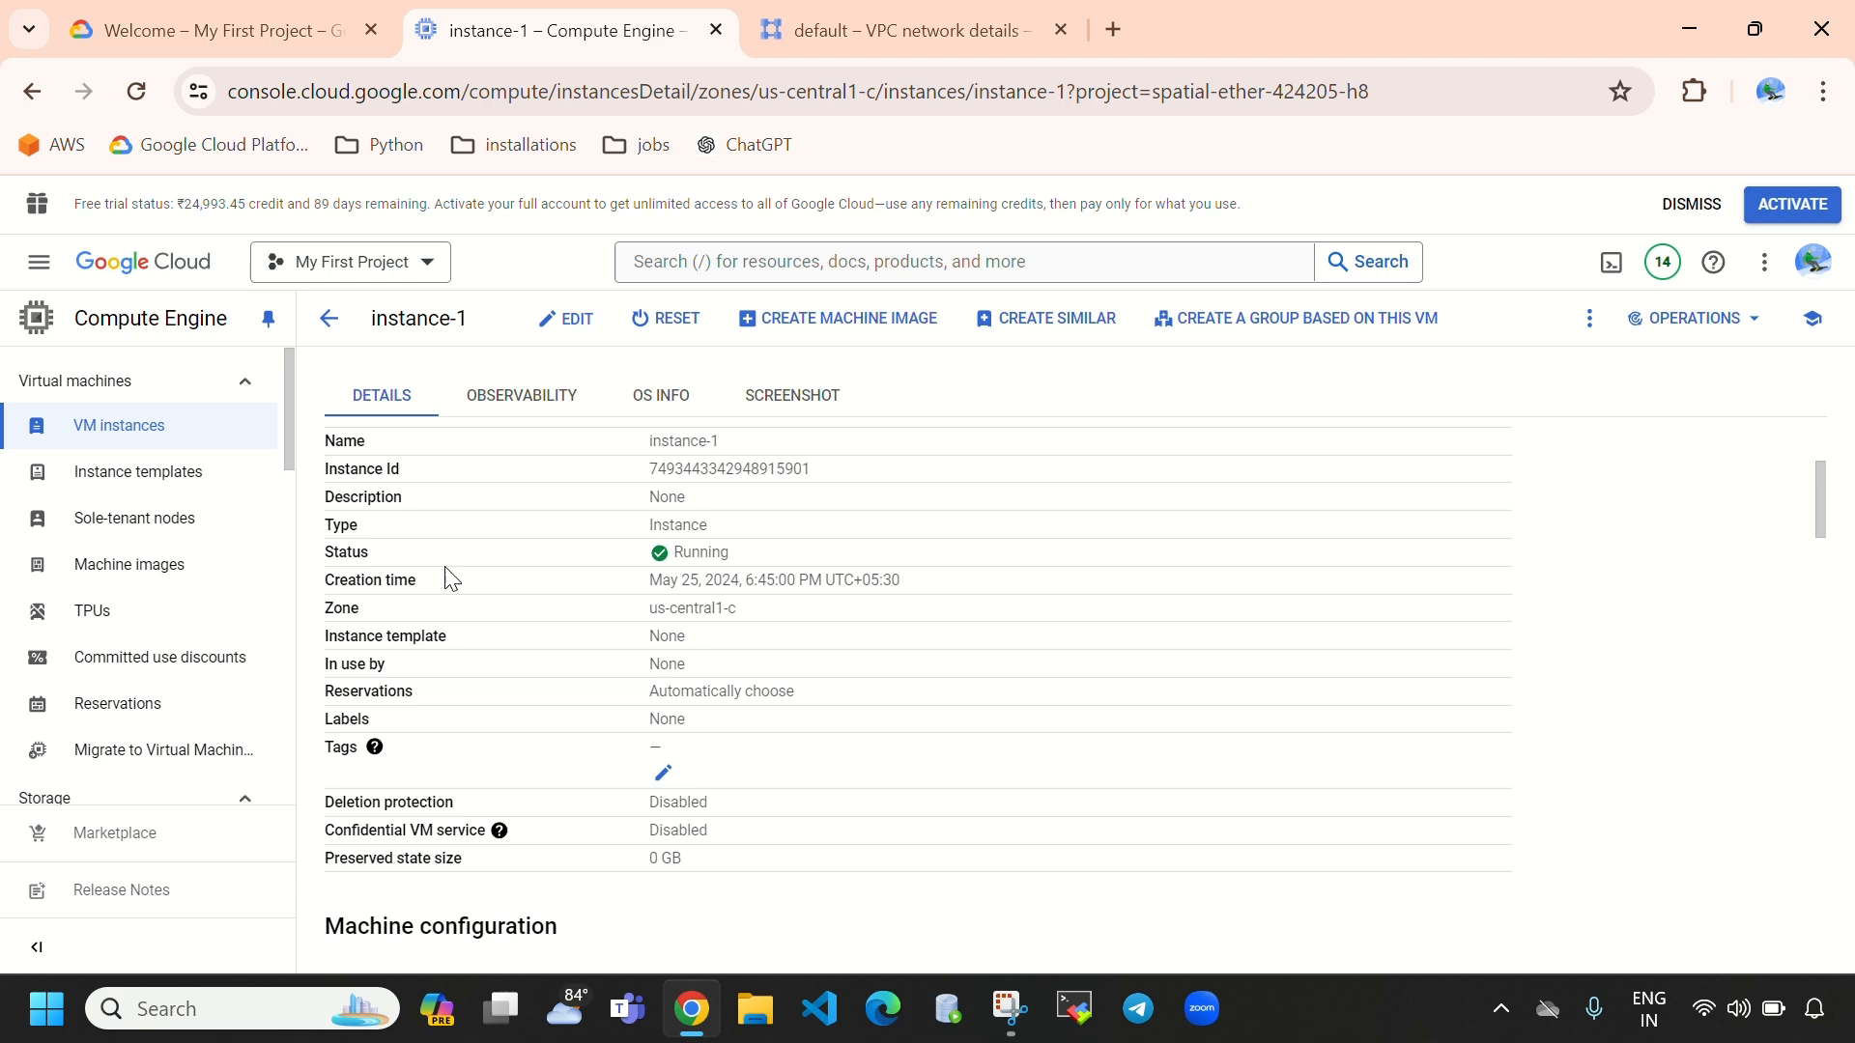
pyautogui.scroll(2, 752, 601)
pyautogui.tripleClick(766, 584)
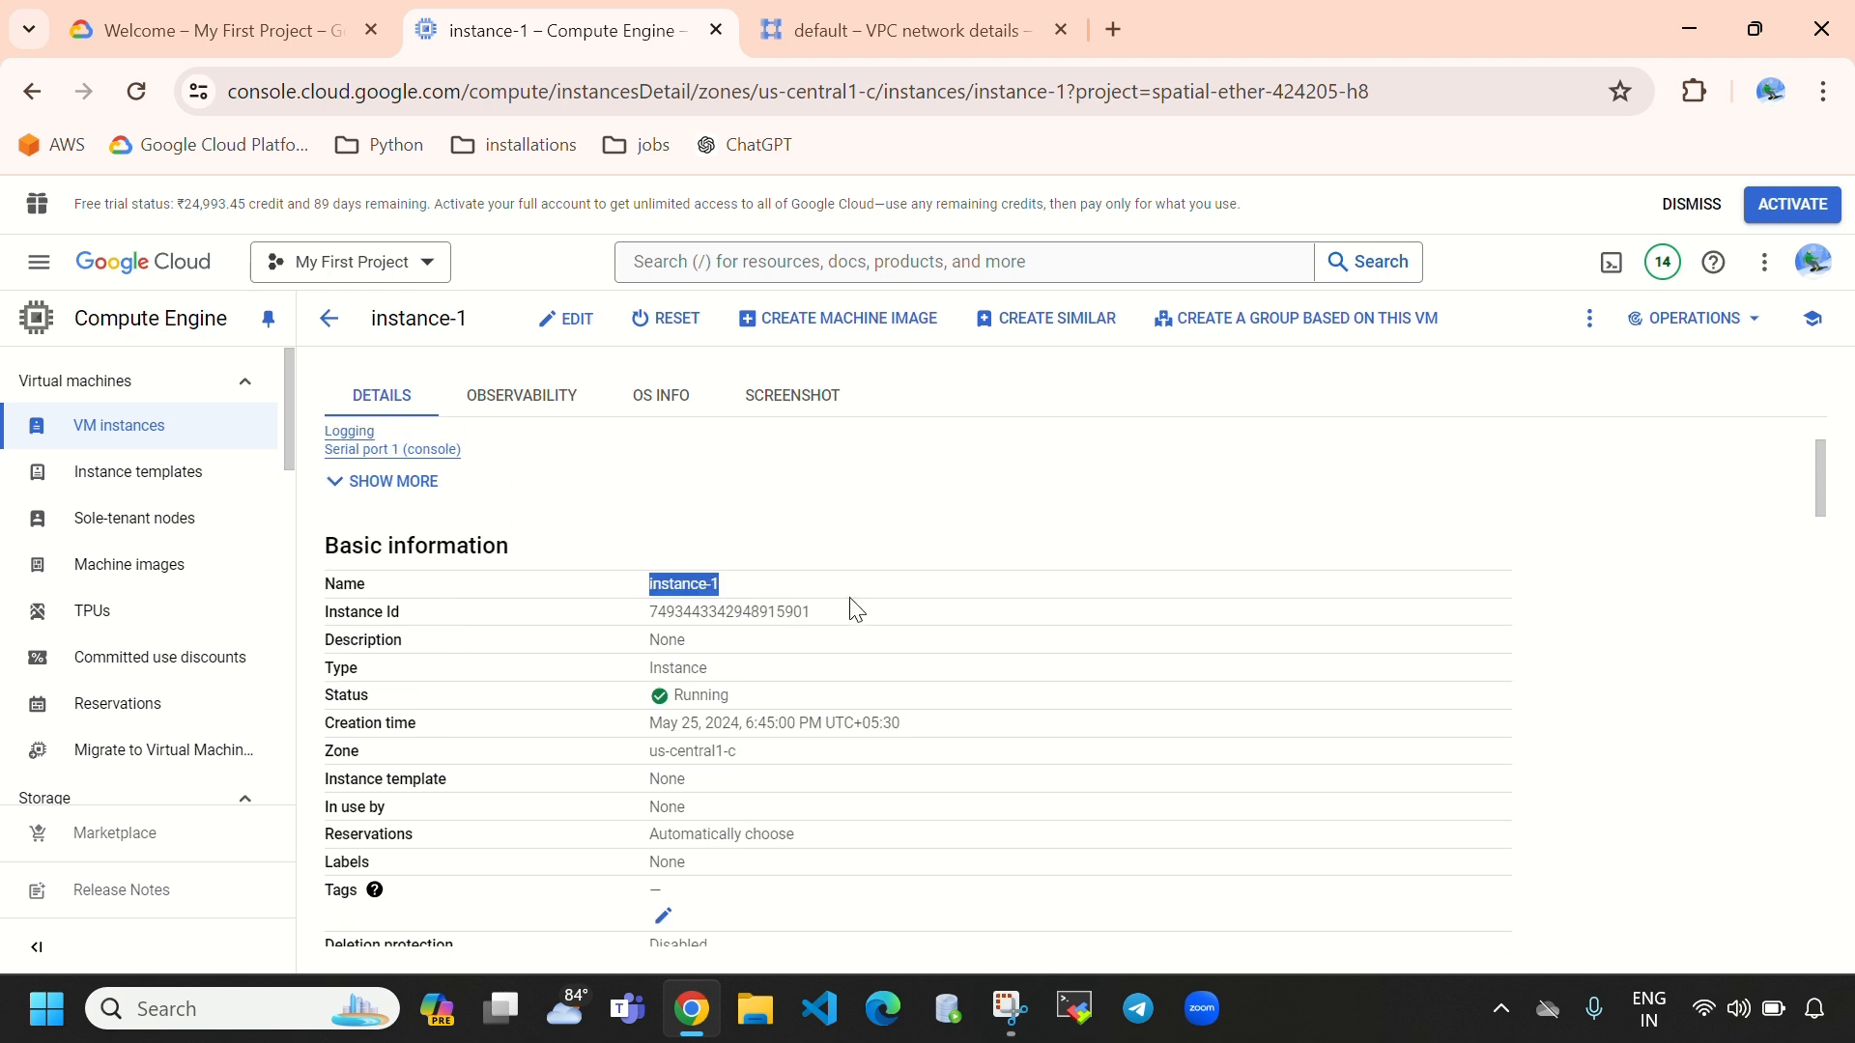
pyautogui.moveTo(854, 611); pyautogui.dragTo(639, 618)
pyautogui.moveTo(766, 682); pyautogui.dragTo(647, 676)
pyautogui.moveTo(772, 701); pyautogui.dragTo(663, 693)
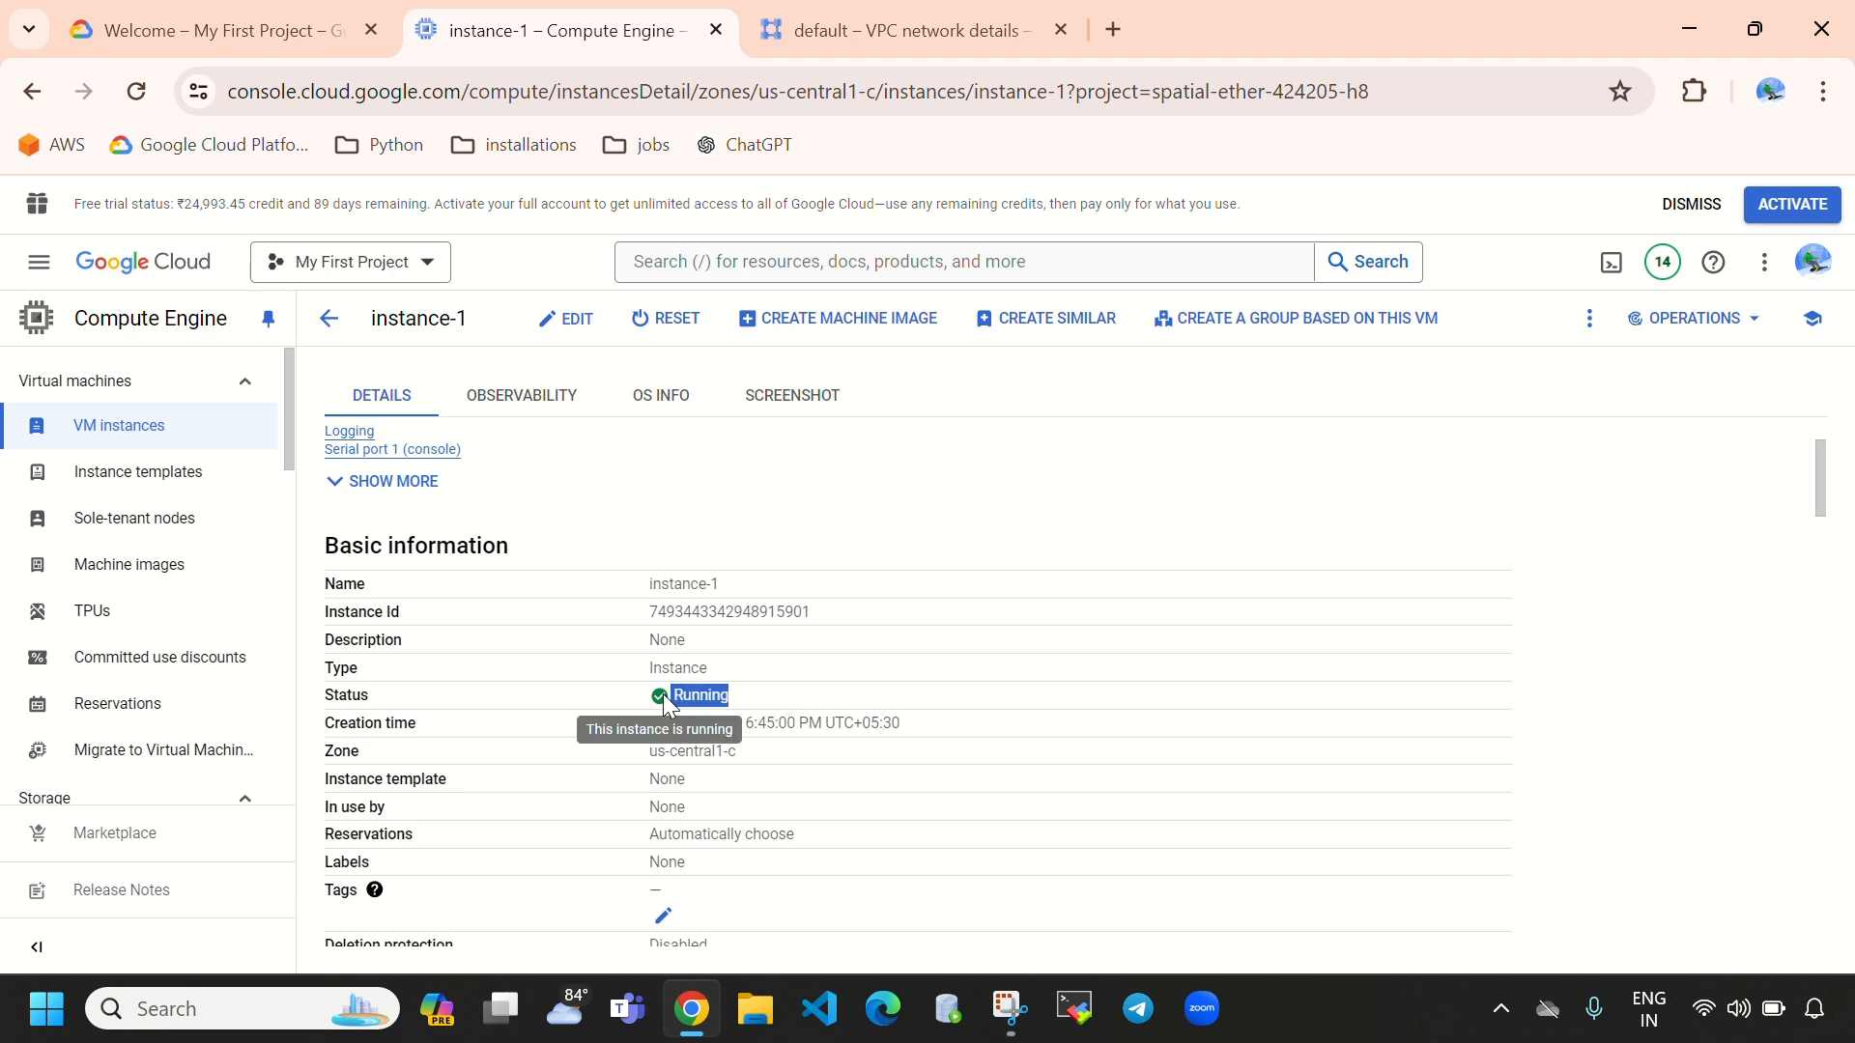
pyautogui.moveTo(918, 736); pyautogui.dragTo(638, 736)
pyautogui.scroll(-1, 801, 739)
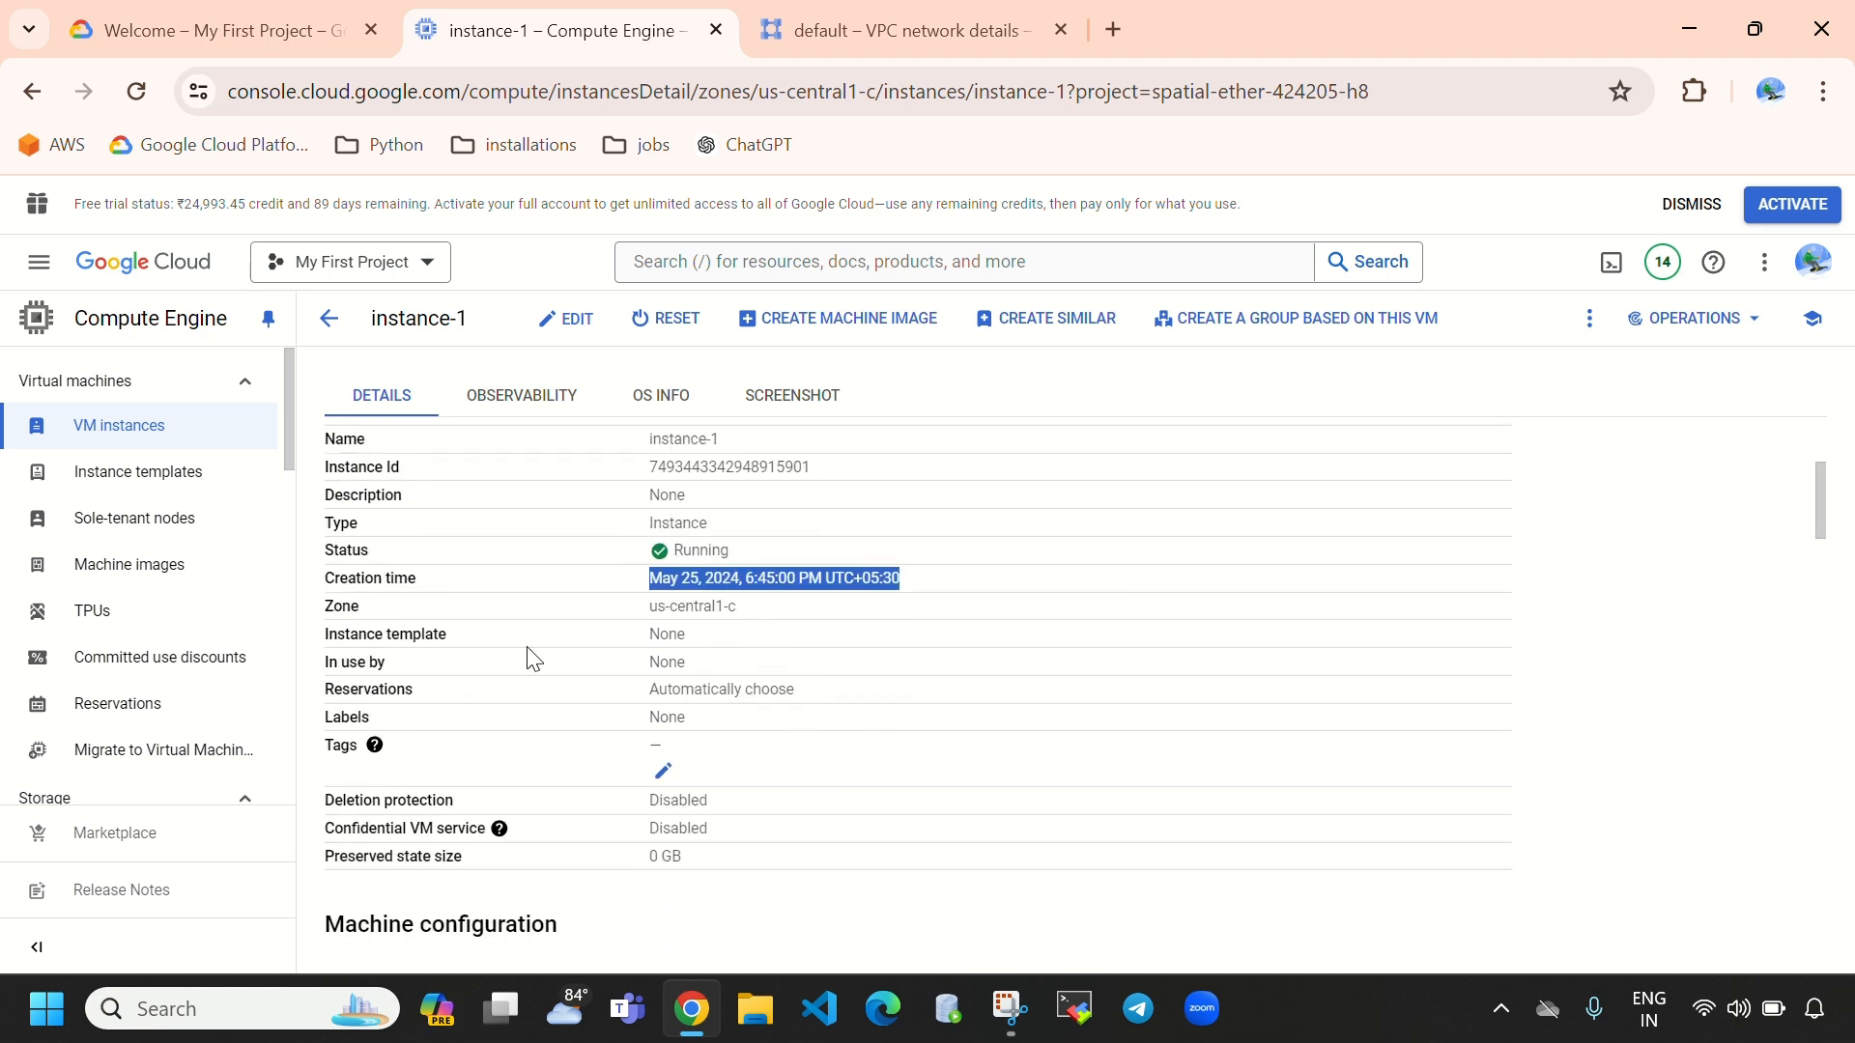
pyautogui.click(756, 611)
pyautogui.moveTo(758, 612); pyautogui.dragTo(665, 603)
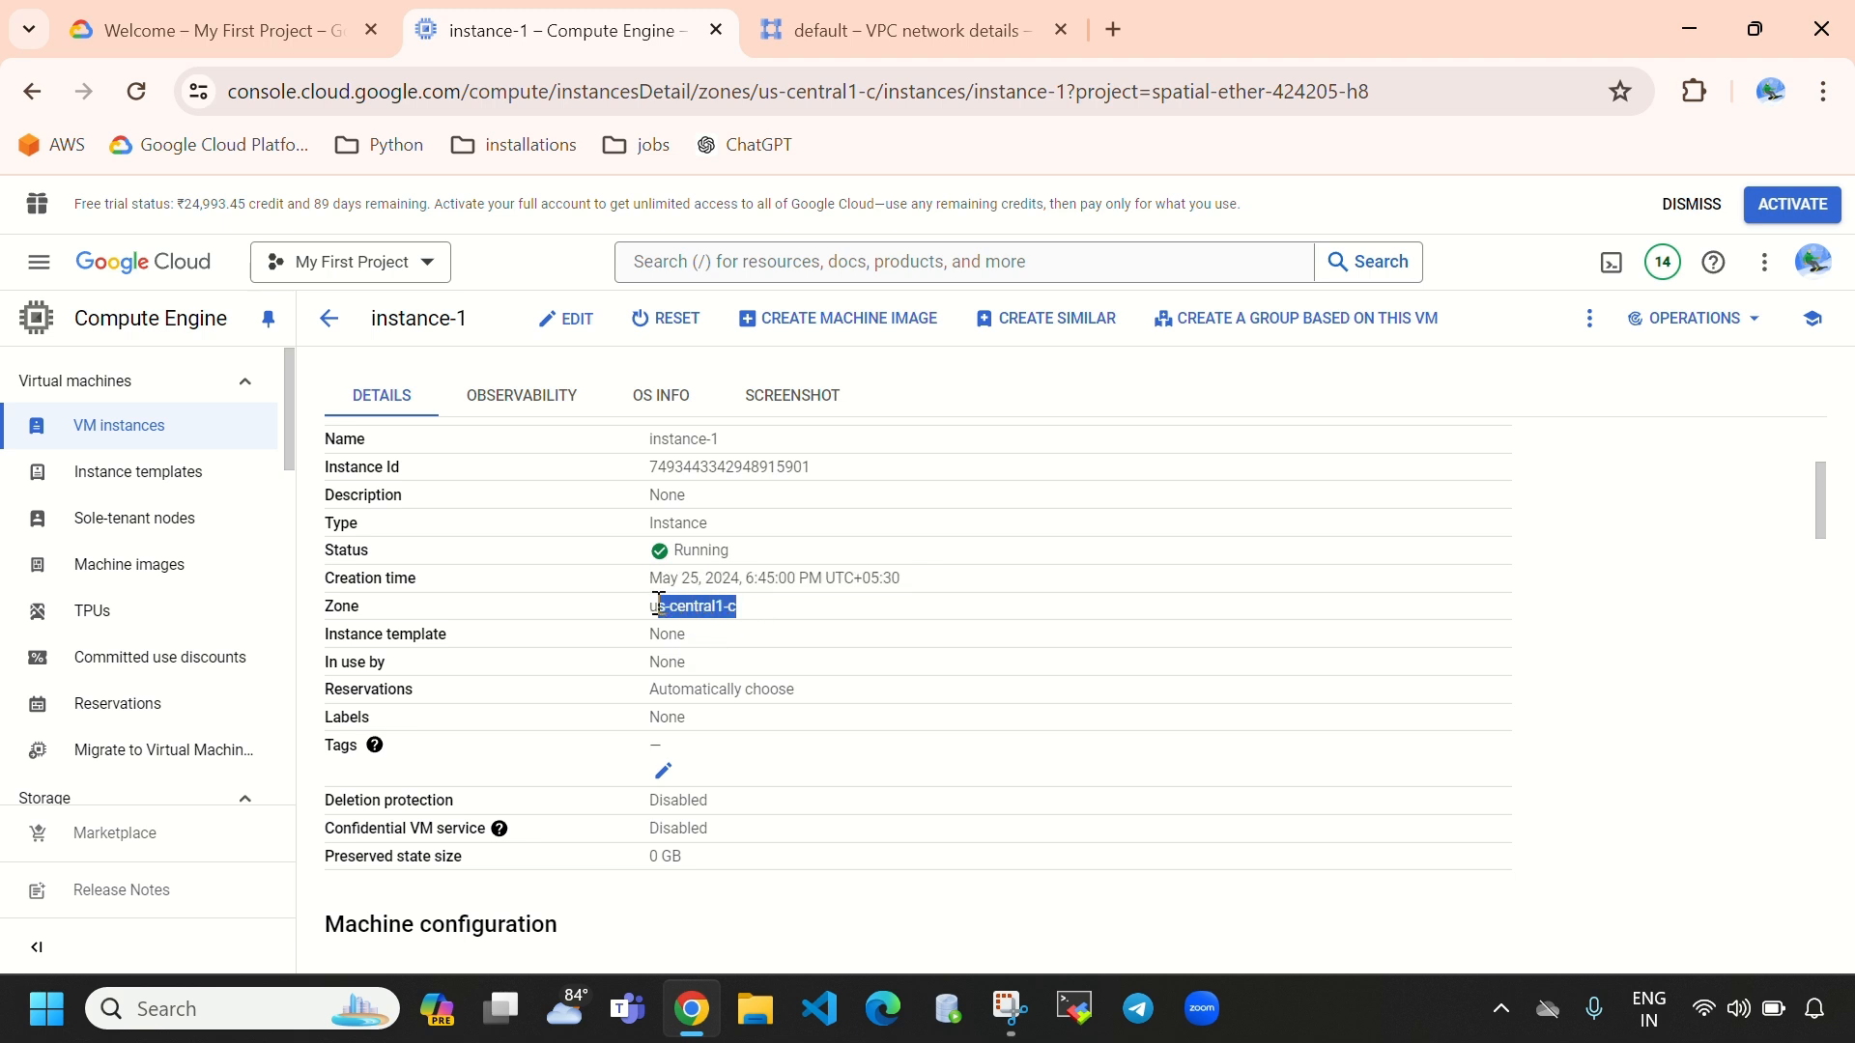
# - Check the machine configuration of instance-1, including its machine type and architecture
pyautogui.scroll(-1, 484, 541)
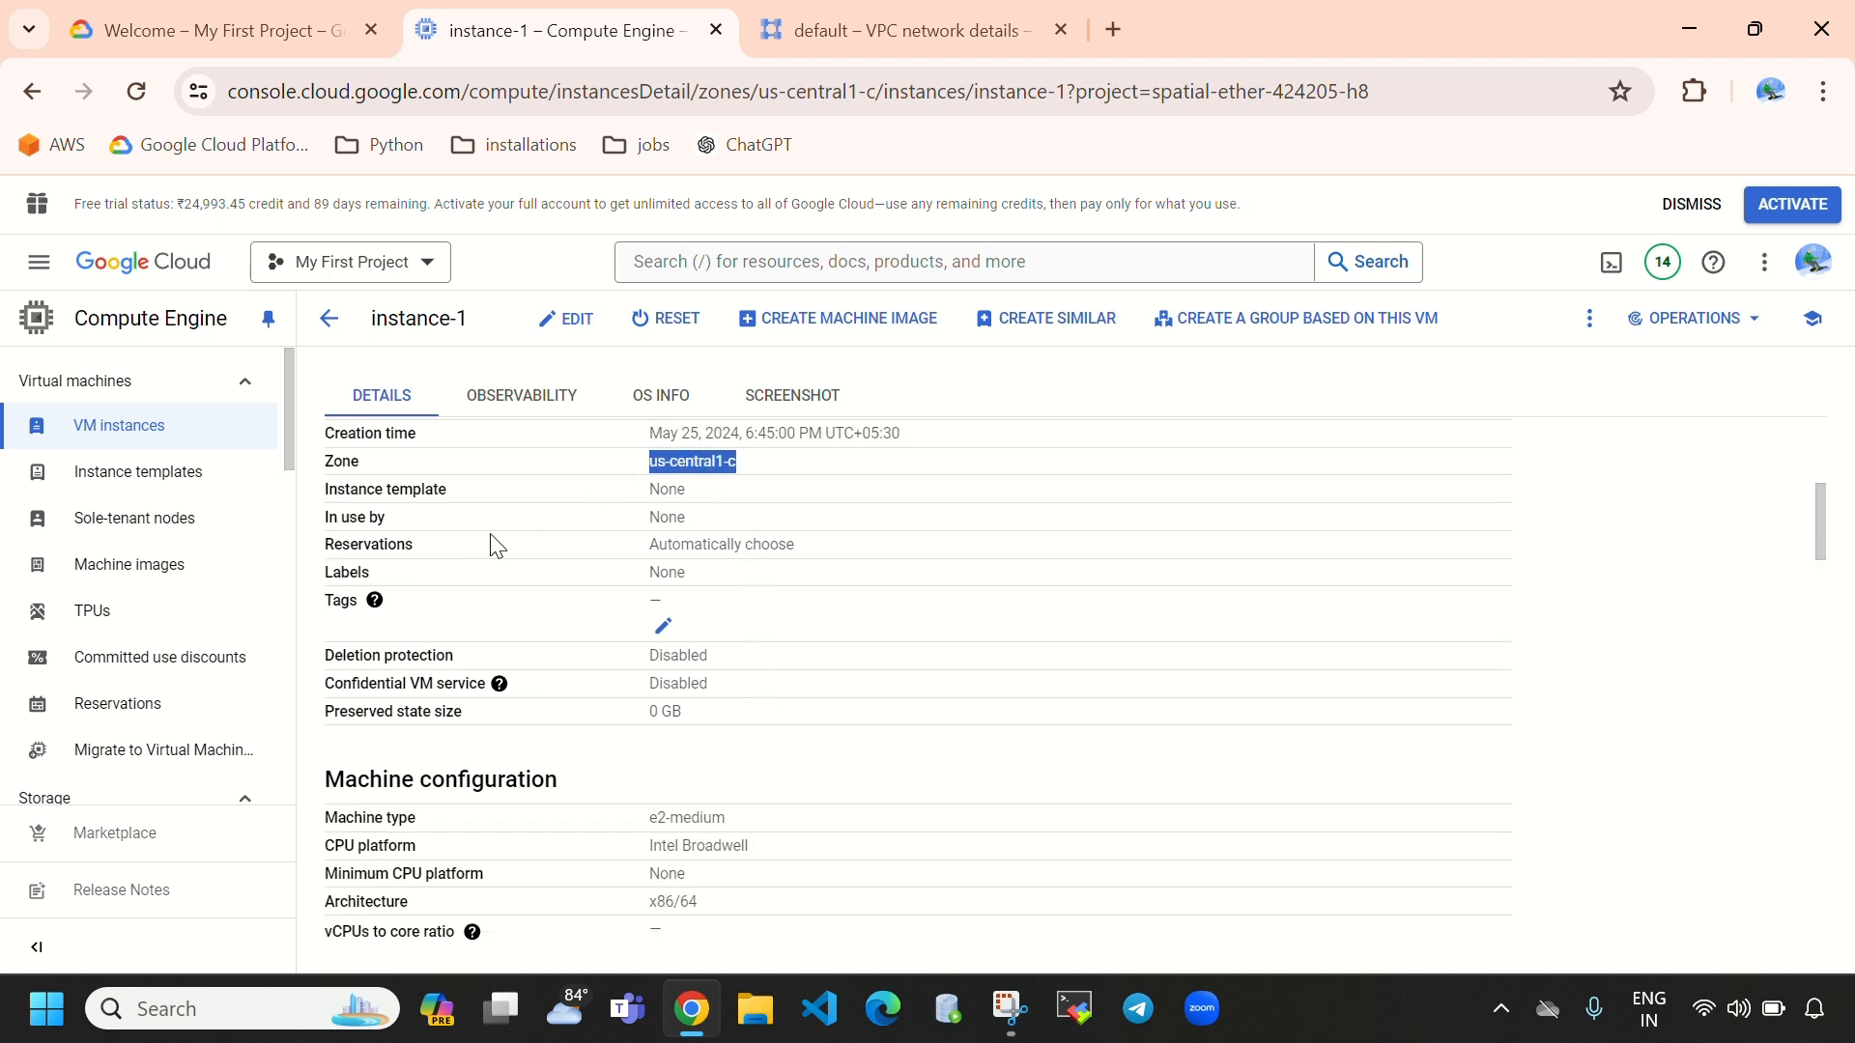
pyautogui.scroll(-1, 677, 570)
pyautogui.scroll(-1, 553, 536)
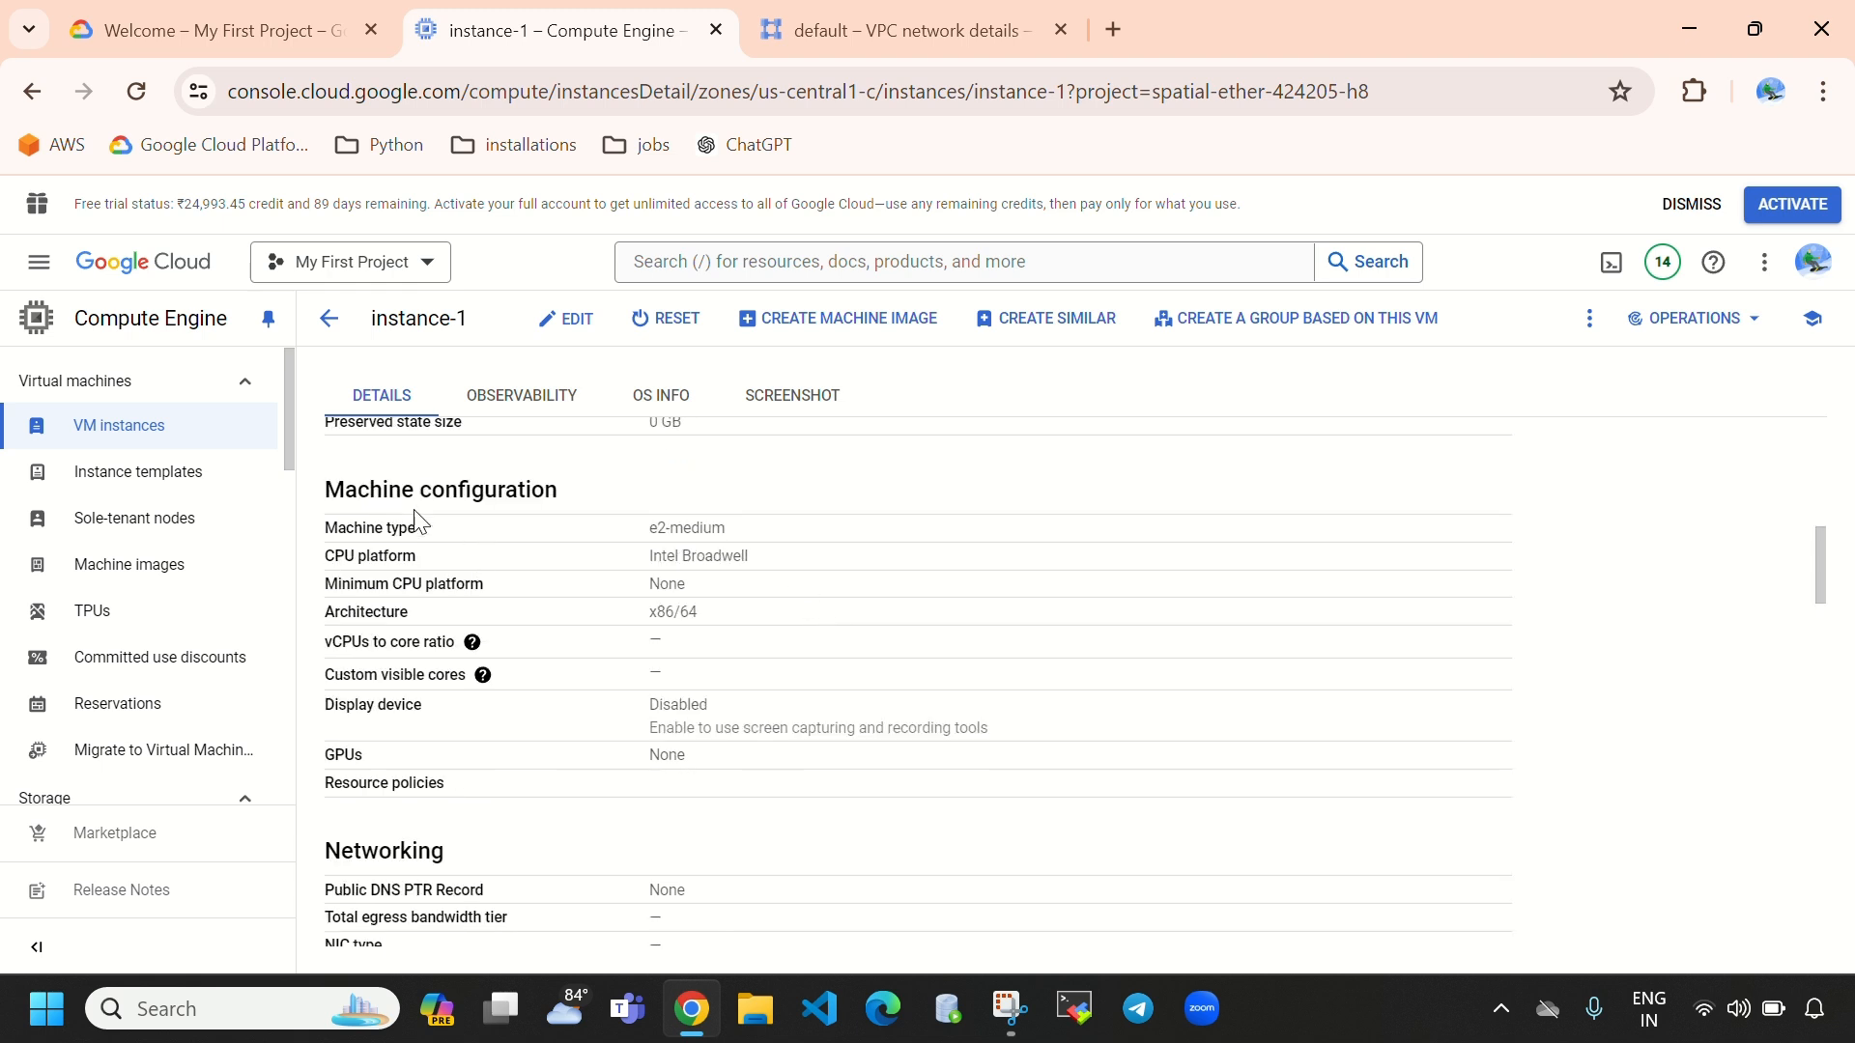
pyautogui.moveTo(326, 498); pyautogui.dragTo(570, 531)
pyautogui.moveTo(753, 532); pyautogui.dragTo(638, 538)
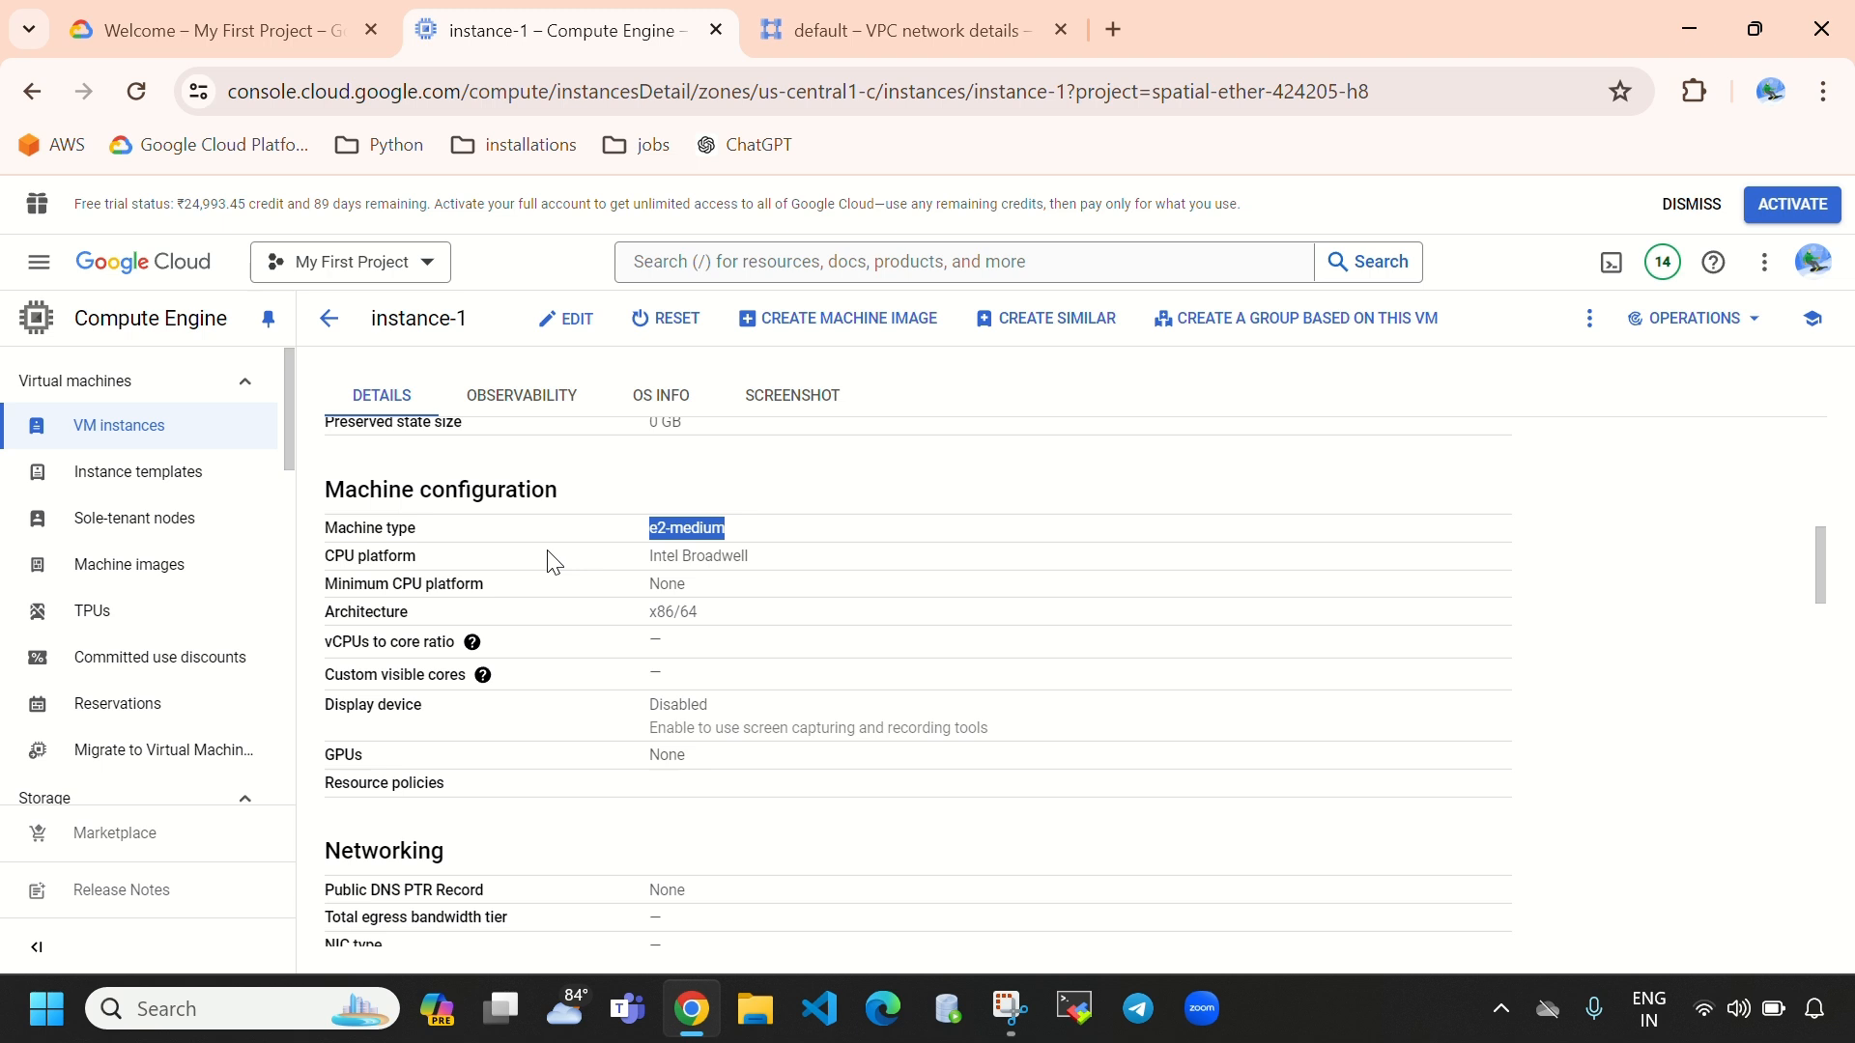
pyautogui.click(722, 608)
# - Check the firewall settings of instance-1 for HTTP and HTTPS traffic
pyautogui.scroll(-4, 715, 611)
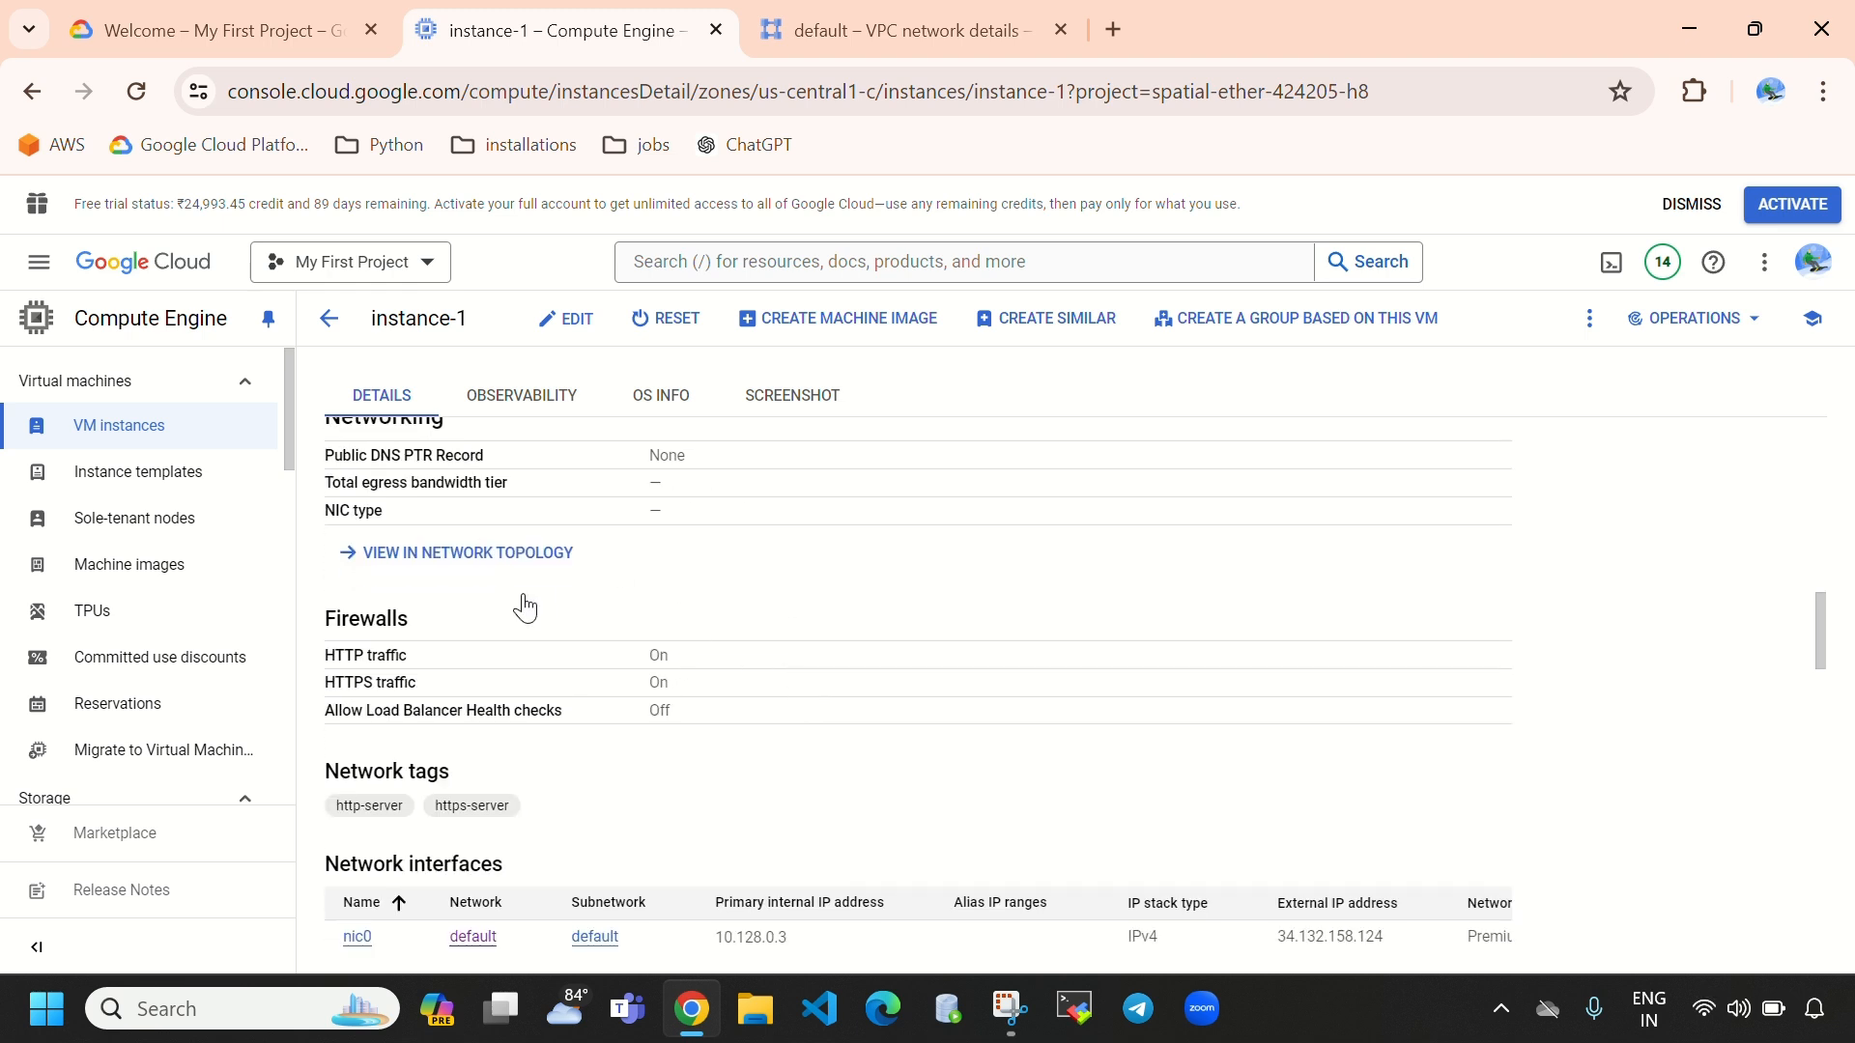
pyautogui.scroll(2, 598, 587)
pyautogui.scroll(-3, 712, 683)
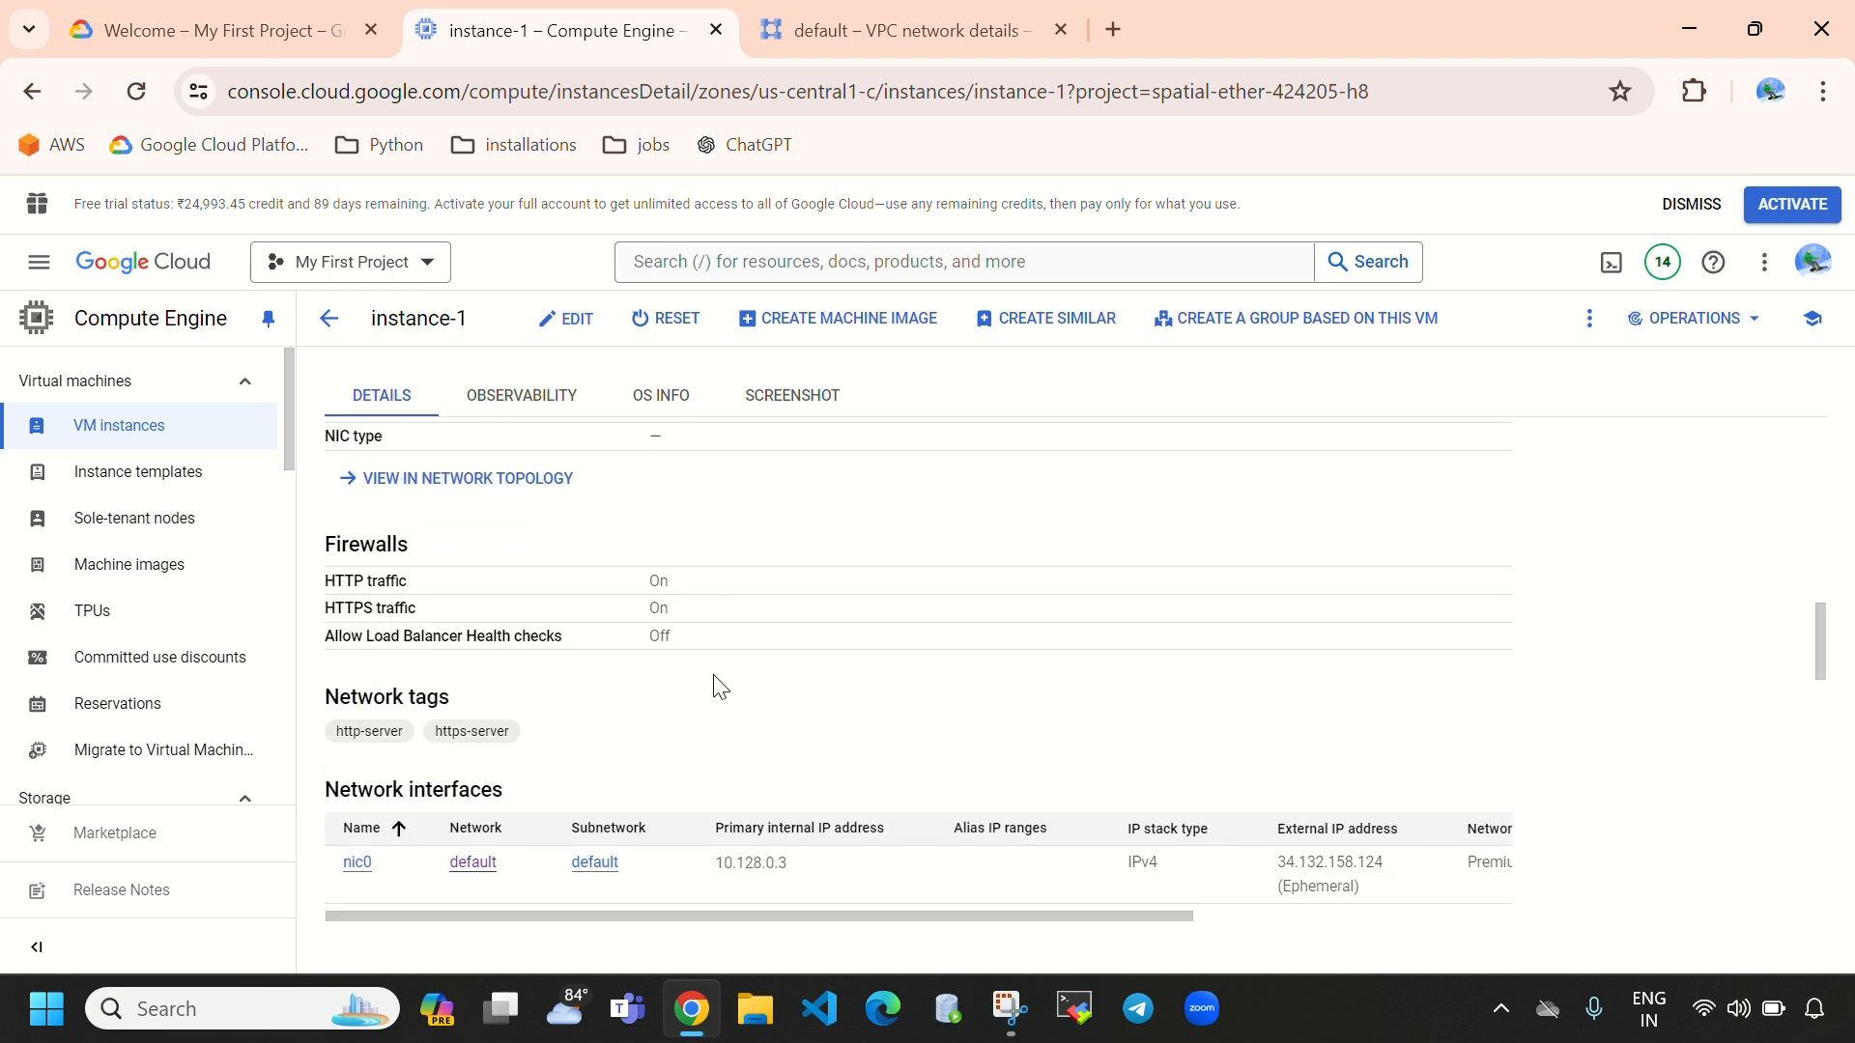
pyautogui.moveTo(428, 485); pyautogui.dragTo(326, 478)
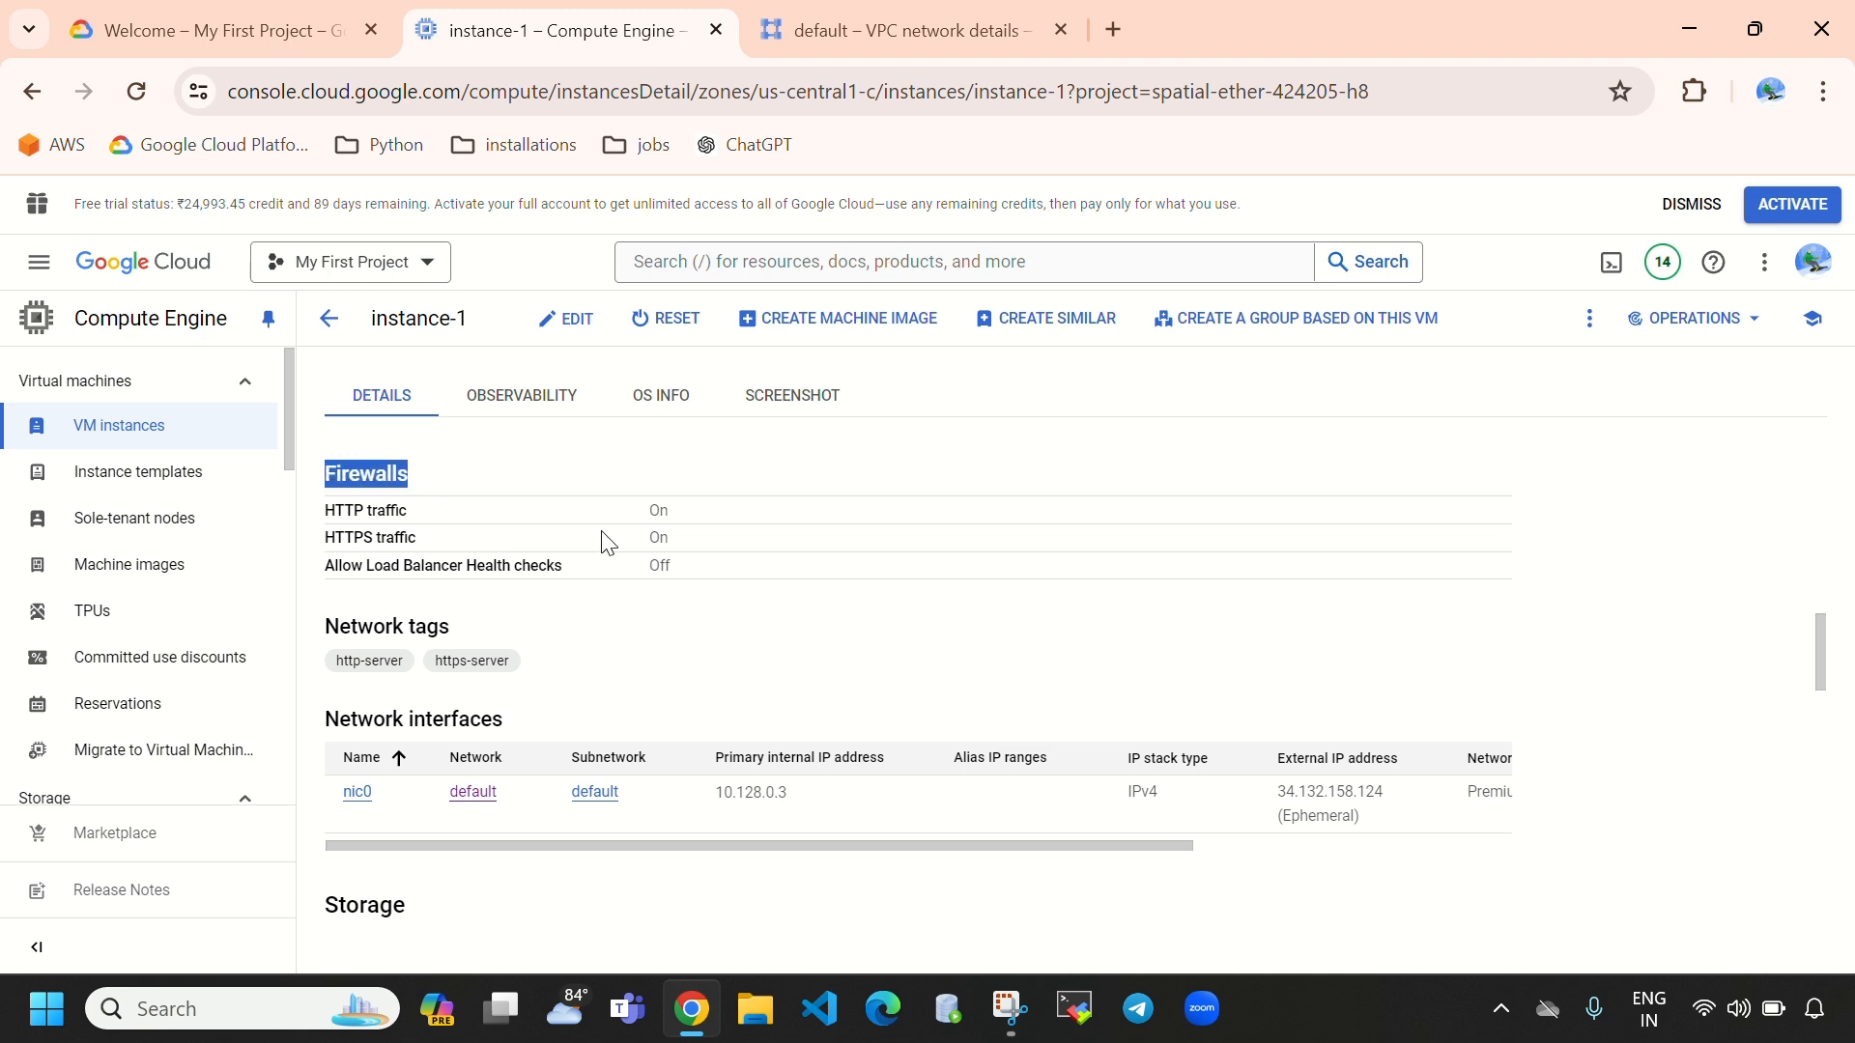
pyautogui.moveTo(705, 515); pyautogui.dragTo(601, 528)
pyautogui.moveTo(757, 547); pyautogui.dragTo(639, 539)
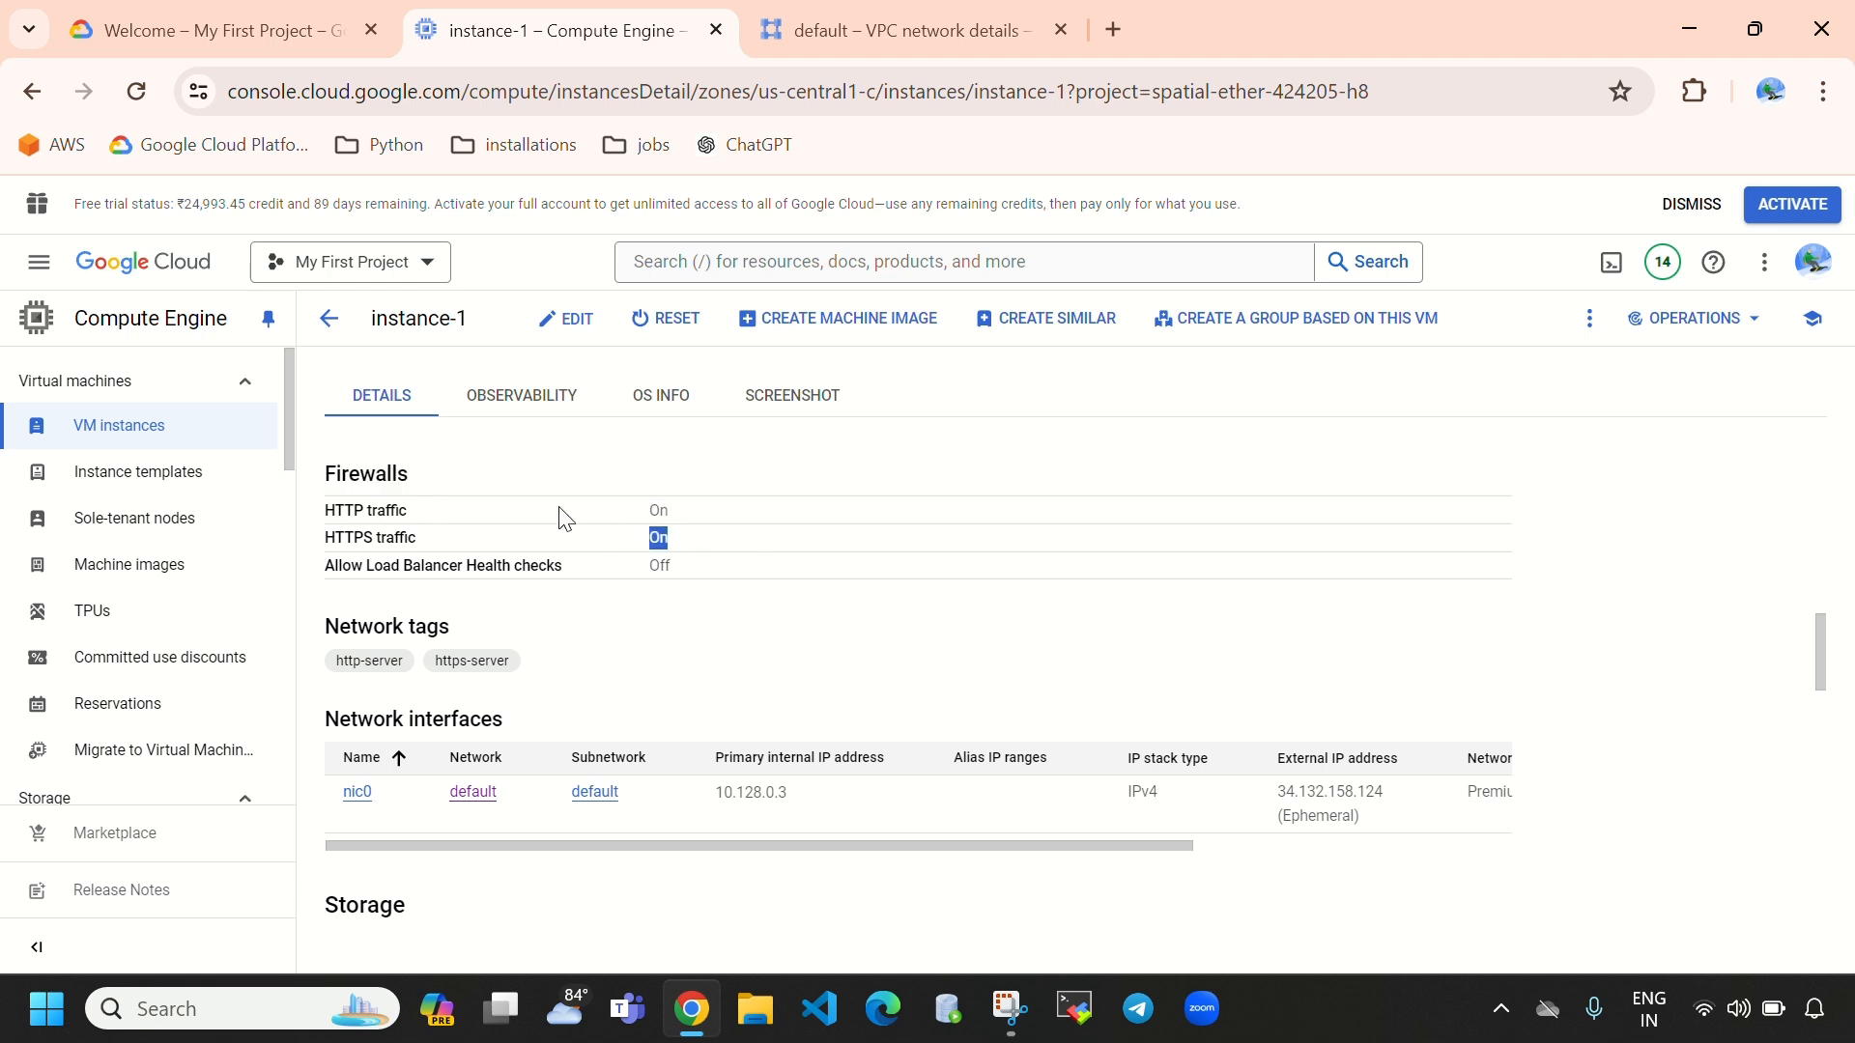
# - Examine the network interfaces and the boot disk's image and size in the details of instance-1
pyautogui.scroll(-3, 766, 770)
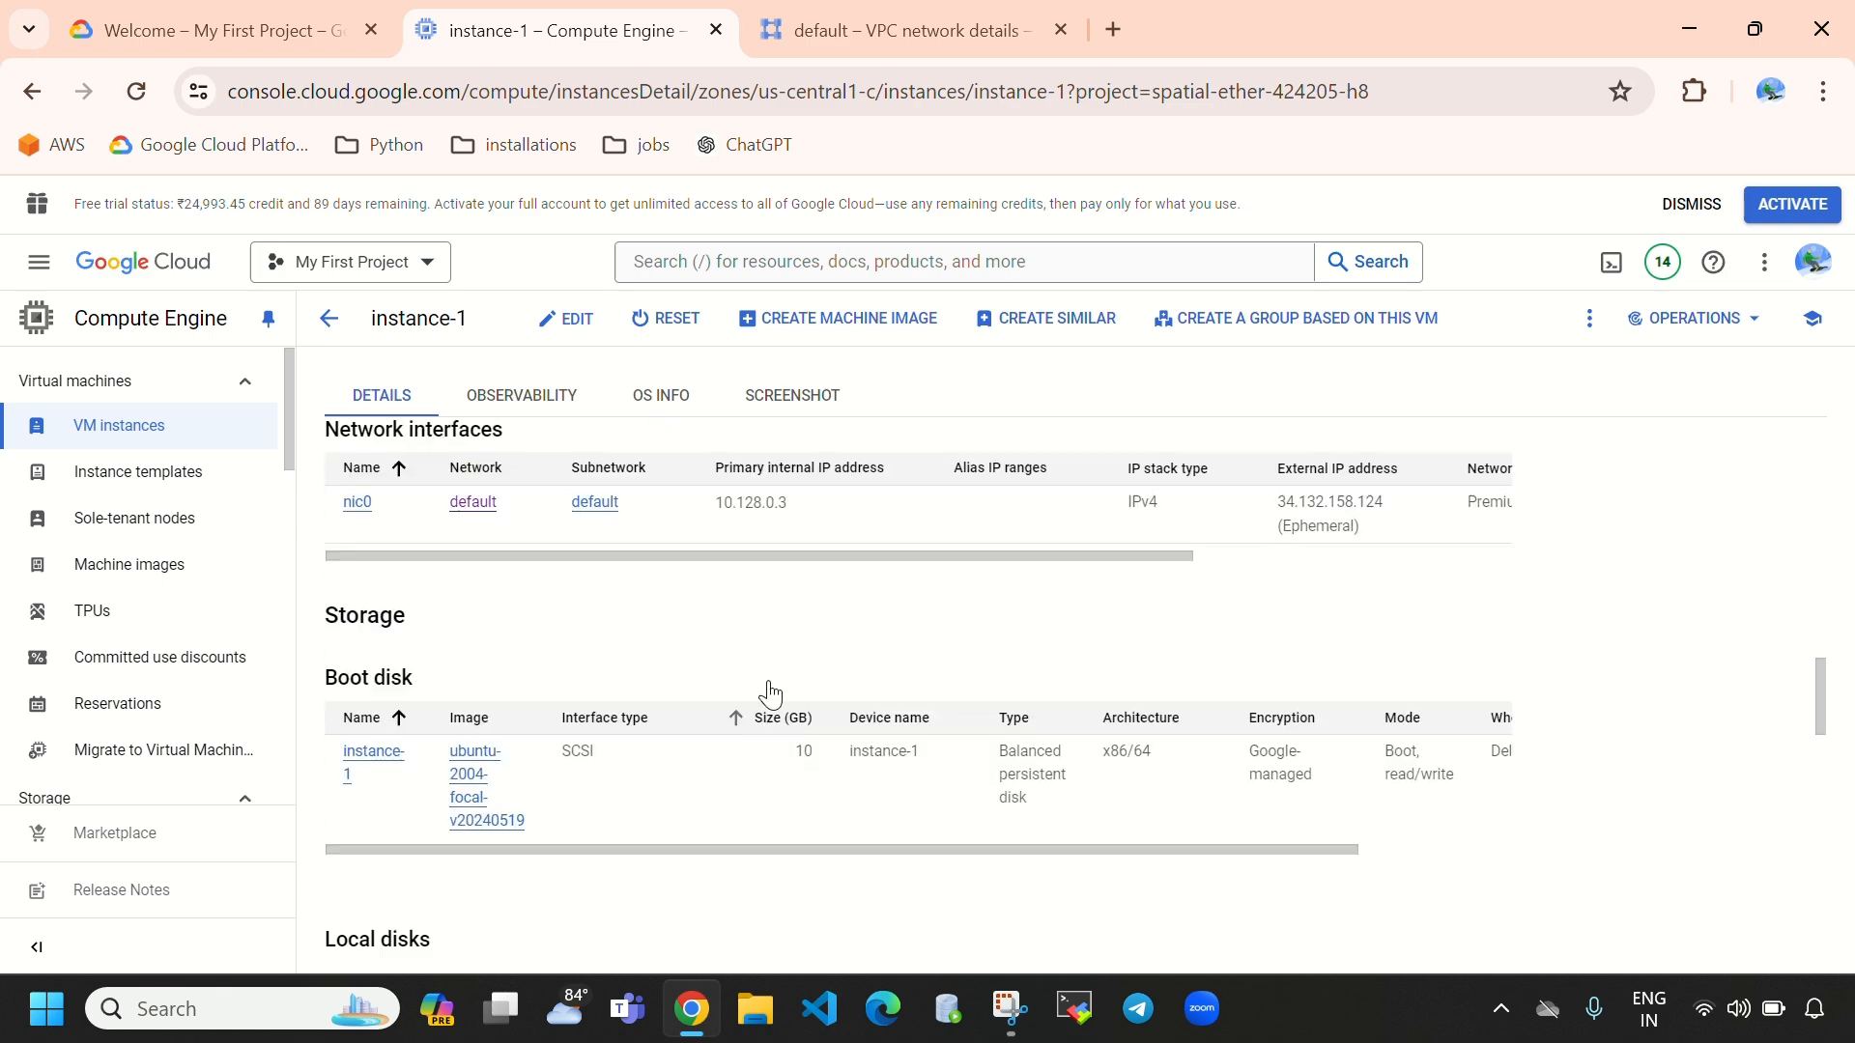
pyautogui.scroll(1, 610, 535)
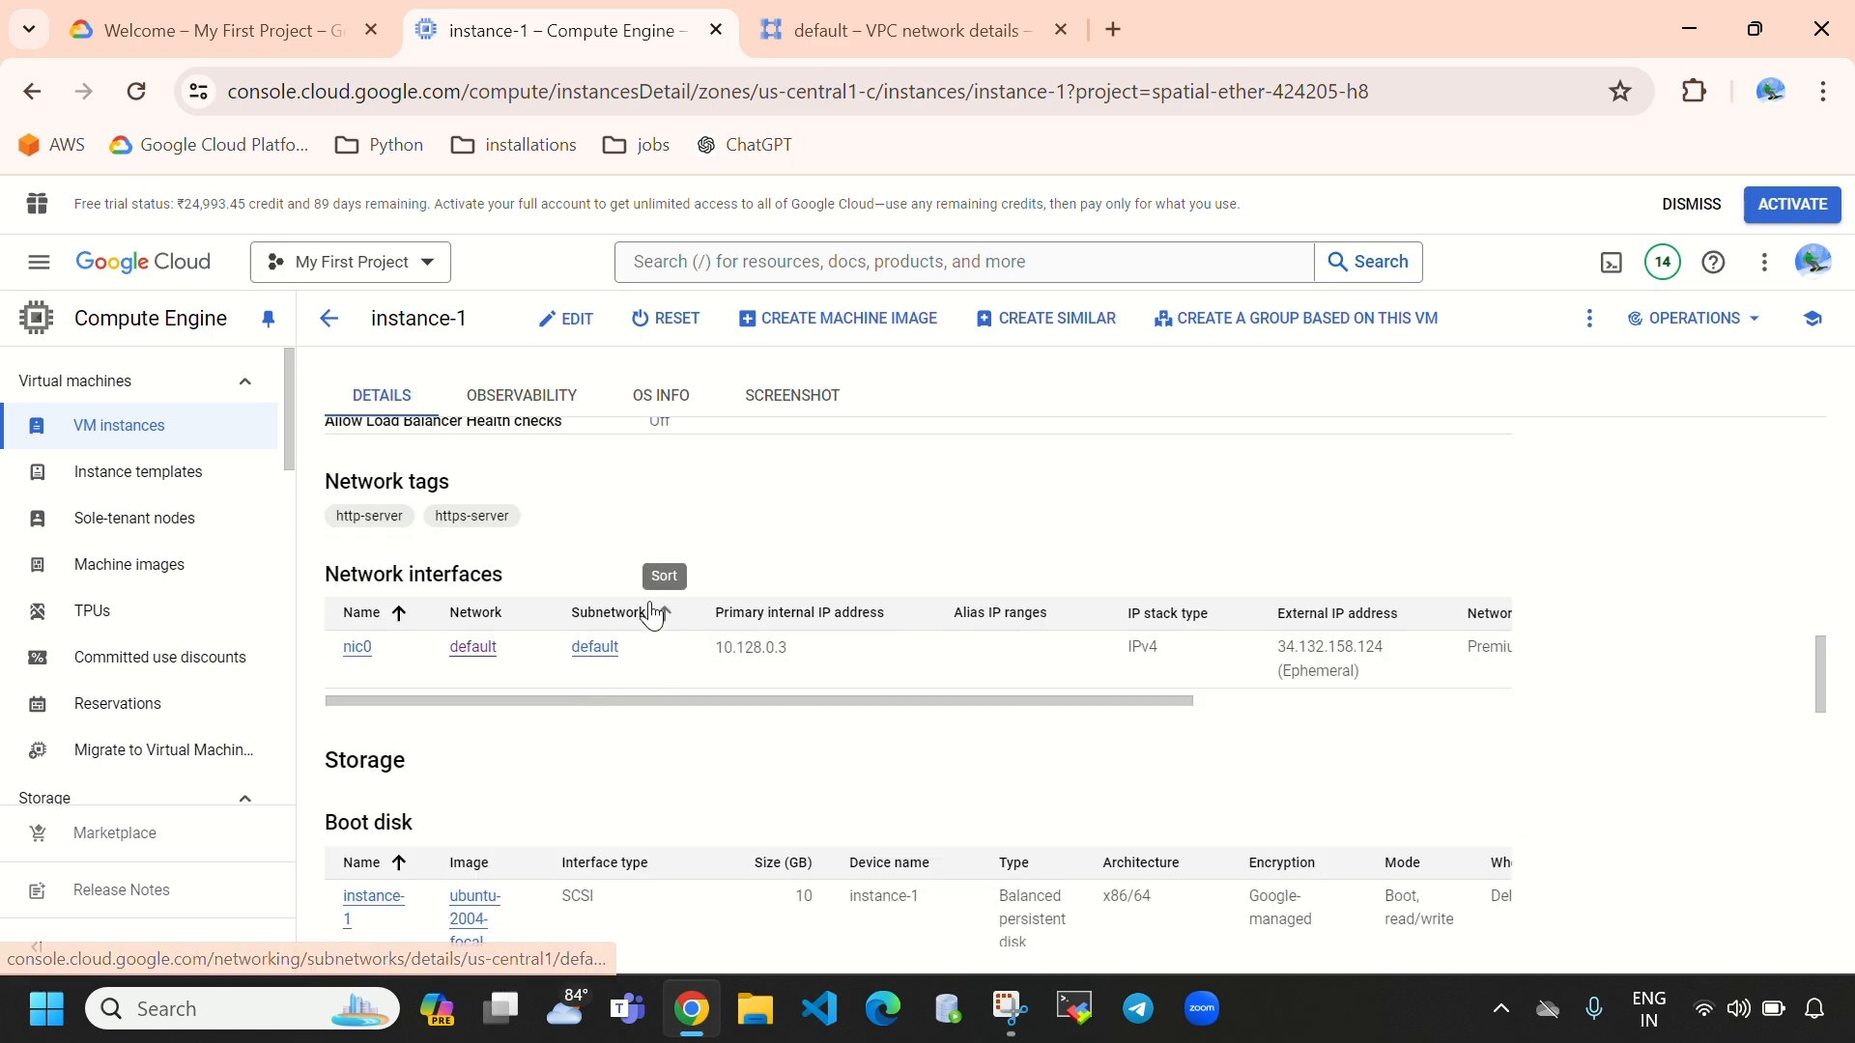
pyautogui.scroll(-5, 879, 691)
pyautogui.scroll(3, 869, 724)
pyautogui.scroll(-6, 750, 773)
pyautogui.scroll(7, 751, 816)
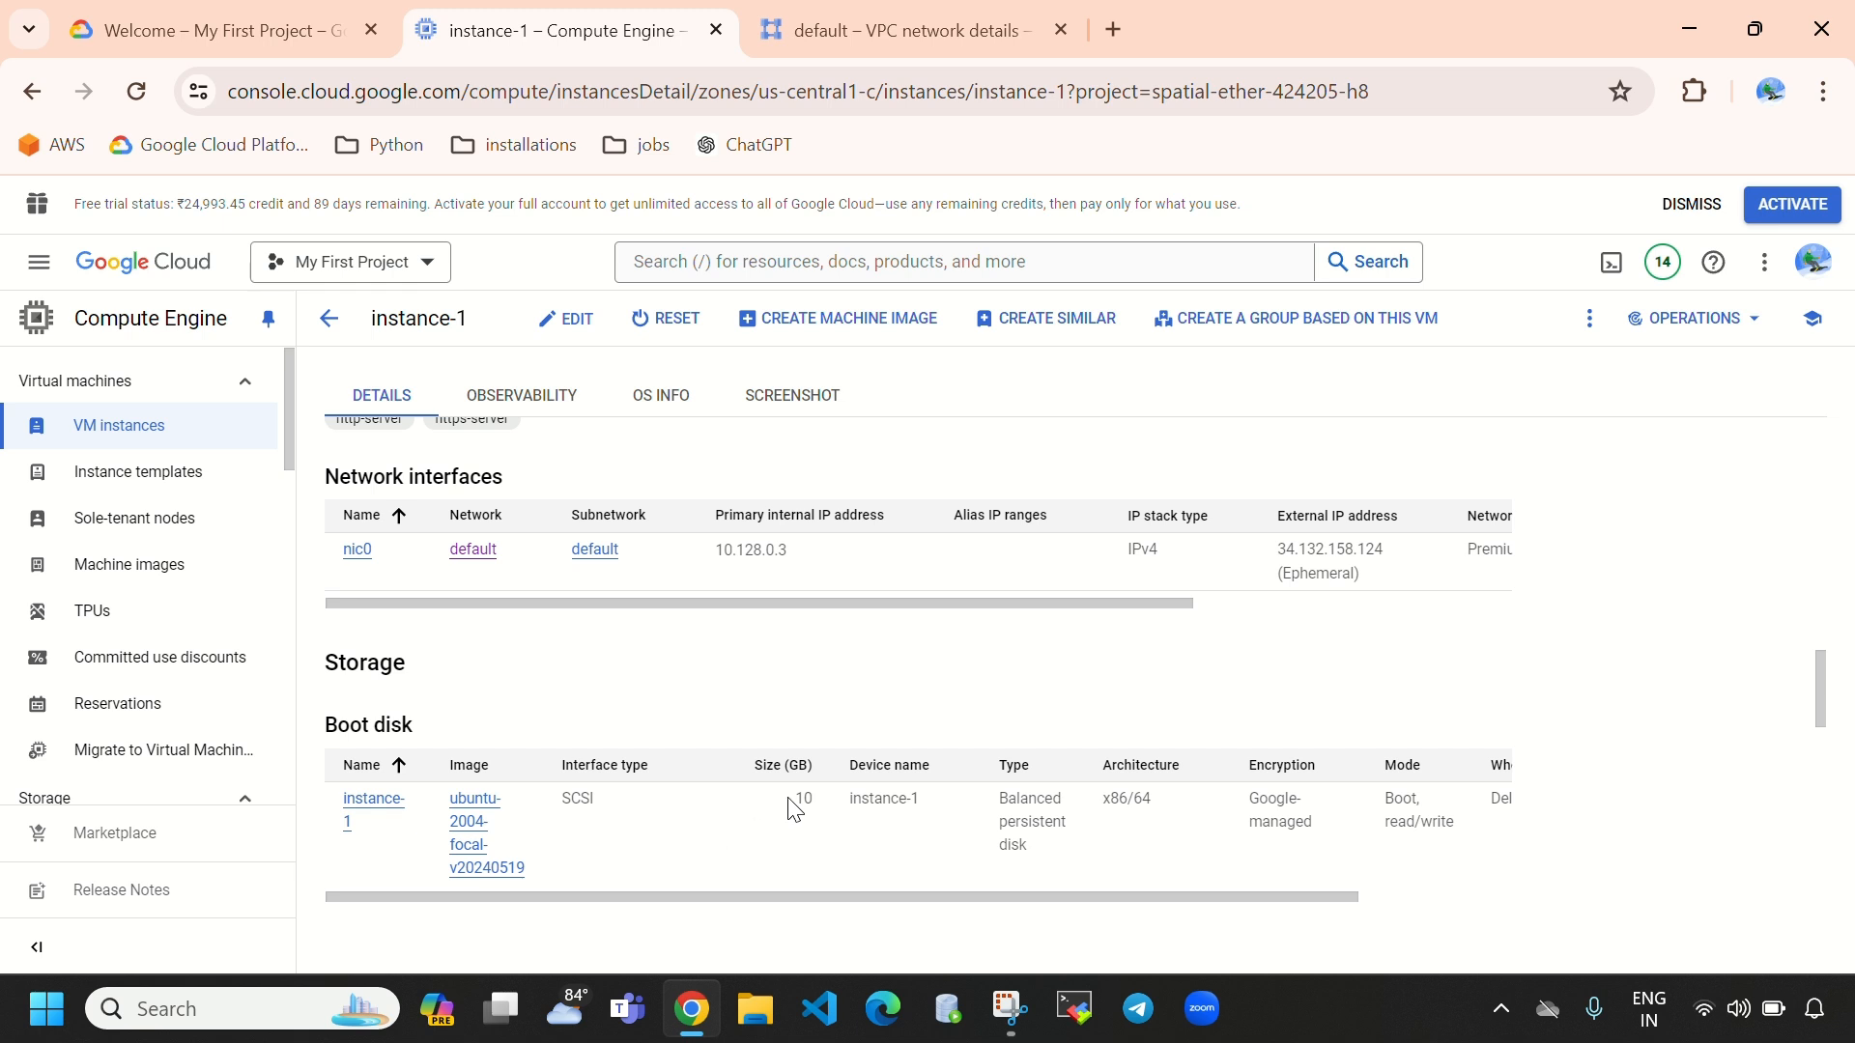
pyautogui.moveTo(843, 805); pyautogui.dragTo(787, 801)
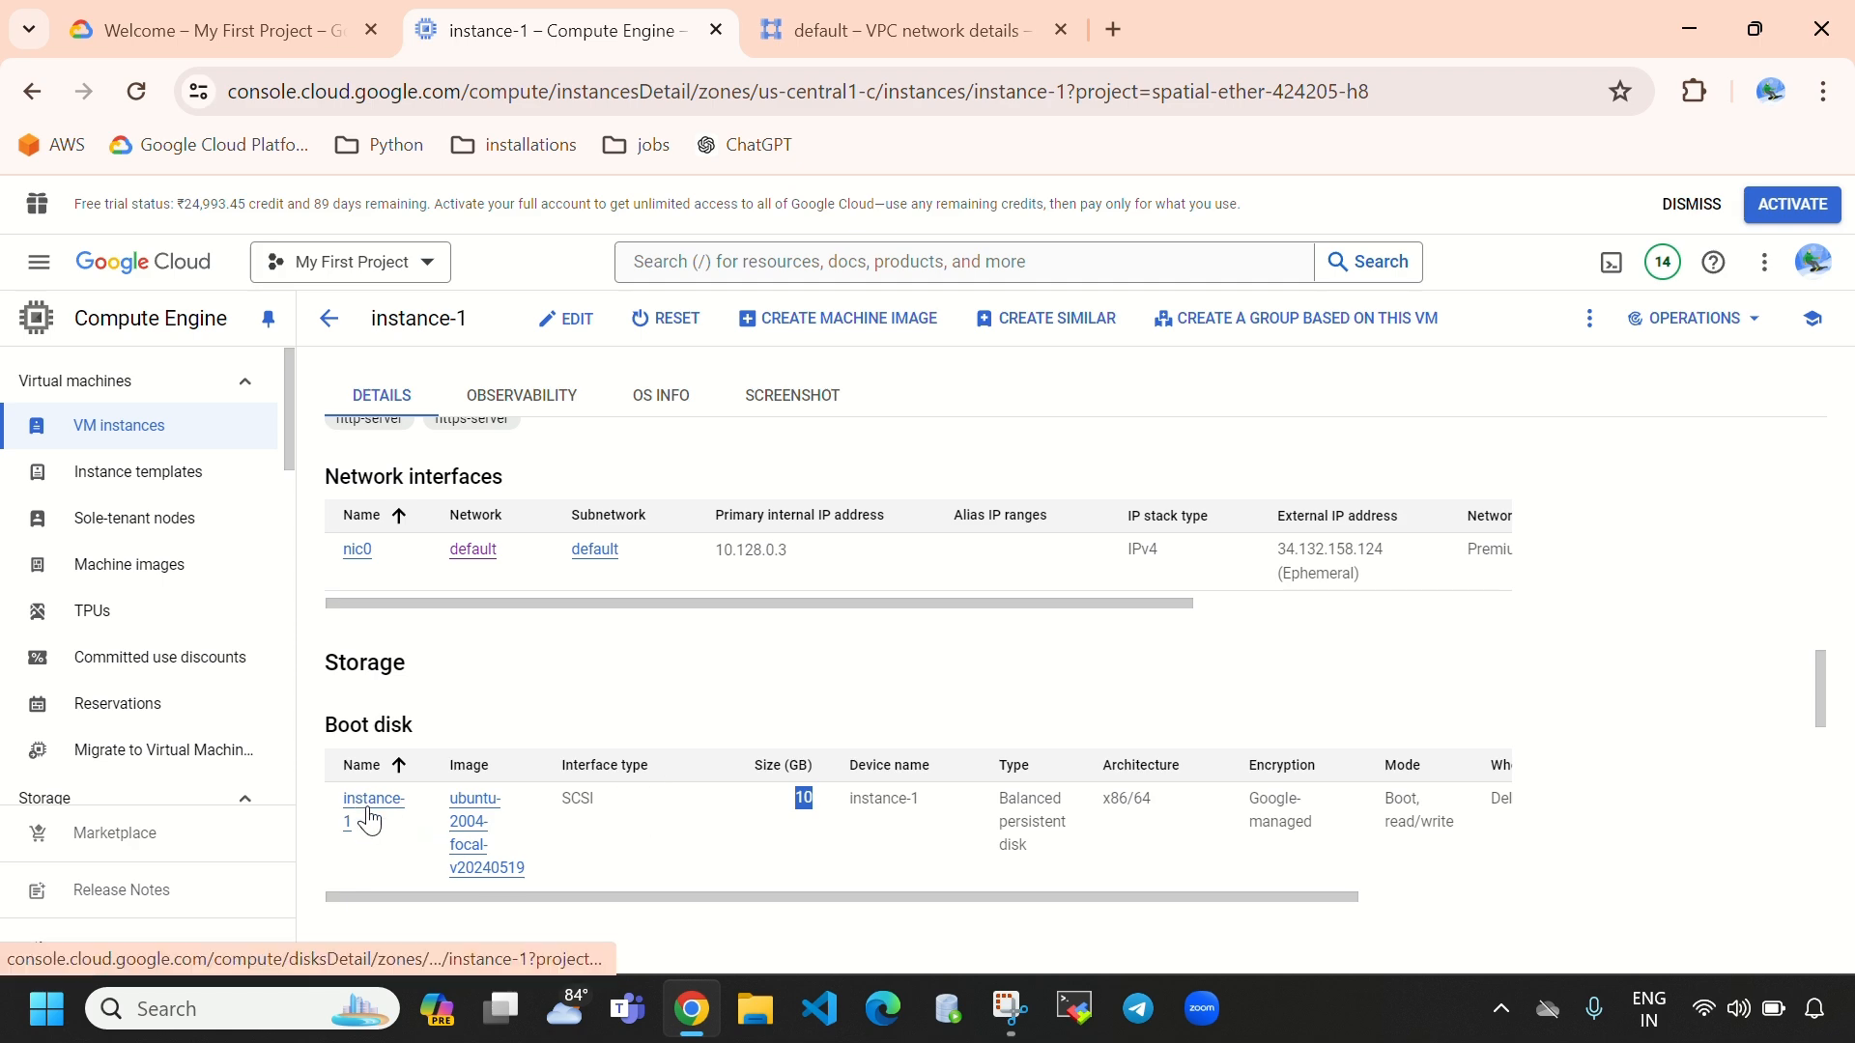
# - Leave the instance details and return to the VM instances list
pyautogui.scroll(5, 789, 831)
pyautogui.scroll(8, 789, 831)
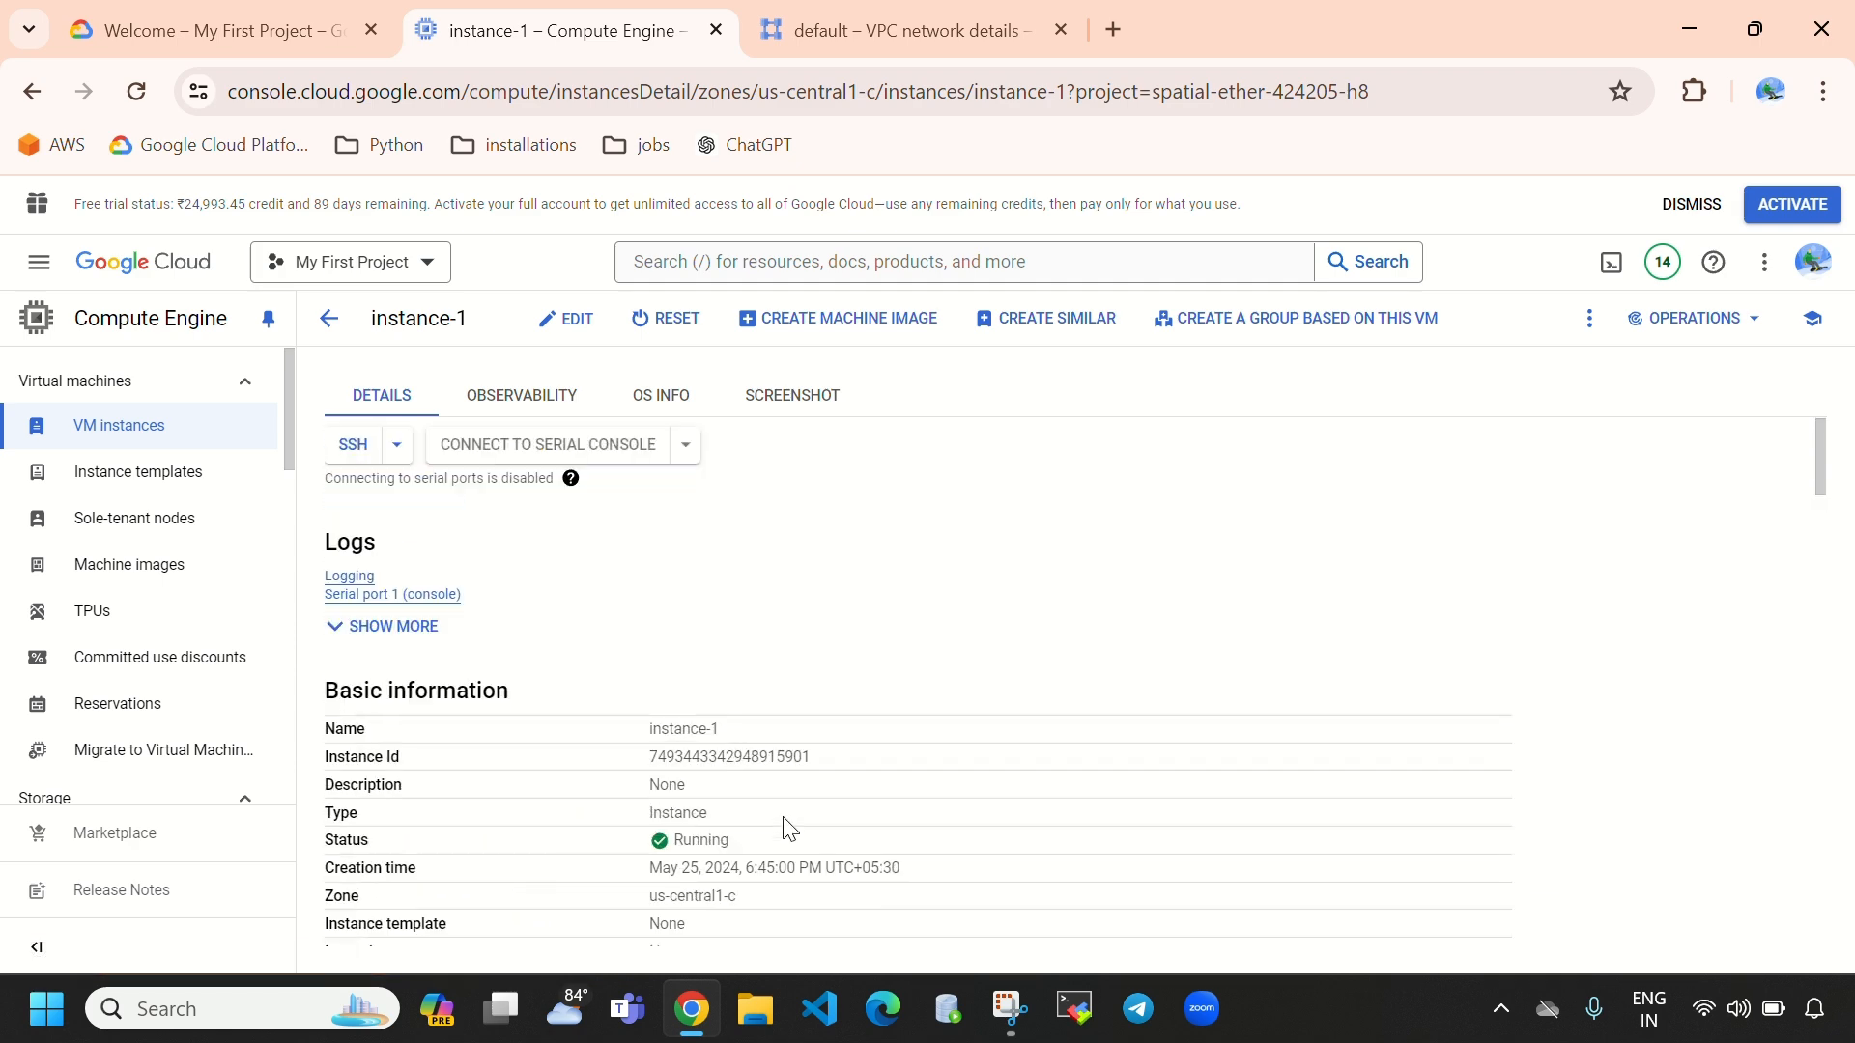
pyautogui.click(330, 320)
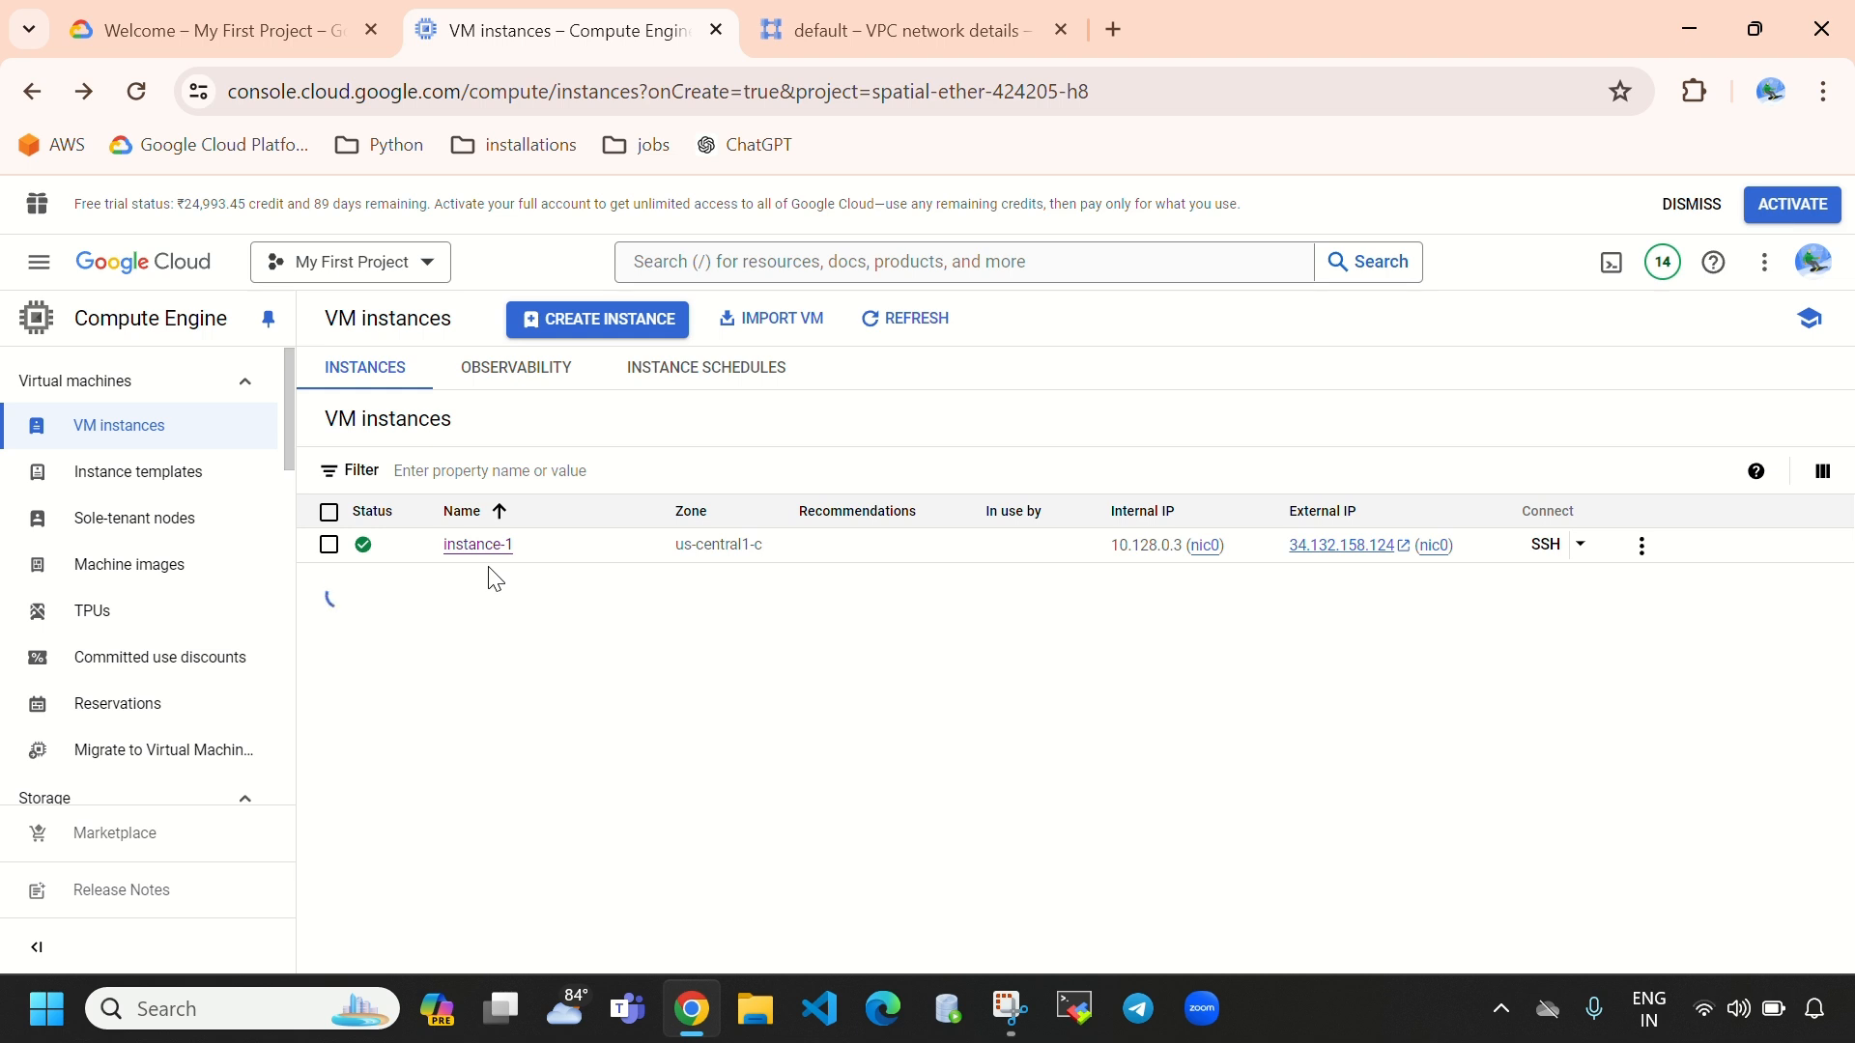
# - Open an SSH-in-browser session to instance-1, authorize the connection, and check the username and host in the shell prompt
pyautogui.click(330, 545)
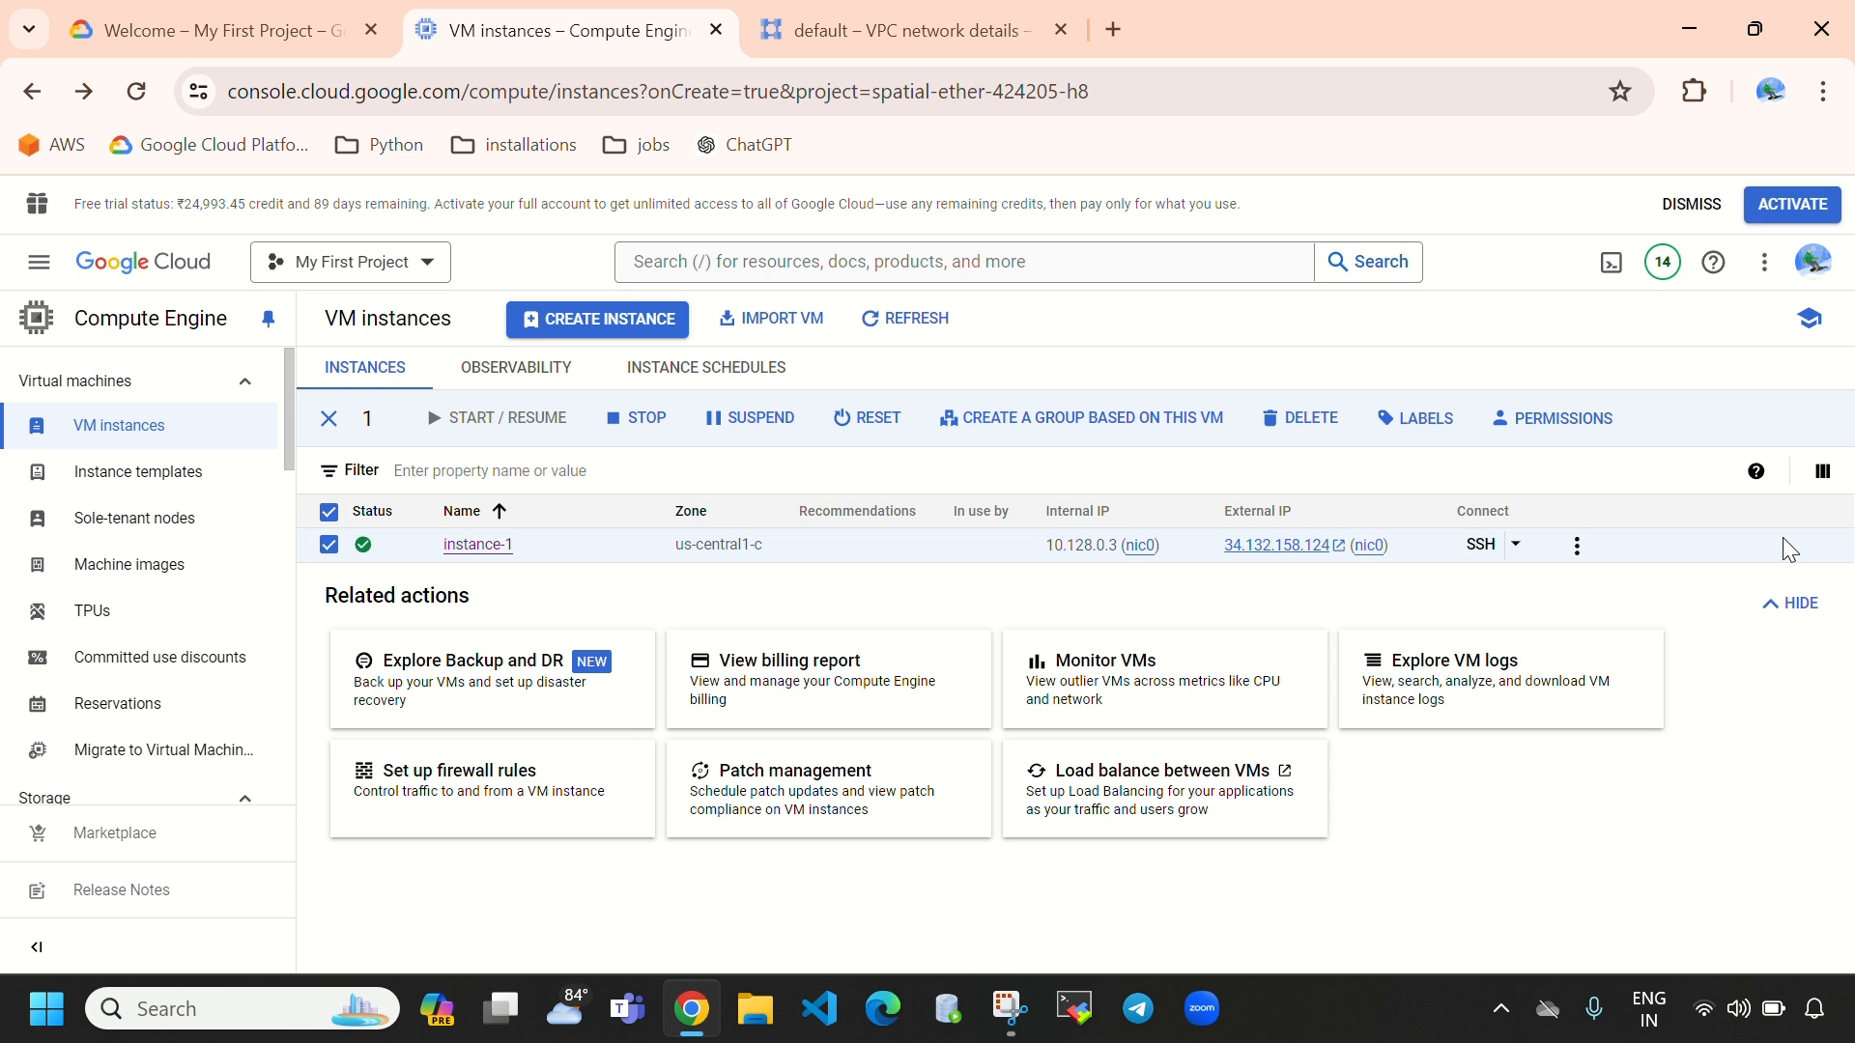
pyautogui.click(1478, 547)
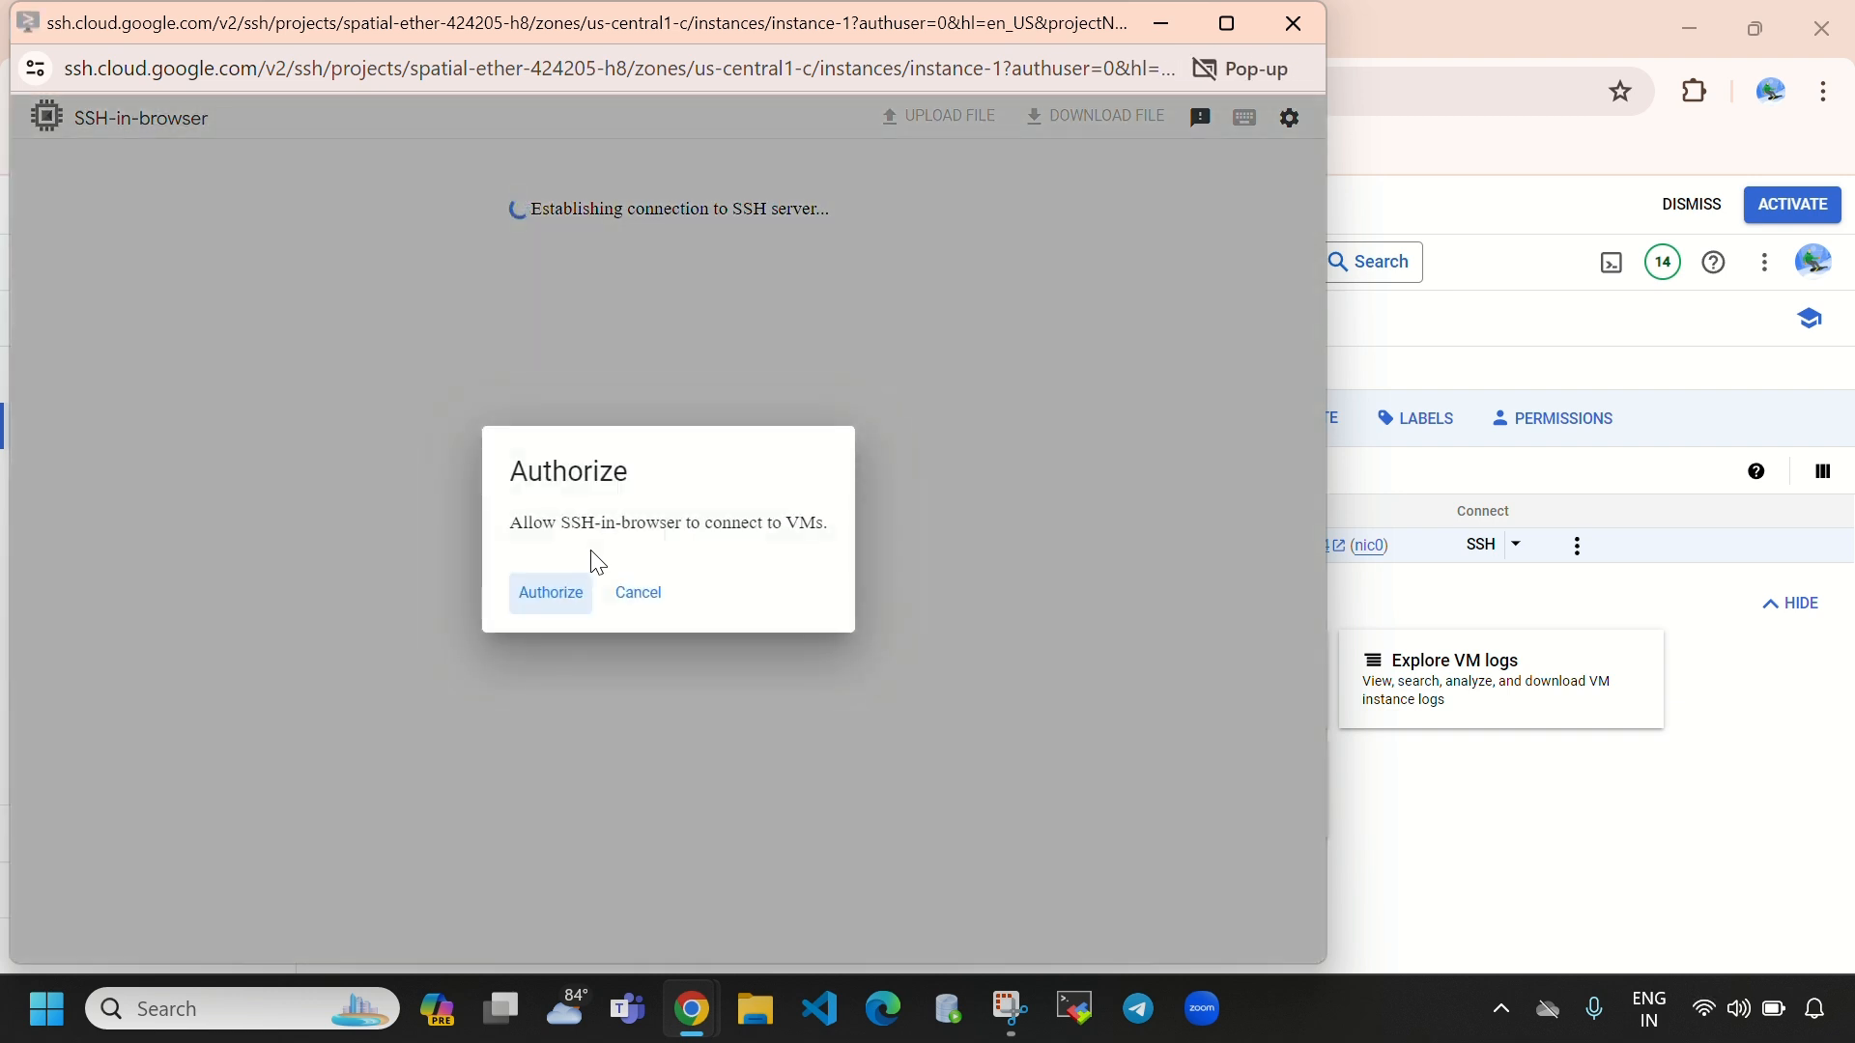
pyautogui.click(553, 612)
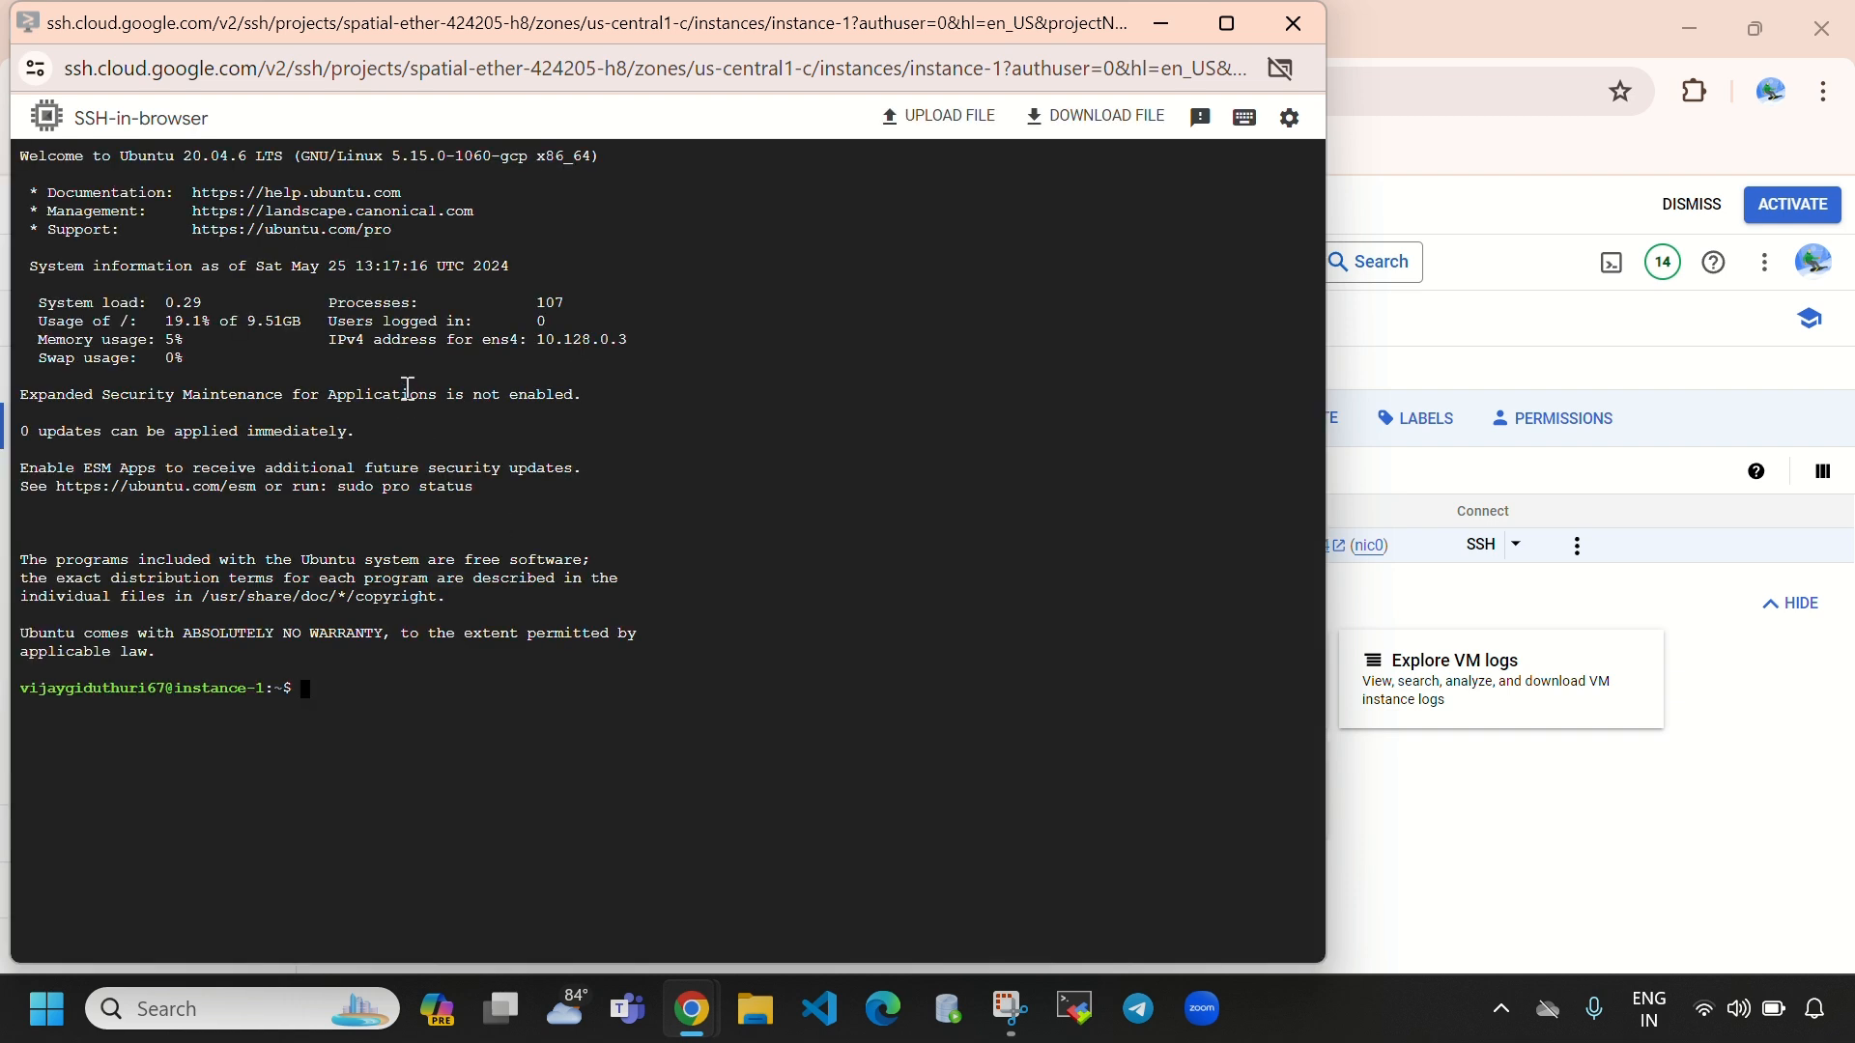
pyautogui.doubleClick(29, 690)
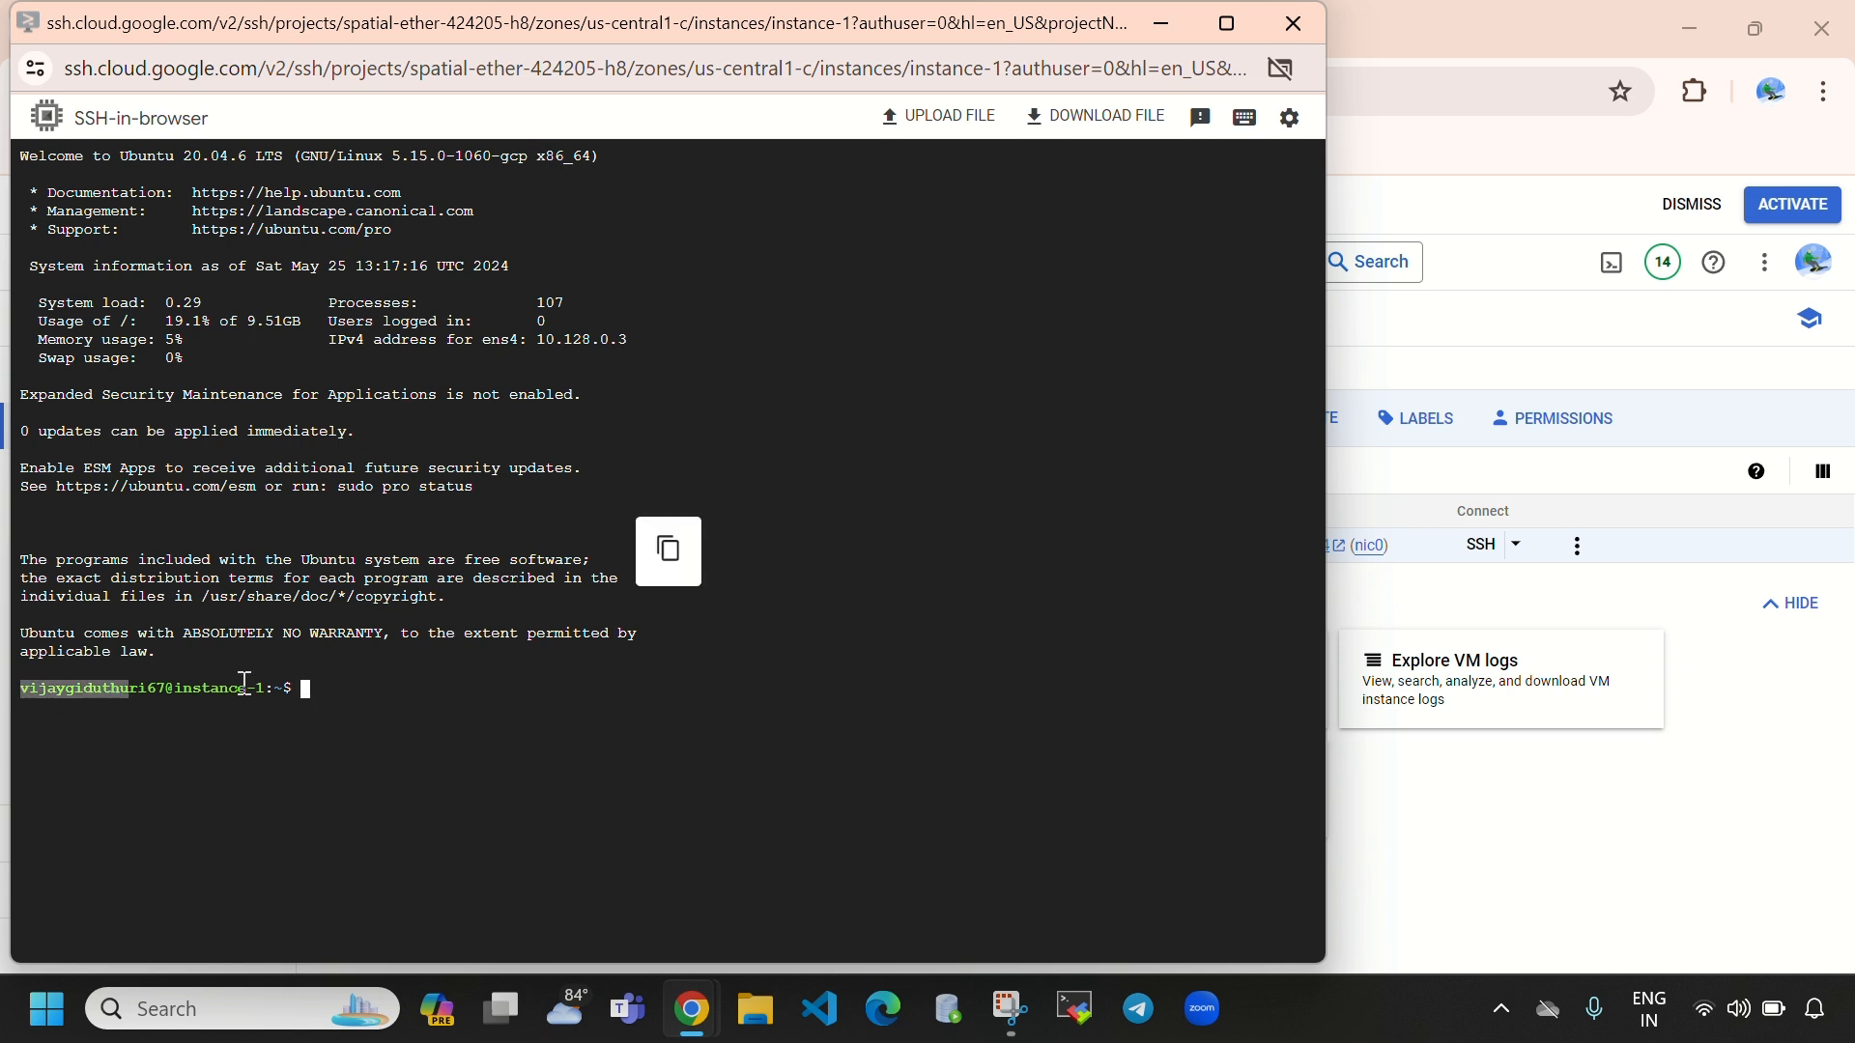
pyautogui.moveTo(174, 688); pyautogui.dragTo(259, 688)
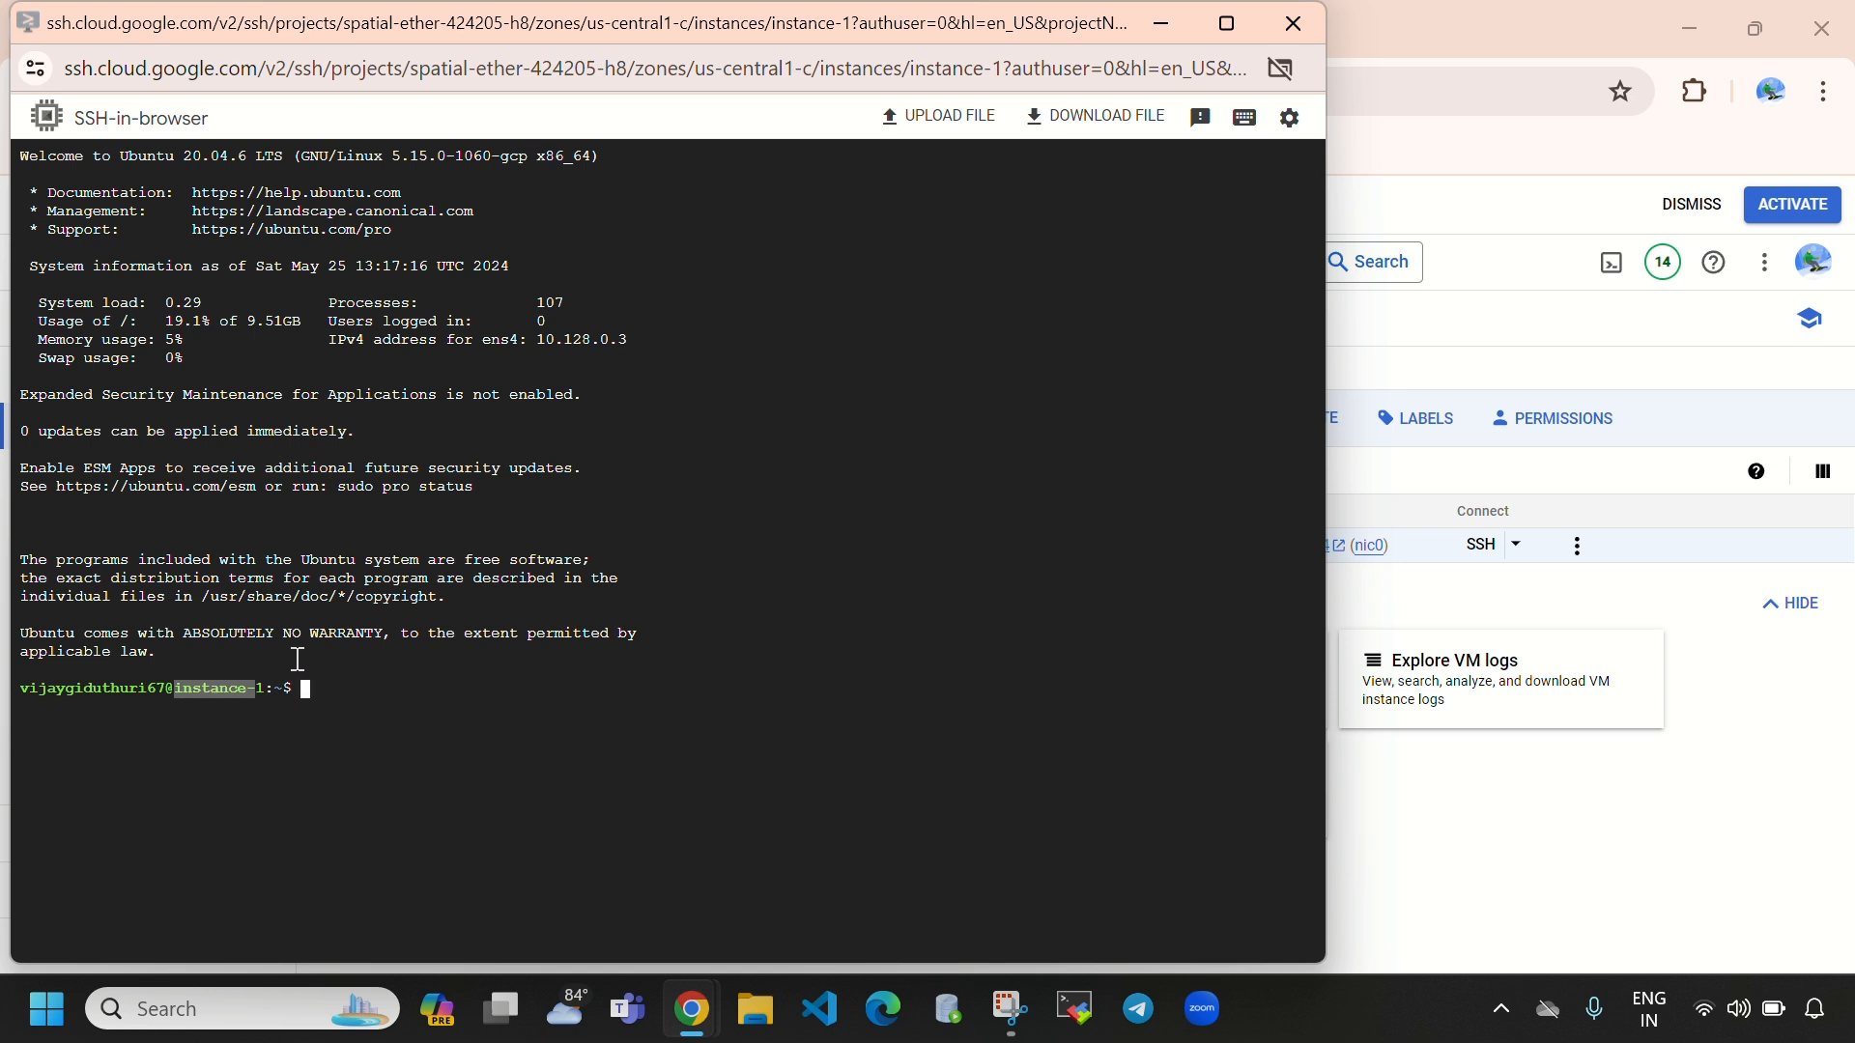
# - Update the package lists on instance-1 with sudo apt update -y
pyautogui.click(384, 703)
pyautogui.write('sudo a')
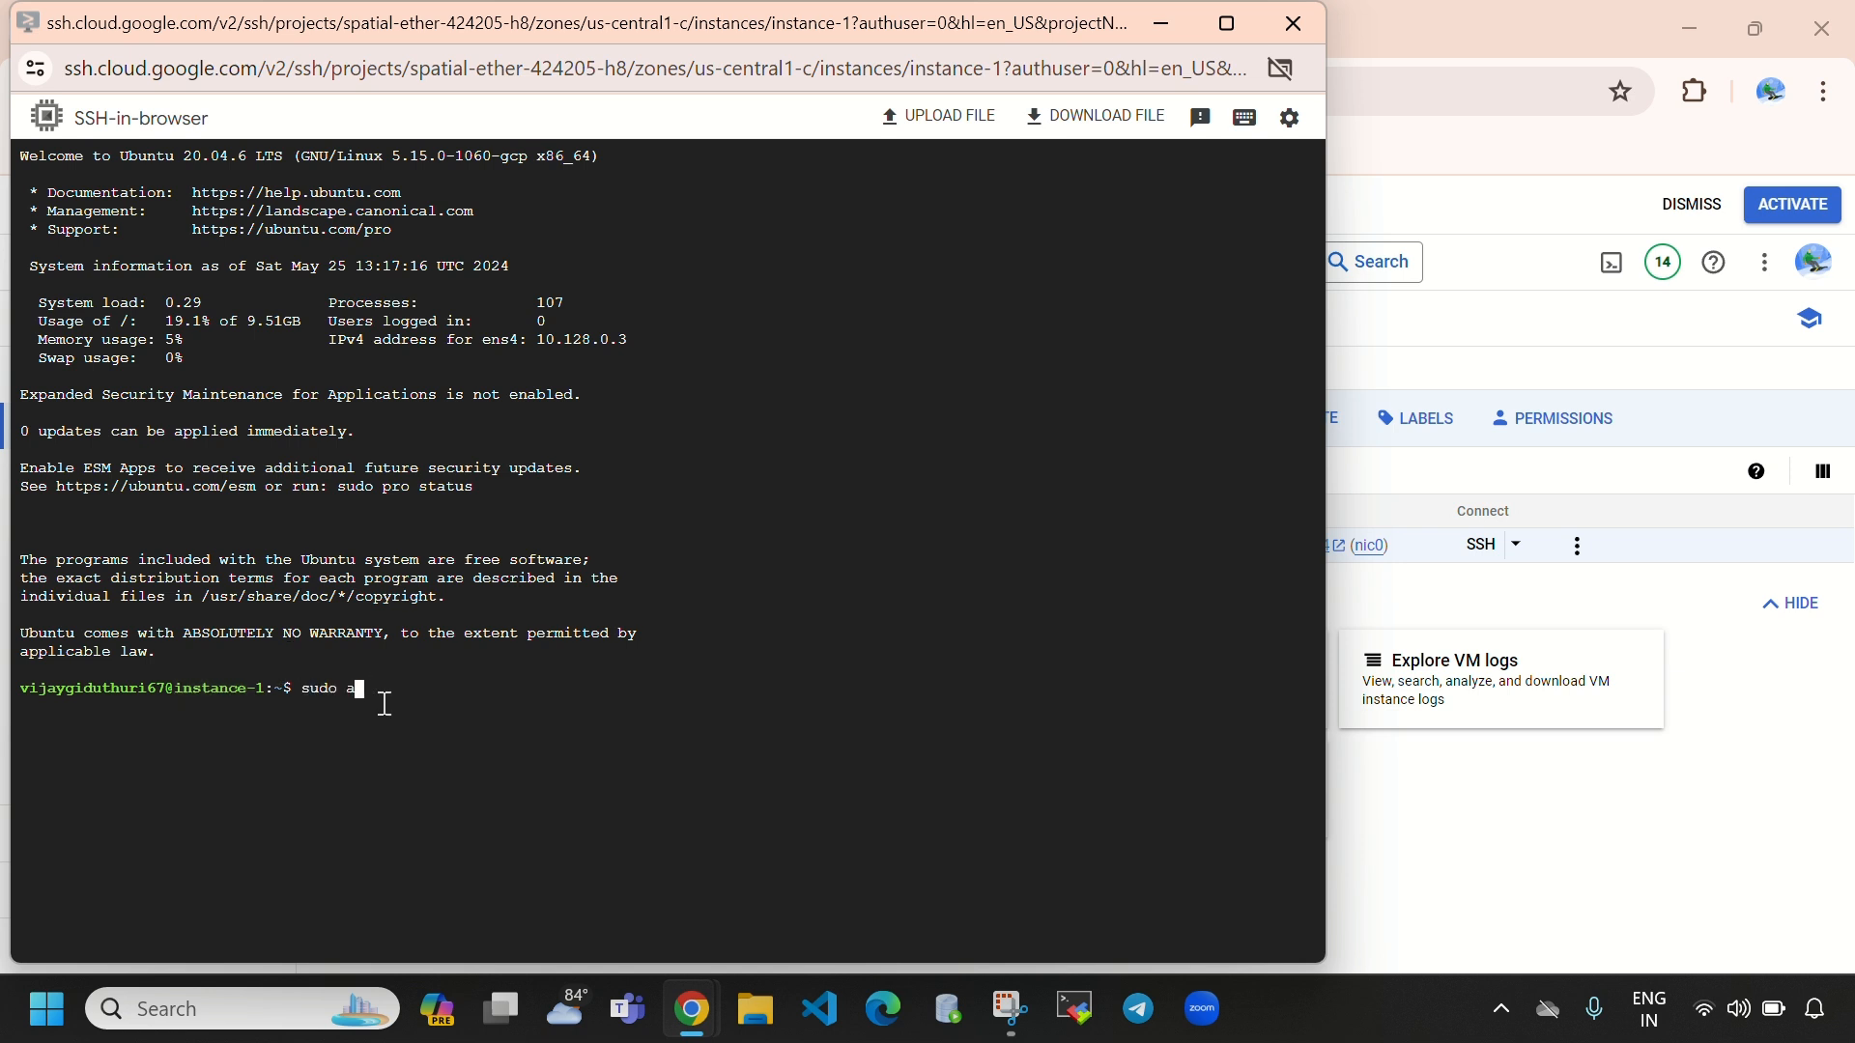
pyautogui.write('pt update -y')
pyautogui.press('Return')
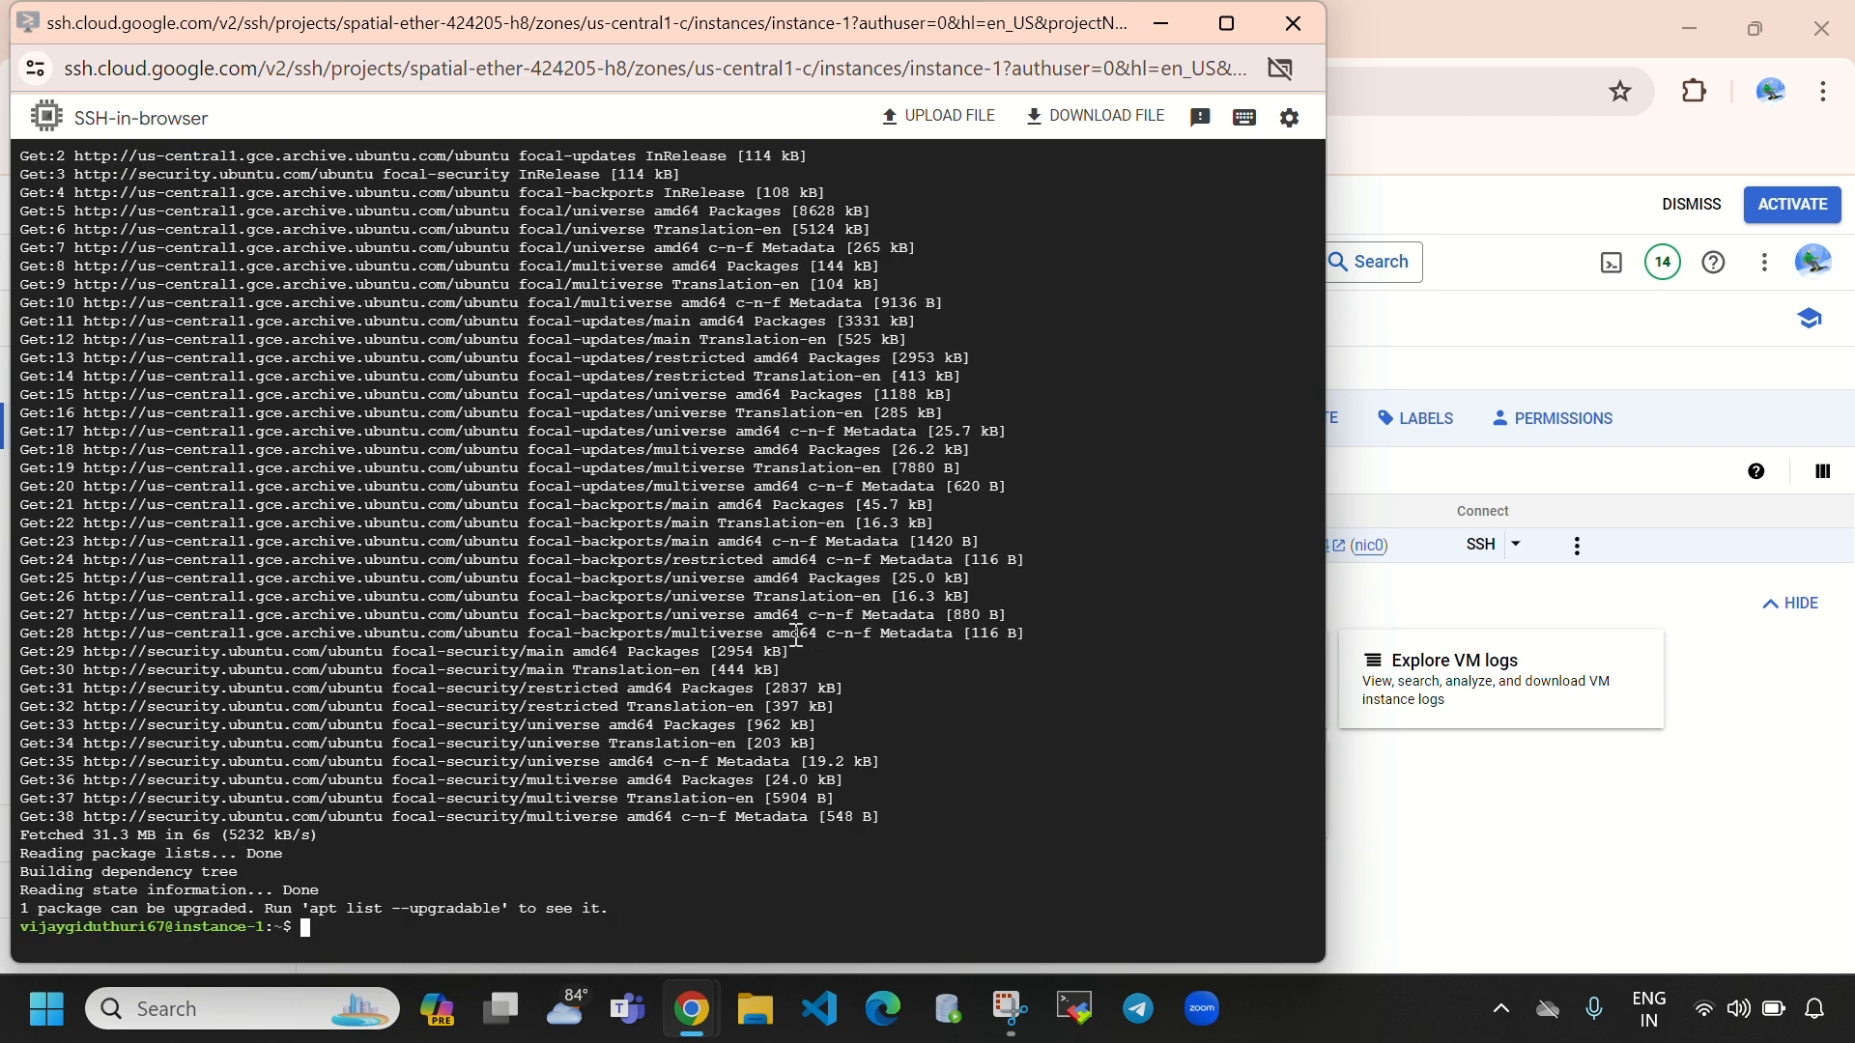
# - Clear the terminal and switch to the root account with sudo su
pyautogui.hotkey('ctrl', 'l')
pyautogui.write('sudo su')
pyautogui.press('Return')
pyautogui.moveTo(22, 180); pyautogui.dragTo(46, 181)
pyautogui.click(465, 201)
# - Print the VM's name with hostname and compare it with the name in the VM instances list
pyautogui.write('hostname')
pyautogui.press('Return')
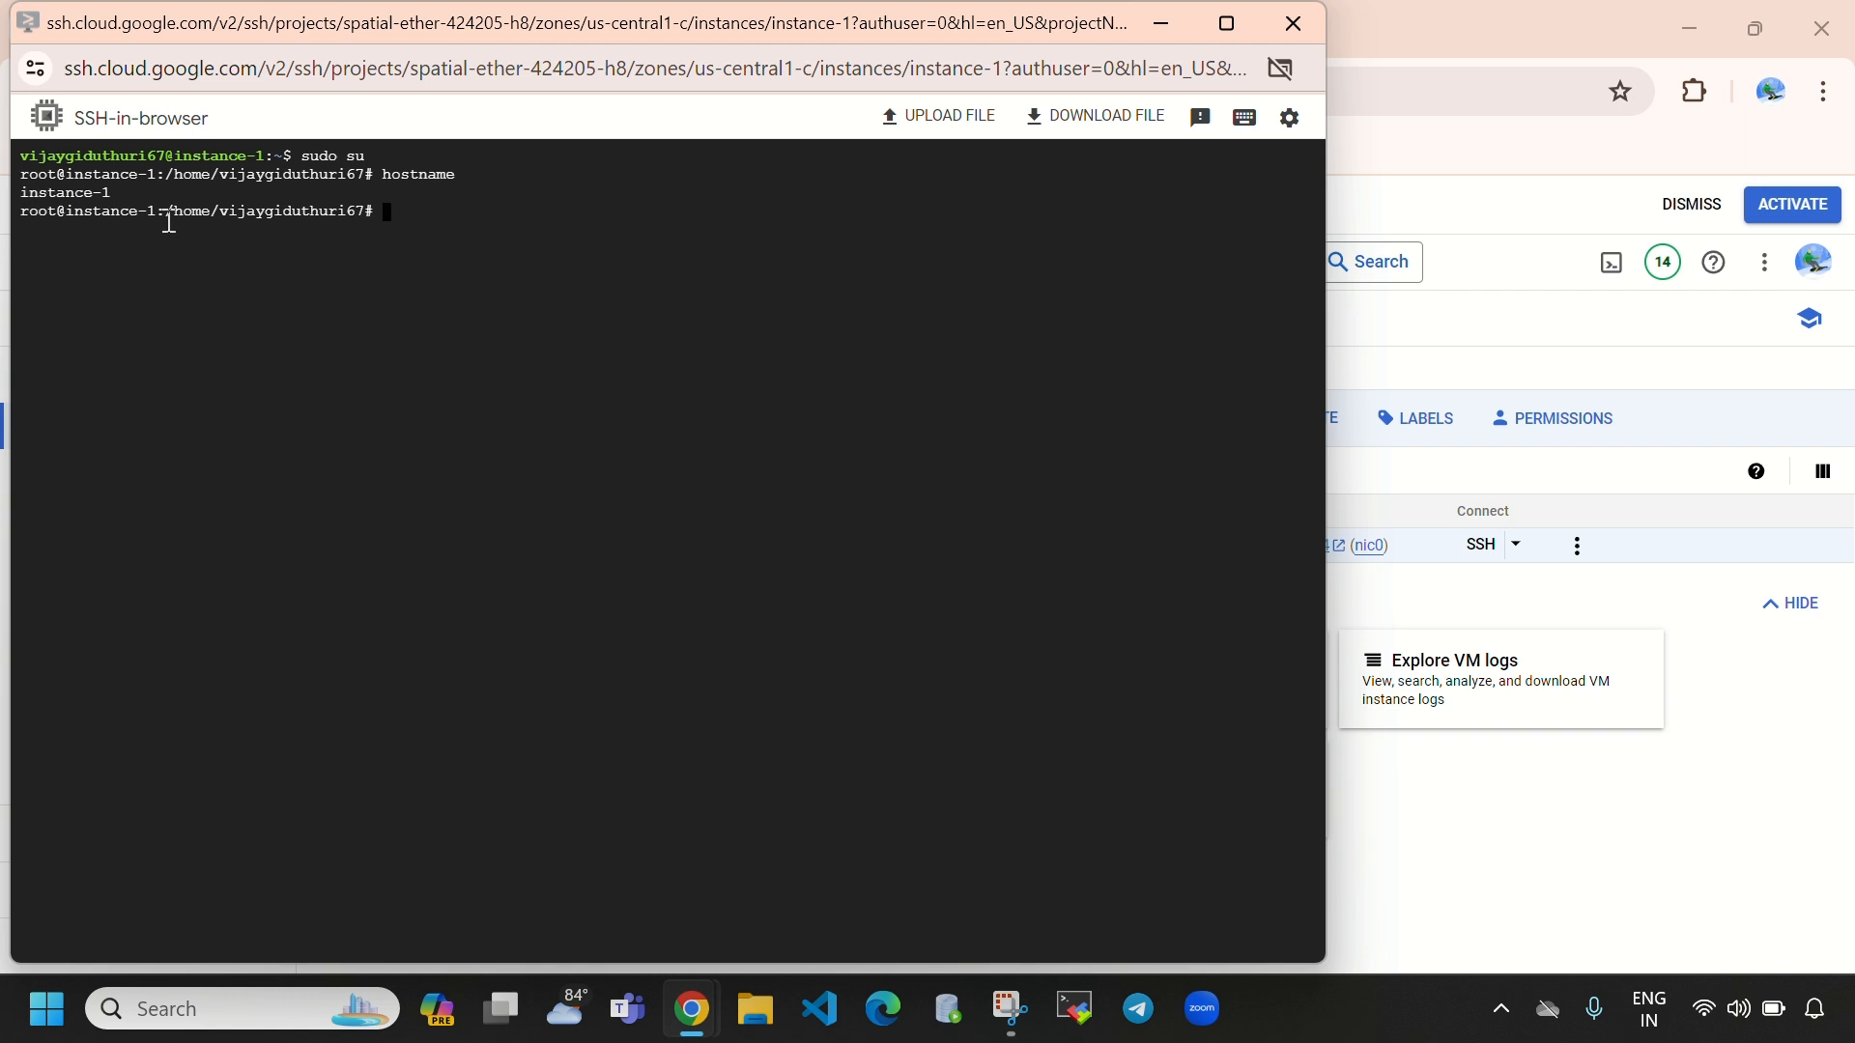
pyautogui.moveTo(122, 193); pyautogui.dragTo(19, 192)
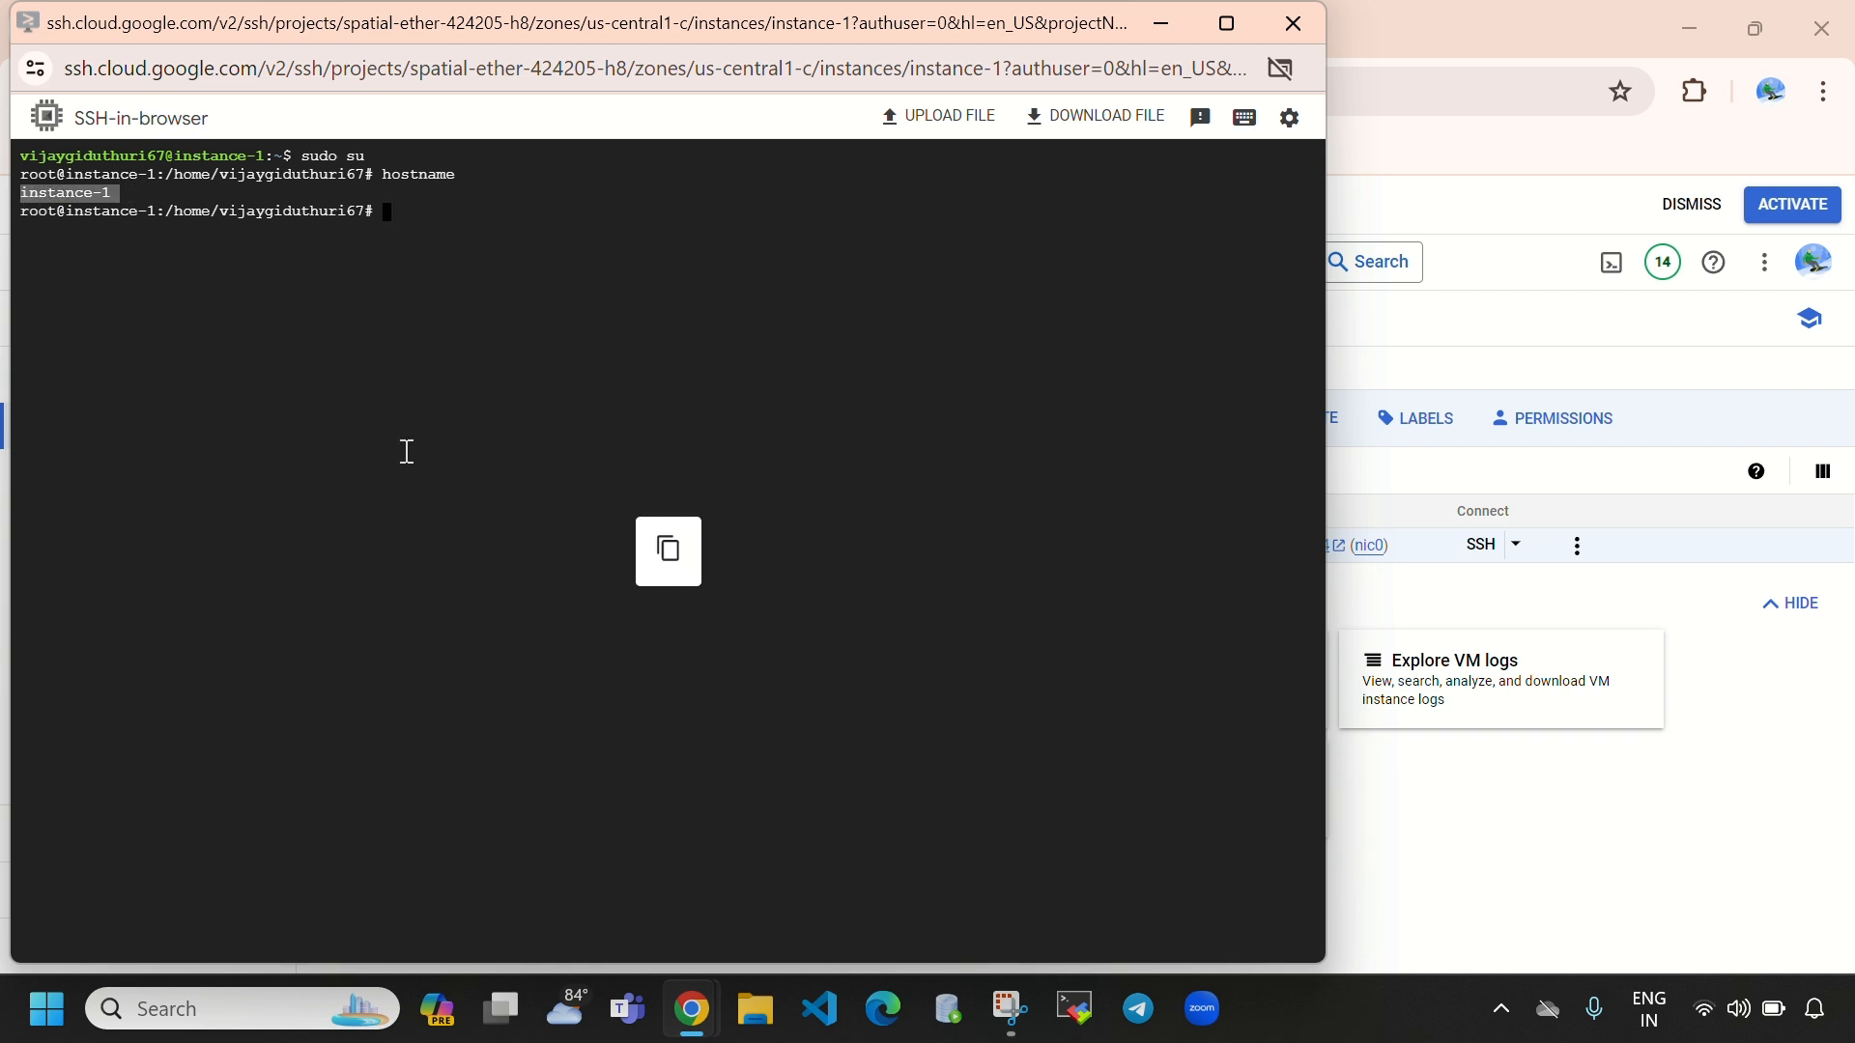
pyautogui.moveTo(691, 1010)
pyautogui.click(538, 865)
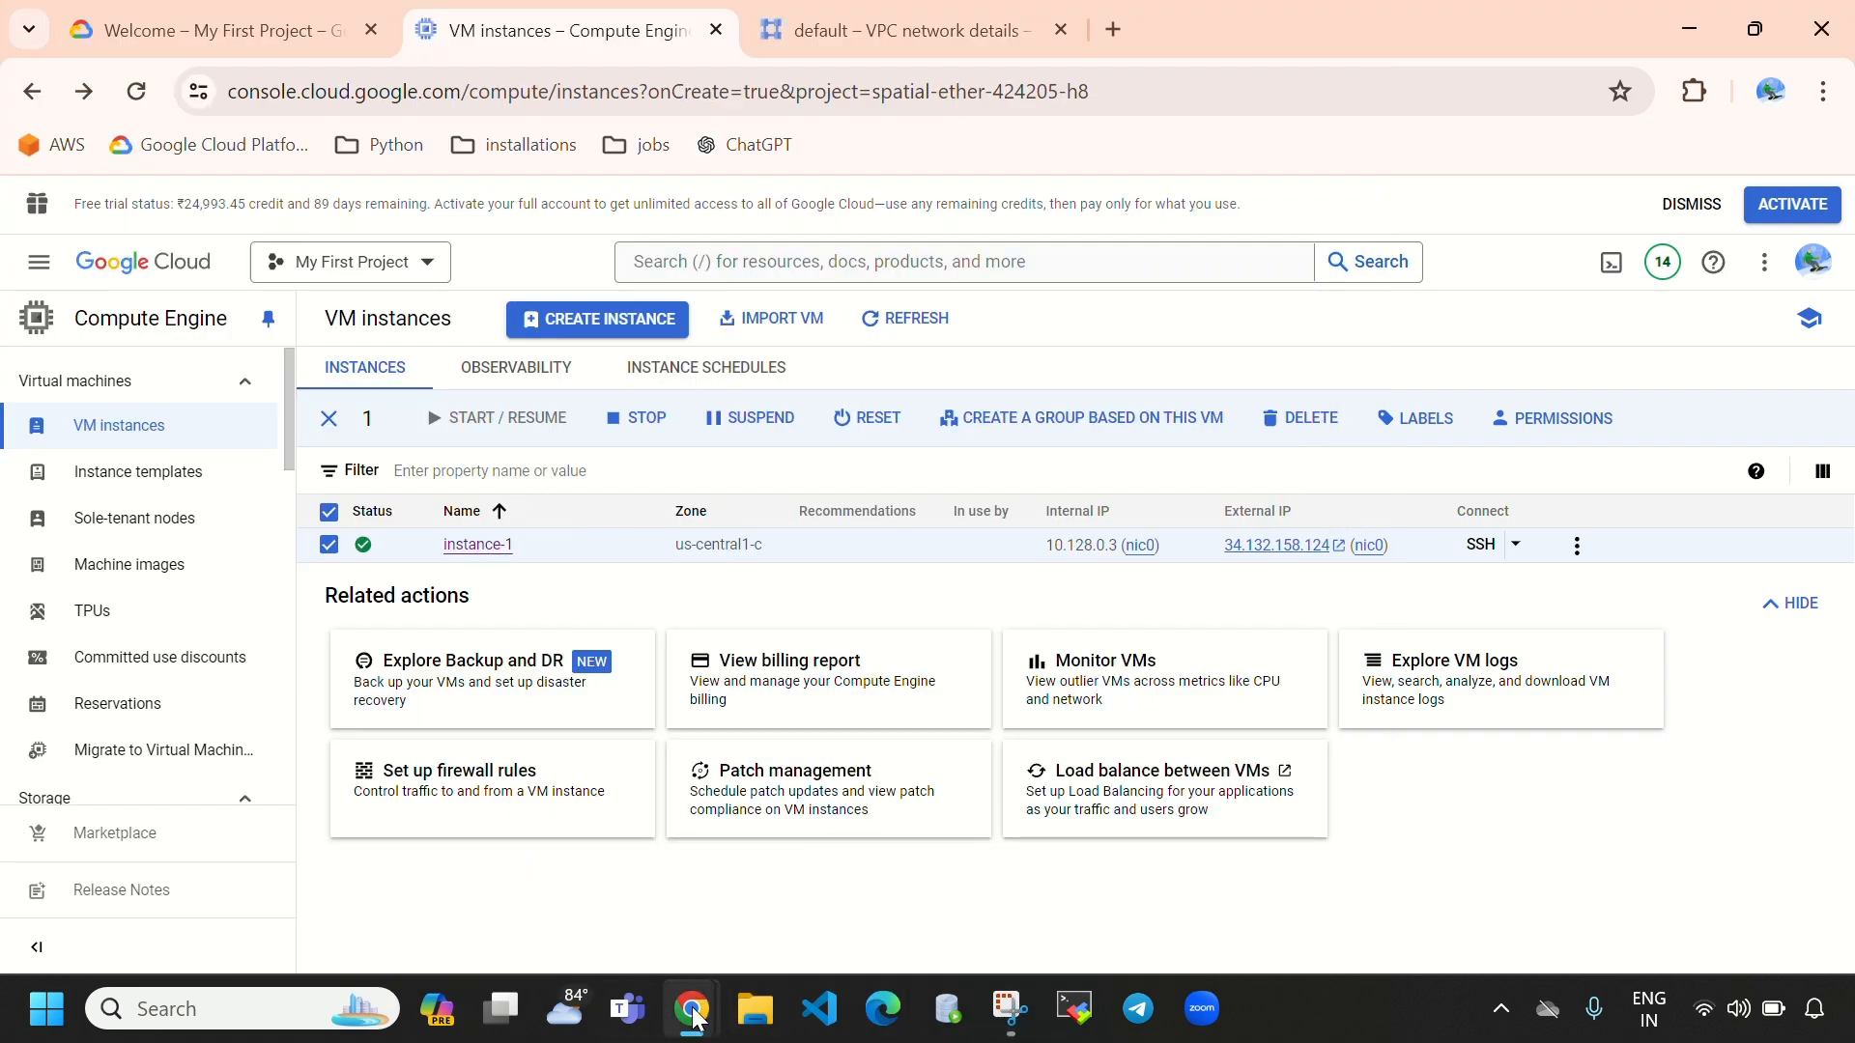
pyautogui.moveTo(692, 1009)
pyautogui.click(812, 857)
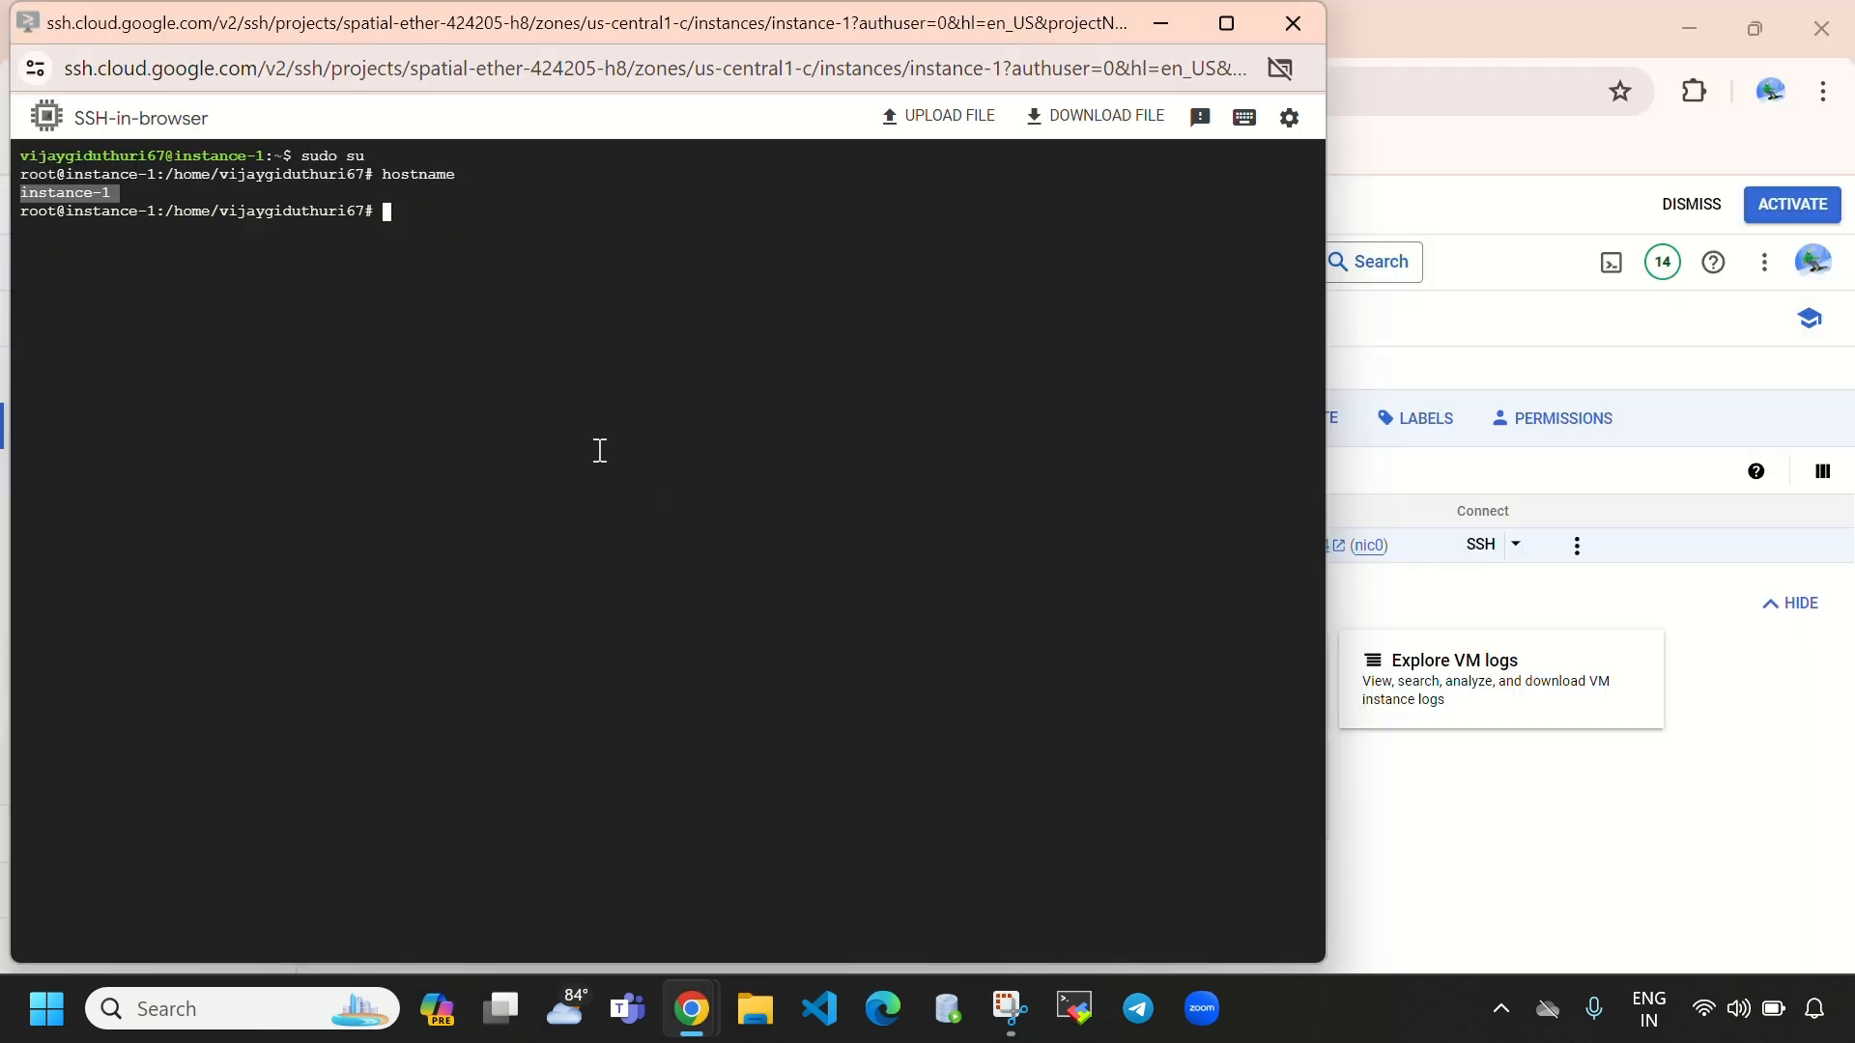
# - Print the VM's IP address with hostname -i and compare it with the internal IP in the VM instances list
pyautogui.press('Up')
pyautogui.write('-i')
pyautogui.press('Return')
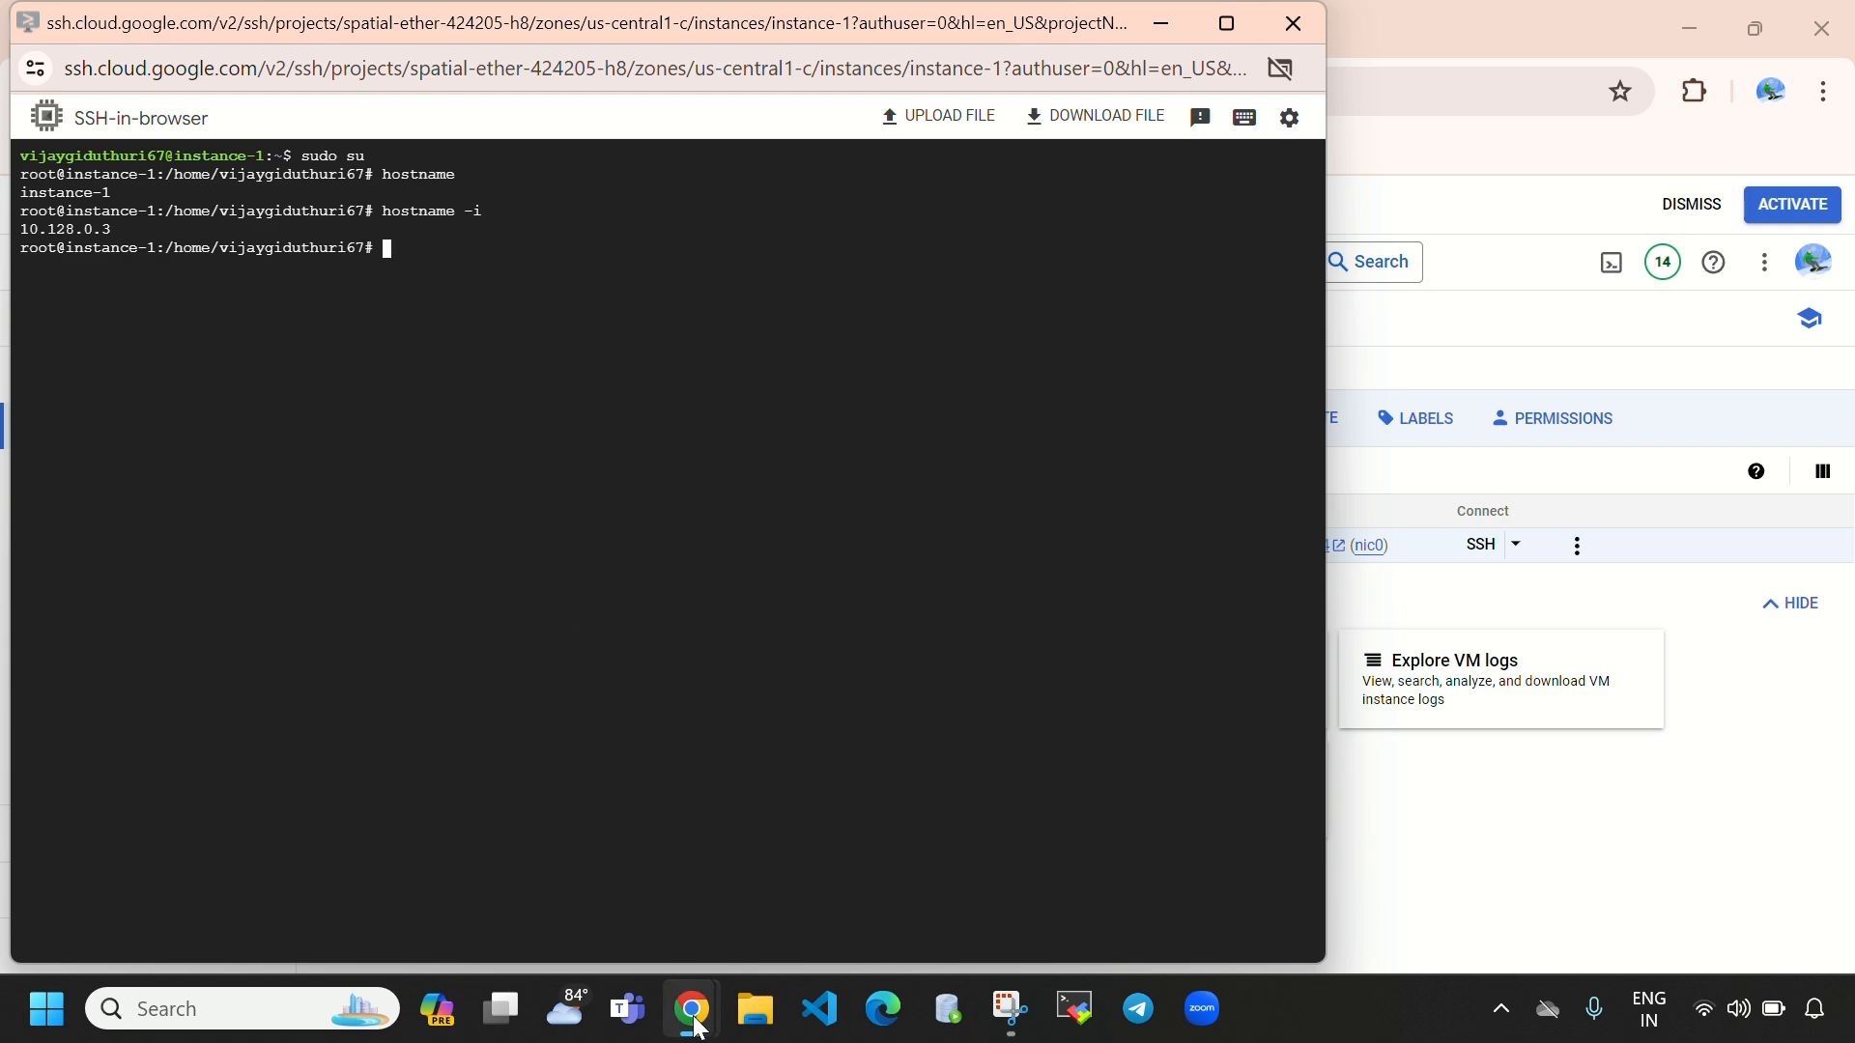
pyautogui.moveTo(696, 1014)
pyautogui.click(606, 884)
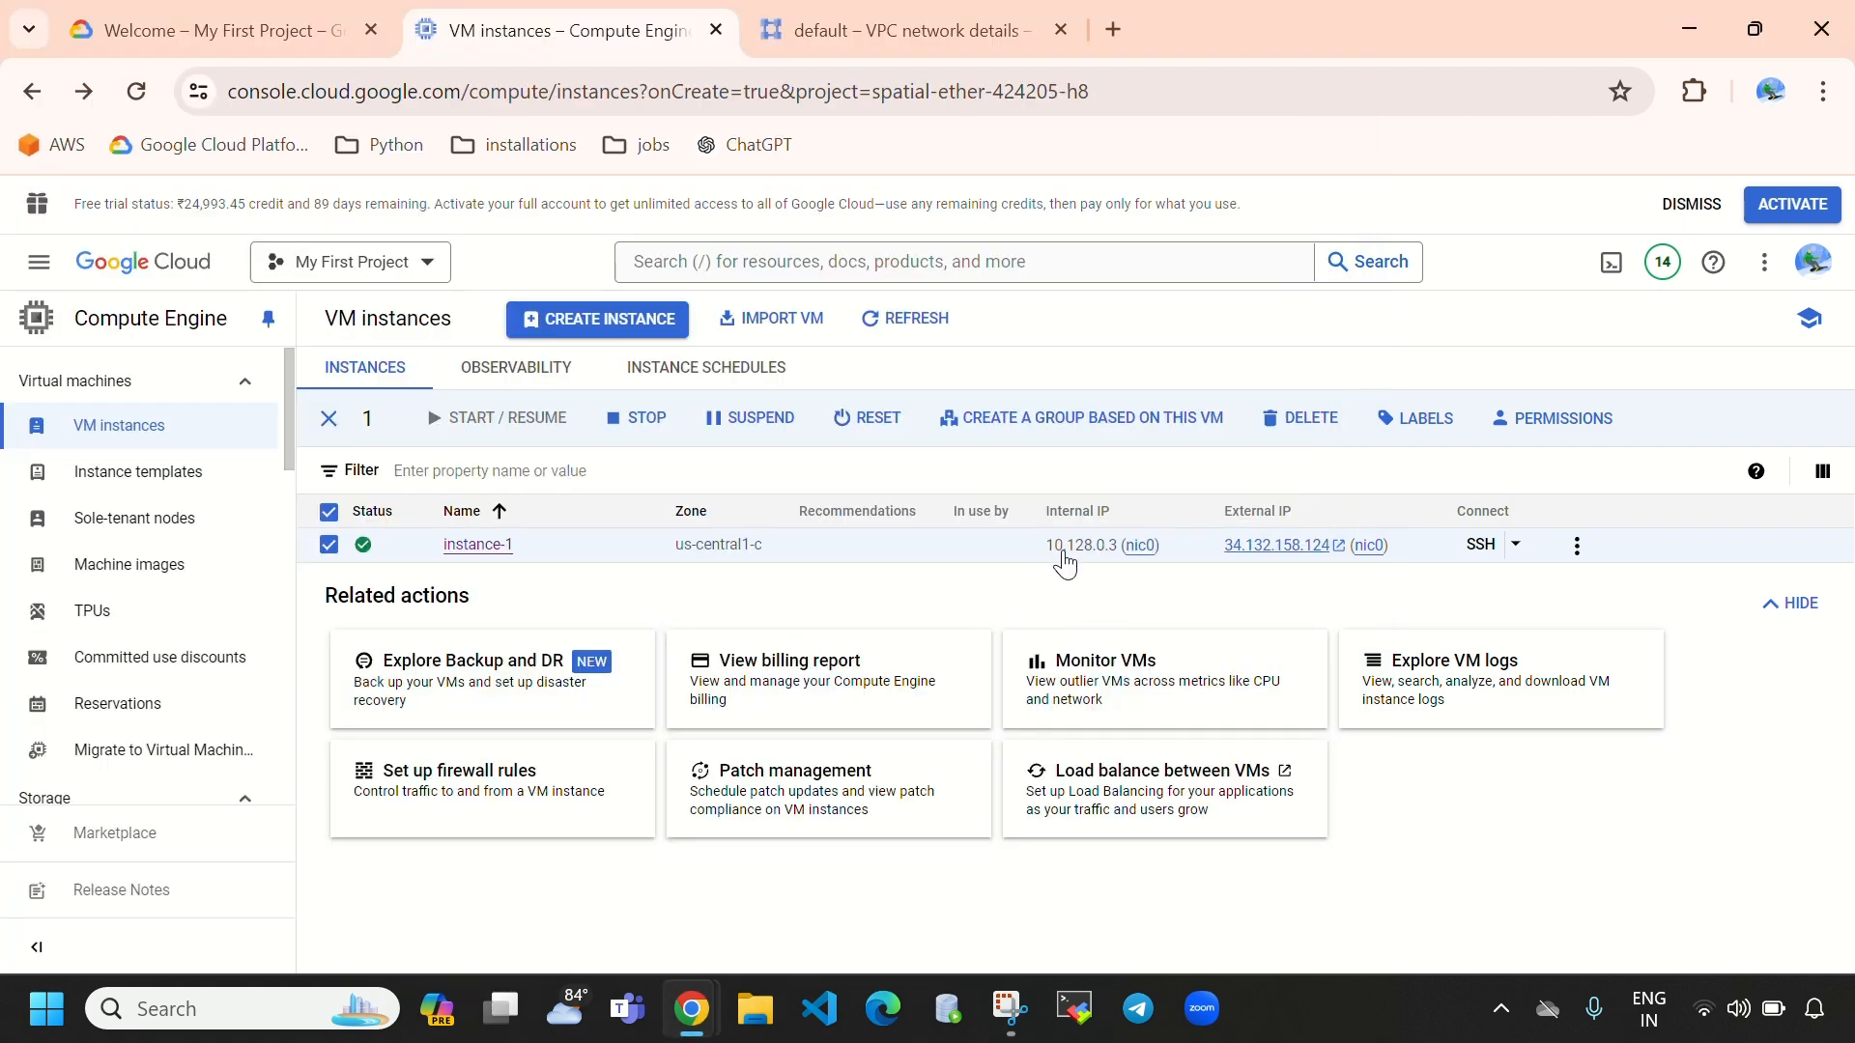
pyautogui.moveTo(1049, 510); pyautogui.dragTo(1116, 515)
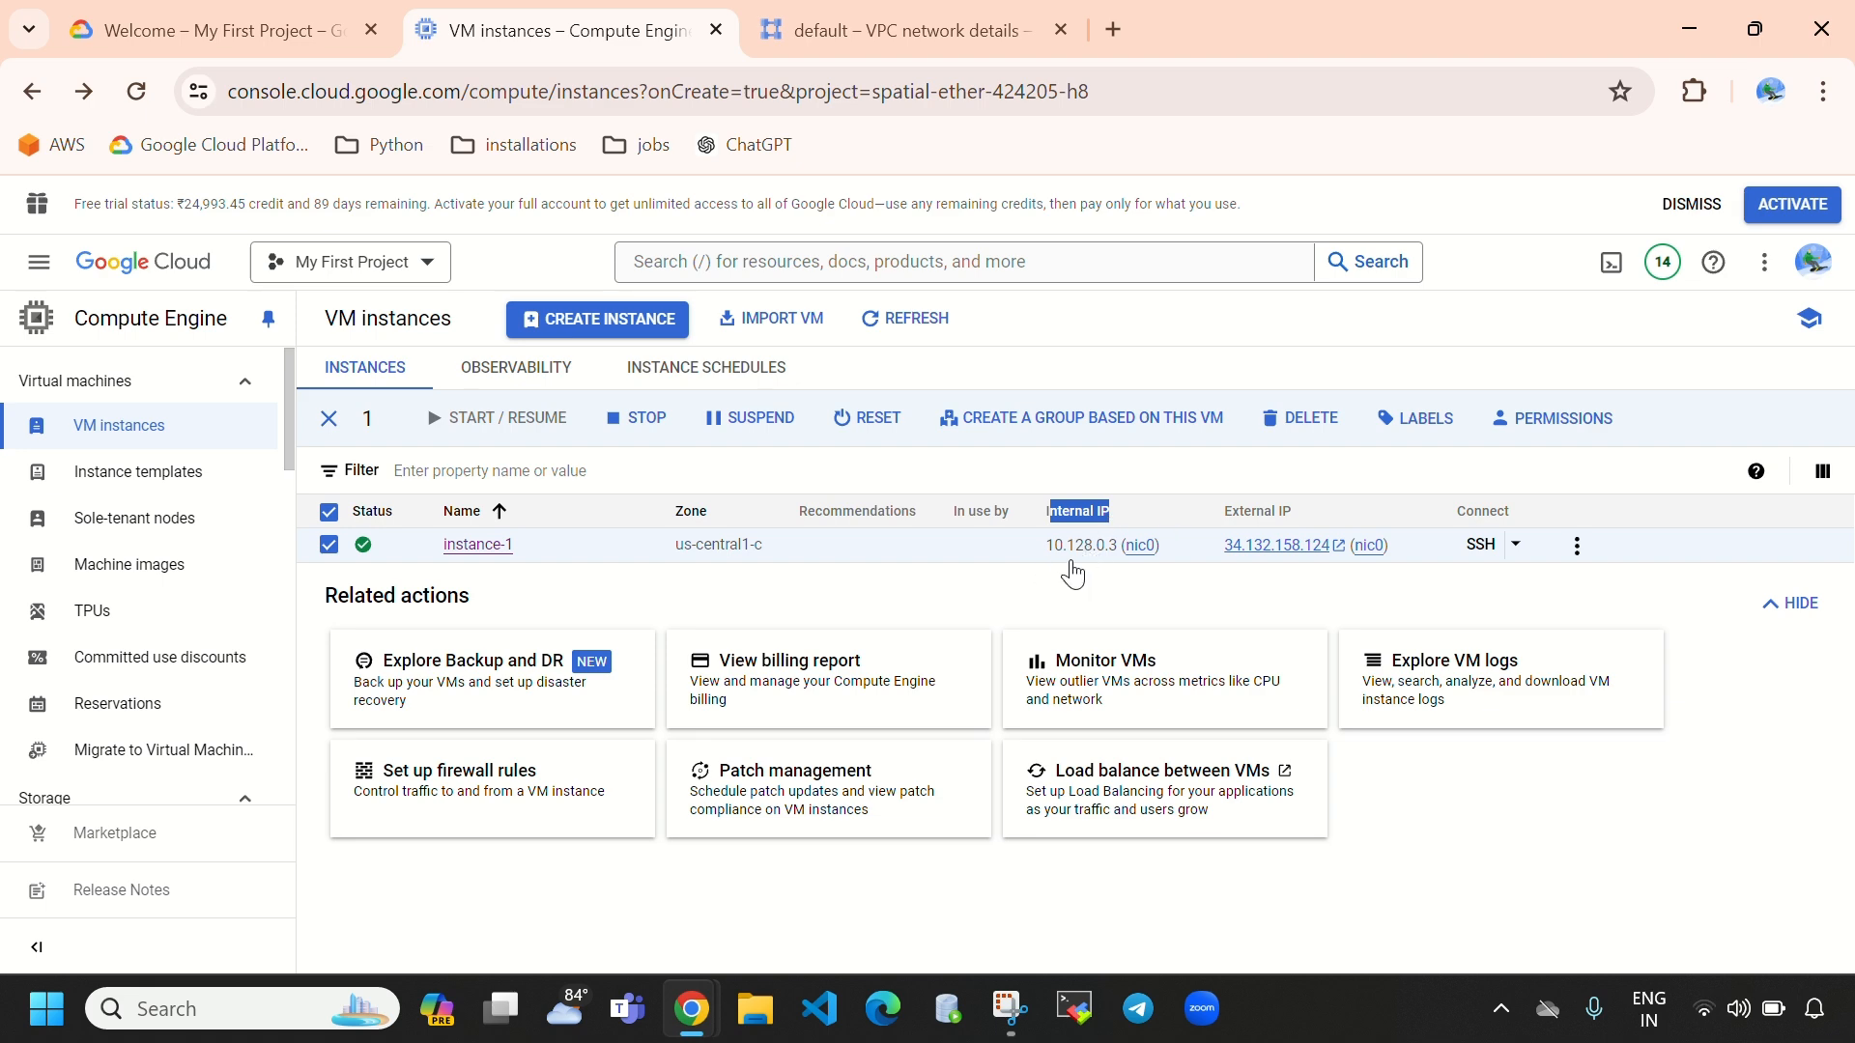
pyautogui.moveTo(692, 1010)
pyautogui.click(827, 894)
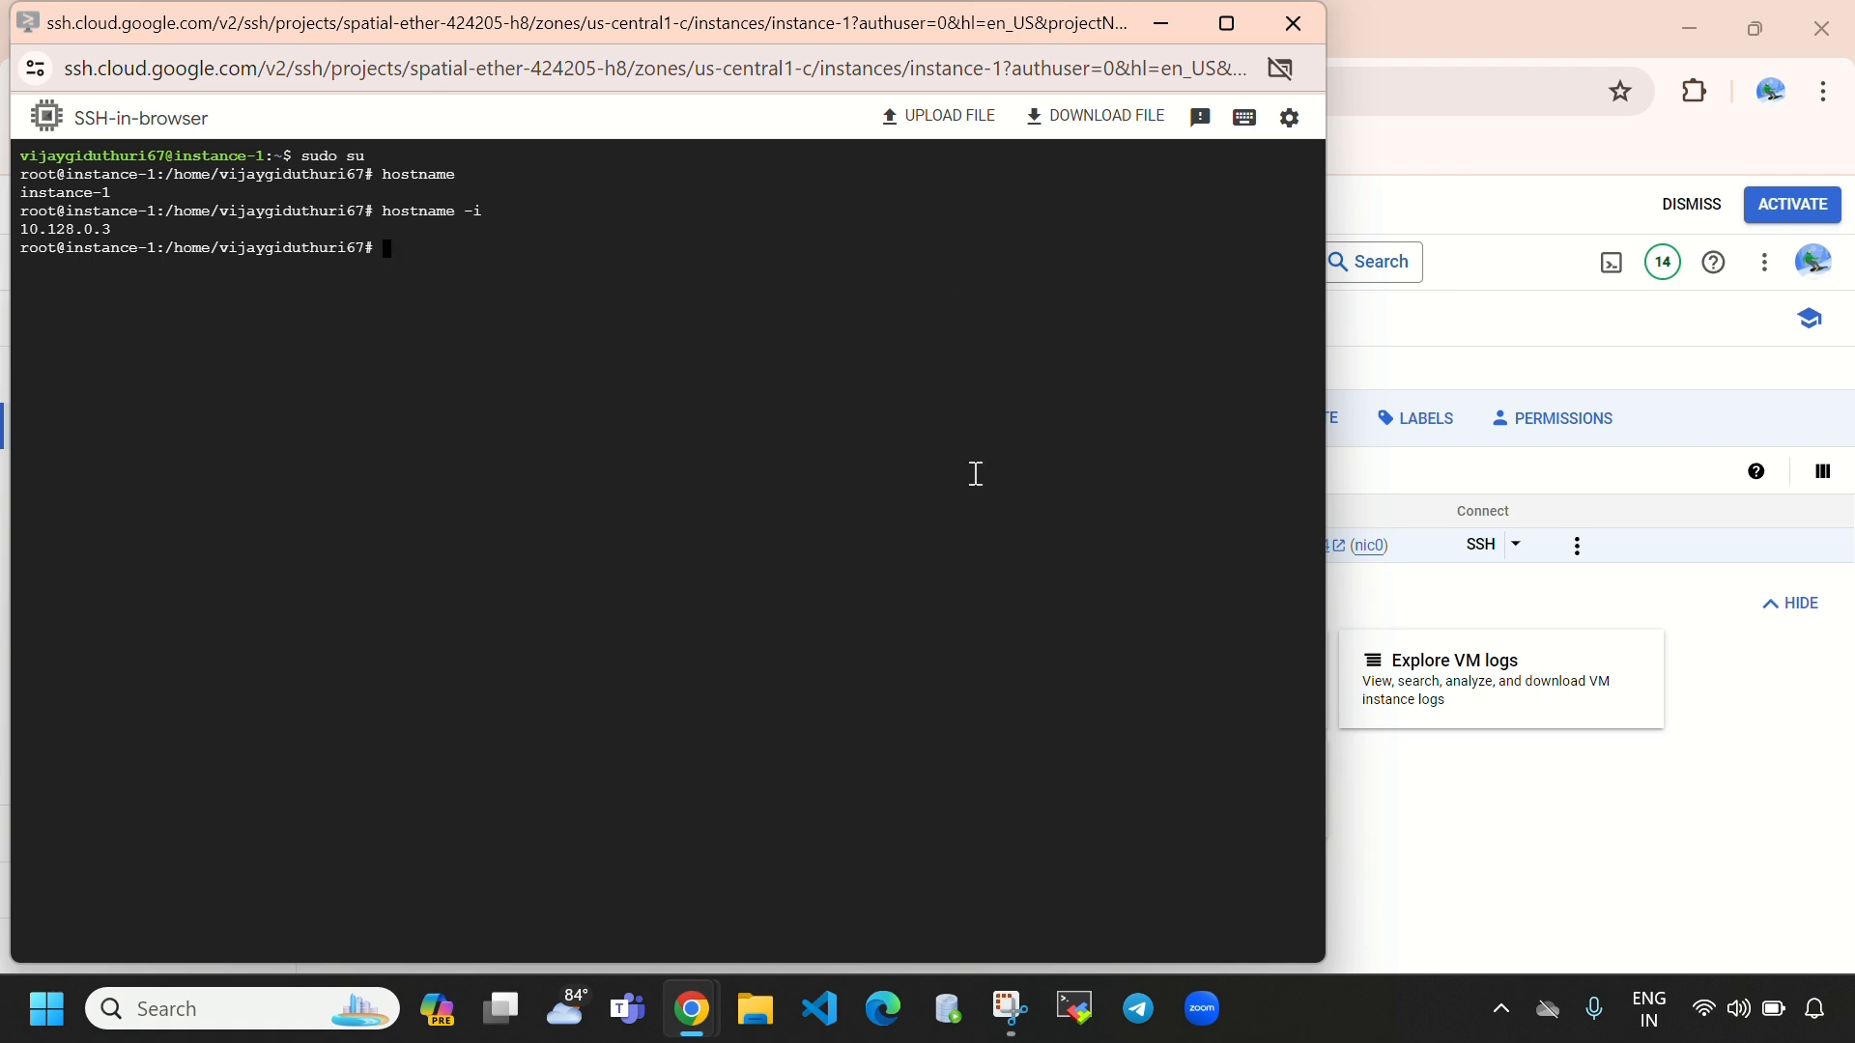
# - Put away the Cloud console and SSH session windows to reach the Windows desktop
pyautogui.click(1169, 40)
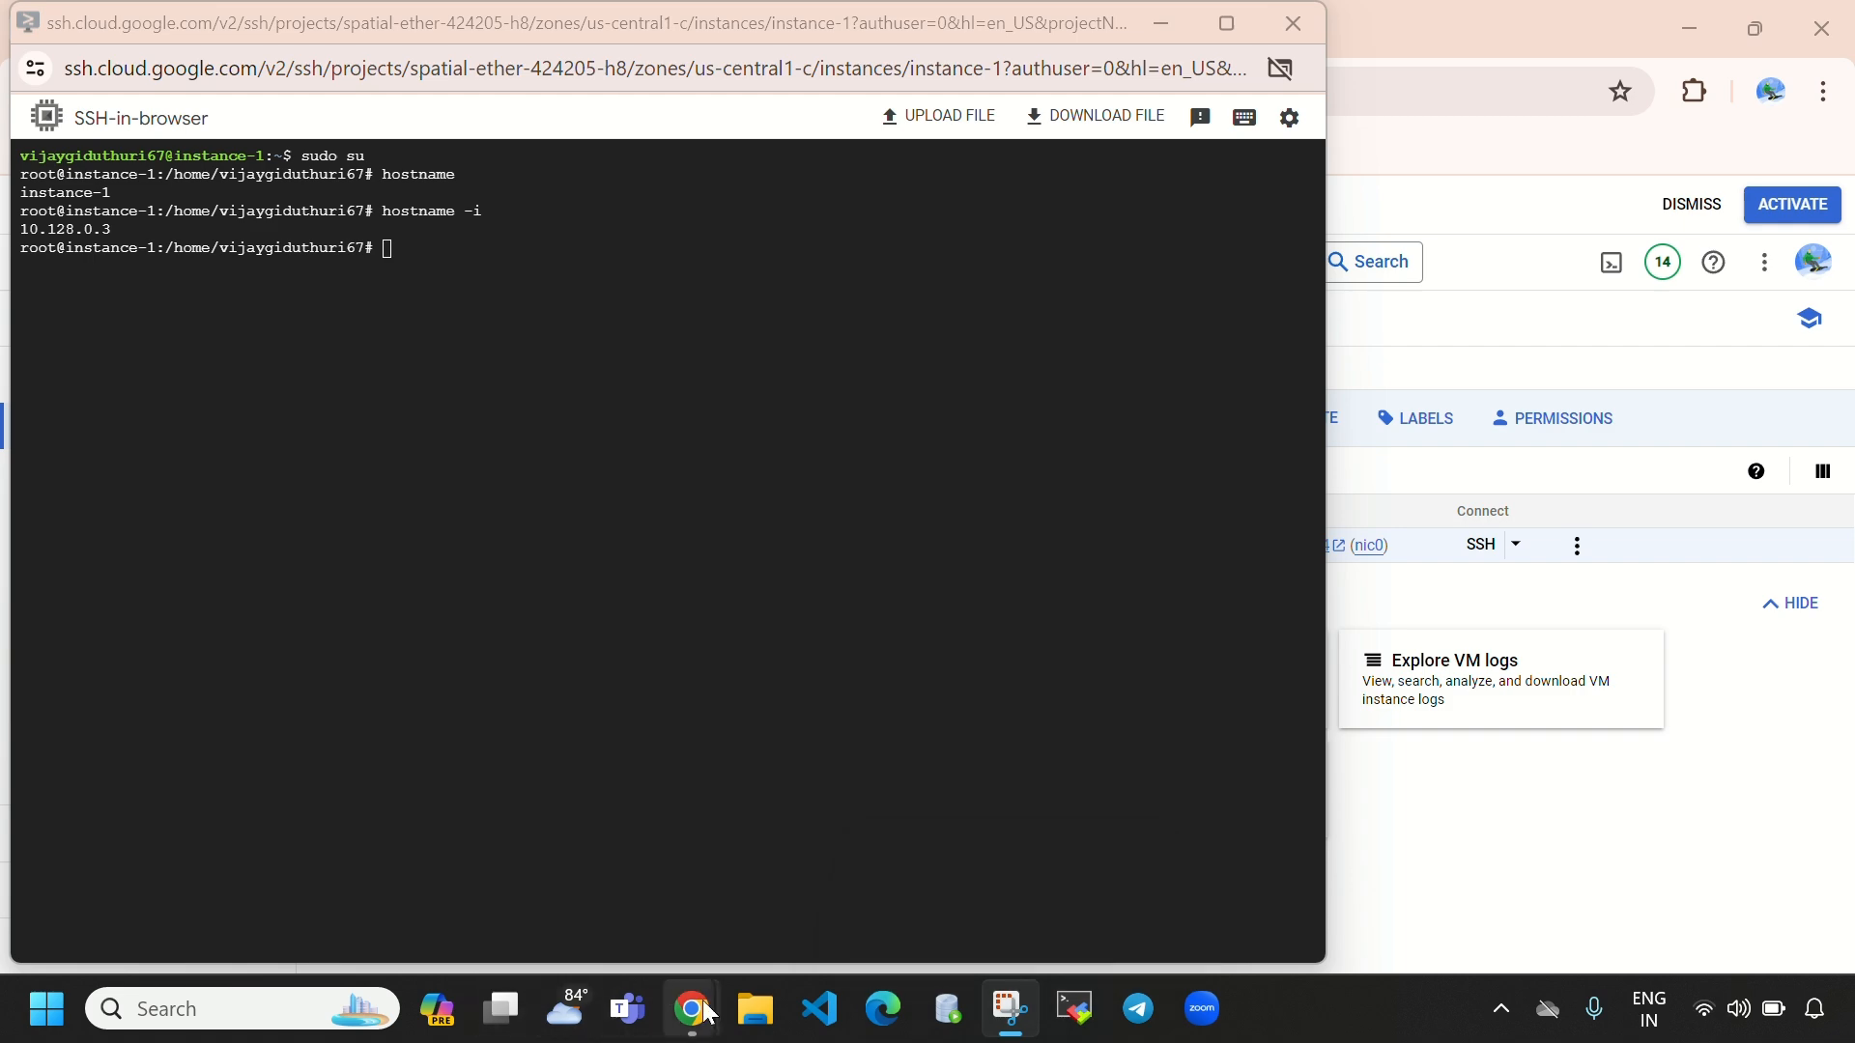
pyautogui.moveTo(710, 1013)
pyautogui.click(676, 850)
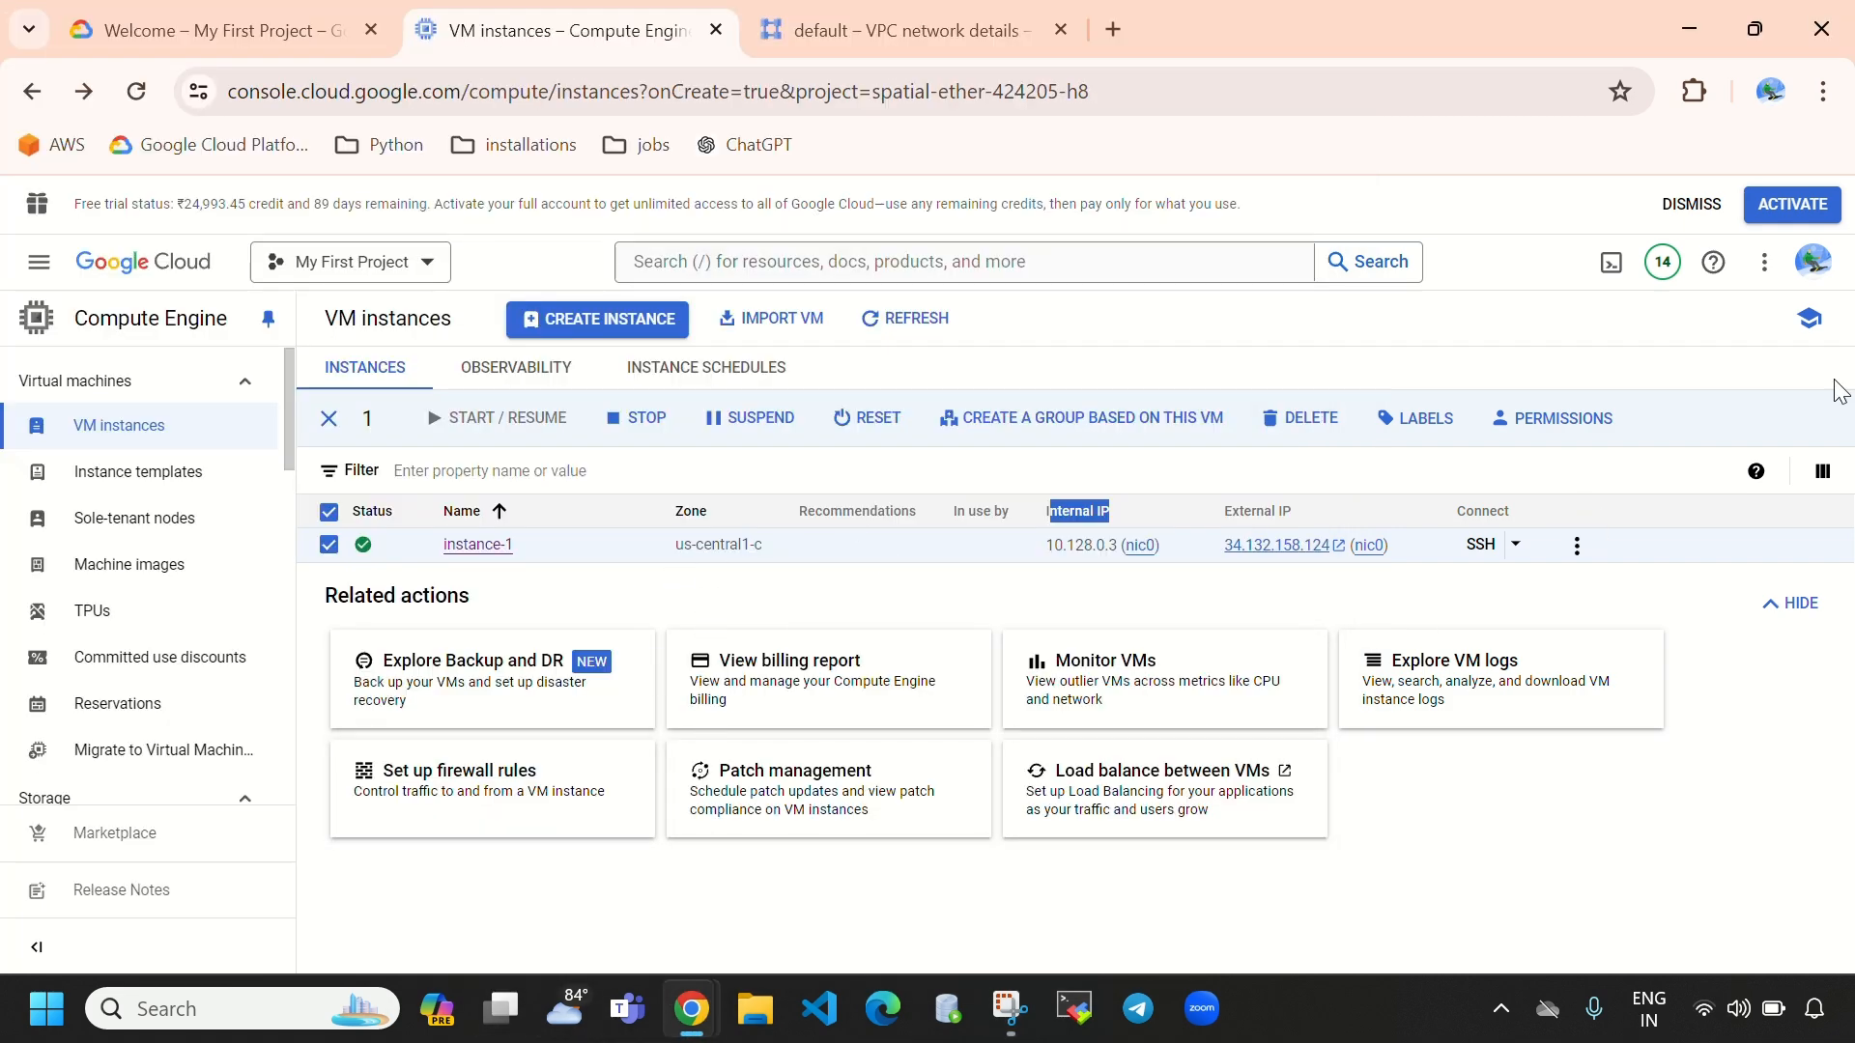
pyautogui.click(1683, 31)
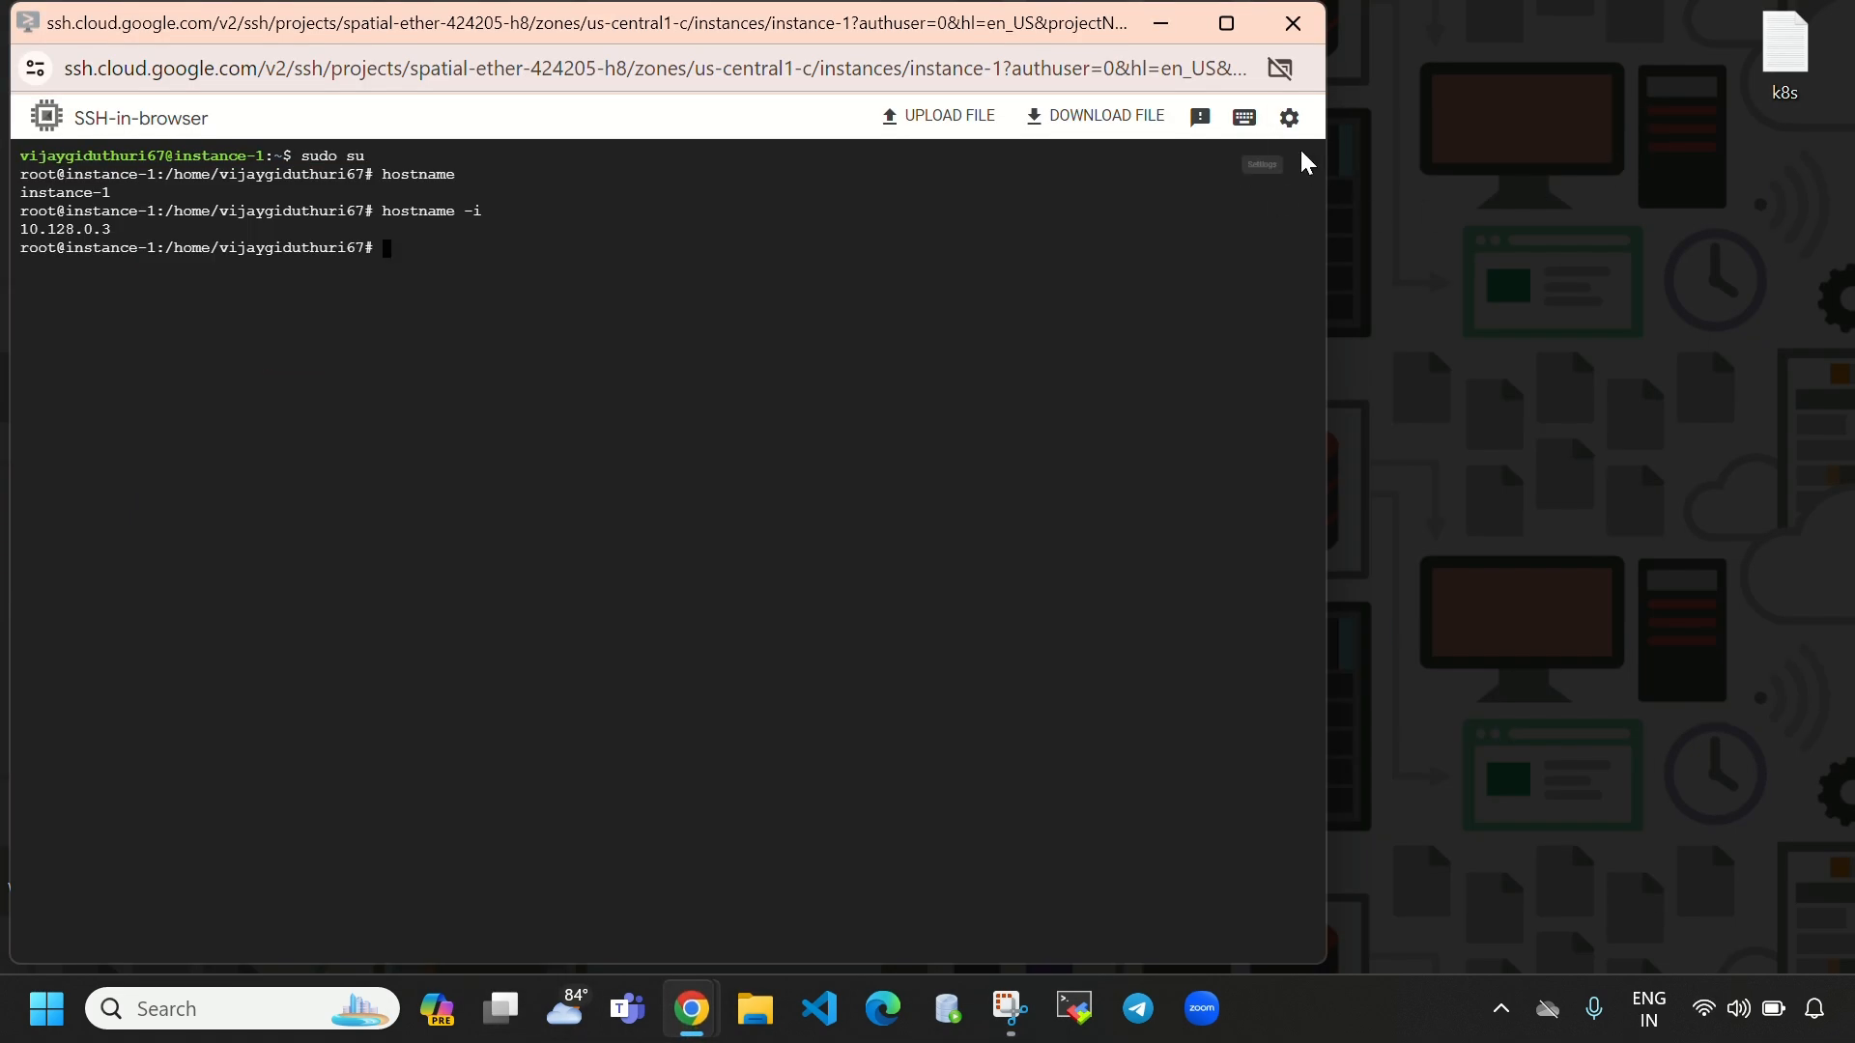
pyautogui.click(1166, 16)
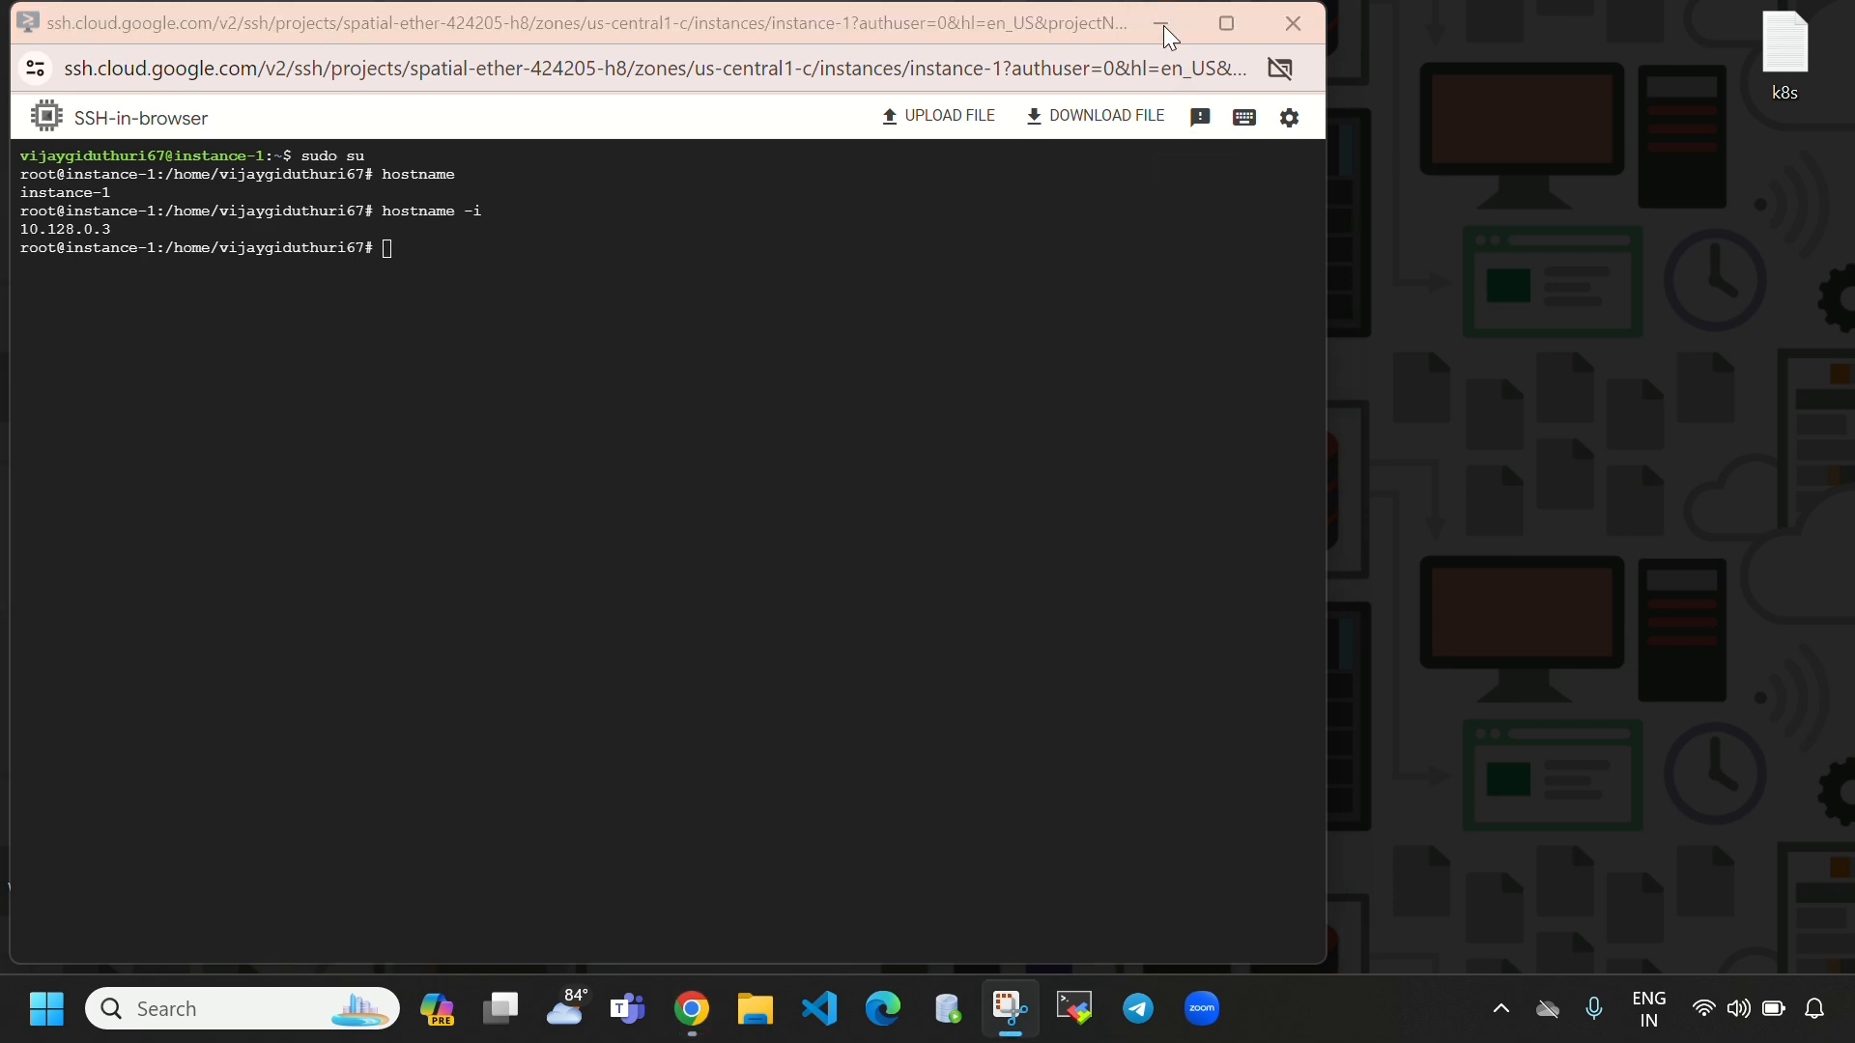
pyautogui.click(1293, 23)
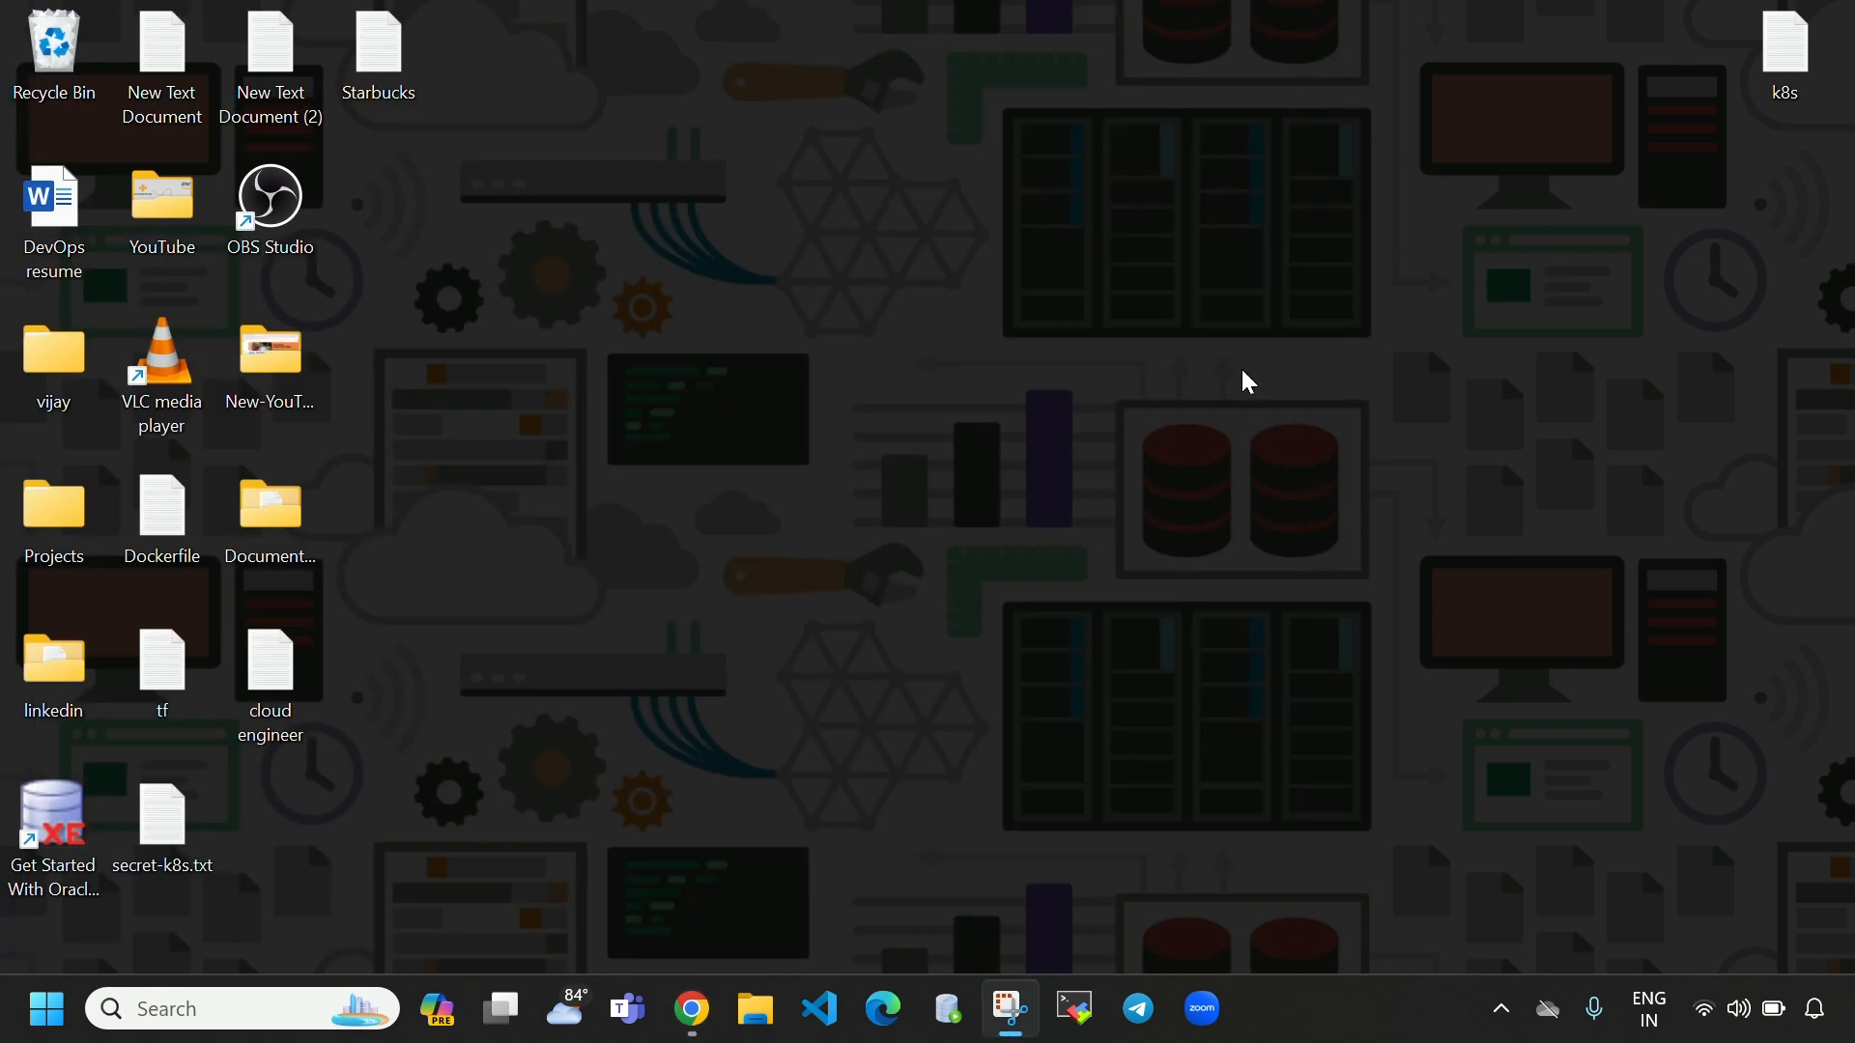
# - Create a new folder named vm on the desktop
pyautogui.rightClick(990, 377)
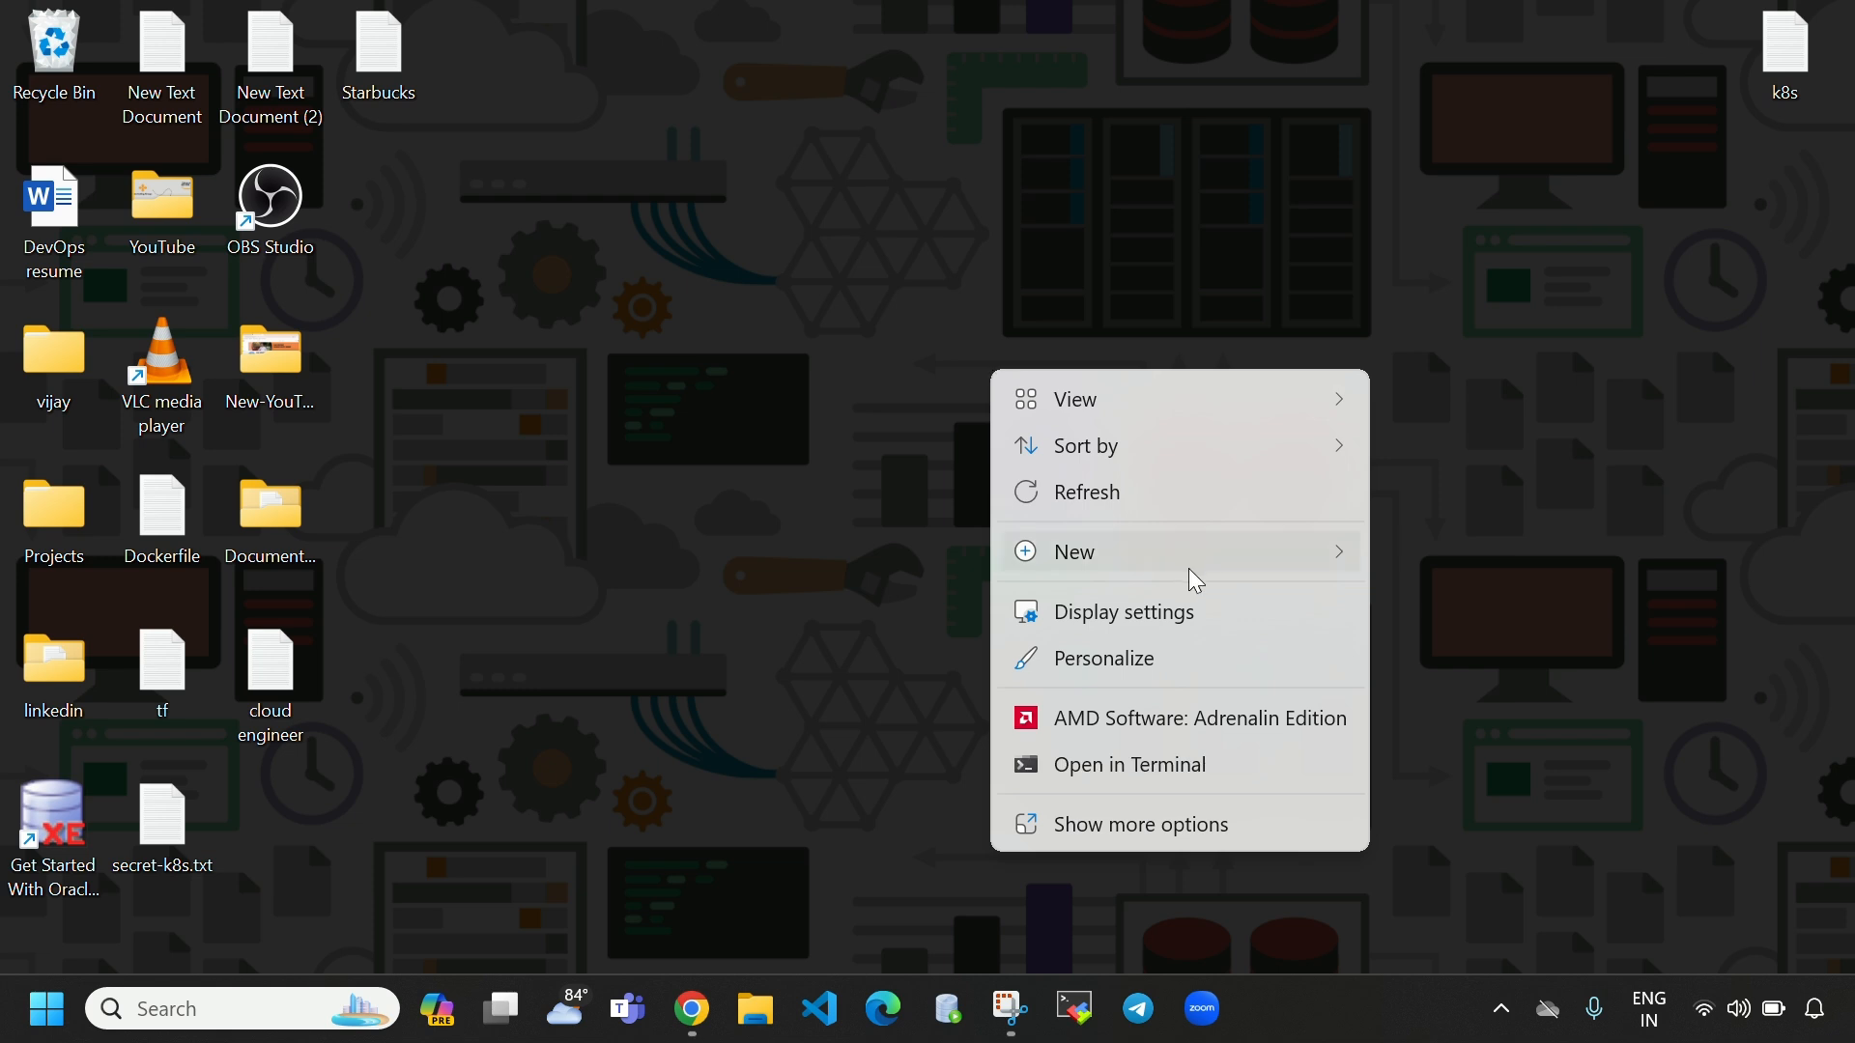
pyautogui.moveTo(1198, 580)
pyautogui.click(1463, 564)
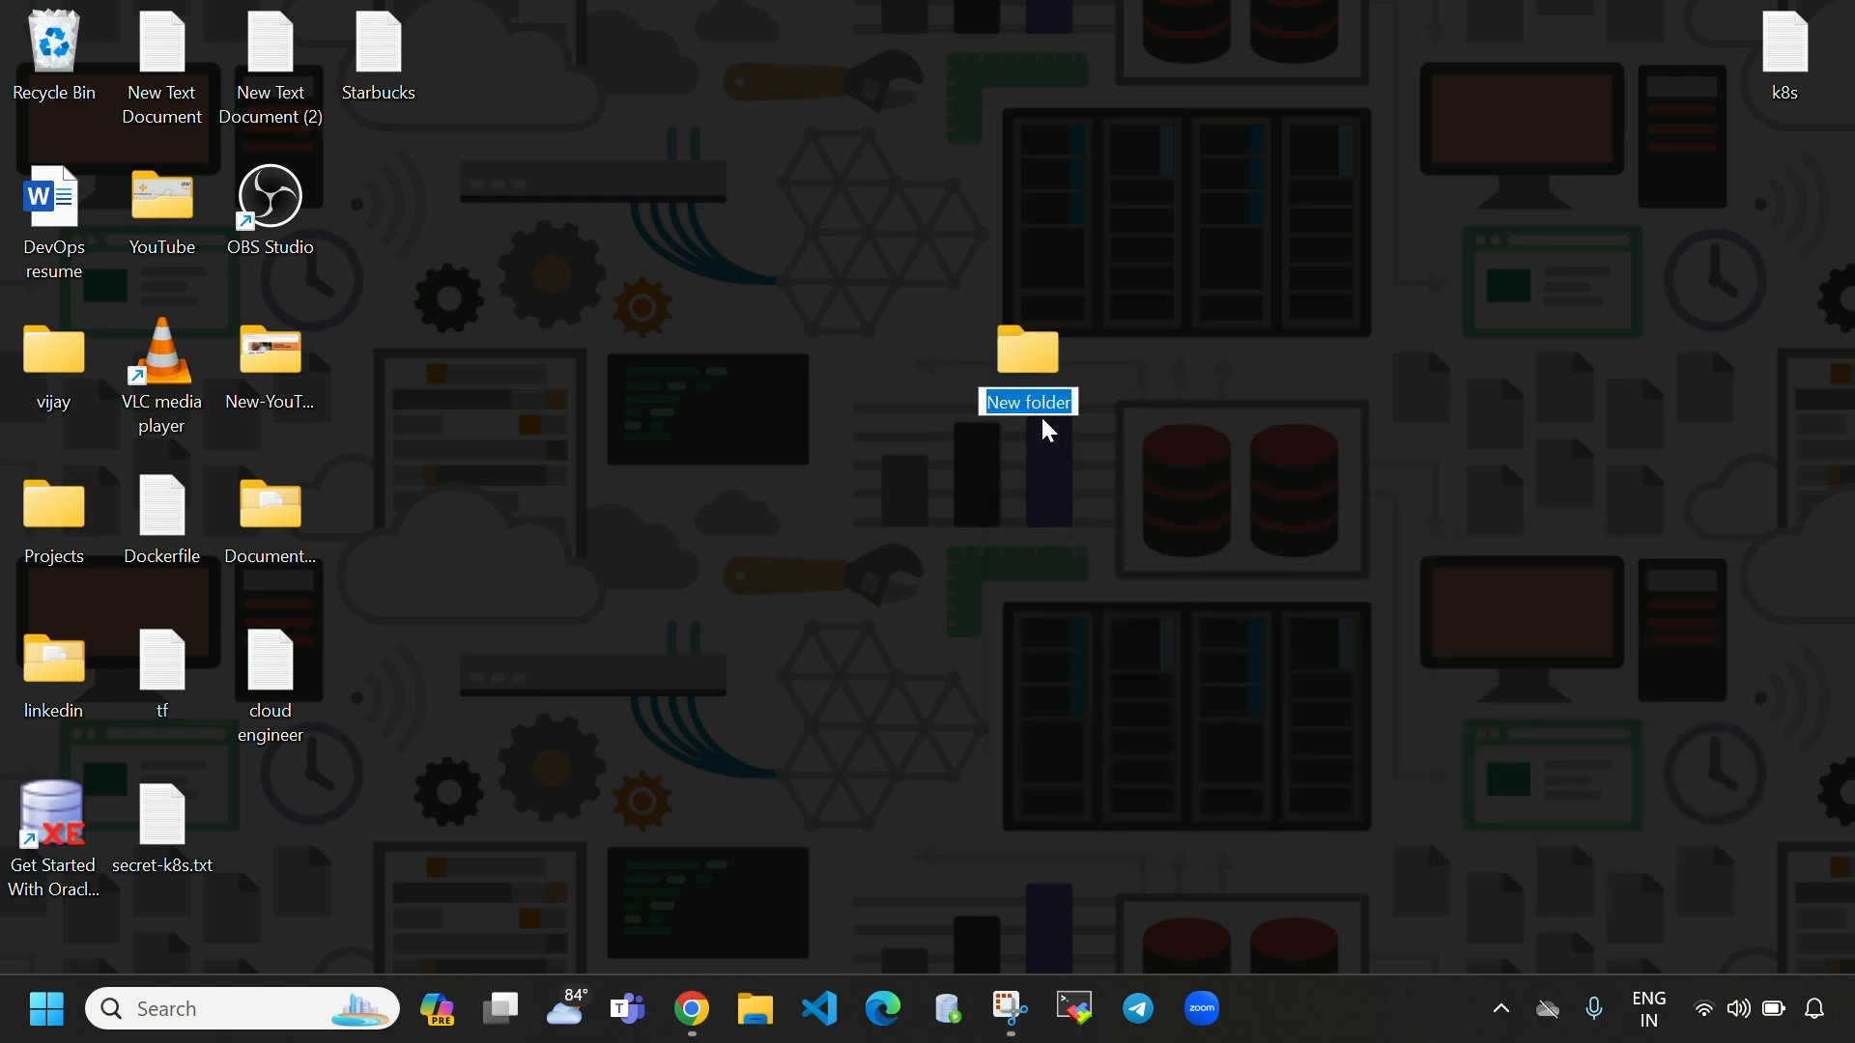
pyautogui.press('BackSpace')
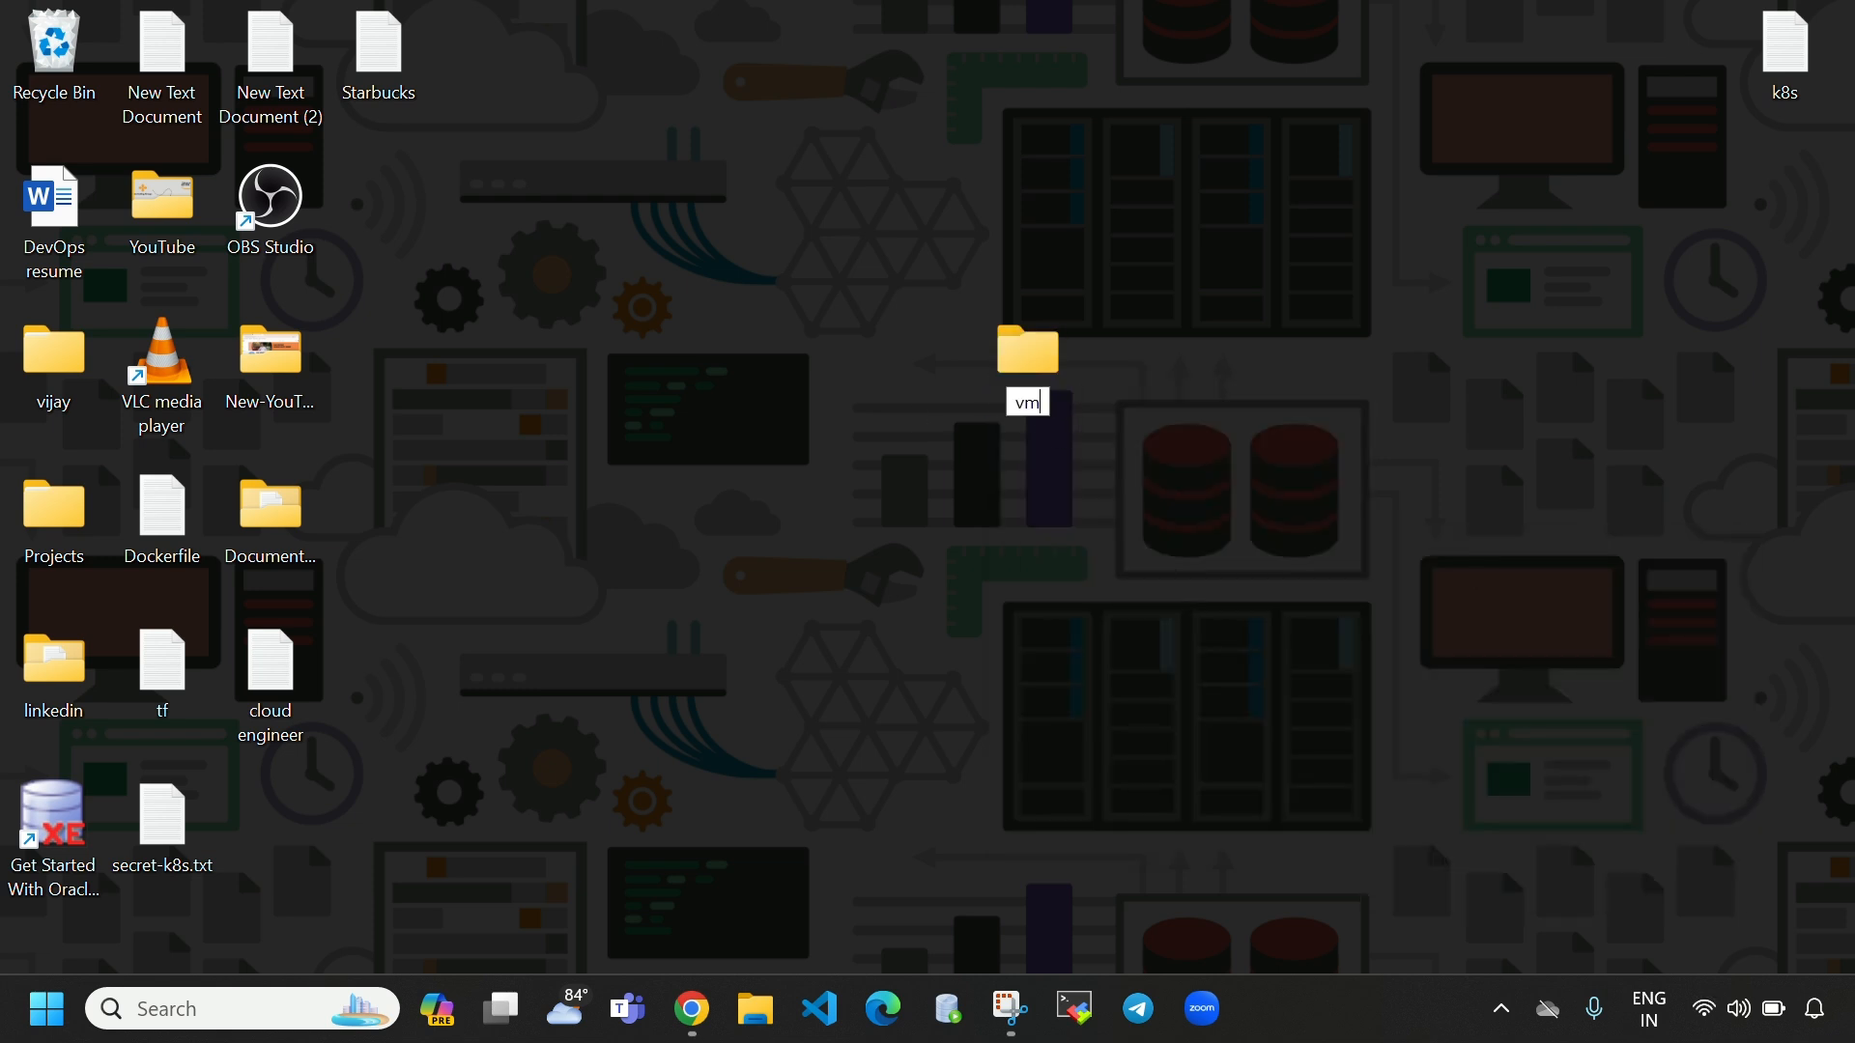
pyautogui.press('Return')
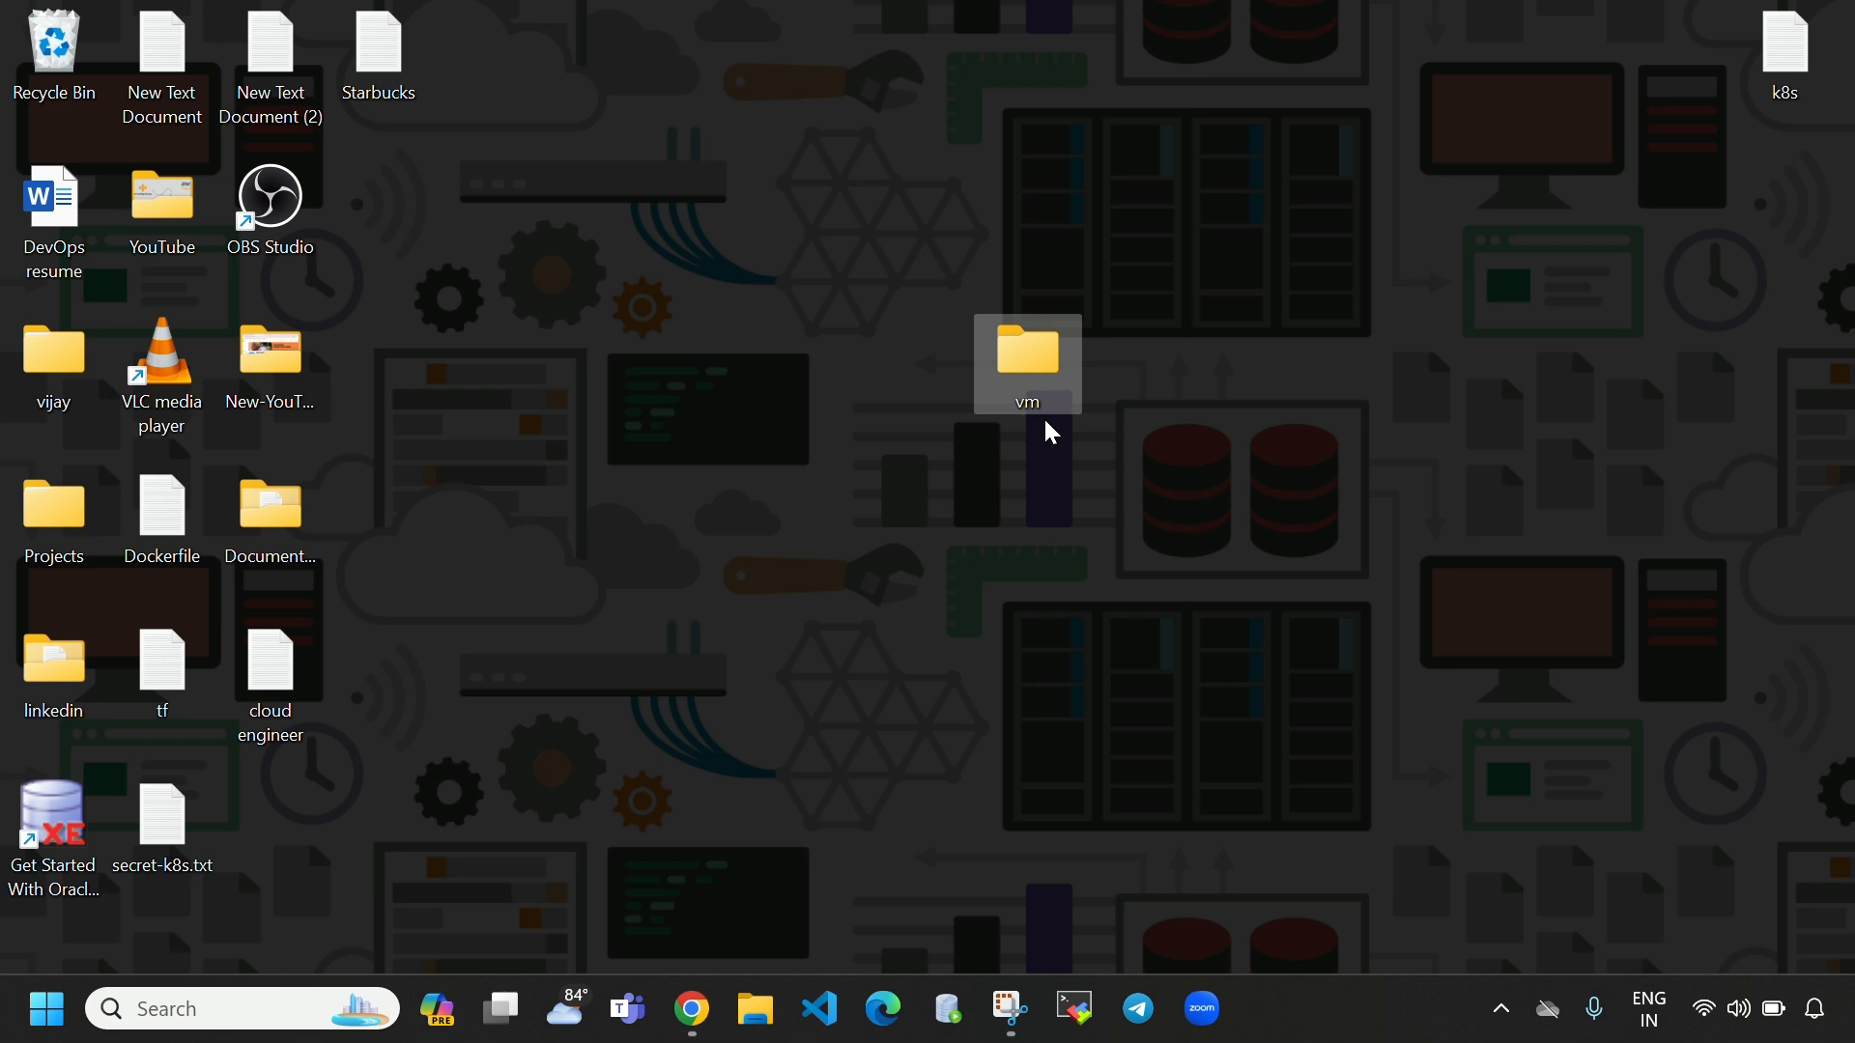
# - Open the vm folder, launch Git Bash in it, and maximize the terminal window
pyautogui.doubleClick(1023, 373)
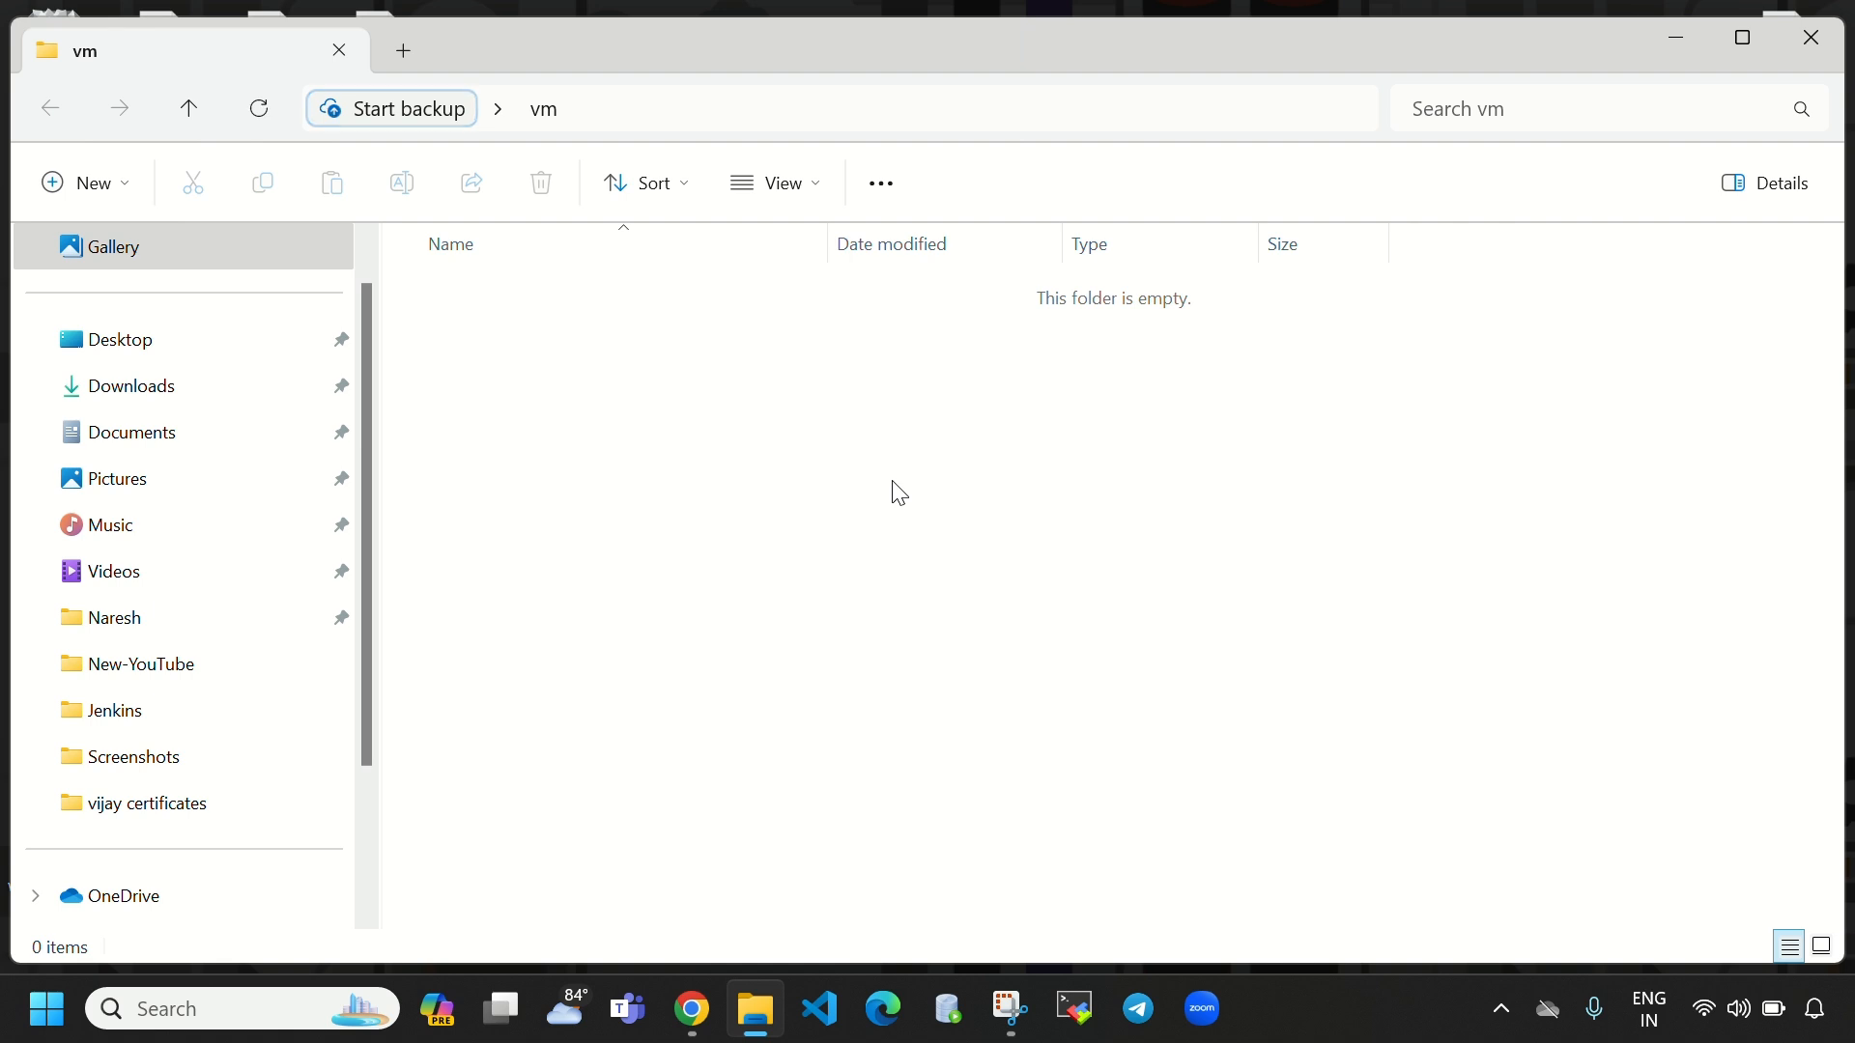
pyautogui.rightClick(899, 493)
pyautogui.click(1023, 826)
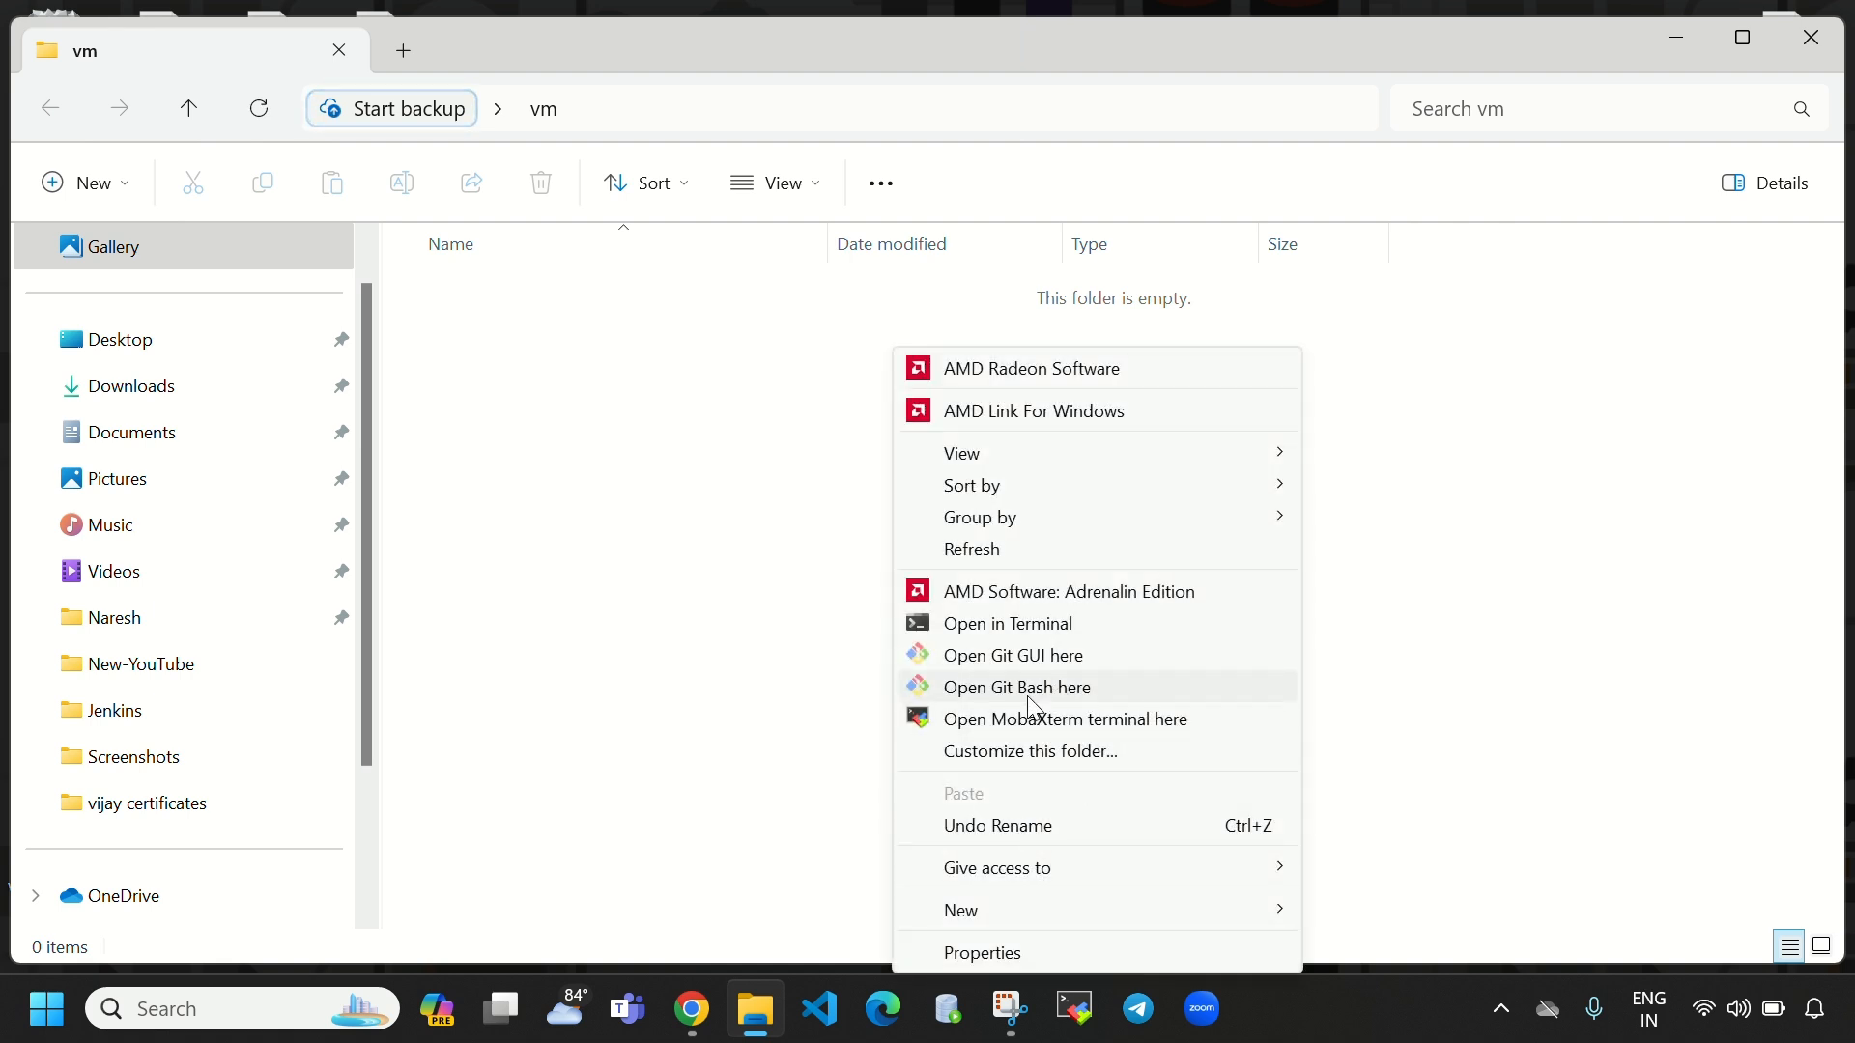
pyautogui.click(1120, 688)
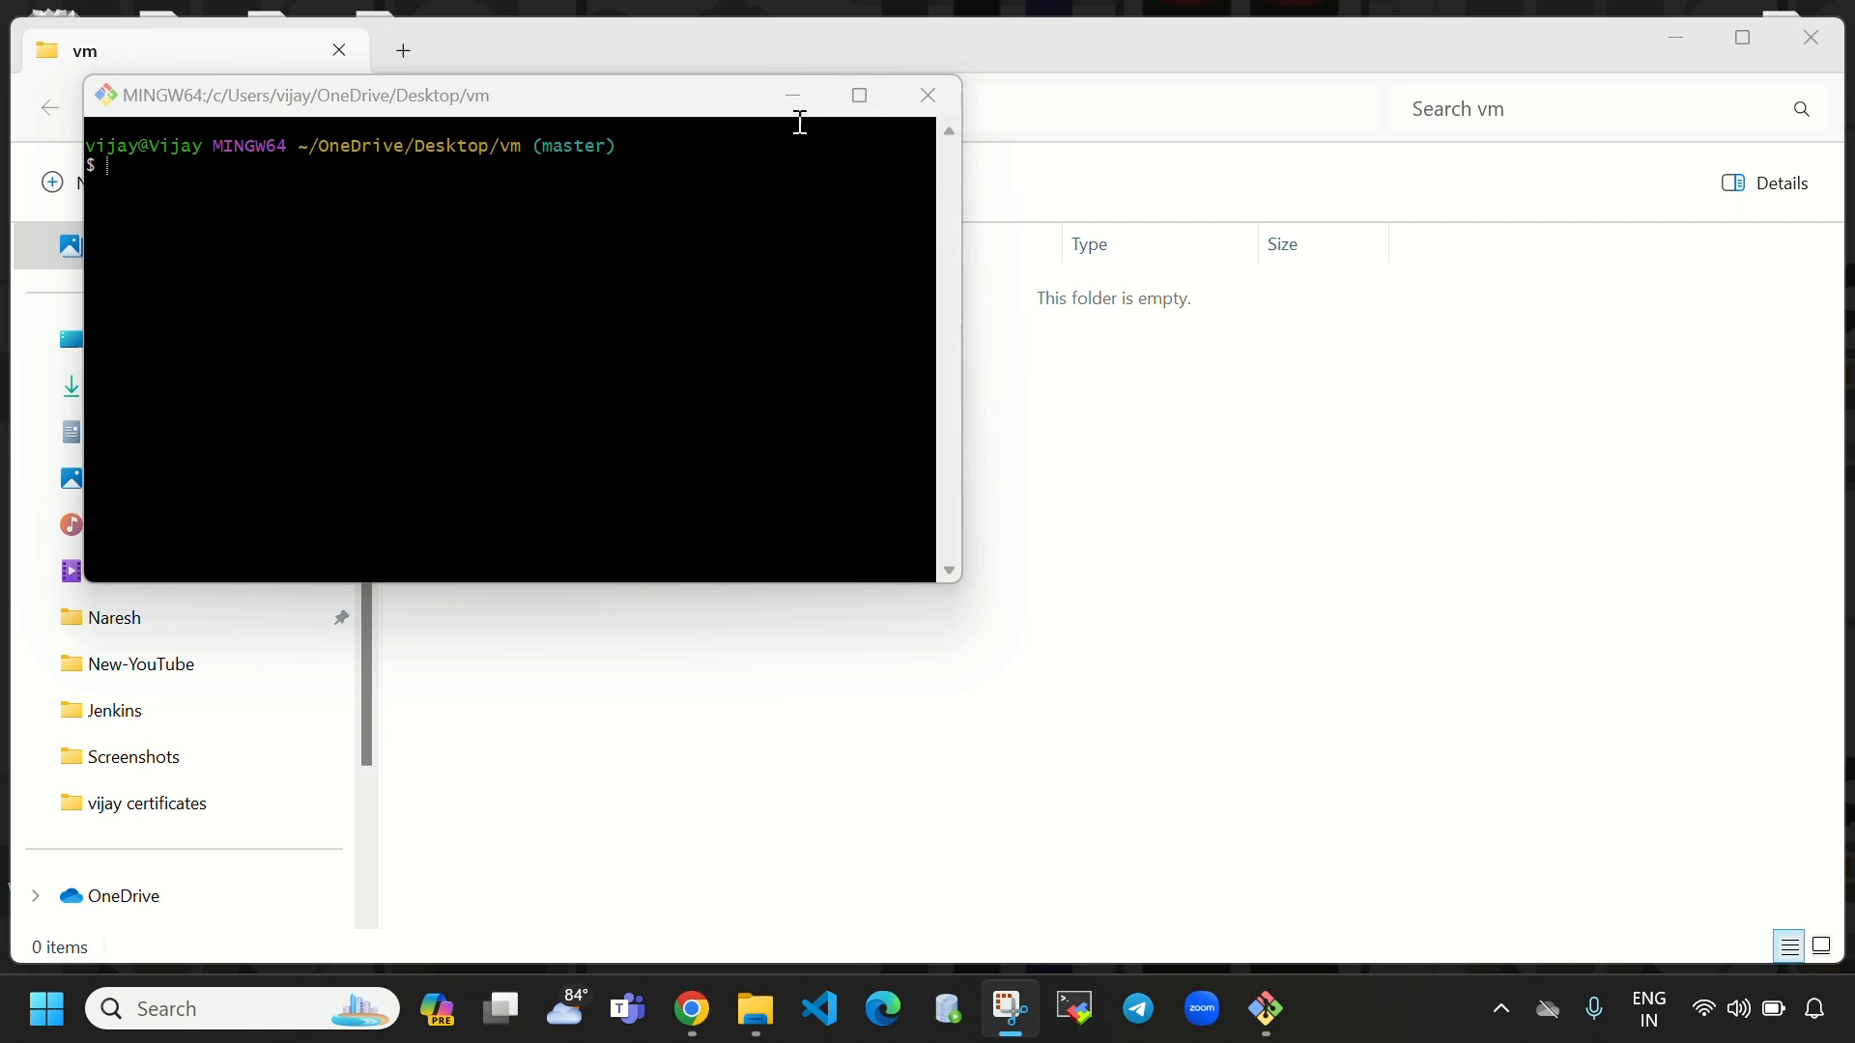
pyautogui.moveTo(593, 113); pyautogui.dragTo(644, 322)
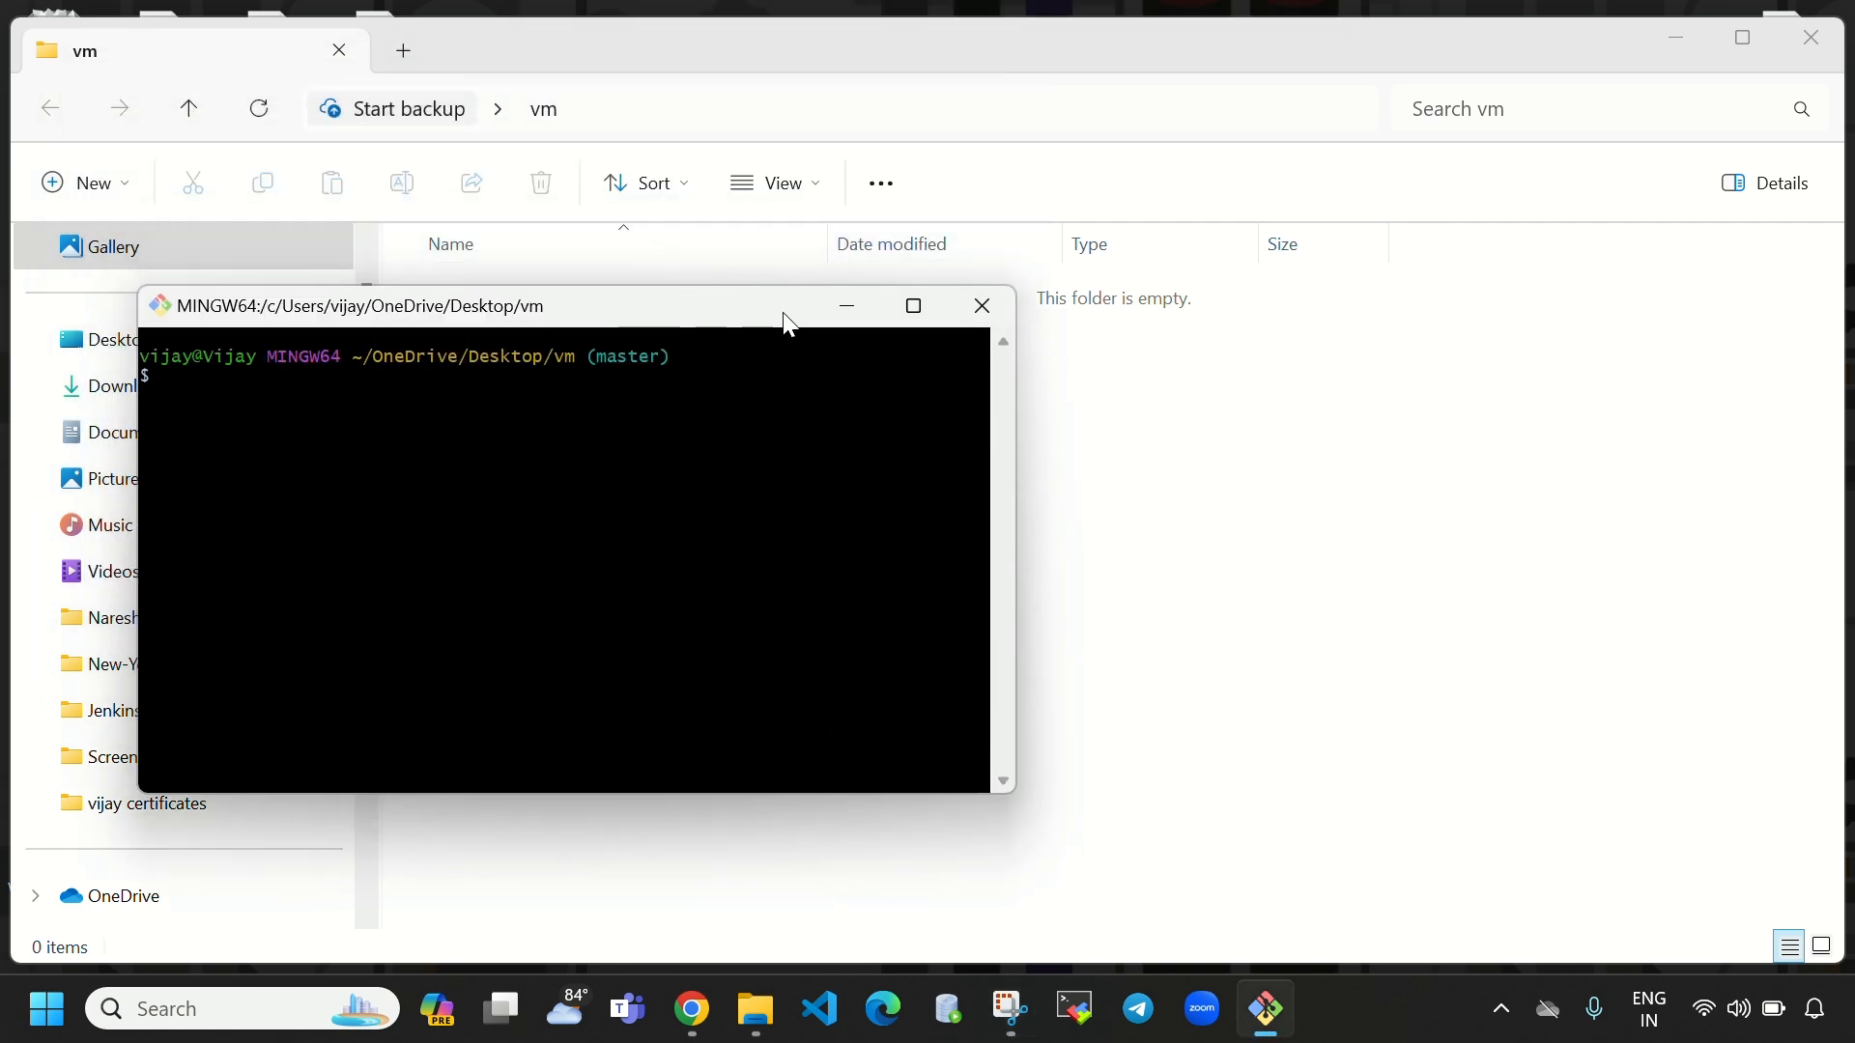
pyautogui.click(915, 306)
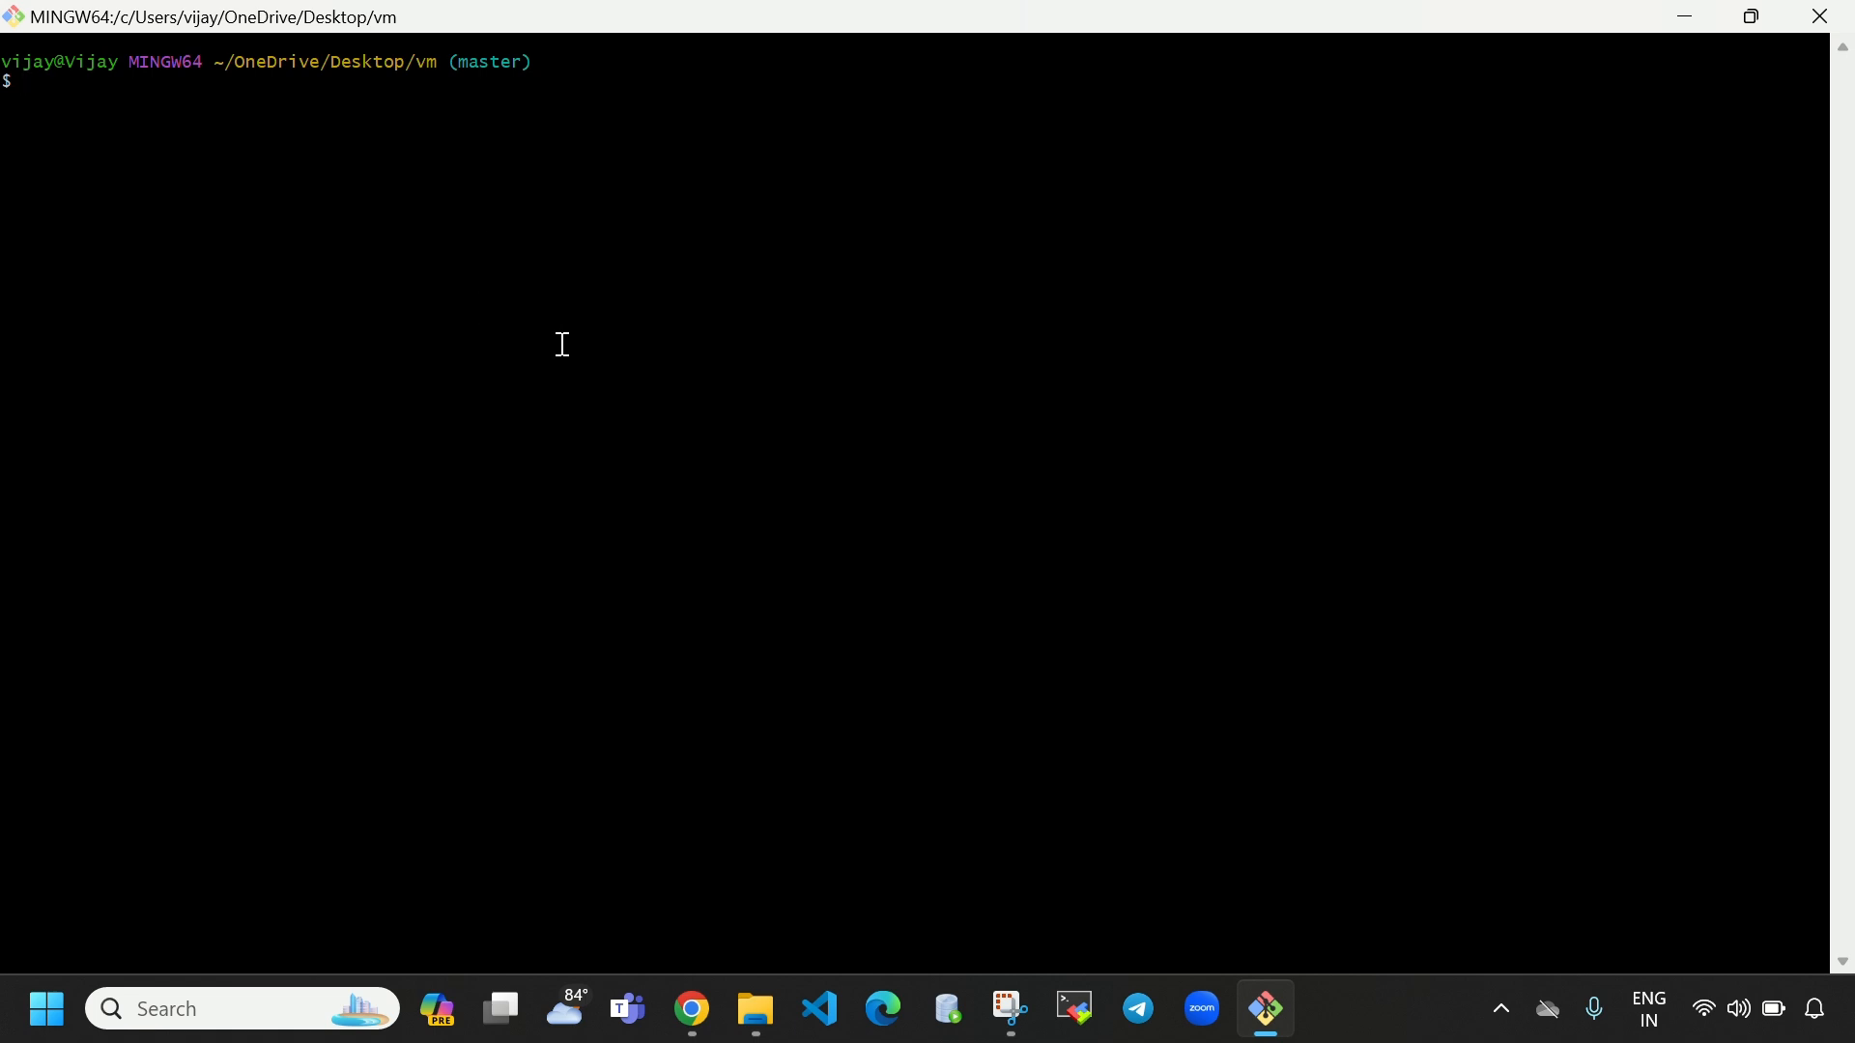
# - Generate an SSH key pair in the vm folder with ssh-keygen -f, using the account holder's first name as file name and an empty passphrase
pyautogui.write('ssh-keygen -f')
pyautogui.write('vijay')
pyautogui.moveTo(232, 85); pyautogui.dragTo(183, 91)
pyautogui.click(313, 90)
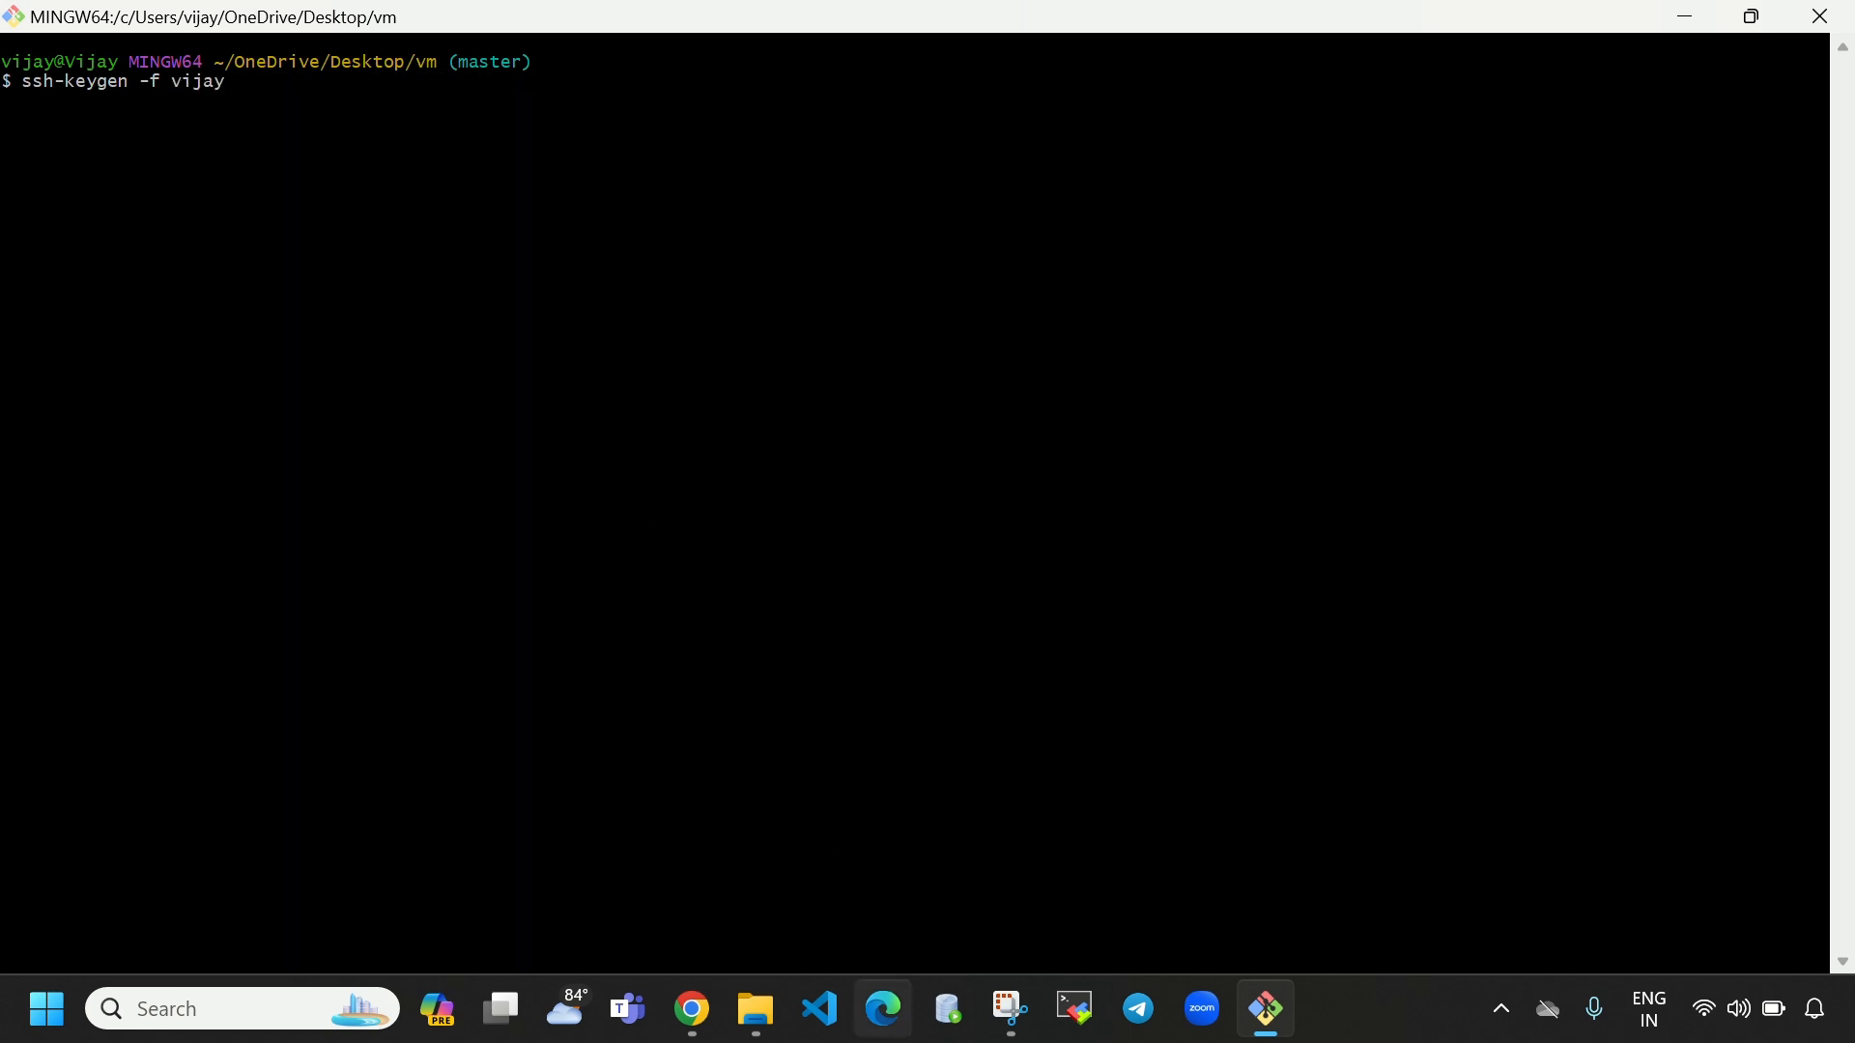
pyautogui.click(759, 1011)
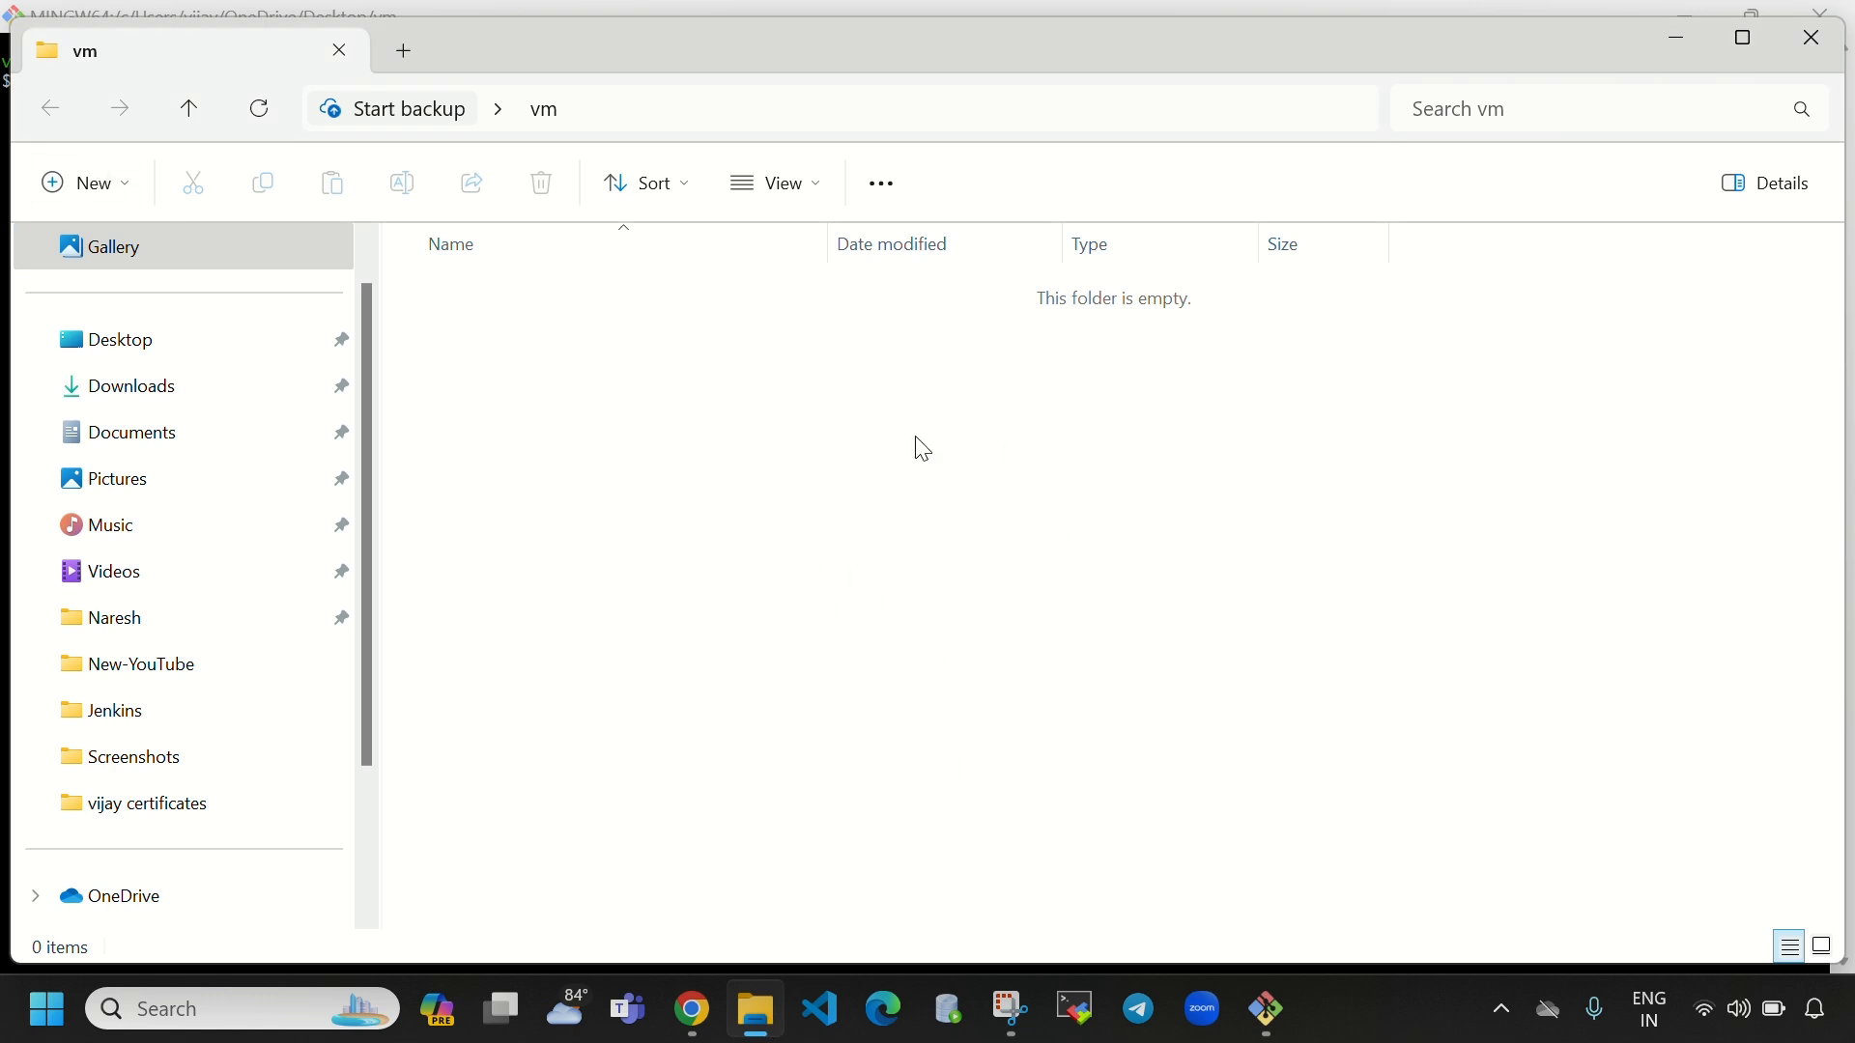
pyautogui.click(1268, 1009)
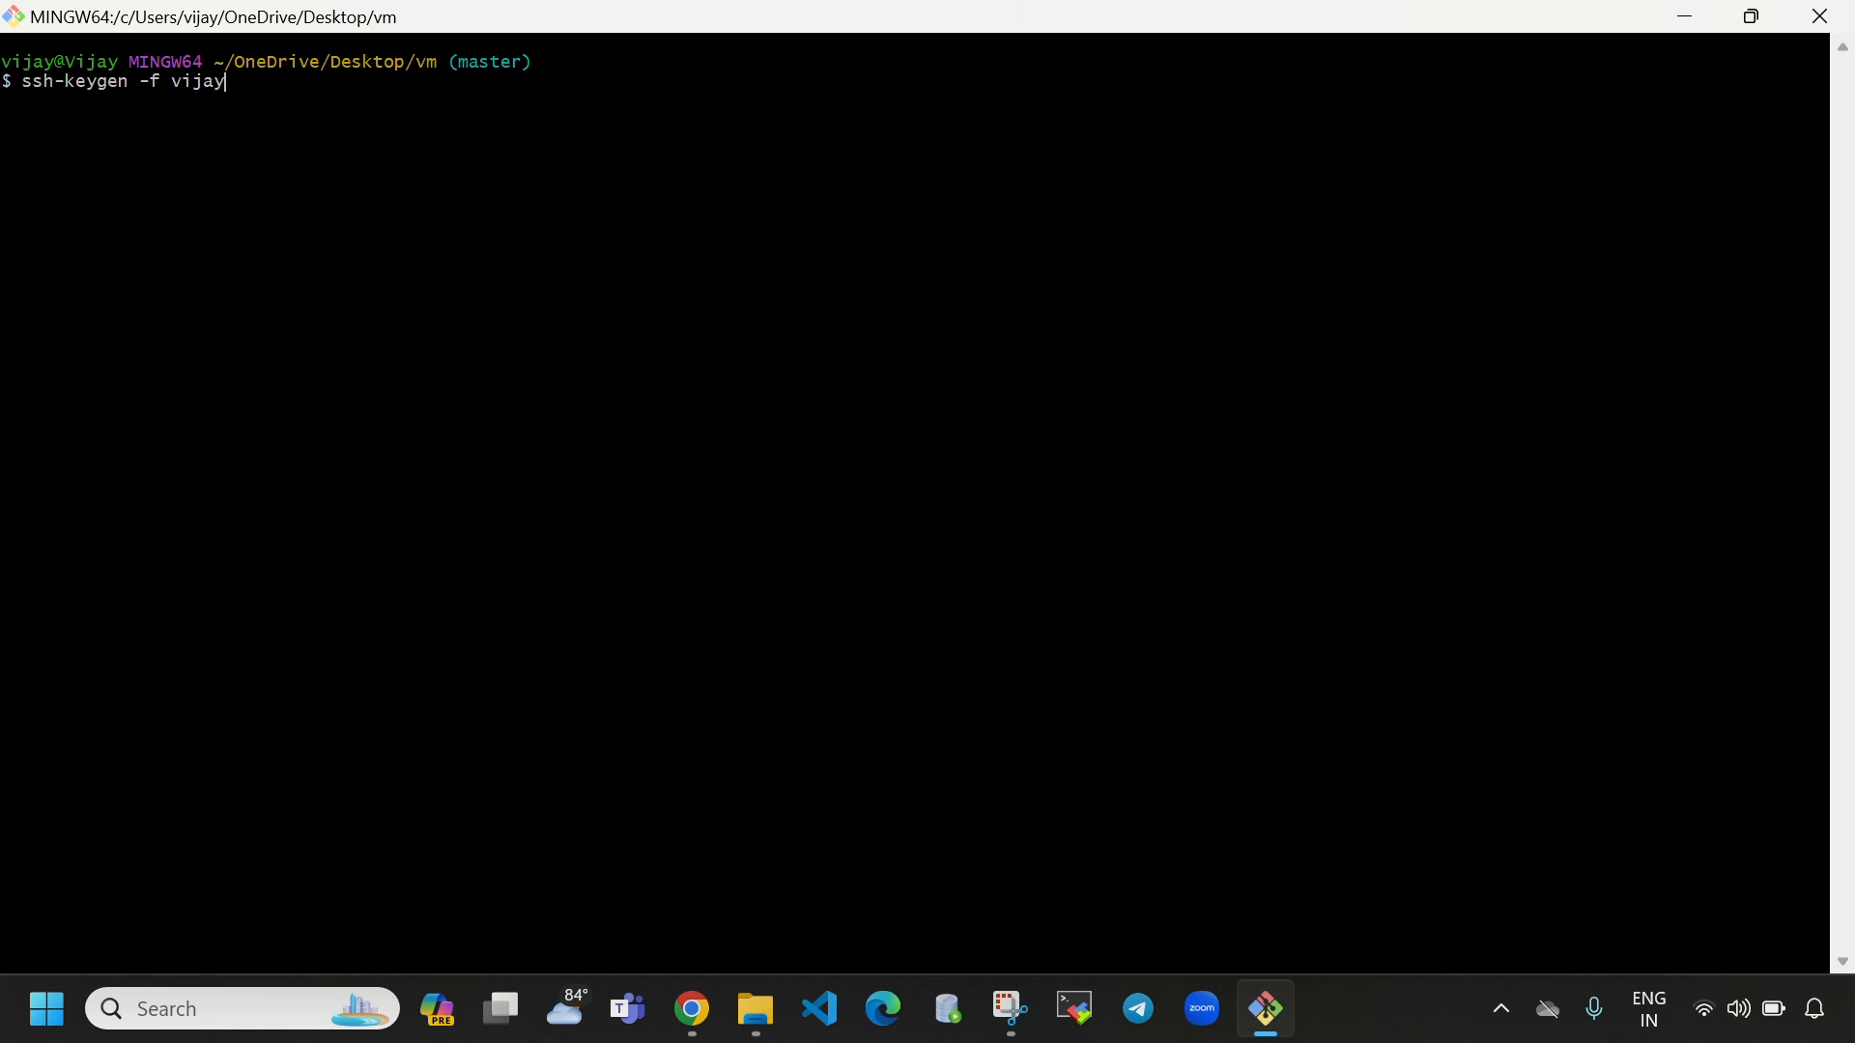
pyautogui.press('Return')
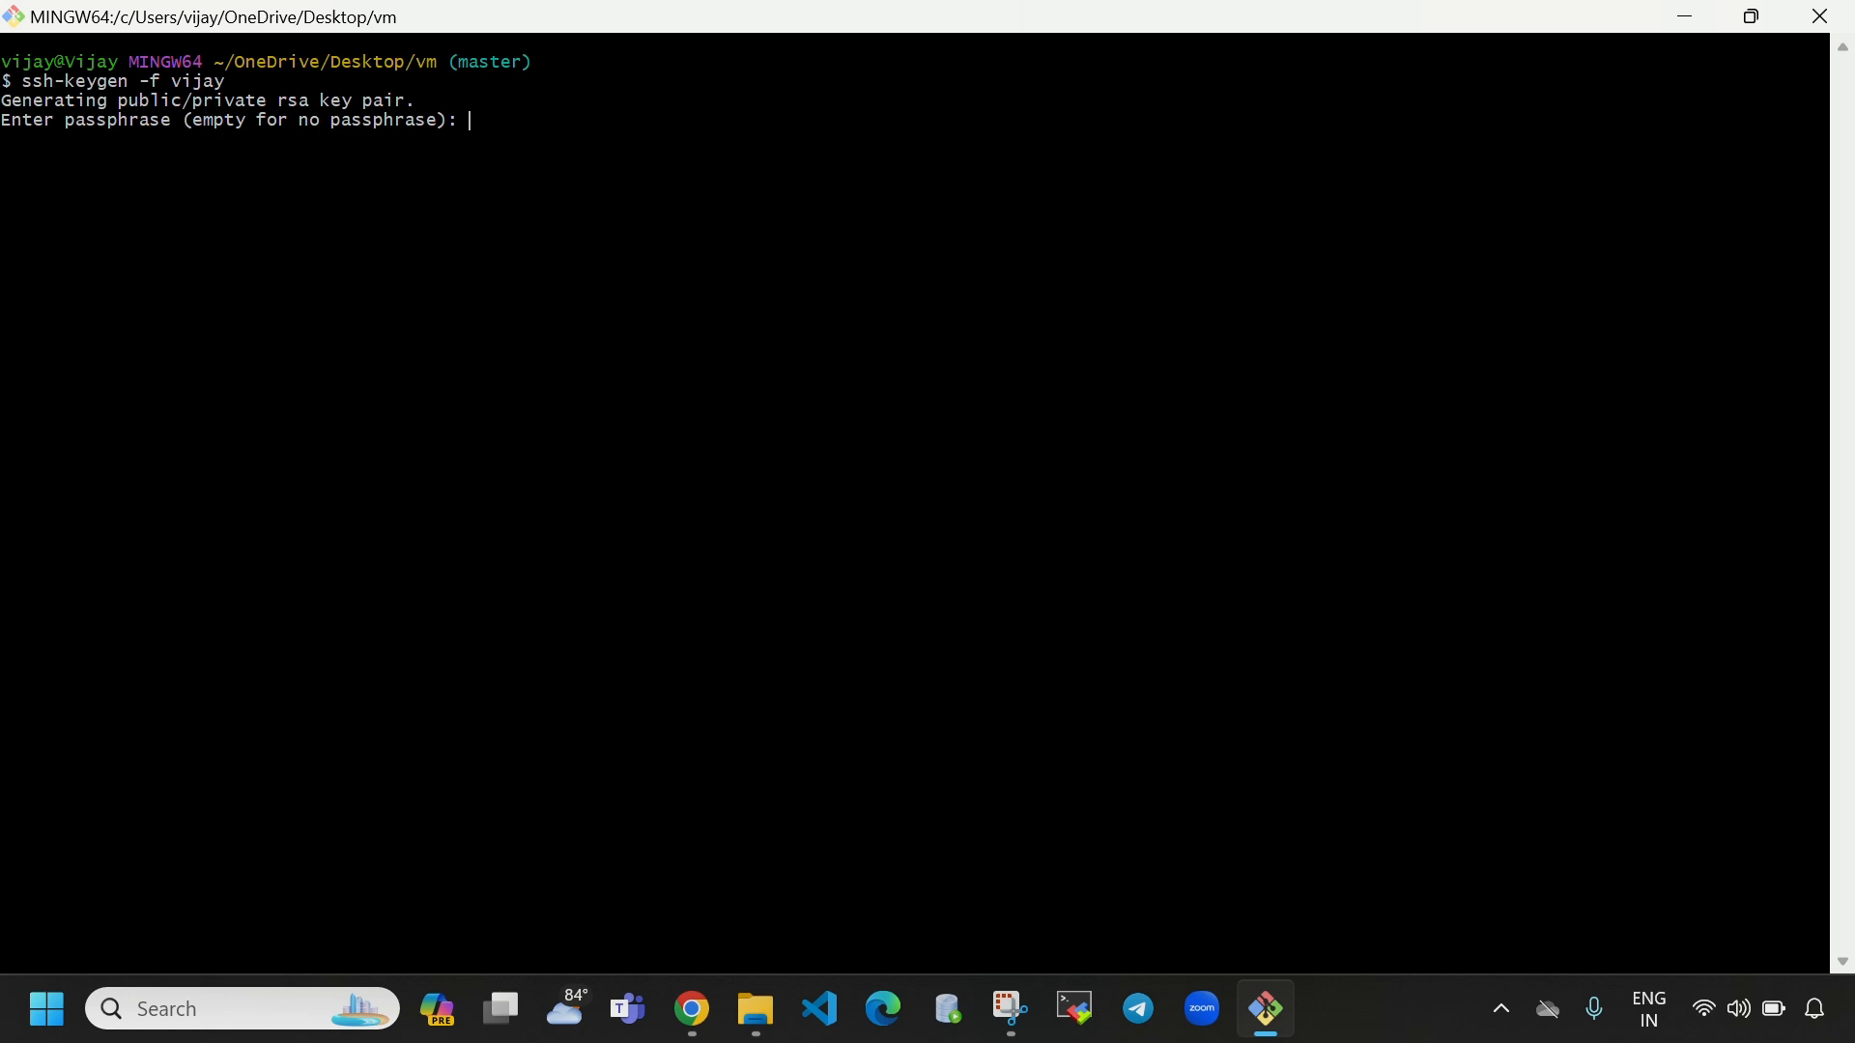
pyautogui.press('Return')
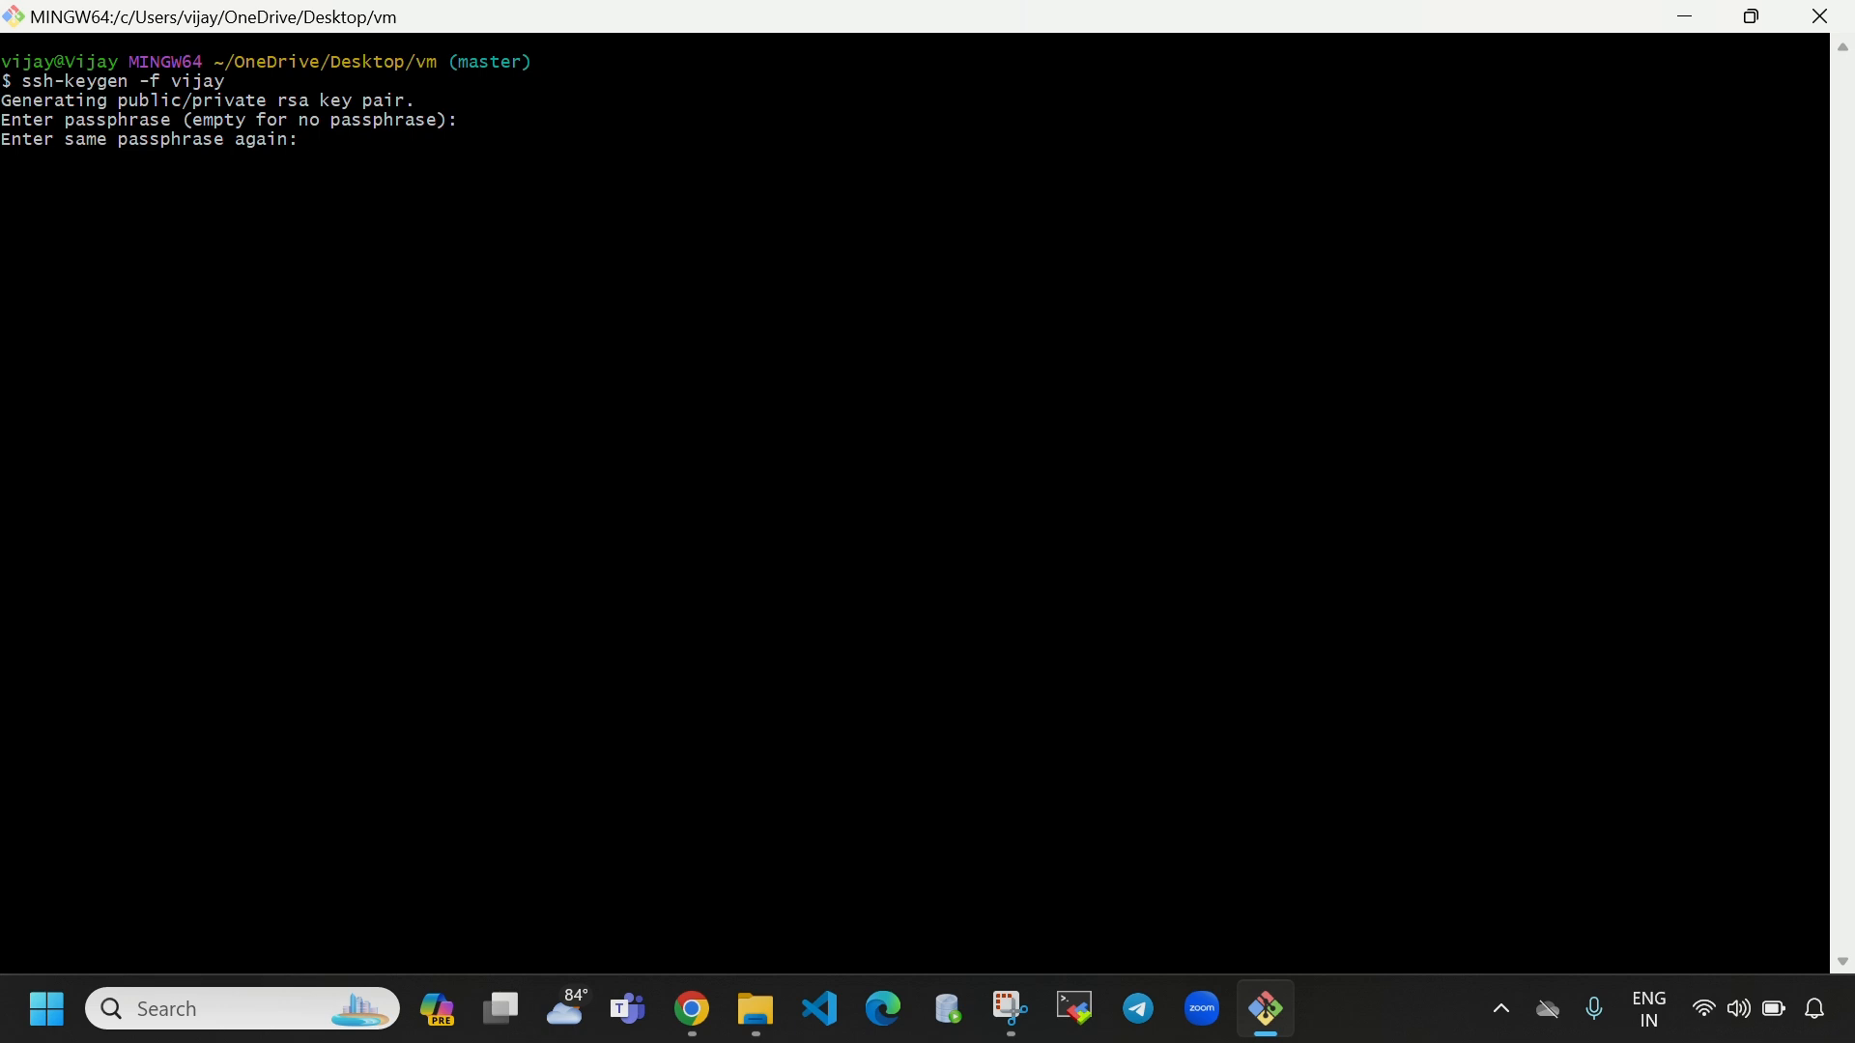
pyautogui.press('Return')
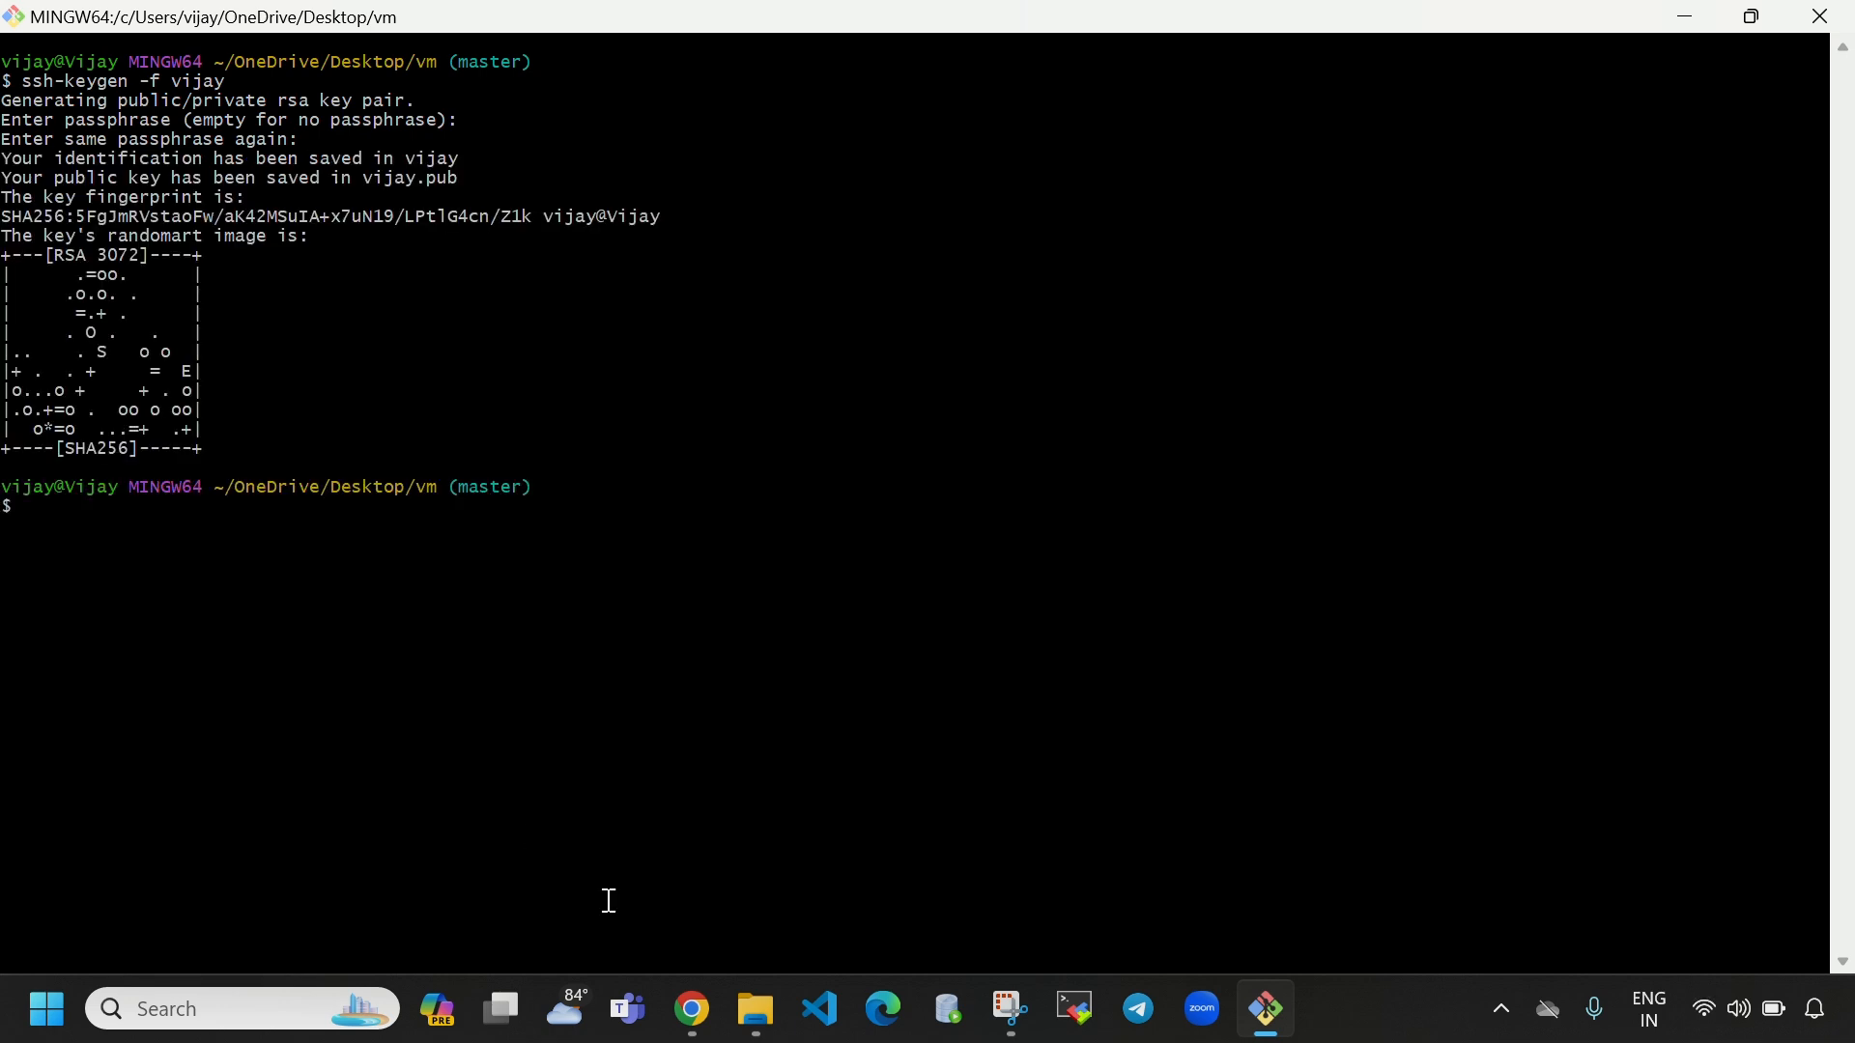
# - Check the vm folder for the generated key files and list them in Git Bash with ls
pyautogui.click(757, 1010)
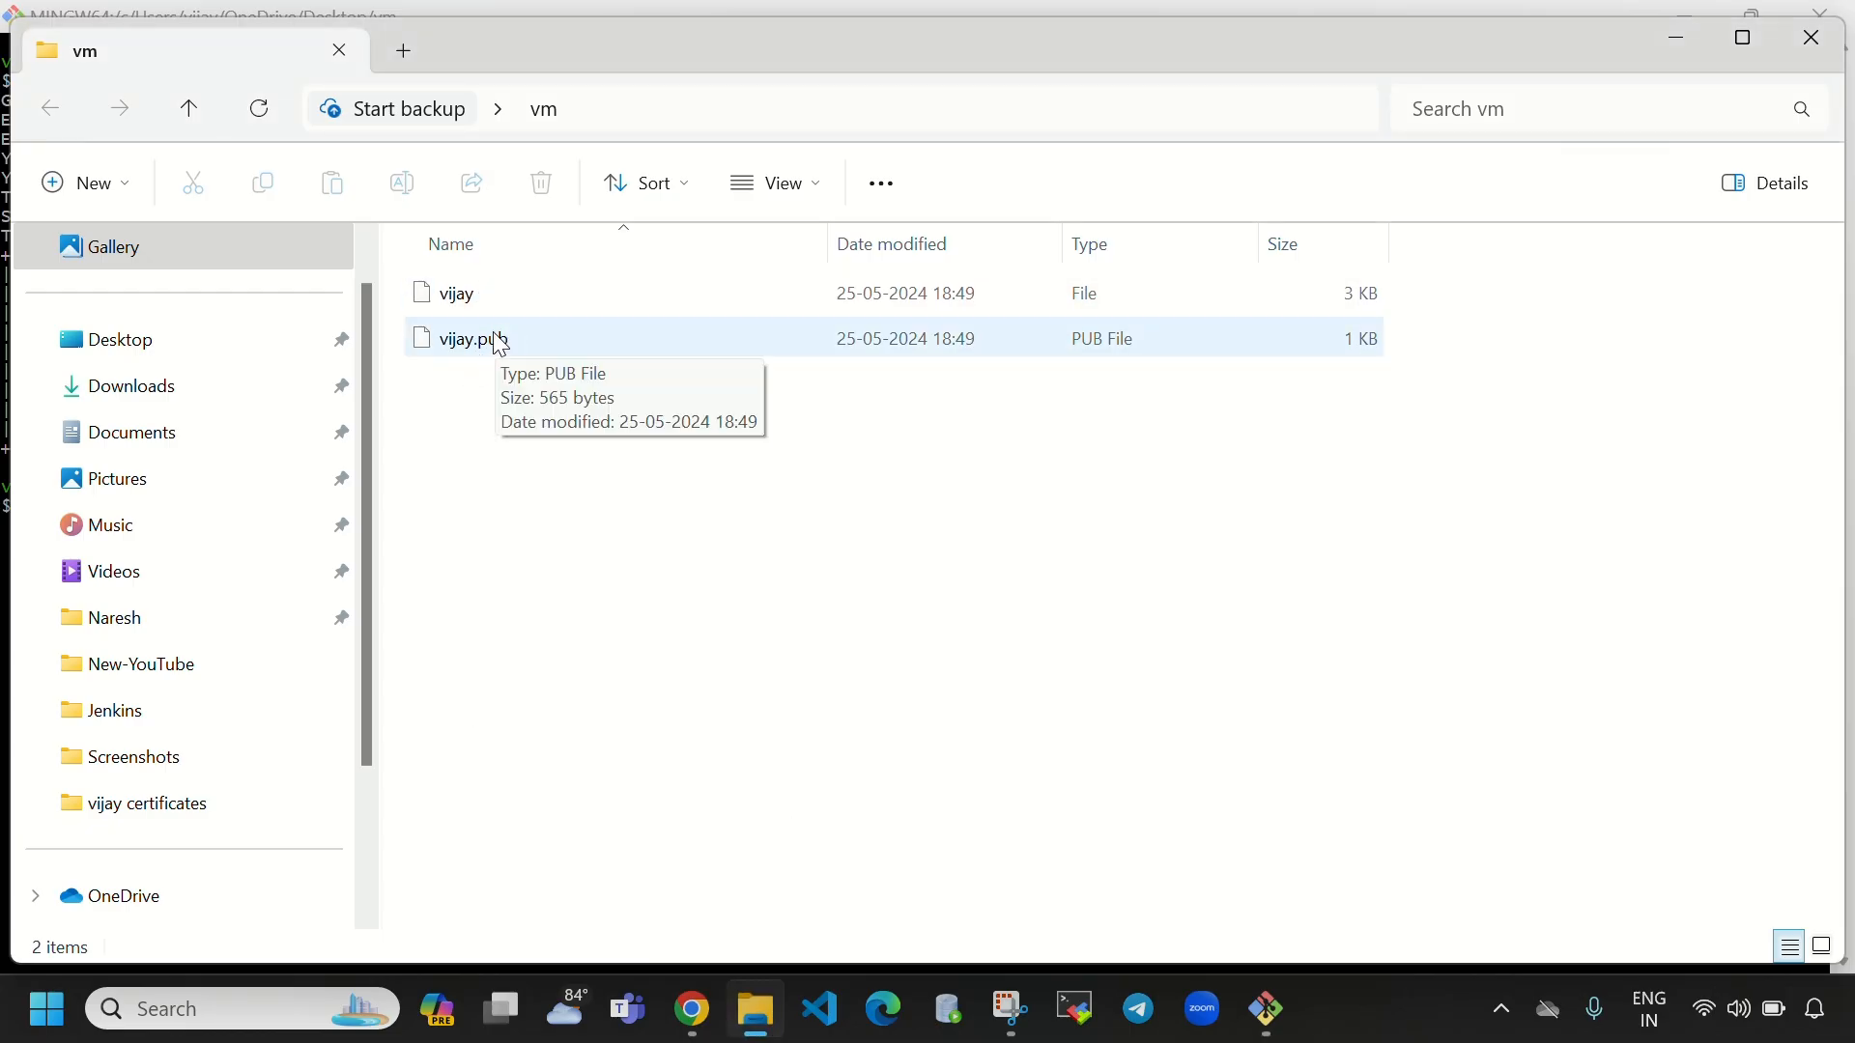
pyautogui.click(1265, 1009)
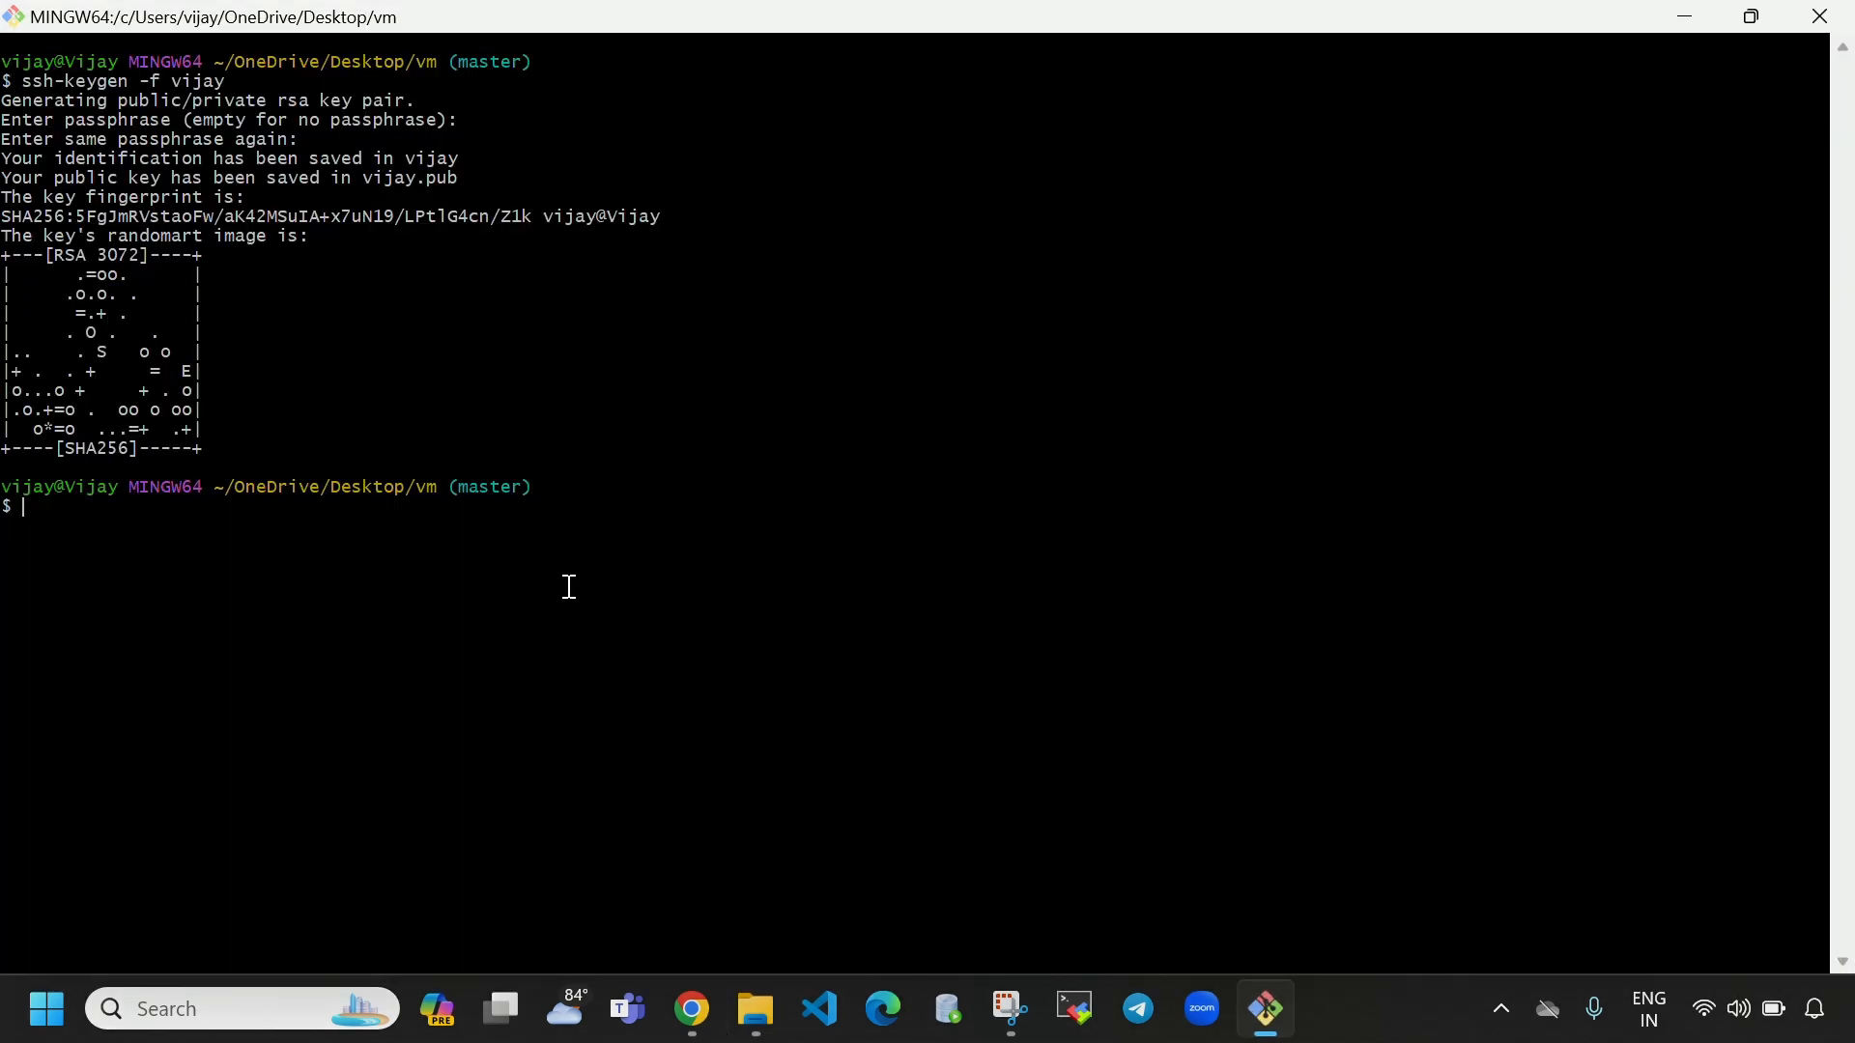
pyautogui.write('ls')
pyautogui.press('Return')
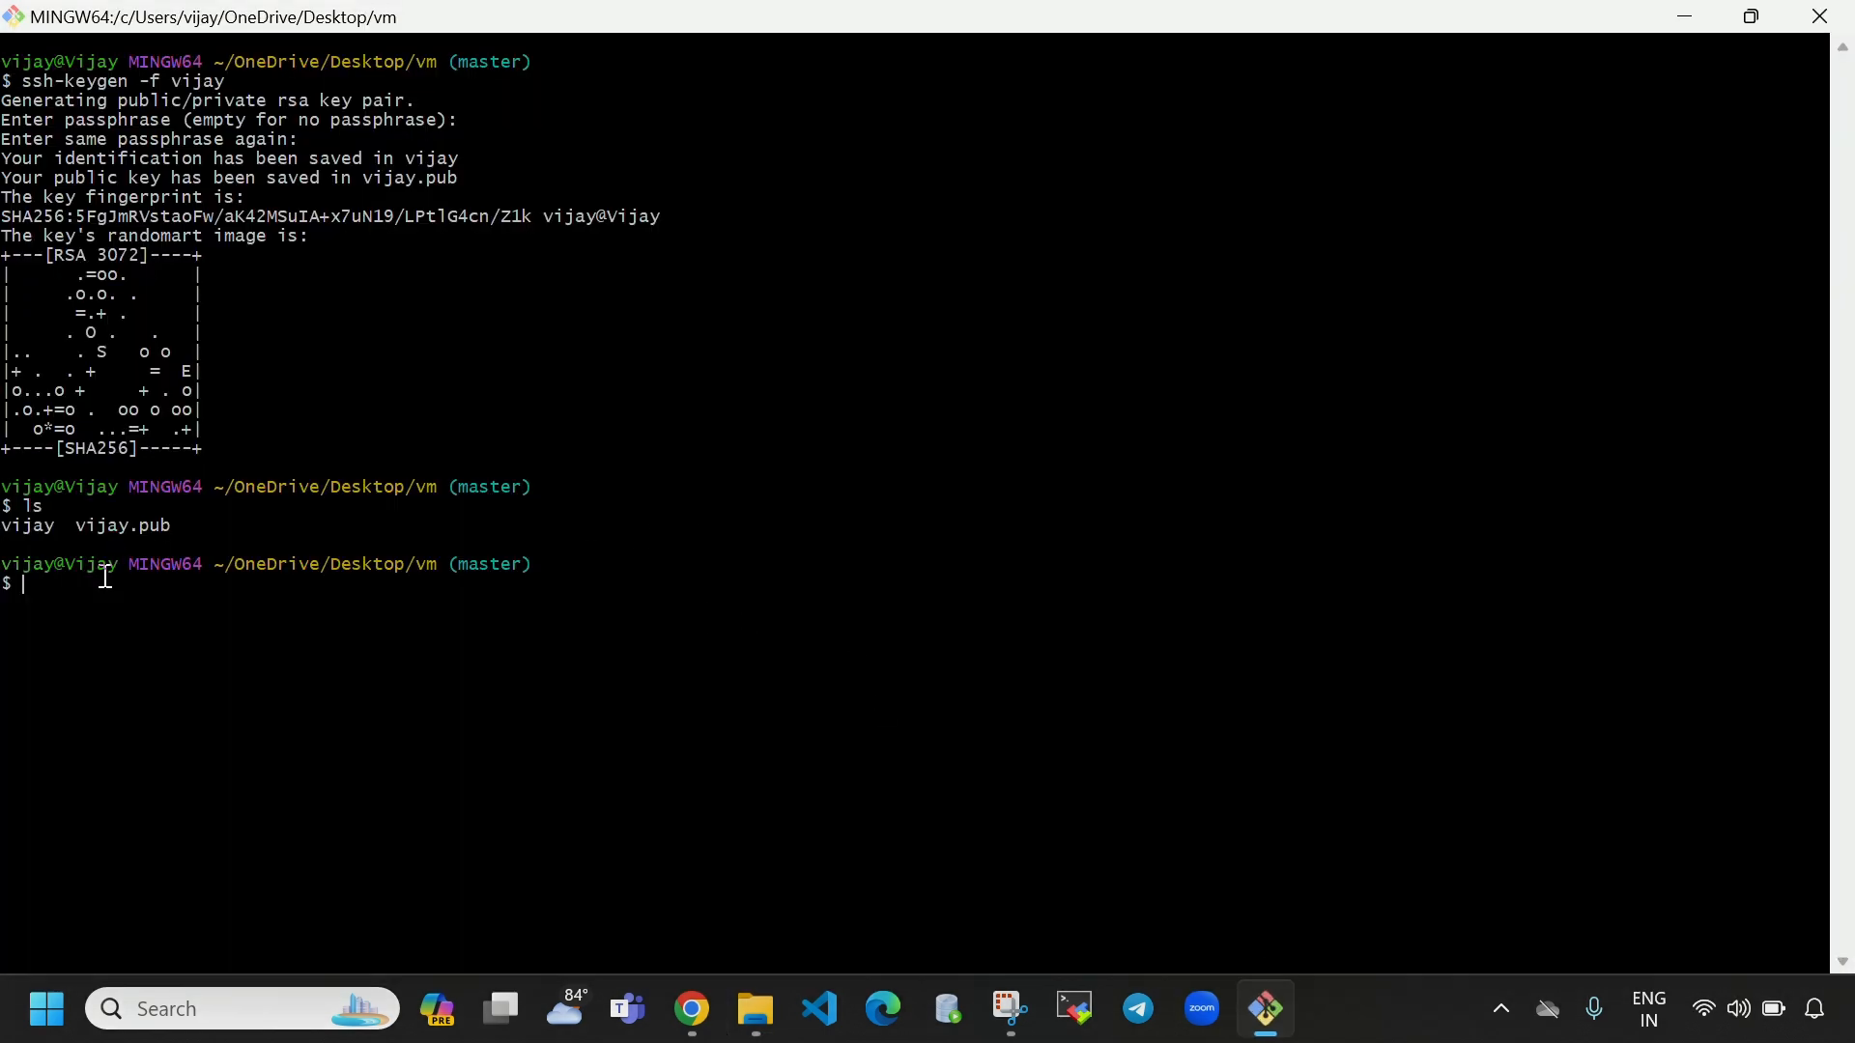
# - Rename the private key file with mv in Git Bash, adding the .pem extension
pyautogui.doubleClick(12, 527)
pyautogui.tripleClick(93, 599)
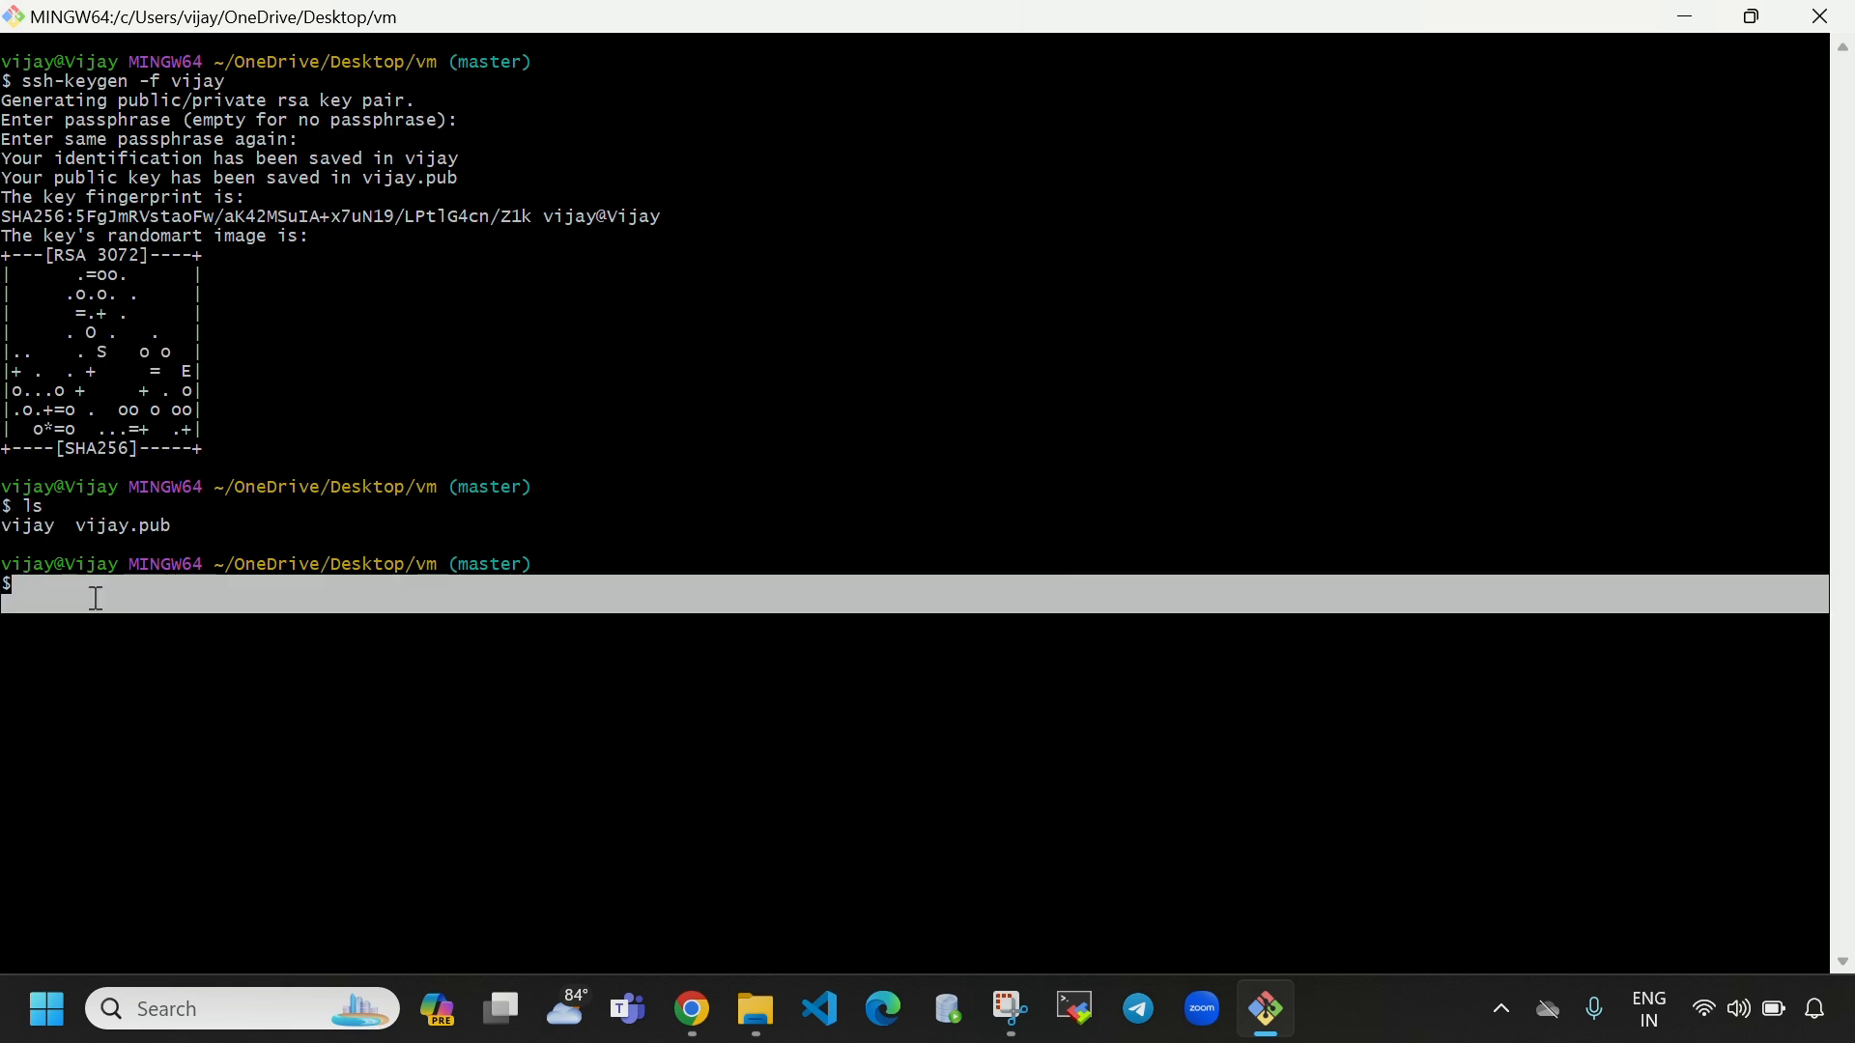
pyautogui.click(94, 599)
pyautogui.write('vijay')
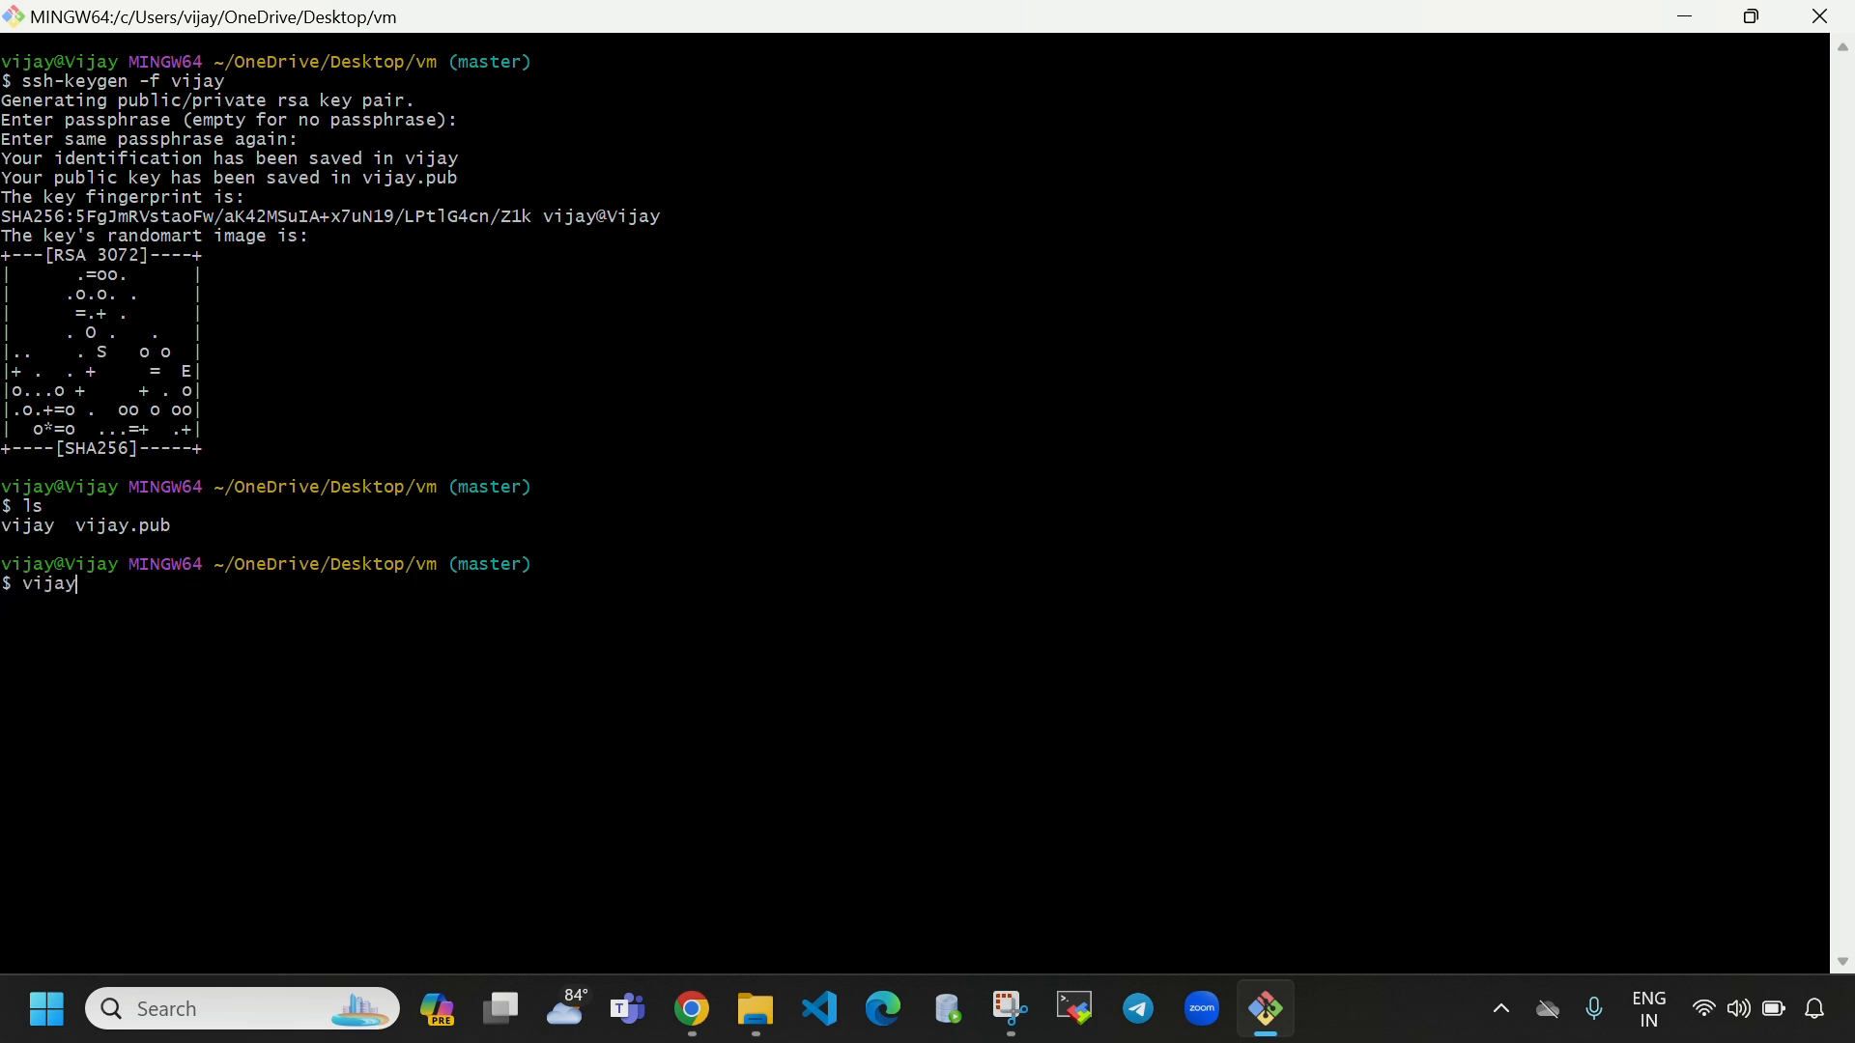
pyautogui.press('BackSpace')
pyautogui.press('BackSpace')
pyautogui.press('BackSpace')
pyautogui.press('BackSpace')
pyautogui.write('mv vijay vijay.pem')
pyautogui.click(757, 1009)
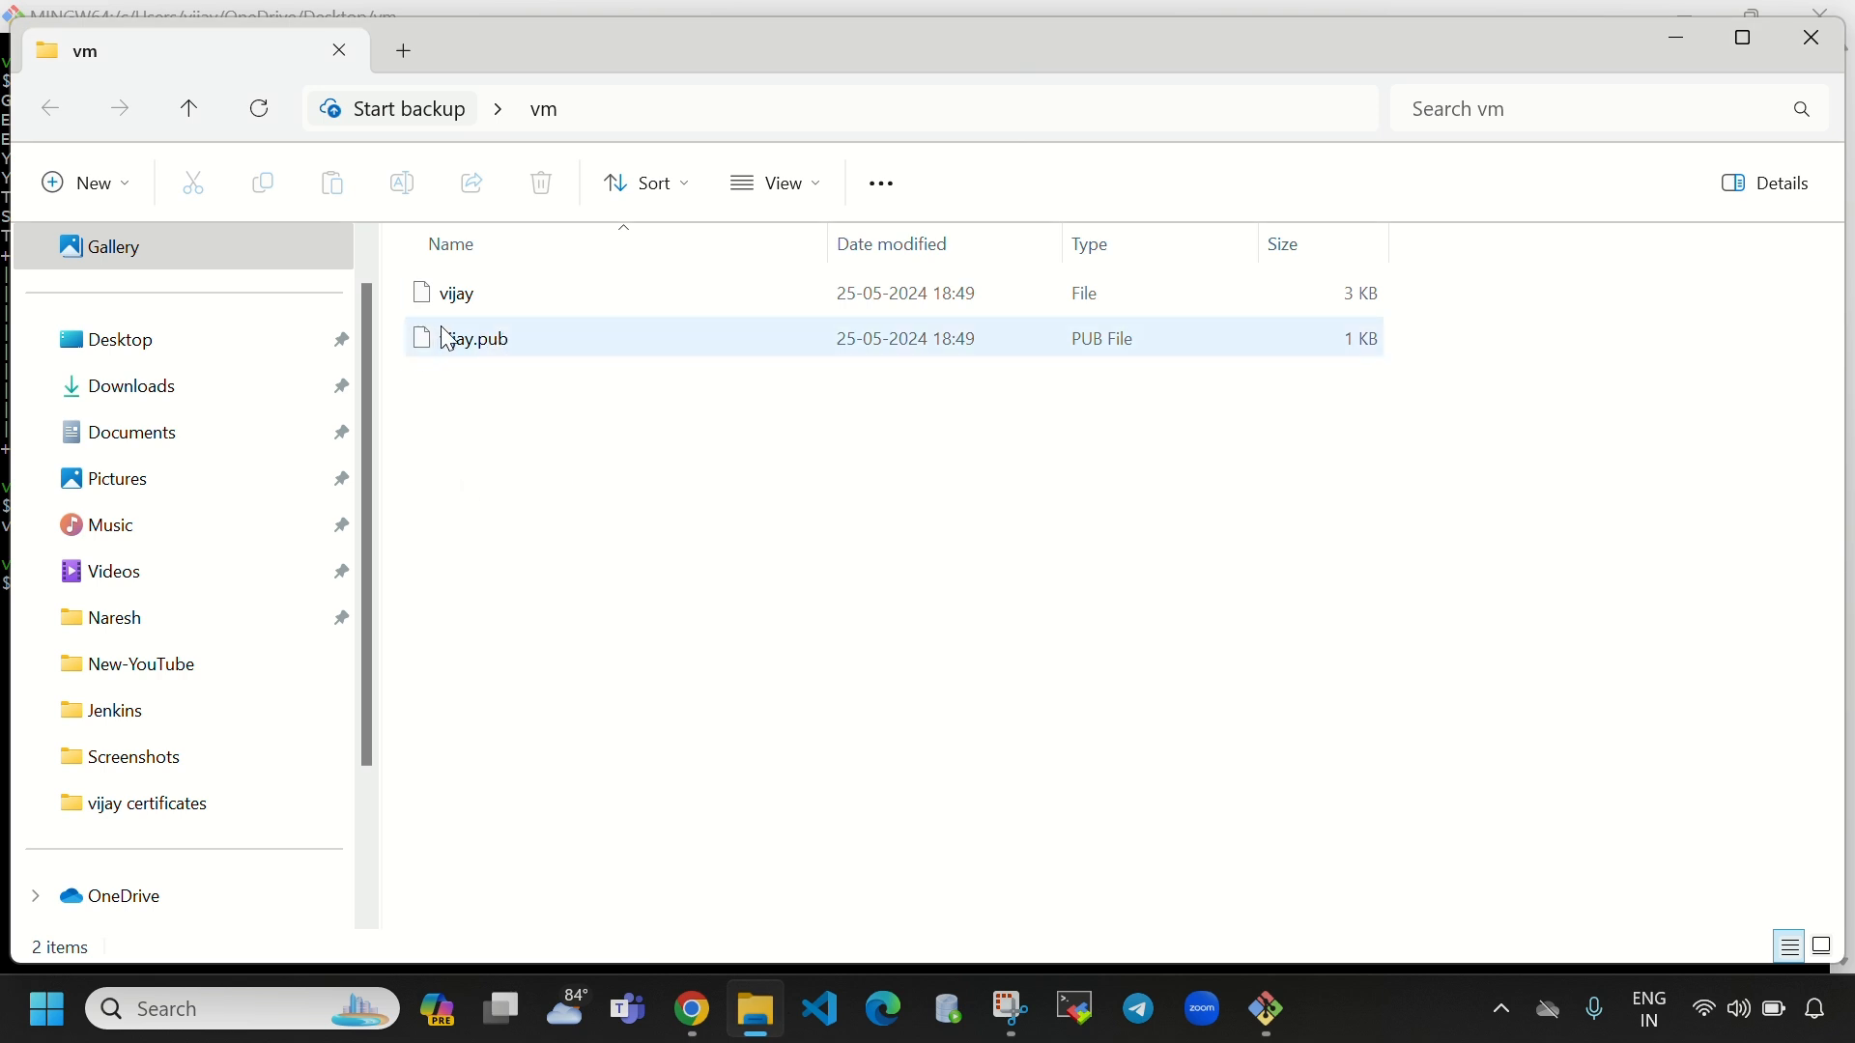
pyautogui.click(1266, 1004)
pyautogui.press('Return')
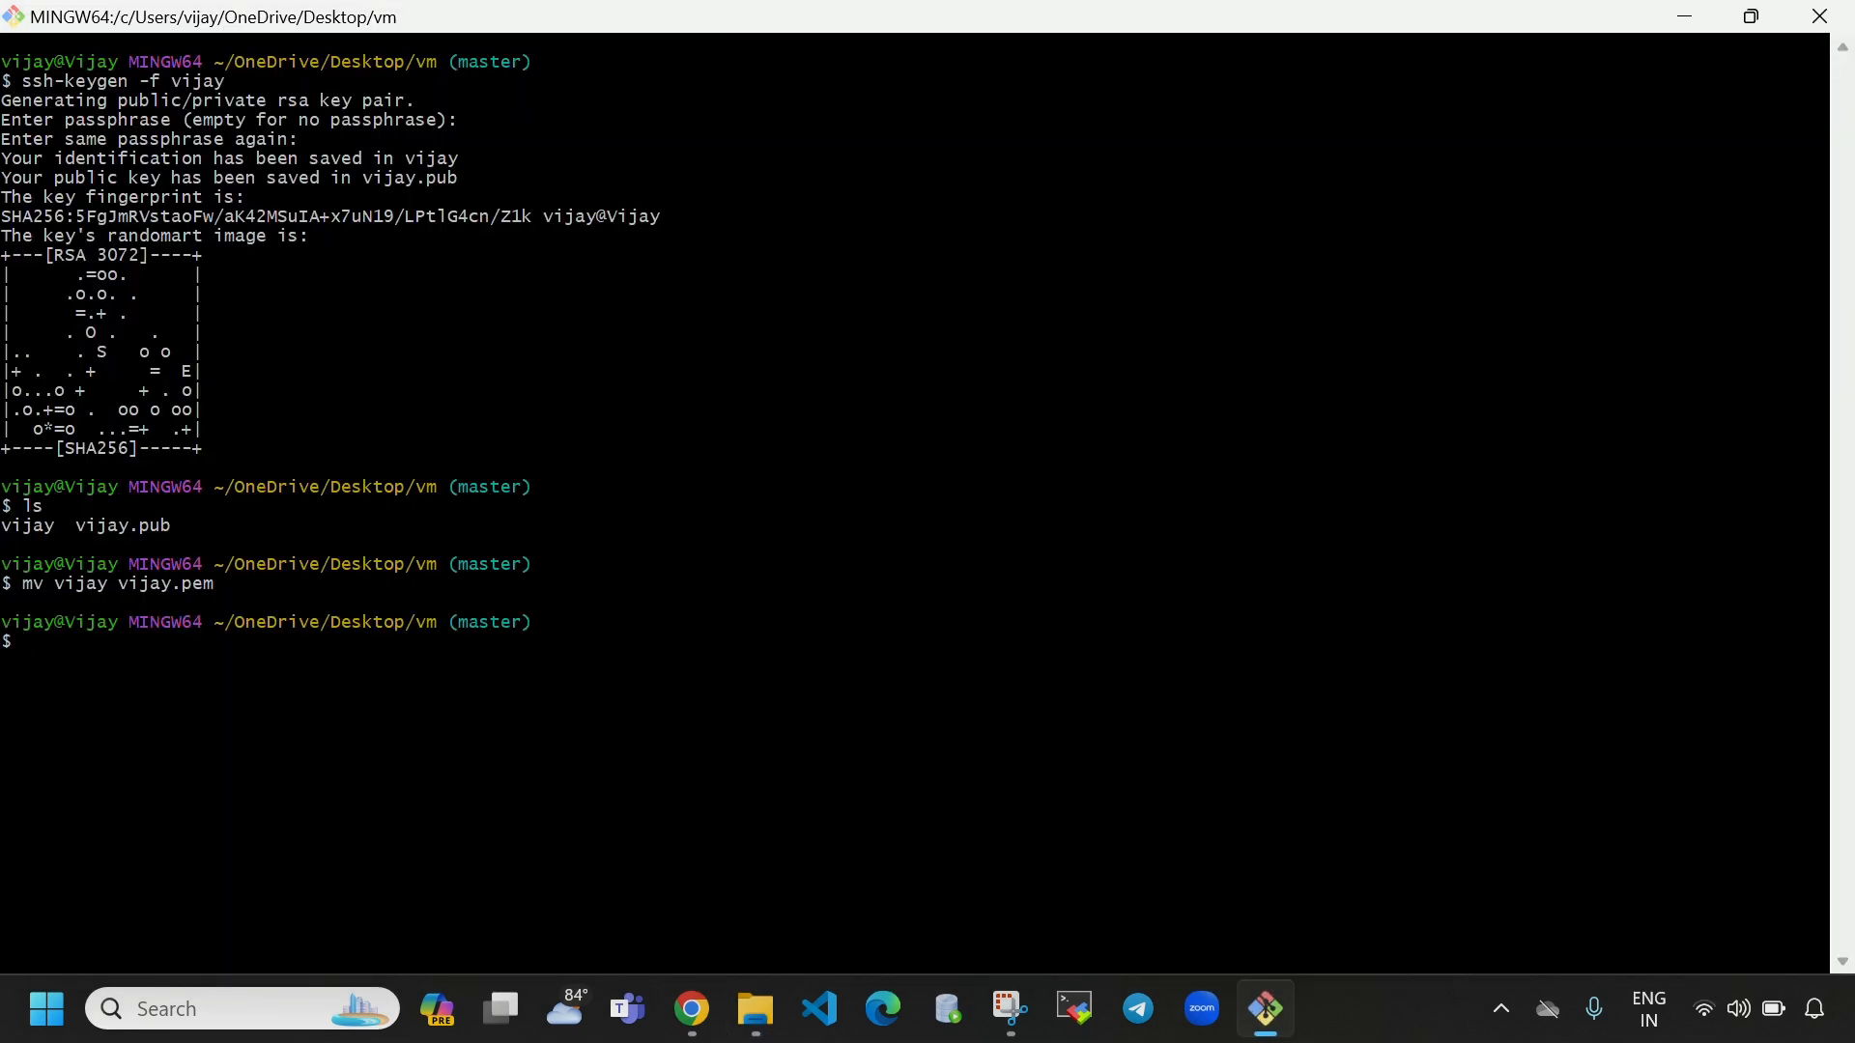
# - List the key files with ls and check the renamed .pem file in the vm folder
pyautogui.write('ls')
pyautogui.press('Return')
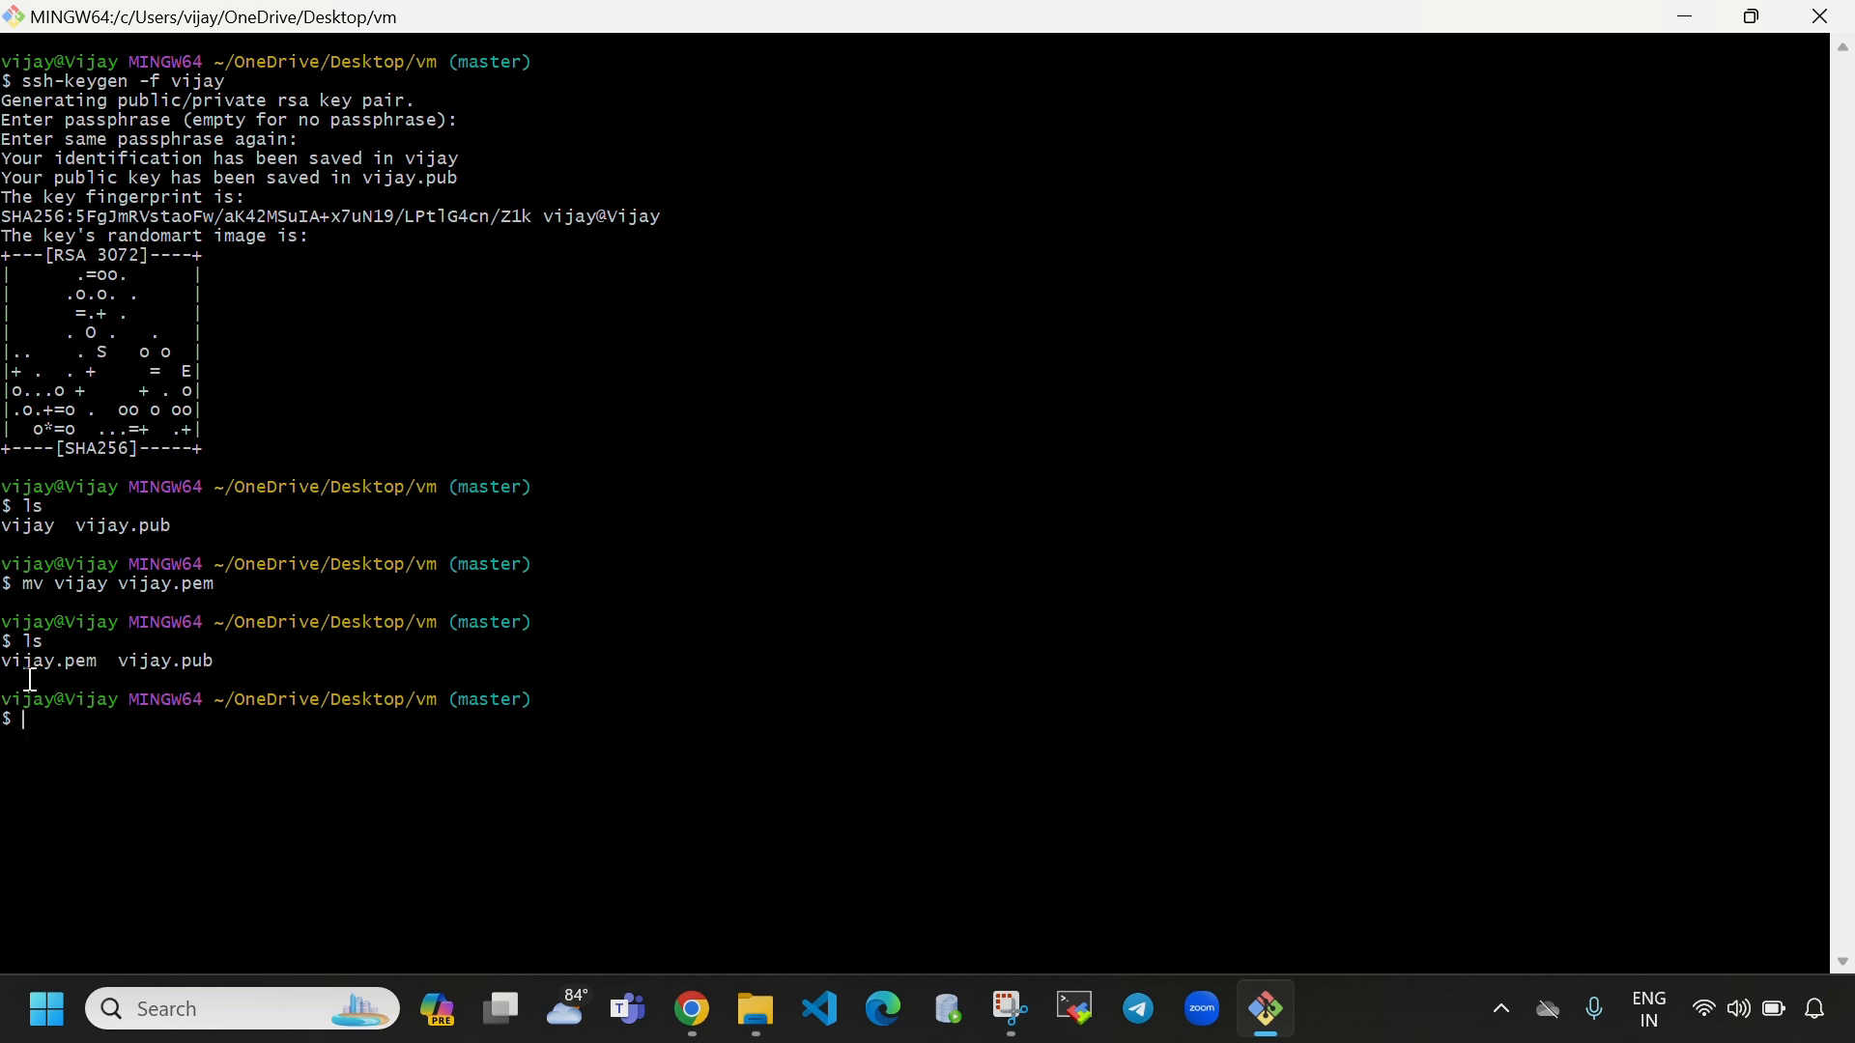
pyautogui.moveTo(55, 665); pyautogui.dragTo(94, 671)
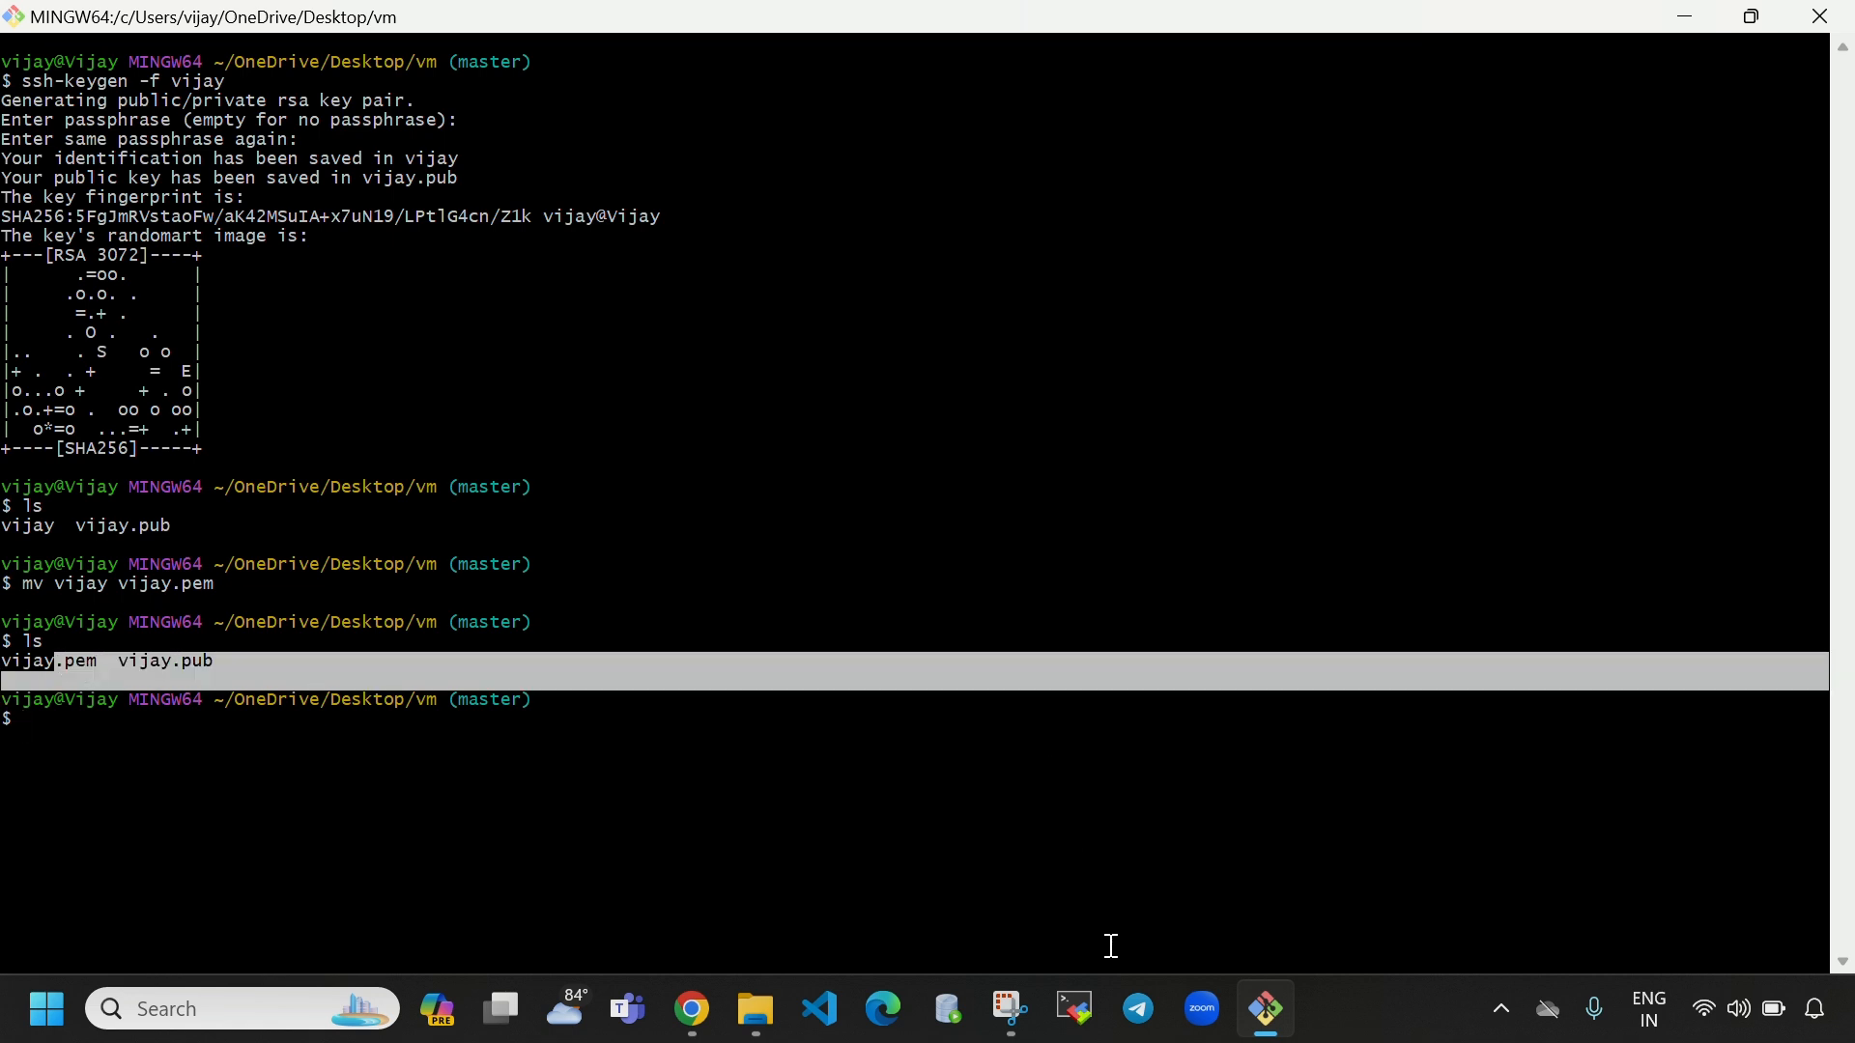
pyautogui.click(764, 1024)
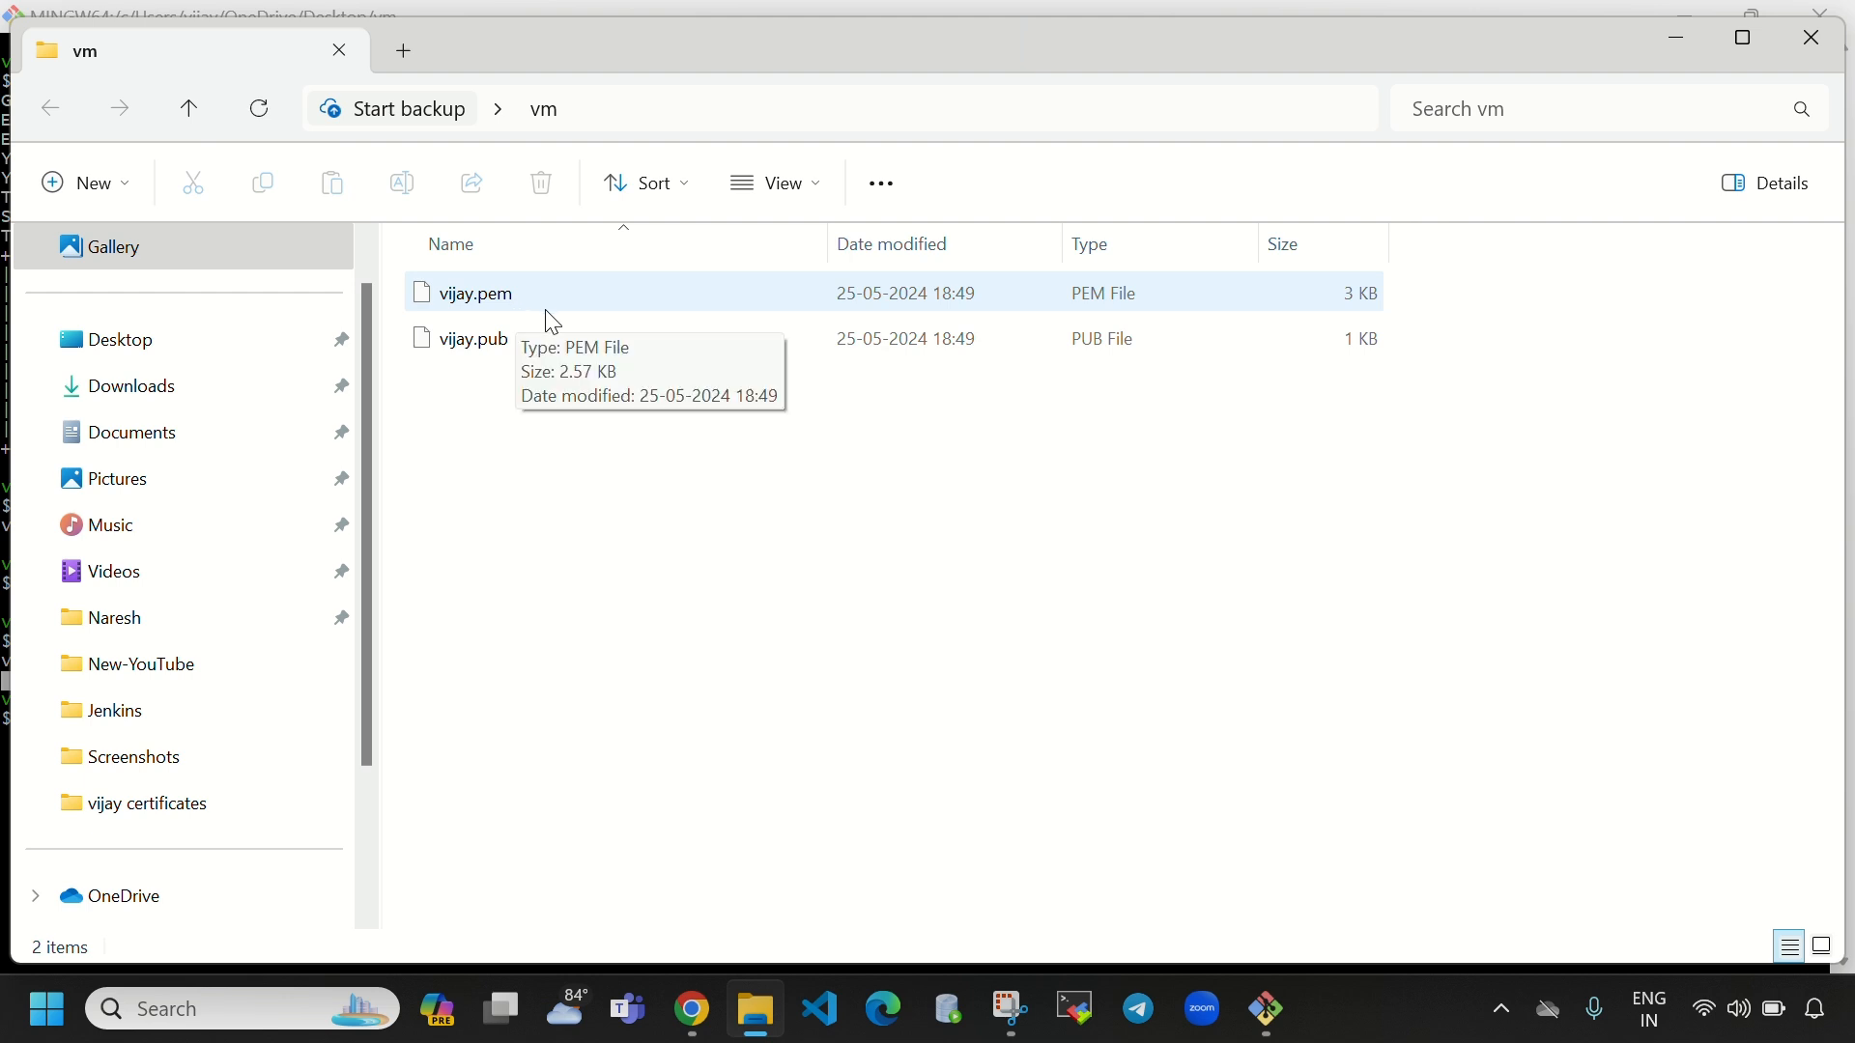
pyautogui.click(1265, 1009)
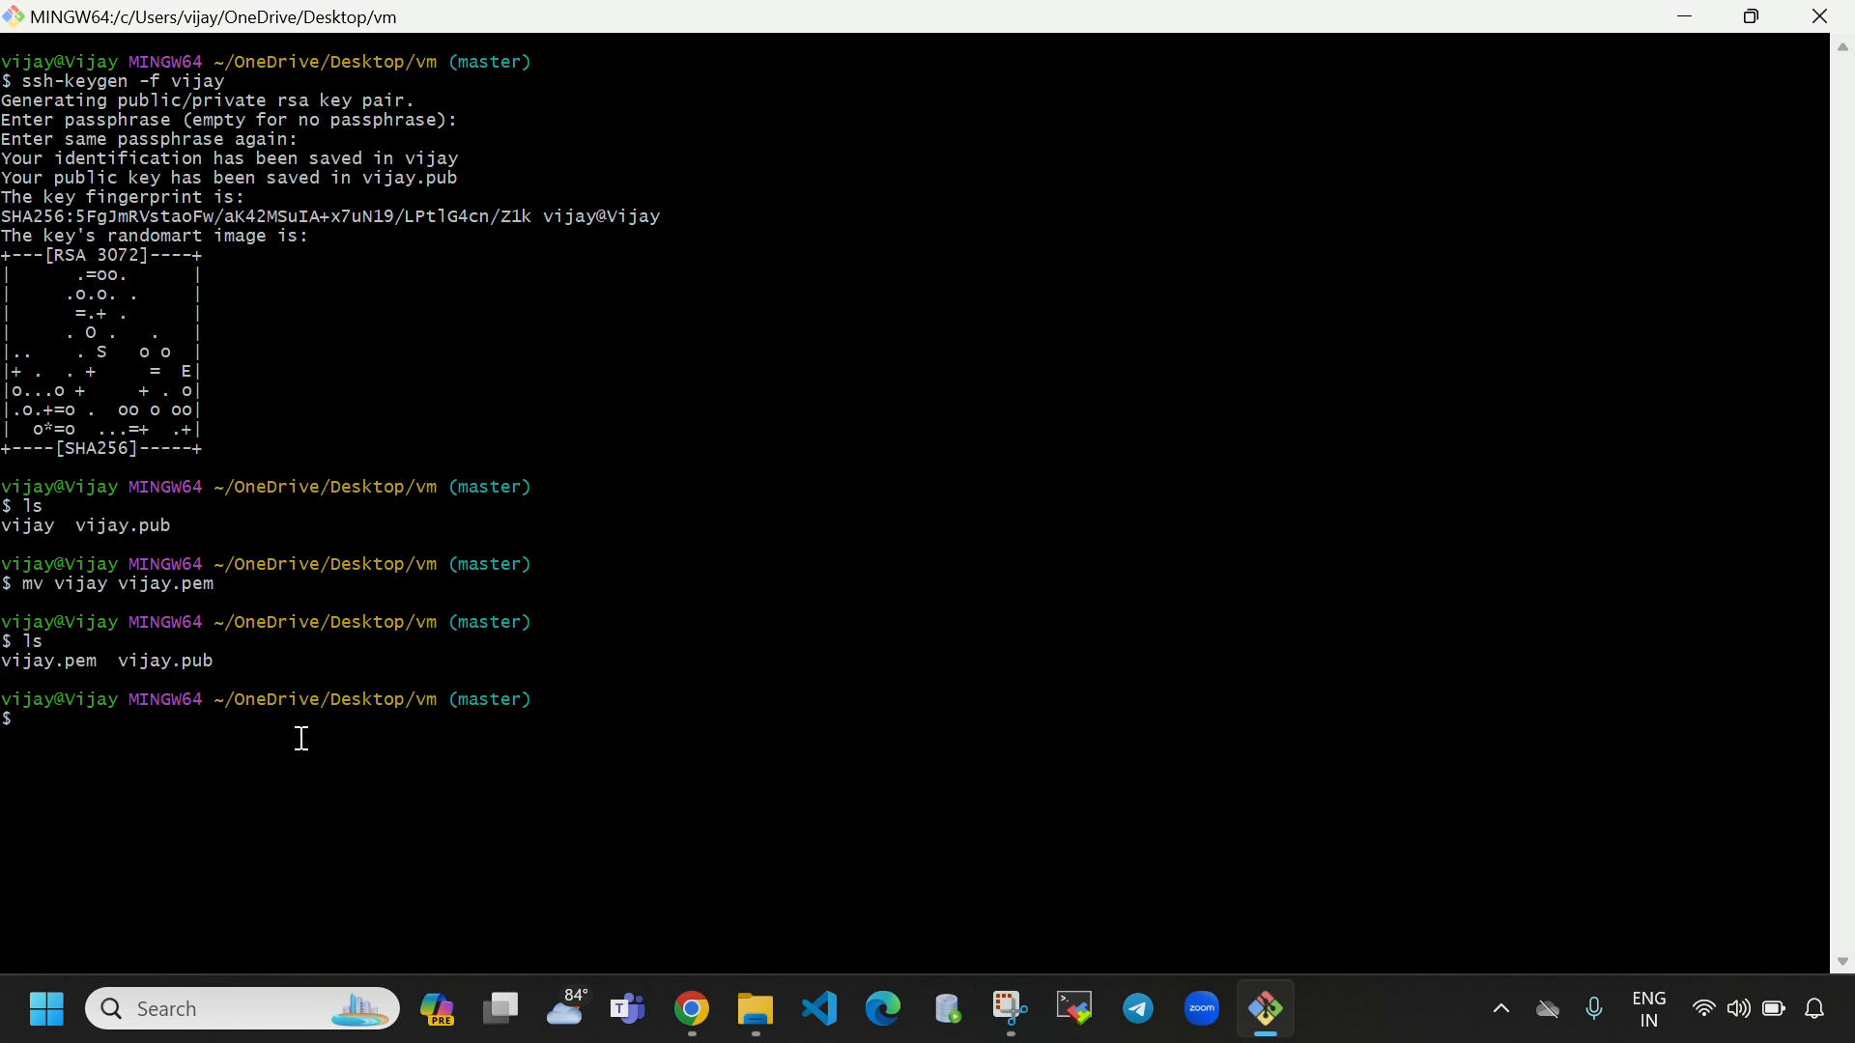
# - Display the contents of the private .pem key with cat, and clear the terminal
pyautogui.write('cat vijay.pem')
pyautogui.press('Return')
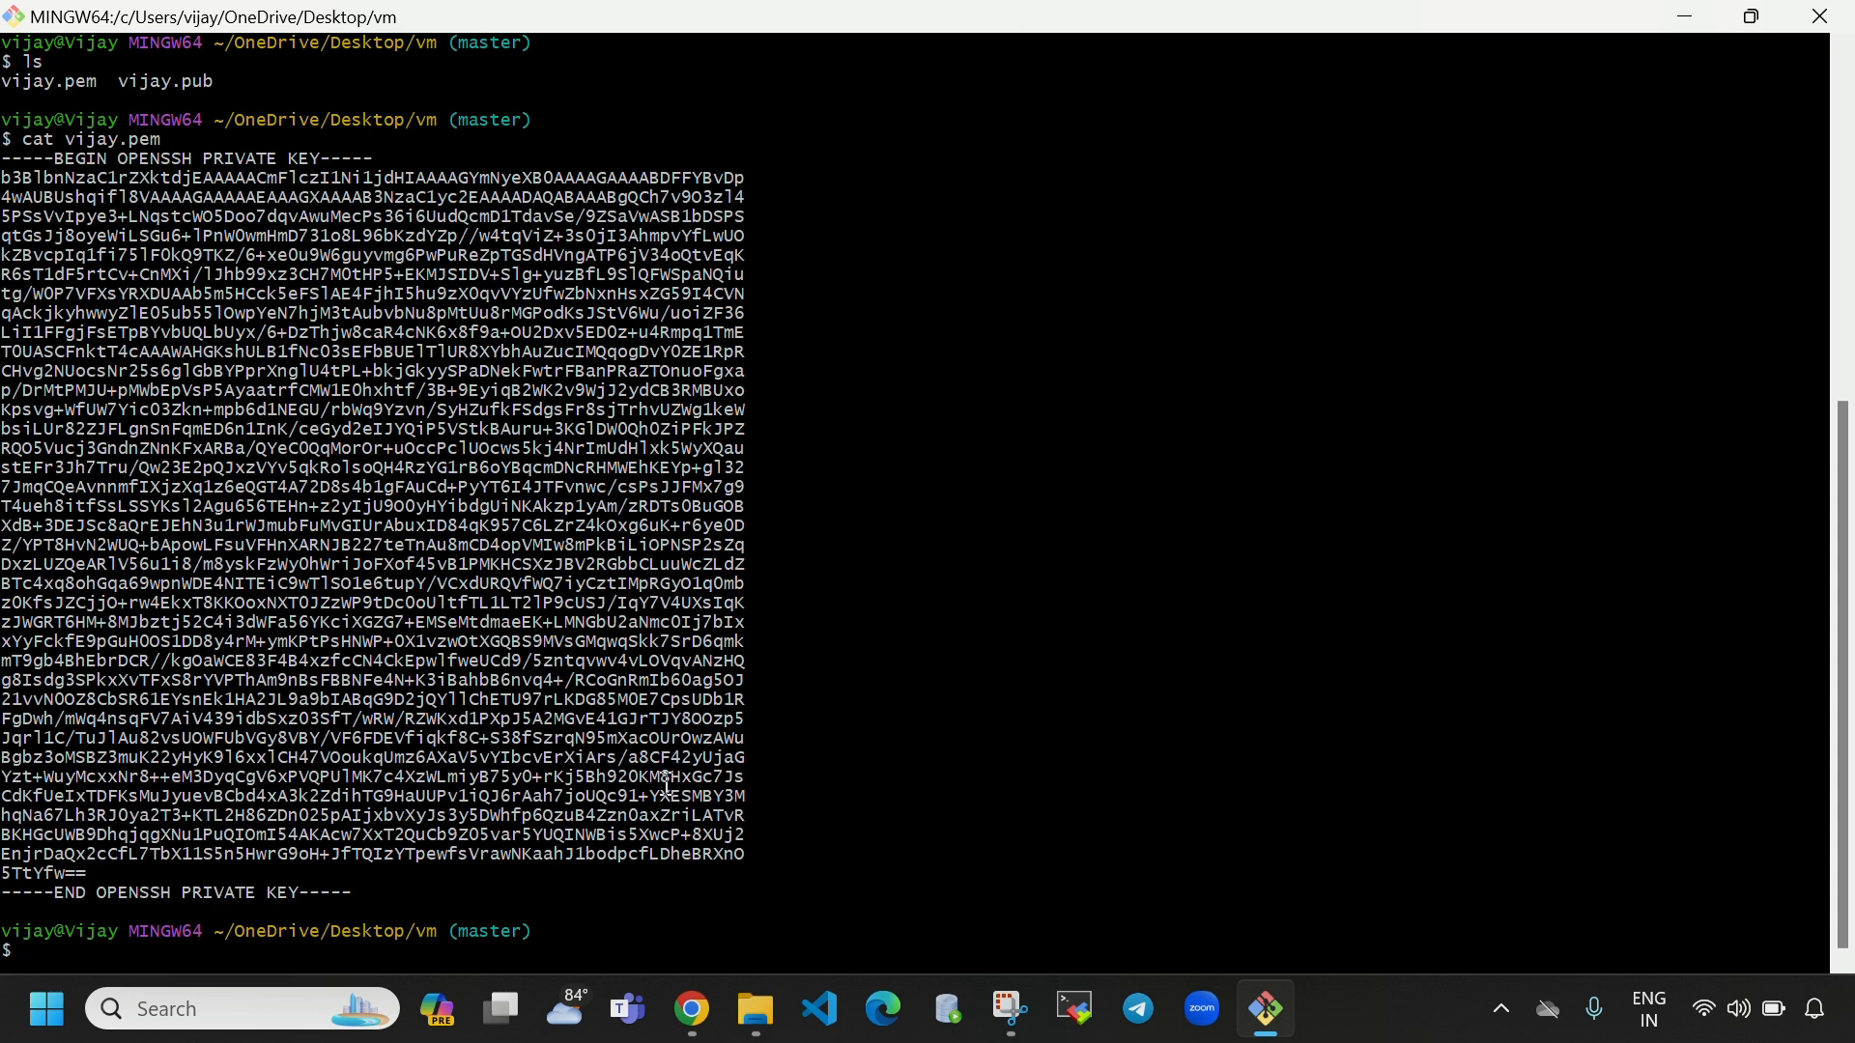
pyautogui.hotkey('ctrl', 'l')
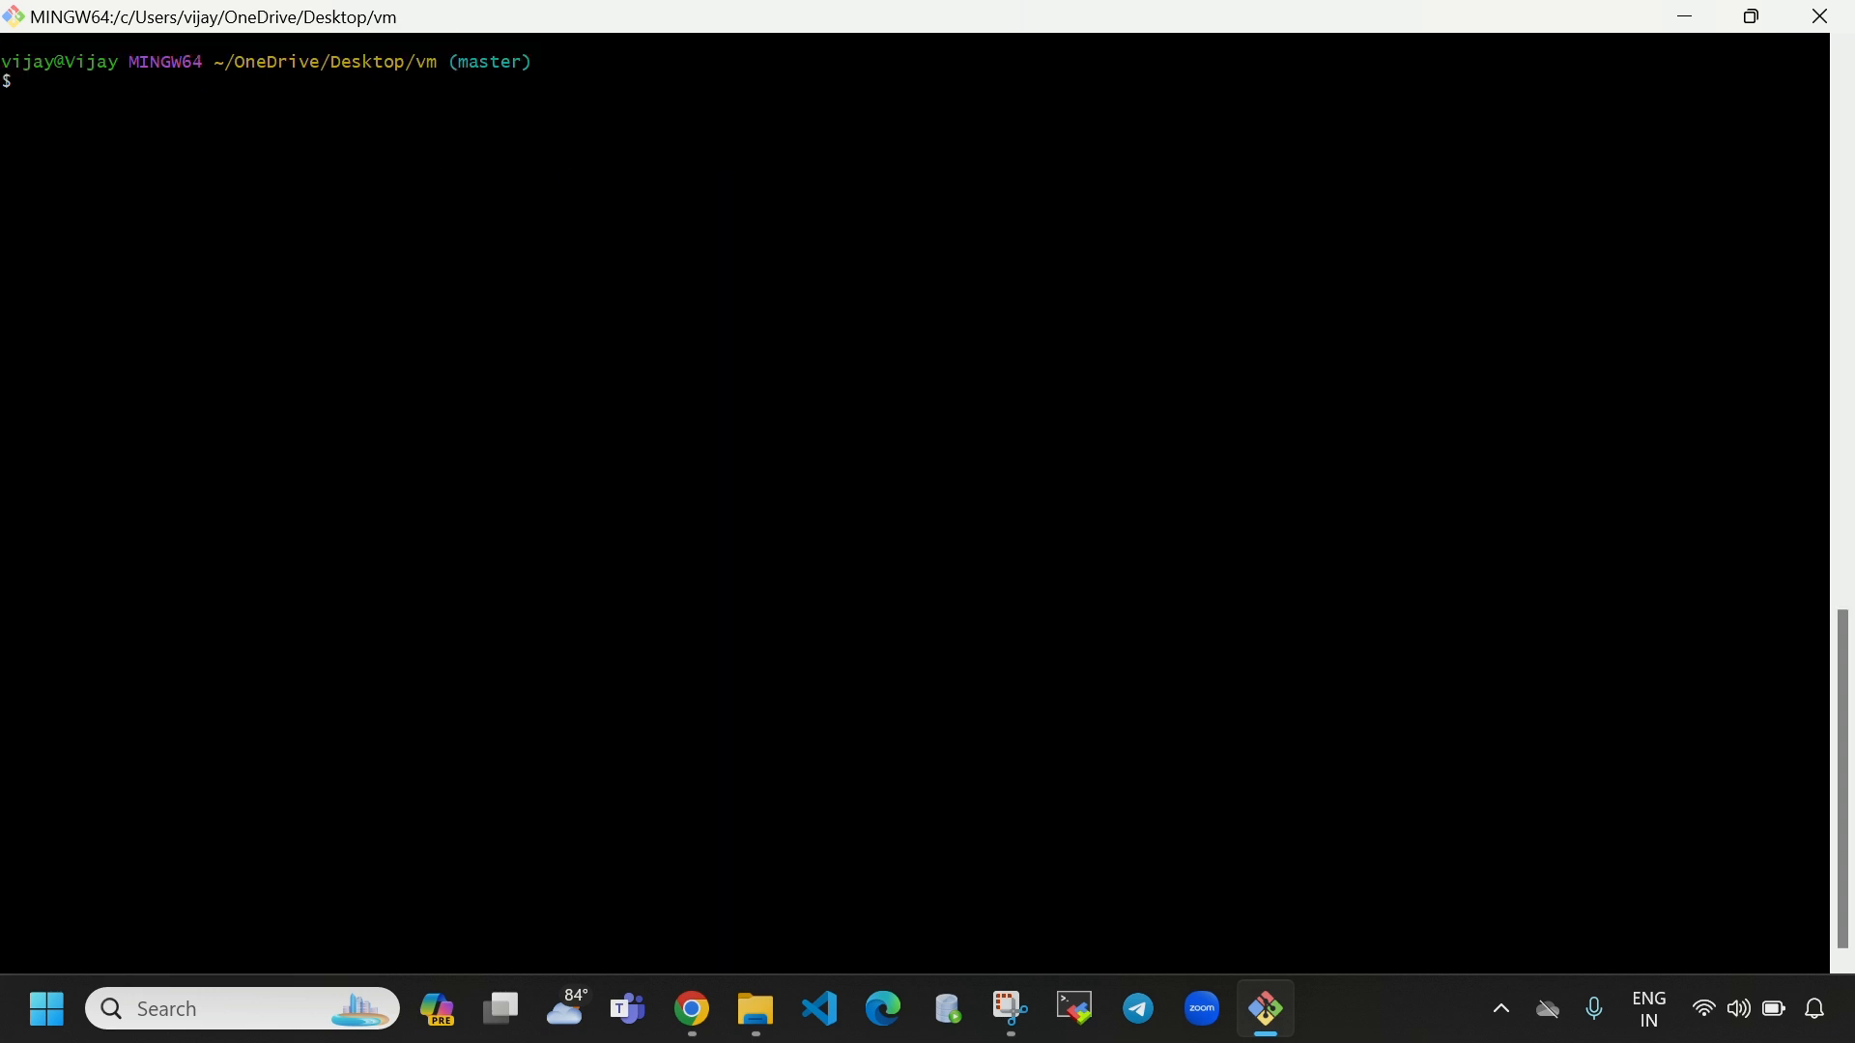
# - List the files, display the .pub public key with cat, and copy its full contents
pyautogui.write('ls')
pyautogui.press('Return')
pyautogui.write('cat')
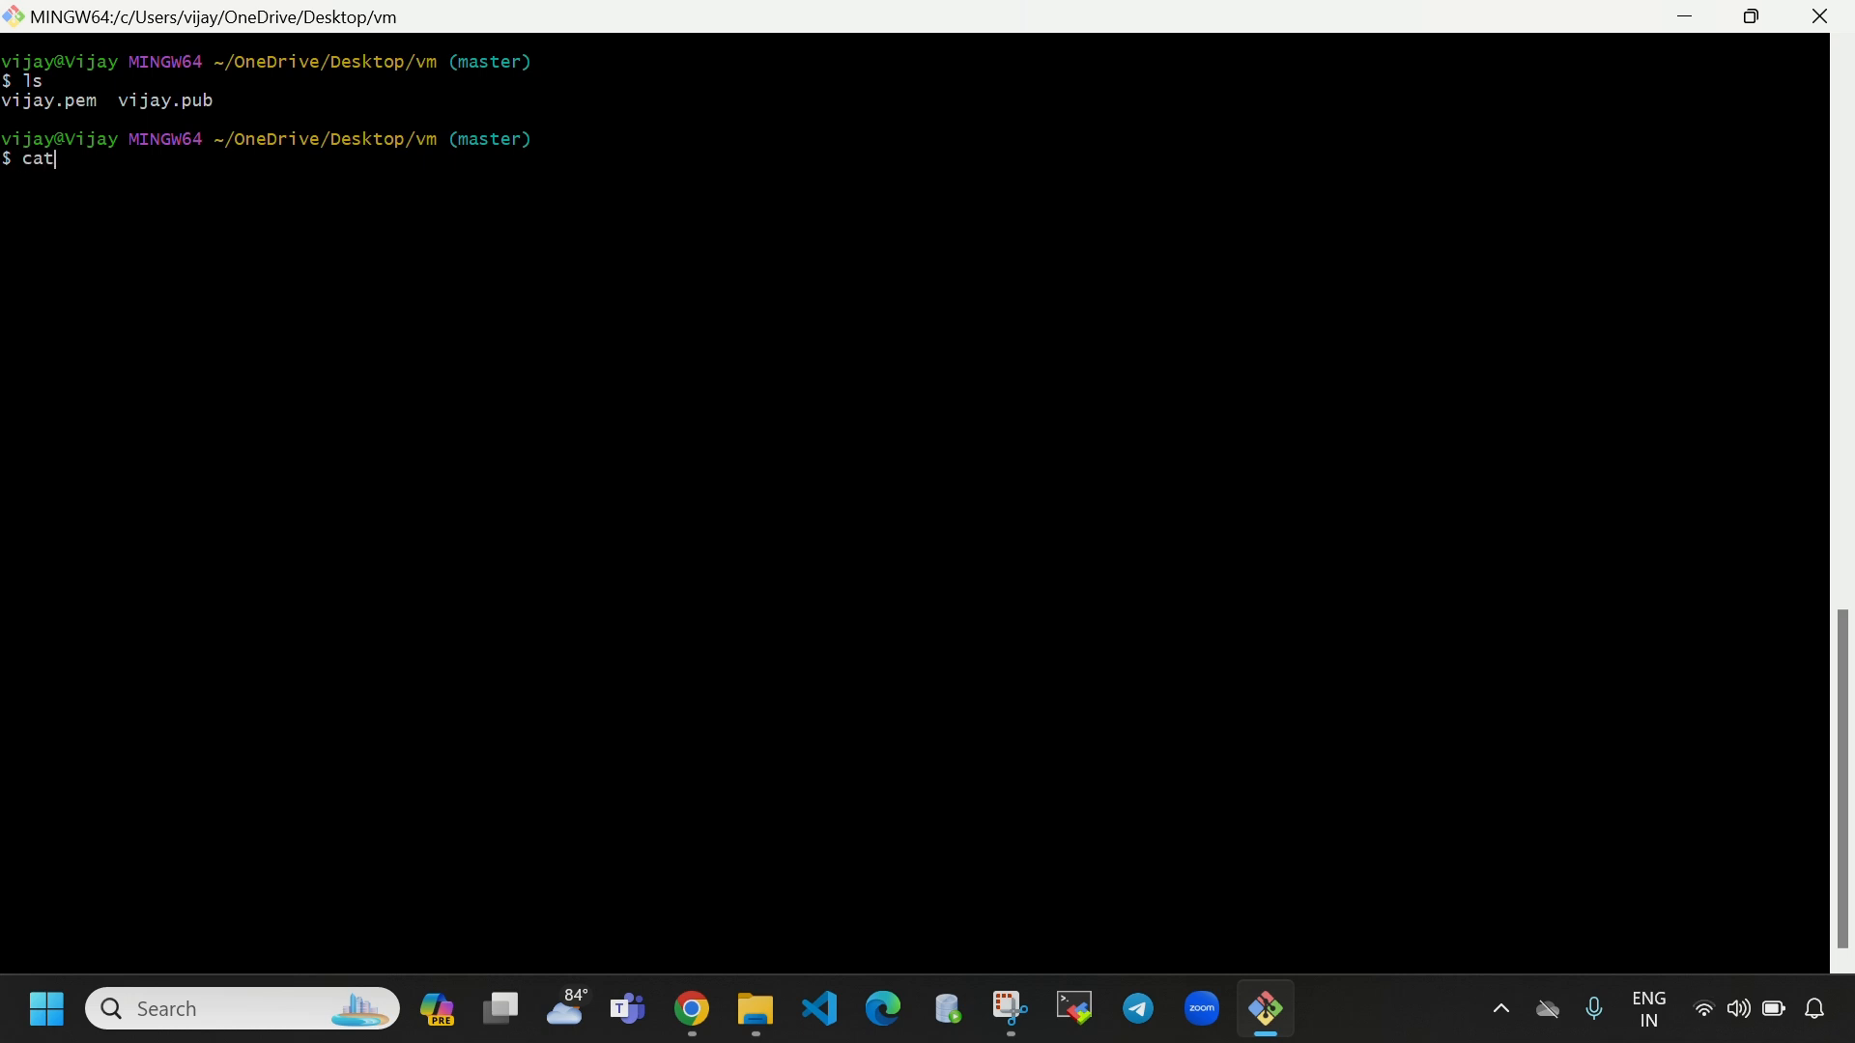
pyautogui.write(' vijay.pub')
pyautogui.press('Return')
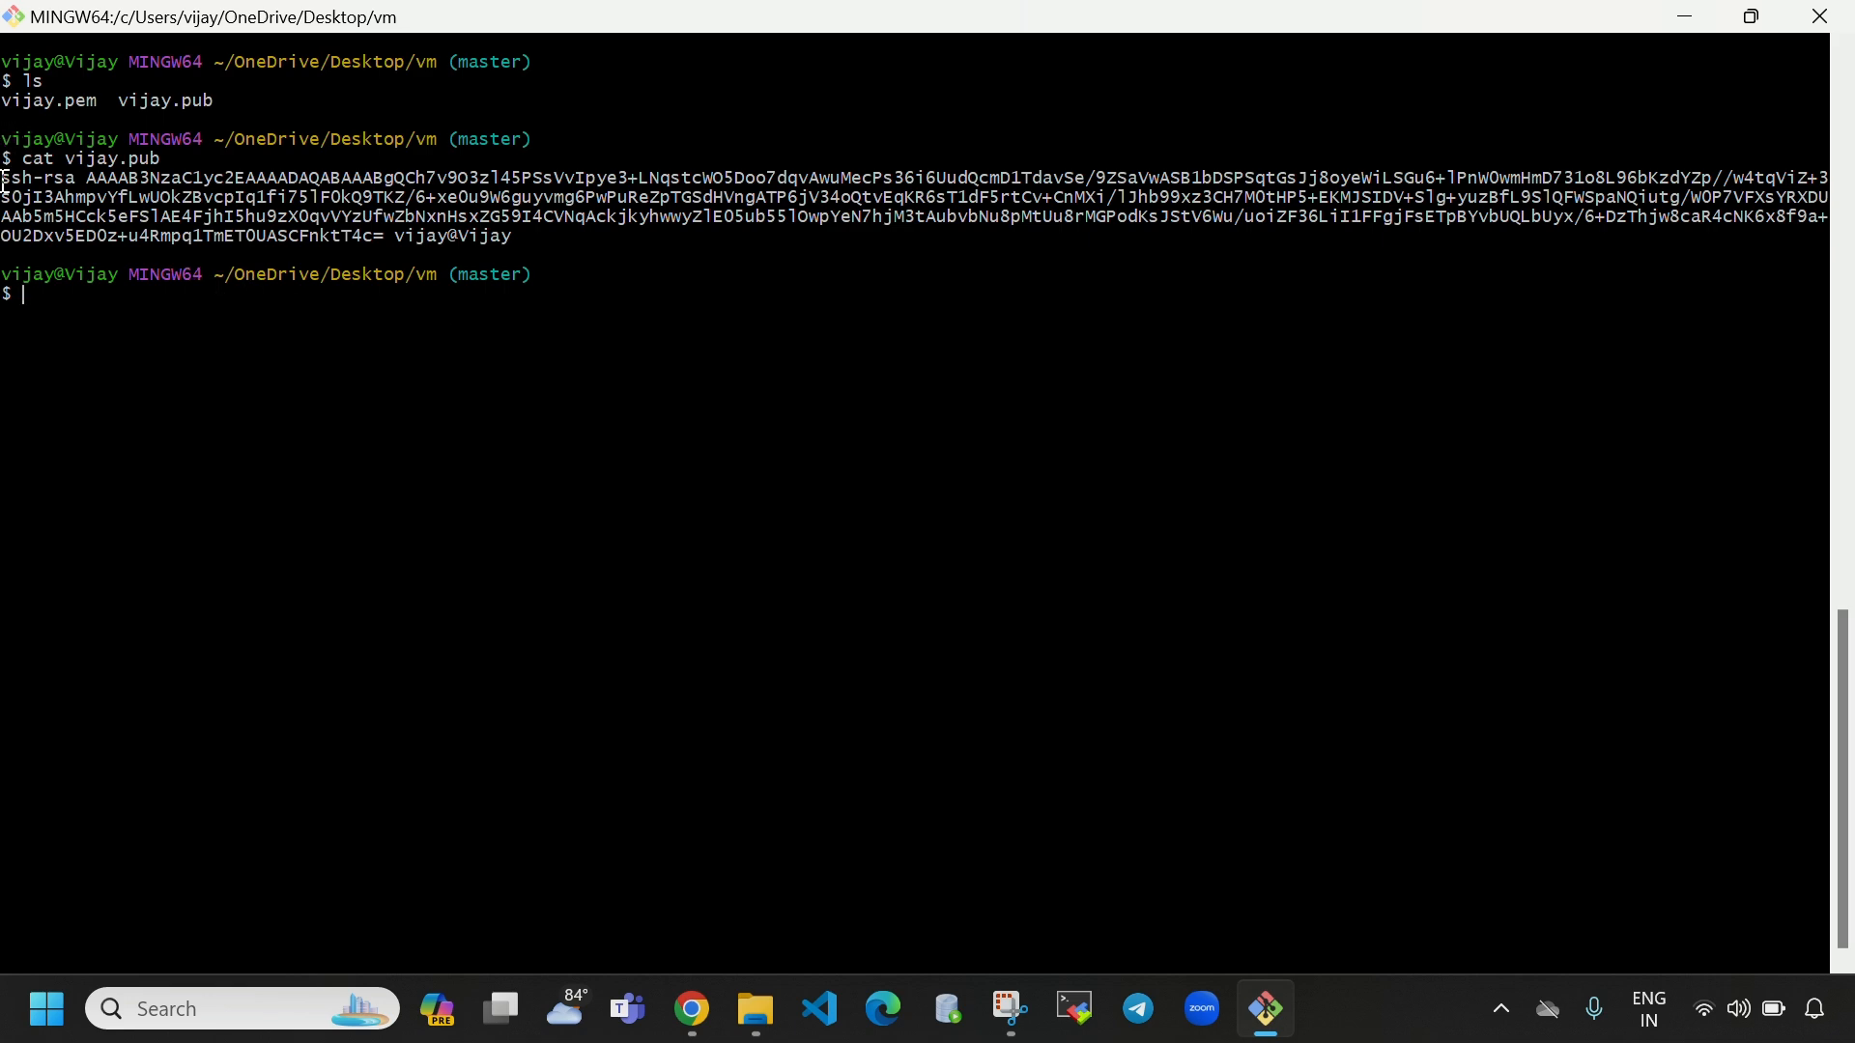
pyautogui.moveTo(5, 182); pyautogui.dragTo(519, 237)
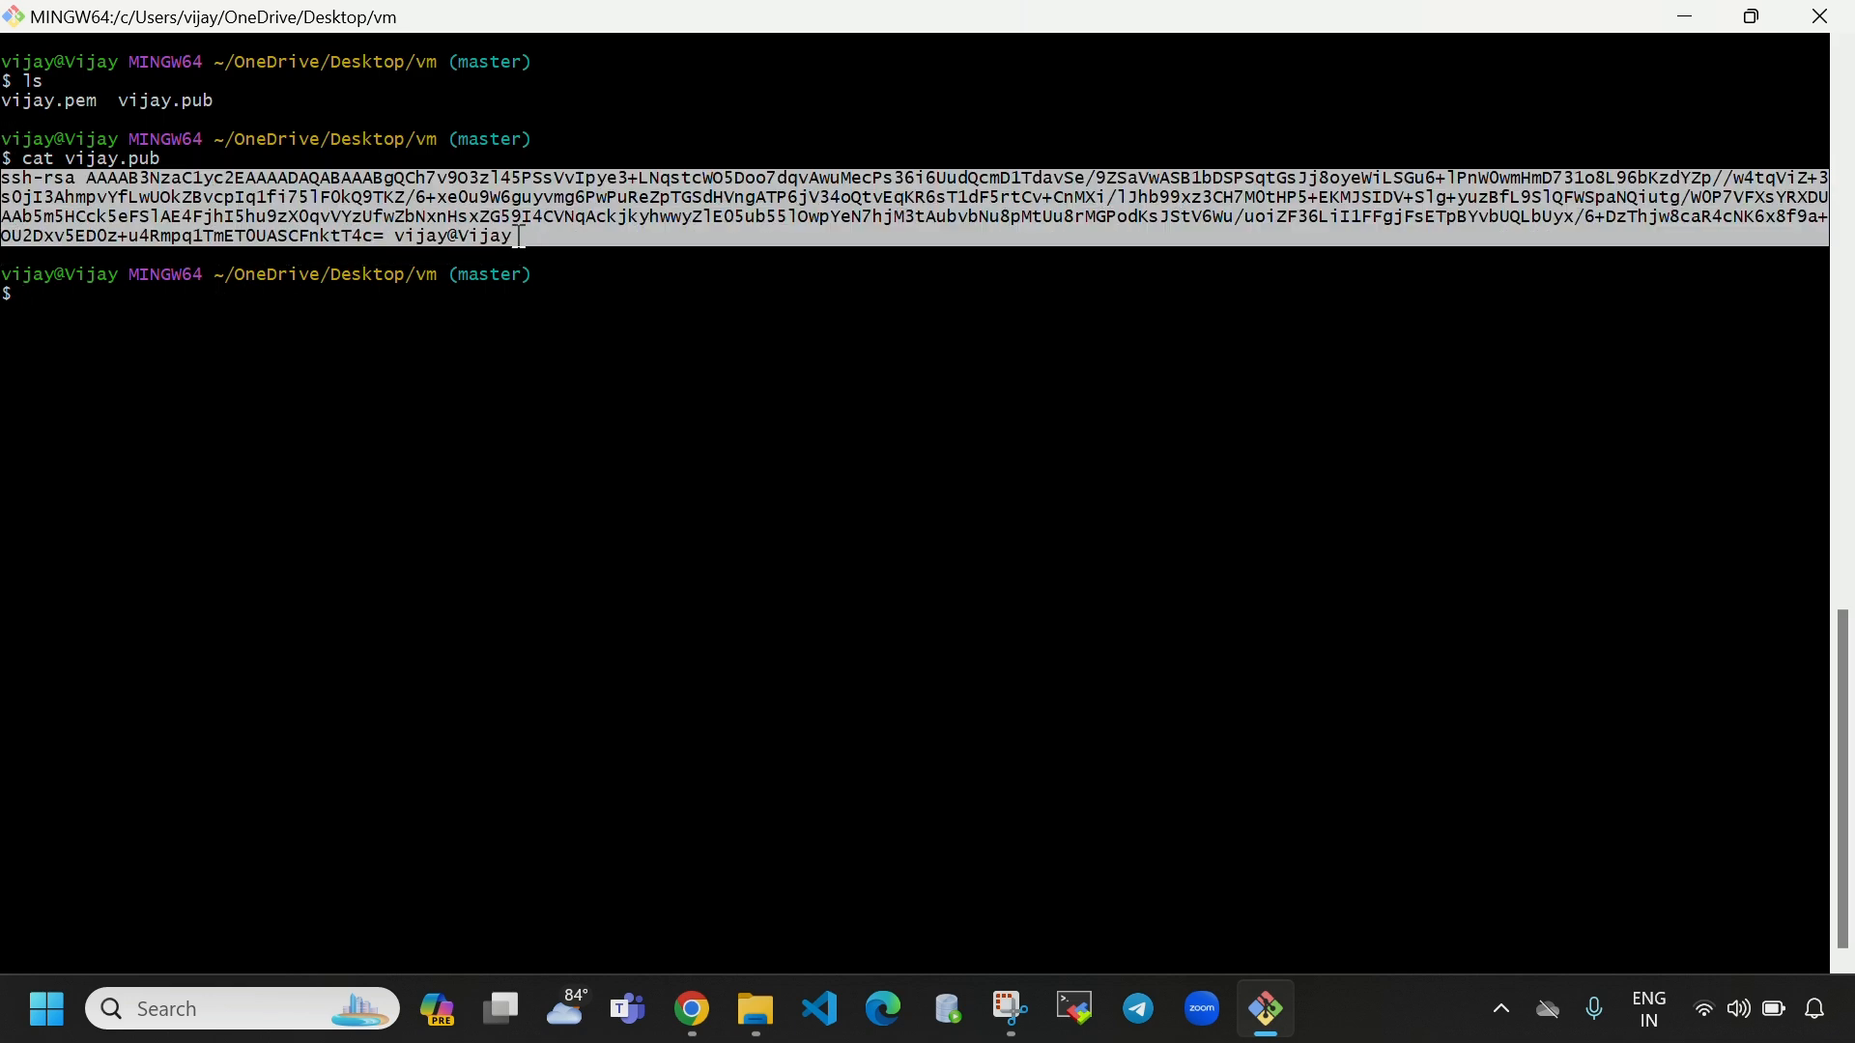
pyautogui.rightClick(493, 220)
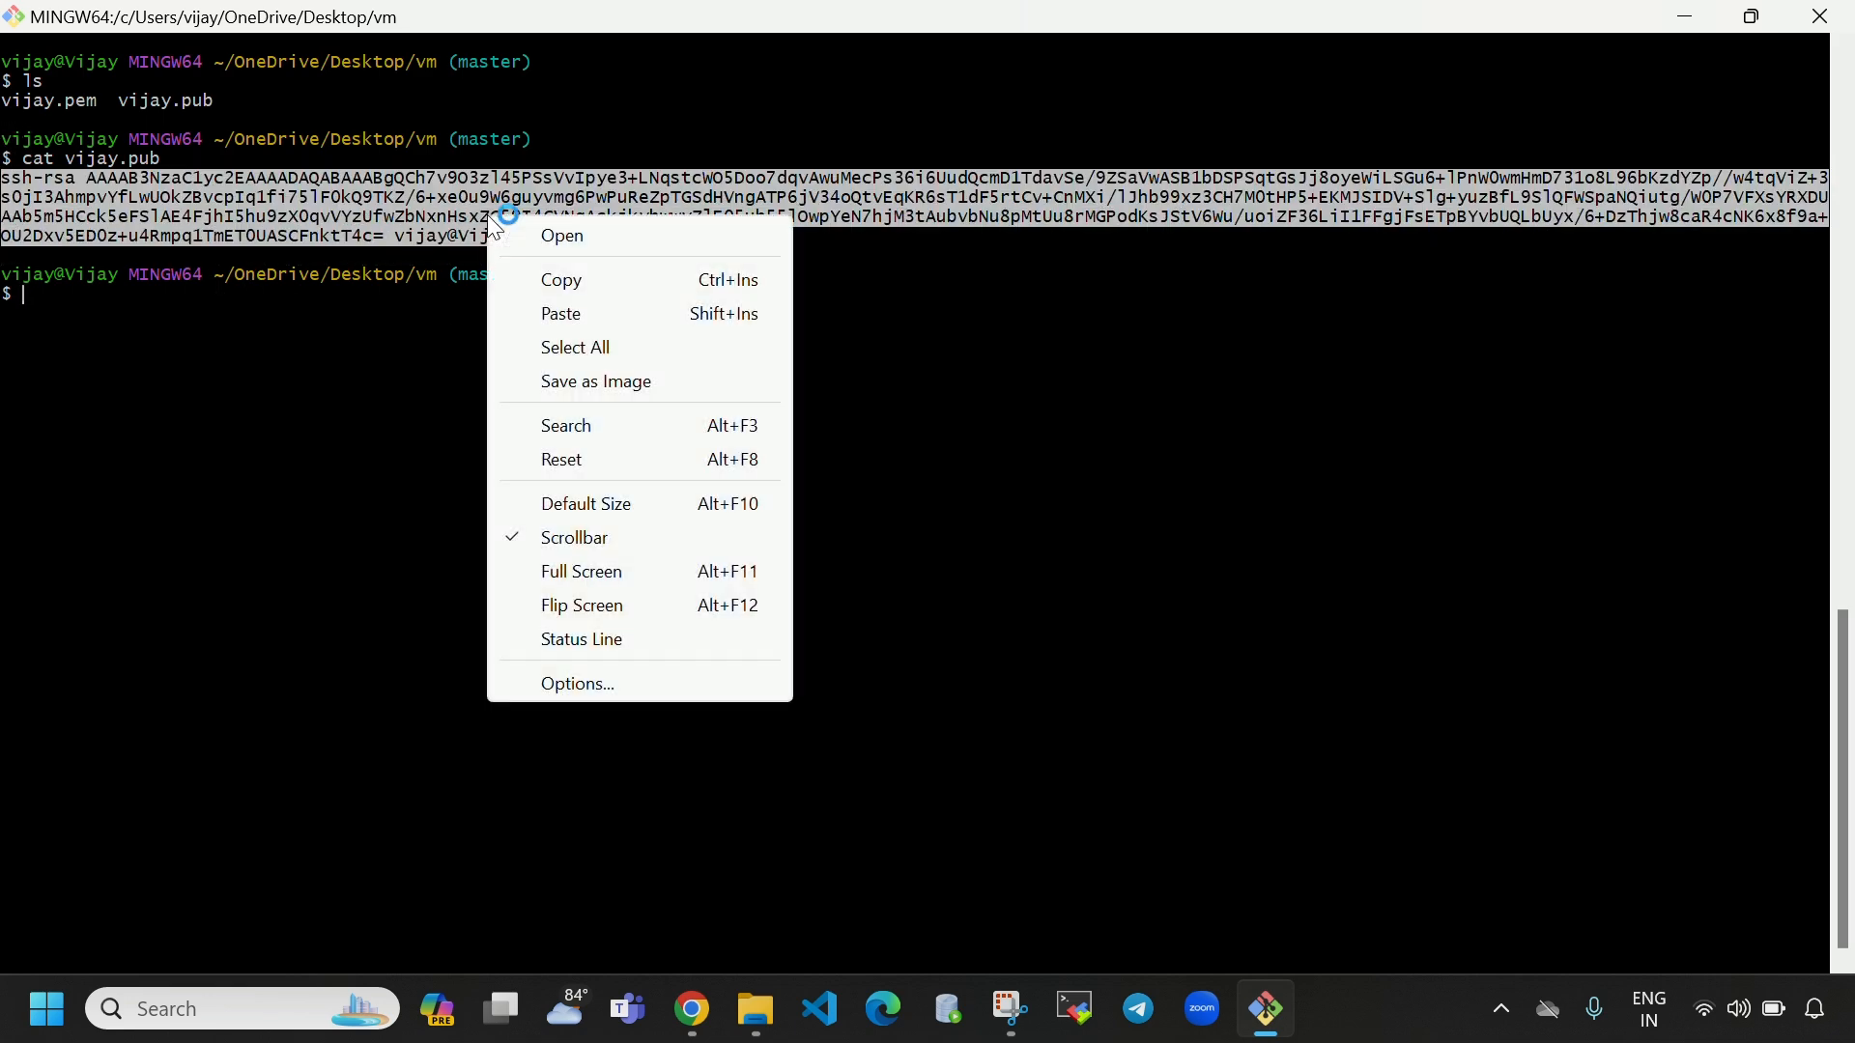
pyautogui.click(579, 285)
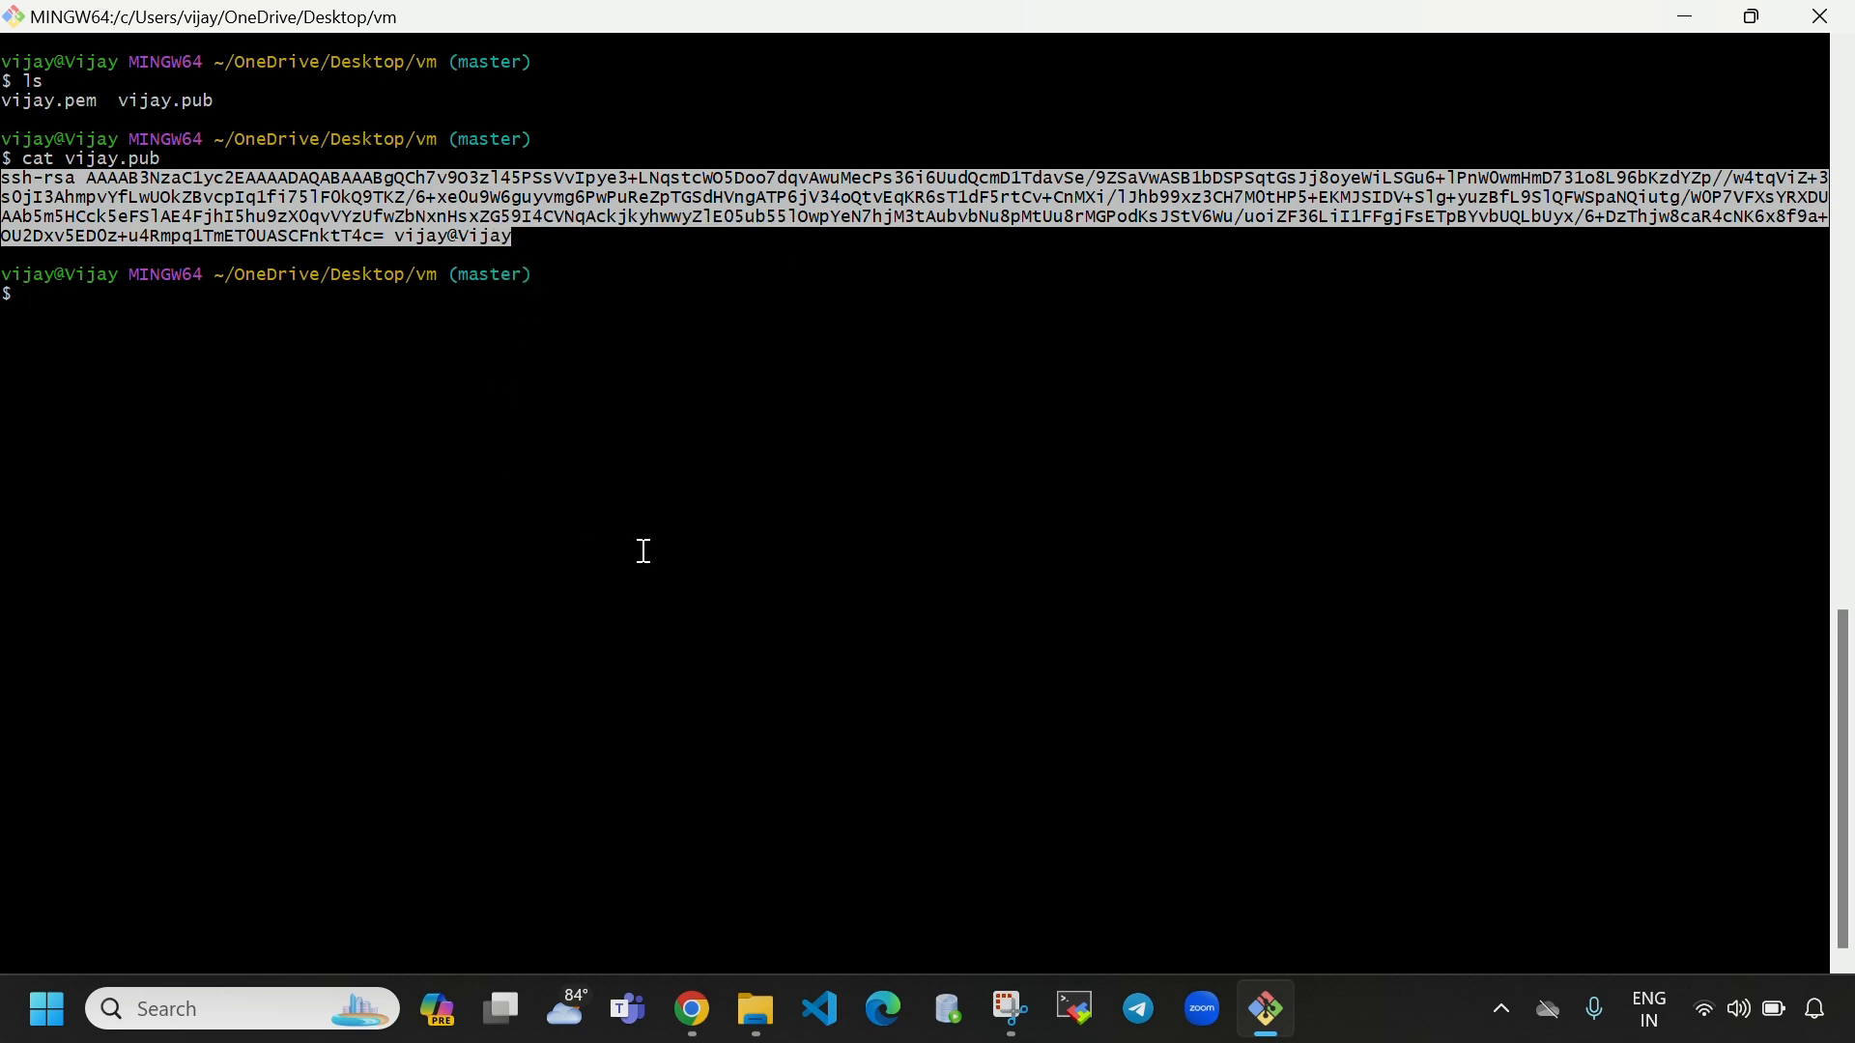
# - Switch to the Cloud console, open the Compute Engine metadata SSH keys for editing, and delete the existing key
pyautogui.click(692, 1009)
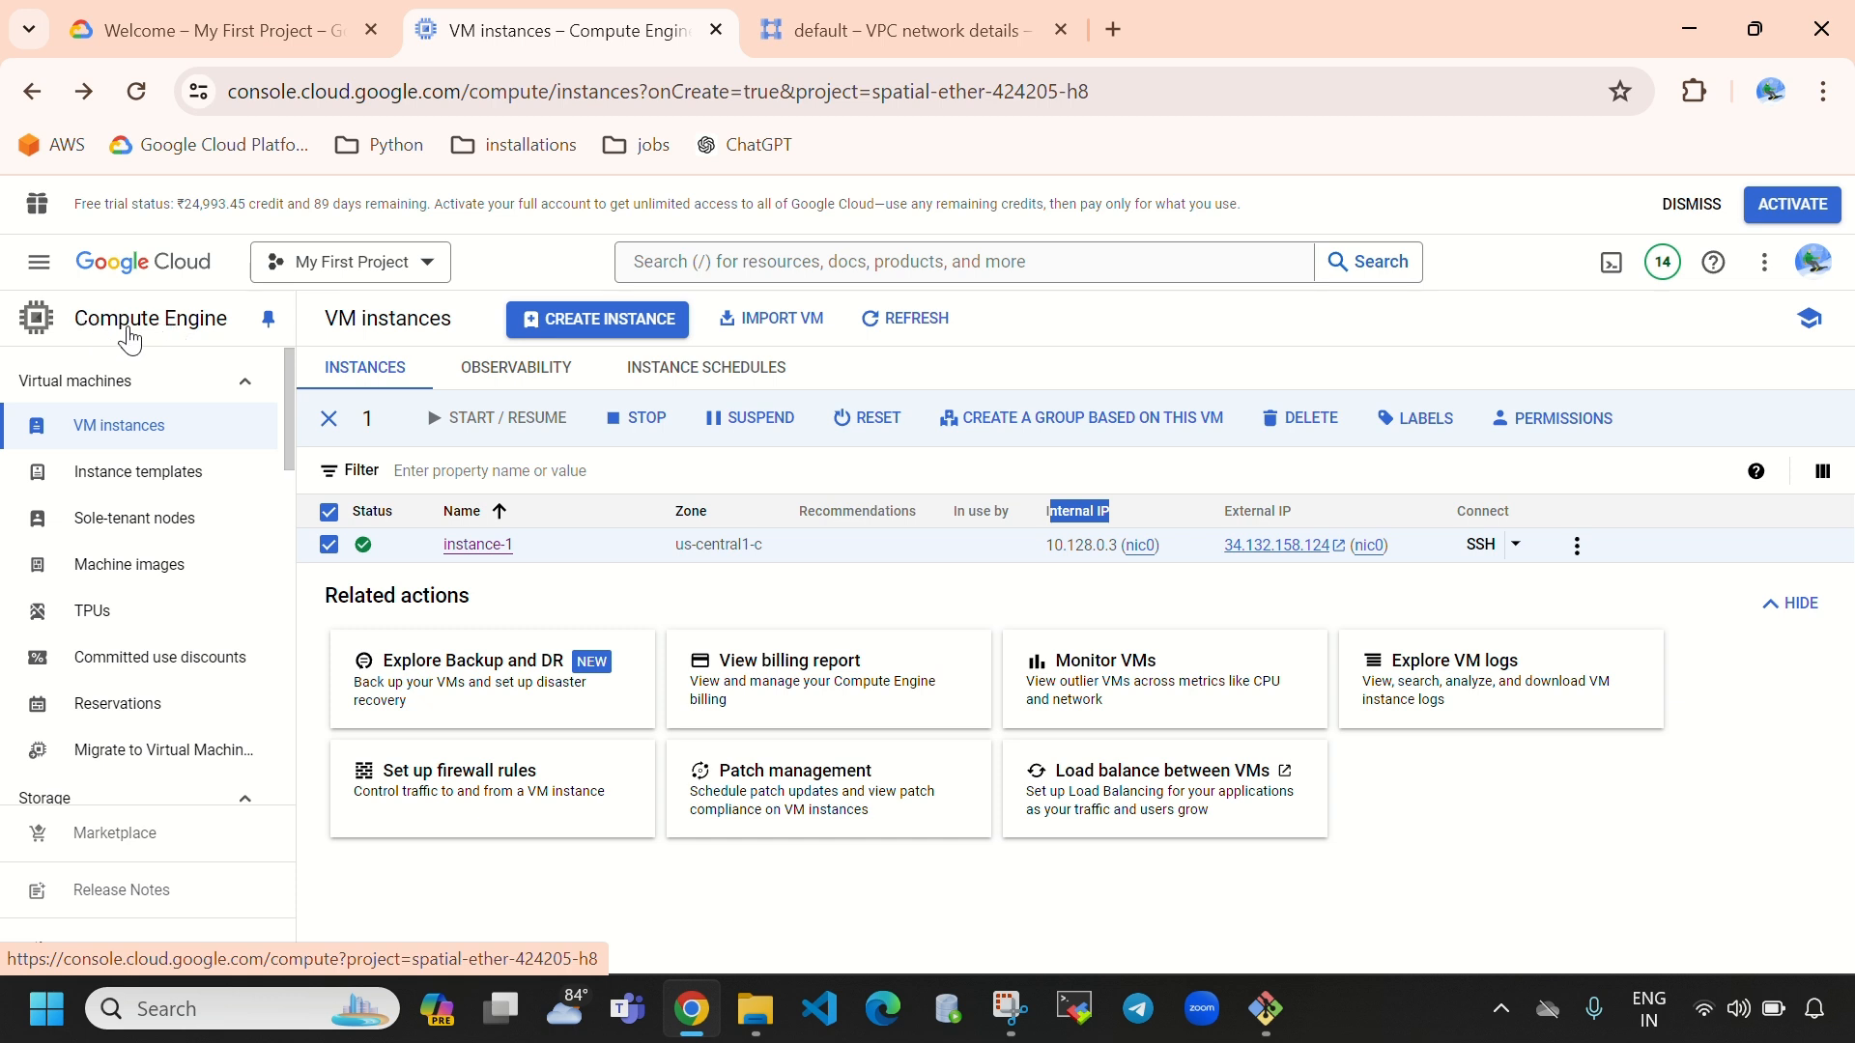
pyautogui.scroll(-10, 145, 676)
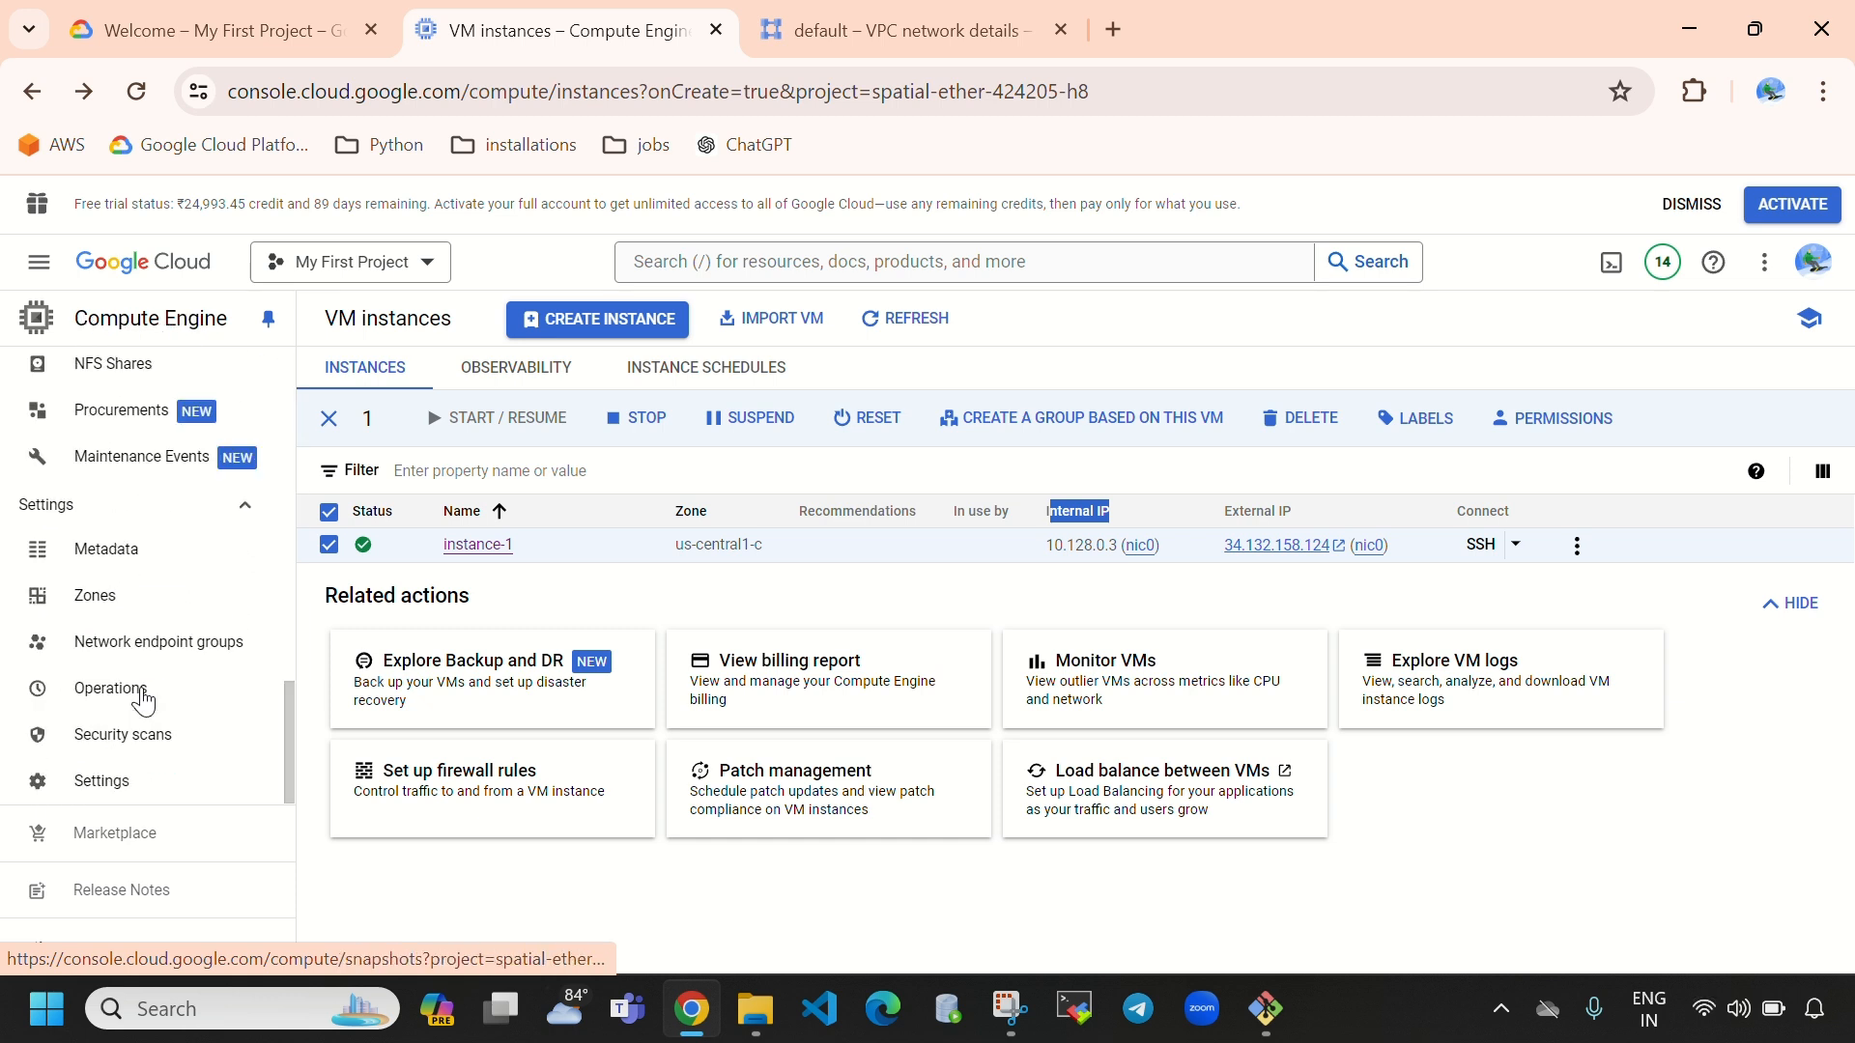
pyautogui.click(142, 553)
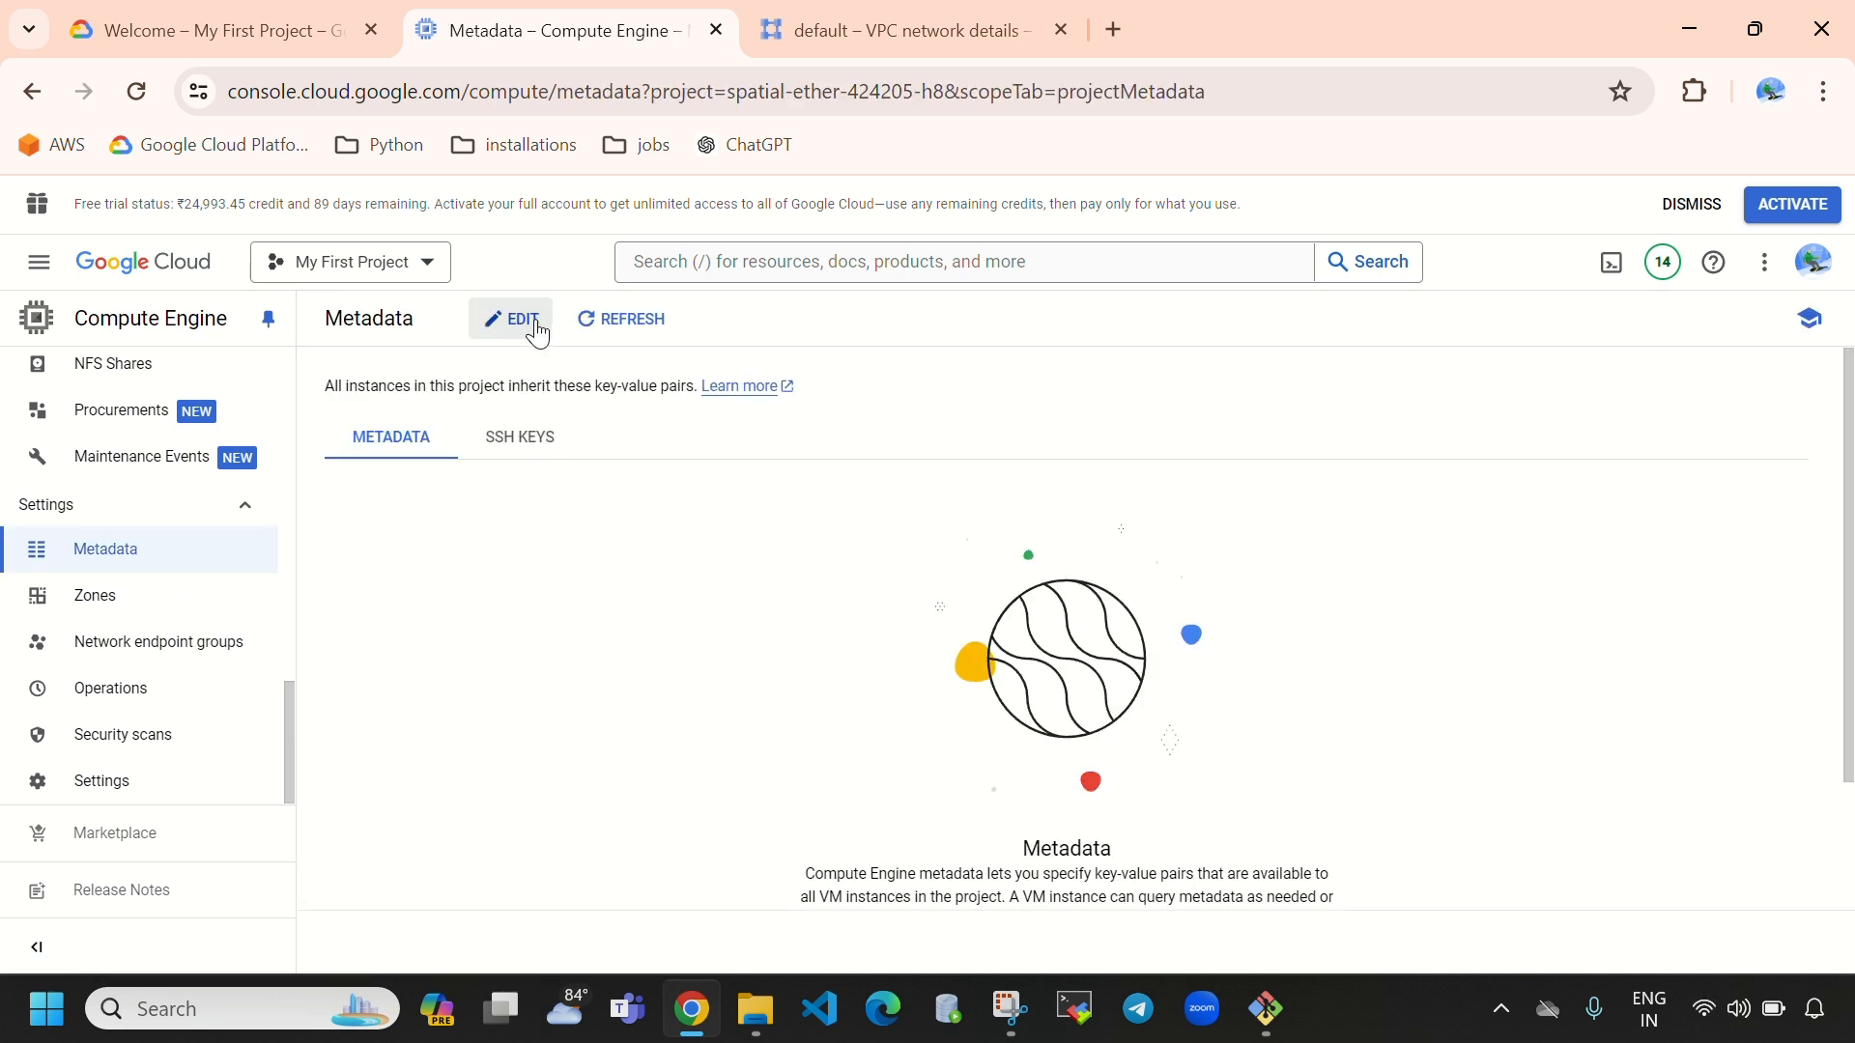
pyautogui.click(517, 449)
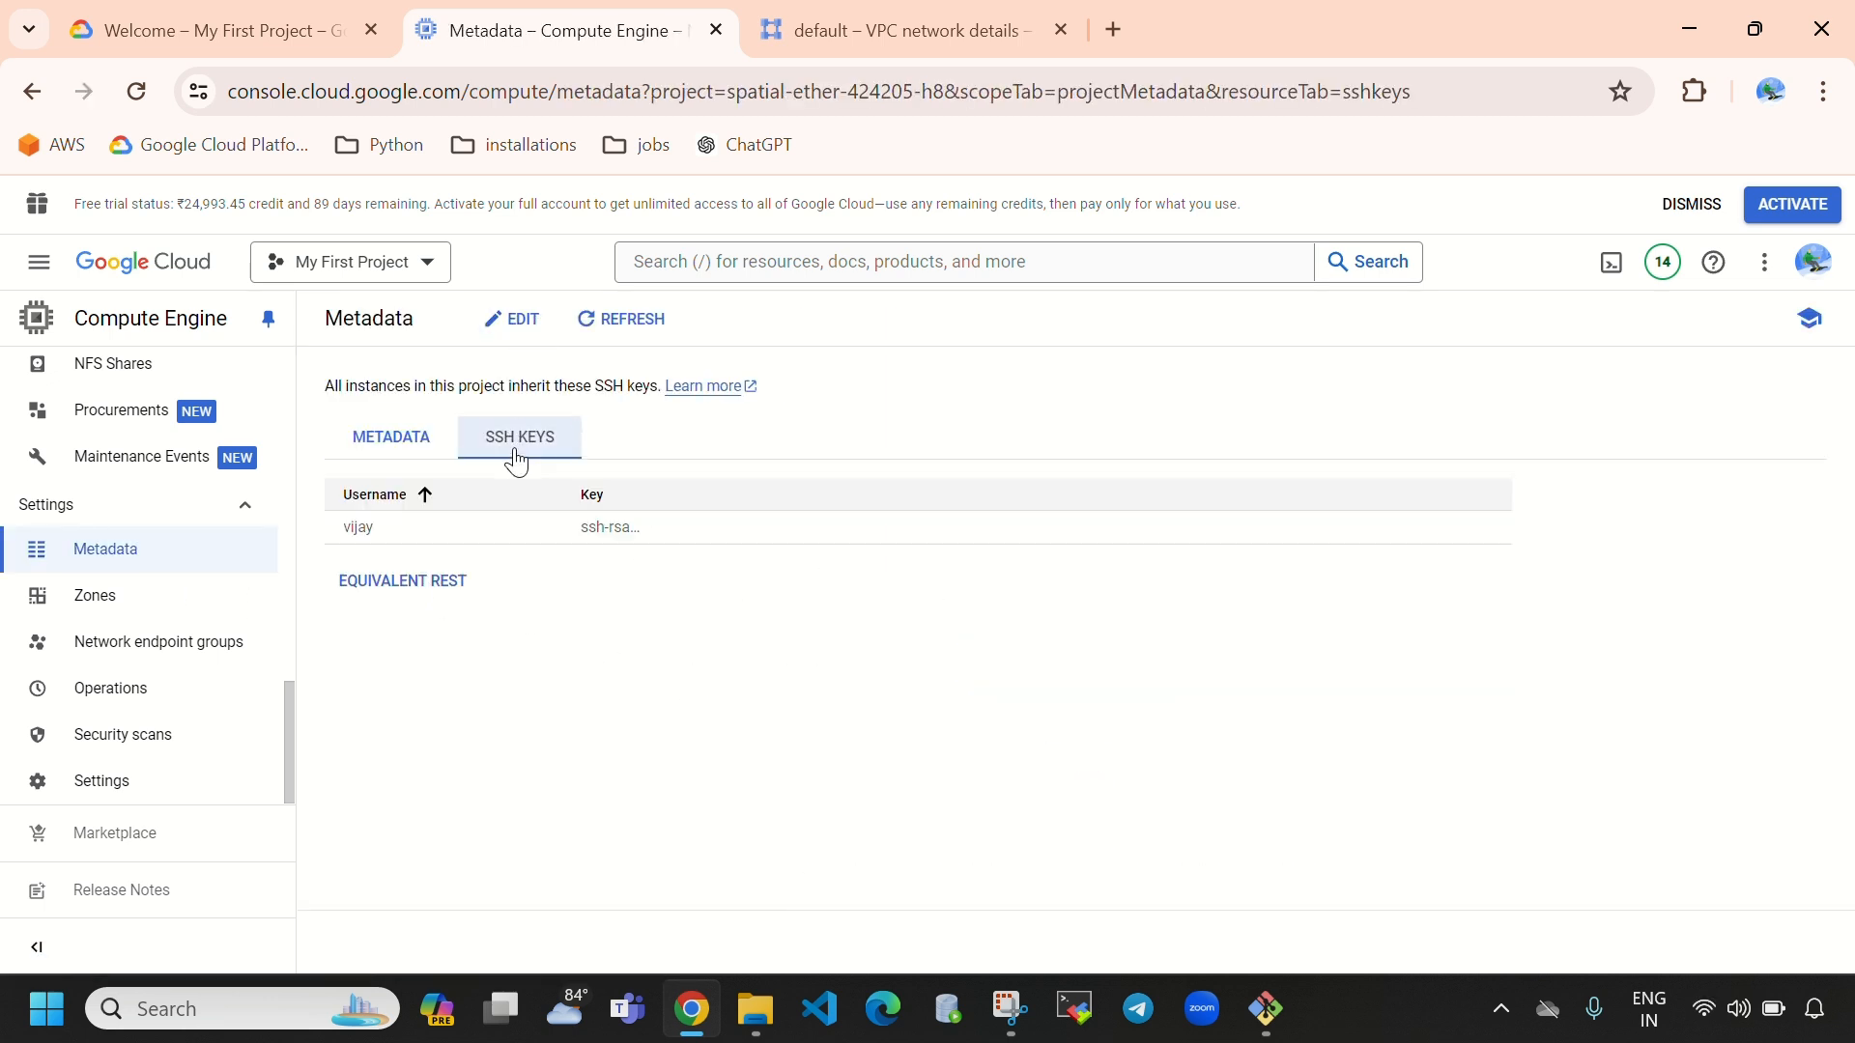
pyautogui.click(524, 326)
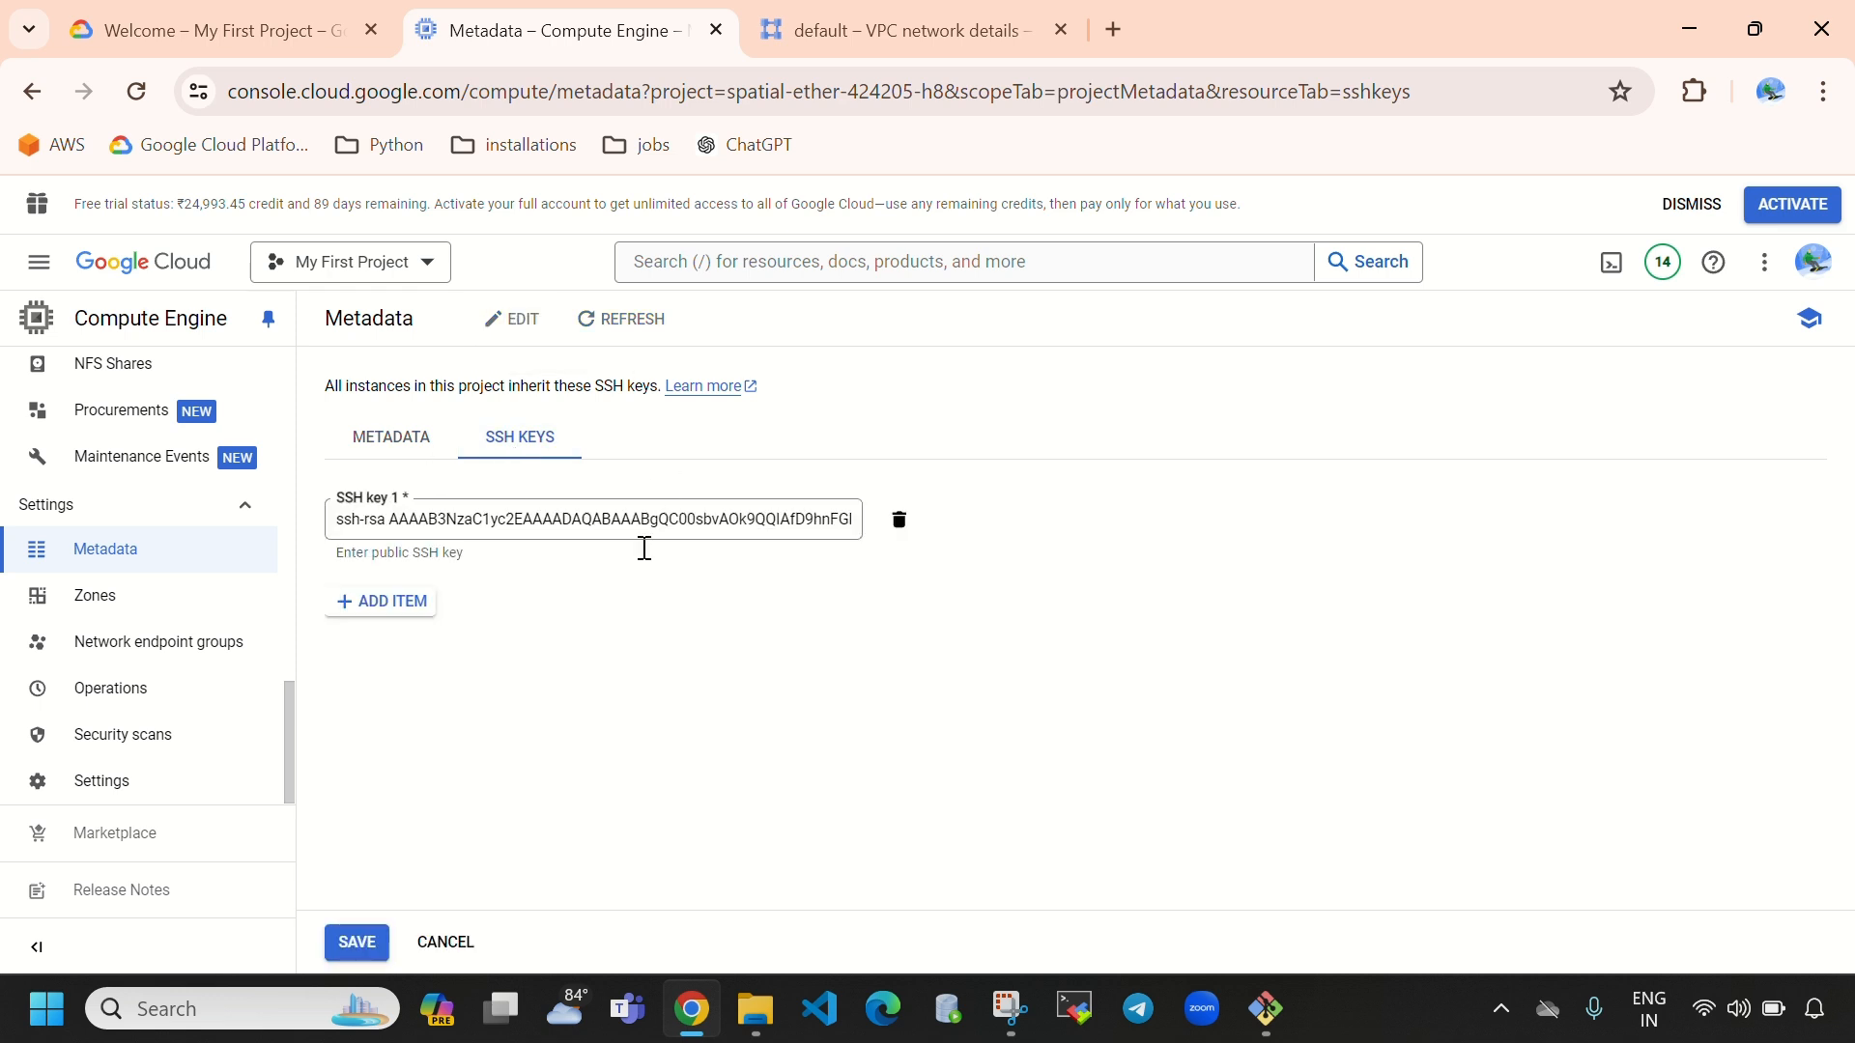
pyautogui.click(898, 522)
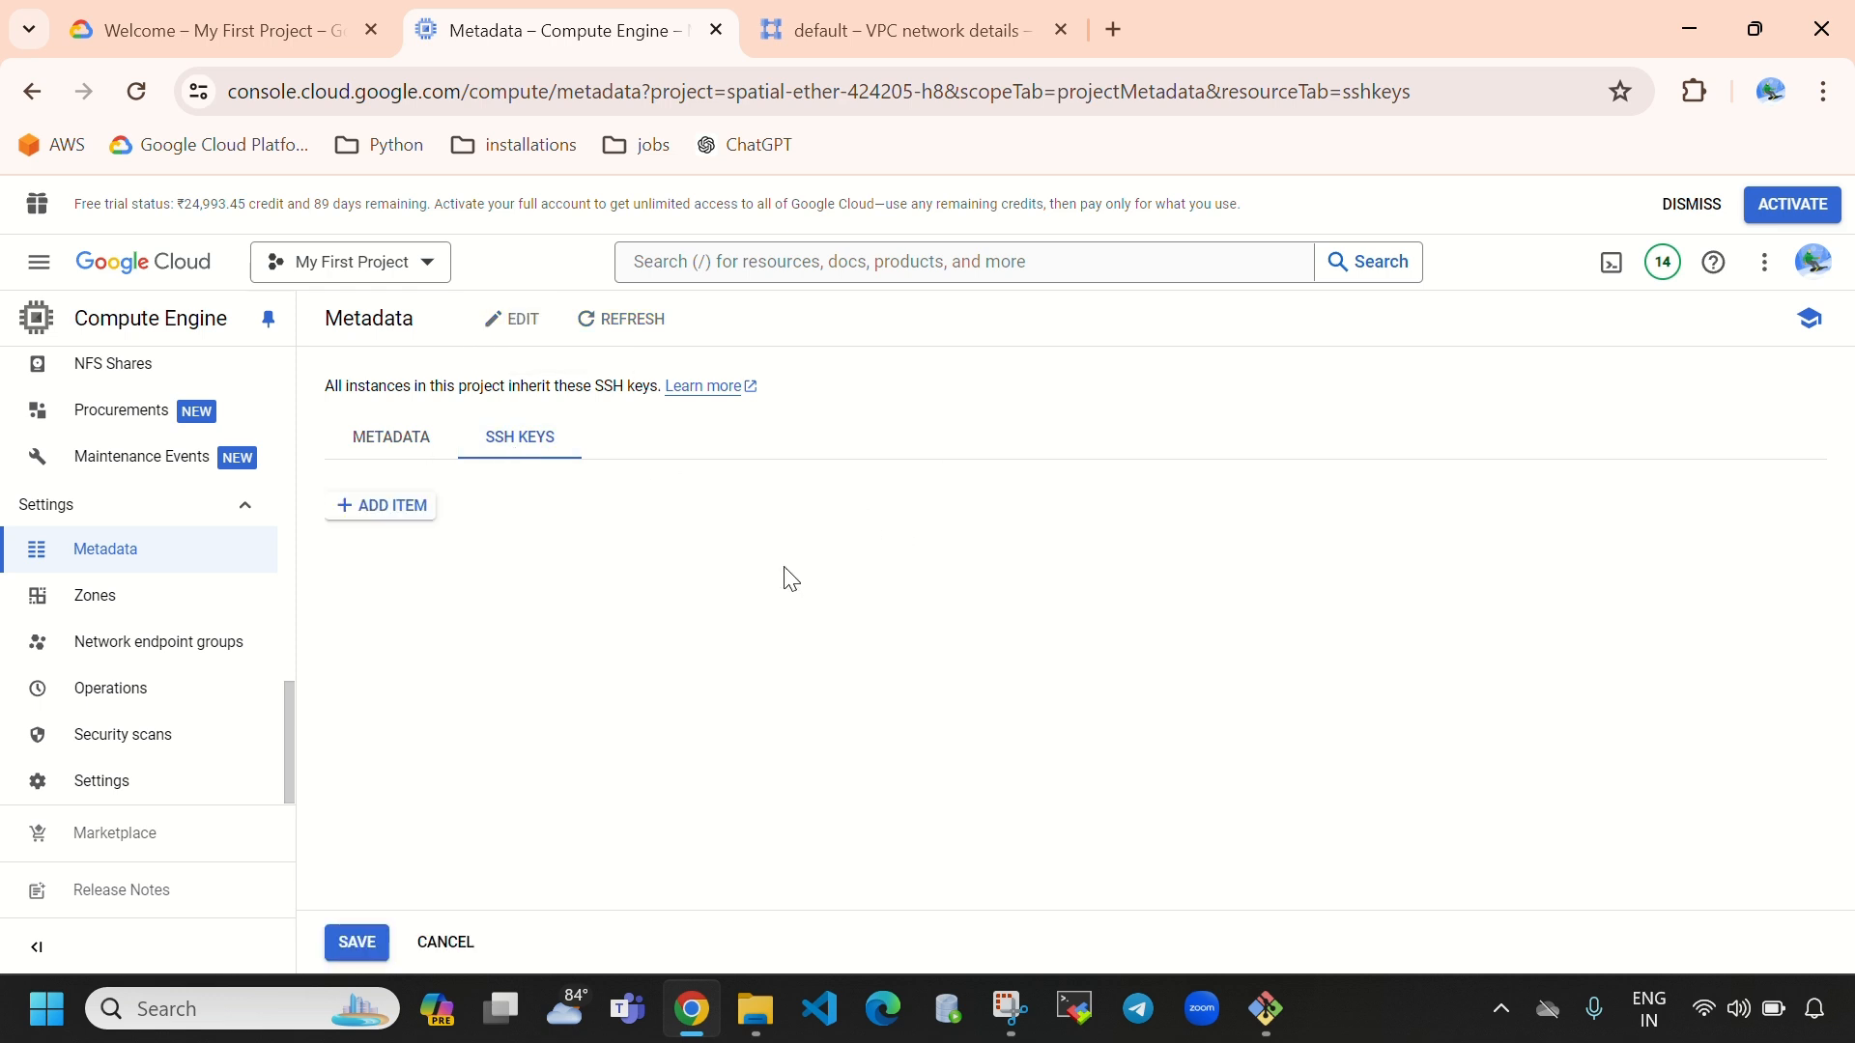
# - Add an SSH key item, fill it with the public key copied again from Git Bash, and save the metadata
pyautogui.click(376, 518)
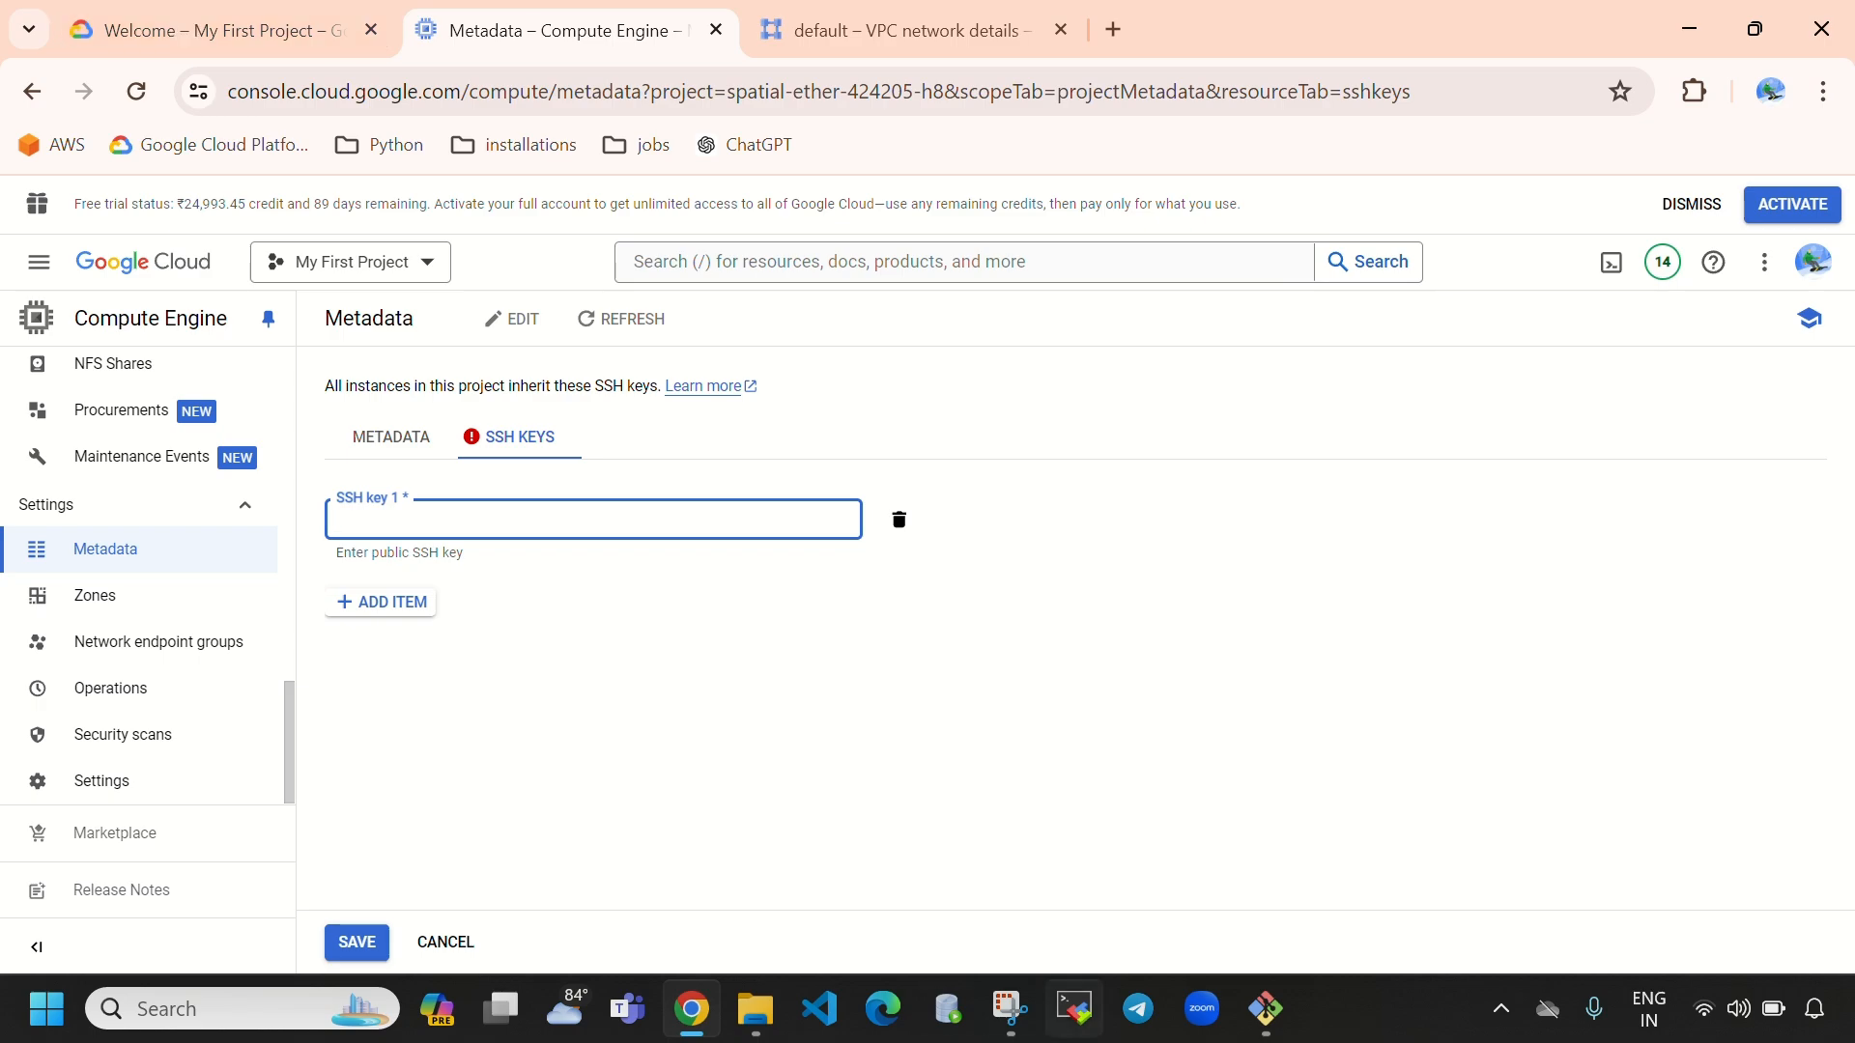
pyautogui.click(1266, 1008)
pyautogui.click(52, 206)
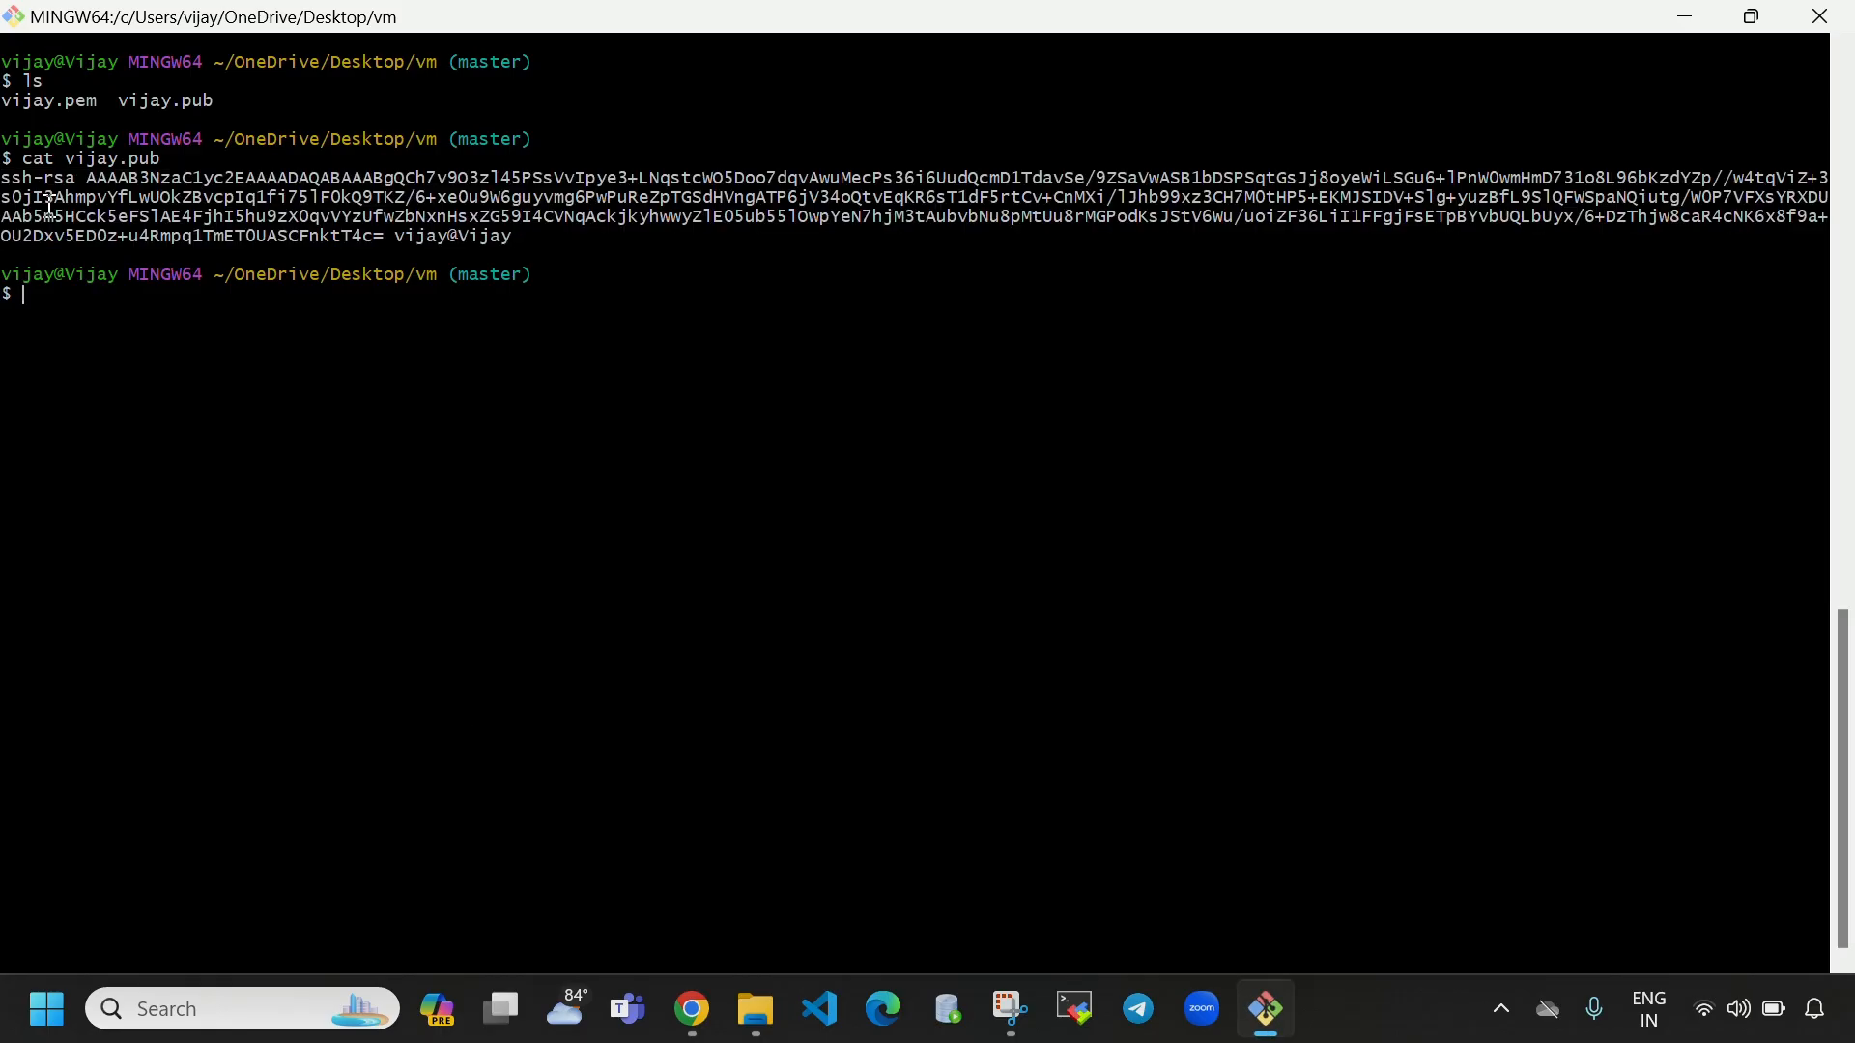
pyautogui.moveTo(3, 177); pyautogui.dragTo(512, 236)
pyautogui.rightClick(480, 225)
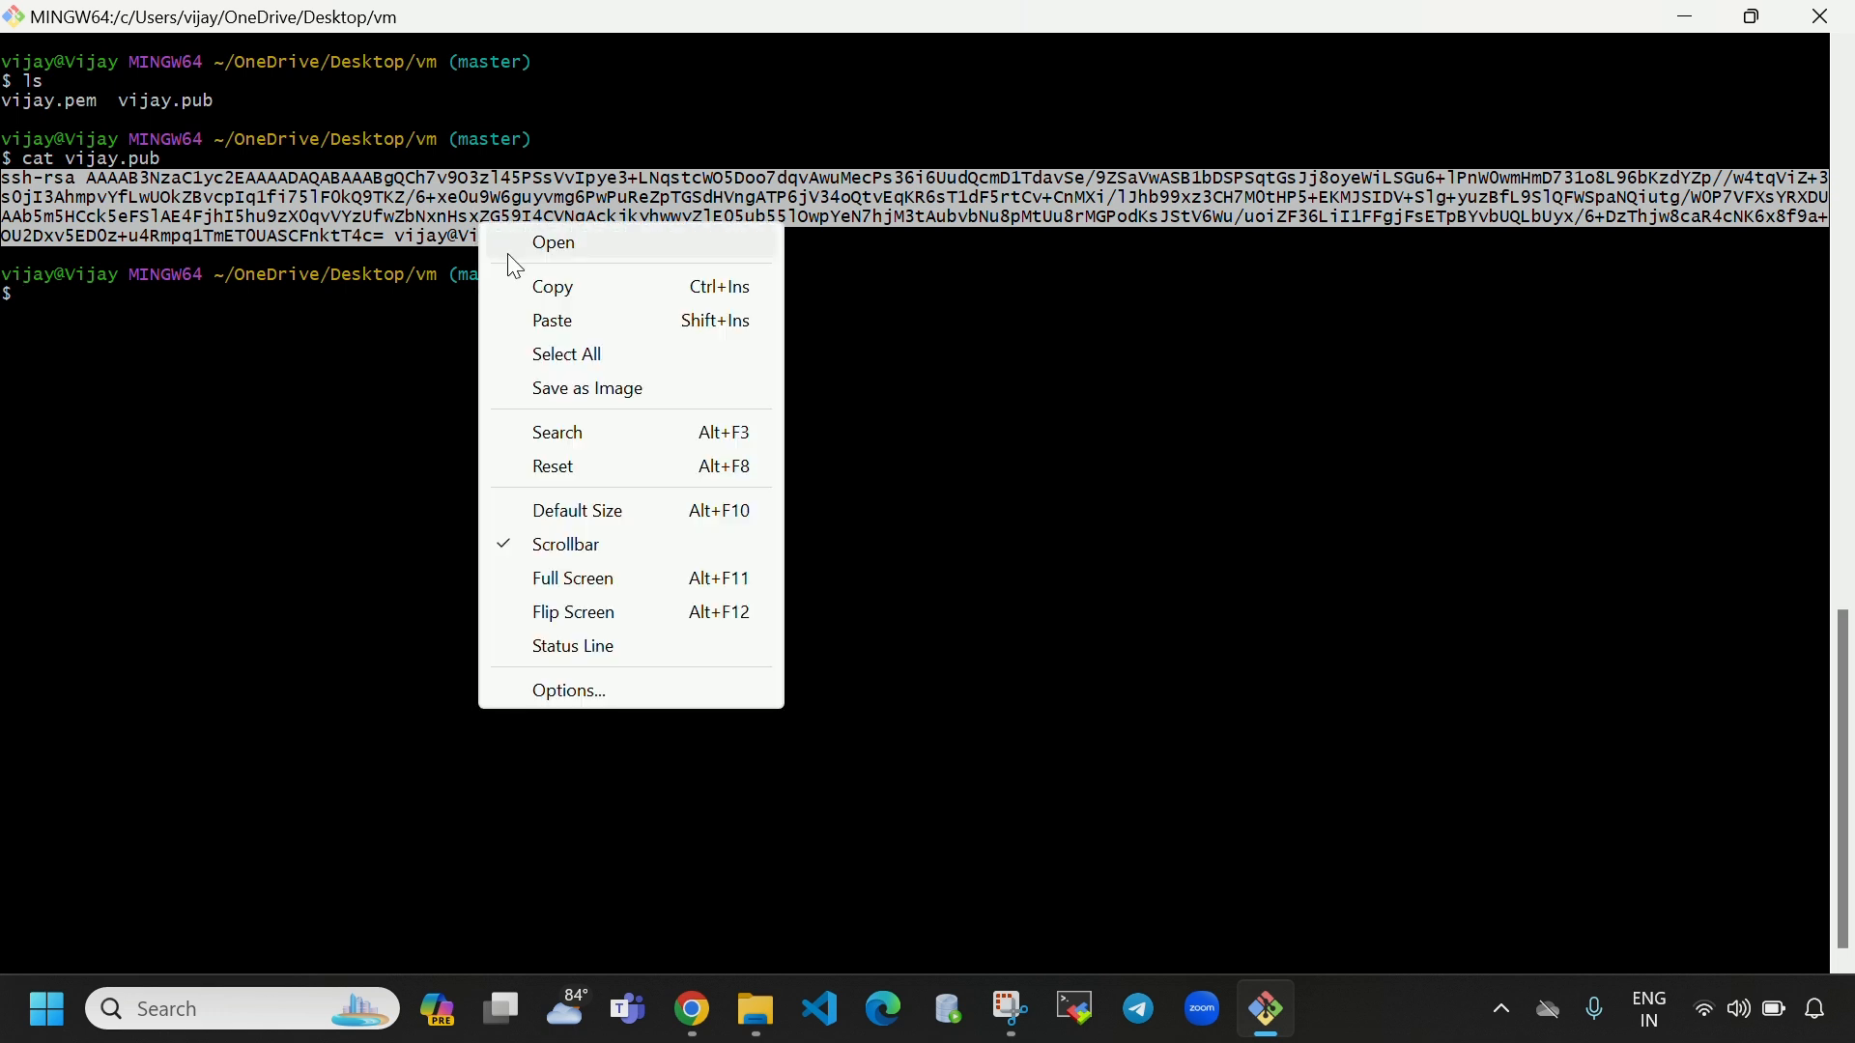
pyautogui.click(541, 287)
pyautogui.click(701, 1010)
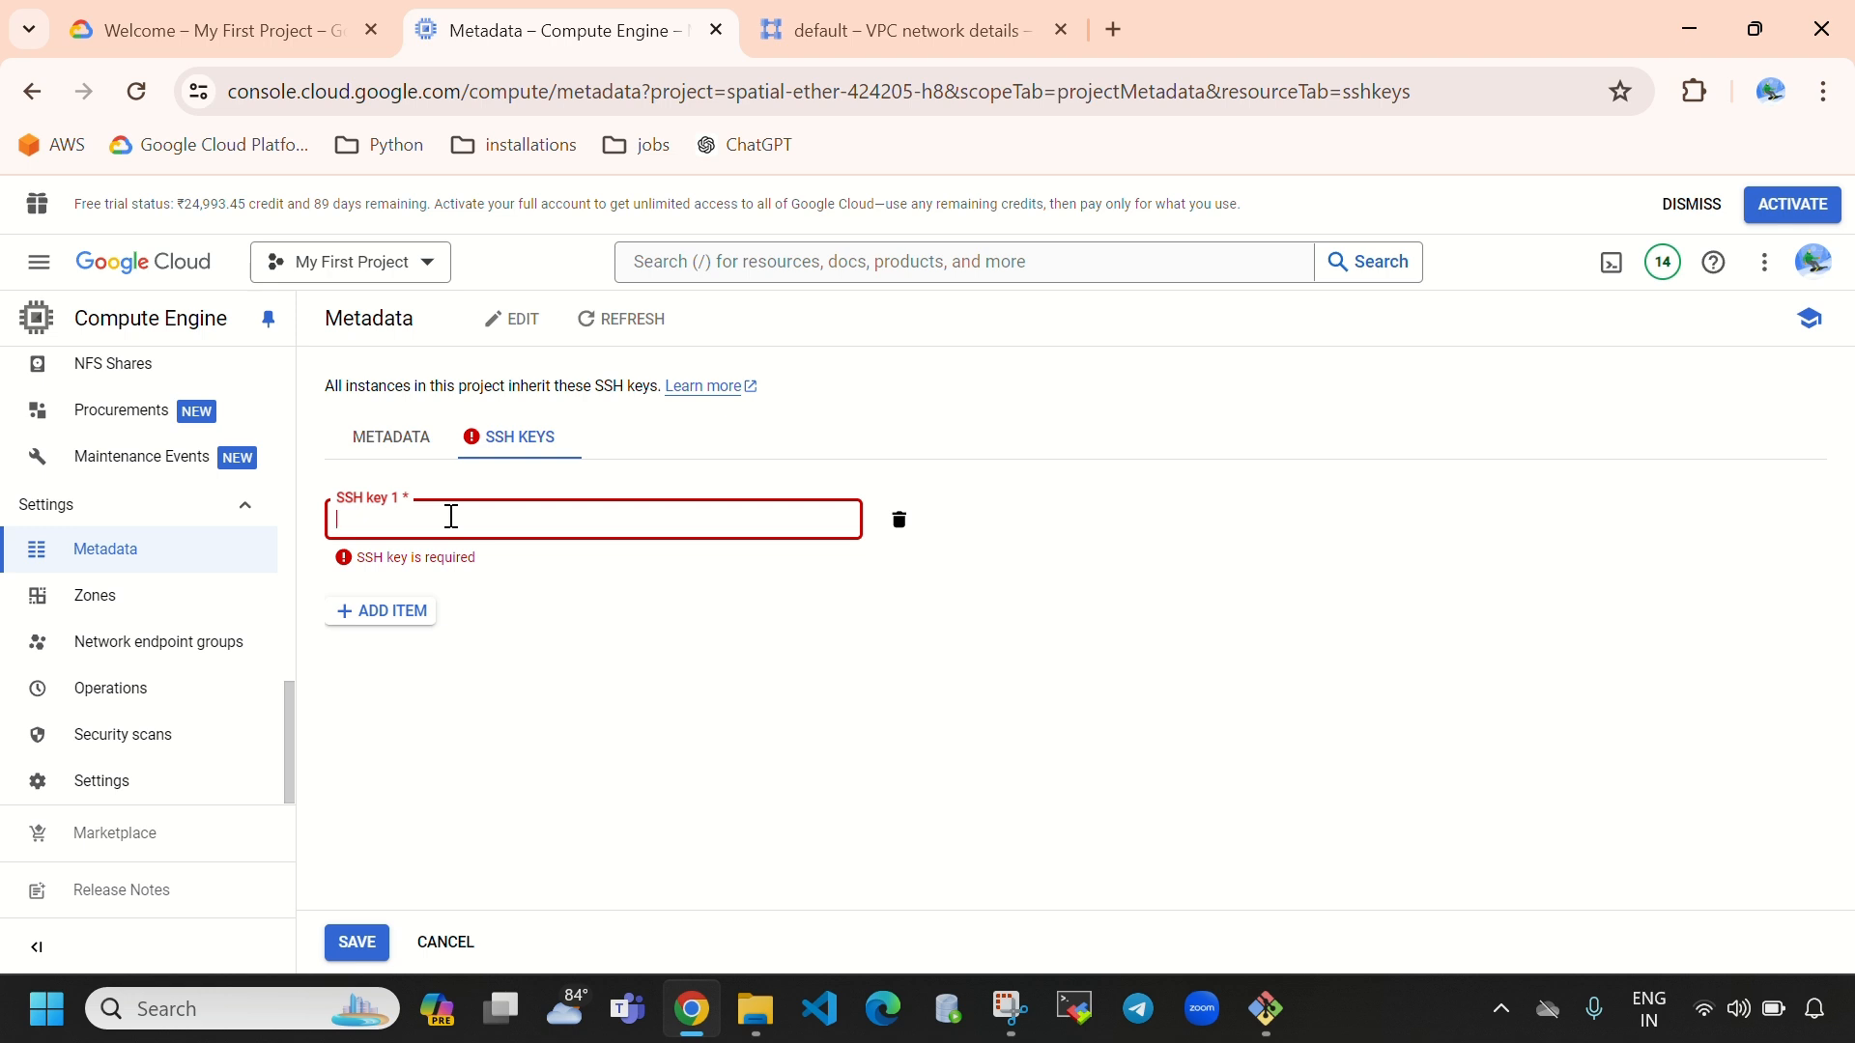
pyautogui.hotkey('ctrl', 'v')
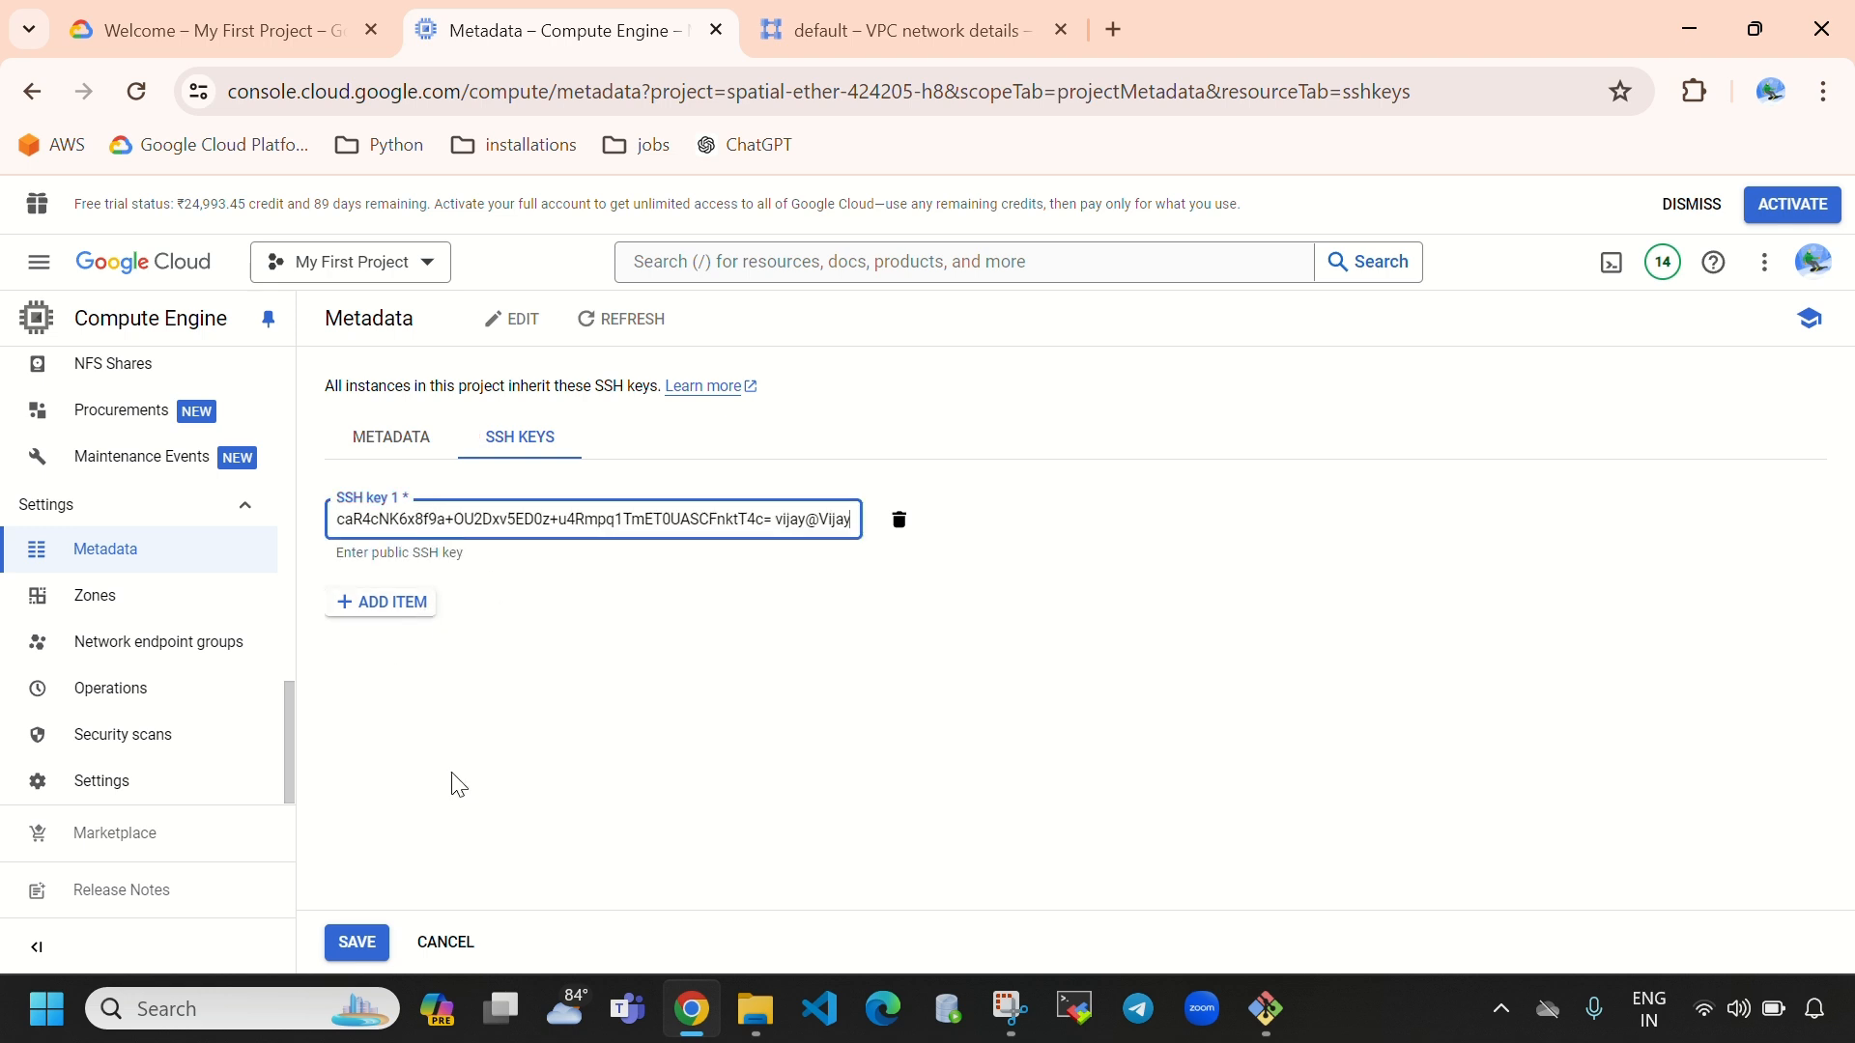
pyautogui.click(344, 947)
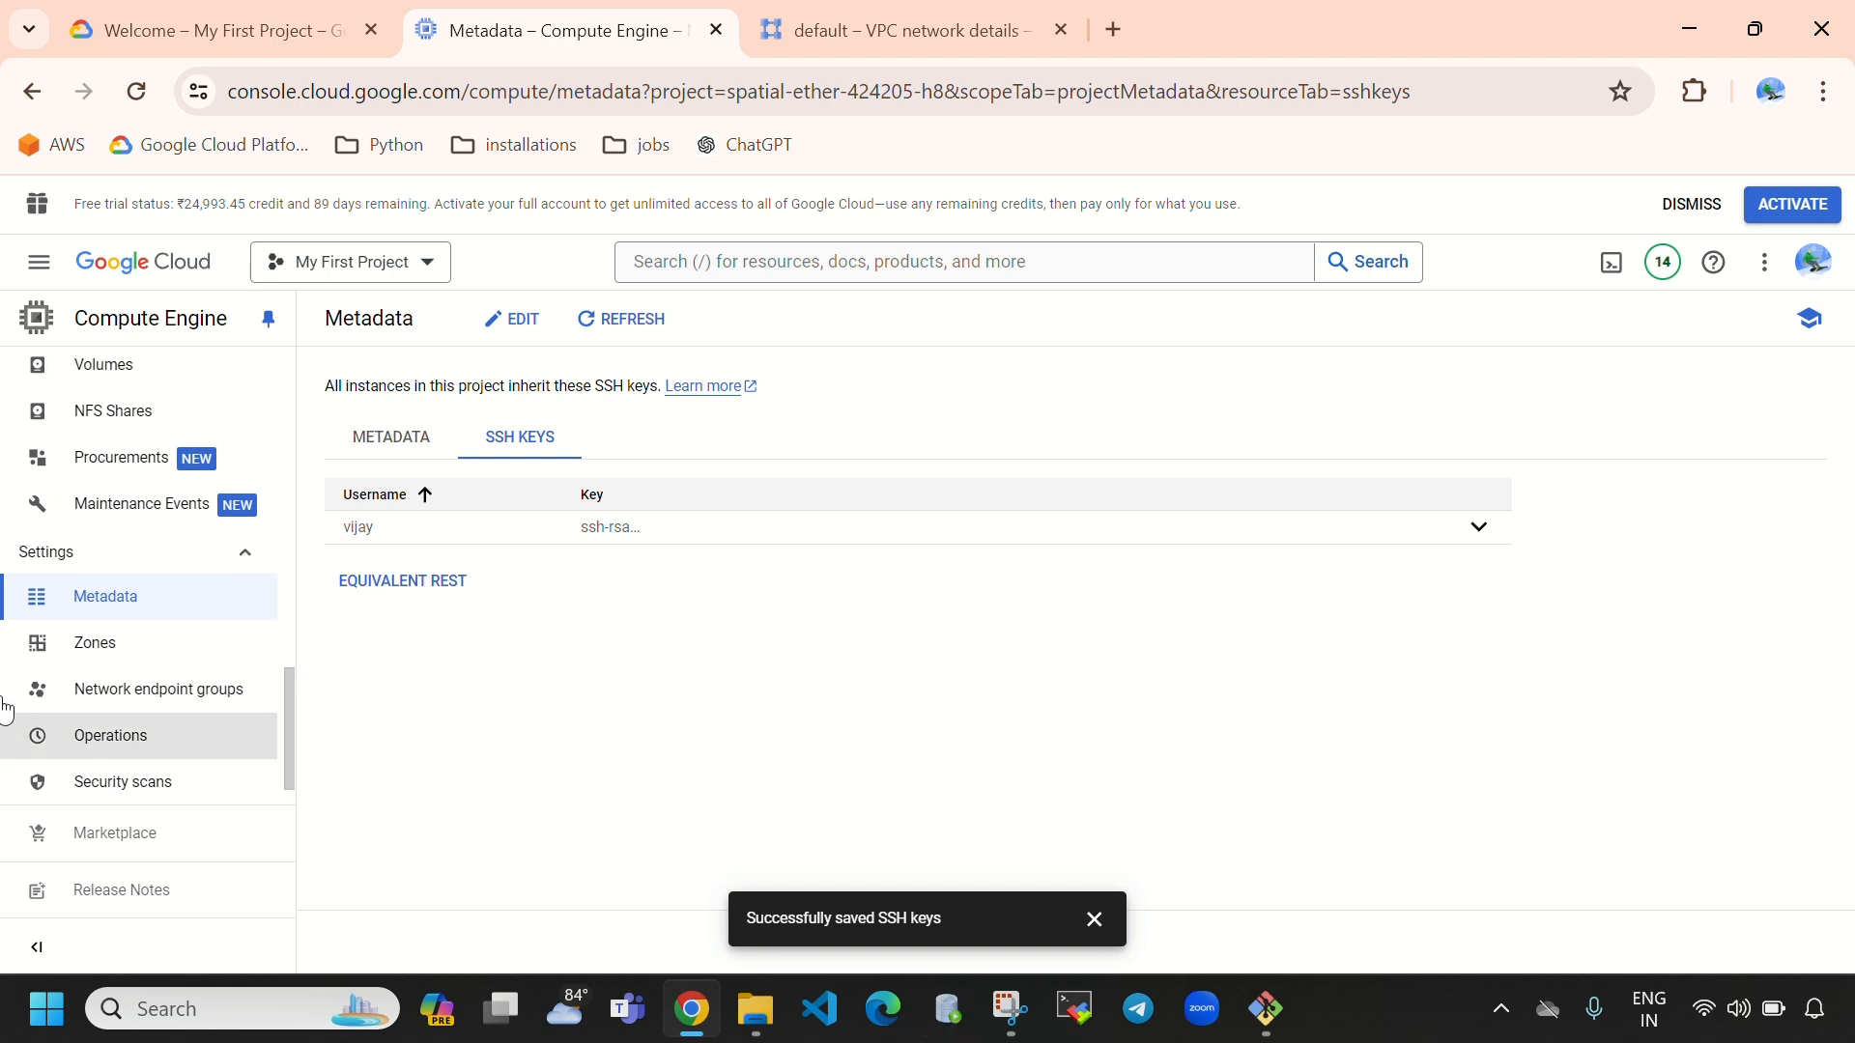
# - Return to the VM instances list and dismiss the saved SSH keys notification
pyautogui.scroll(10, 15, 700)
pyautogui.click(106, 426)
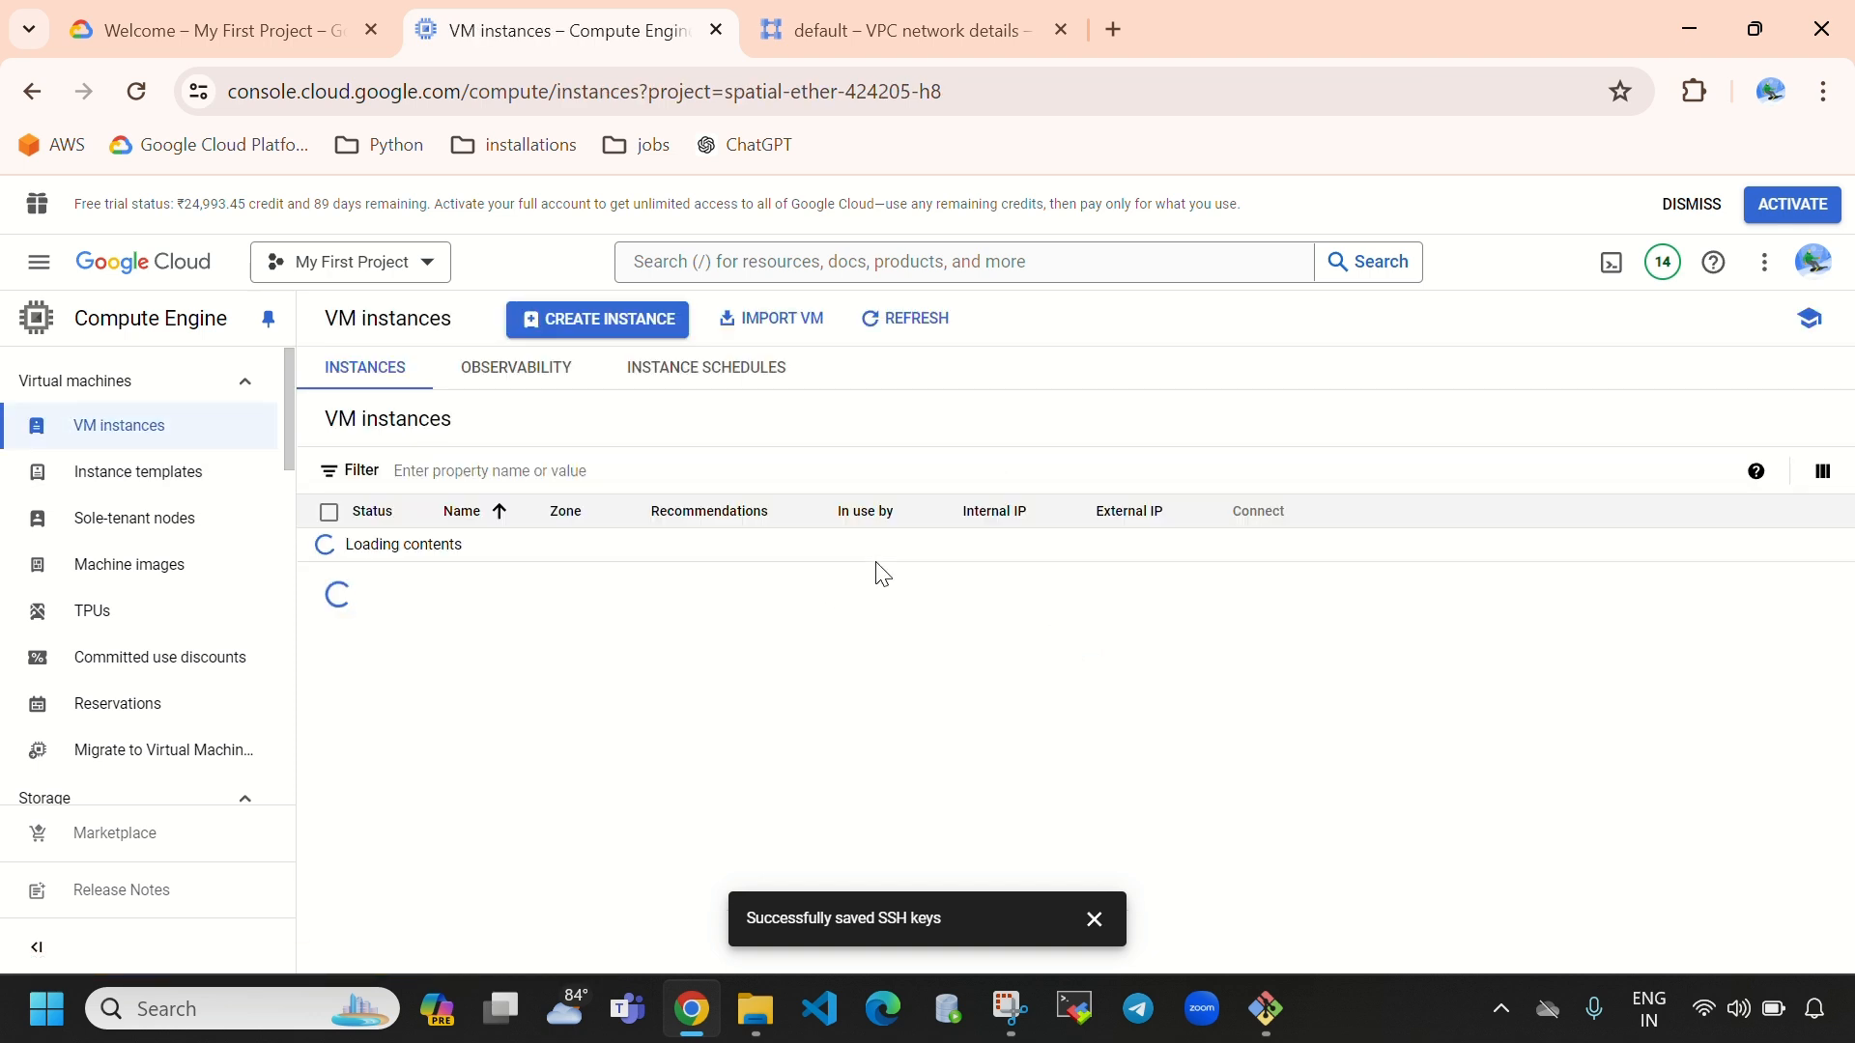
pyautogui.click(1095, 926)
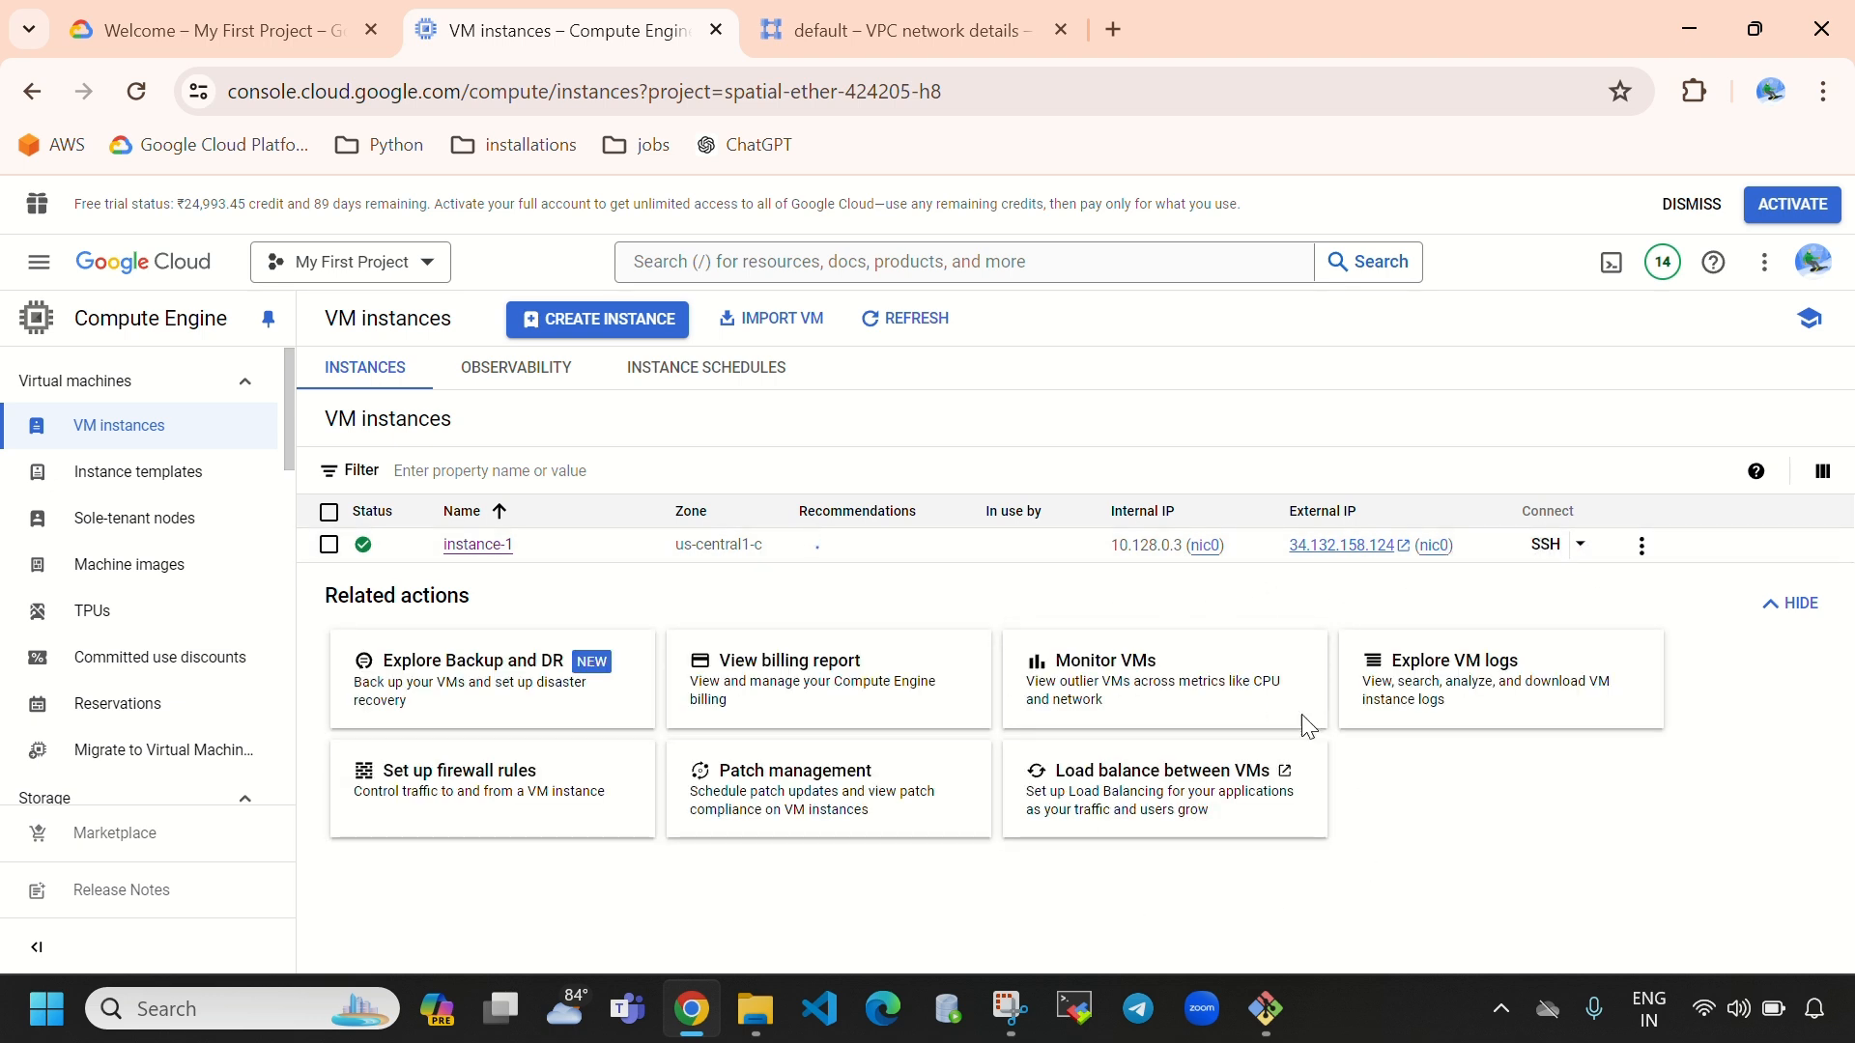
# - In Git Bash, run ssh -i with the .pem key and the account username at instance-1's external IP copied from the Cloud console
pyautogui.click(1266, 1014)
pyautogui.click(285, 415)
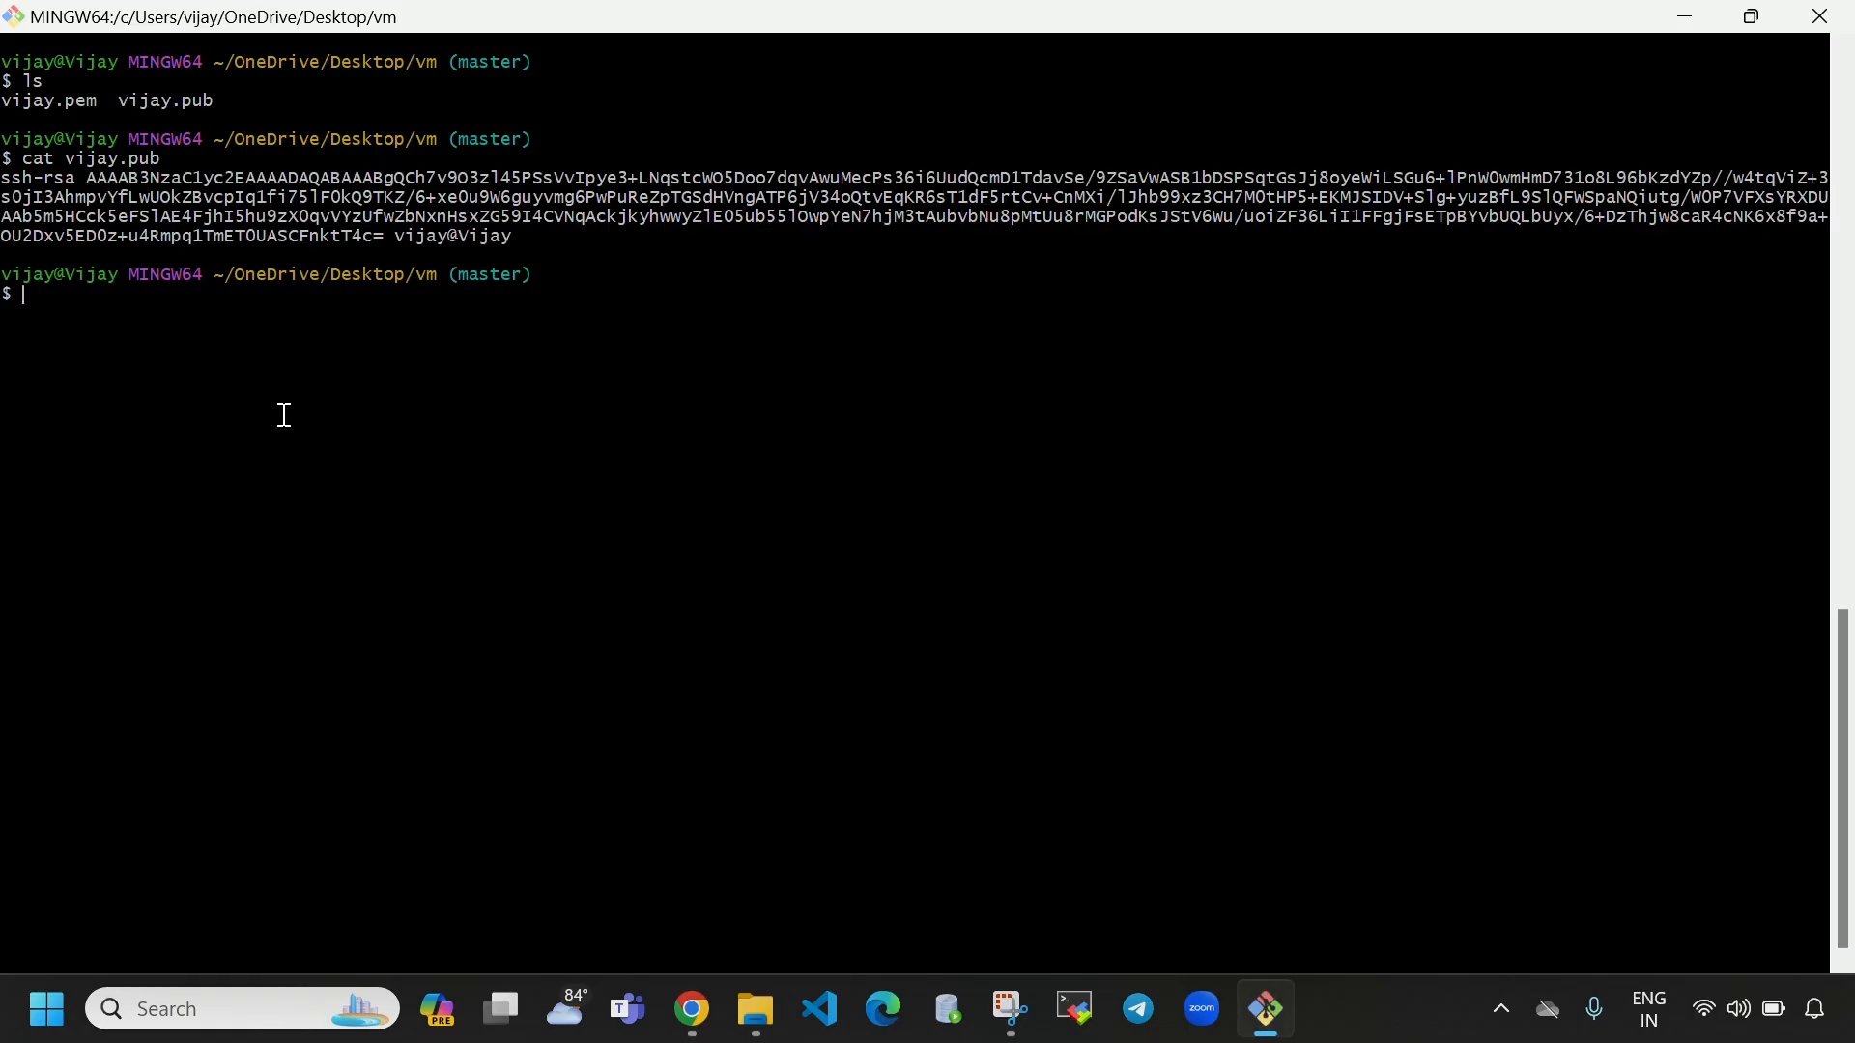
pyautogui.write('ssh -i vijay.pem')
pyautogui.write('vijay@')
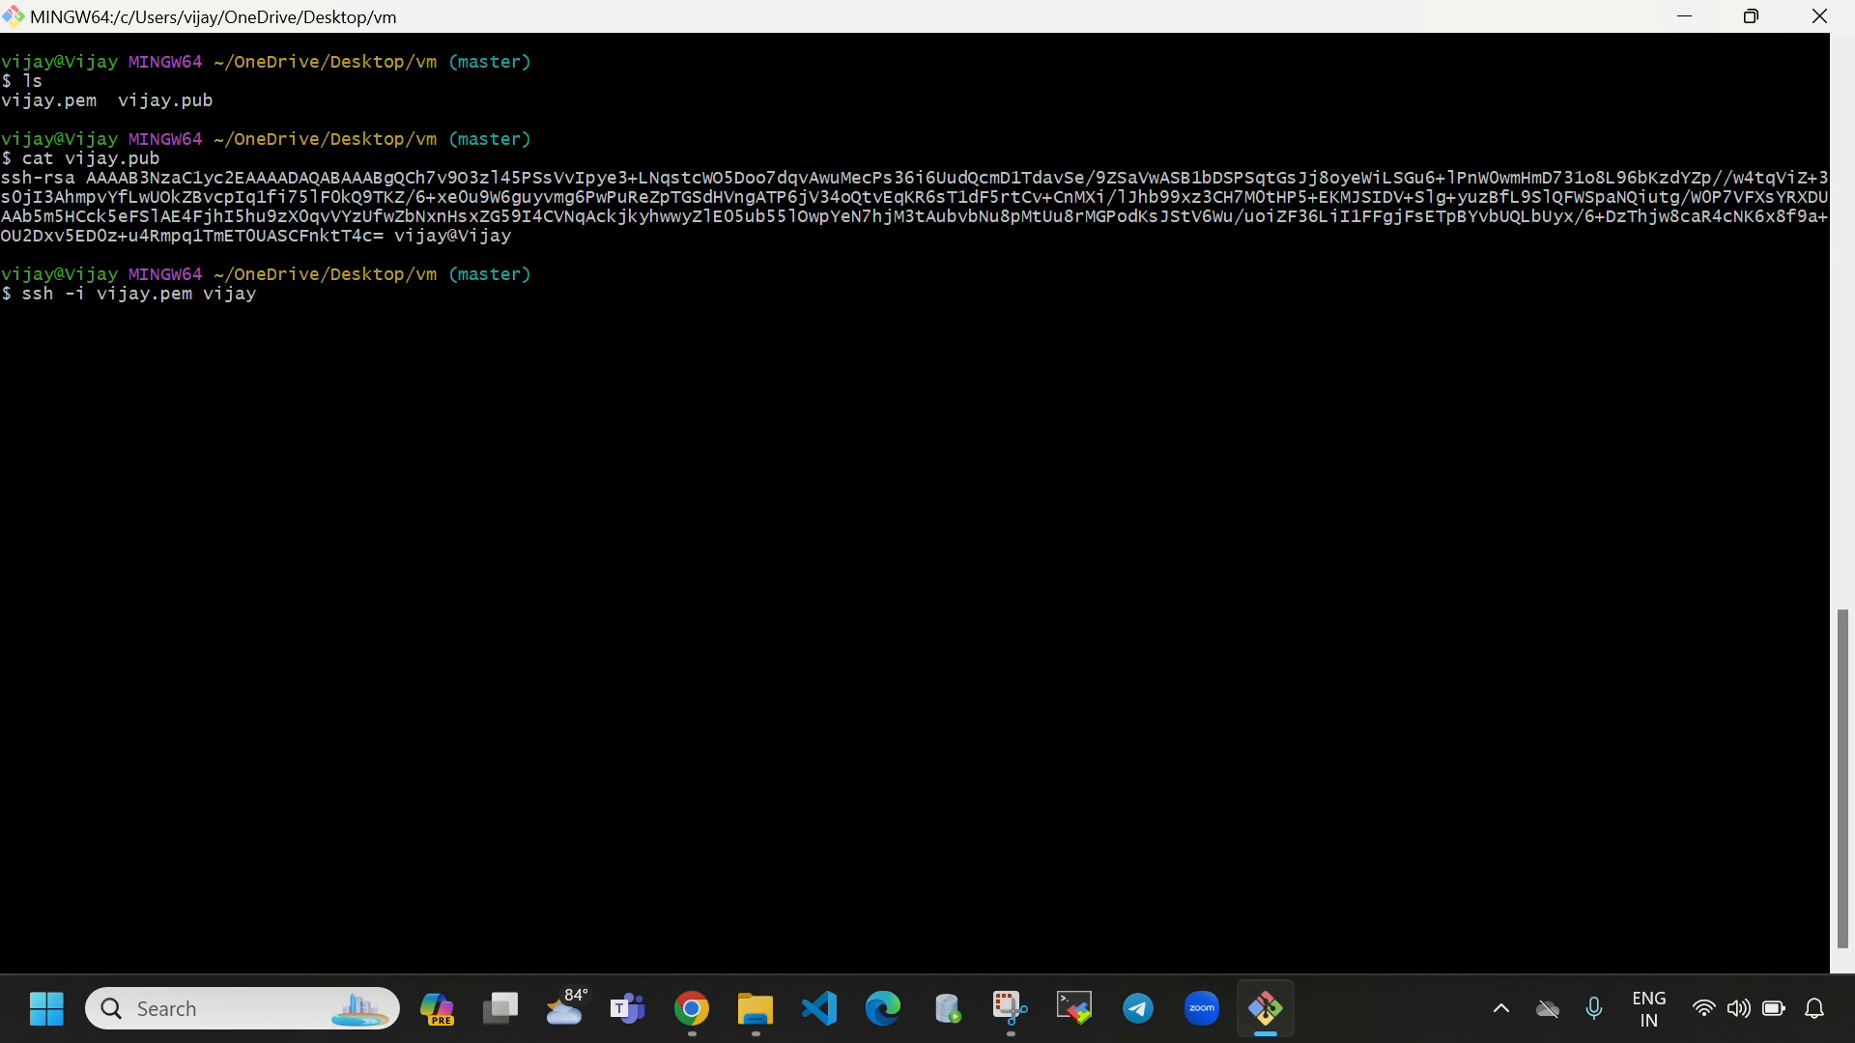
pyautogui.click(691, 1008)
pyautogui.click(328, 545)
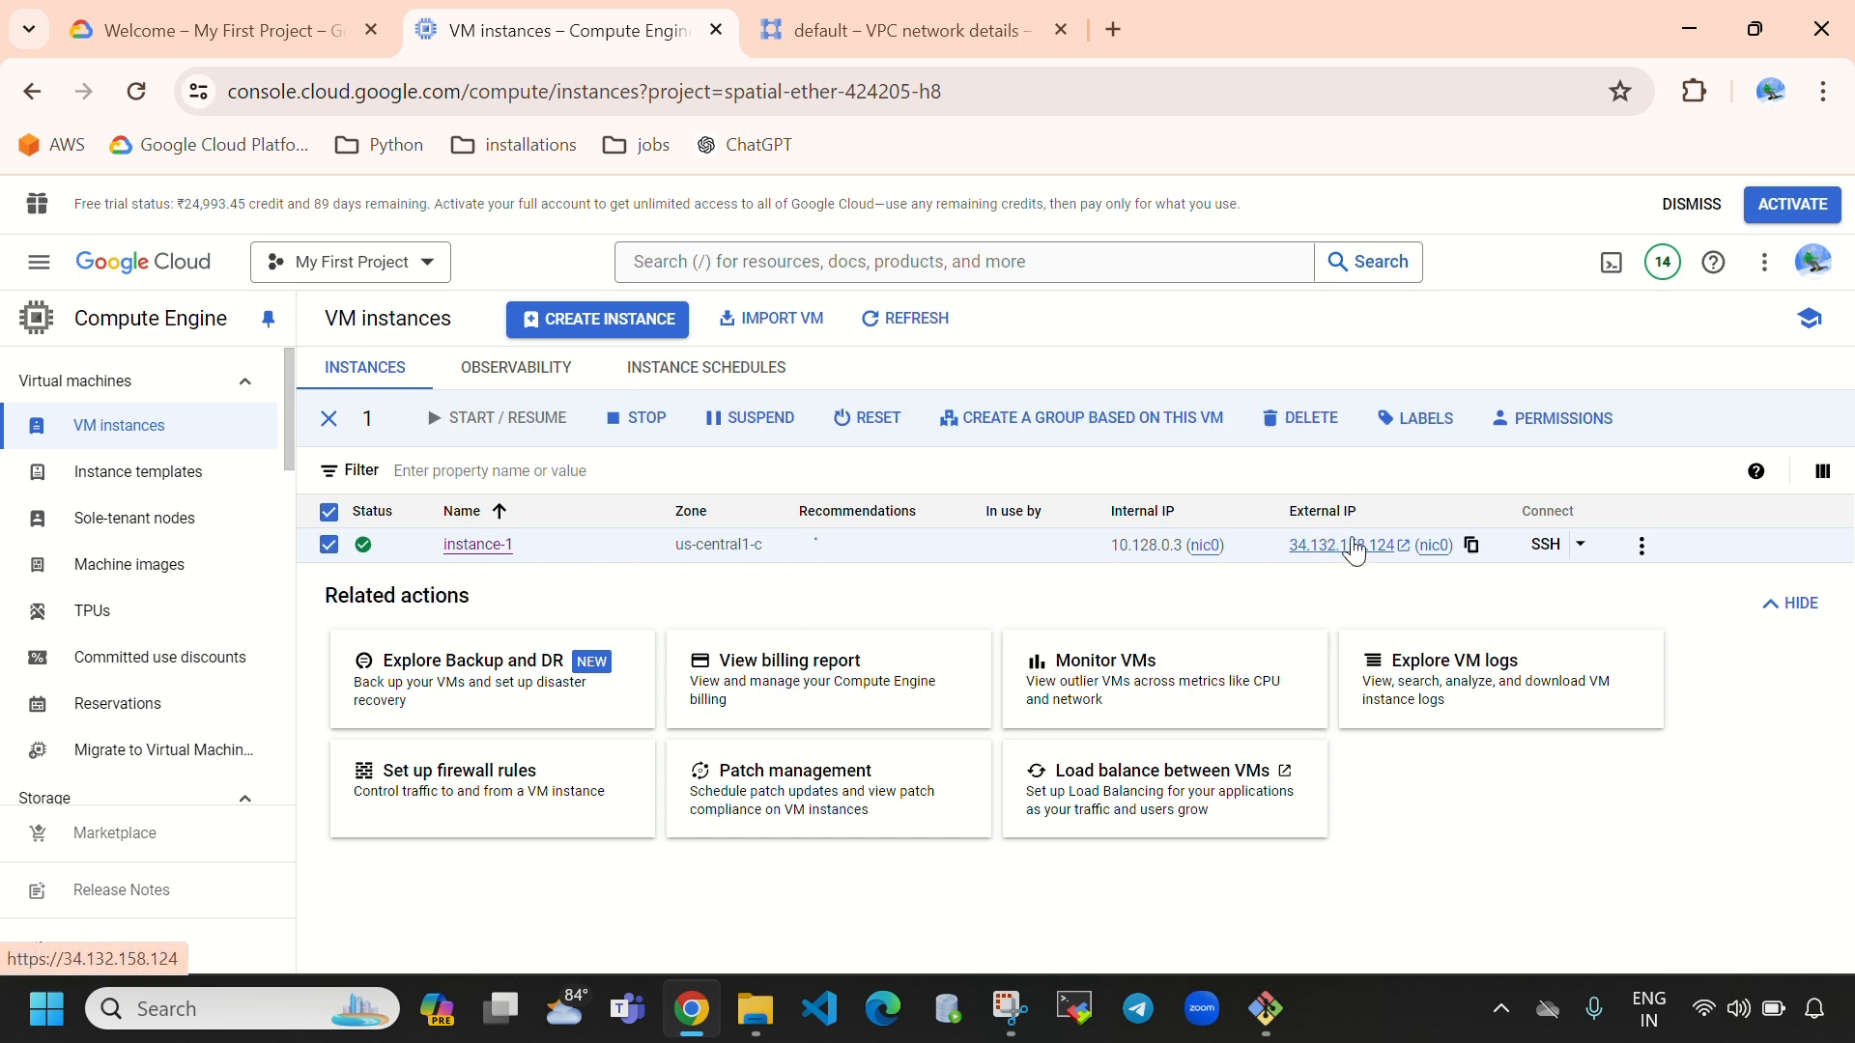
pyautogui.click(1468, 549)
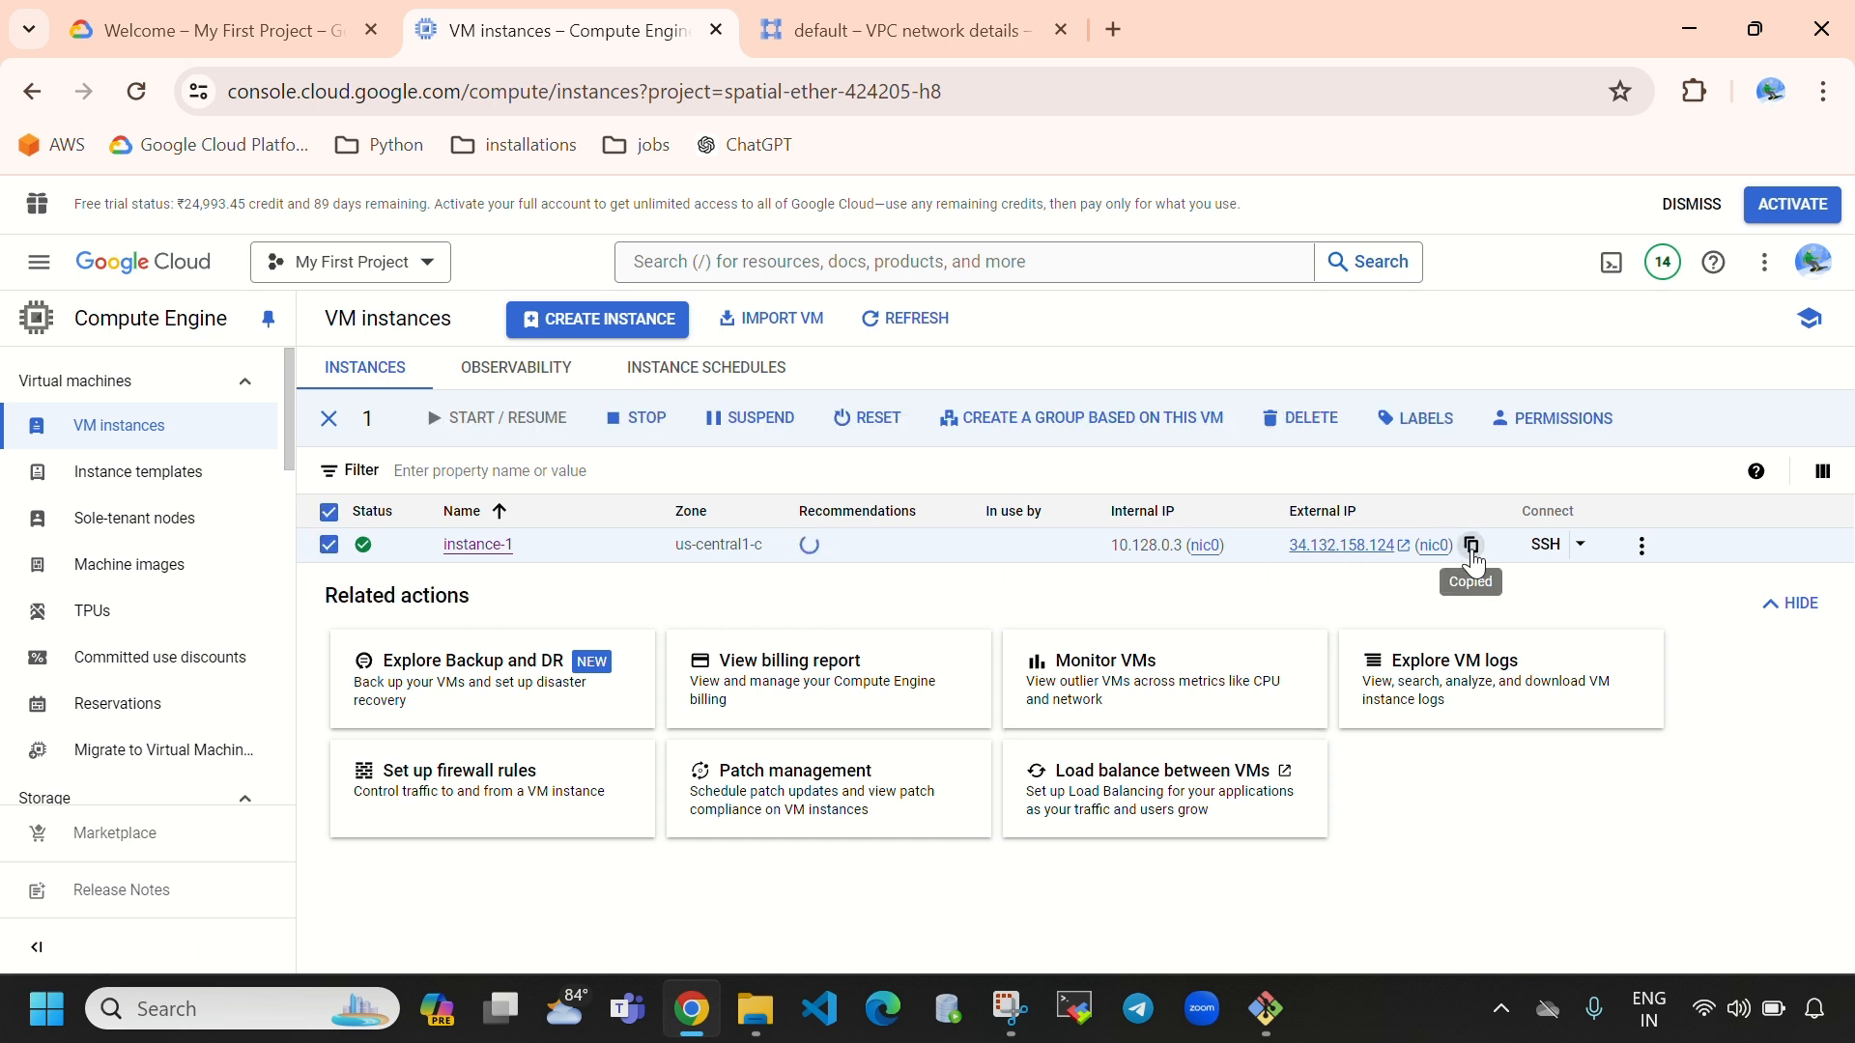
pyautogui.click(1266, 1008)
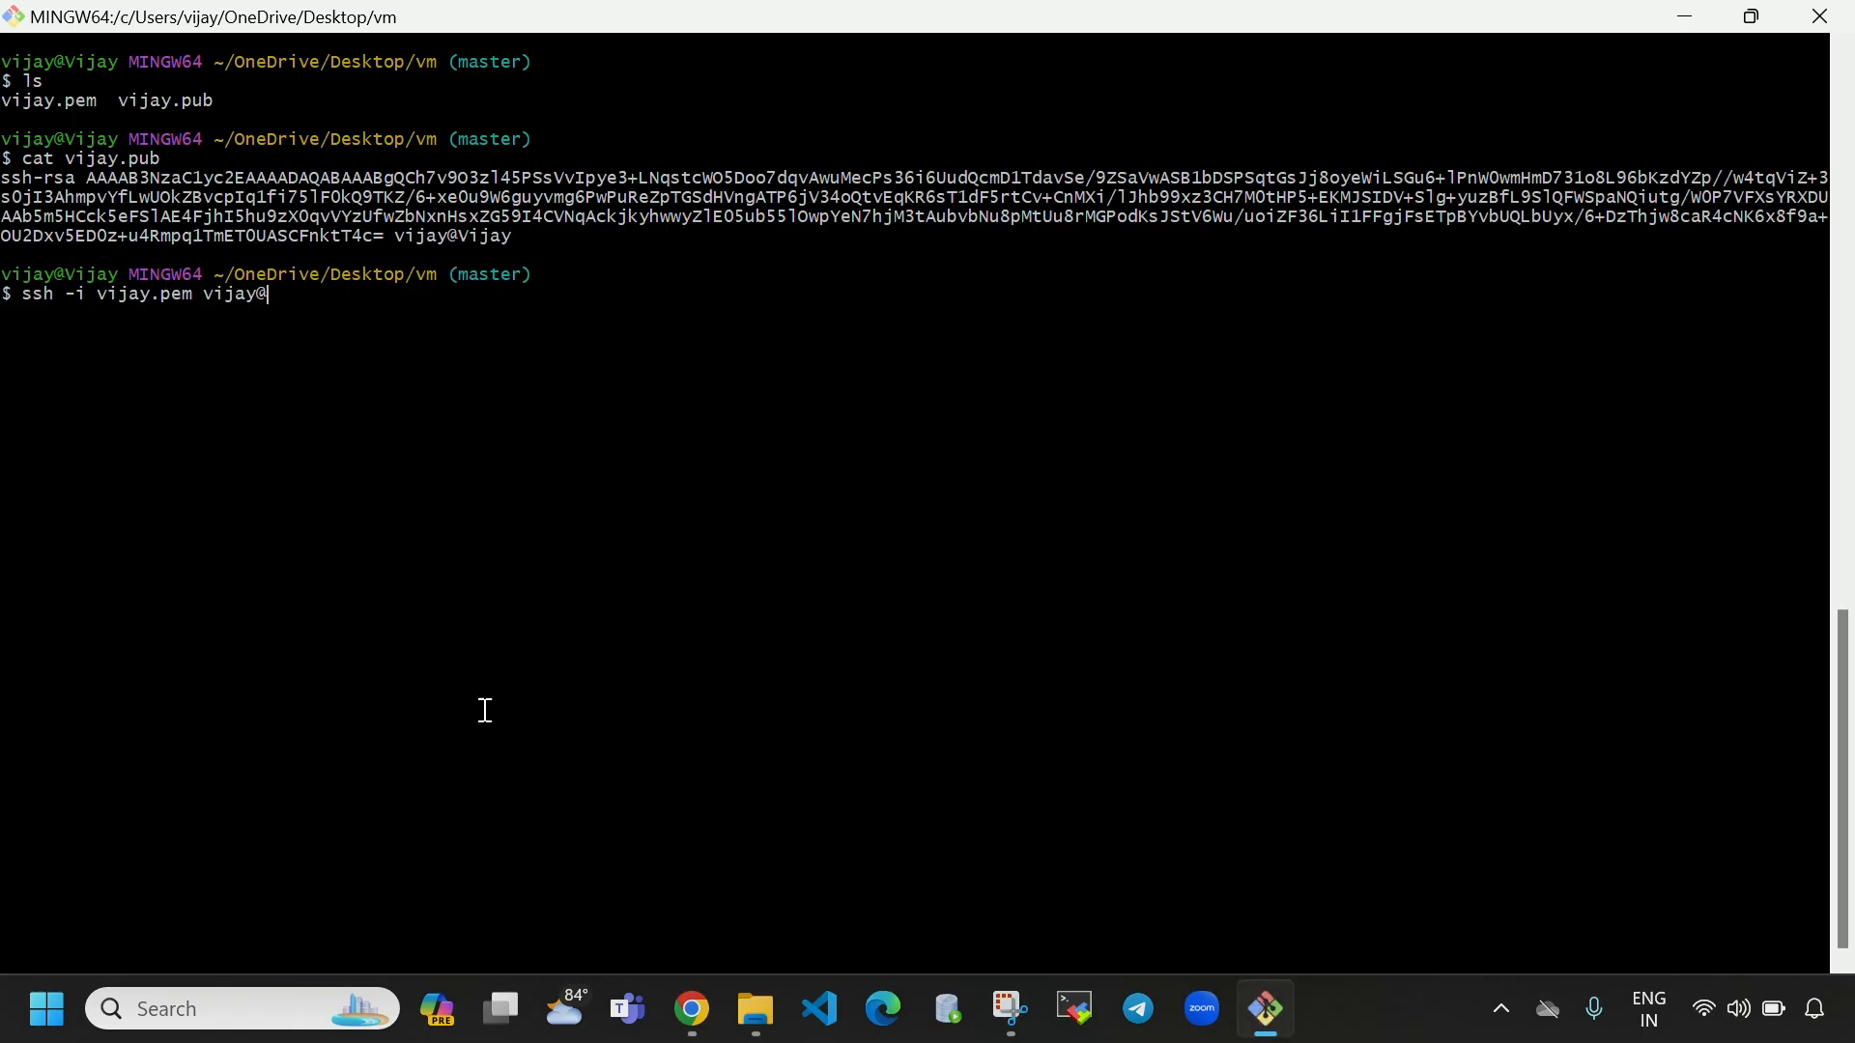
pyautogui.rightClick(285, 297)
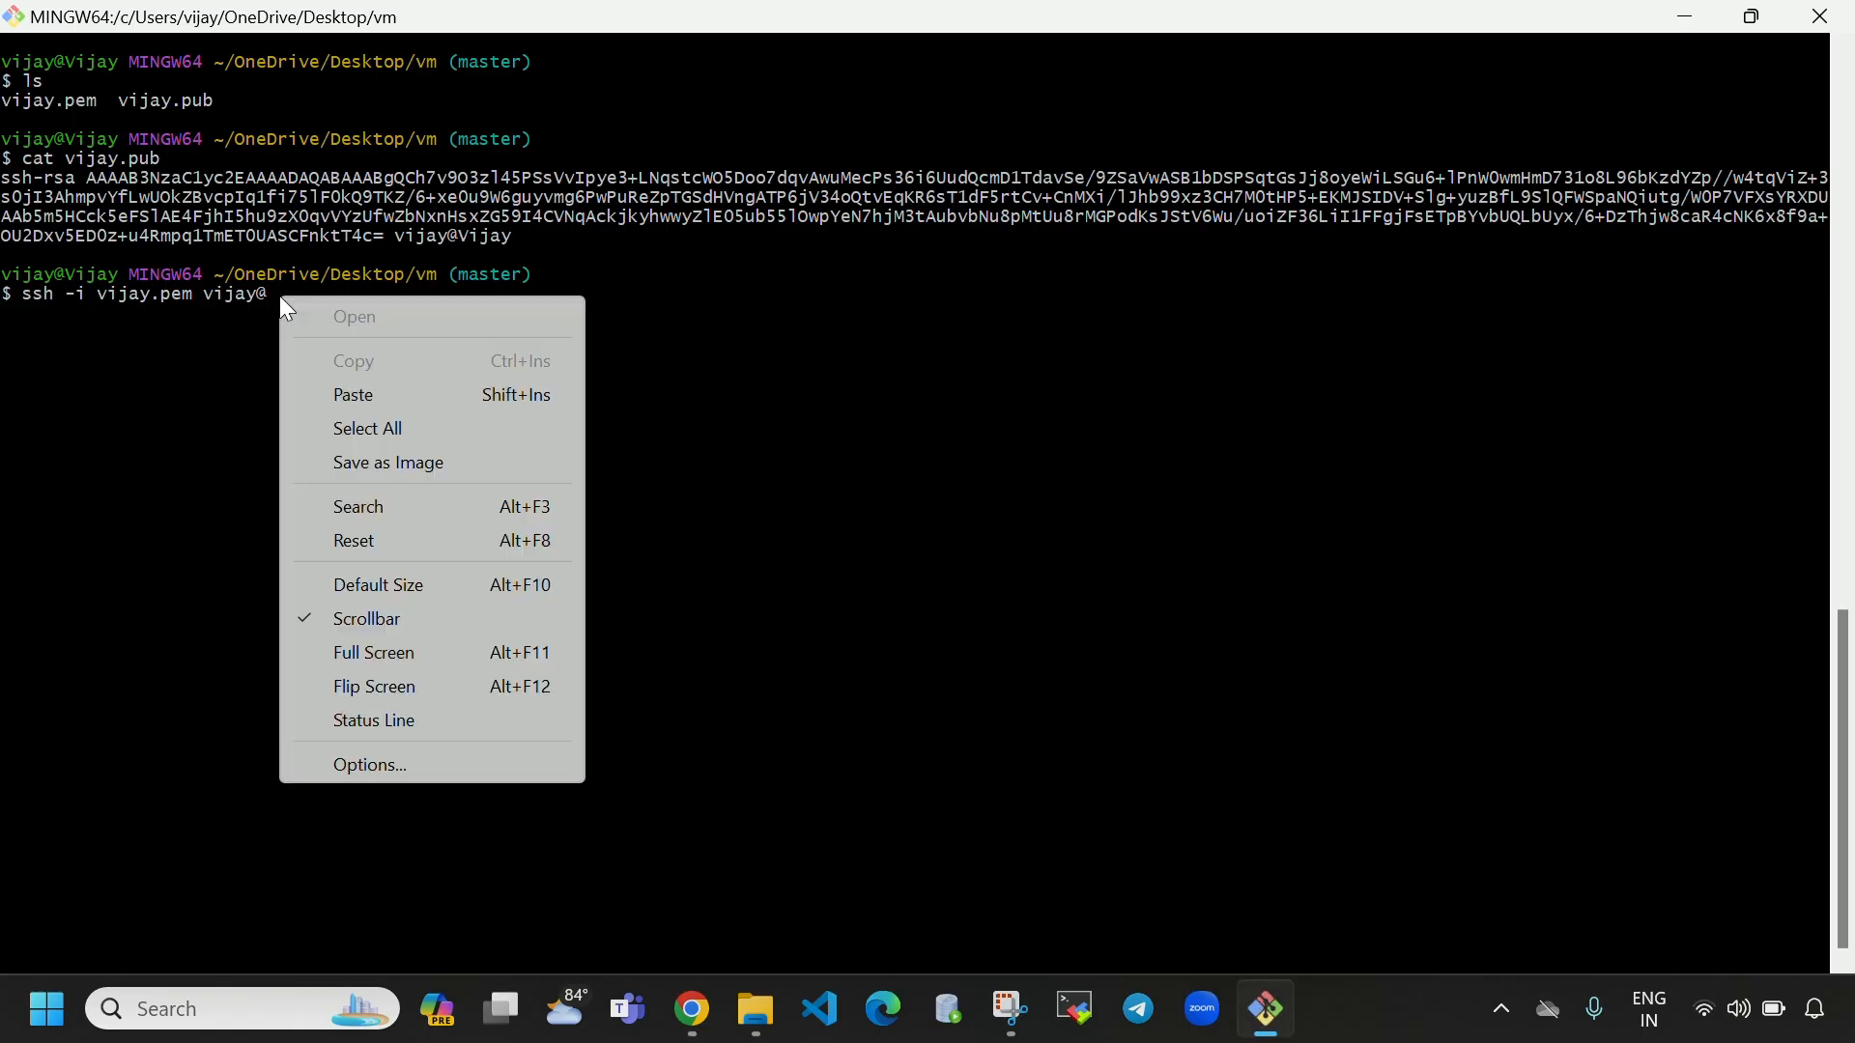
pyautogui.click(340, 395)
pyautogui.press('Return')
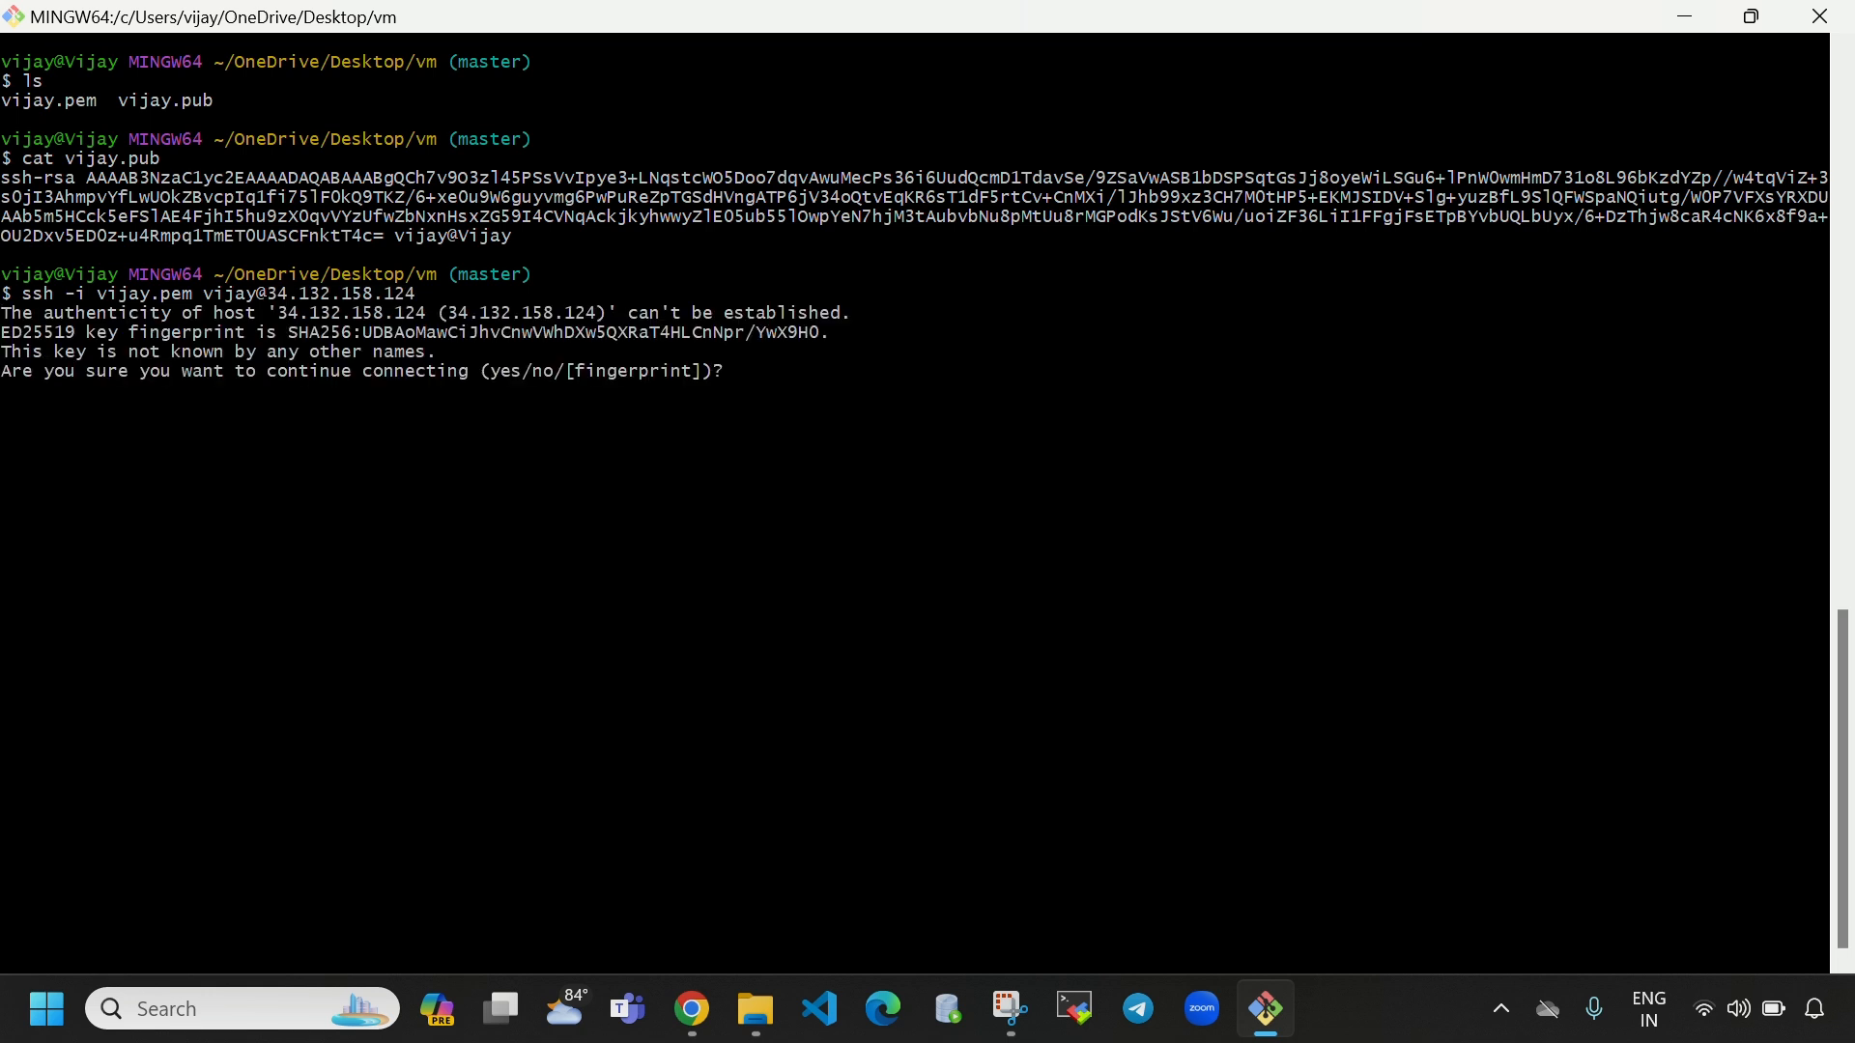
# - Accept the host key with yes and submit the passphrase for the .pem key to log in to the VM
pyautogui.write('yes')
pyautogui.press('Return')
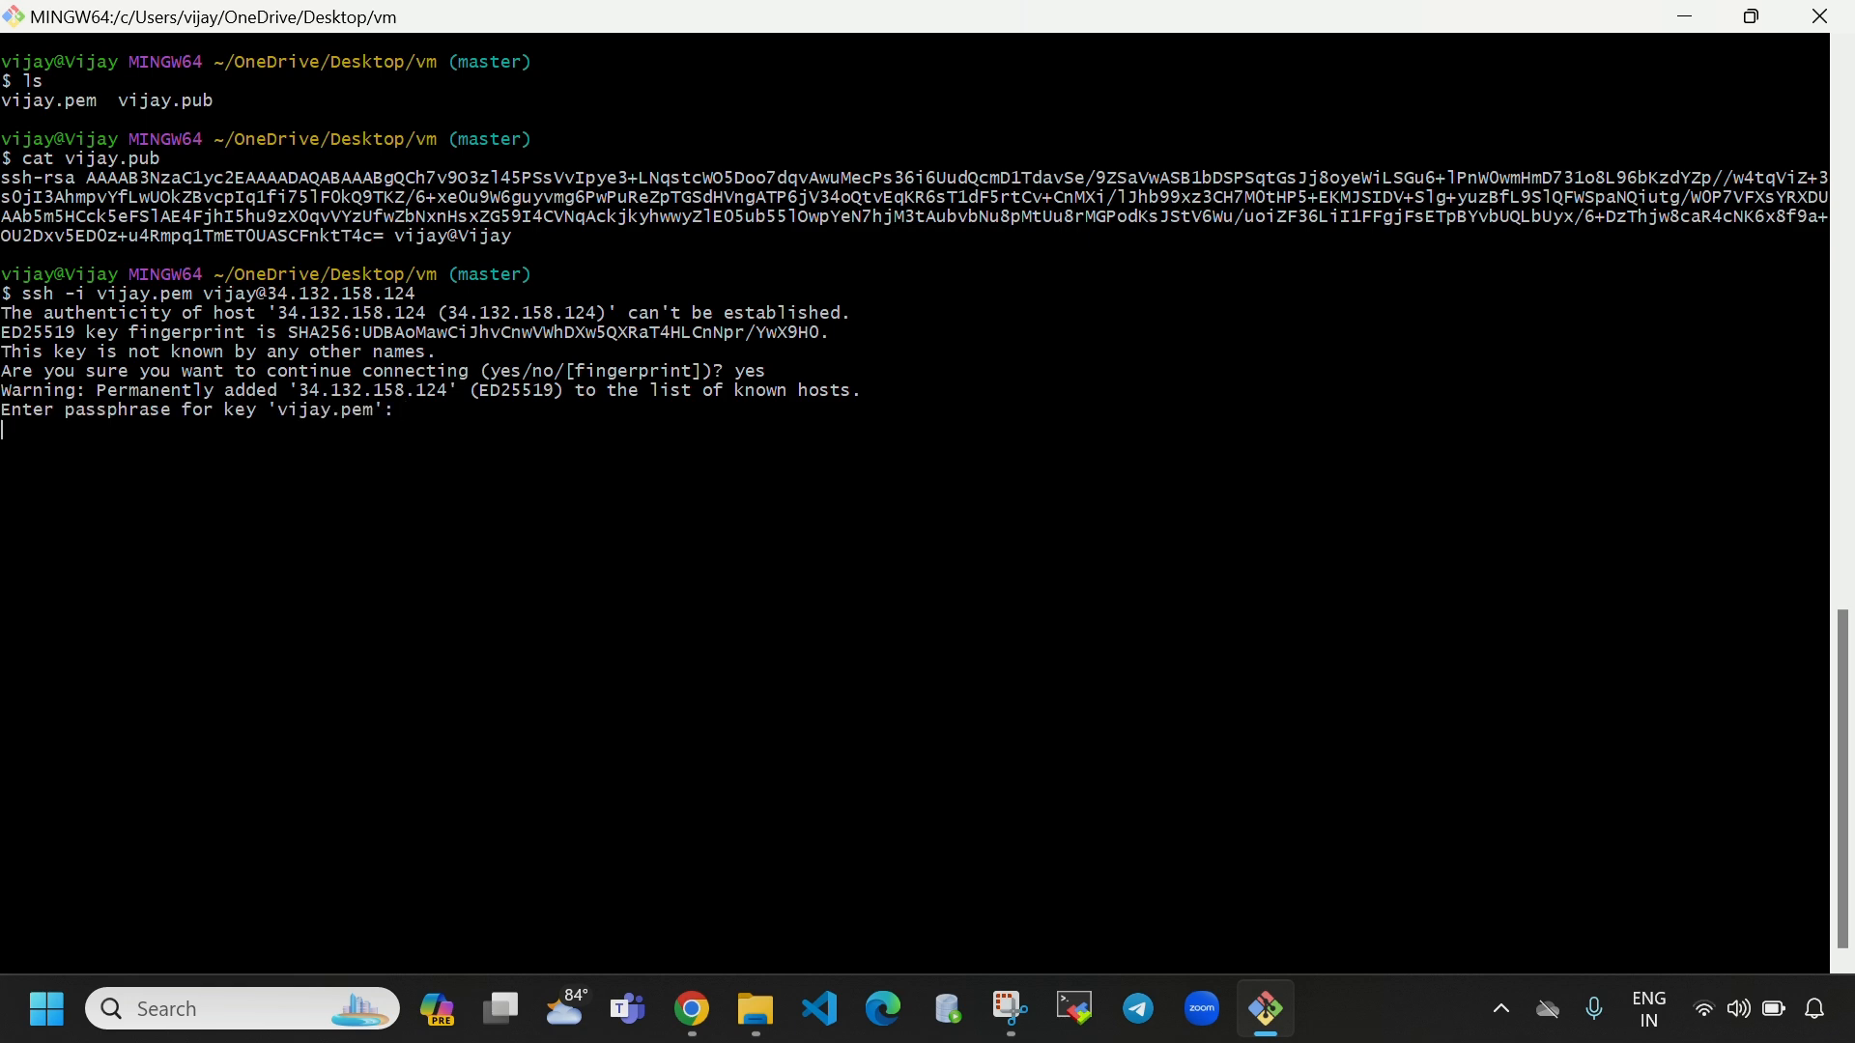
pyautogui.press('Return')
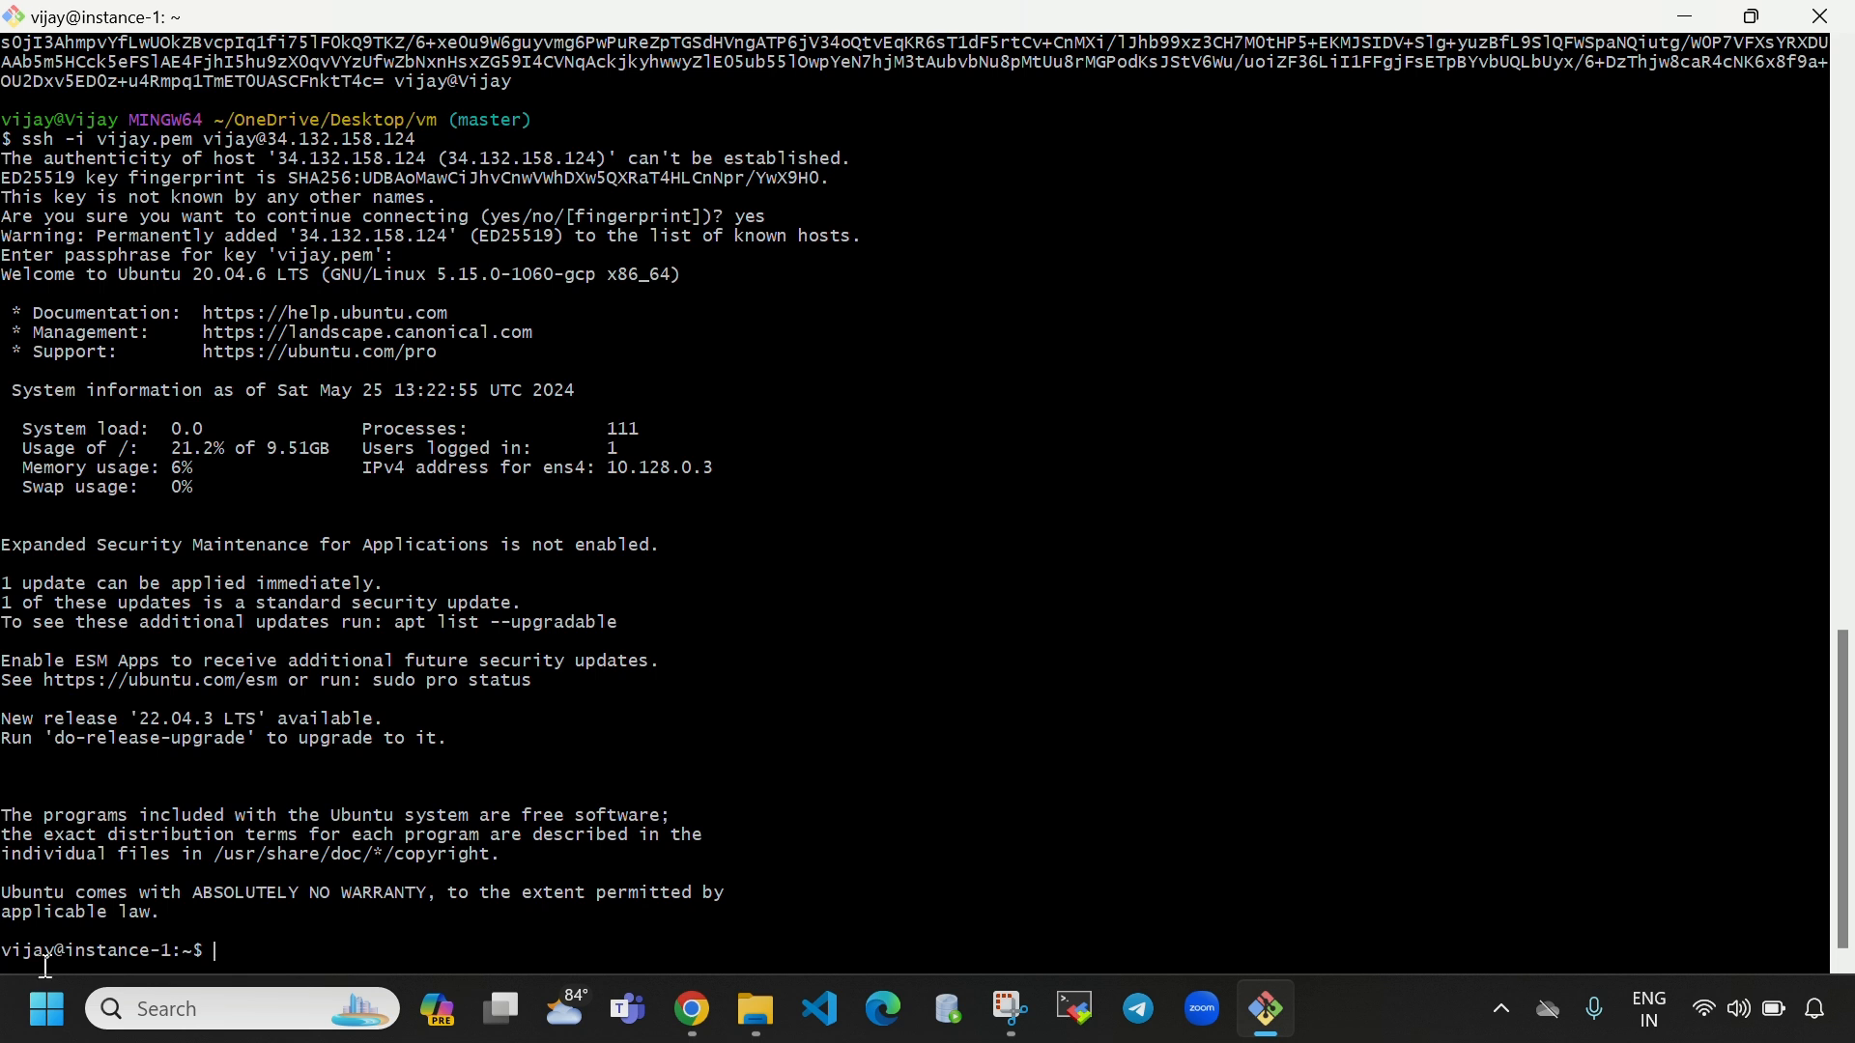
# - Clear the VM terminal, list the home directory with ls, and clear the terminal again
pyautogui.moveTo(19, 954); pyautogui.dragTo(159, 951)
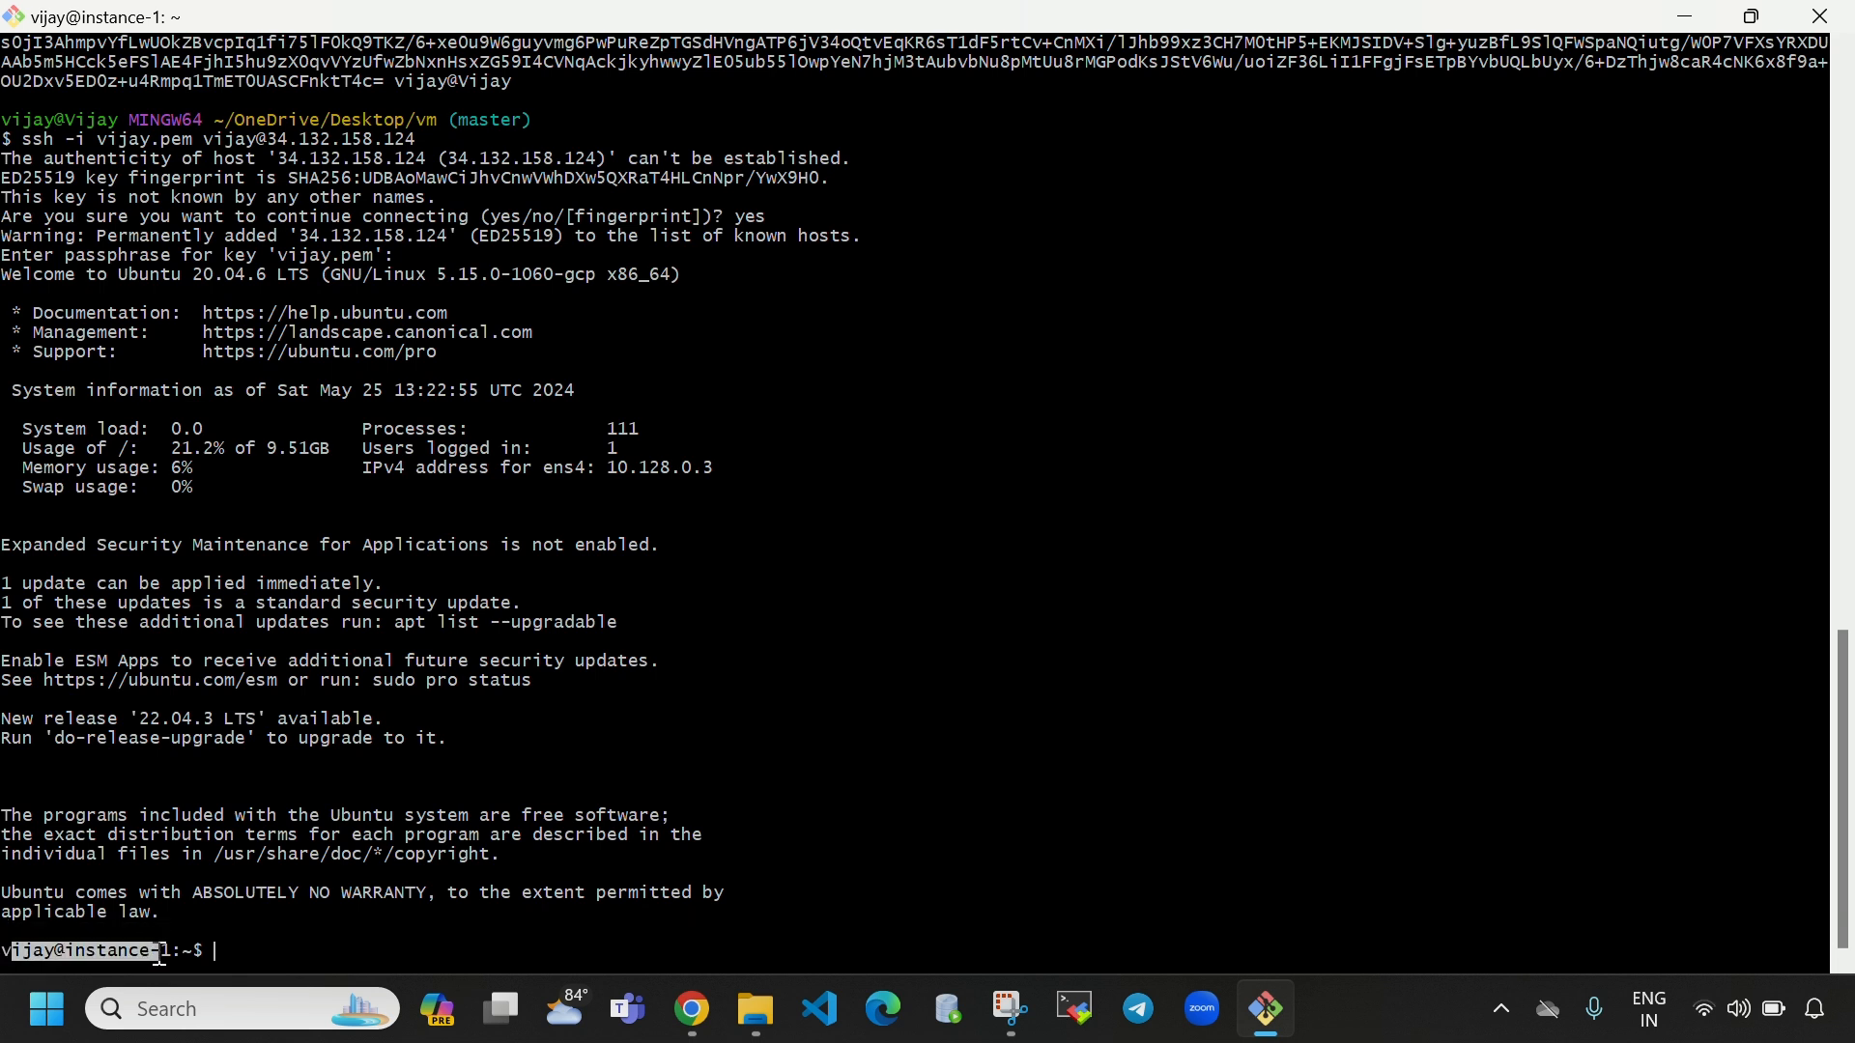
pyautogui.click(420, 940)
pyautogui.hotkey('ctrl', 'l')
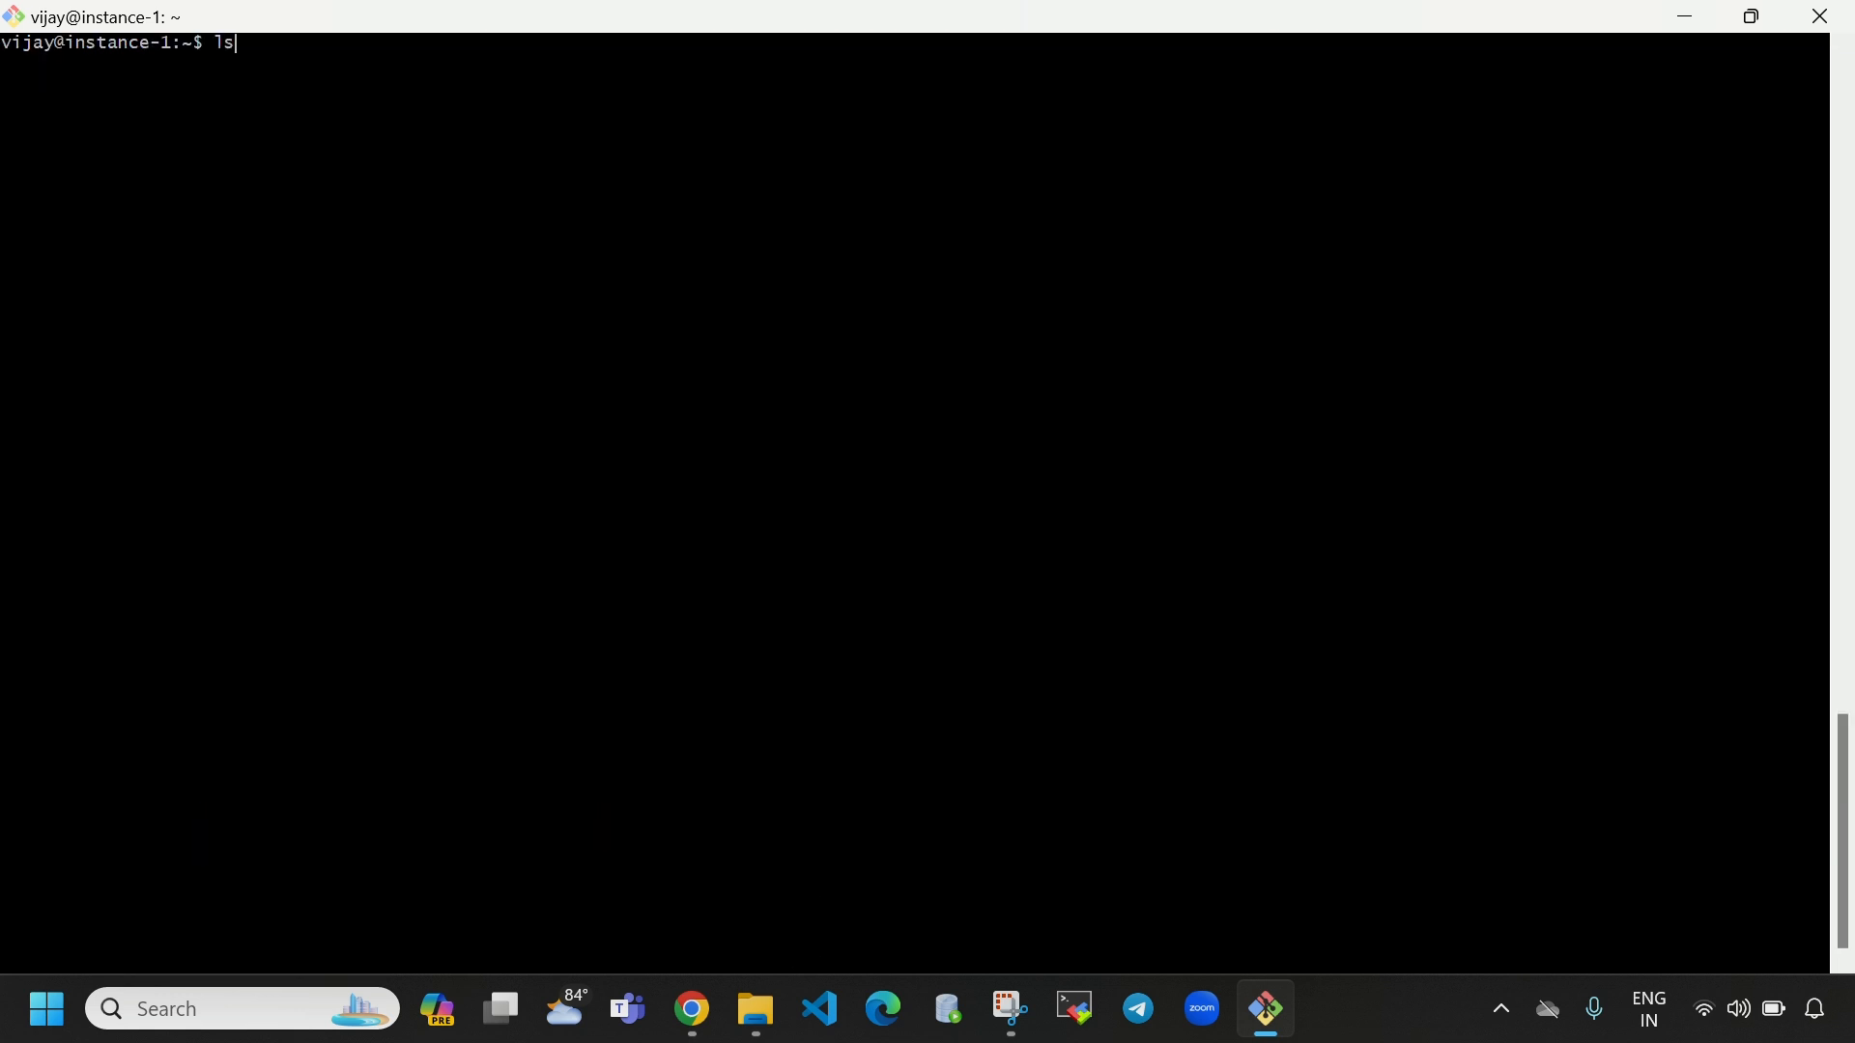
pyautogui.press('Return')
pyautogui.hotkey('ctrl', 'l')
# - Update the VM's package lists with sudo apt update -y
pyautogui.write('sudo s')
pyautogui.write('apt')
pyautogui.write(' ud')
pyautogui.write('date -y')
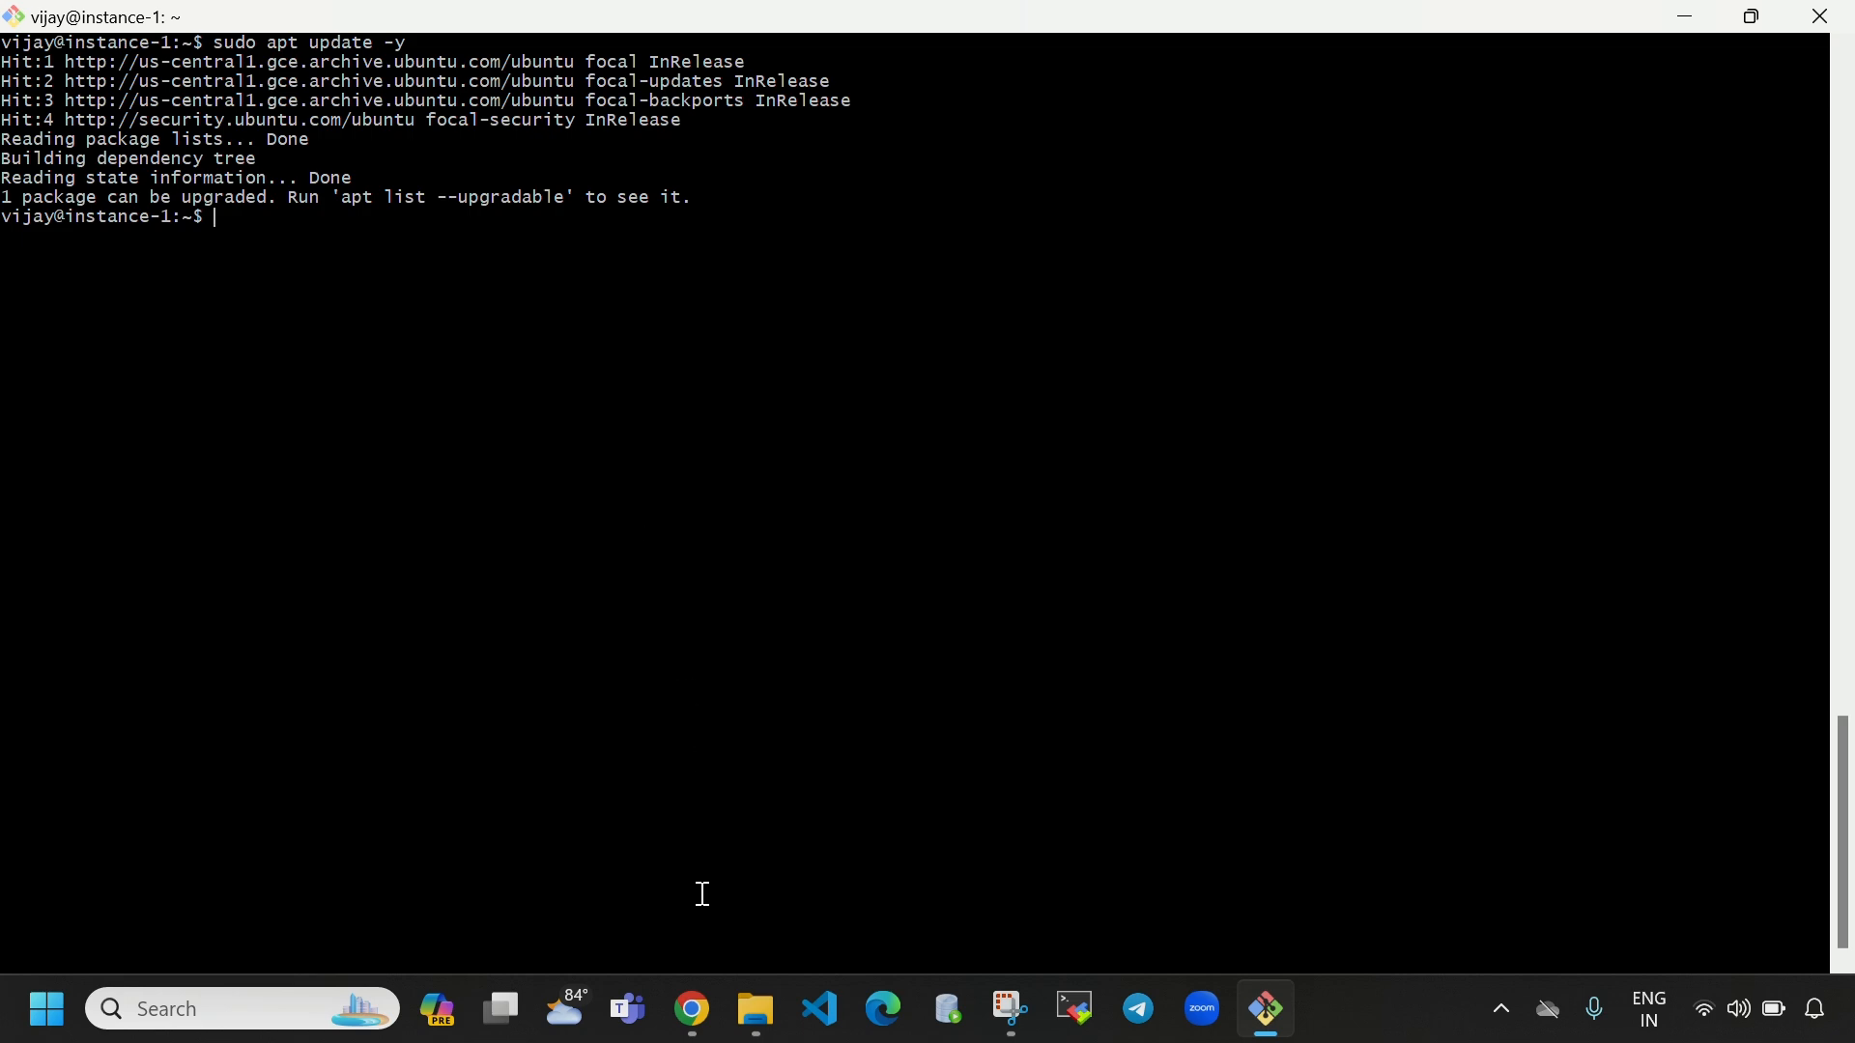
# - Clear the Git Bash terminal and open a root shell on the VM with sudo -i
pyautogui.click(691, 1010)
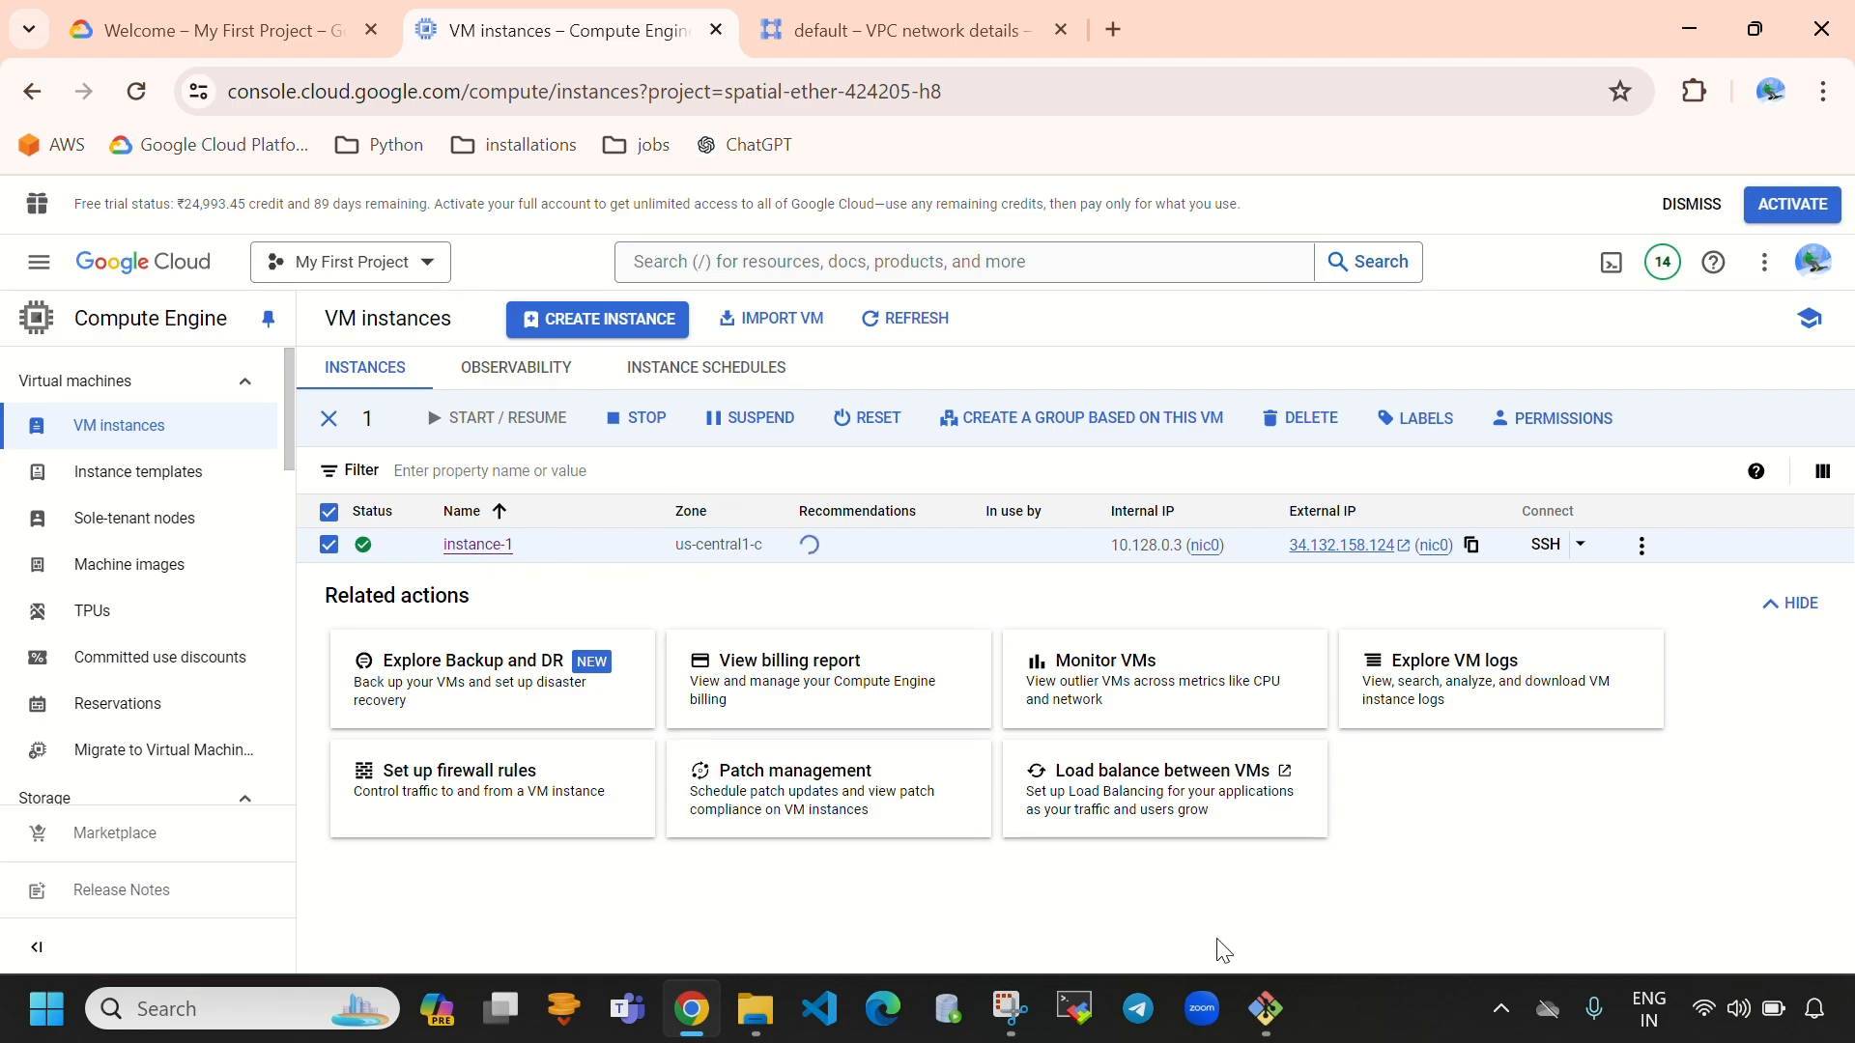
pyautogui.click(1265, 1009)
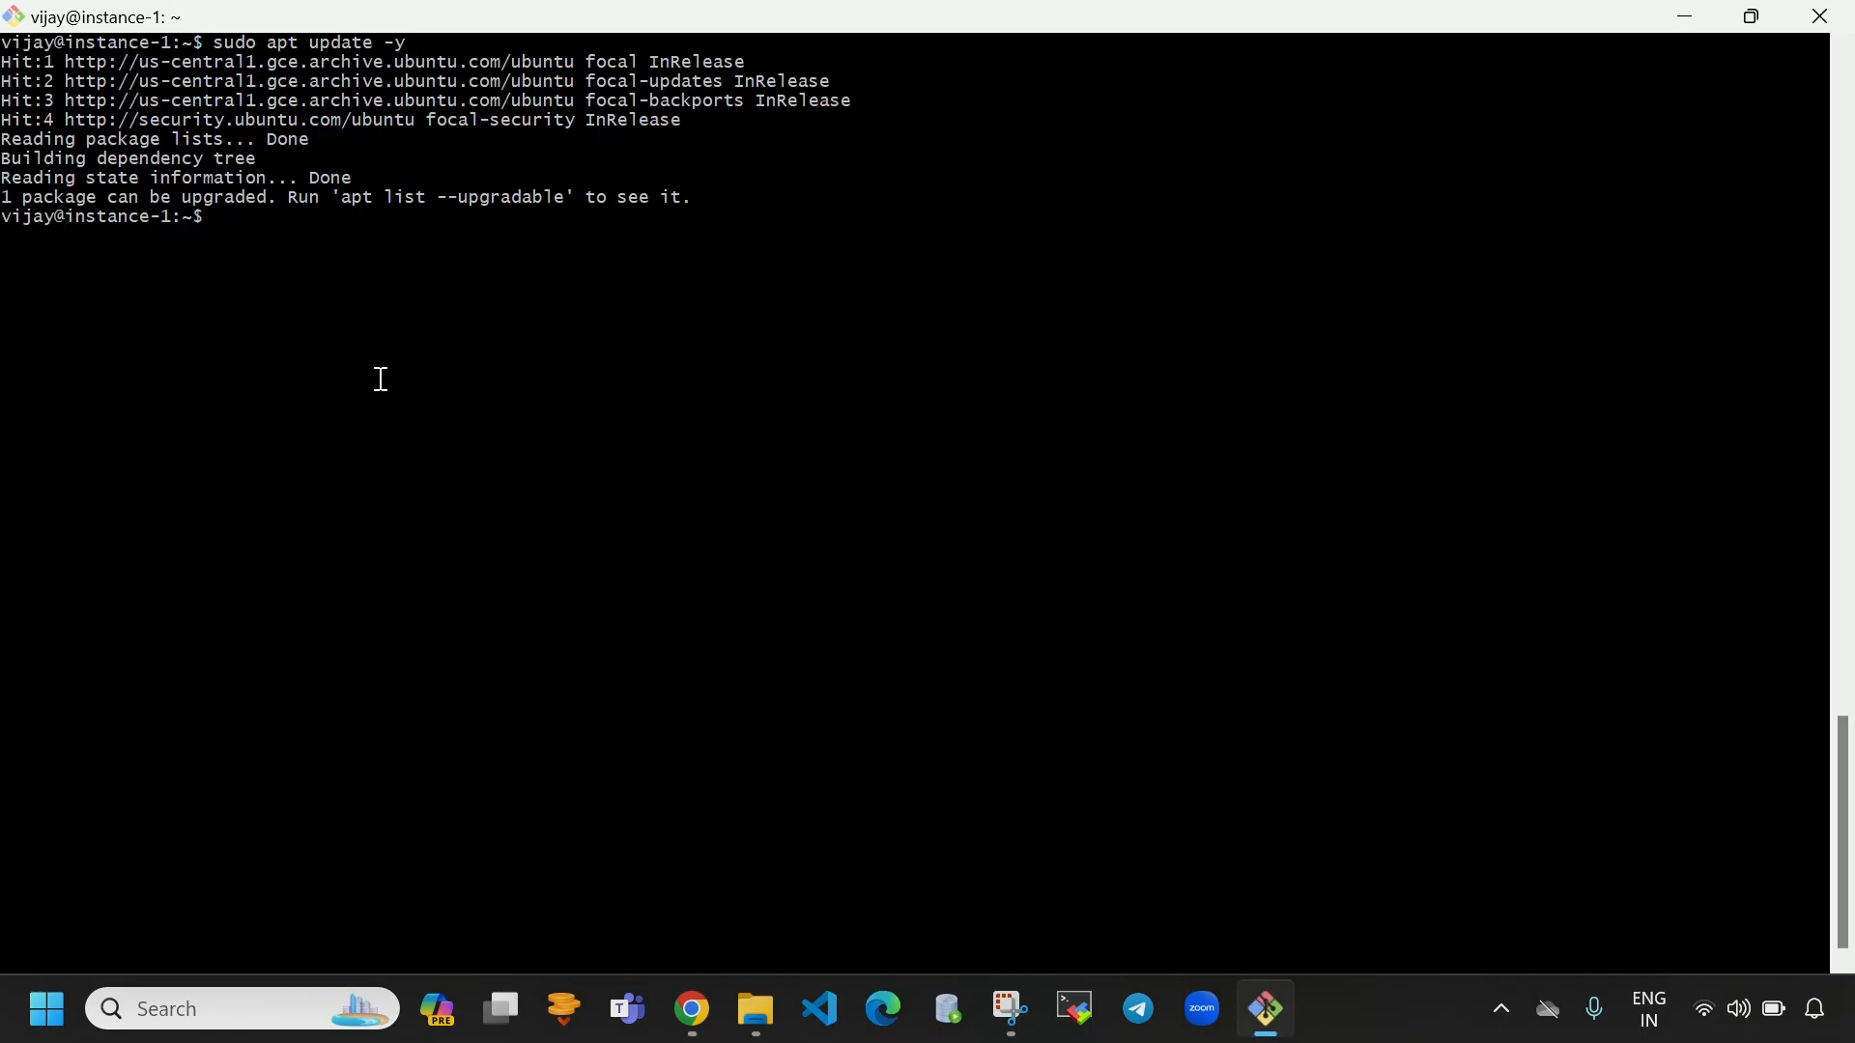
pyautogui.hotkey('ctrl', 'l')
pyautogui.write('sudo -i')
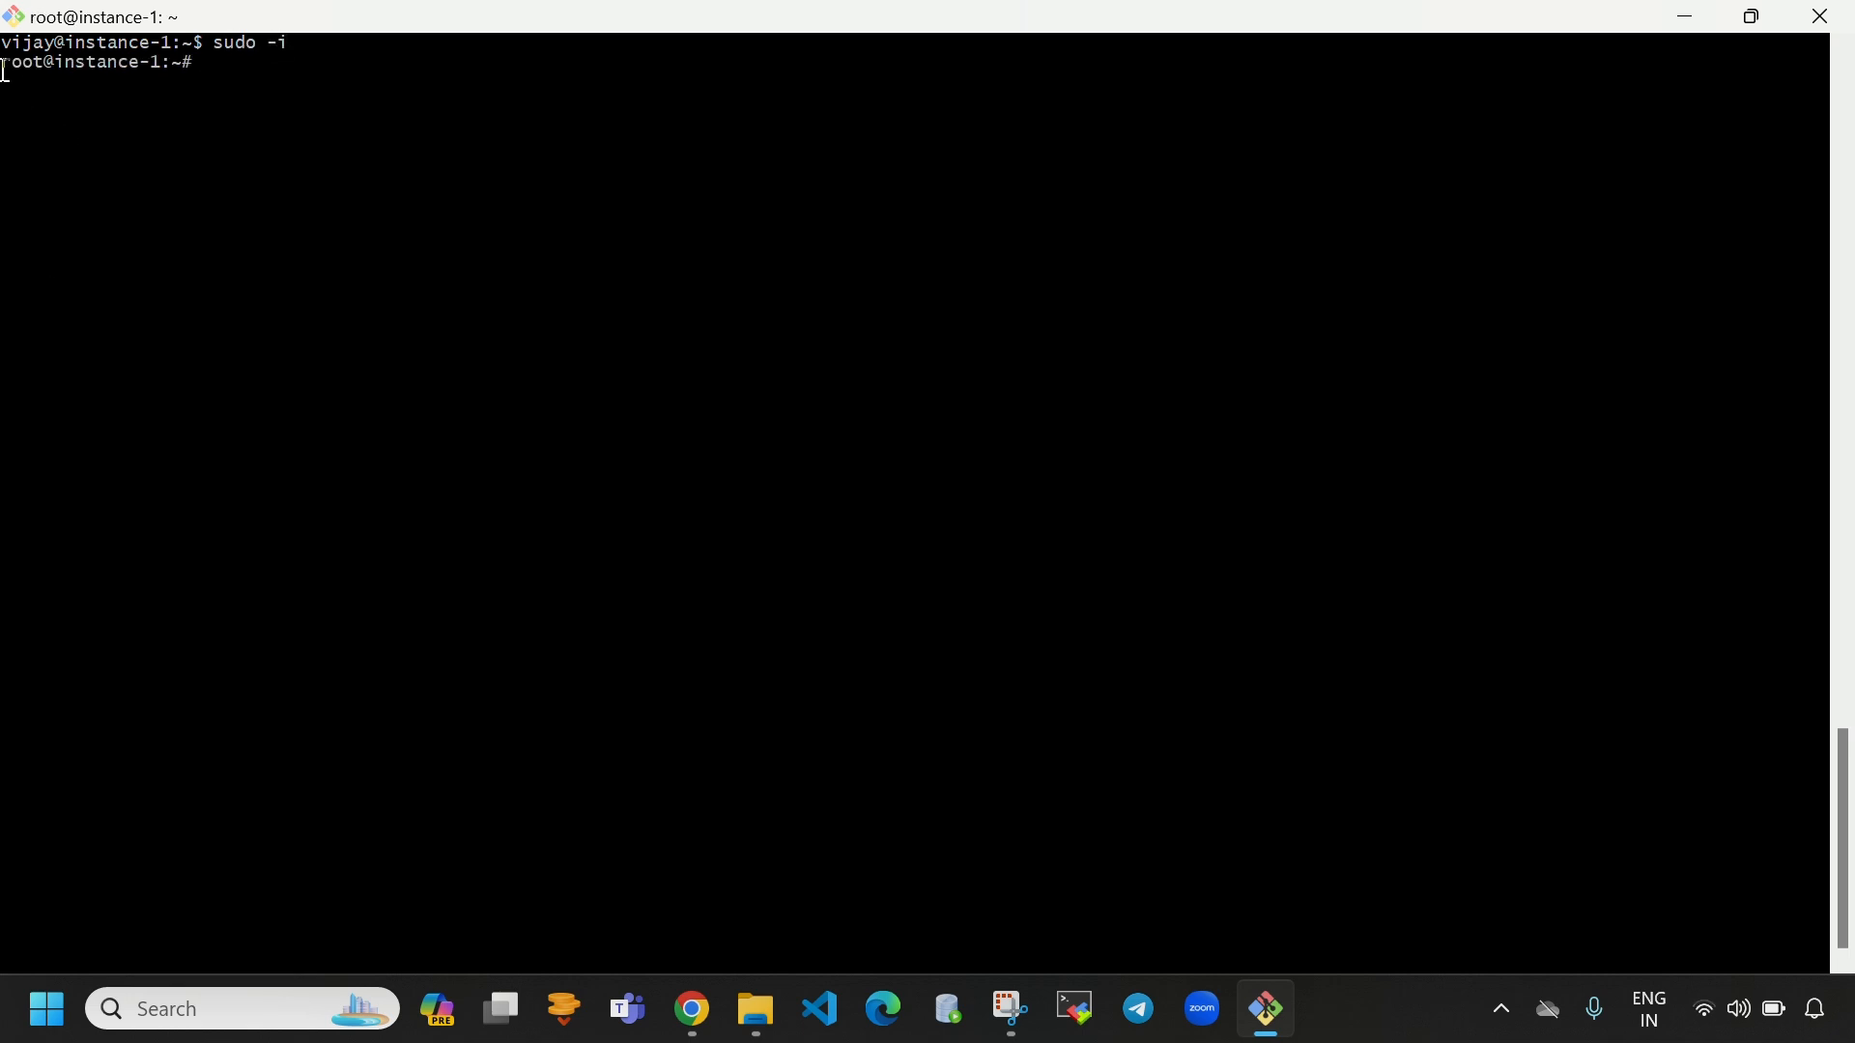
pyautogui.moveTo(2, 64); pyautogui.dragTo(35, 69)
pyautogui.click(489, 268)
# - Switch to Chrome, search Google in a new tab for "download docker on ubuntu", and open the Docker Docs page Install Docker Engine on Ubuntu
pyautogui.click(693, 1008)
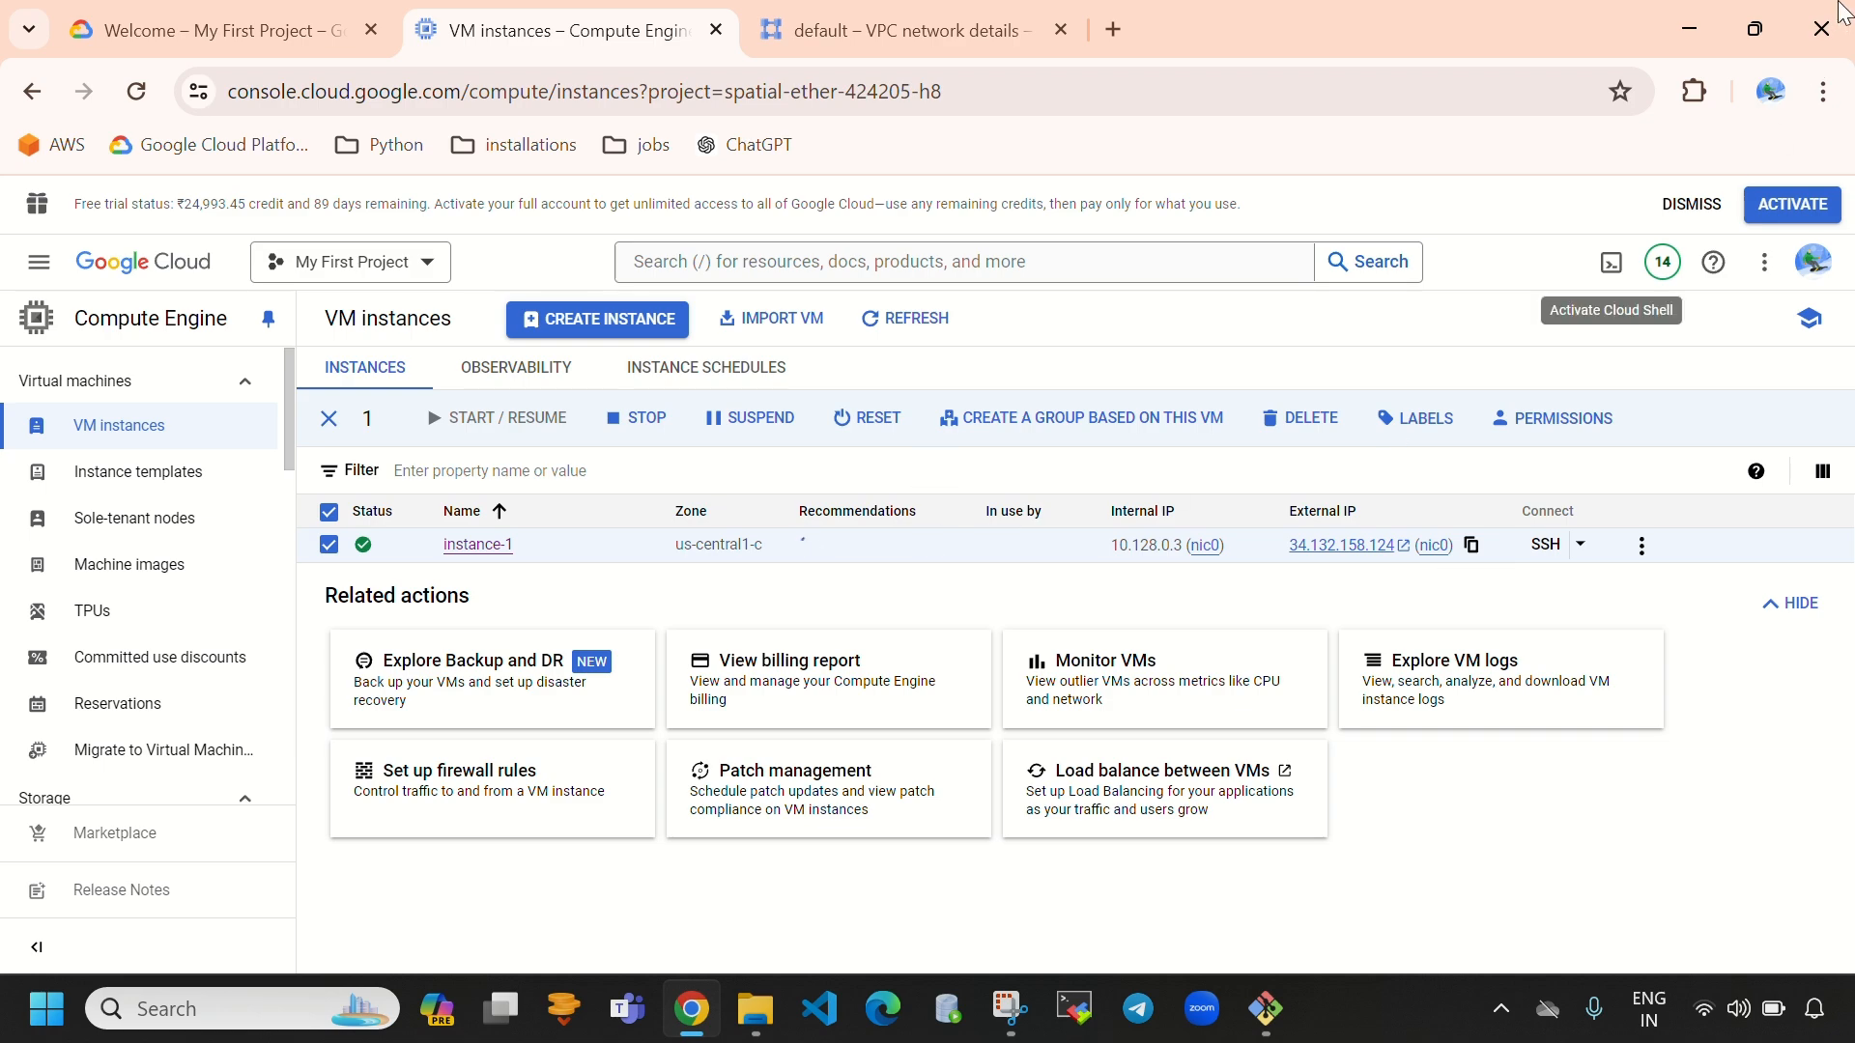
pyautogui.click(1755, 29)
pyautogui.click(1118, 128)
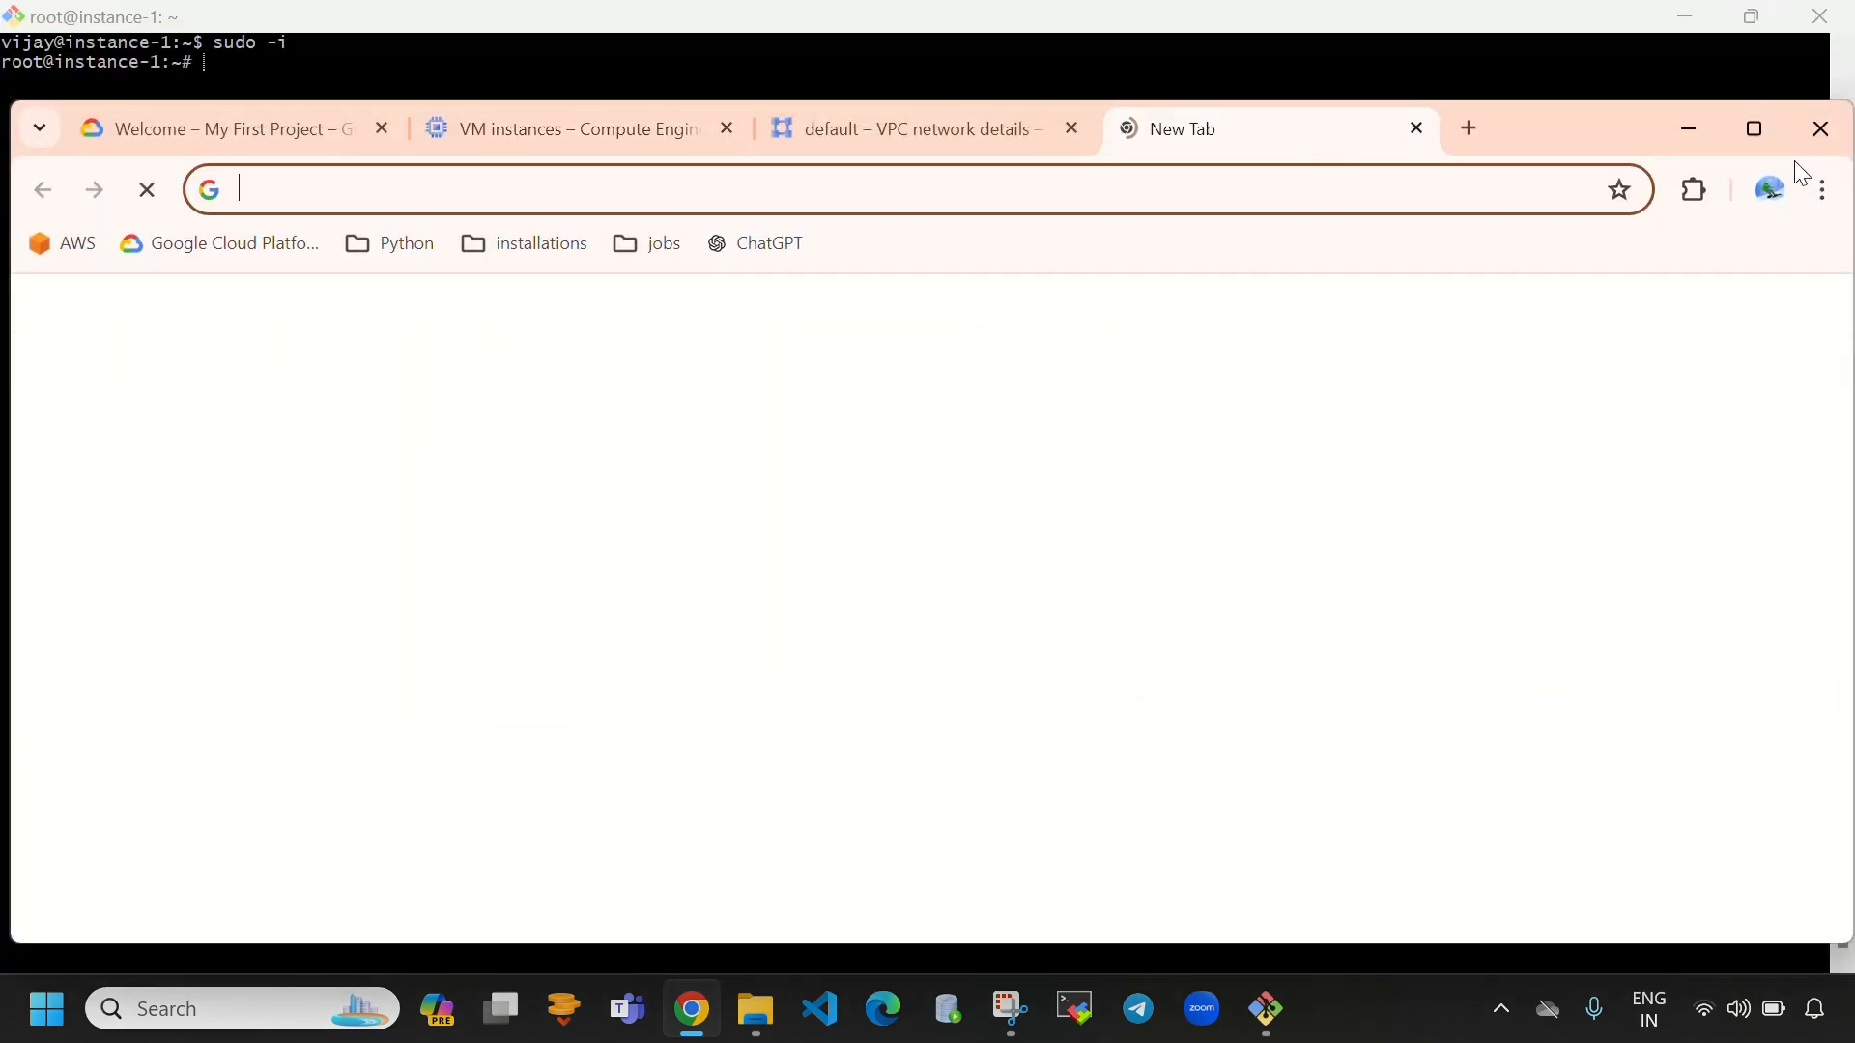
pyautogui.click(1755, 128)
pyautogui.click(930, 554)
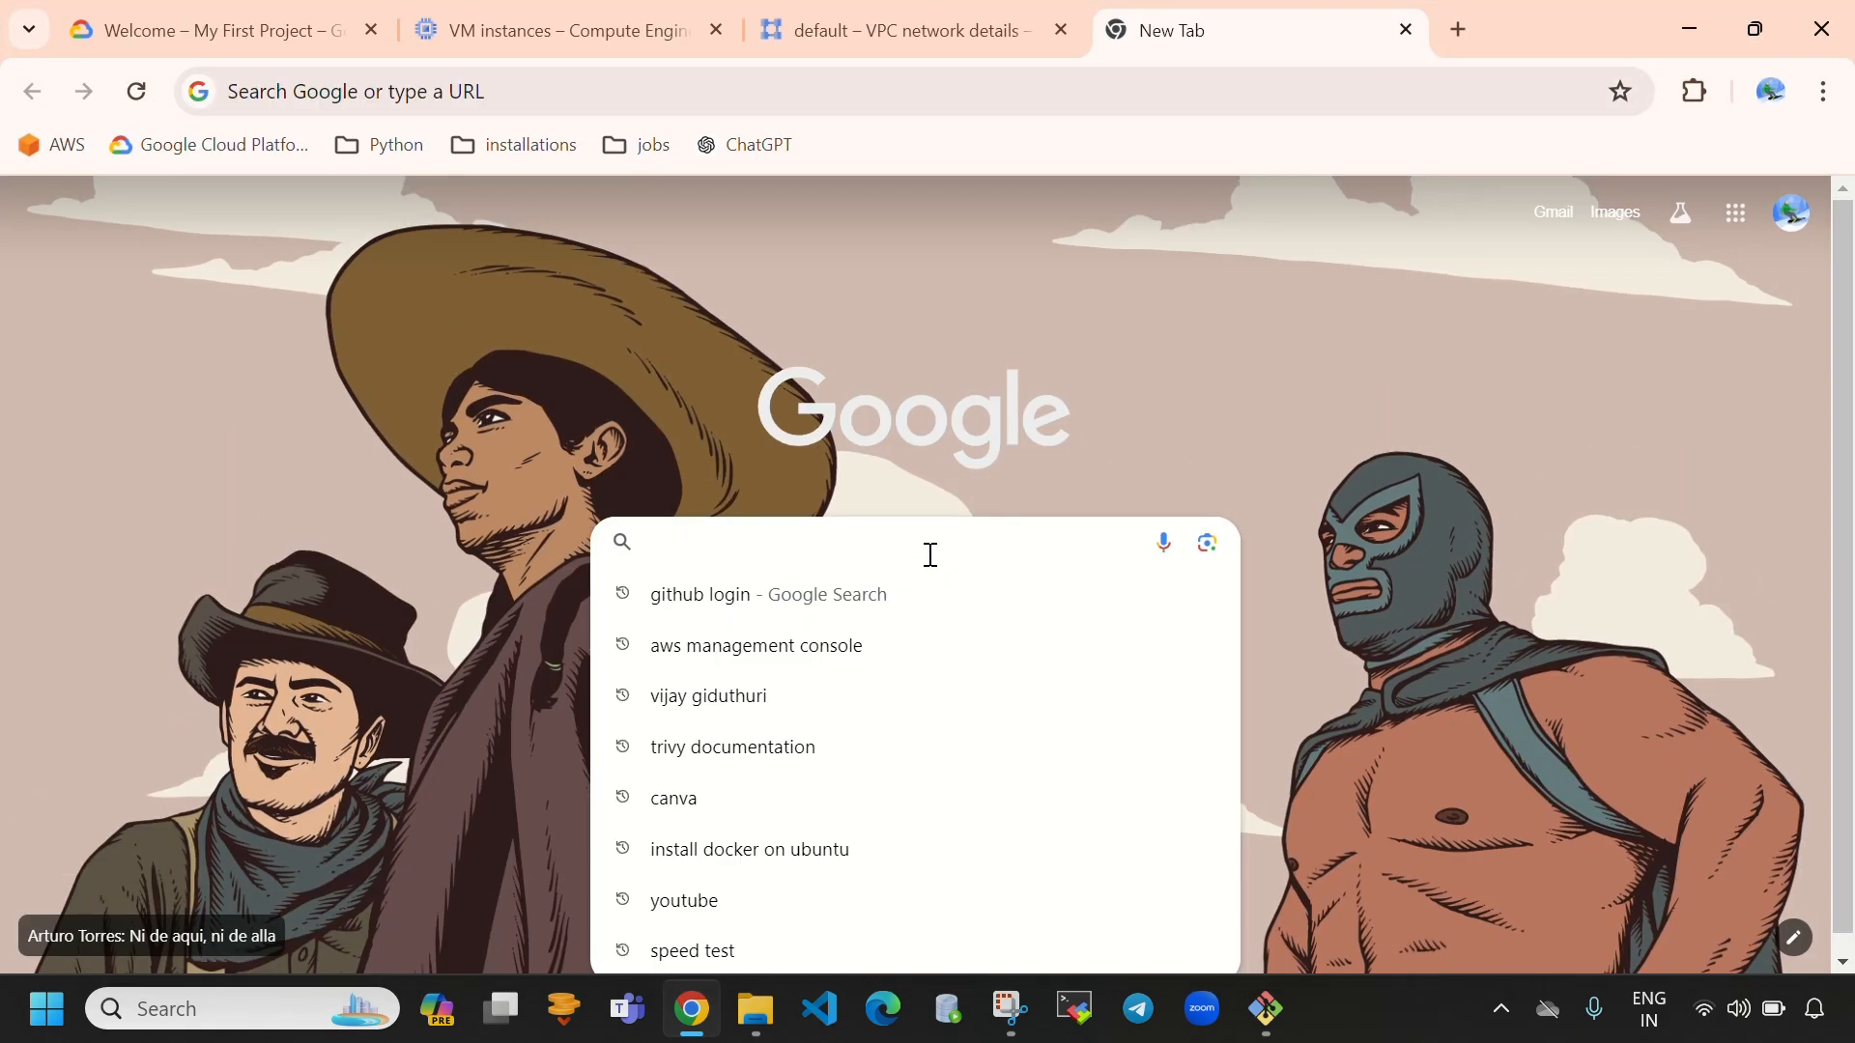
pyautogui.write('down')
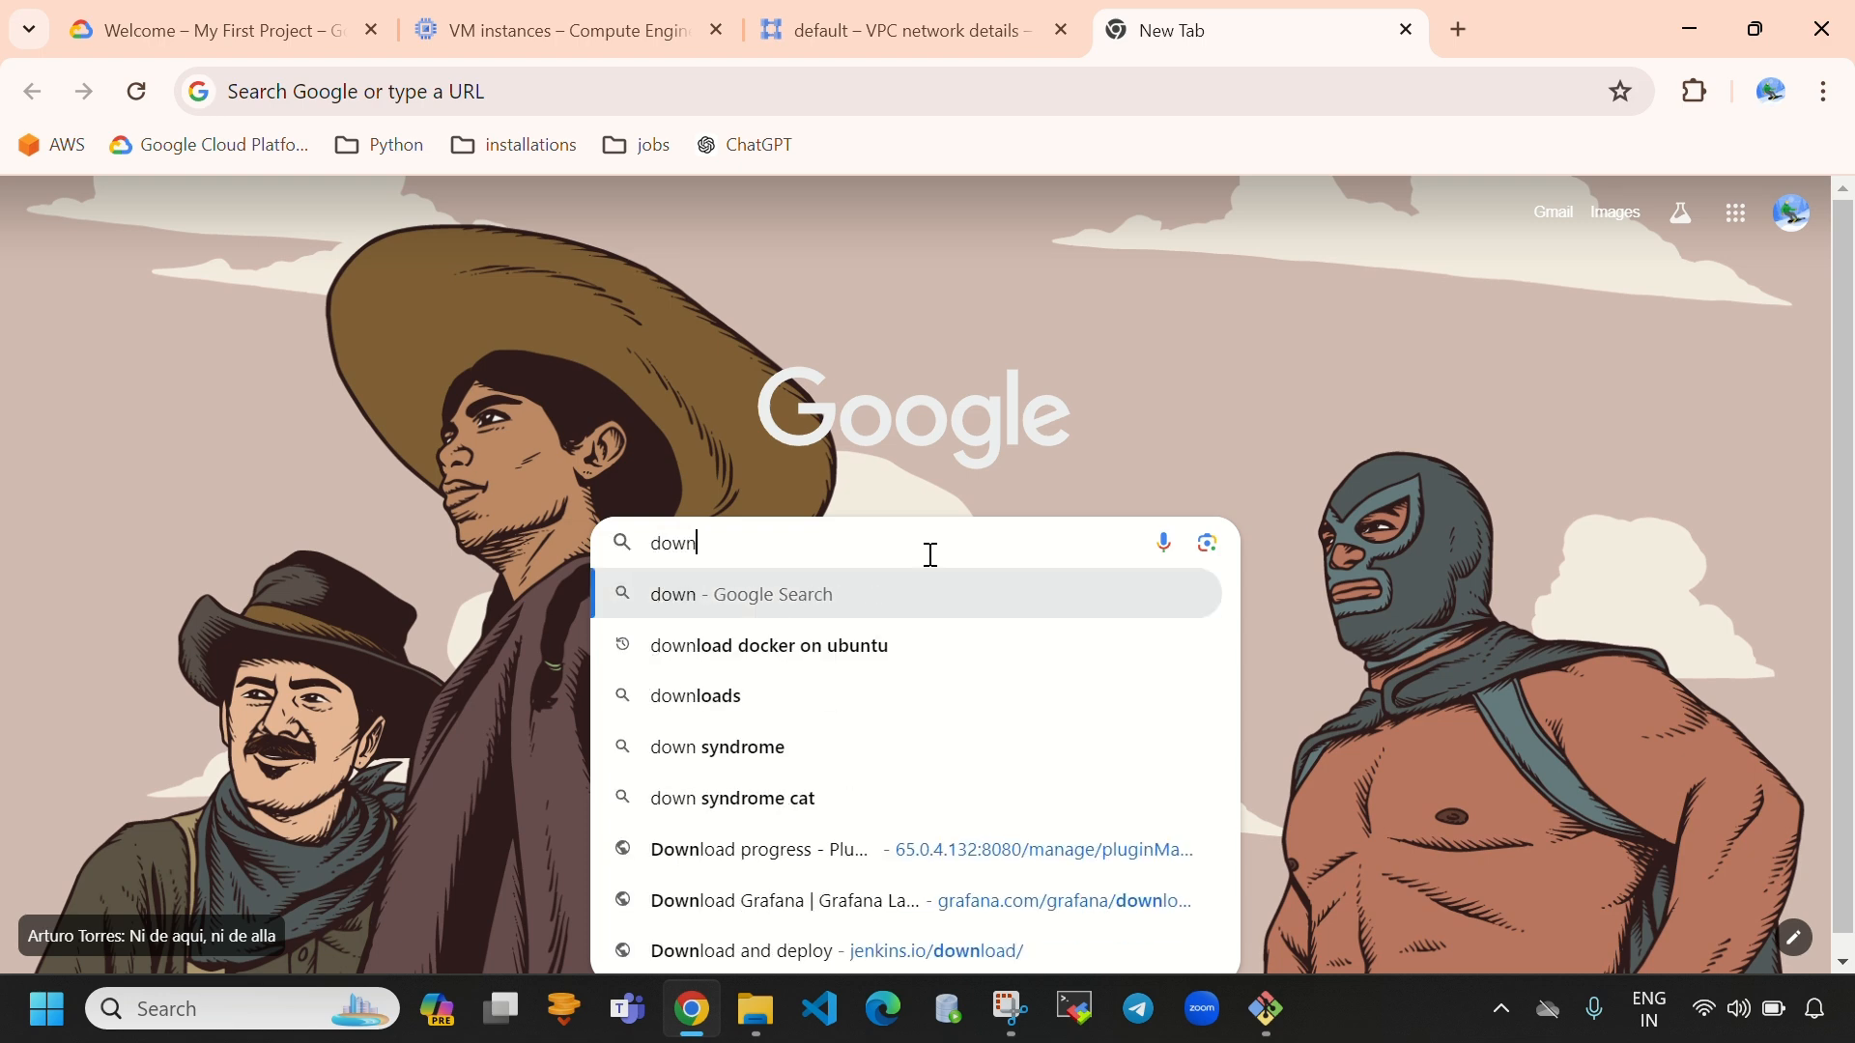
pyautogui.write('load docker on ubuntu')
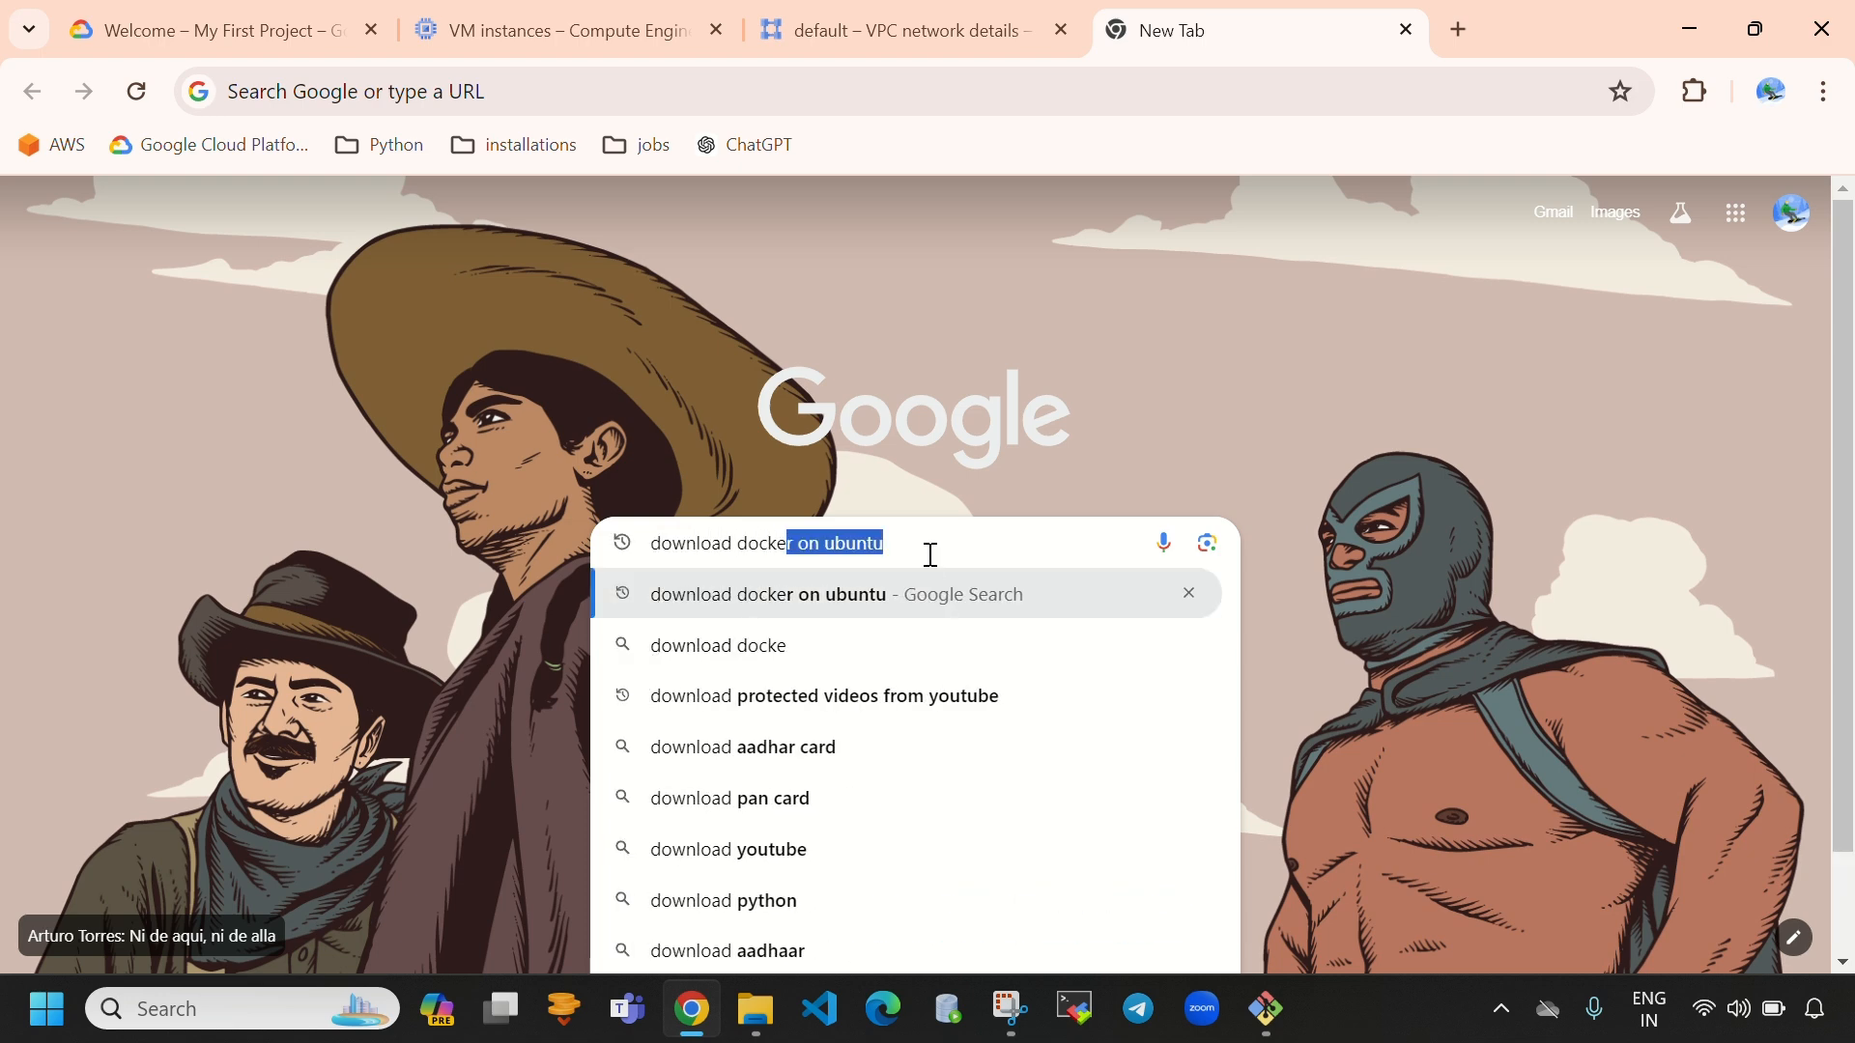
pyautogui.press('Right')
pyautogui.press('Return')
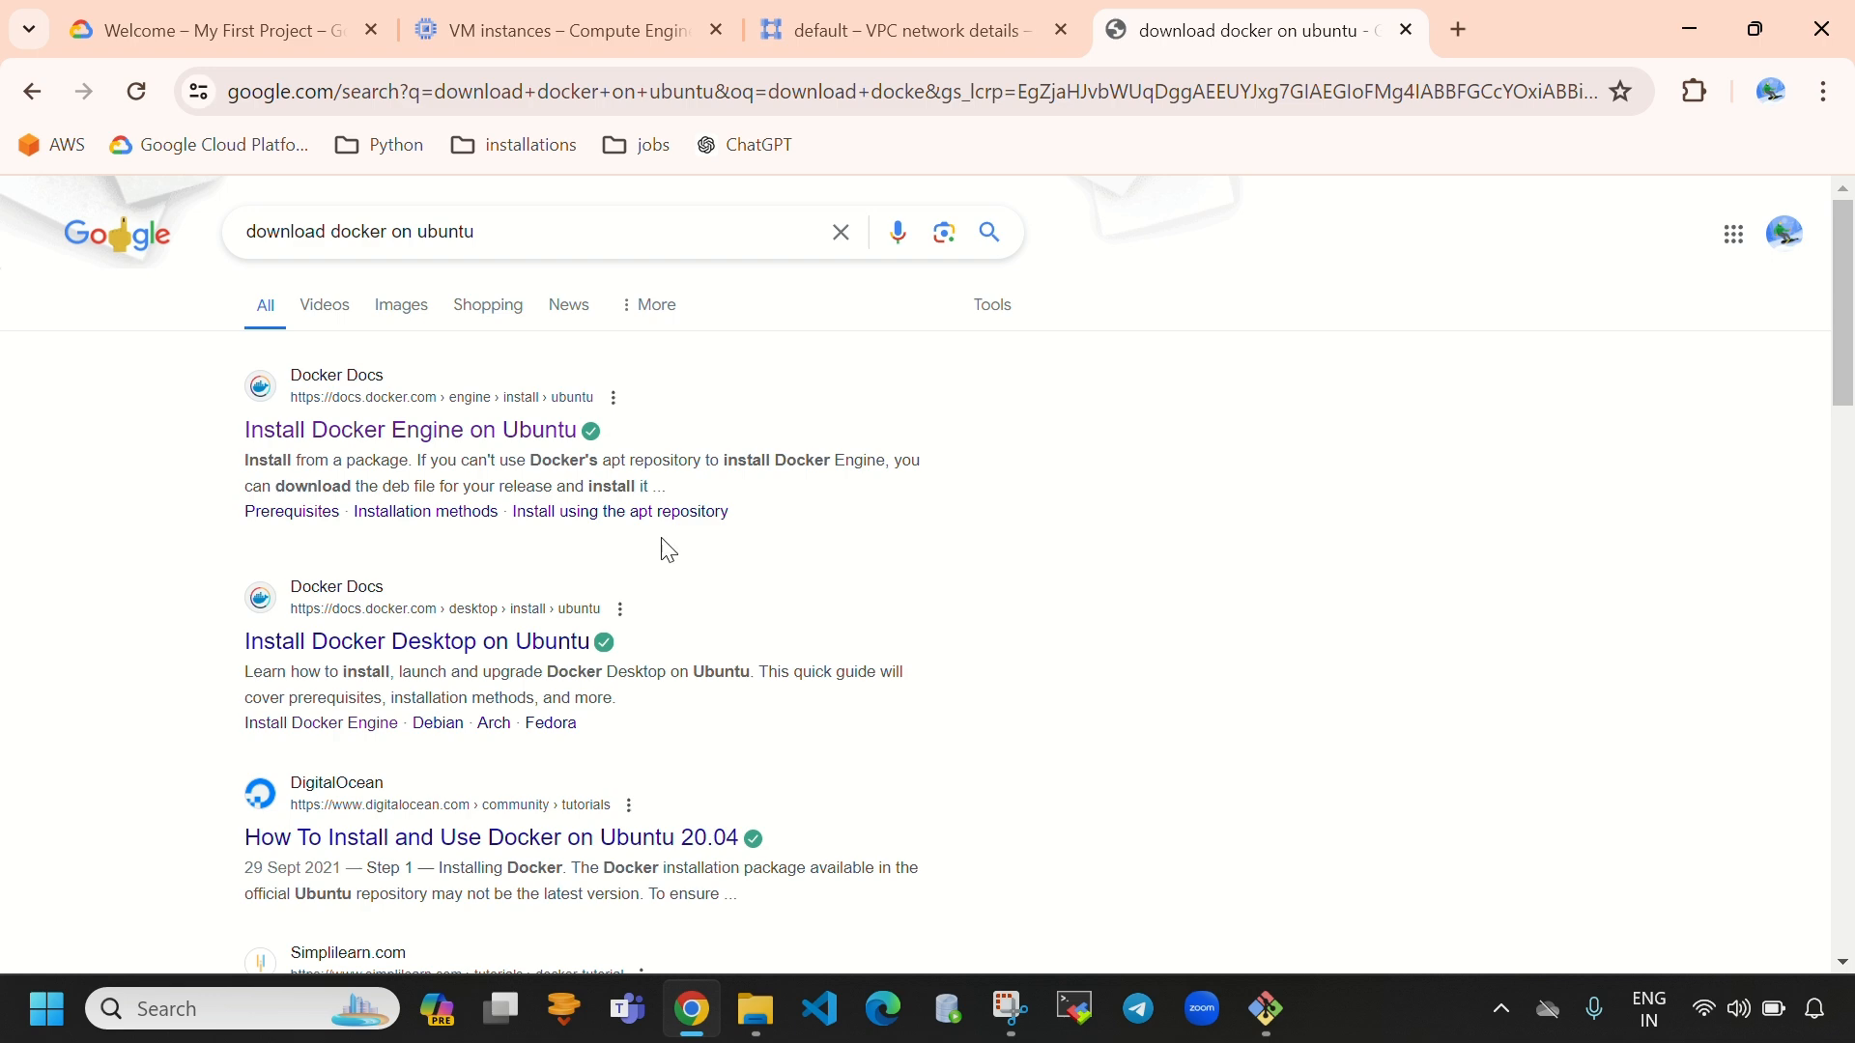
pyautogui.click(568, 429)
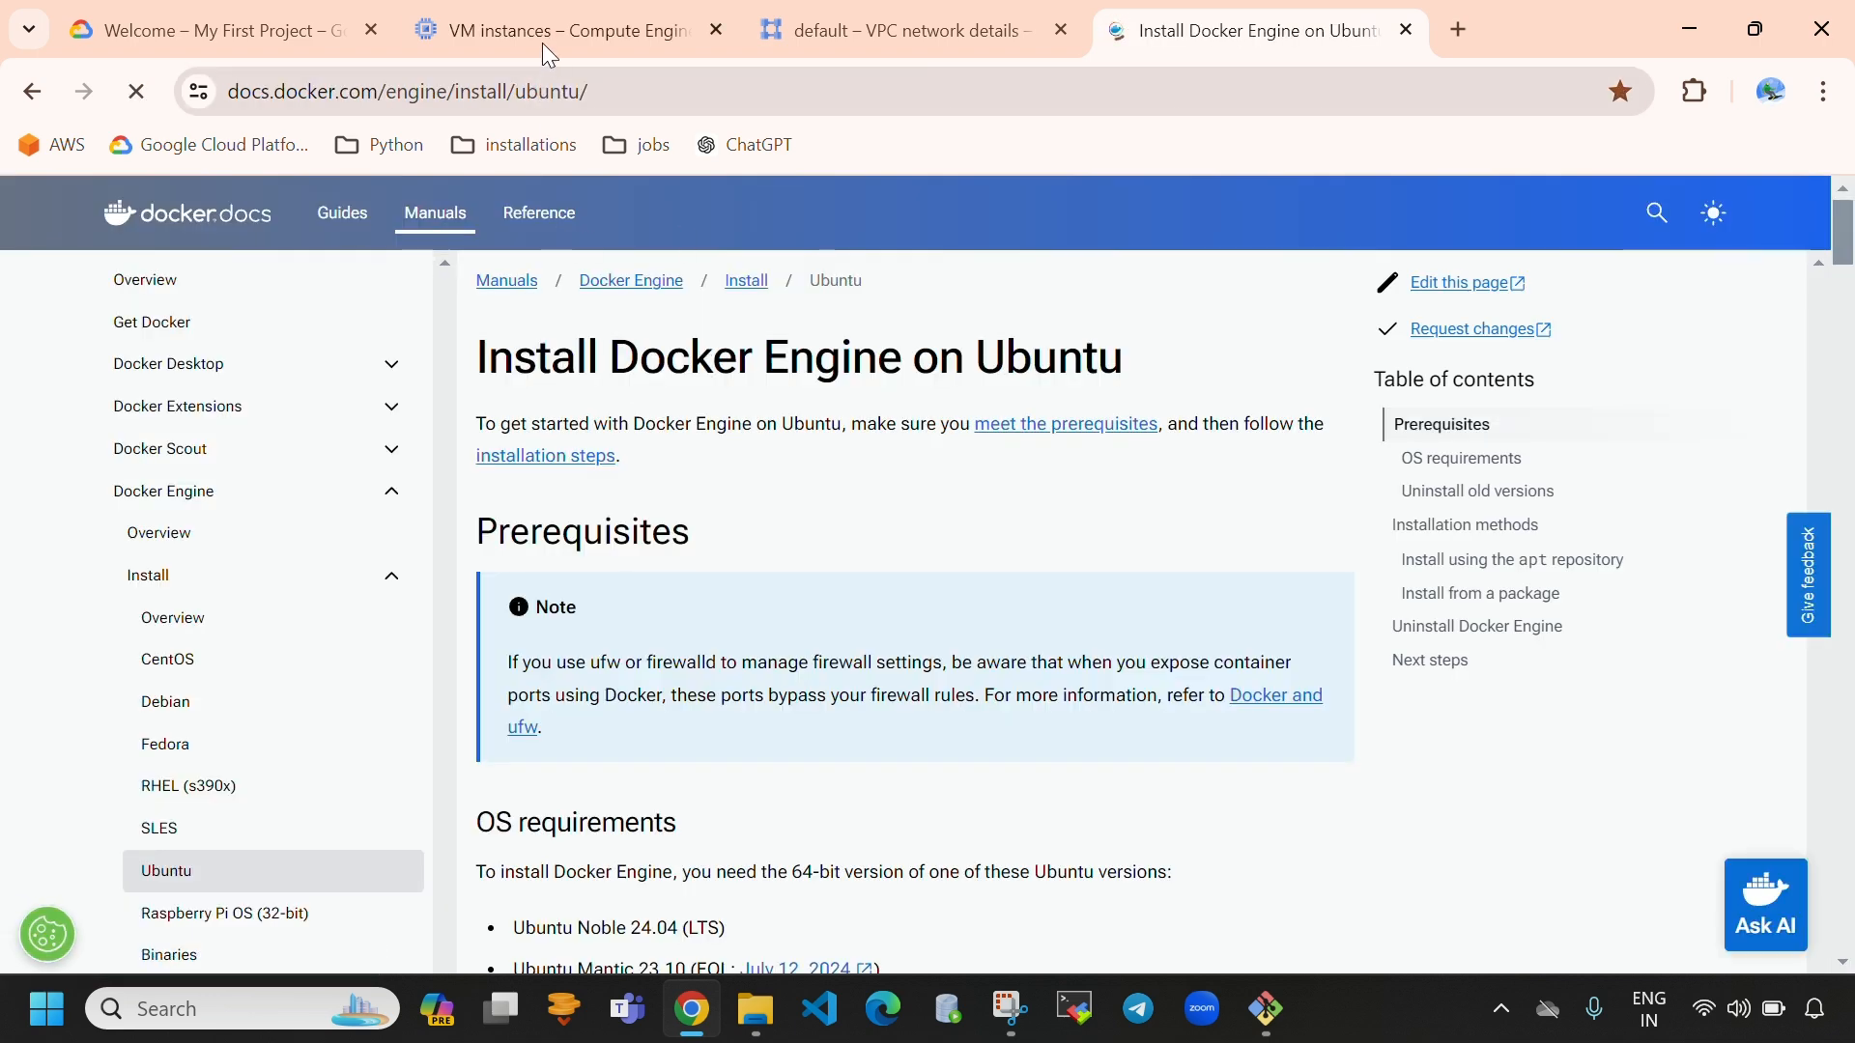
# - Copy the commands that set up Docker's apt repository from the Docker Engine installation page
pyautogui.click(531, 36)
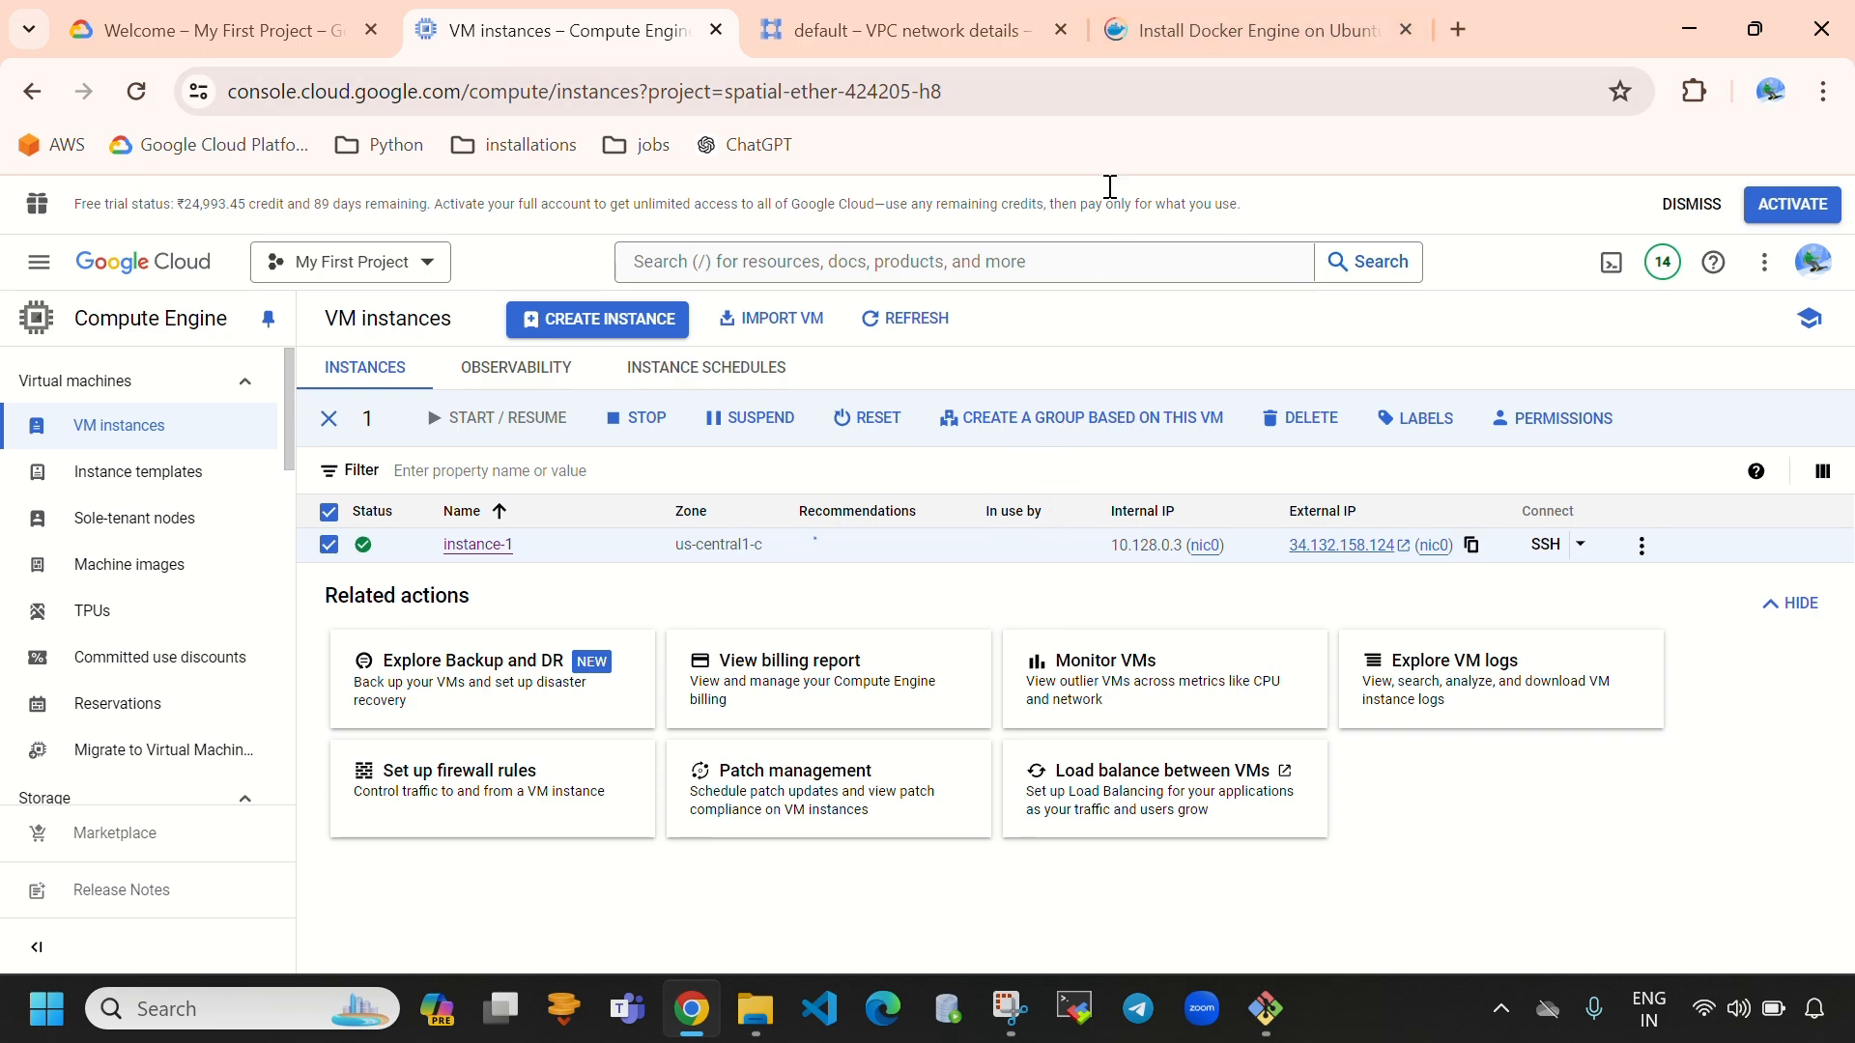
pyautogui.click(1198, 29)
pyautogui.scroll(-1, 1005, 698)
pyautogui.scroll(-20, 1004, 698)
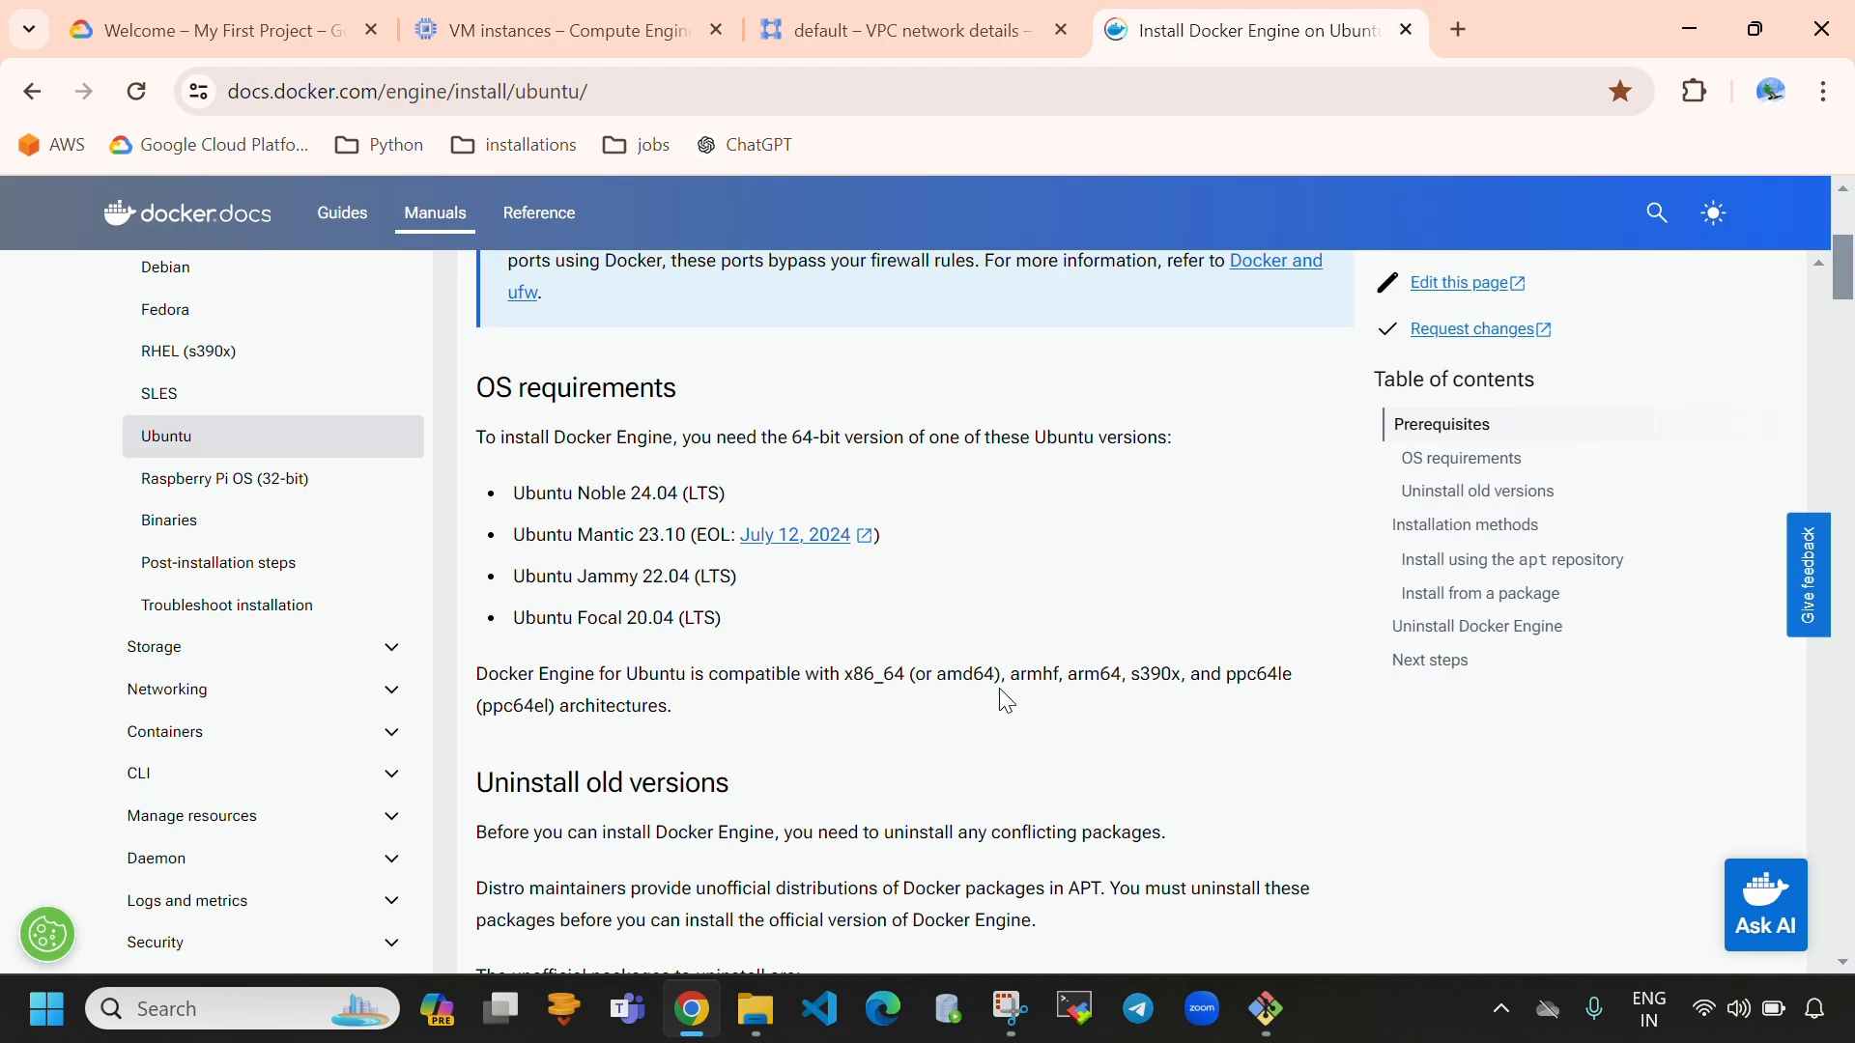
pyautogui.scroll(-1, 925, 657)
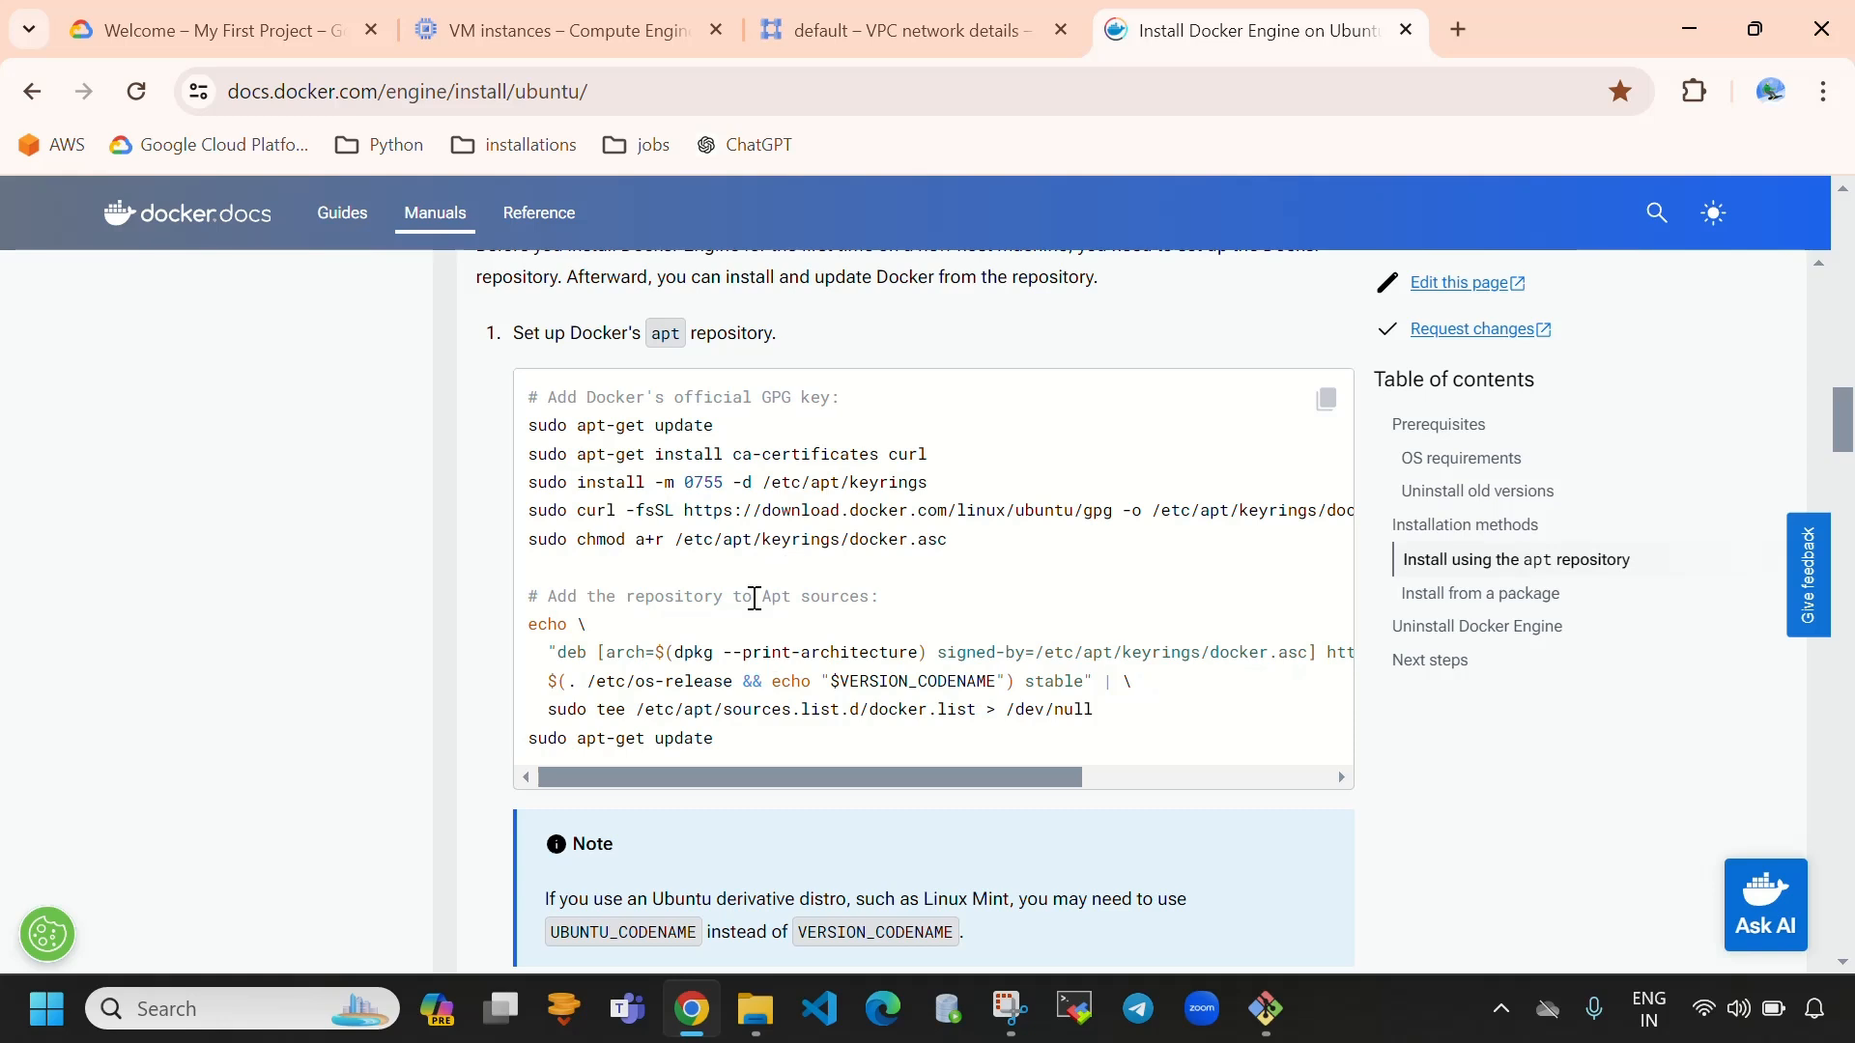
pyautogui.click(1326, 400)
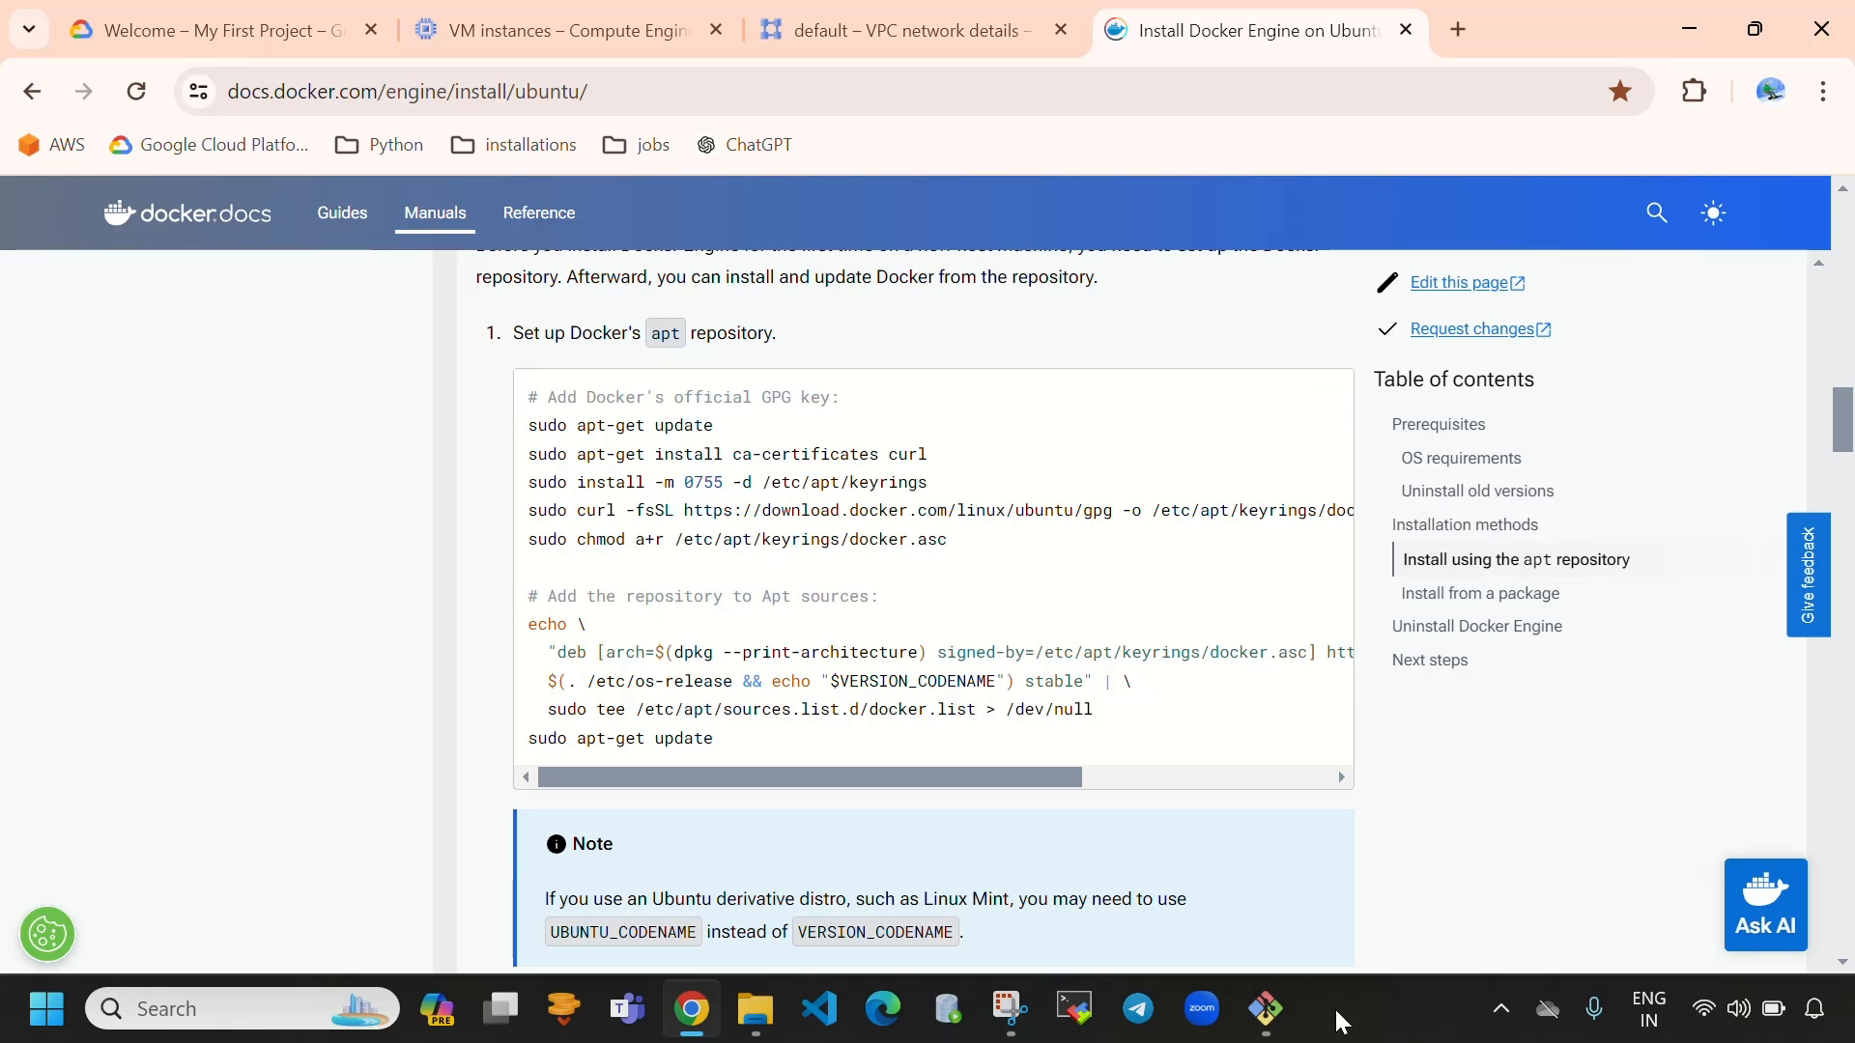
# - Switch to Git Bash, run the copied Docker apt repository setup commands in the root shell, and clear the terminal
pyautogui.click(1267, 1010)
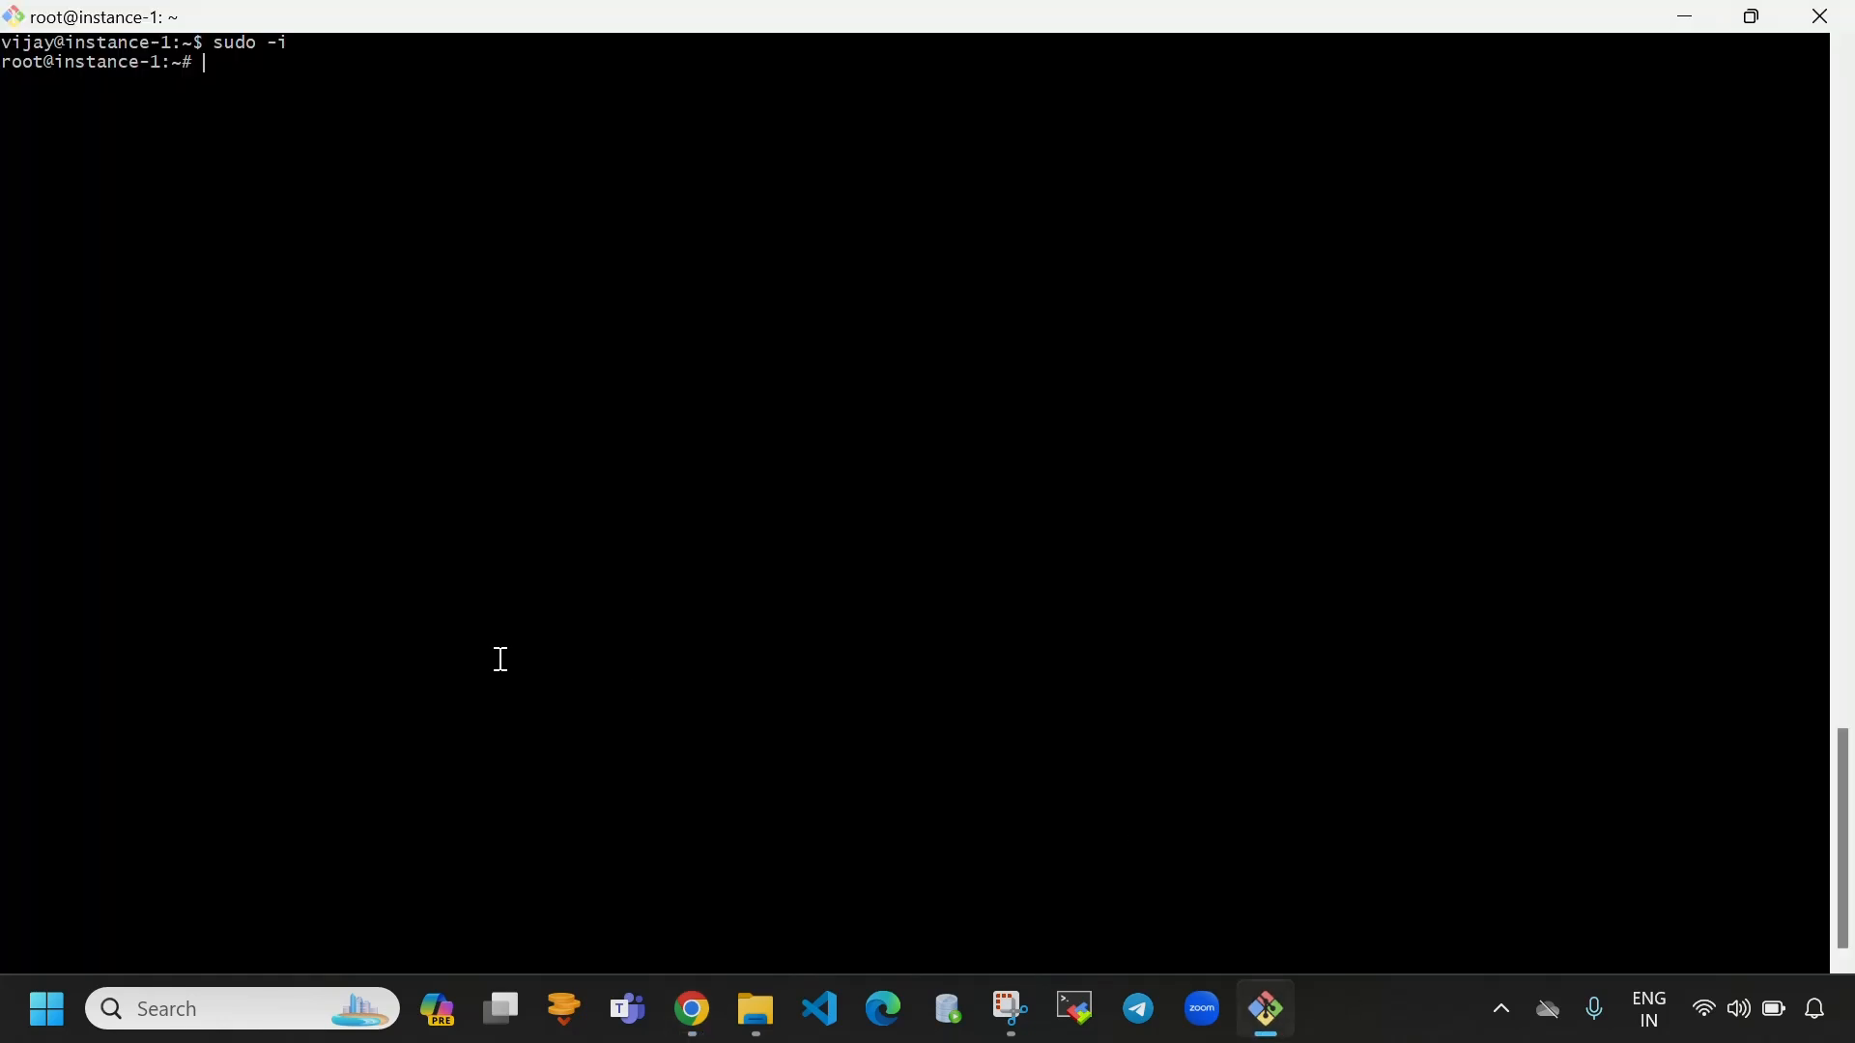
pyautogui.rightClick(211, 68)
pyautogui.click(305, 165)
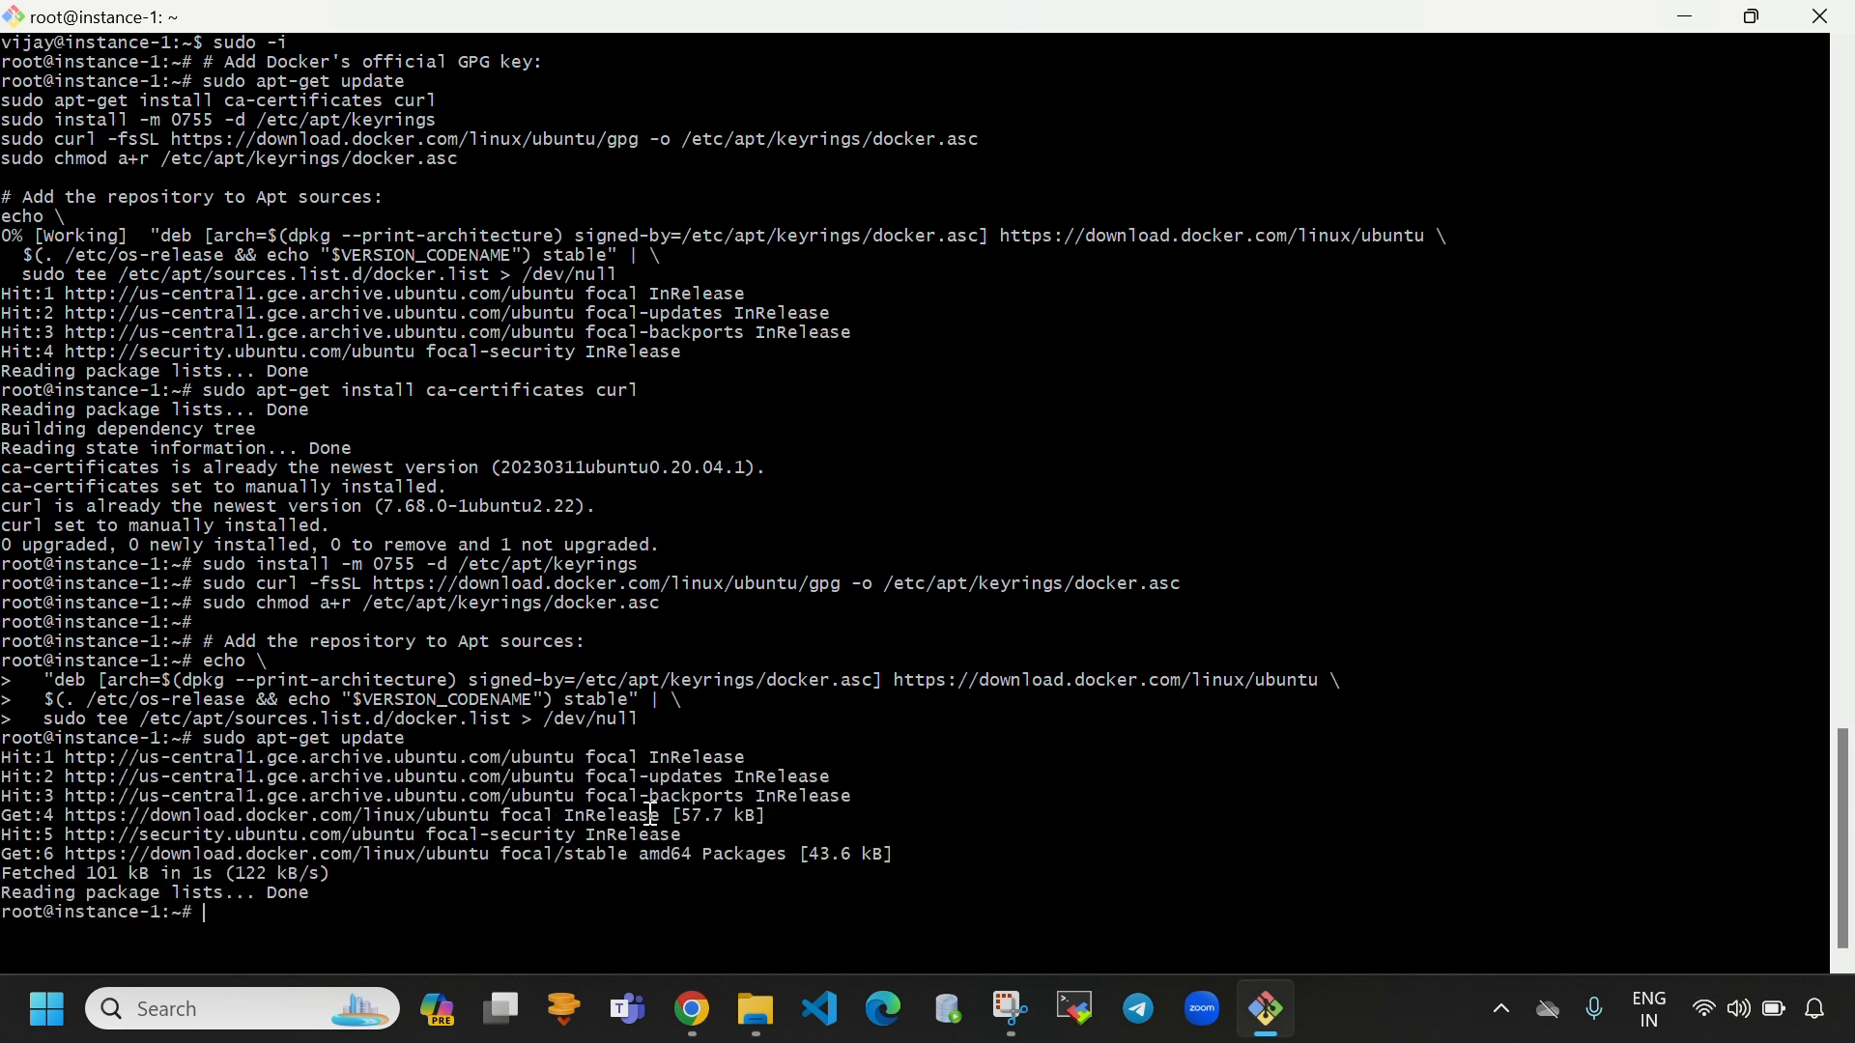
pyautogui.hotkey('ctrl', 'l')
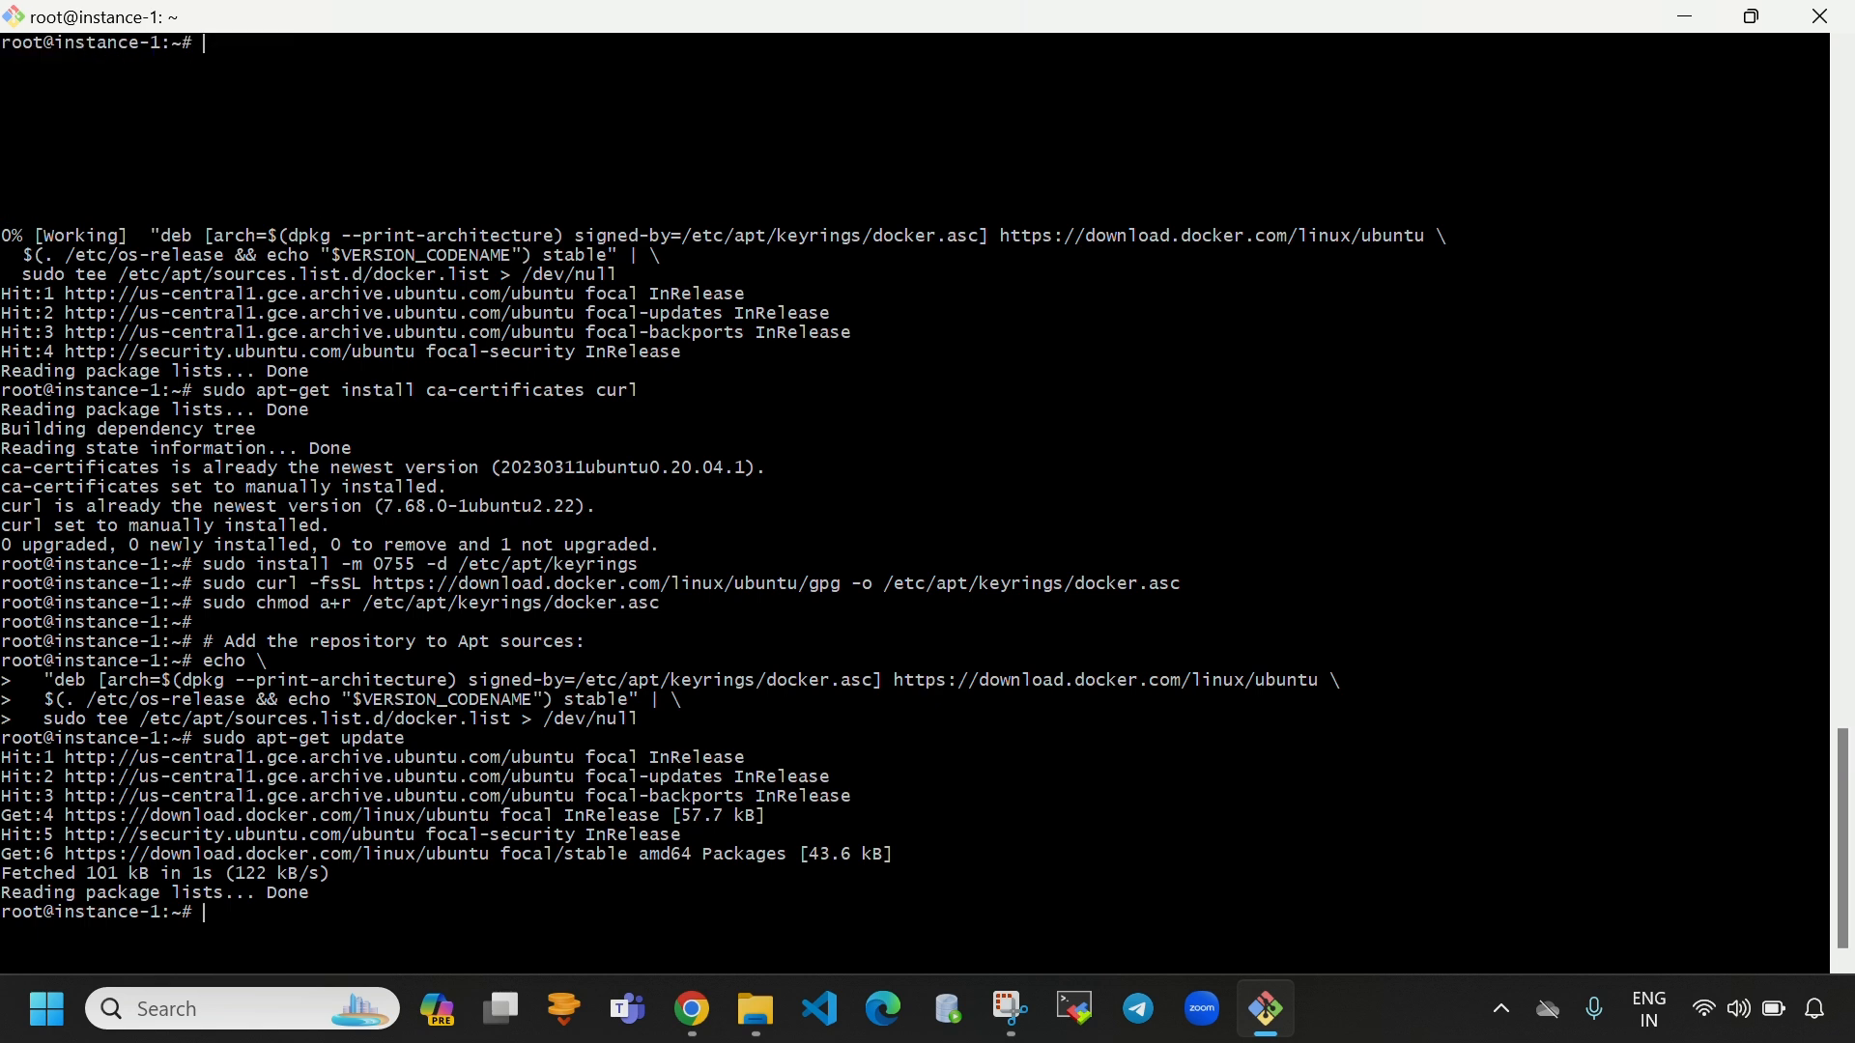
# - Check for Docker with docker --version and install it with snap install docker
pyautogui.write('docker --version')
pyautogui.press('Return')
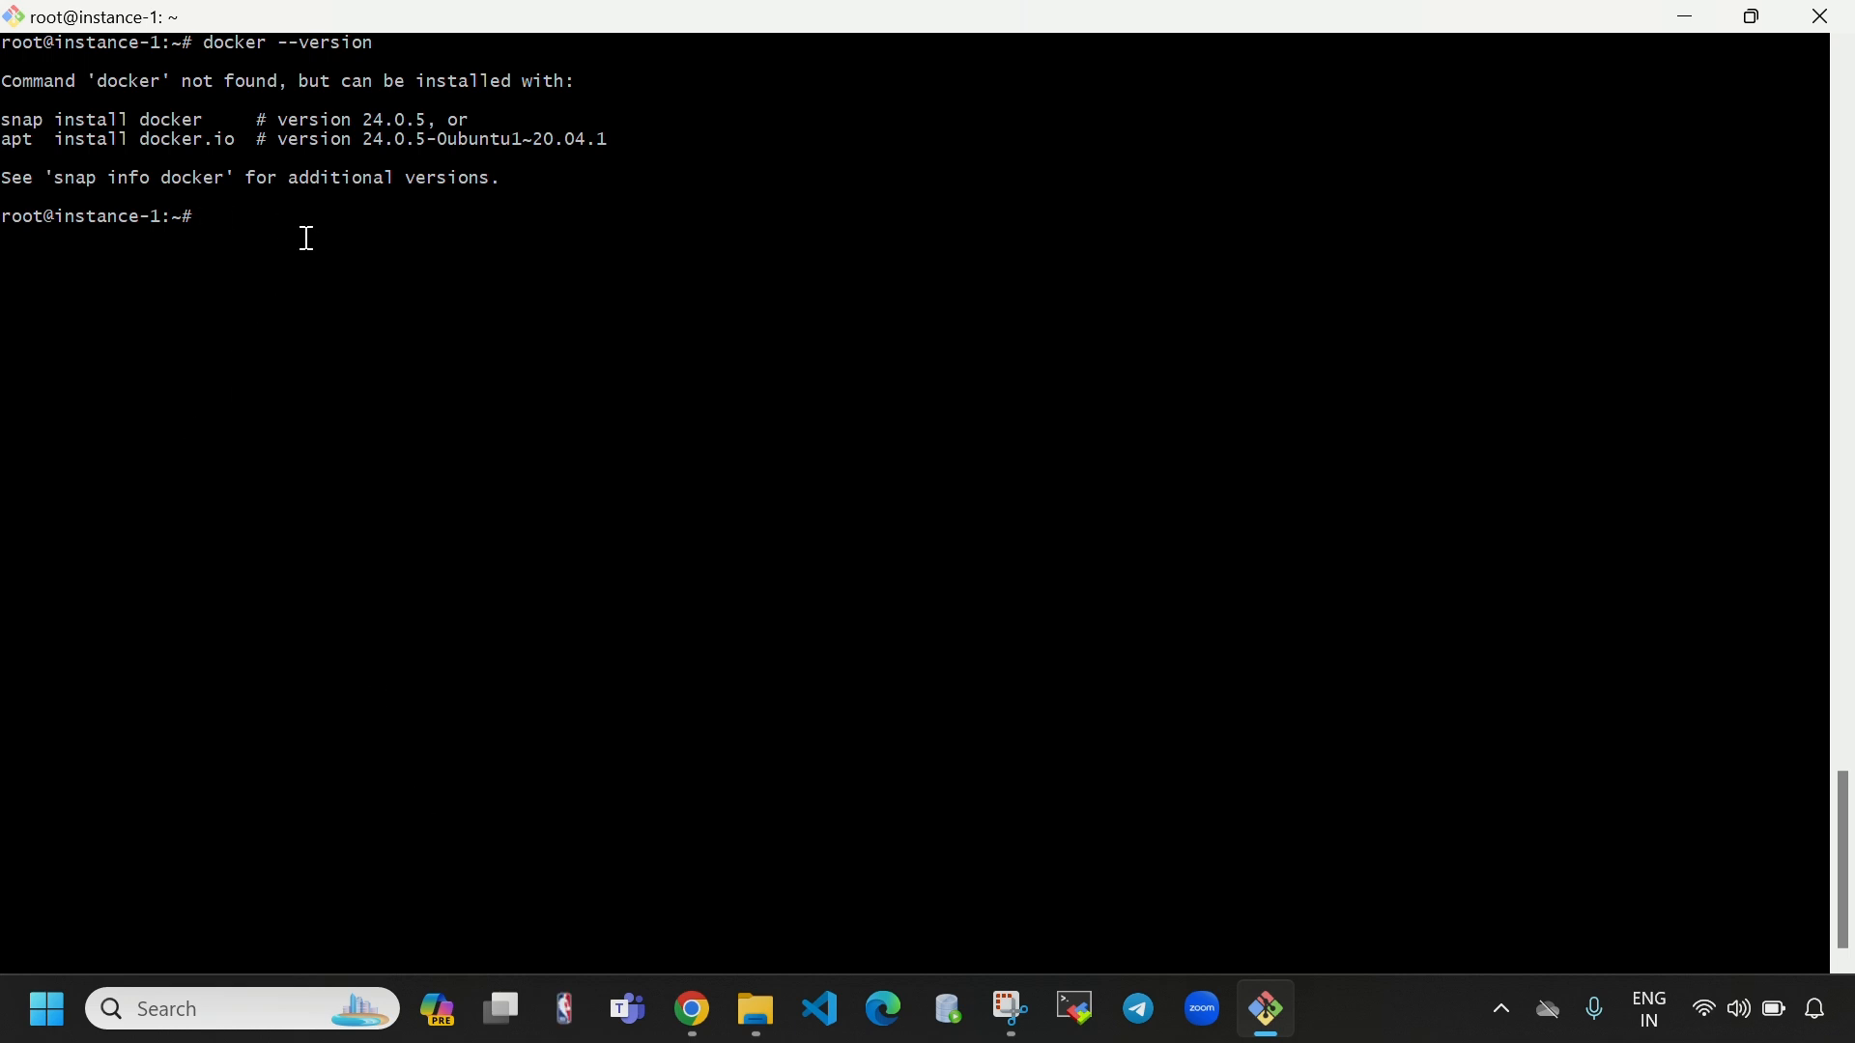
pyautogui.write('snap install docker')
pyautogui.press('Return')
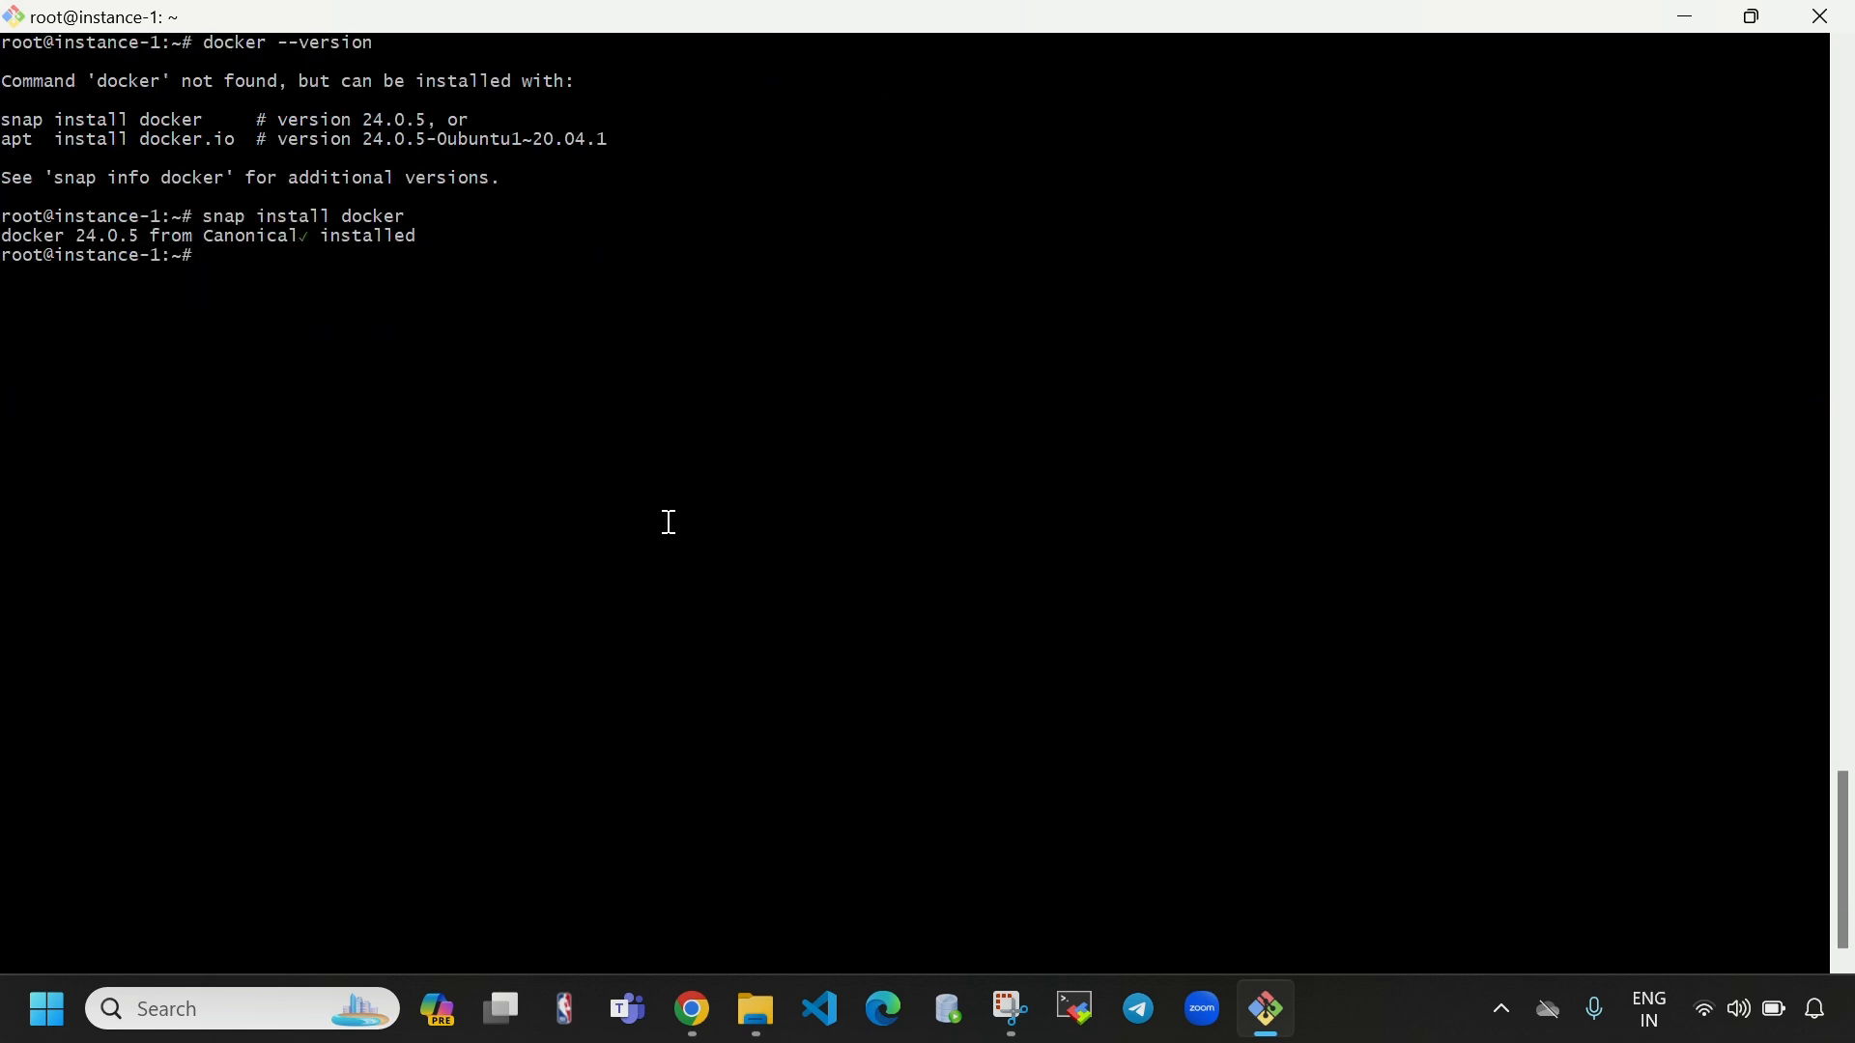
pyautogui.moveTo(321, 237); pyautogui.dragTo(437, 238)
pyautogui.click(384, 326)
# - Clear the terminal and check the Docker installation with docker --version and docker version
pyautogui.hotkey('ctrl', 'l')
pyautogui.write('docker --version')
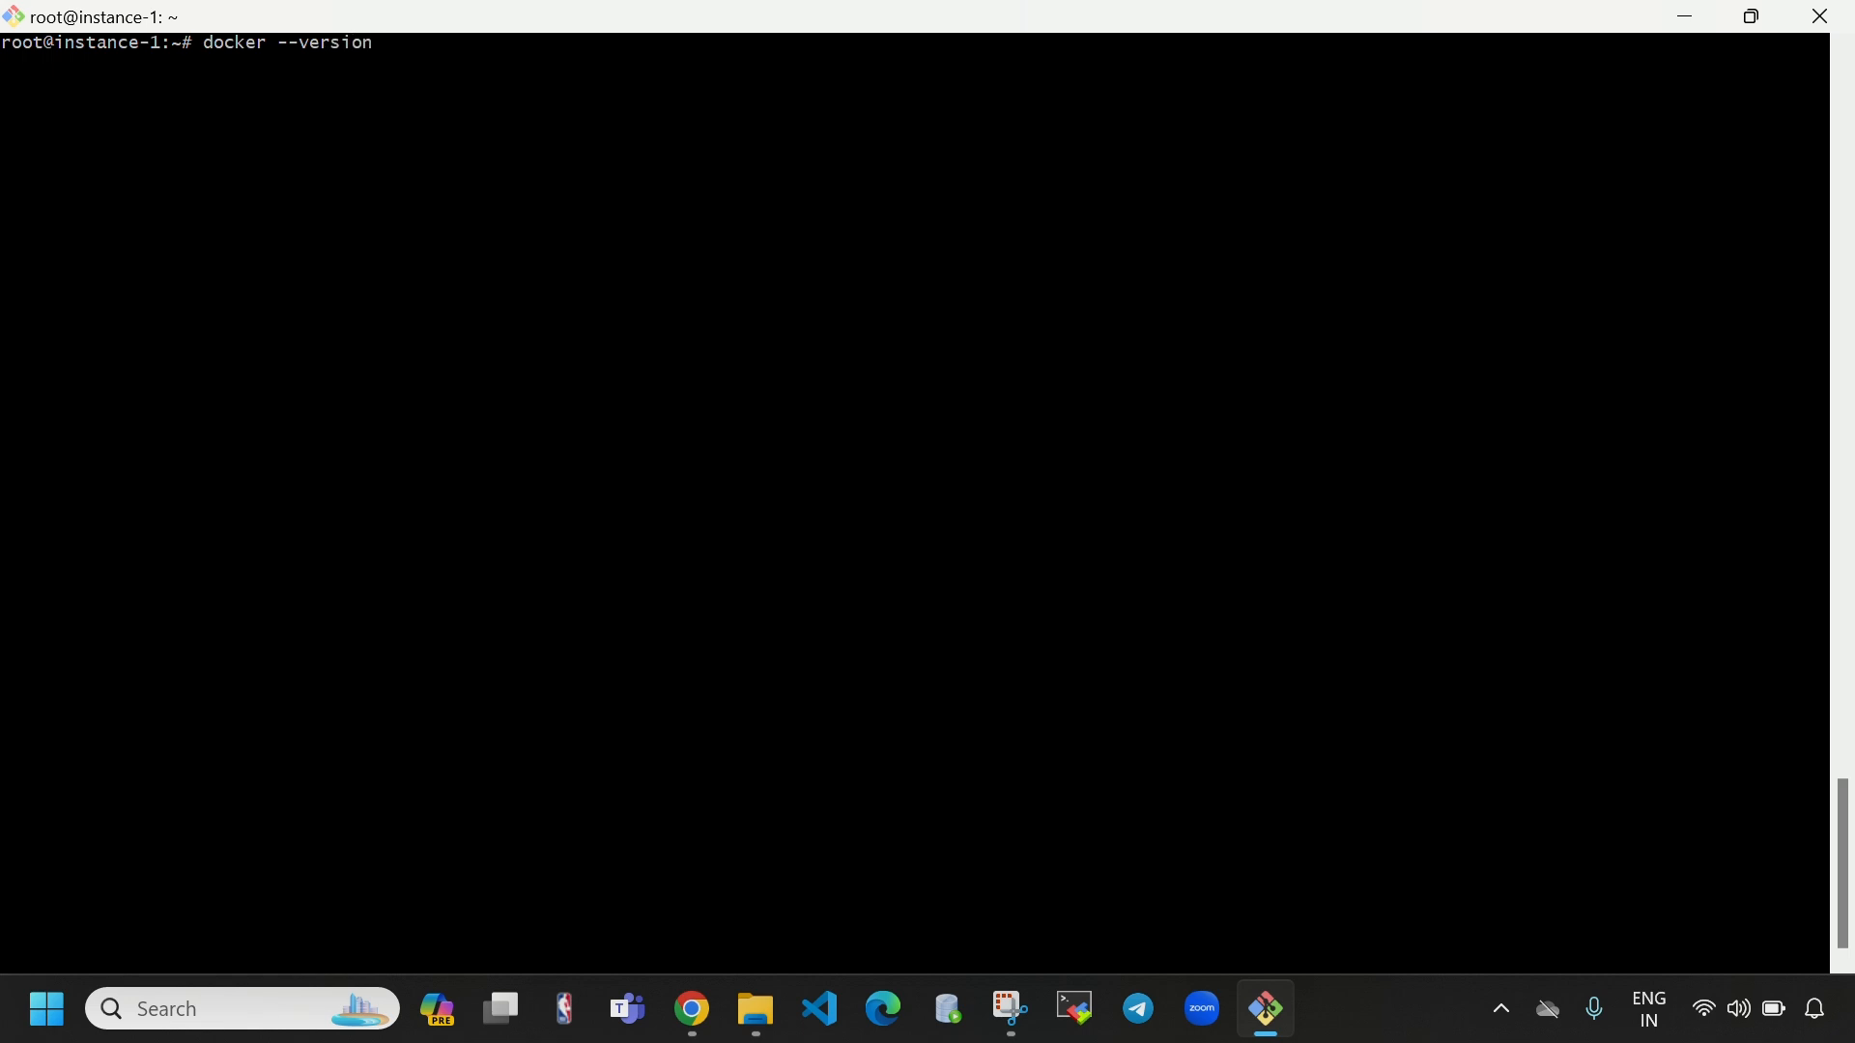
pyautogui.press('Return')
pyautogui.moveTo(118, 64); pyautogui.dragTo(218, 66)
pyautogui.click(232, 124)
pyautogui.write('docker version')
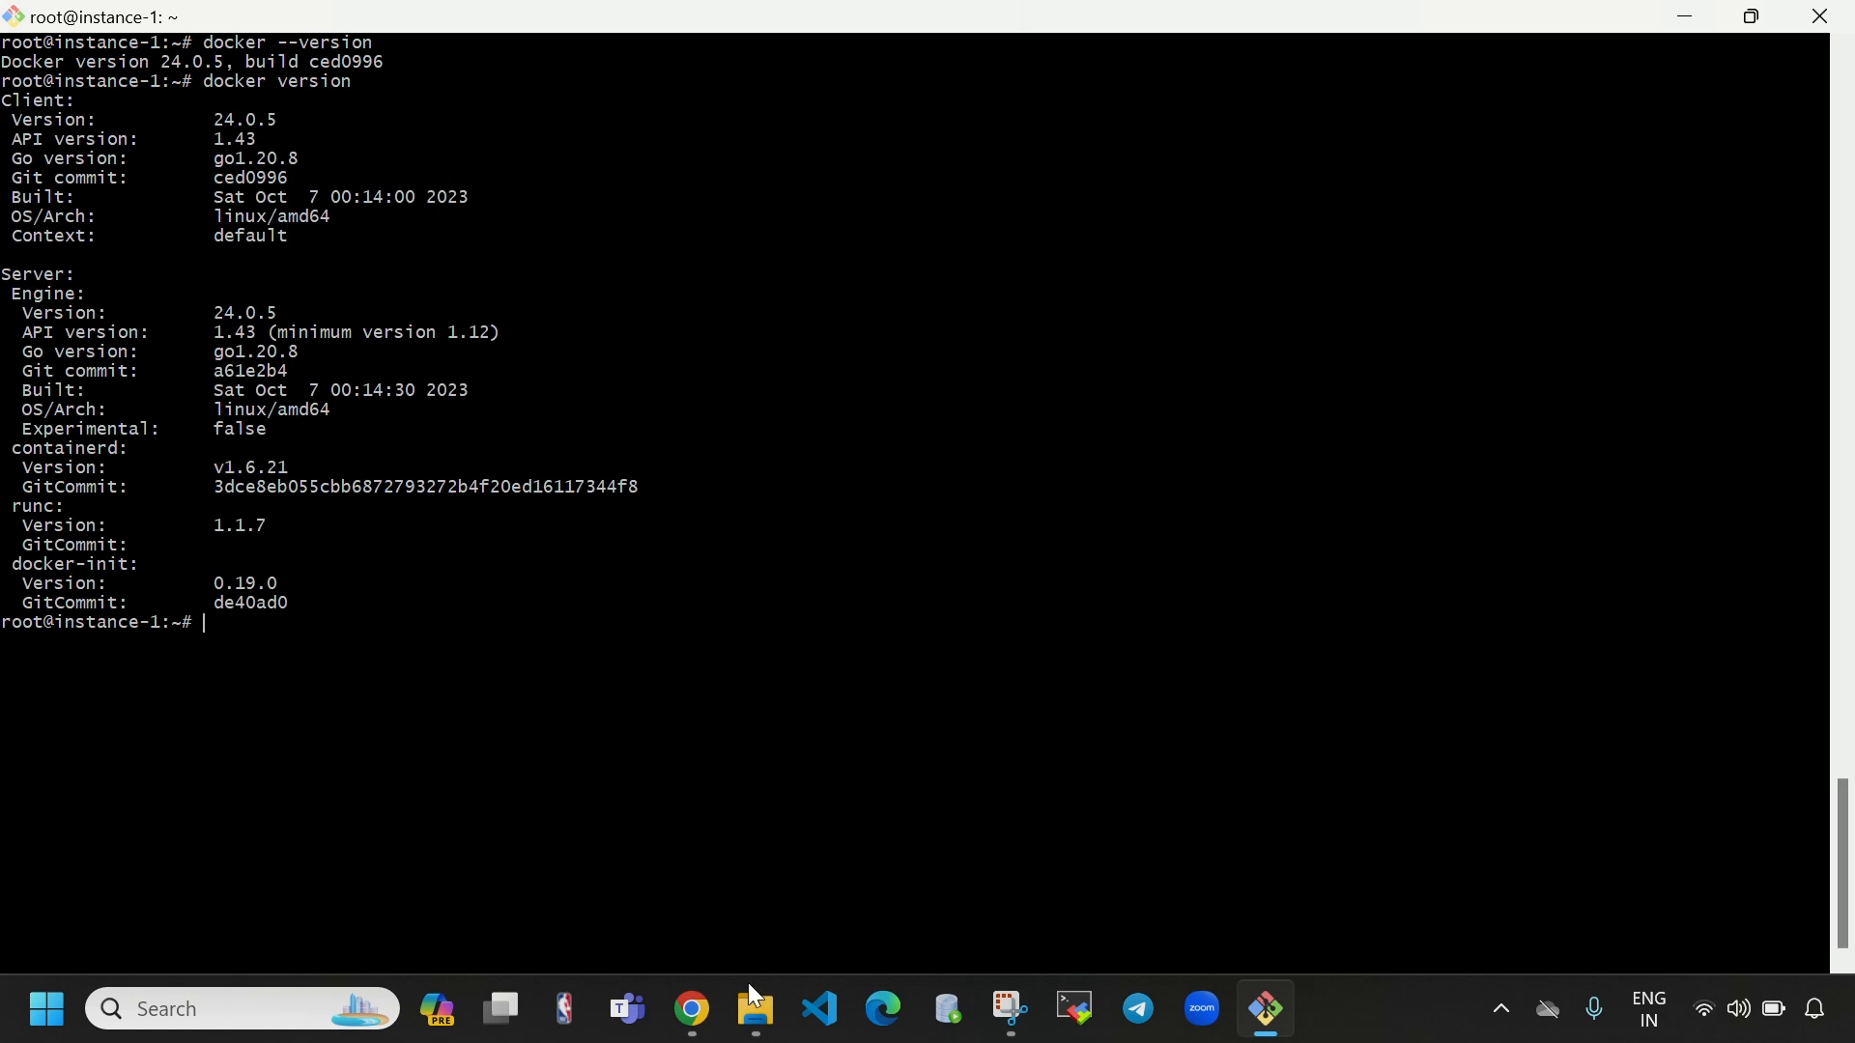
# - Switch to Chrome's VM instances page, open an SSH-in-browser session to instance-1, and authorize the connection
pyautogui.click(693, 1010)
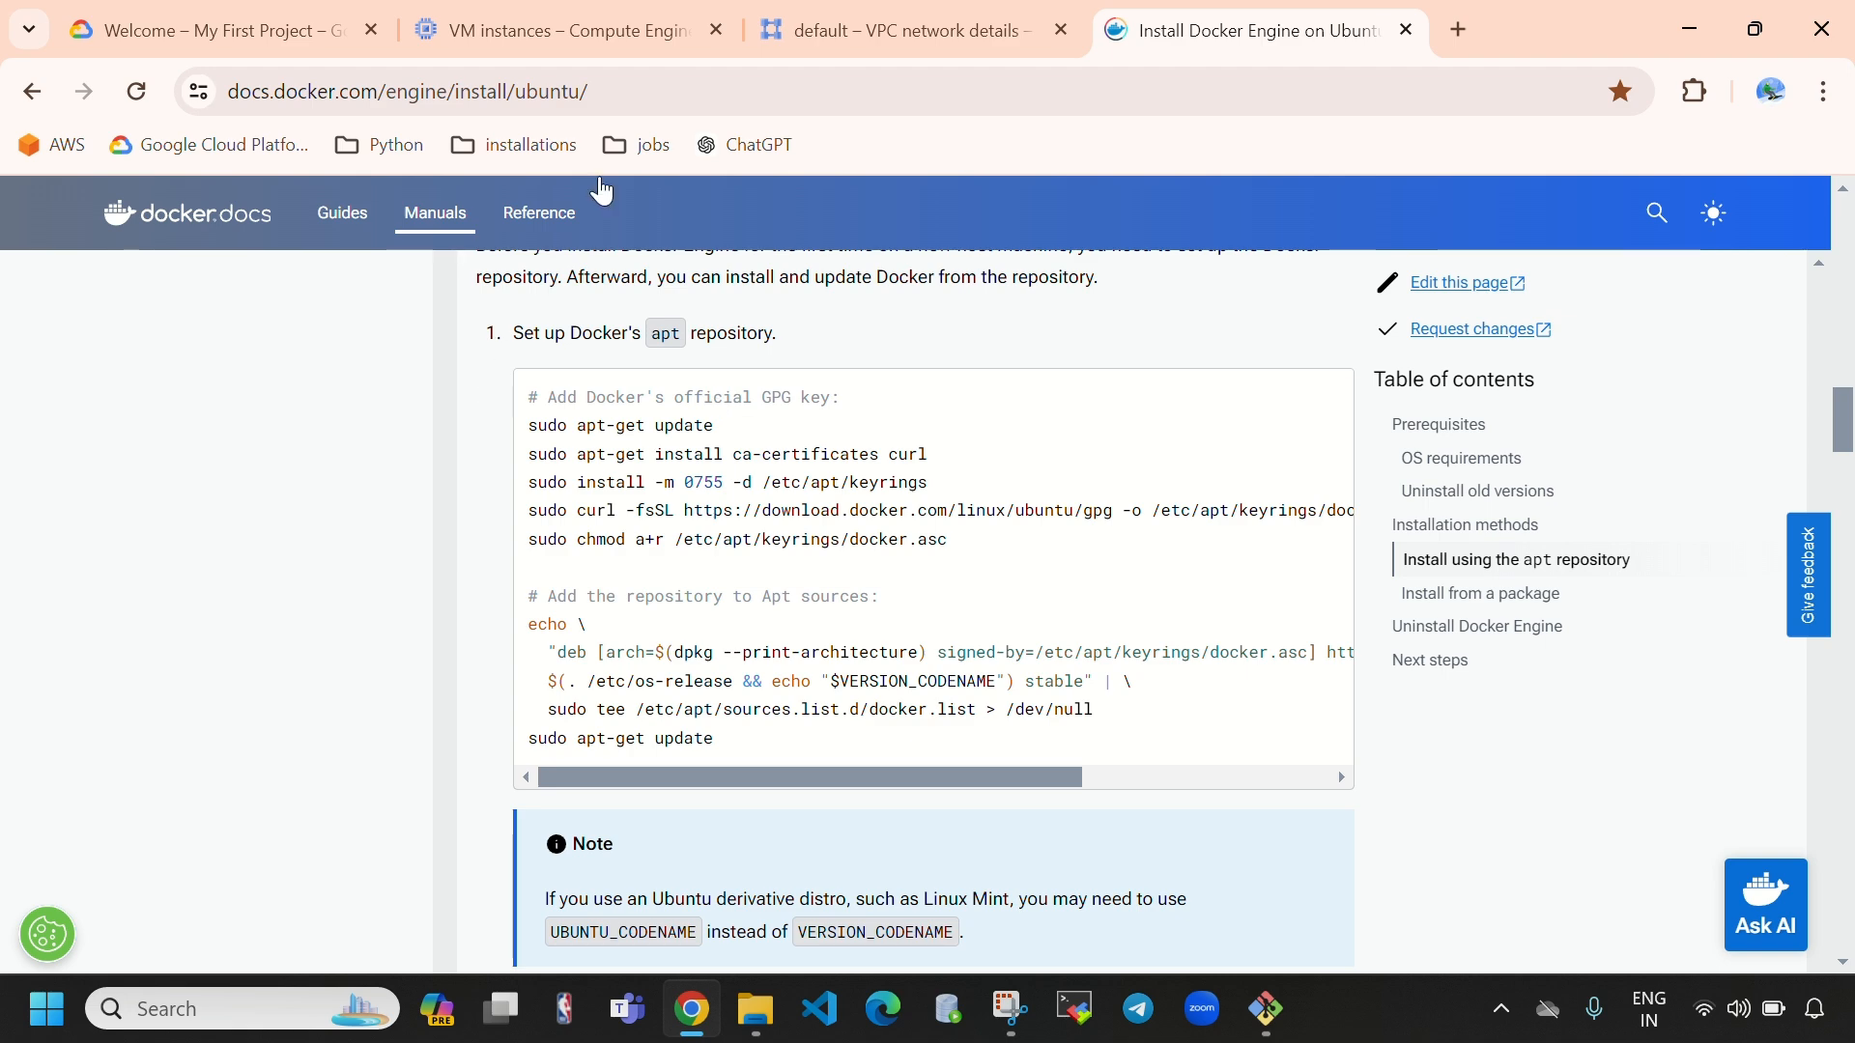
pyautogui.click(566, 31)
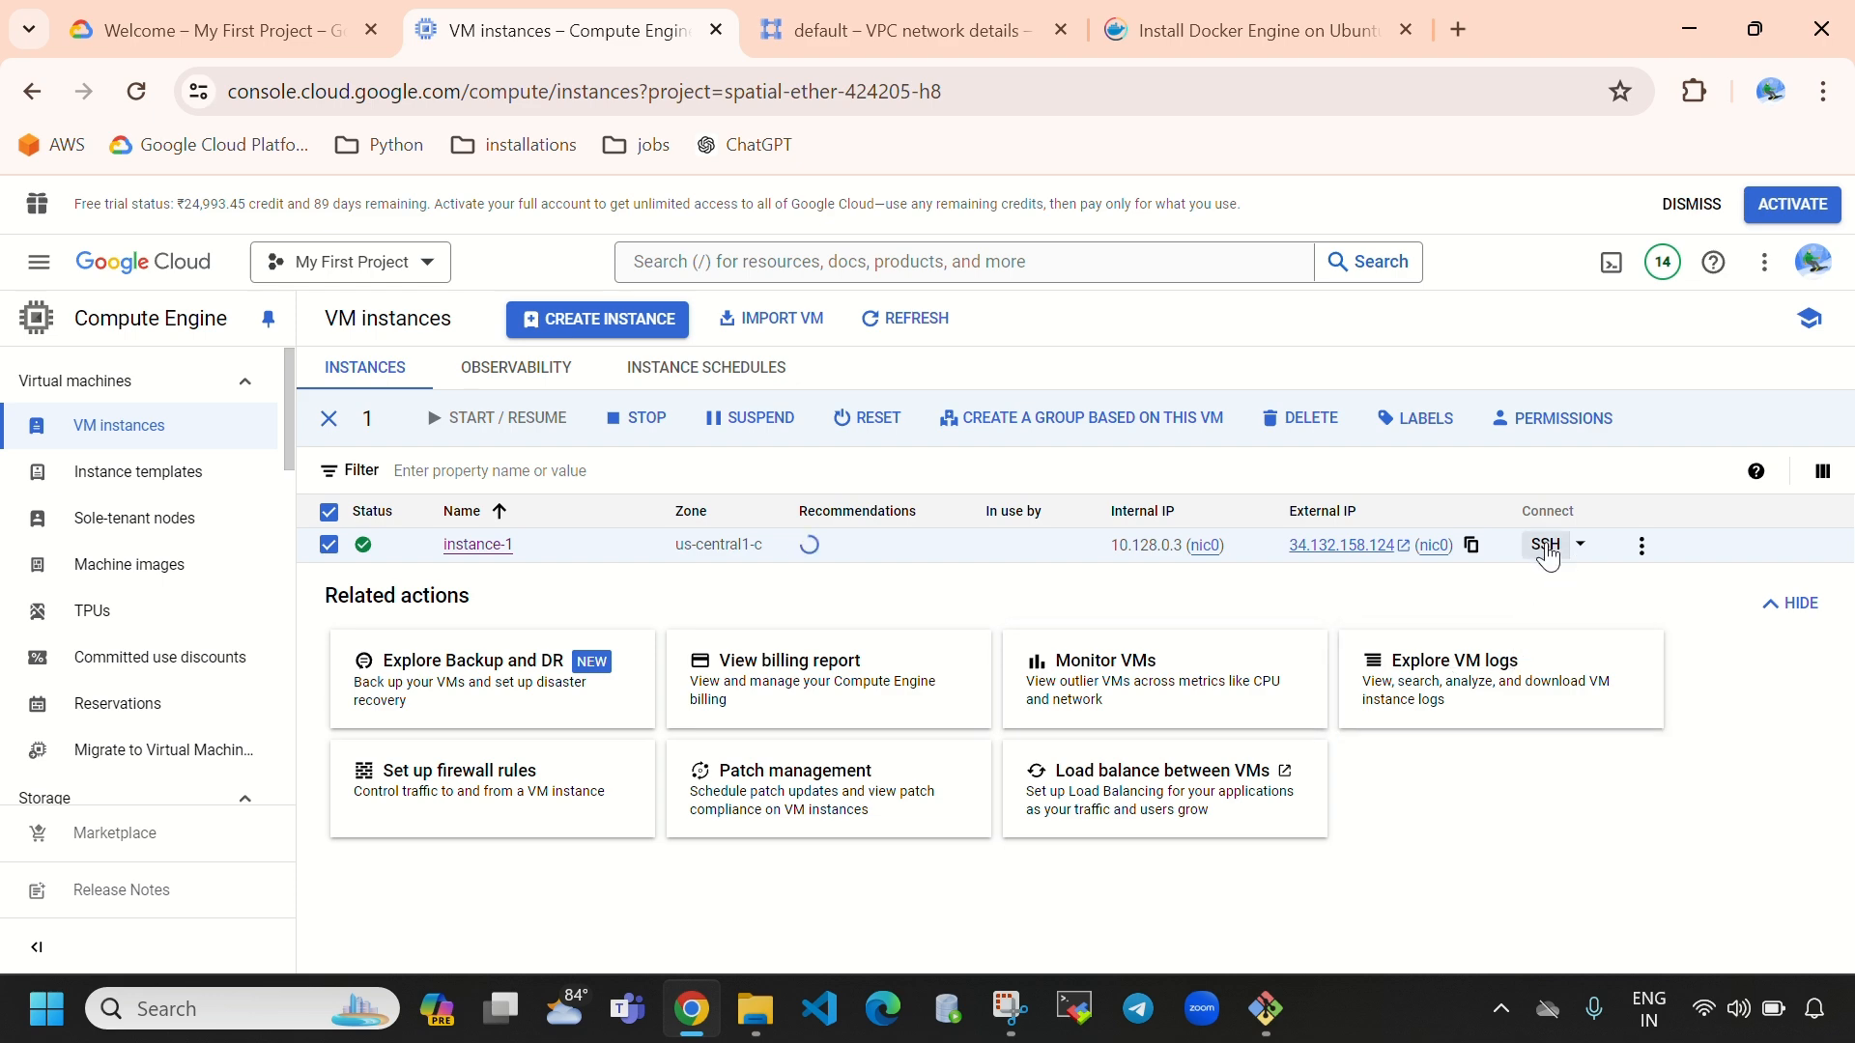
pyautogui.click(1266, 1009)
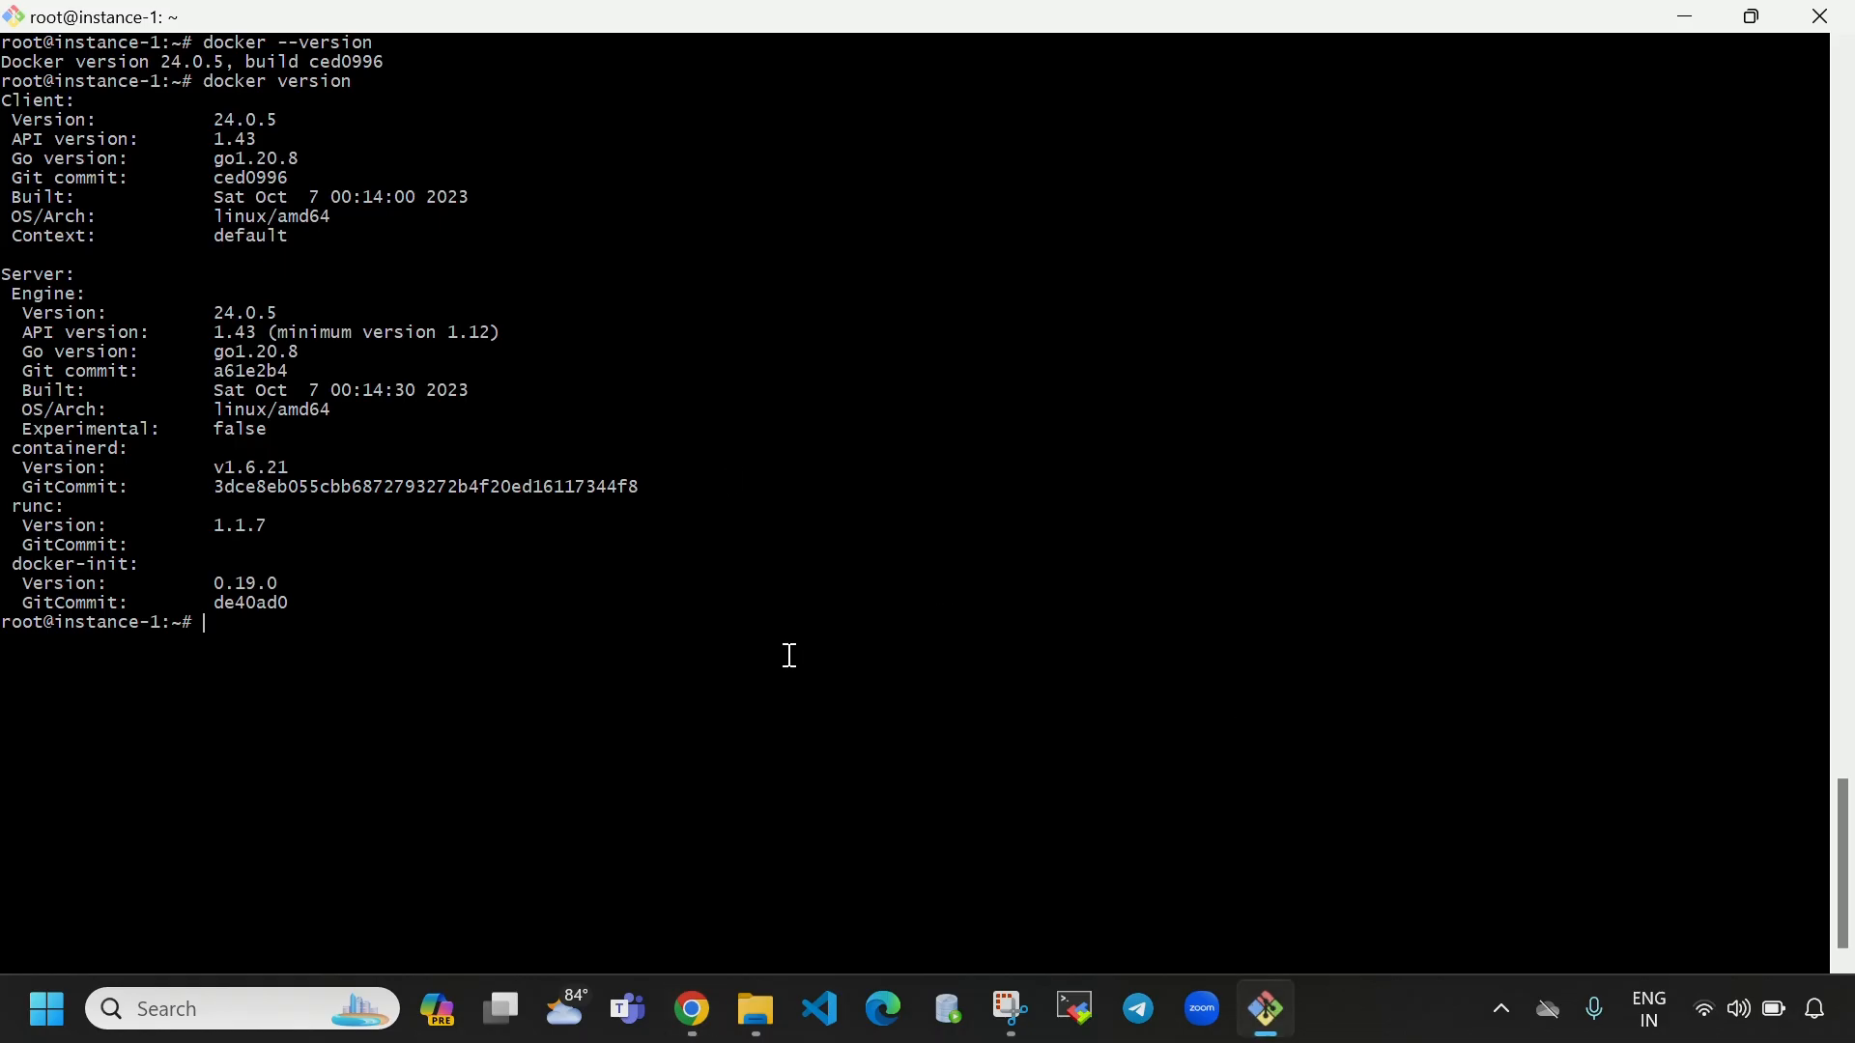
pyautogui.click(679, 987)
pyautogui.click(1537, 548)
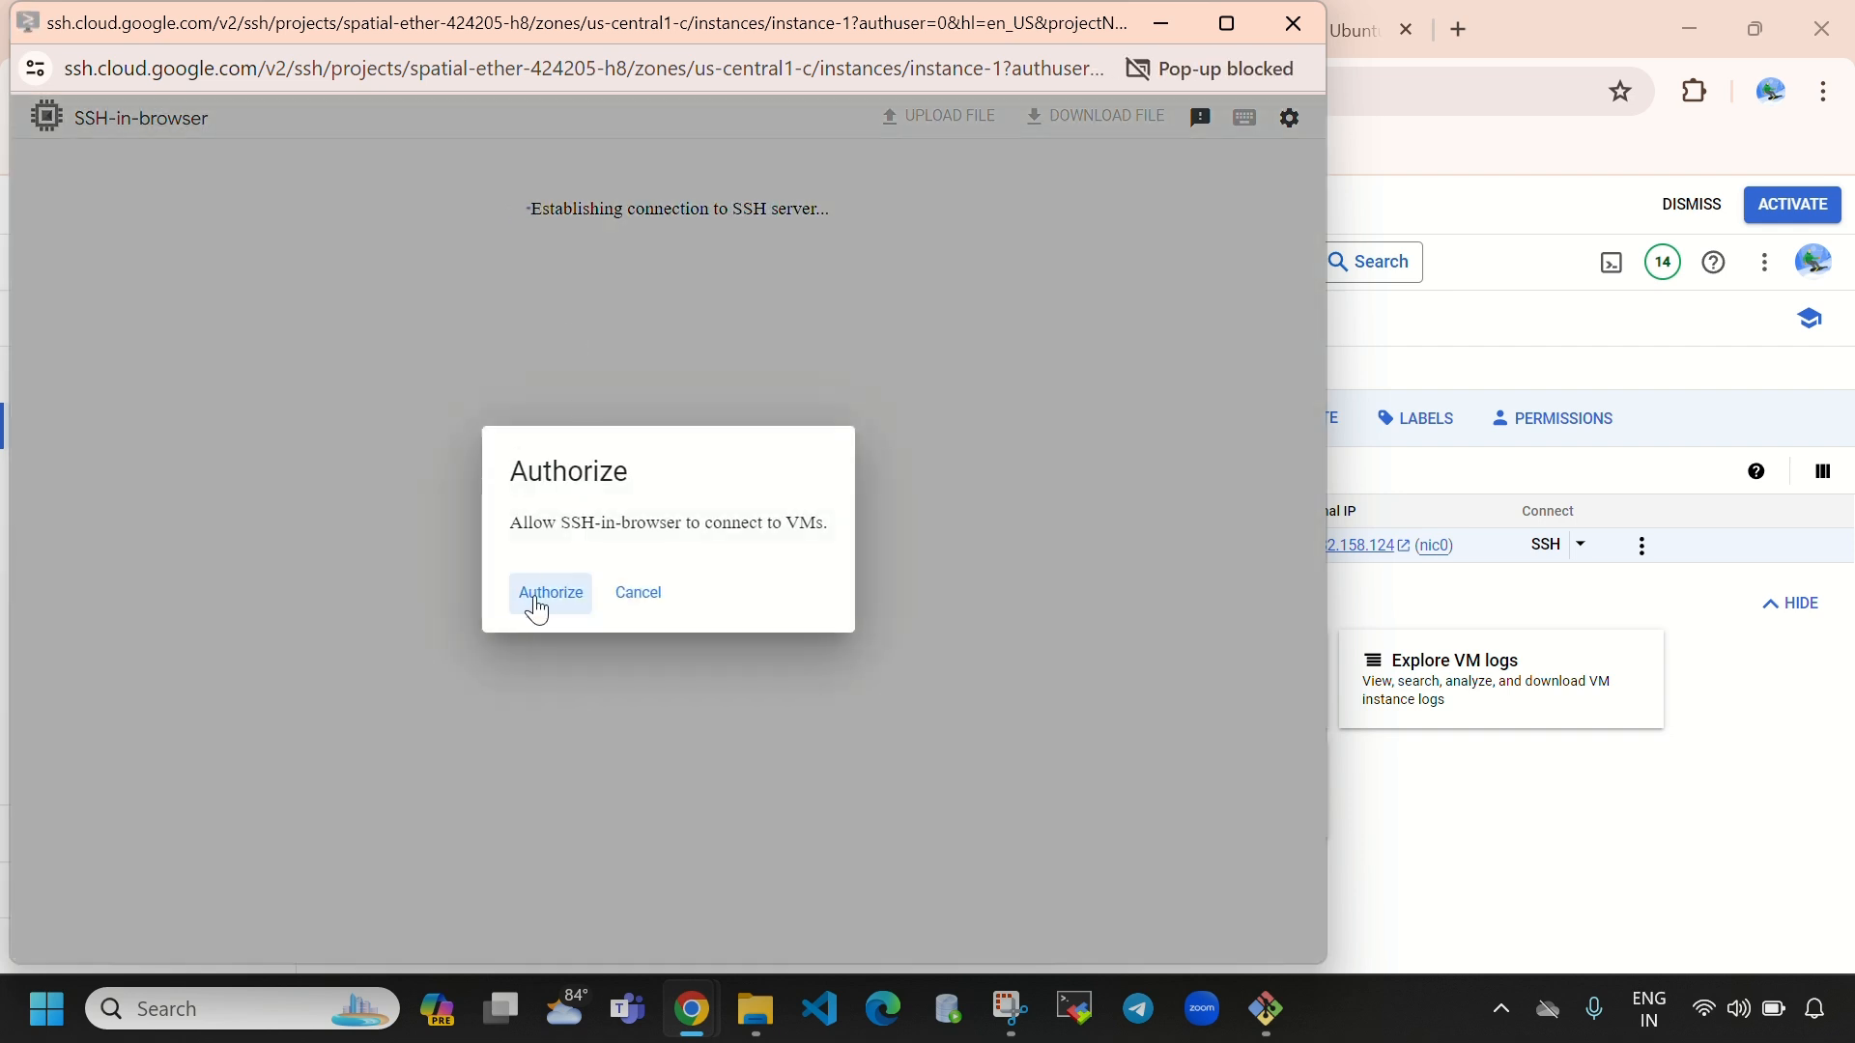
pyautogui.click(547, 594)
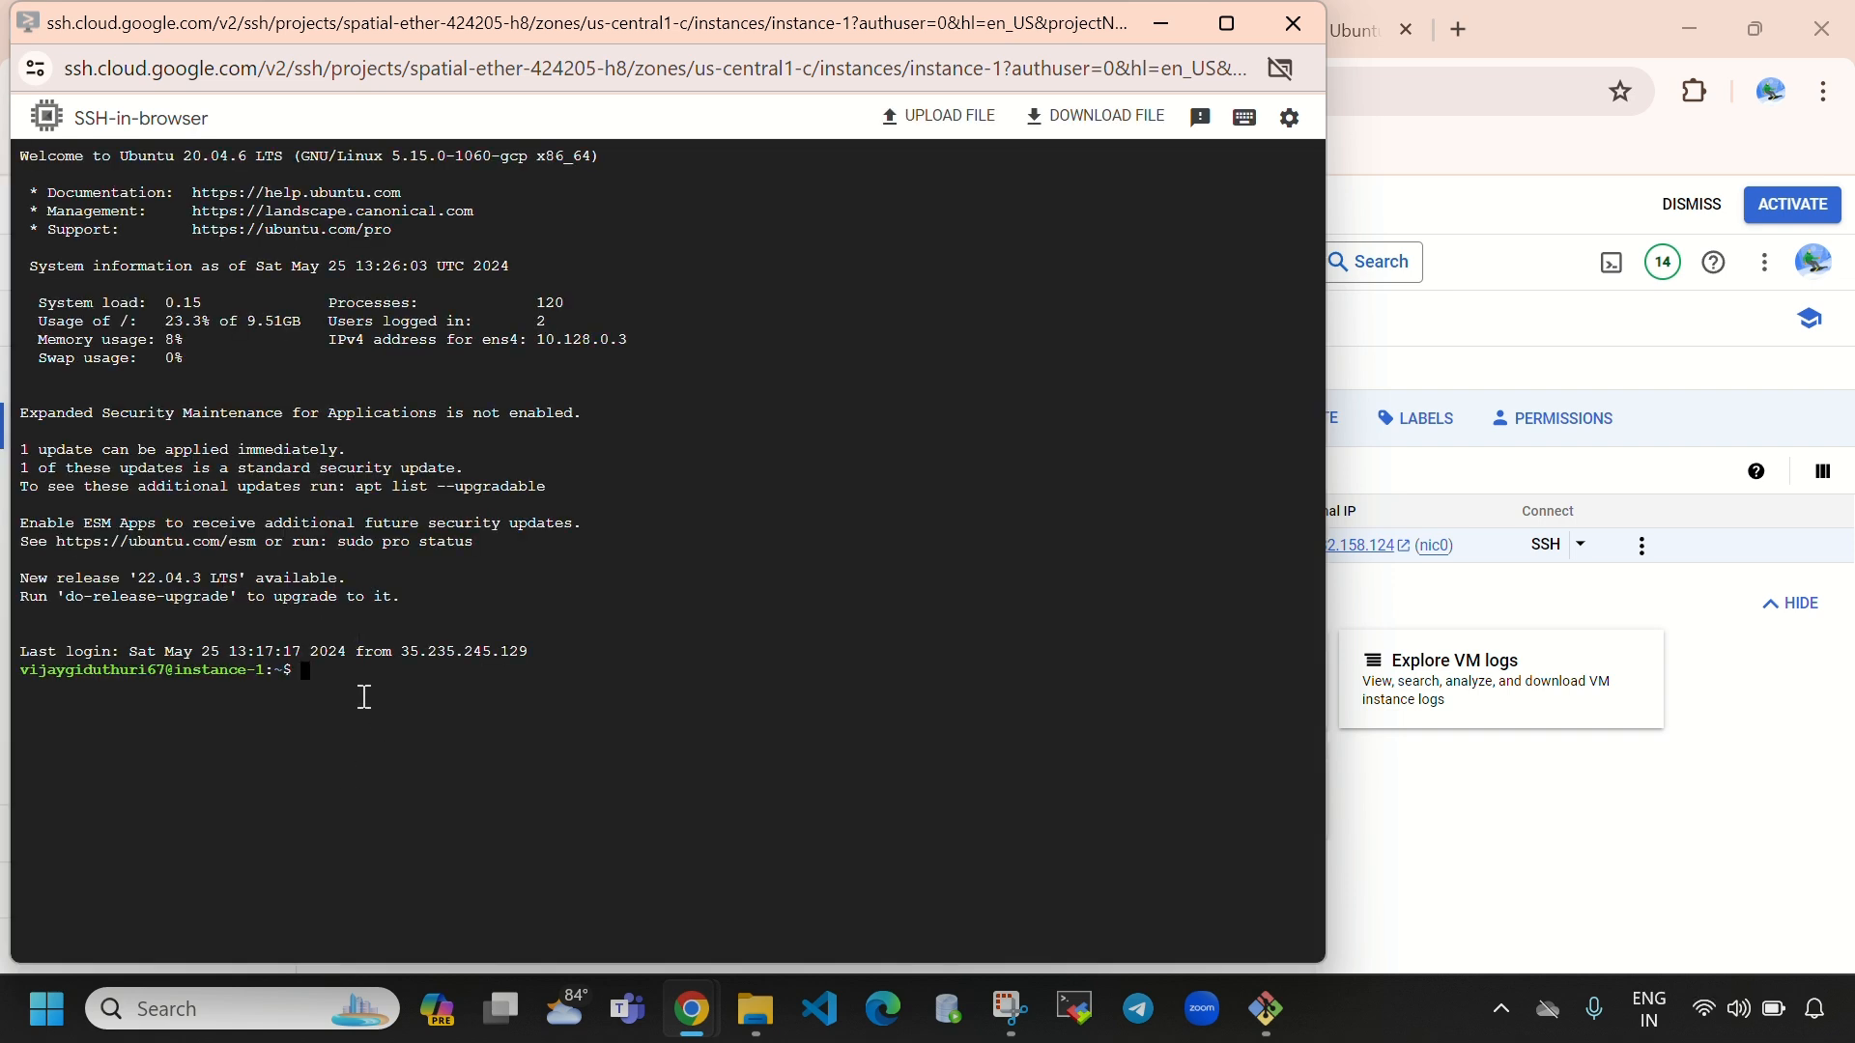
# - Clear the SSH-in-browser terminal, refresh the package lists with sudo apt update -y, and enter a root shell with sudo -i
pyautogui.hotkey('ctrl', 'l')
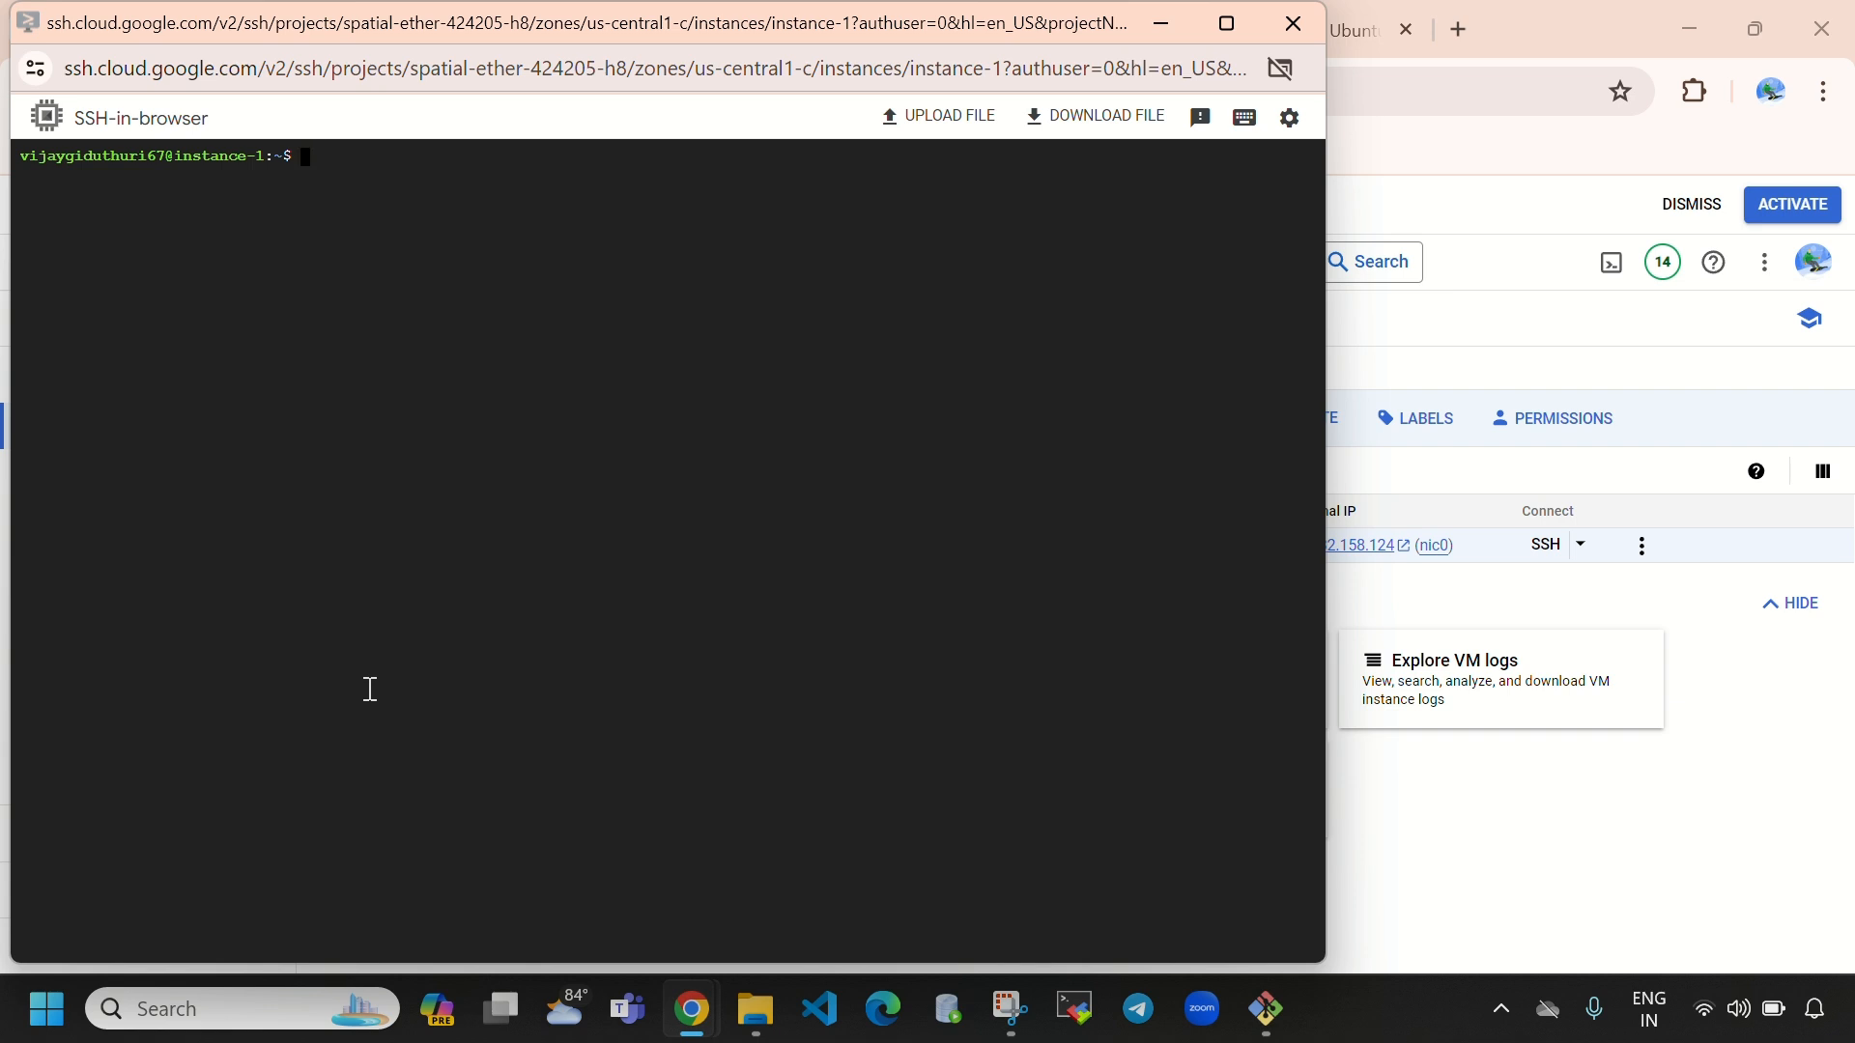
pyautogui.write('sudo apt update -')
pyautogui.write('y')
pyautogui.press('Return')
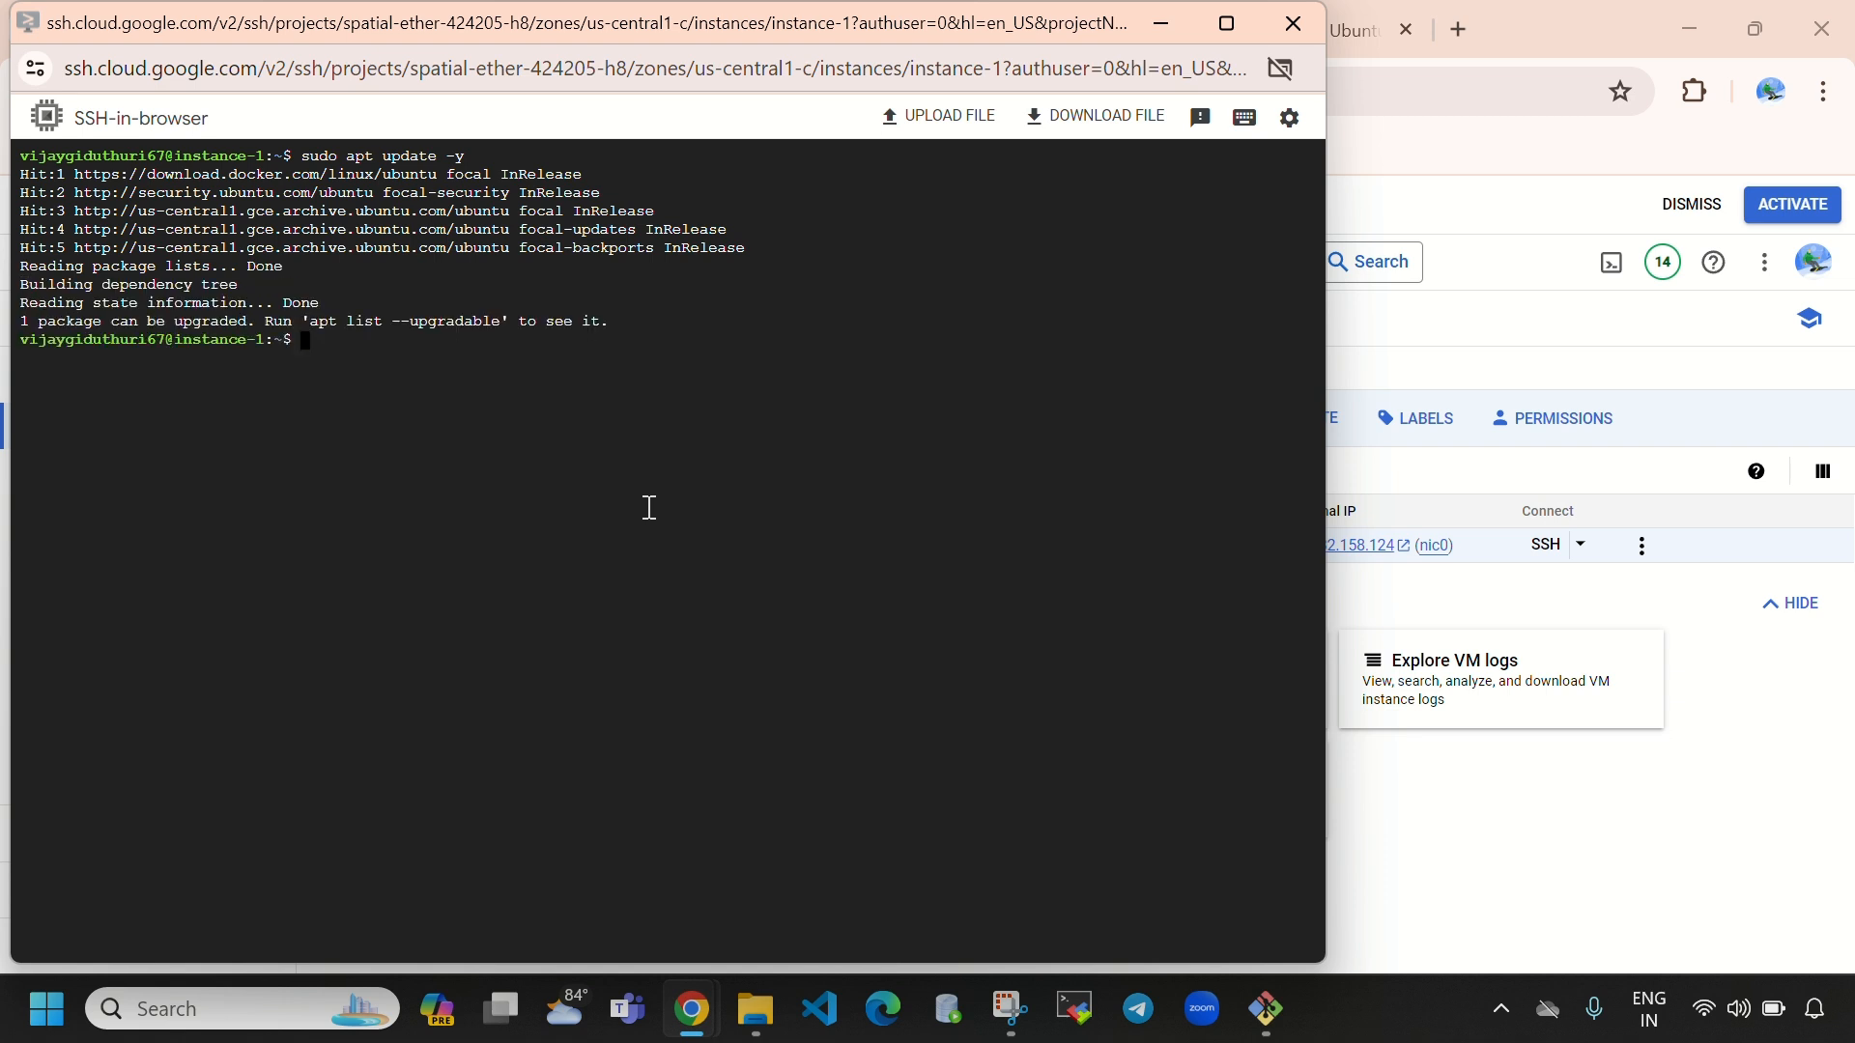
pyautogui.write('sudo -i')
pyautogui.press('Return')
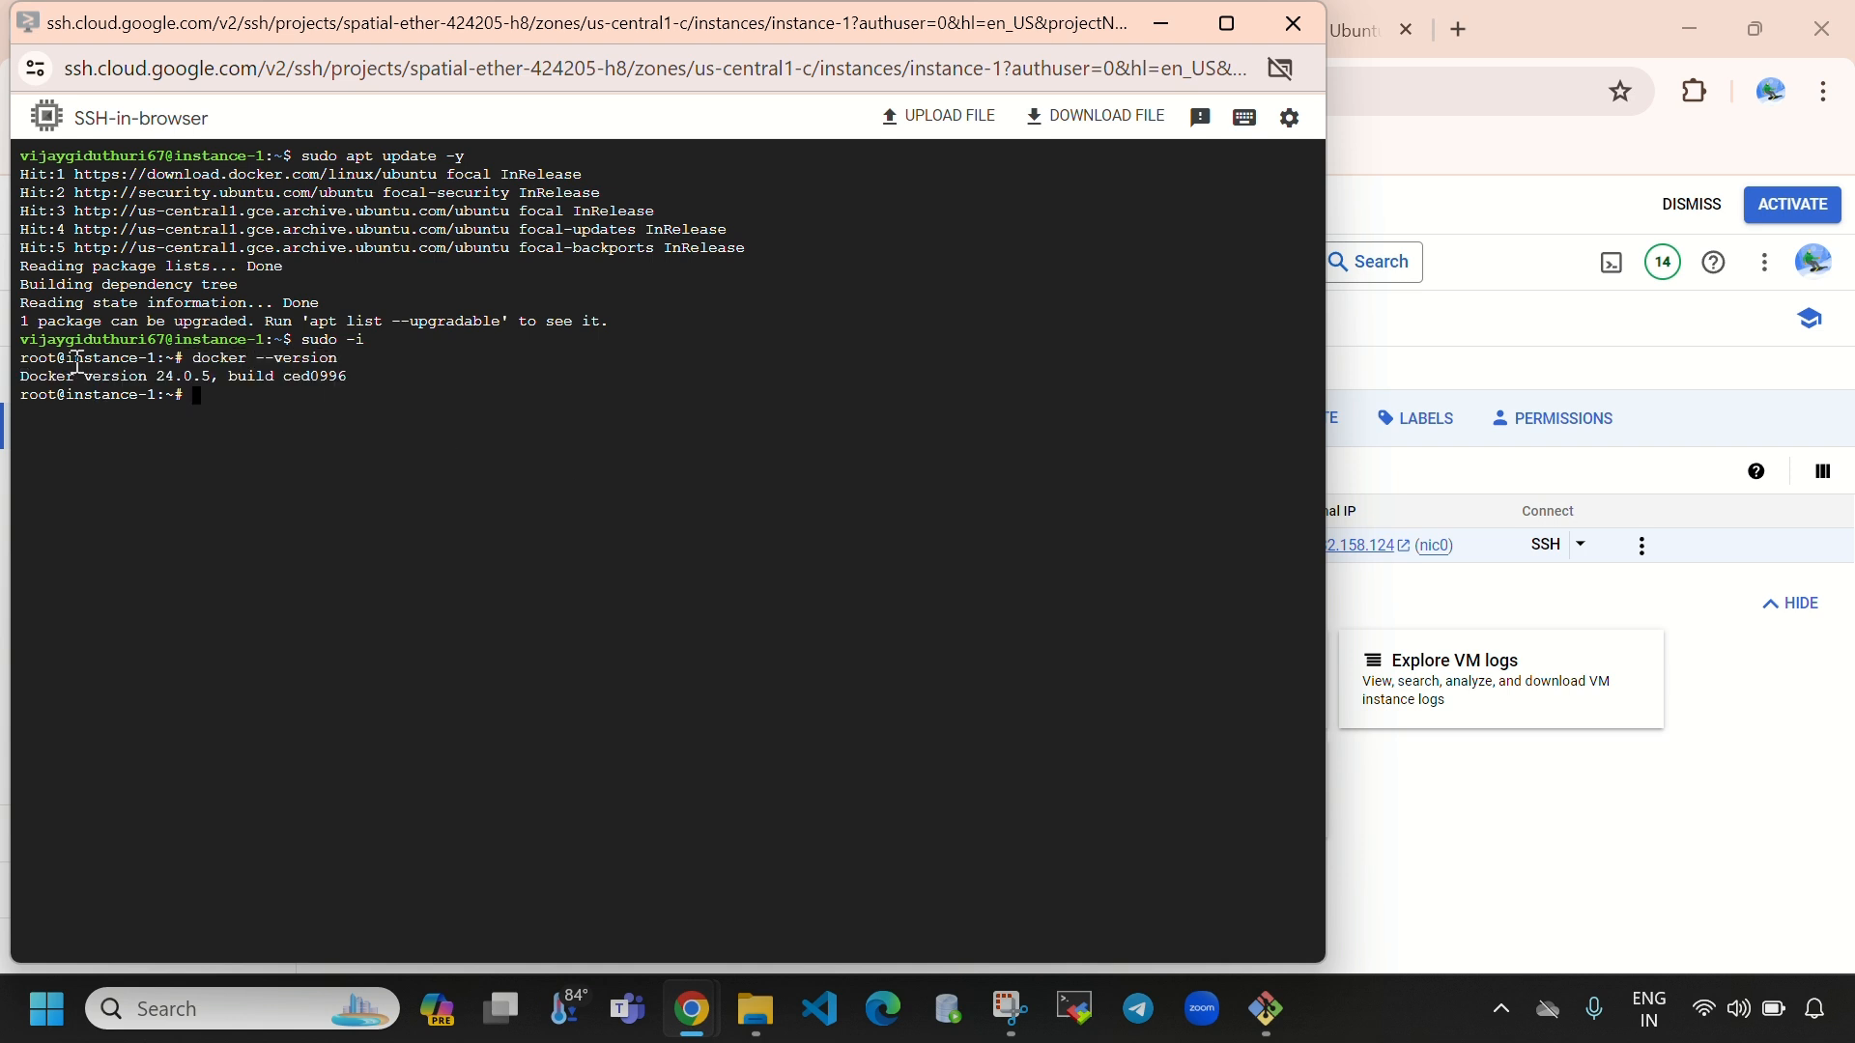
# - Check Docker's client and server details with docker version in the root shell, and minimize the SSH-in-browser window
pyautogui.moveTo(31, 379); pyautogui.dragTo(261, 383)
pyautogui.click(259, 426)
pyautogui.write('docker version')
pyautogui.press('Return')
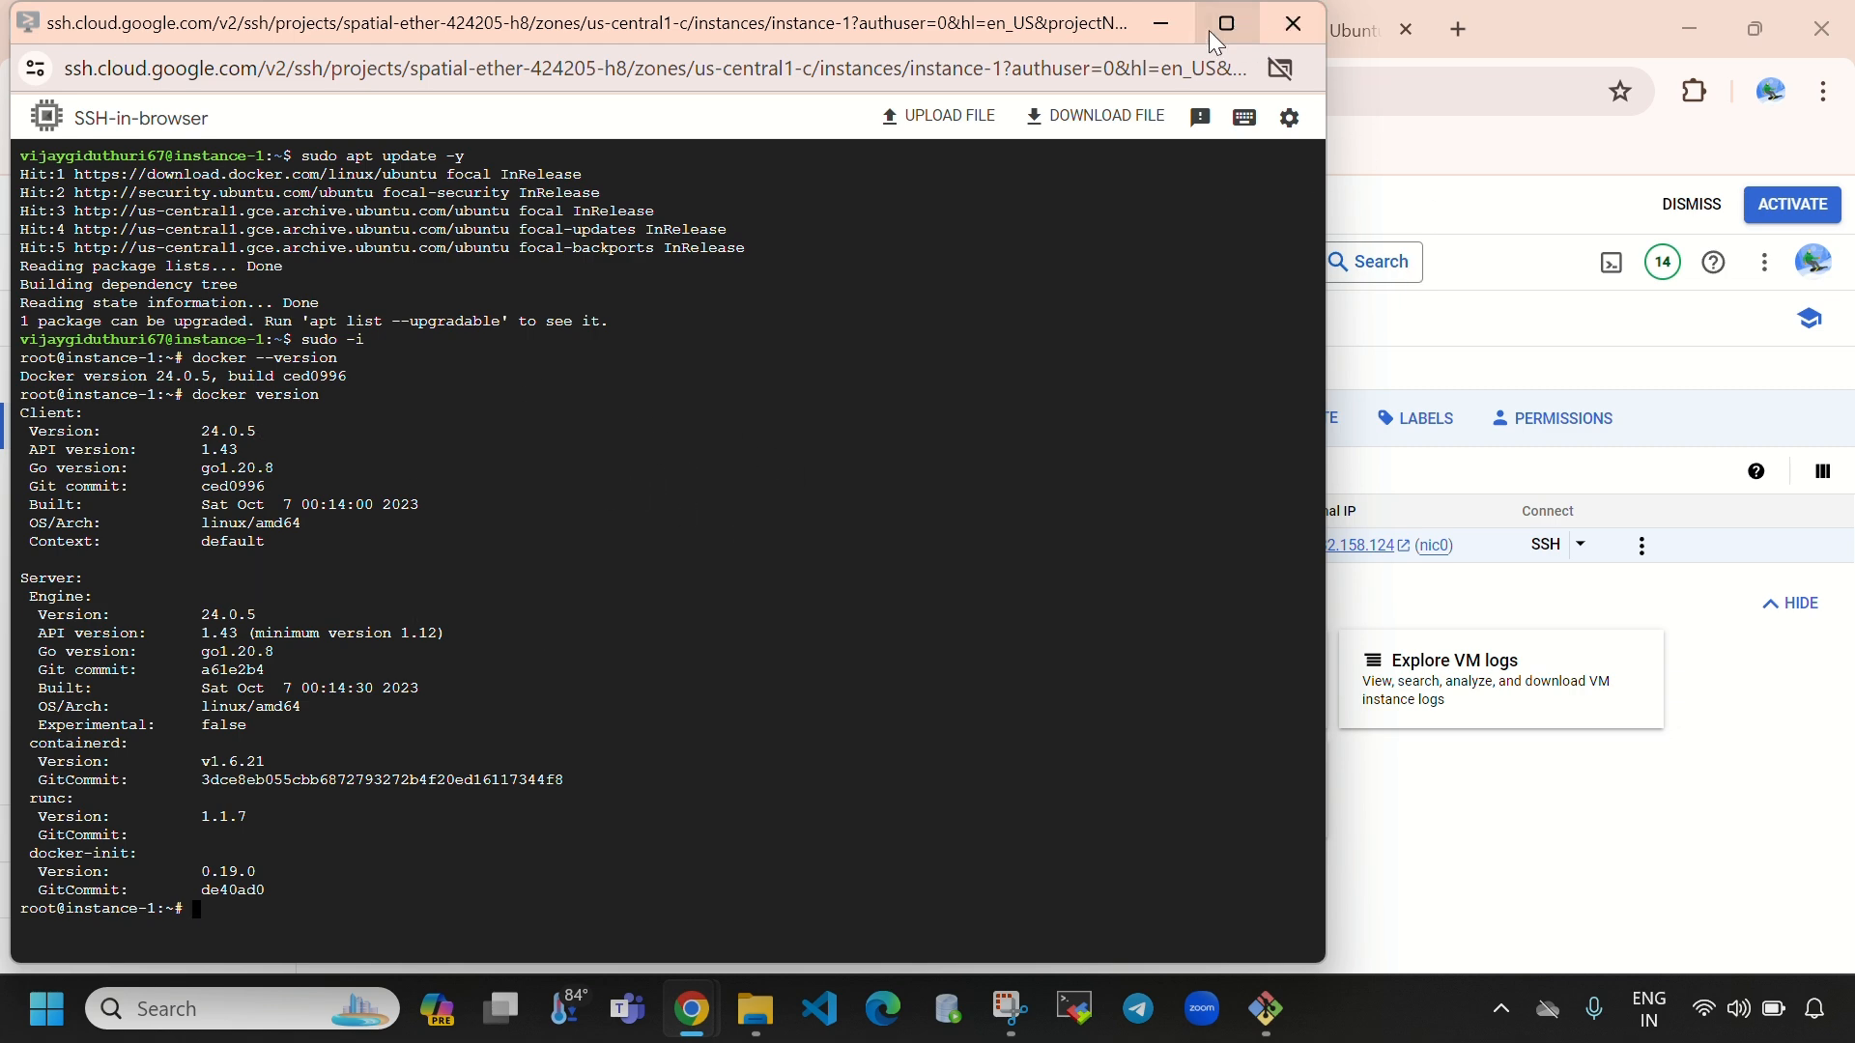
pyautogui.click(1170, 26)
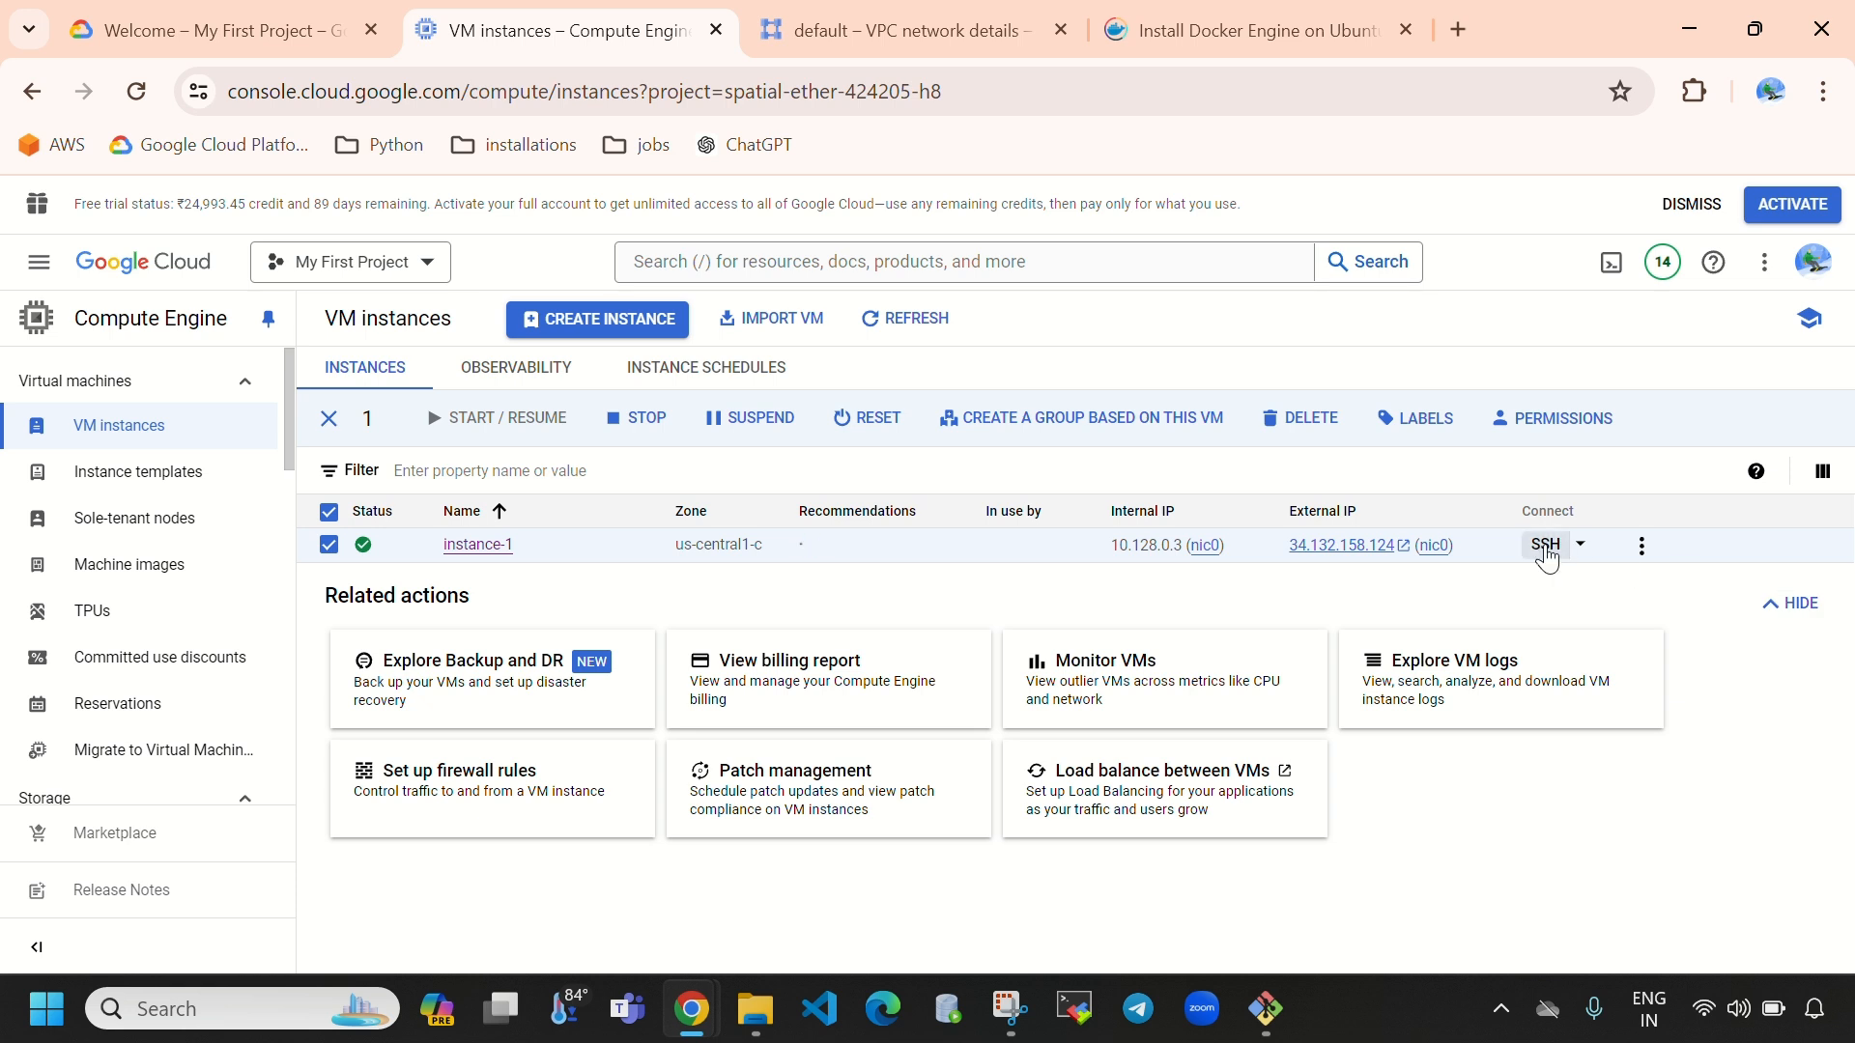
# - Review the Git Bash session, return to Chrome's VM instances page, and view the actions available for instance-1
pyautogui.click(1273, 1012)
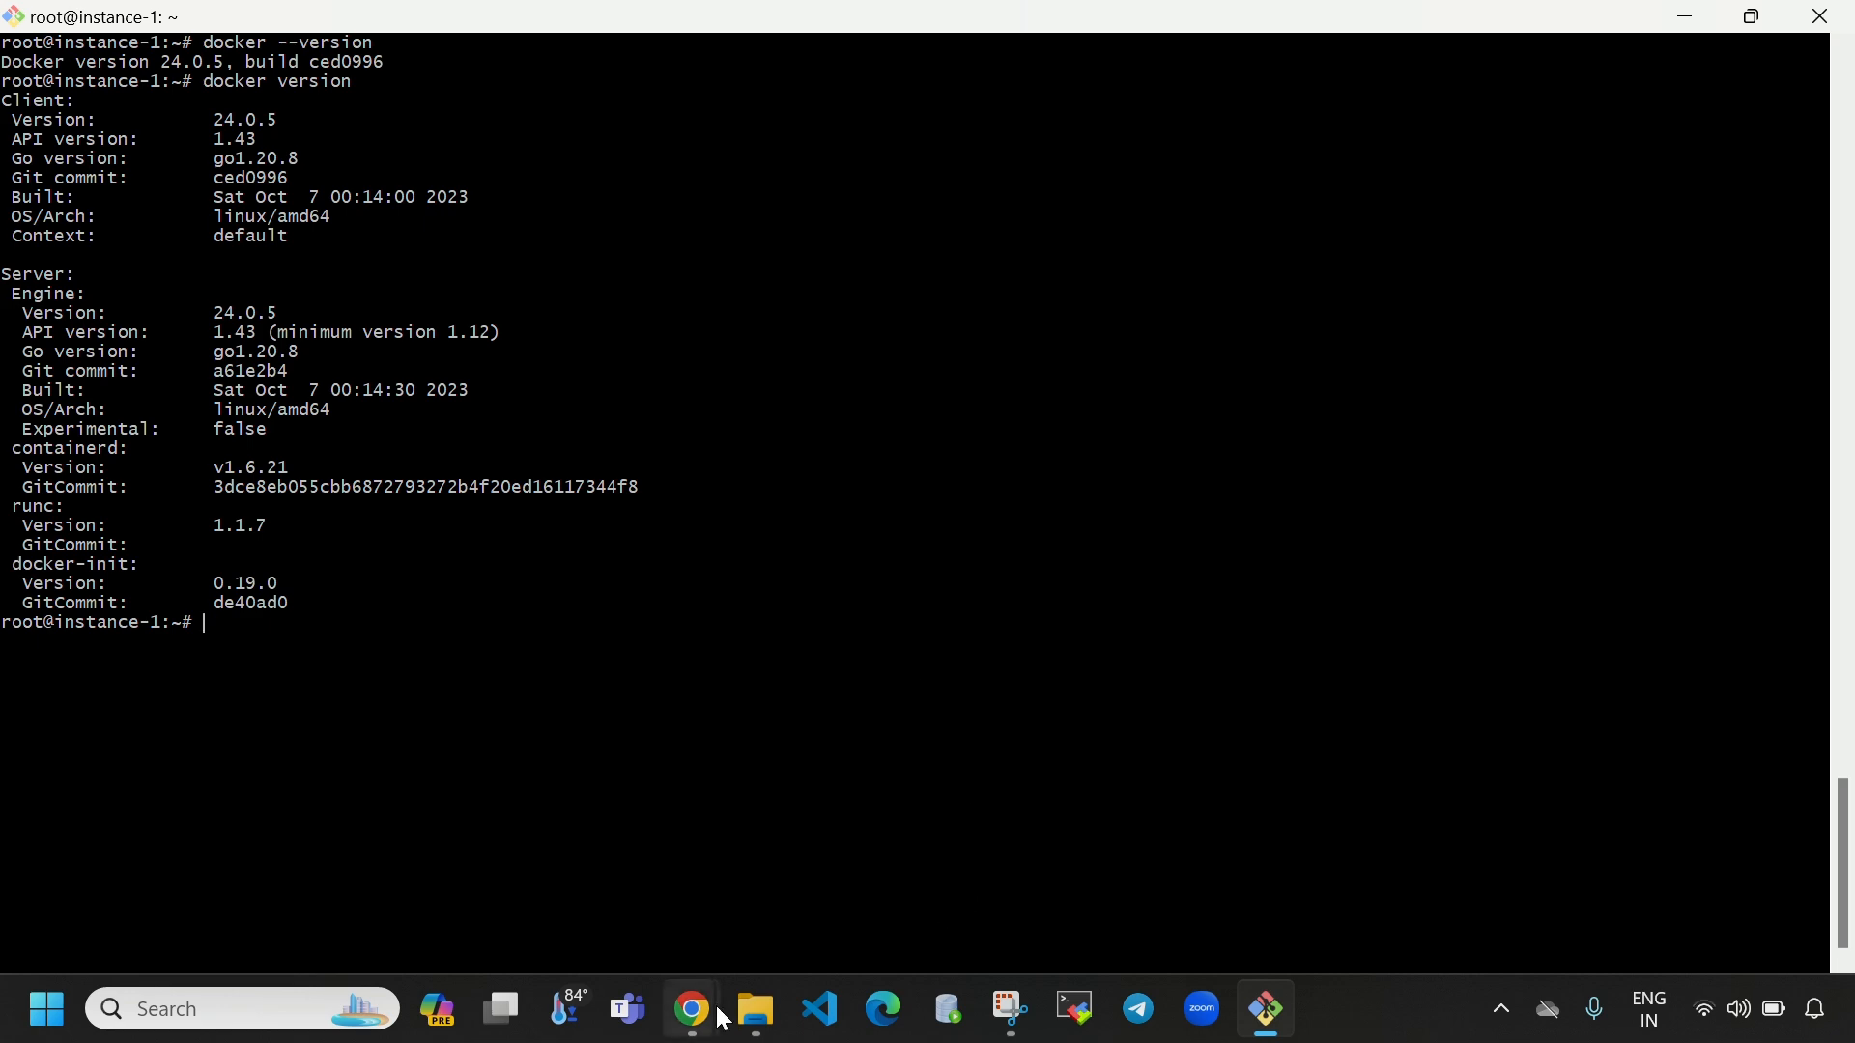
pyautogui.moveTo(724, 1019)
pyautogui.click(618, 850)
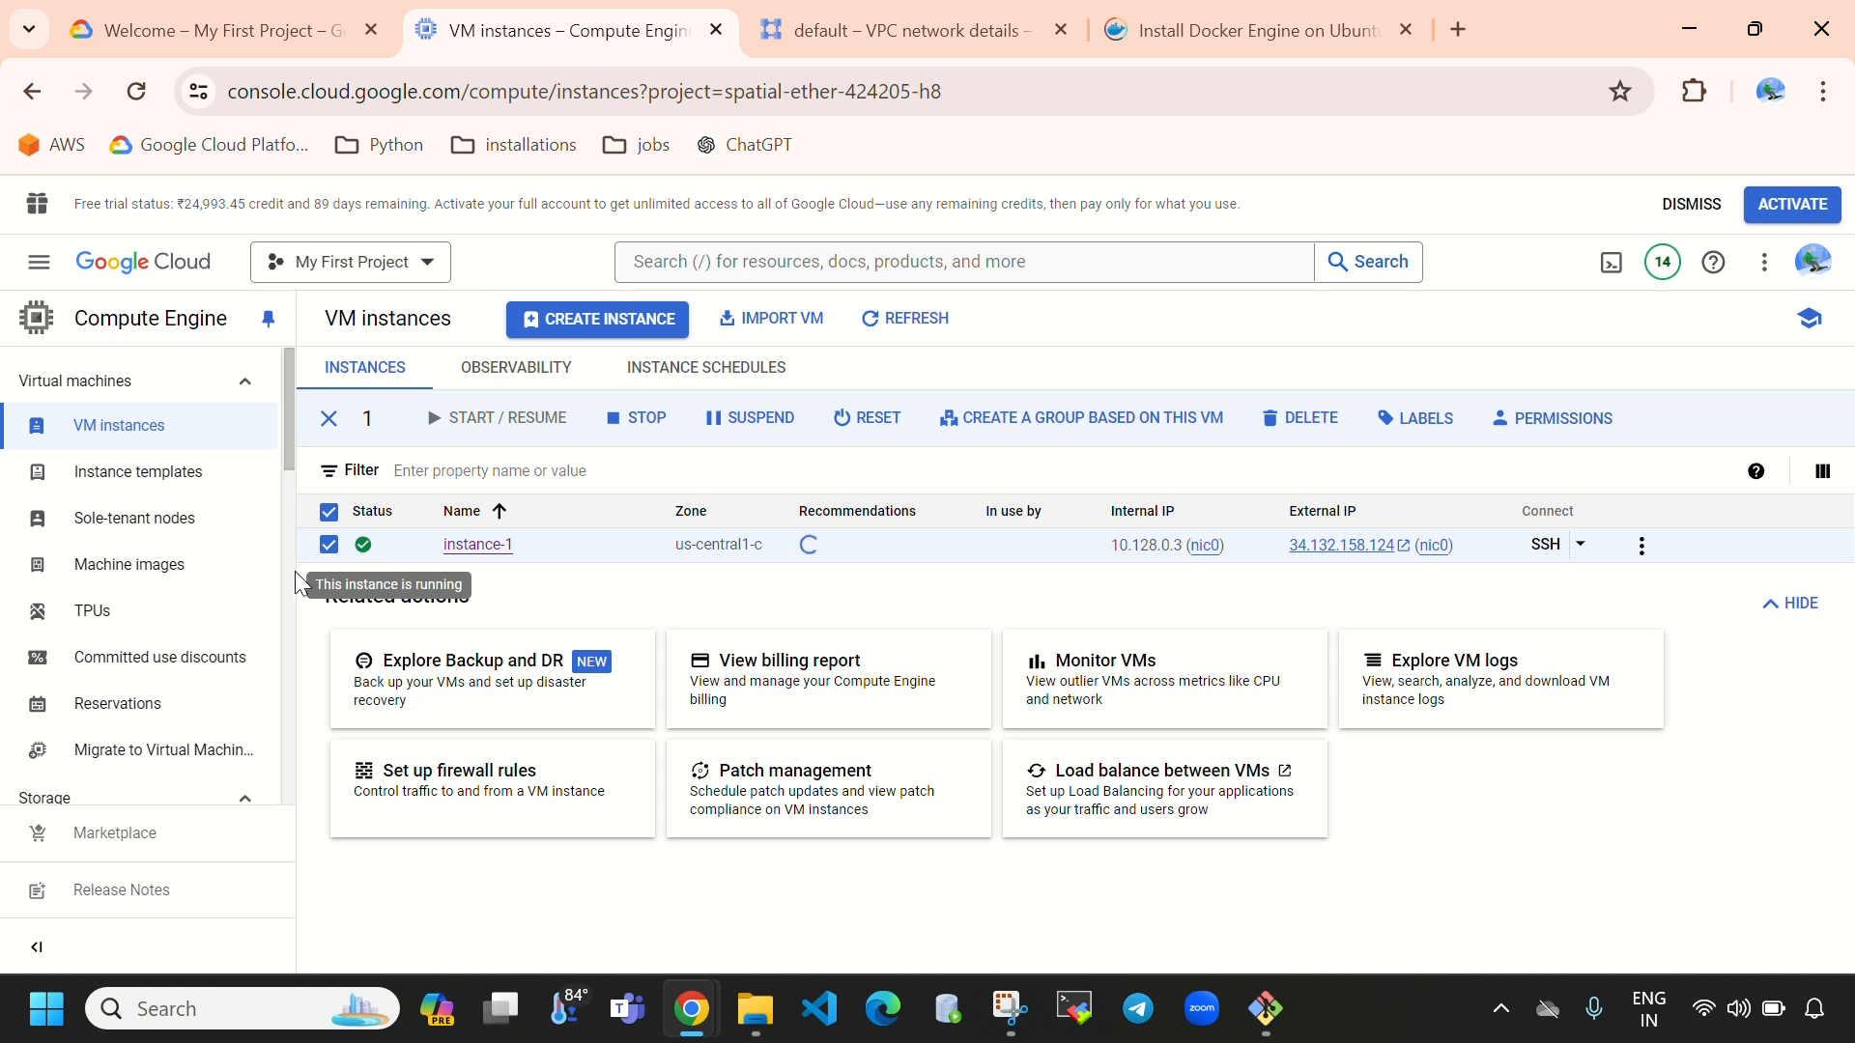
pyautogui.click(1639, 547)
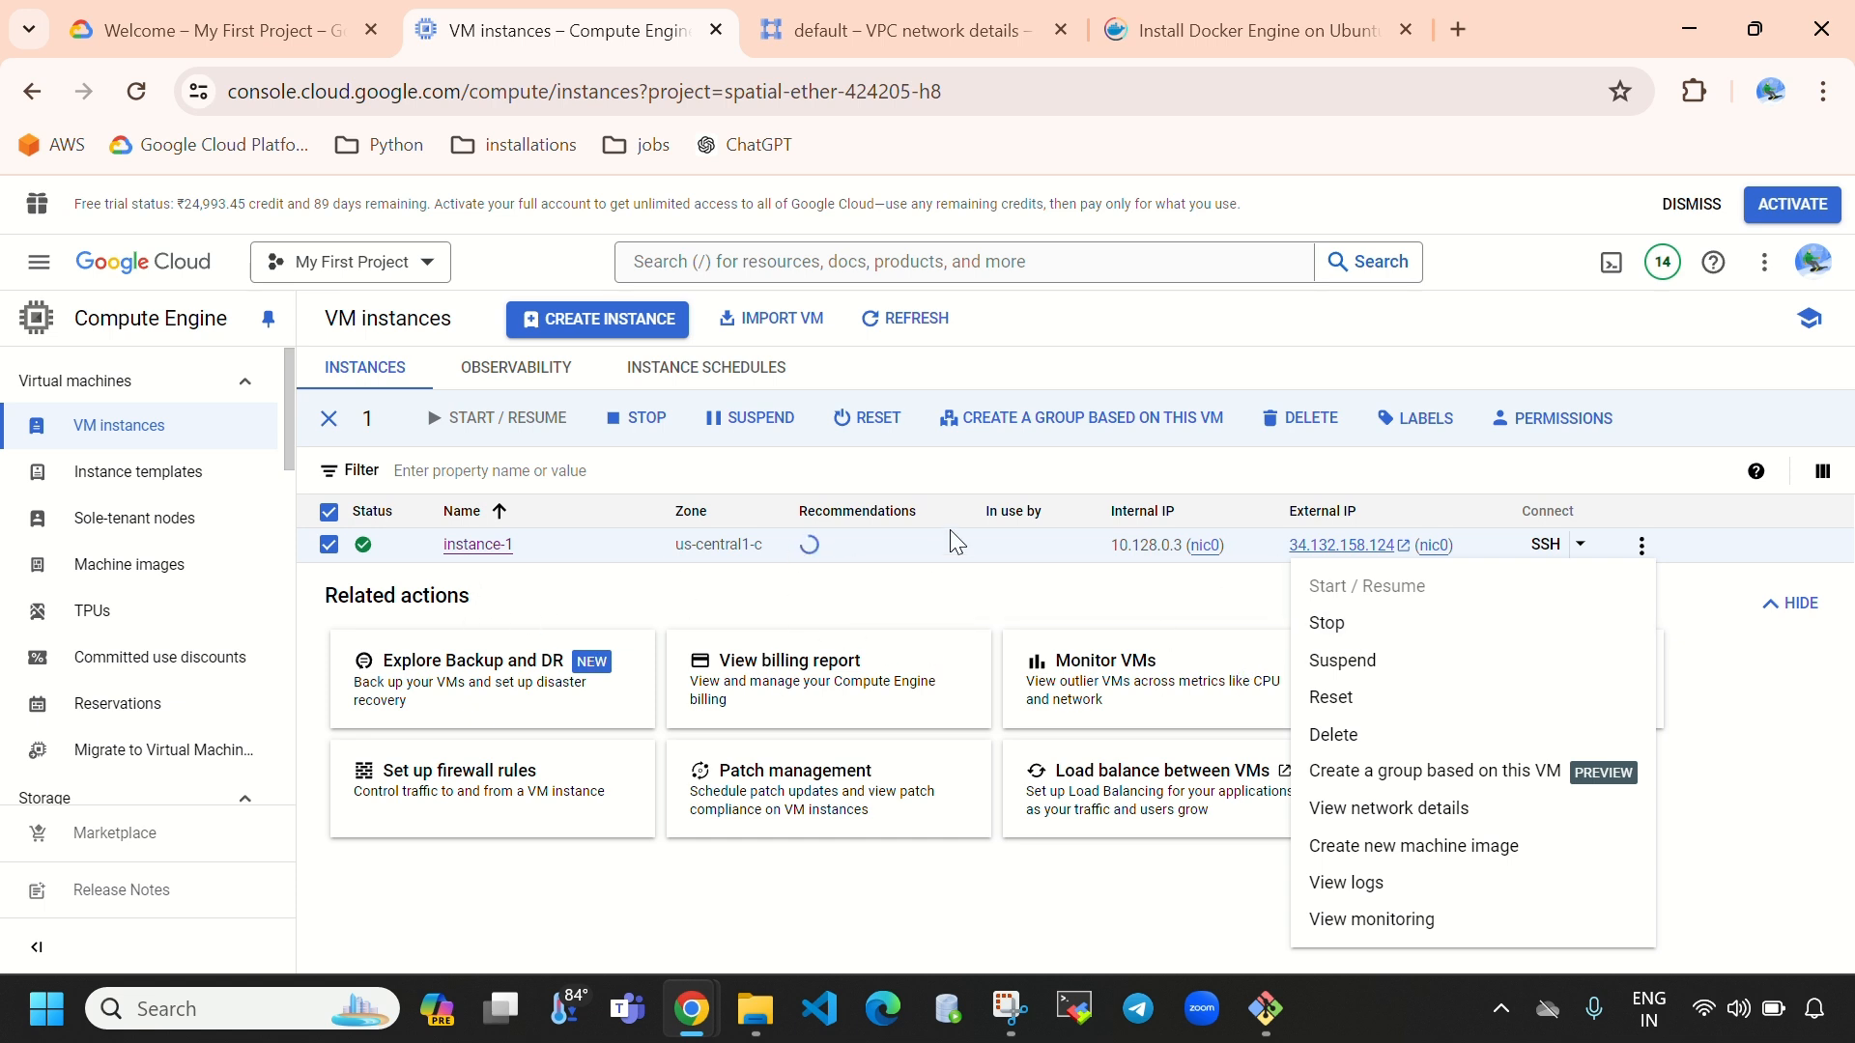
pyautogui.click(1161, 923)
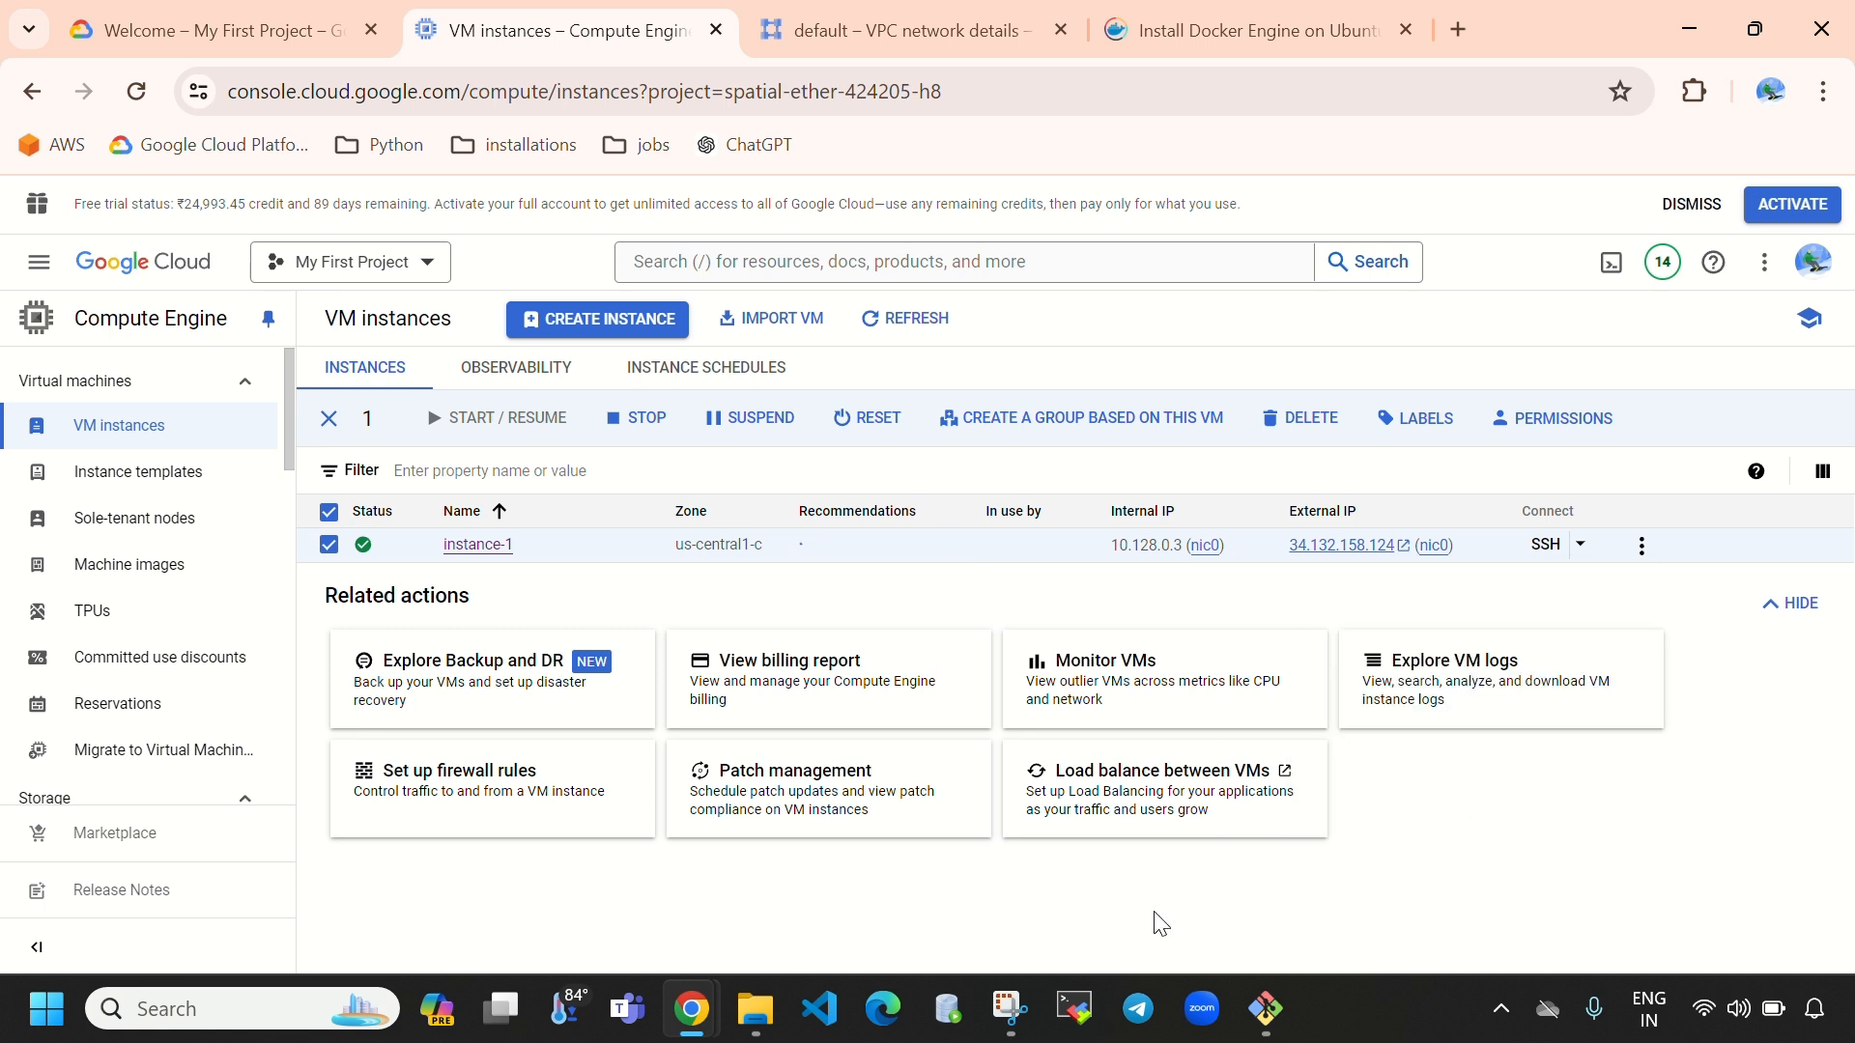